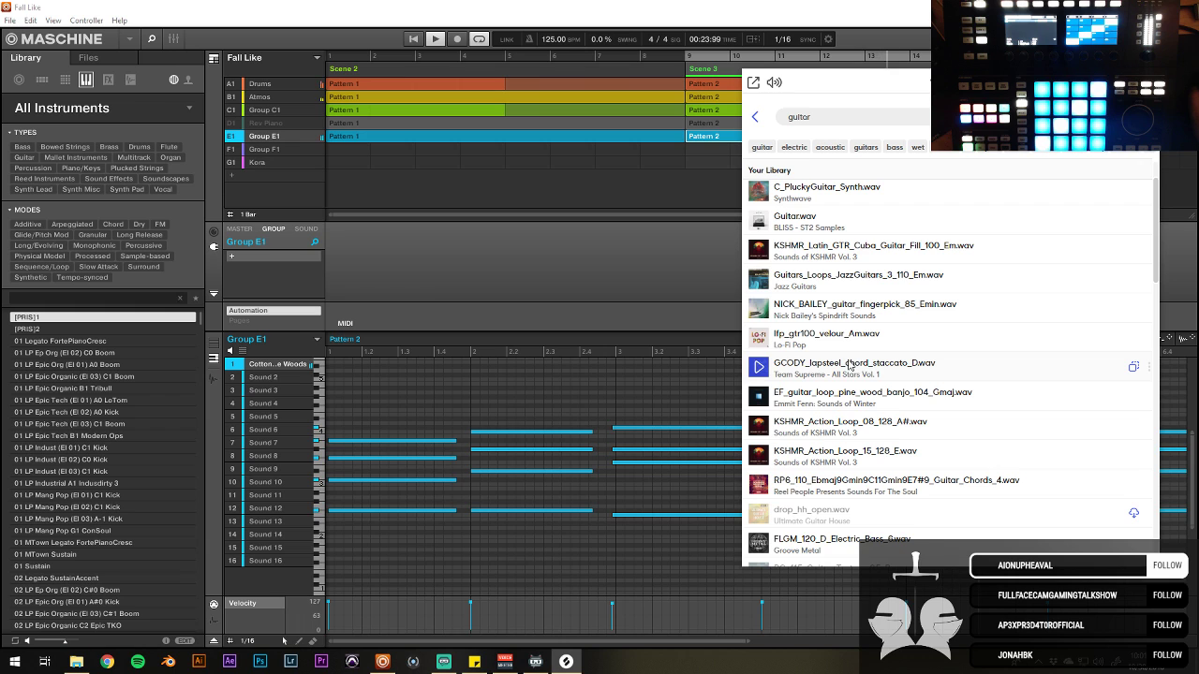
Step: Audition GCODY_lapsteel_chord_staccato_D.wav, load it into the first sound of Group F1, and save the project
{"action": "left_click", "coordinate": [282, 153]}
{"action": "left_click", "coordinate": [565, 661]}
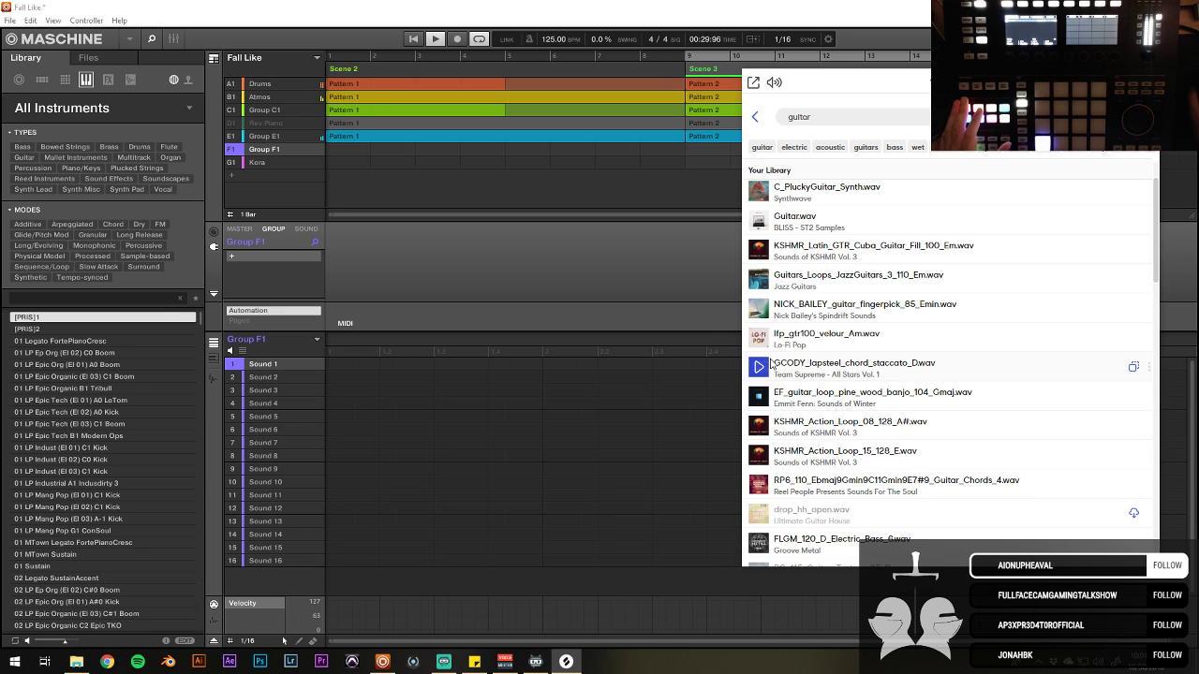
{"action": "left_click", "coordinate": [760, 370]}
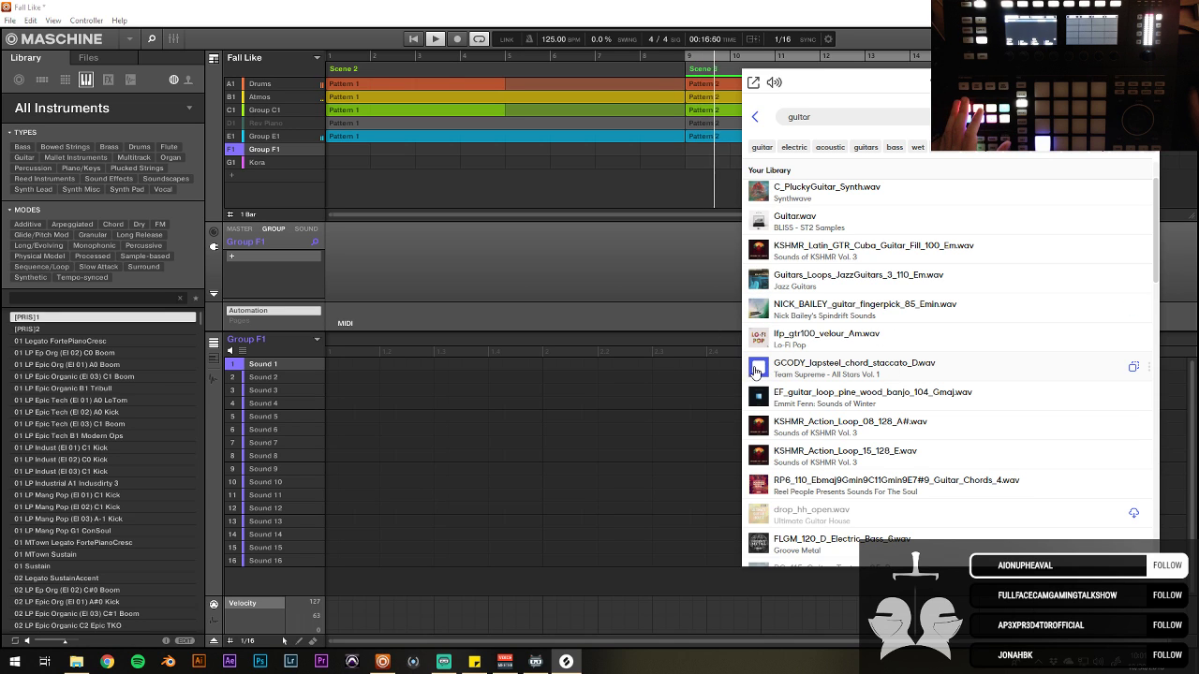
{"action": "left_click_drag", "start_coordinate": [854, 370], "coordinate": [270, 156]}
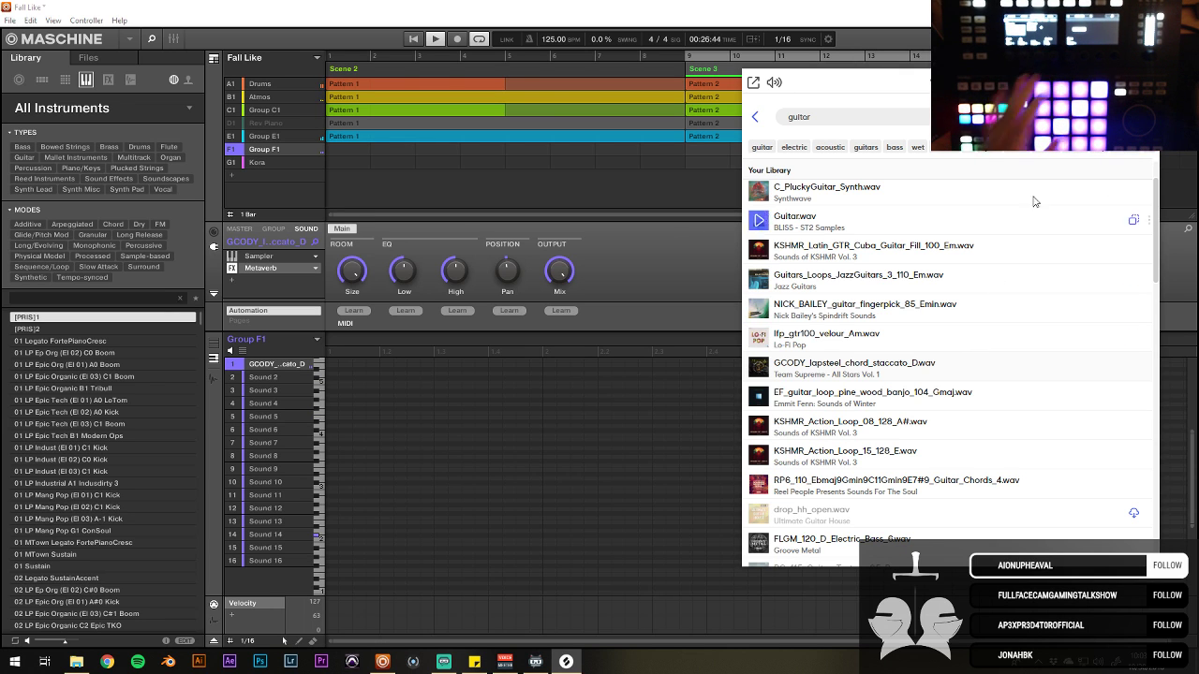
{"action": "left_click", "coordinate": [865, 6]}
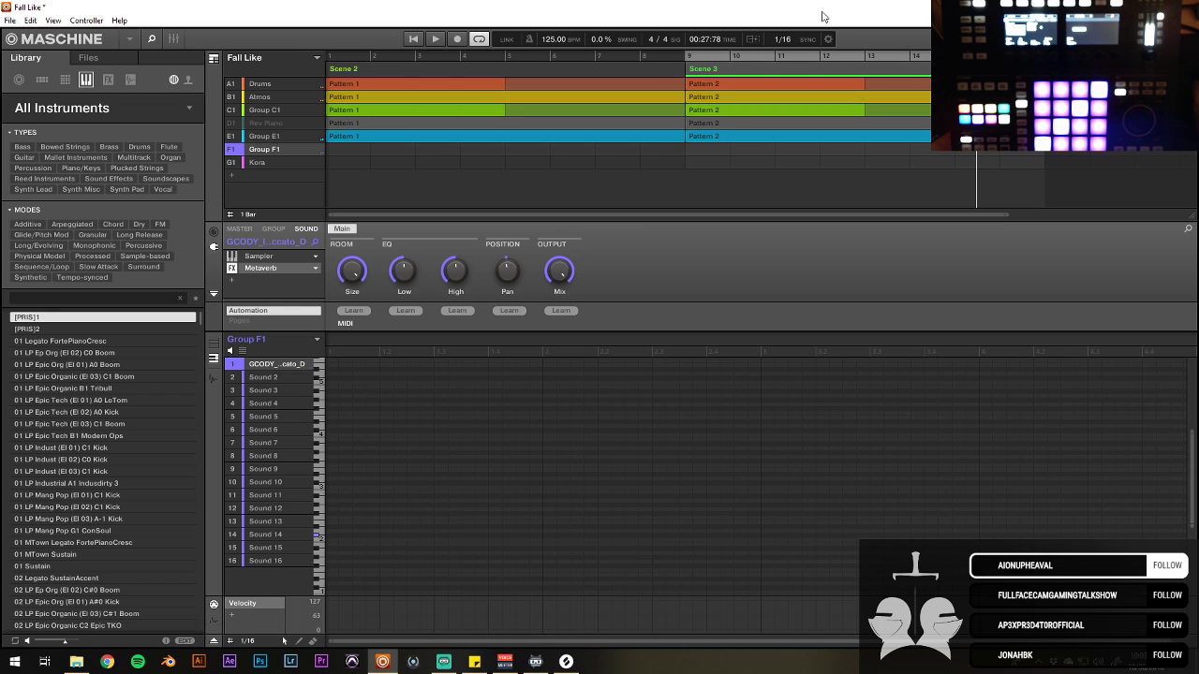
{"action": "key", "text": "ctrl+s"}
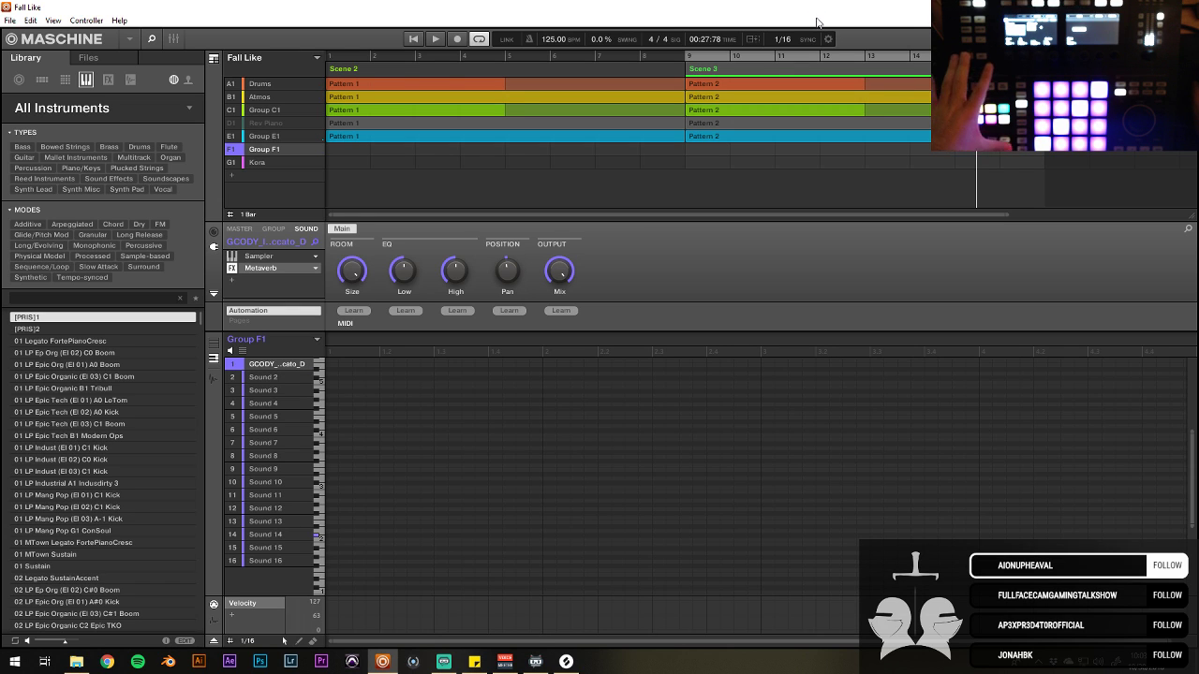
Step: Try to duplicate Scene 2
{"action": "right_click", "coordinate": [418, 69]}
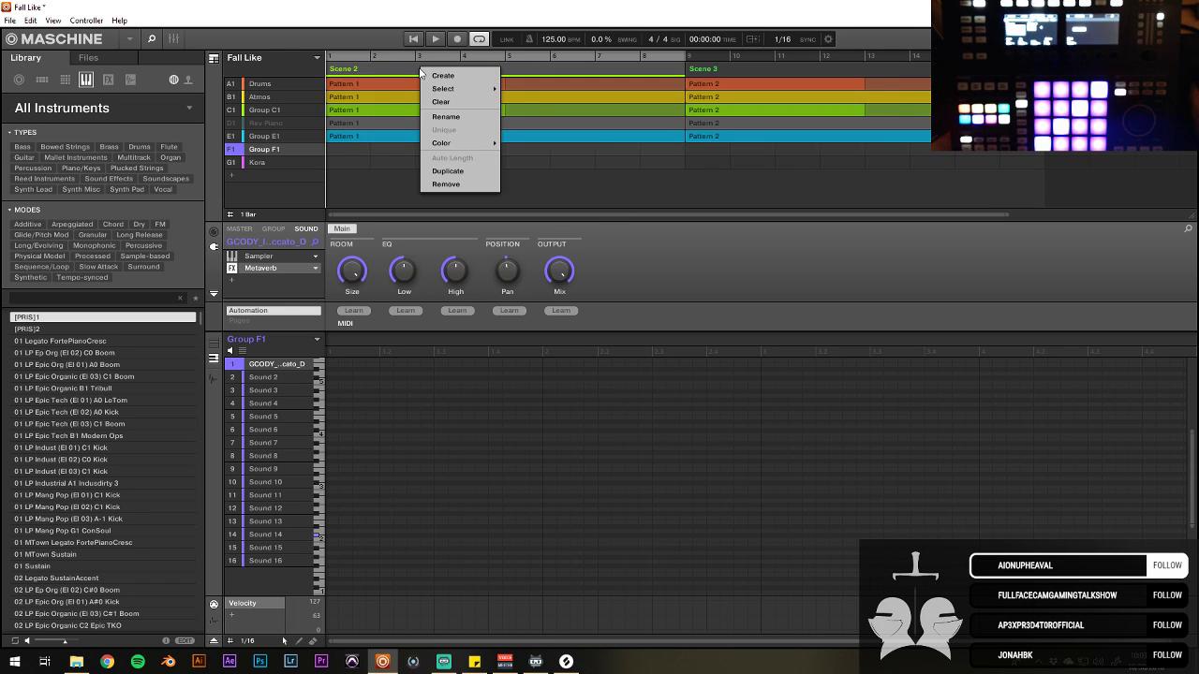
{"action": "left_click", "coordinate": [450, 174]}
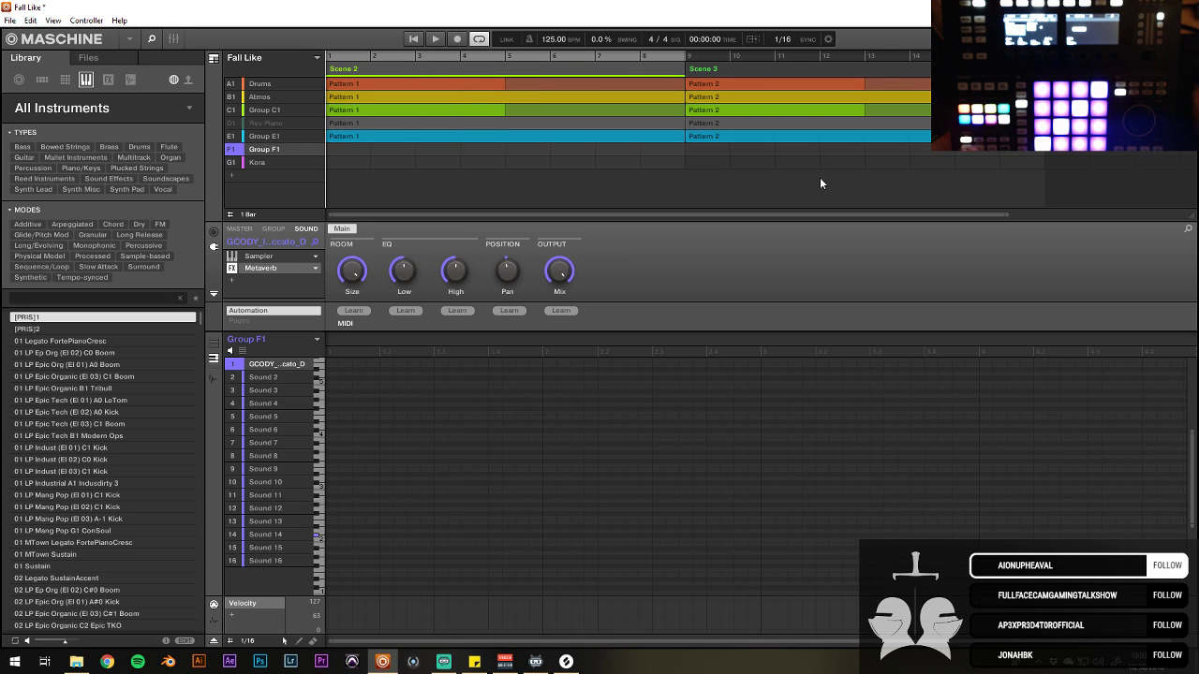
Step: Add an empty pattern for Group E1 at bar 17, directly after Scene 3
{"action": "key", "text": "space"}
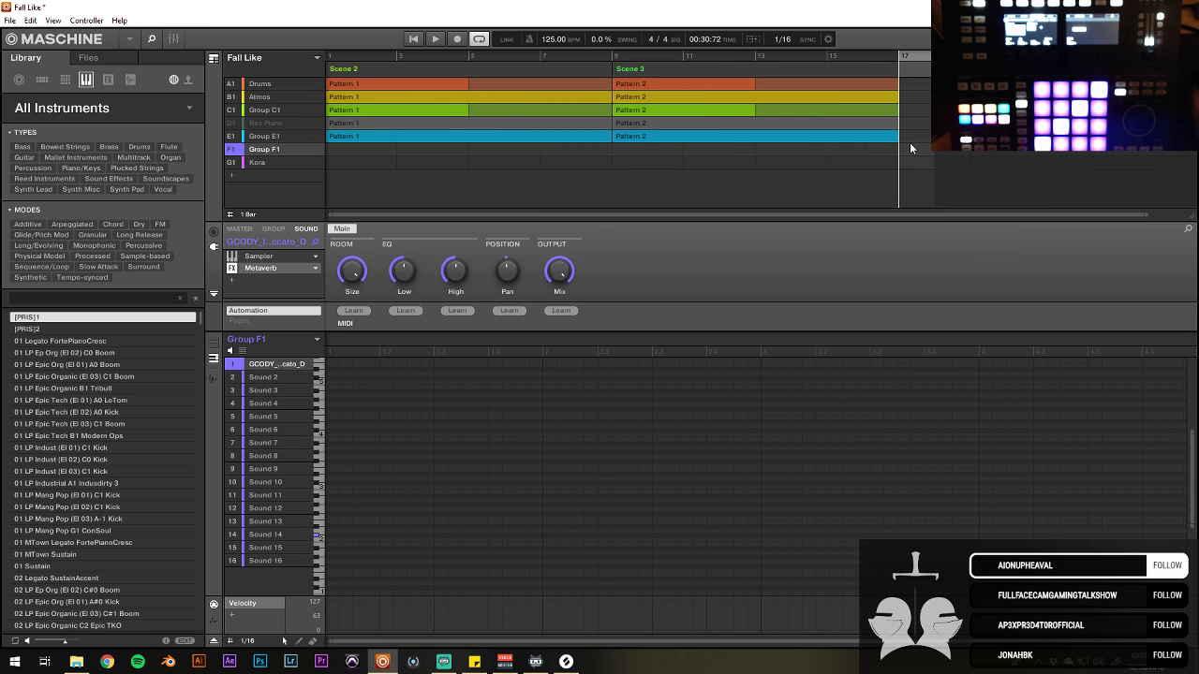
{"action": "left_click", "coordinate": [910, 137]}
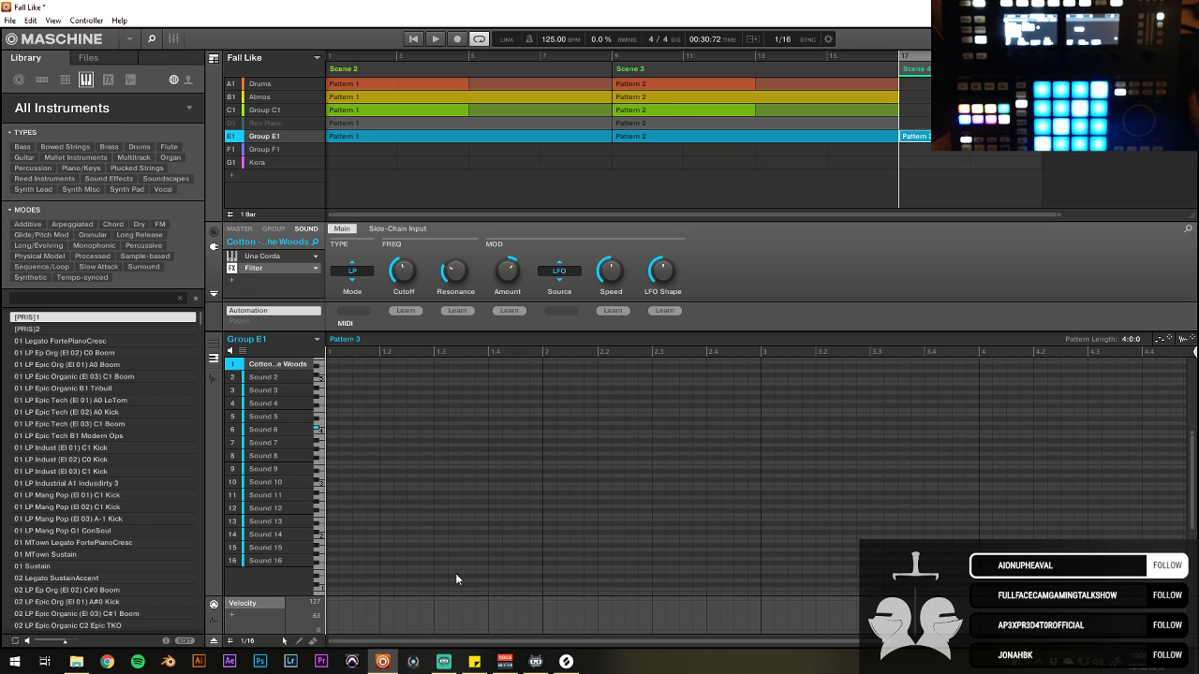
Step: Browse the AAA - Our MIDI folder in File Explorer, with the Name column widened and the window moved clear of the note grid
{"action": "left_click", "coordinate": [76, 661]}
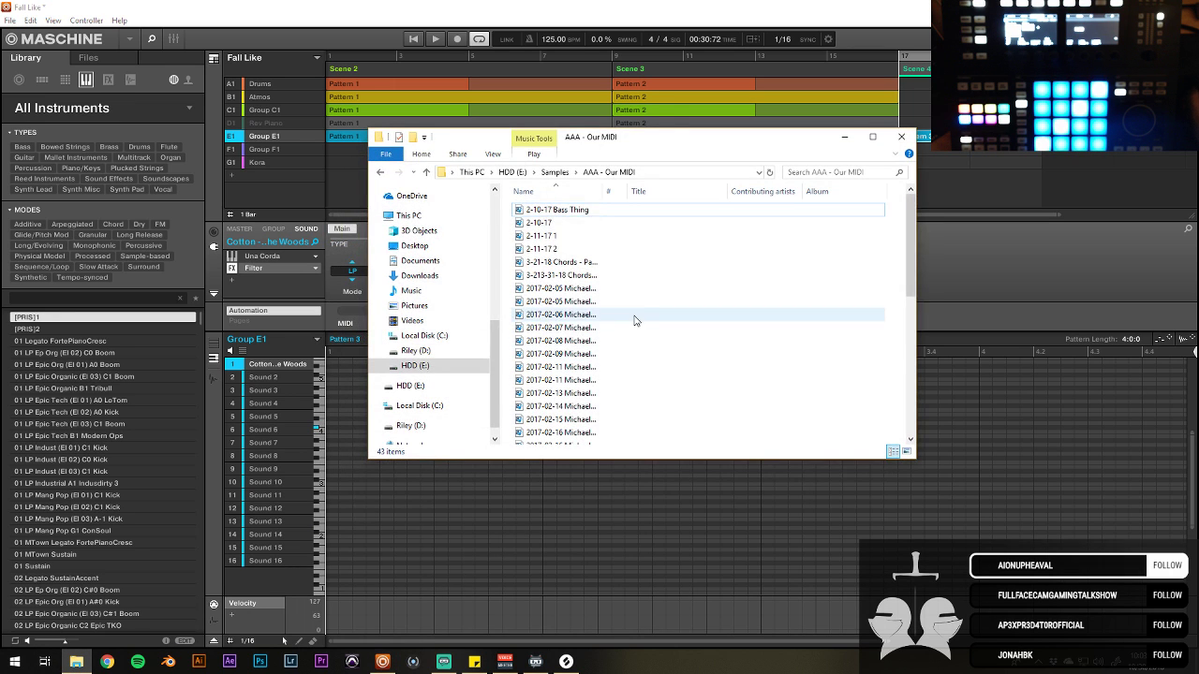
{"action": "scroll", "coordinate": [637, 313], "scroll_direction": "down", "scroll_amount": 8}
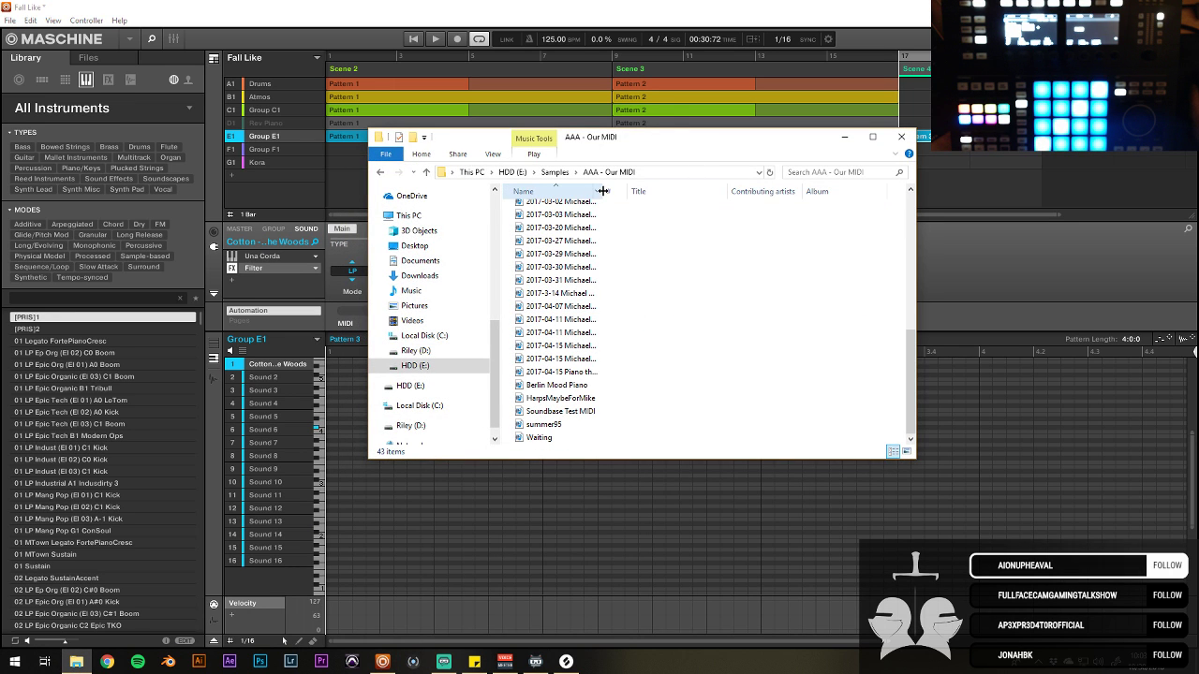
{"action": "left_click_drag", "start_coordinate": [603, 191], "coordinate": [665, 192]}
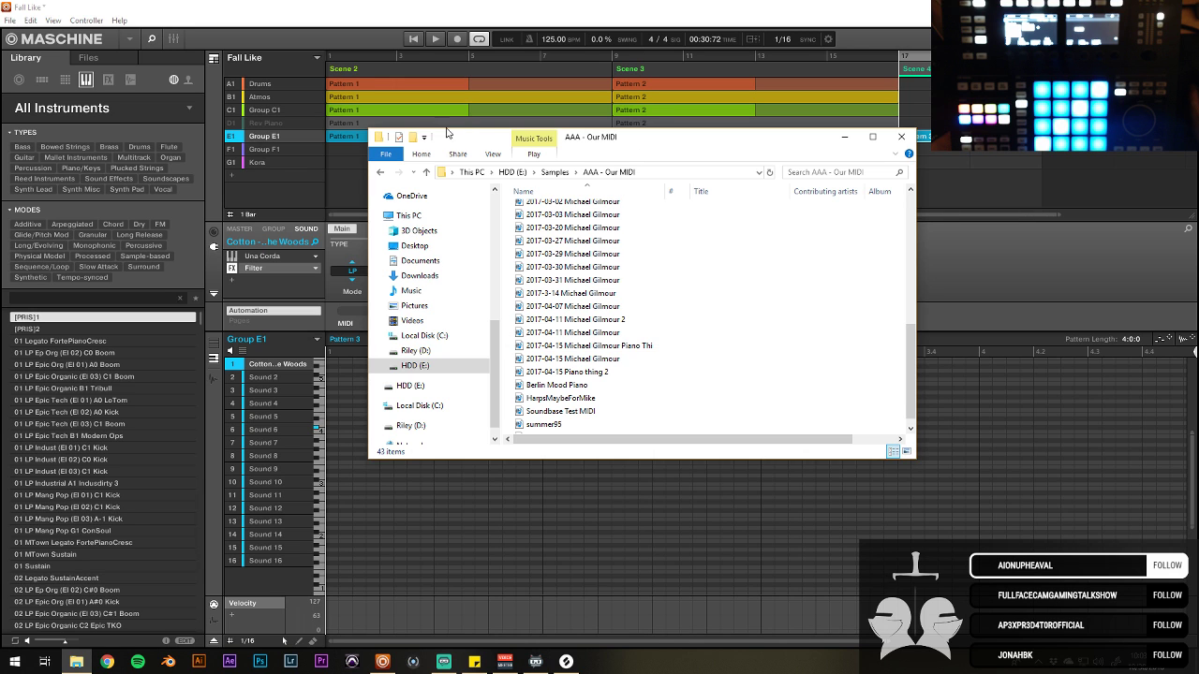
{"action": "left_click_drag", "start_coordinate": [624, 153], "coordinate": [375, 116]}
{"action": "scroll", "coordinate": [383, 310], "scroll_direction": "down", "scroll_amount": 1}
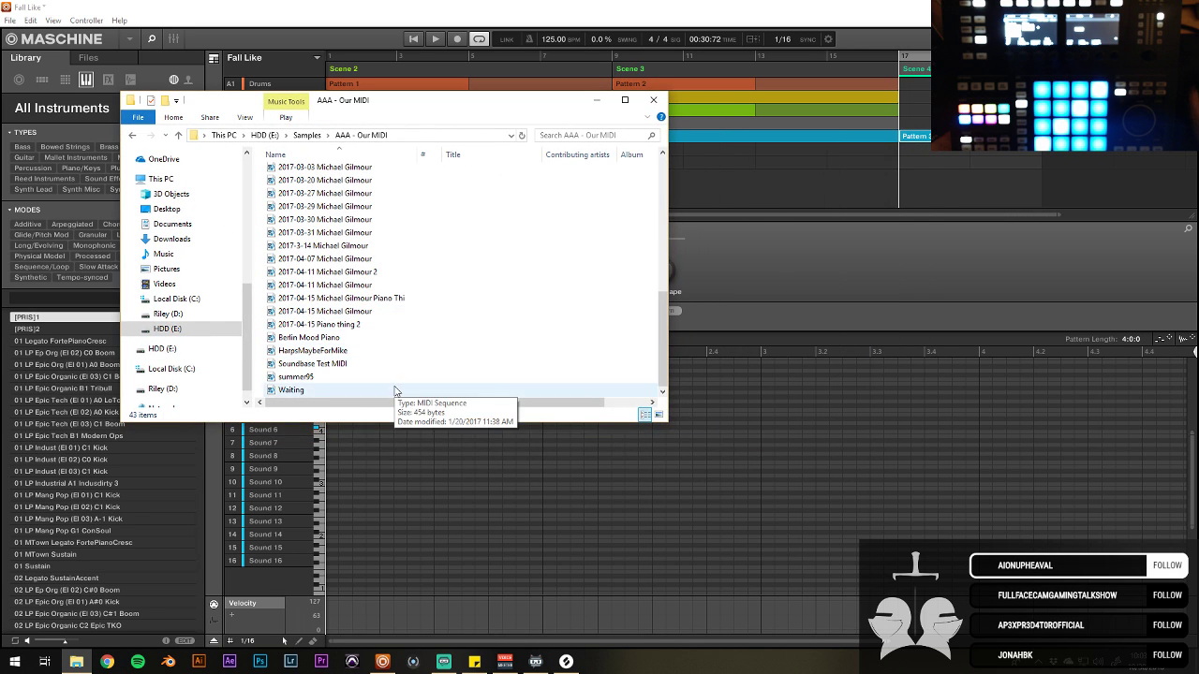
{"action": "scroll", "coordinate": [395, 365], "scroll_direction": "up", "scroll_amount": 6}
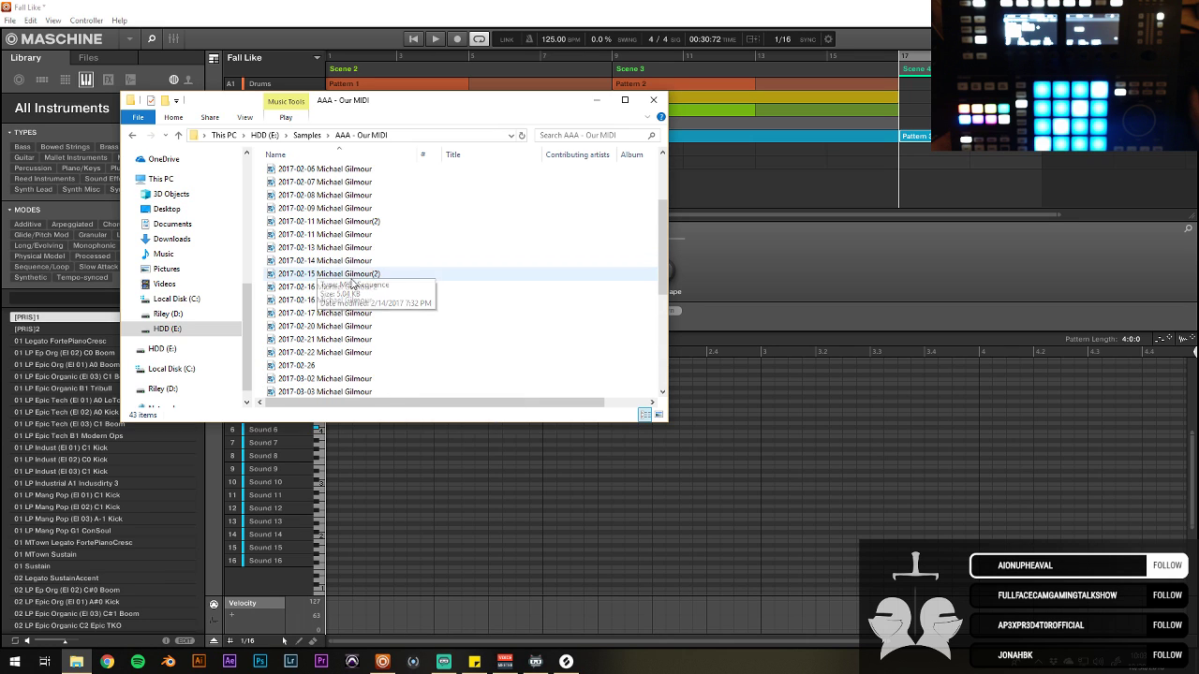
Step: Import the unnumbered 2017-02-11 MIDI file into Group E1's Pattern 3, audition it, and try transposing all its notes
{"action": "left_click_drag", "start_coordinate": [345, 236], "coordinate": [845, 398]}
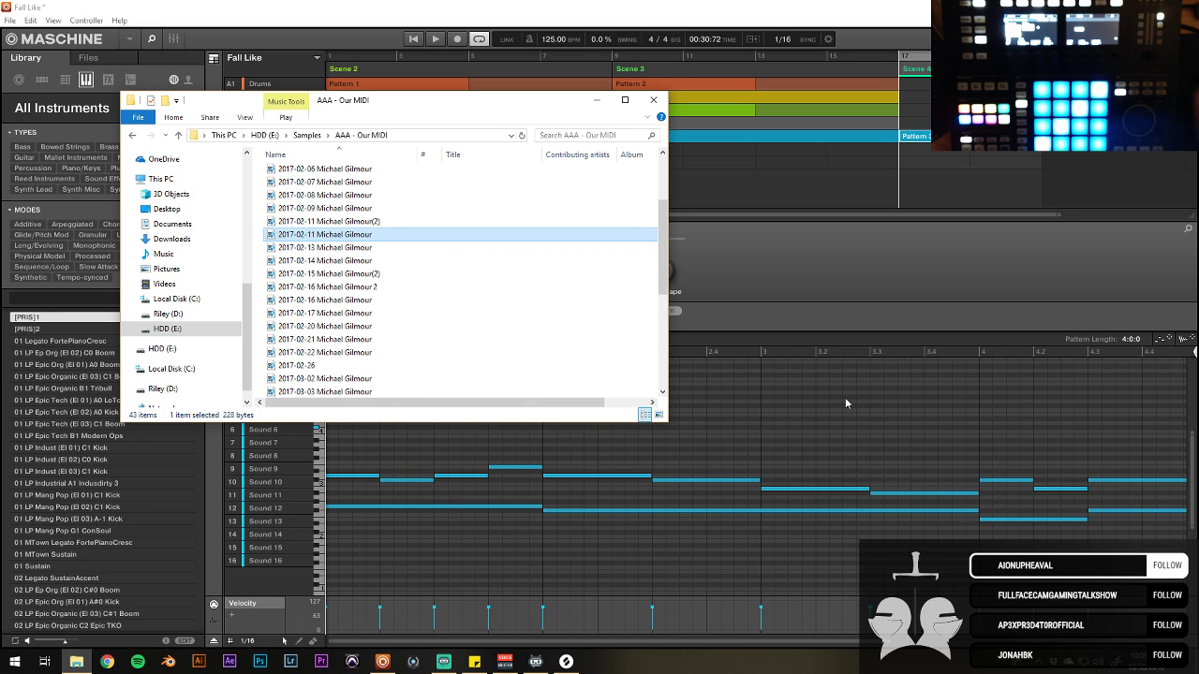
{"action": "key", "text": "space"}
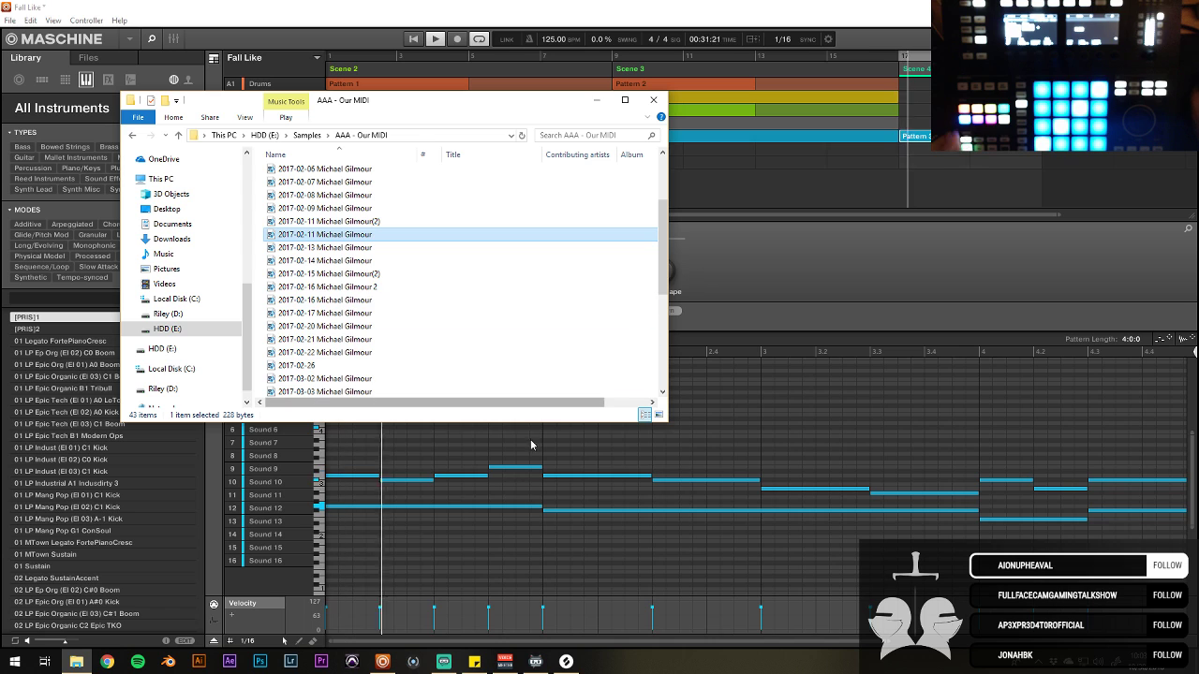
{"action": "left_click", "coordinate": [642, 638]}
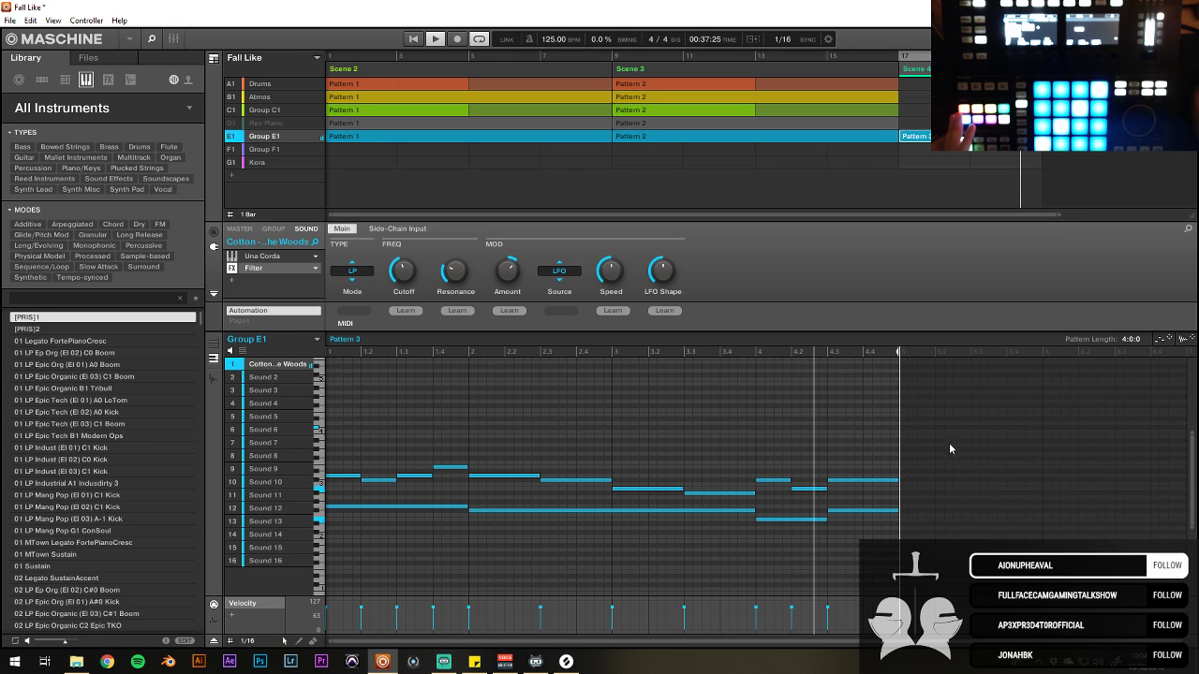
{"action": "left_click_drag", "start_coordinate": [978, 394], "coordinate": [332, 530]}
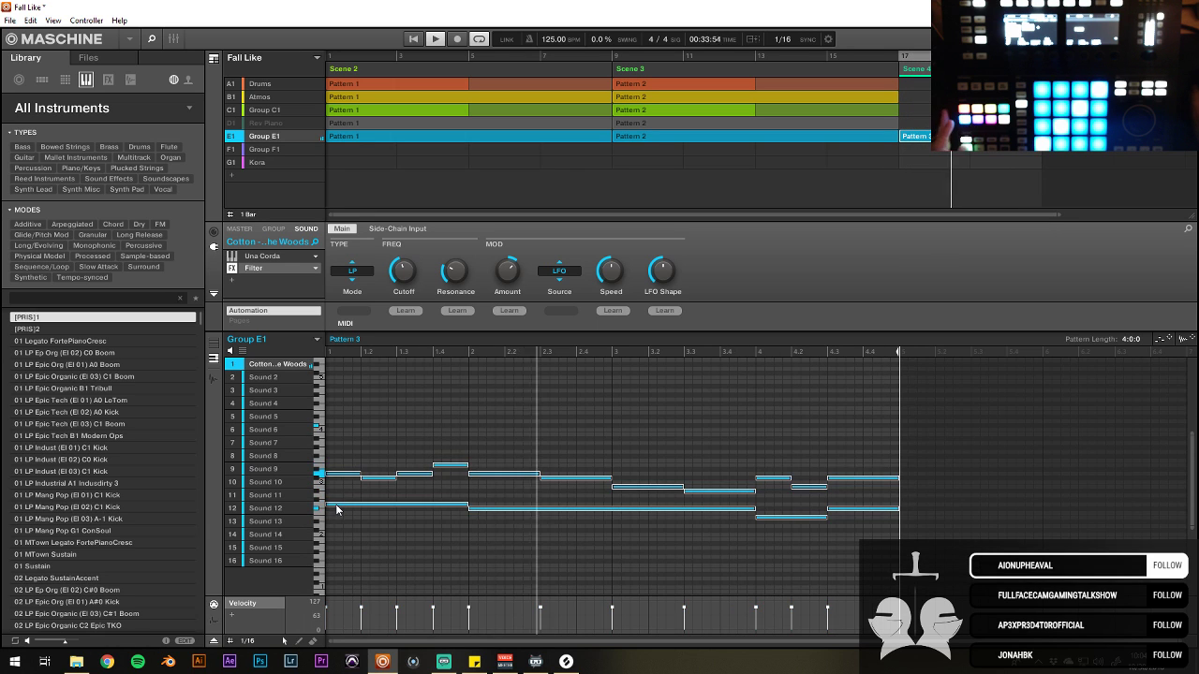
{"action": "left_click_drag", "start_coordinate": [337, 510], "coordinate": [337, 534]}
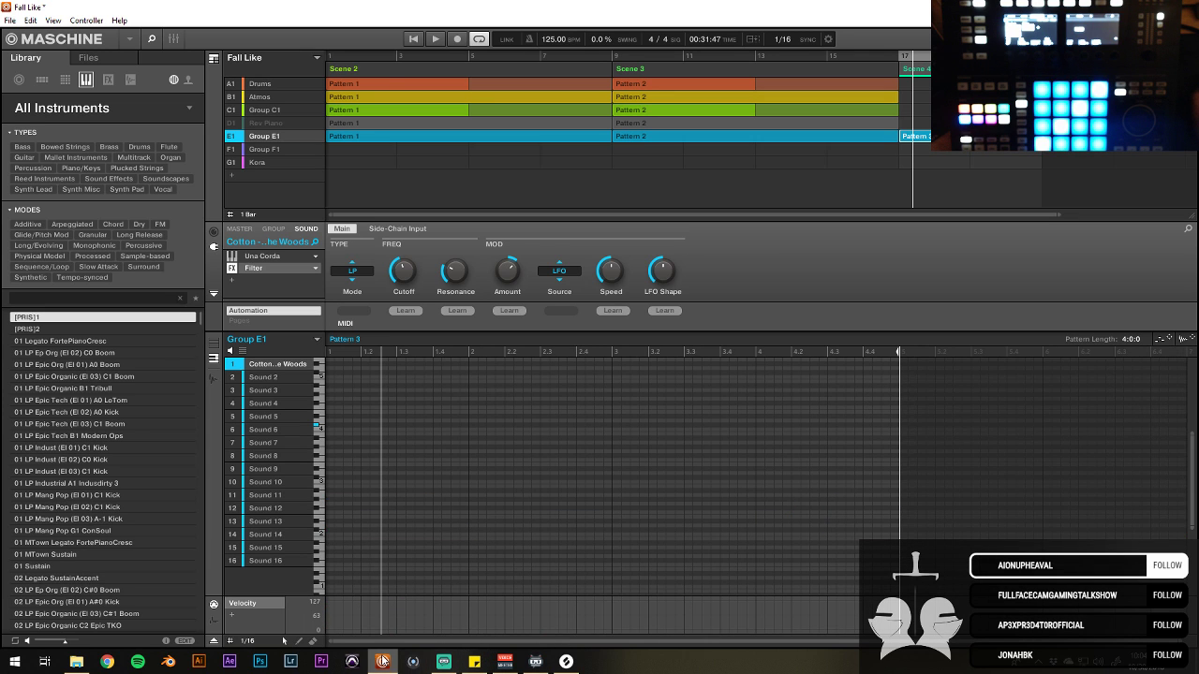
Step: Import the 2017-02-13 MIDI file from the AAA - Our MIDI folder into Pattern 3 and audition it
{"action": "left_click", "coordinate": [81, 659]}
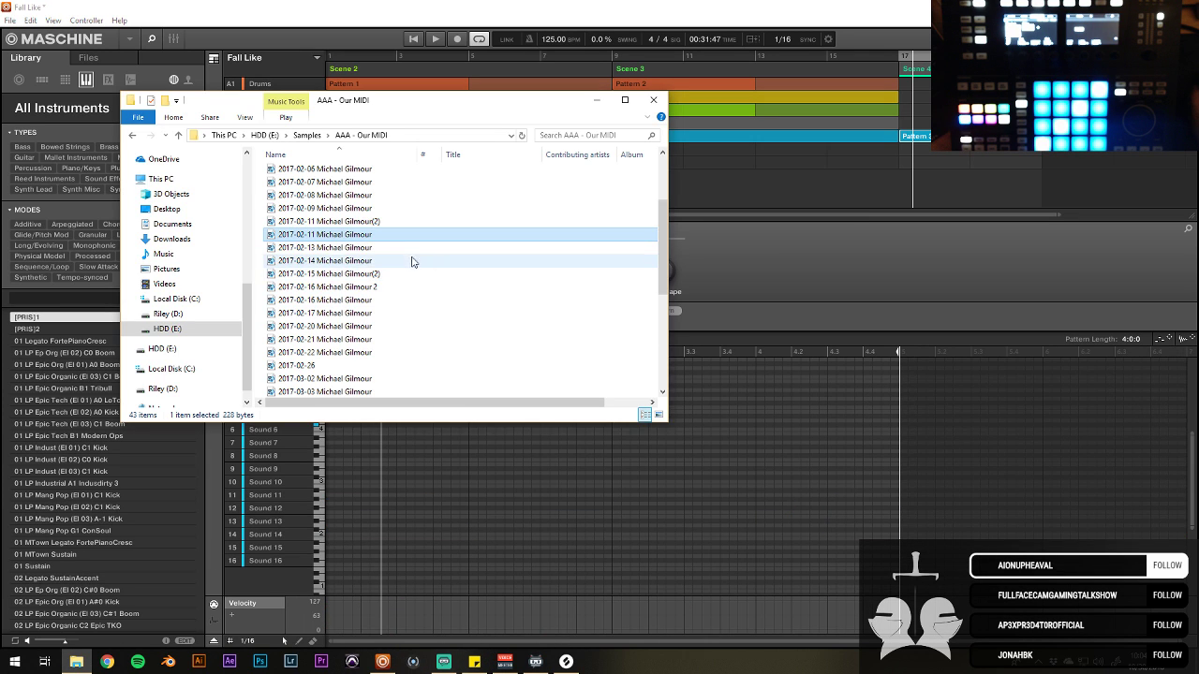
{"action": "left_click_drag", "start_coordinate": [404, 253], "coordinate": [591, 548]}
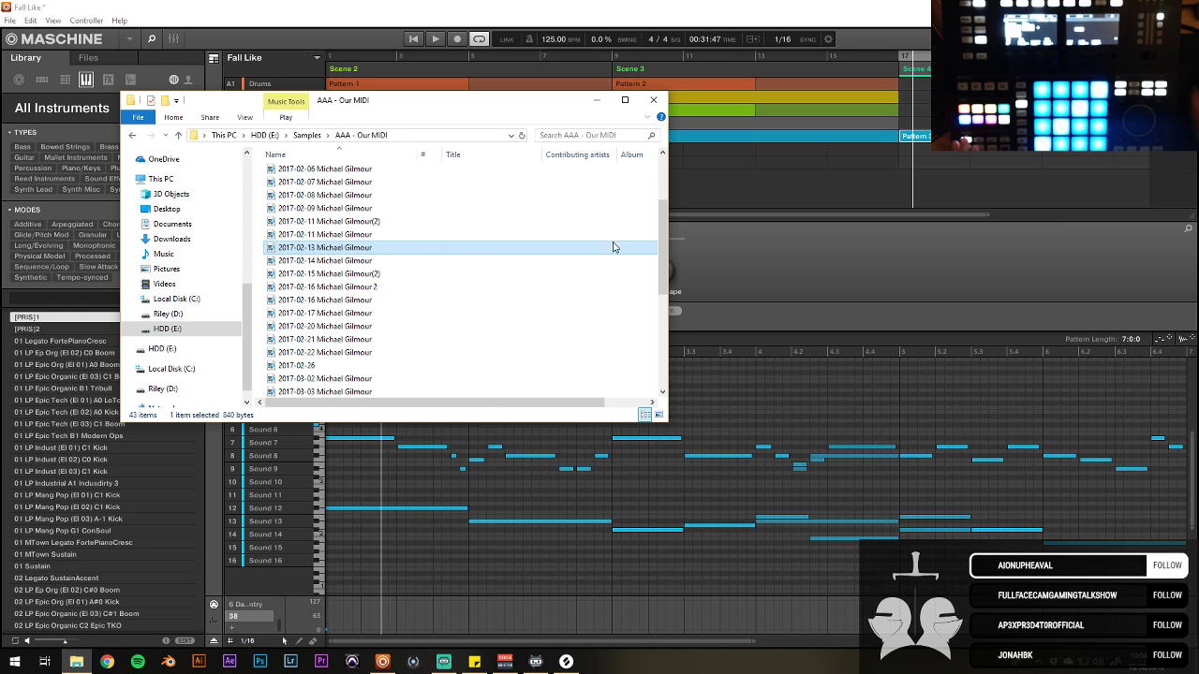
{"action": "key", "text": "space"}
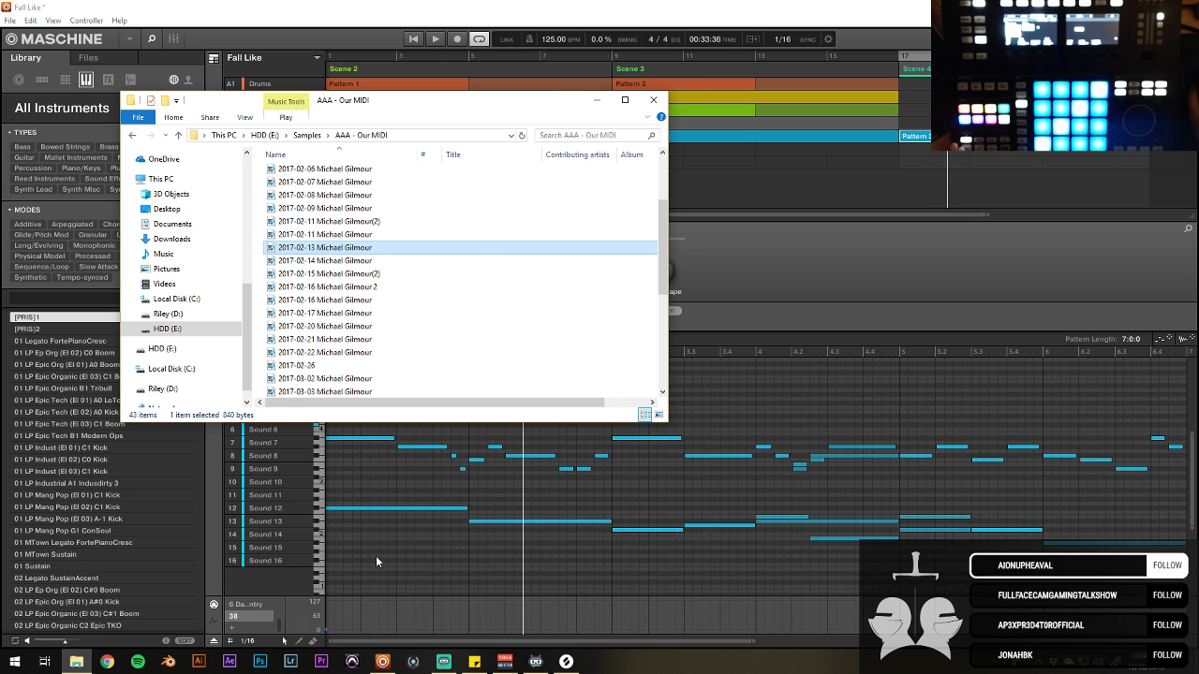
{"action": "left_click", "coordinate": [322, 504]}
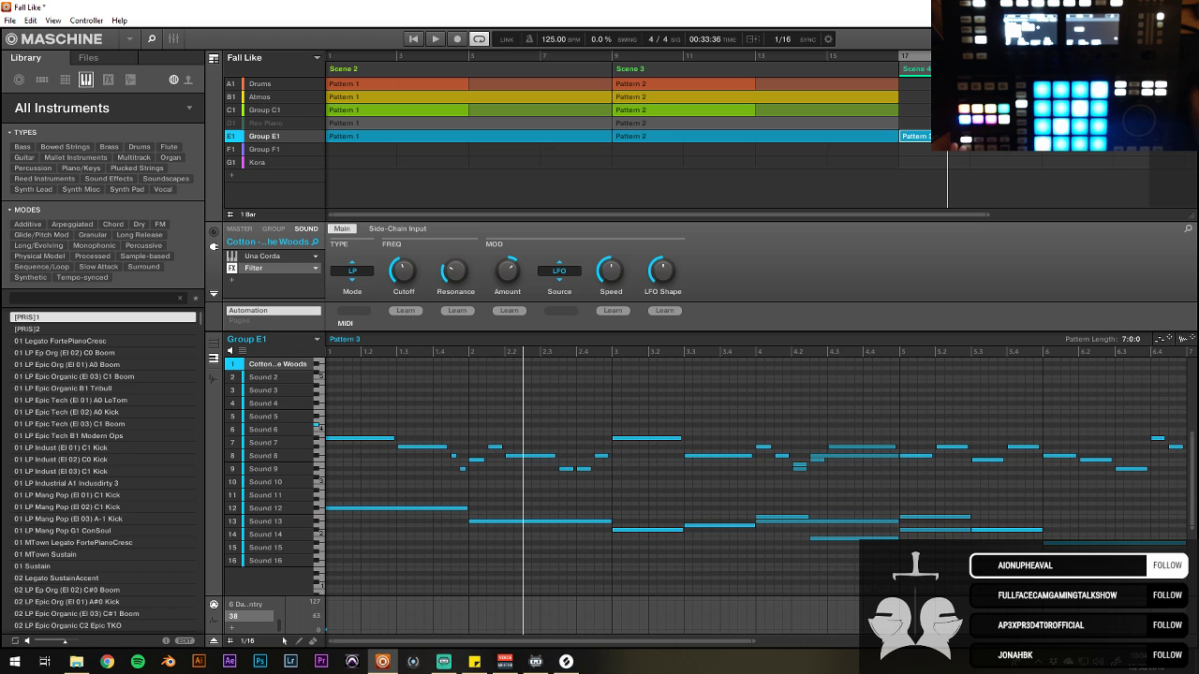
Step: Remove the two imported controller lanes from Pattern 3, including controller 38, leaving only the Velocity lane
{"action": "left_click_drag", "start_coordinate": [968, 420], "coordinate": [748, 488]}
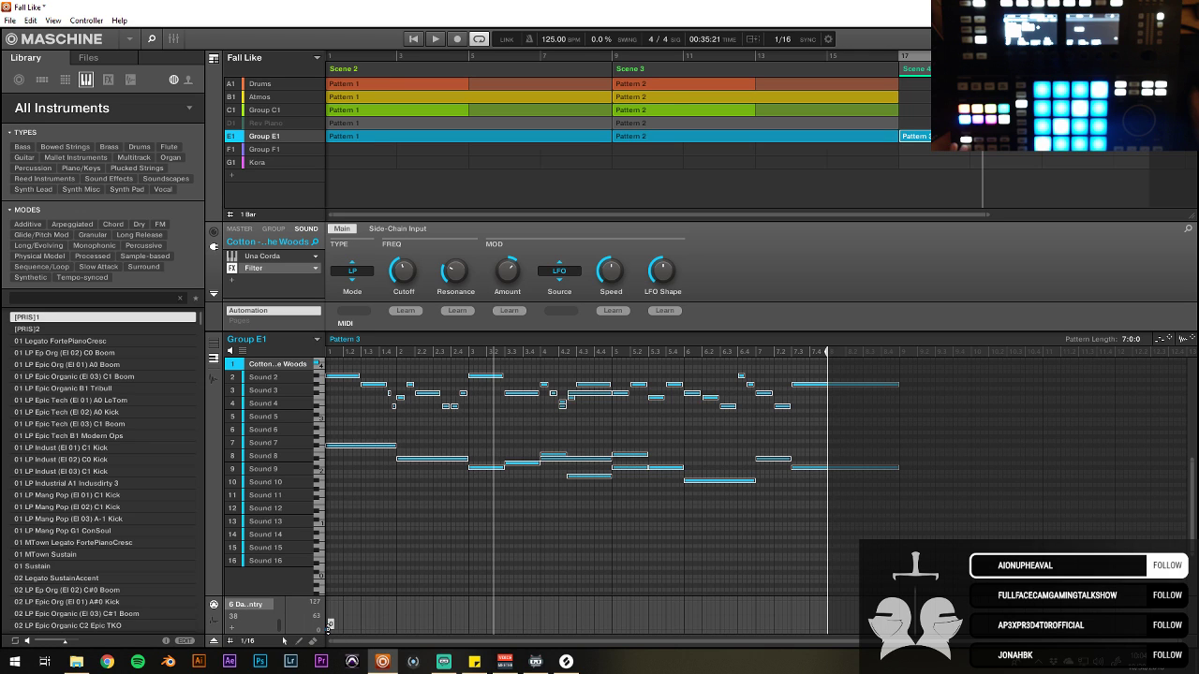
{"action": "left_click", "coordinate": [328, 624]}
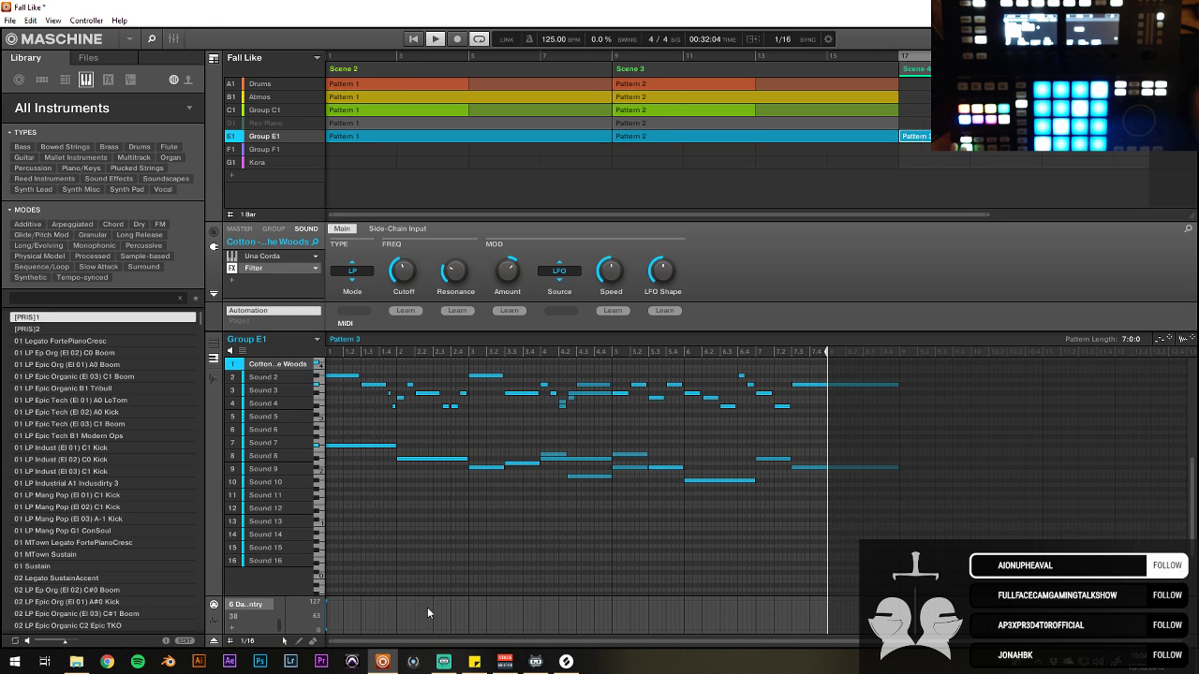
{"action": "left_click", "coordinate": [270, 605]}
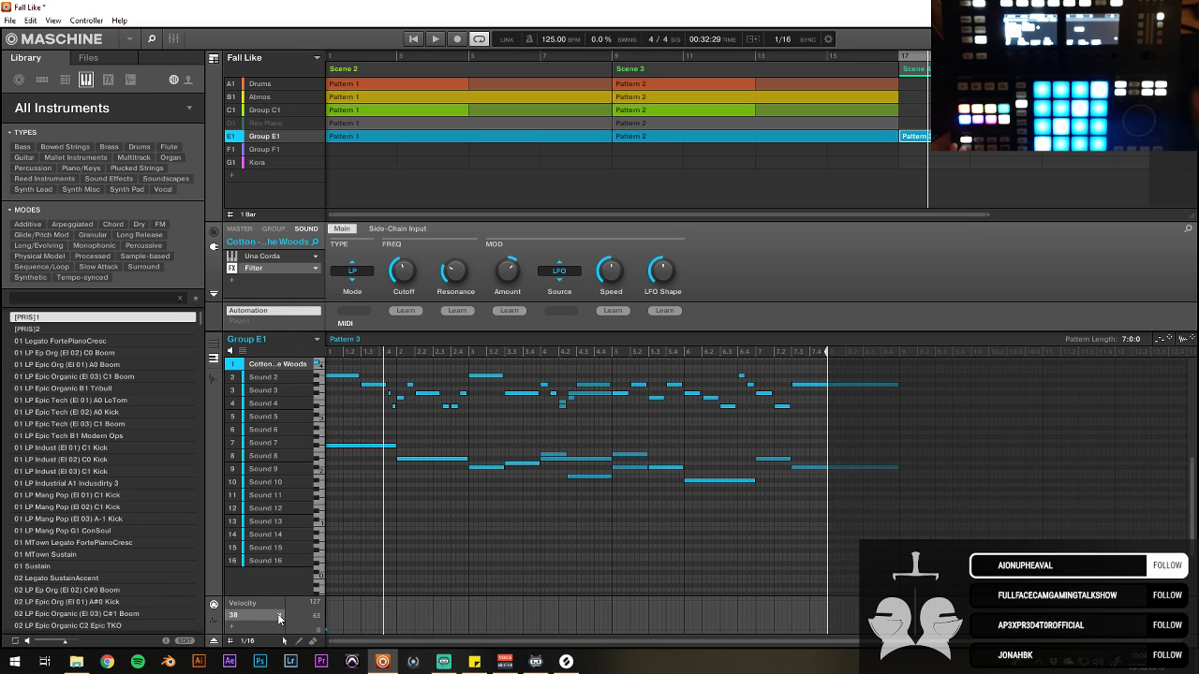
{"action": "left_click", "coordinate": [278, 616]}
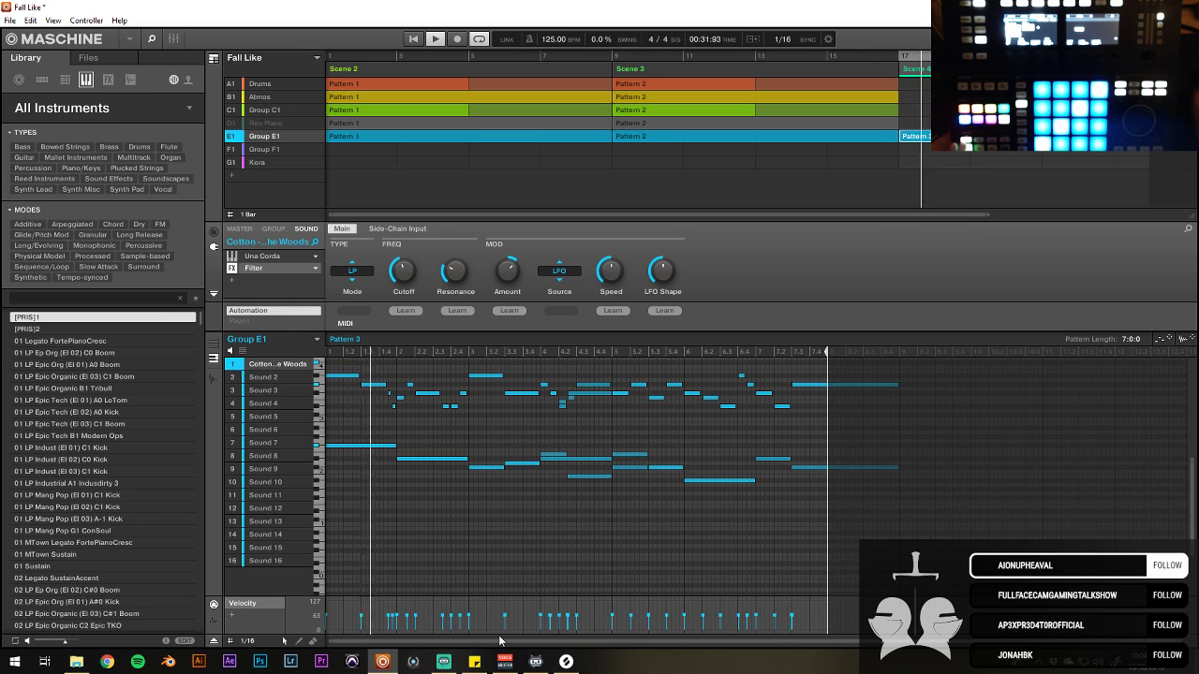
Step: Try lowering all Pattern 3 notes and shifting them one 1/16 step to the right, and delete them all
{"action": "key", "text": "ctrl+a"}
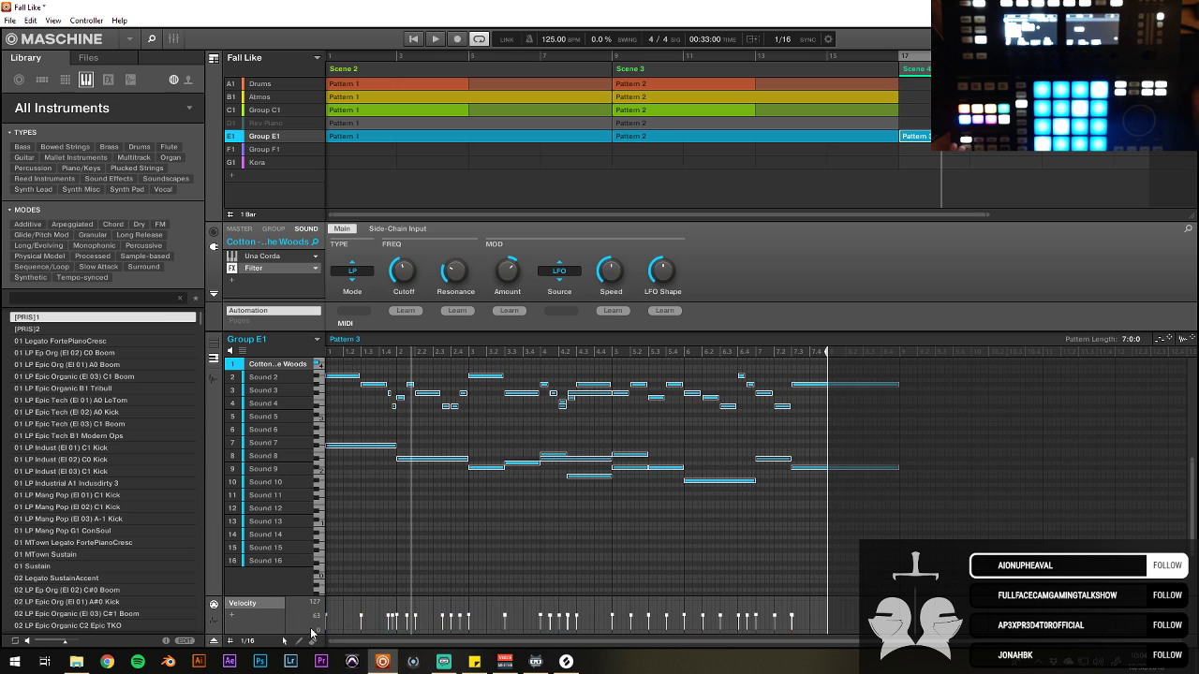
{"action": "left_click", "coordinate": [342, 452]}
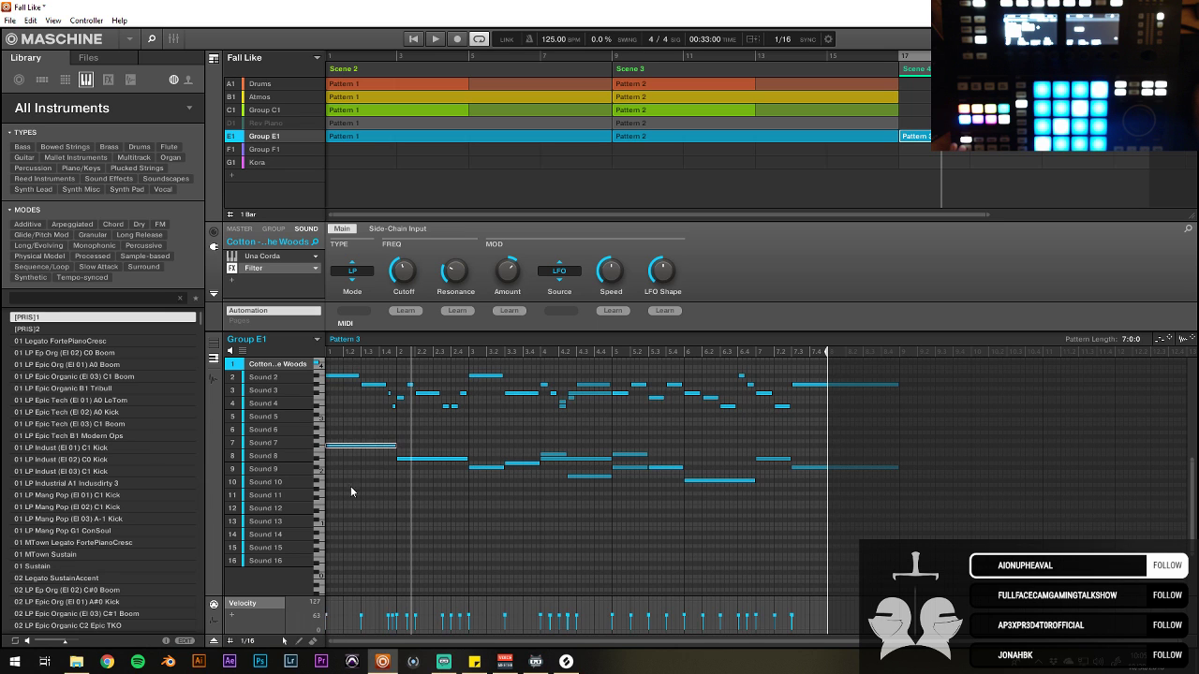
{"action": "key", "text": "ctrl+a"}
{"action": "key", "text": "Down"}
{"action": "key", "text": "Down"}
{"action": "key", "text": "Down"}
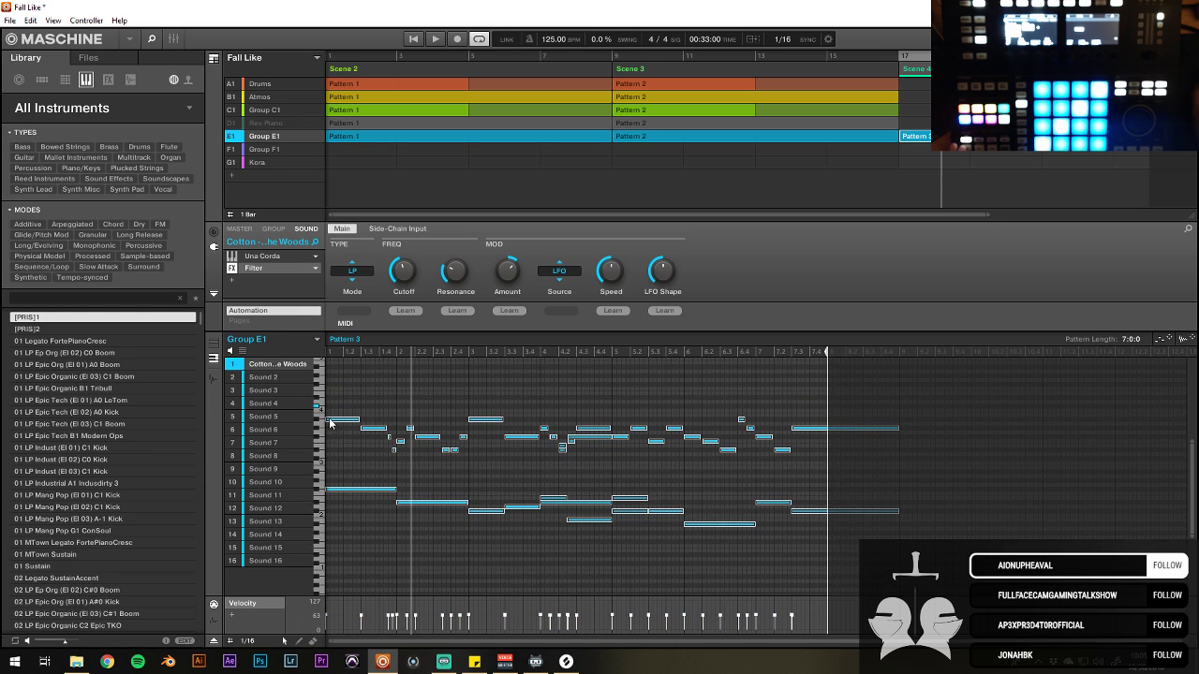
{"action": "key", "text": "Right"}
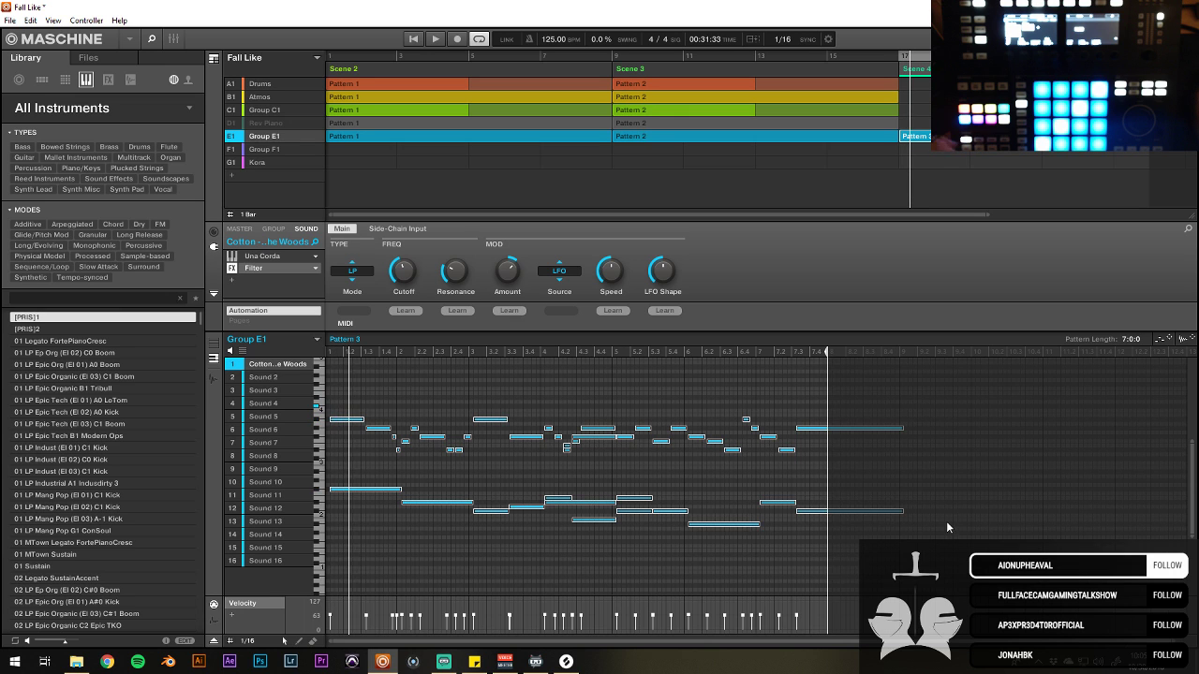
{"action": "key", "text": "Delete"}
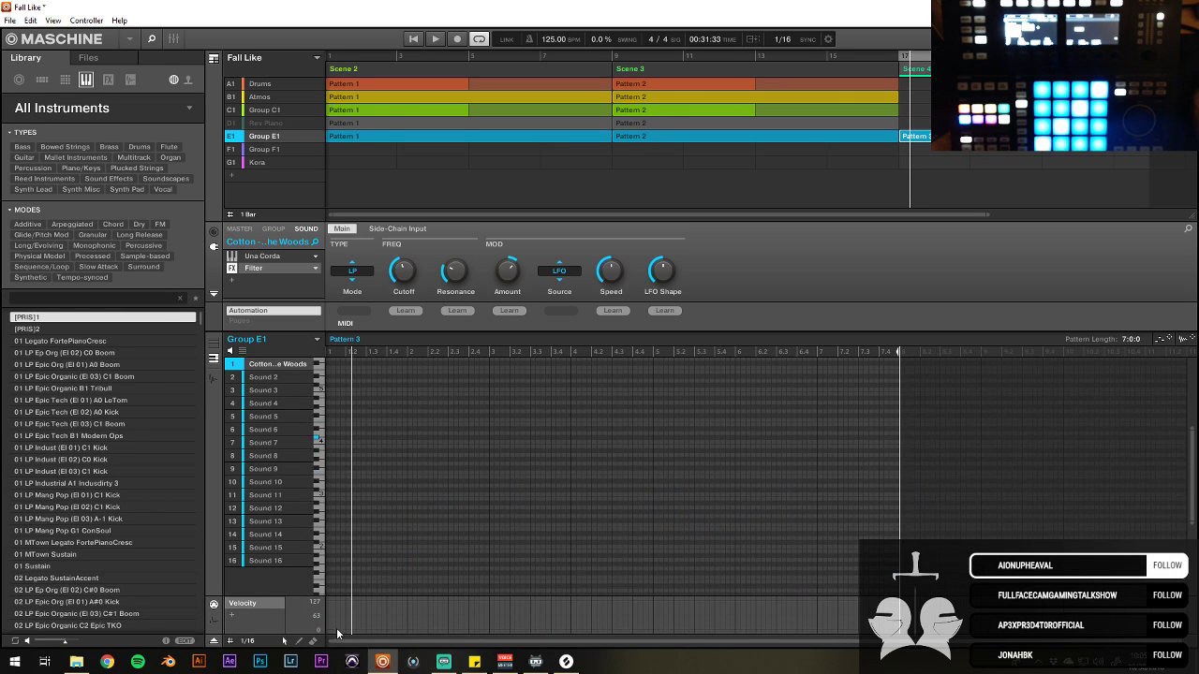
Step: Import the 2017-02-20 MIDI file into Group E1's Pattern 3 and minimize the File Explorer window
{"action": "left_click", "coordinate": [77, 662]}
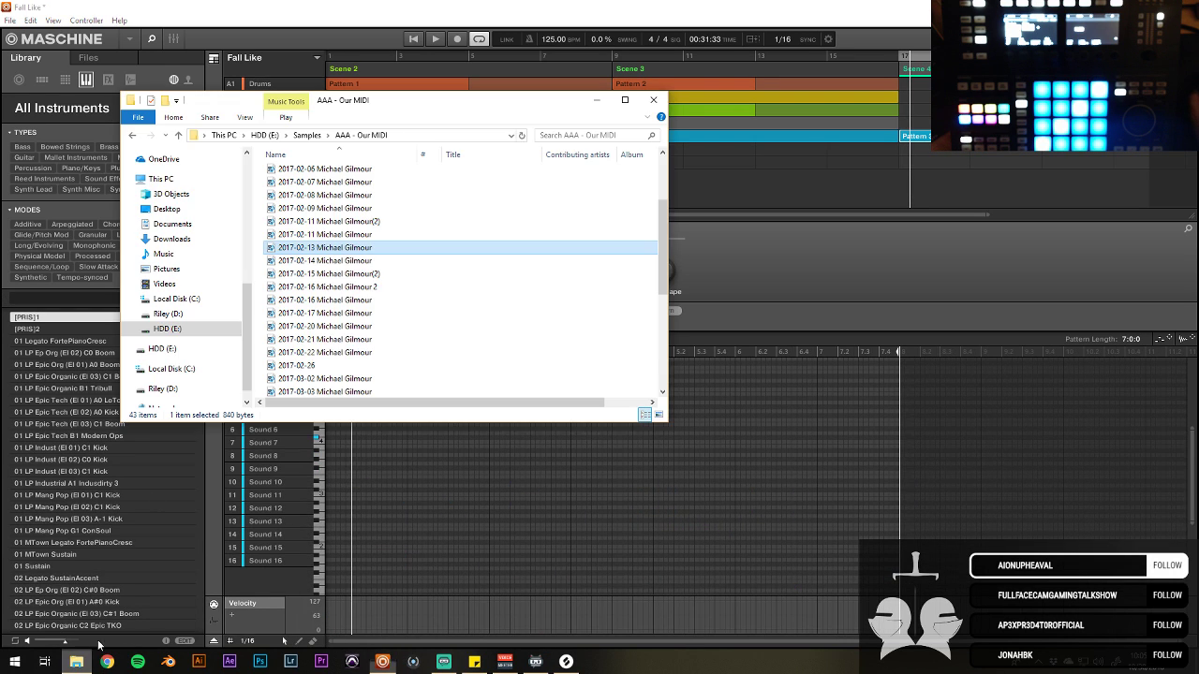
{"action": "left_click", "coordinate": [361, 328]}
{"action": "left_click_drag", "start_coordinate": [361, 332], "coordinate": [791, 550]}
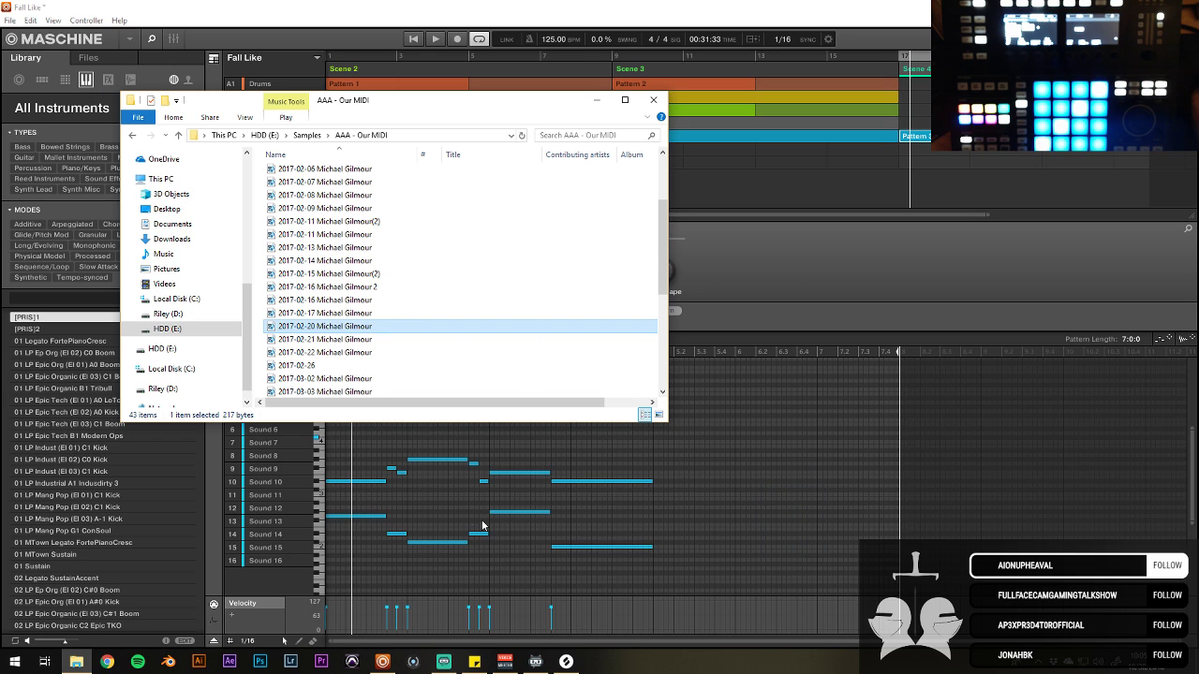
{"action": "left_click", "coordinate": [596, 100]}
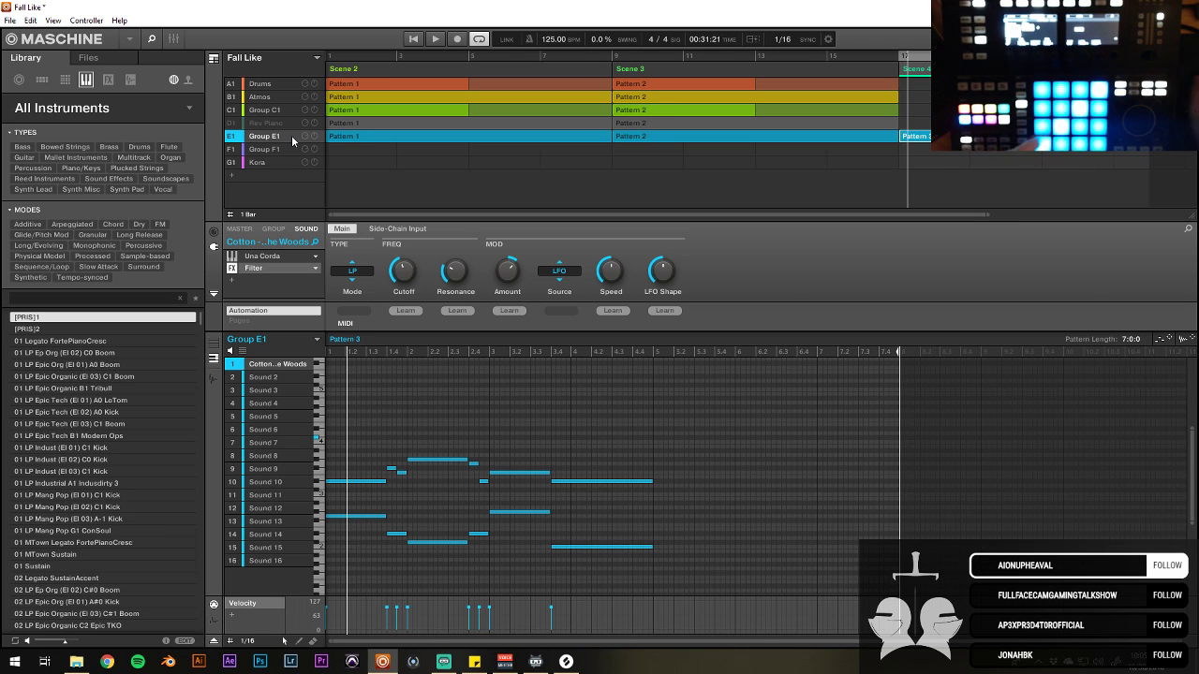
Step: Expand the Una Corda instrument to the full Kontakt view, replace Quick-Load with the keyboard, close its window and start playback
{"action": "left_click", "coordinate": [258, 261]}
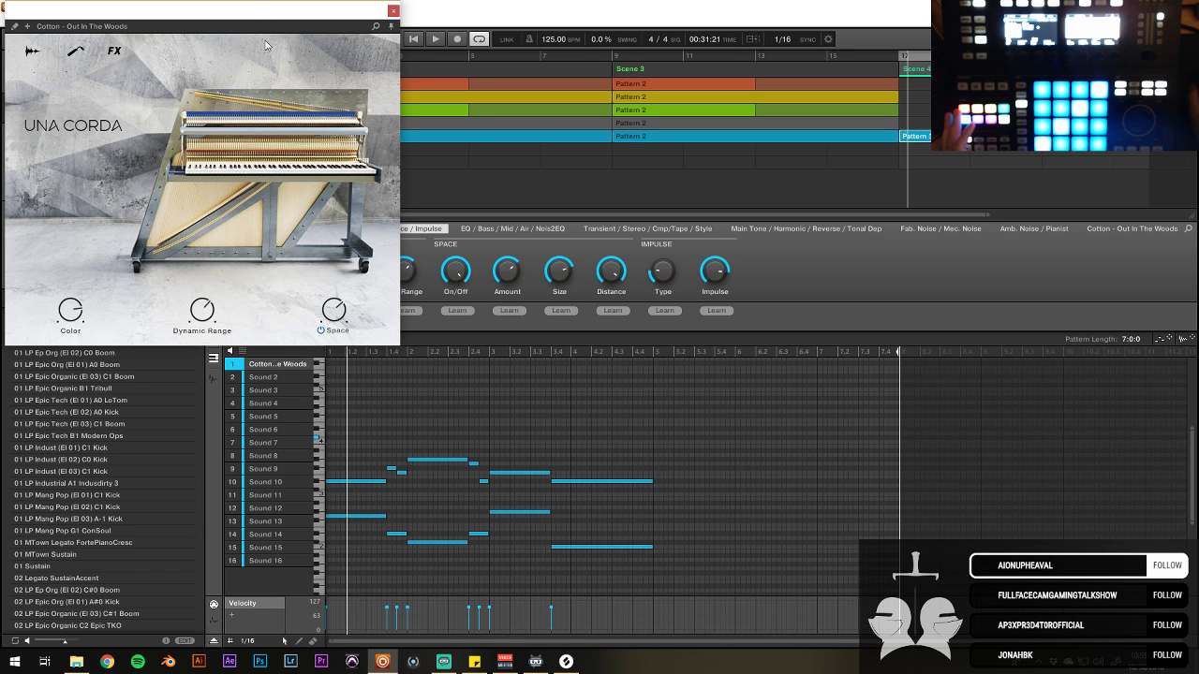
{"action": "left_click_drag", "start_coordinate": [253, 14], "coordinate": [329, 42]}
{"action": "left_click", "coordinate": [86, 55]}
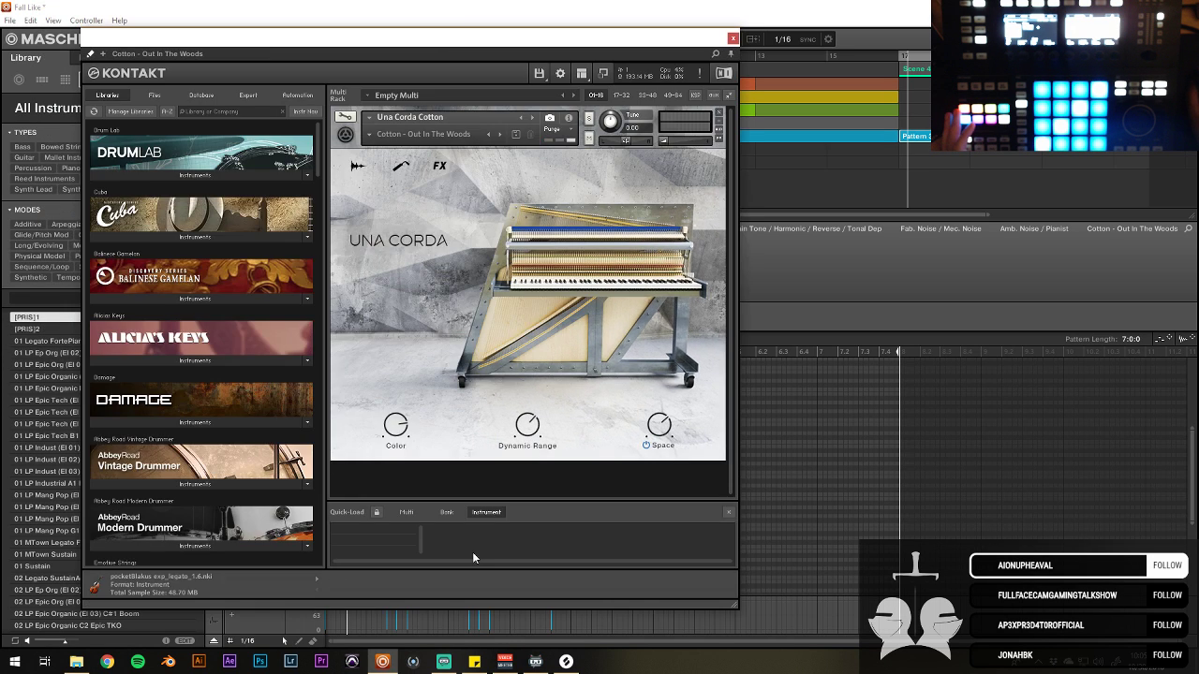
{"action": "left_click", "coordinate": [726, 513]}
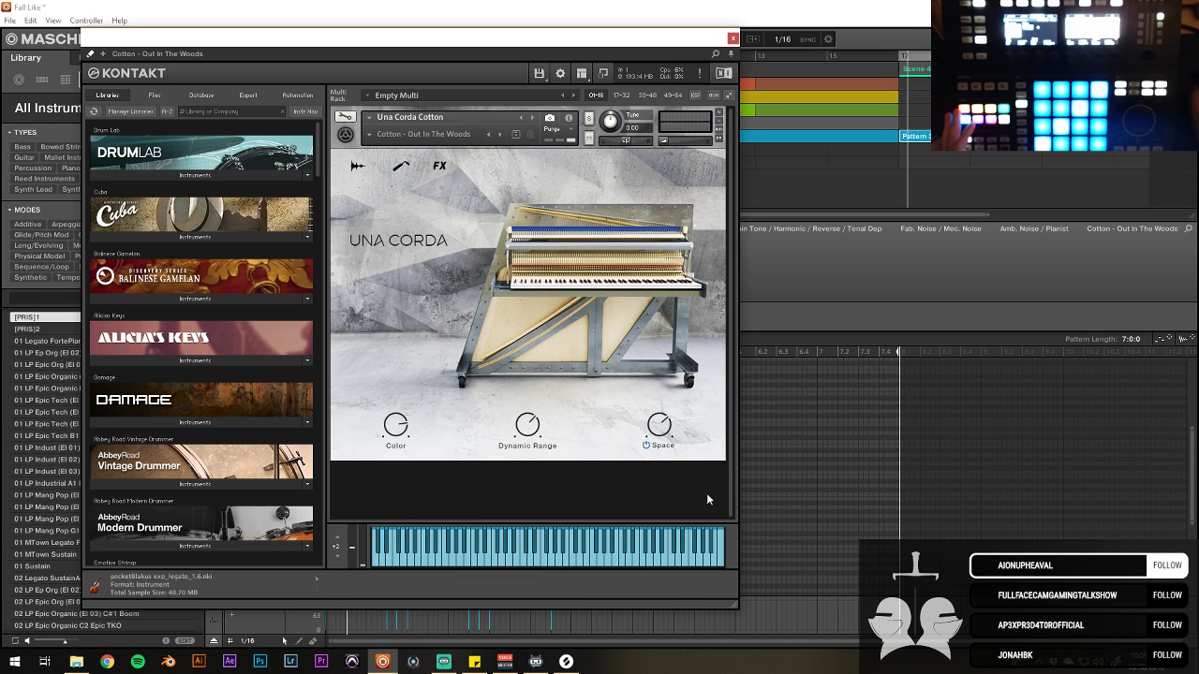
{"action": "left_click", "coordinate": [733, 41]}
{"action": "key", "text": "space"}
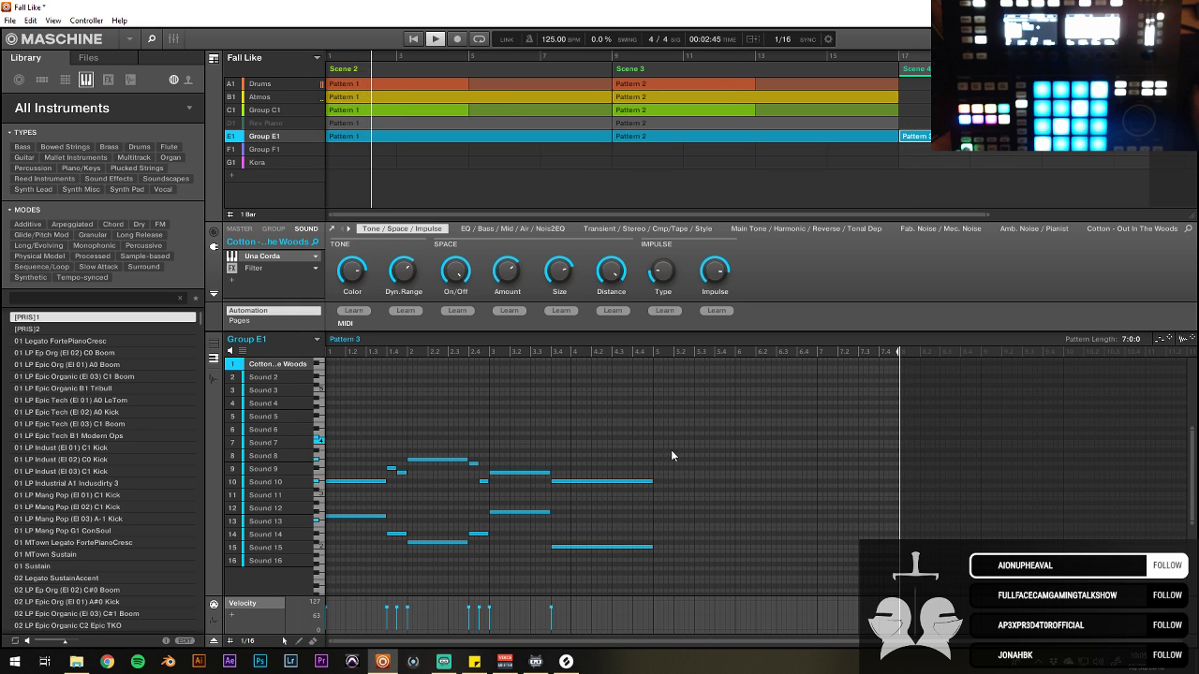
Step: Try raising all the notes in Group E1's Pattern 3, and delete them all
{"action": "left_click_drag", "start_coordinate": [731, 423], "coordinate": [197, 558]}
{"action": "key", "text": "Up"}
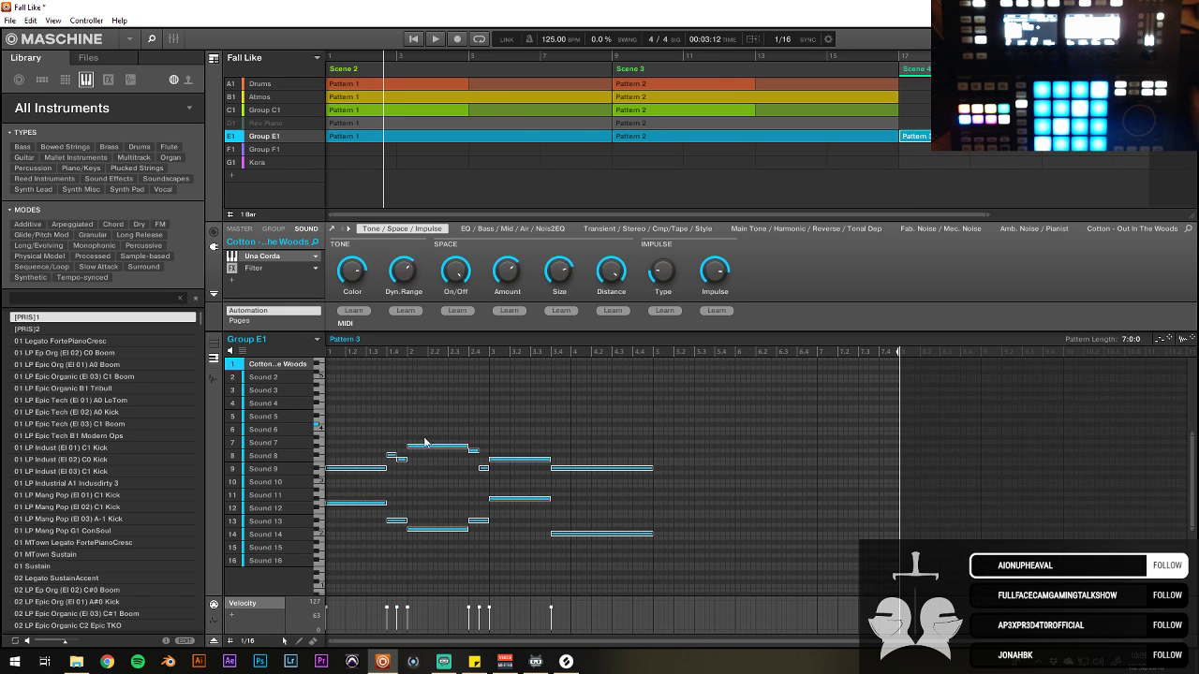
{"action": "key", "text": "Delete"}
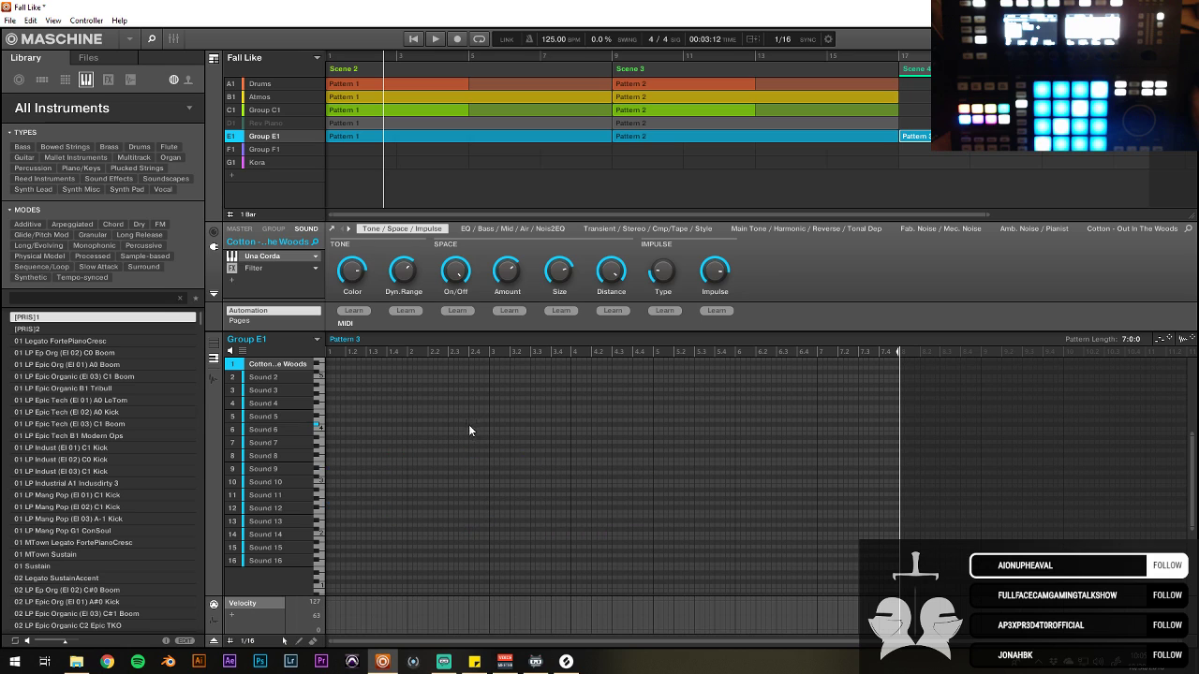
Step: Rename Group E1 as Una Corda
{"action": "double_click", "coordinate": [275, 139]}
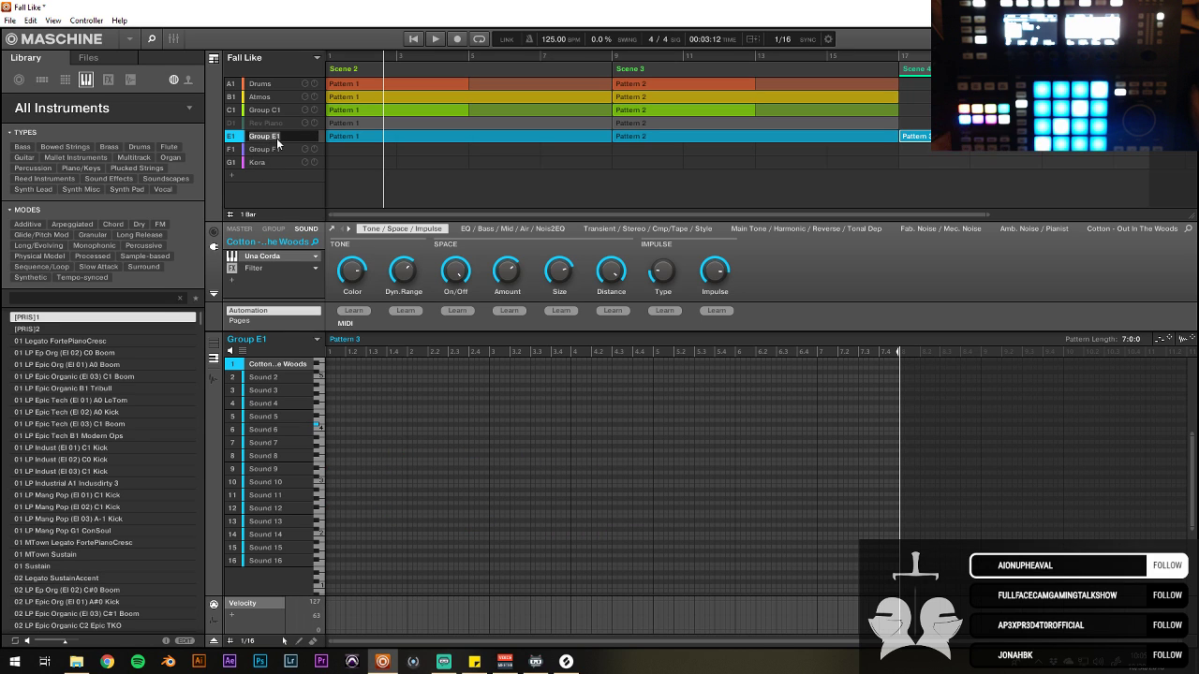
{"action": "type", "text": "Una Corda"}
{"action": "key", "text": "Return"}
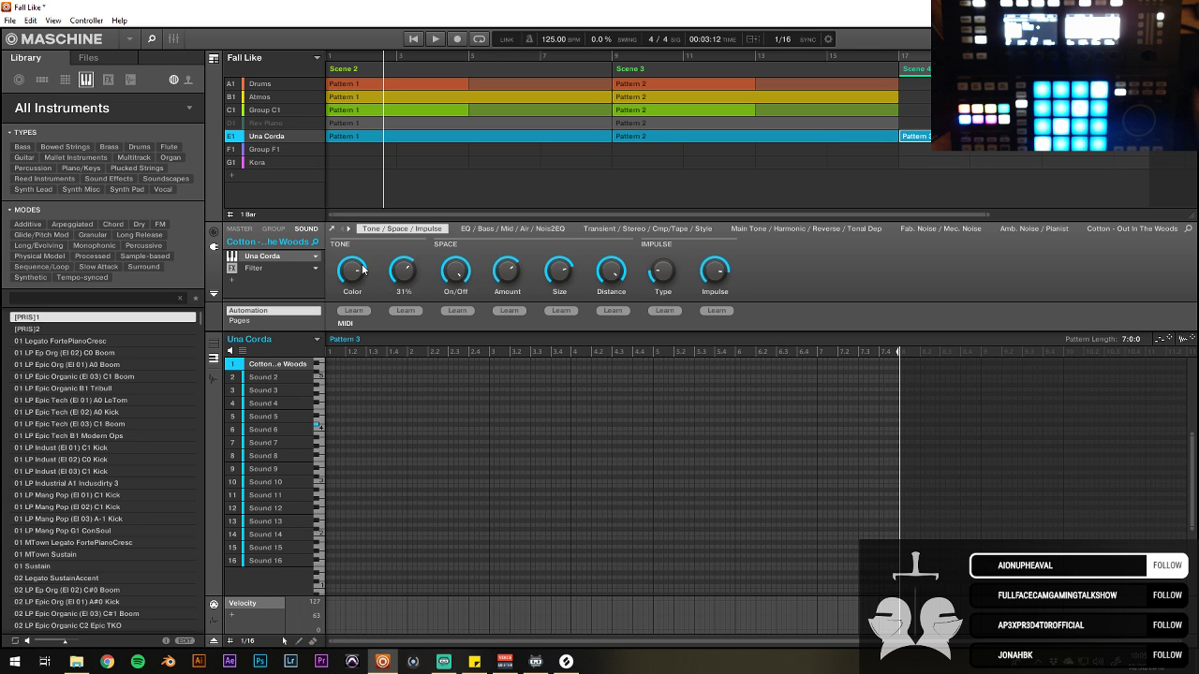
Step: Check the Una Corda instrument in Kontakt and compare playback with the Una Corda group muted and unmuted
{"action": "left_click", "coordinate": [281, 256]}
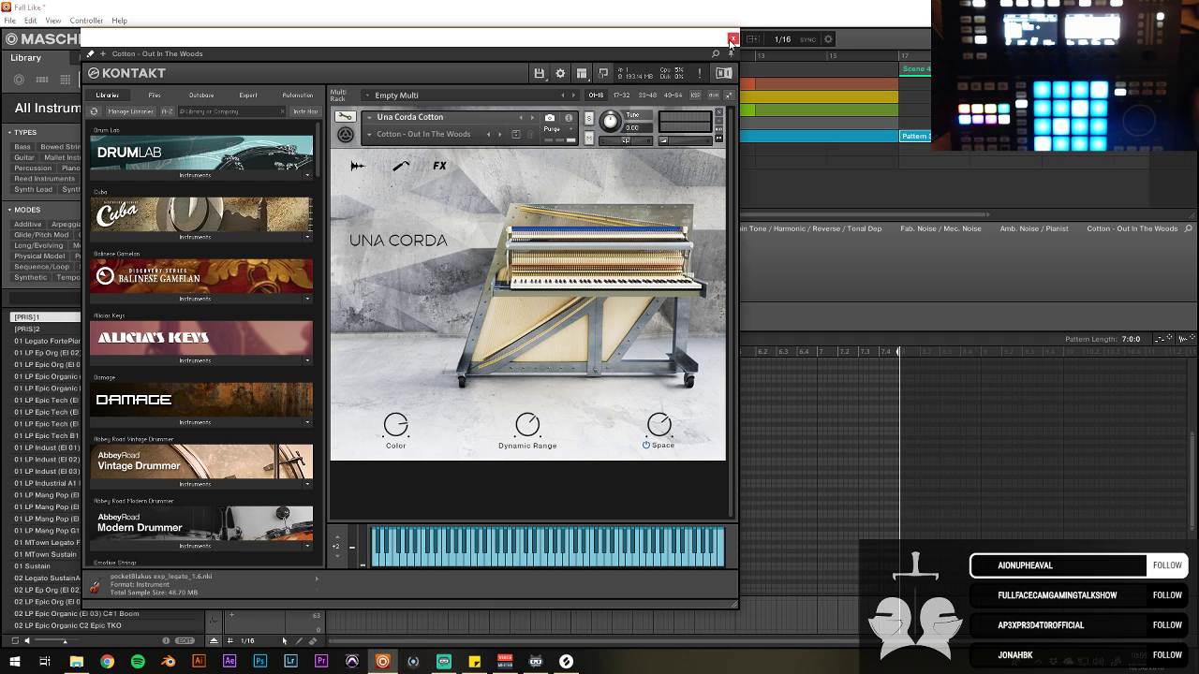
{"action": "left_click", "coordinate": [732, 38]}
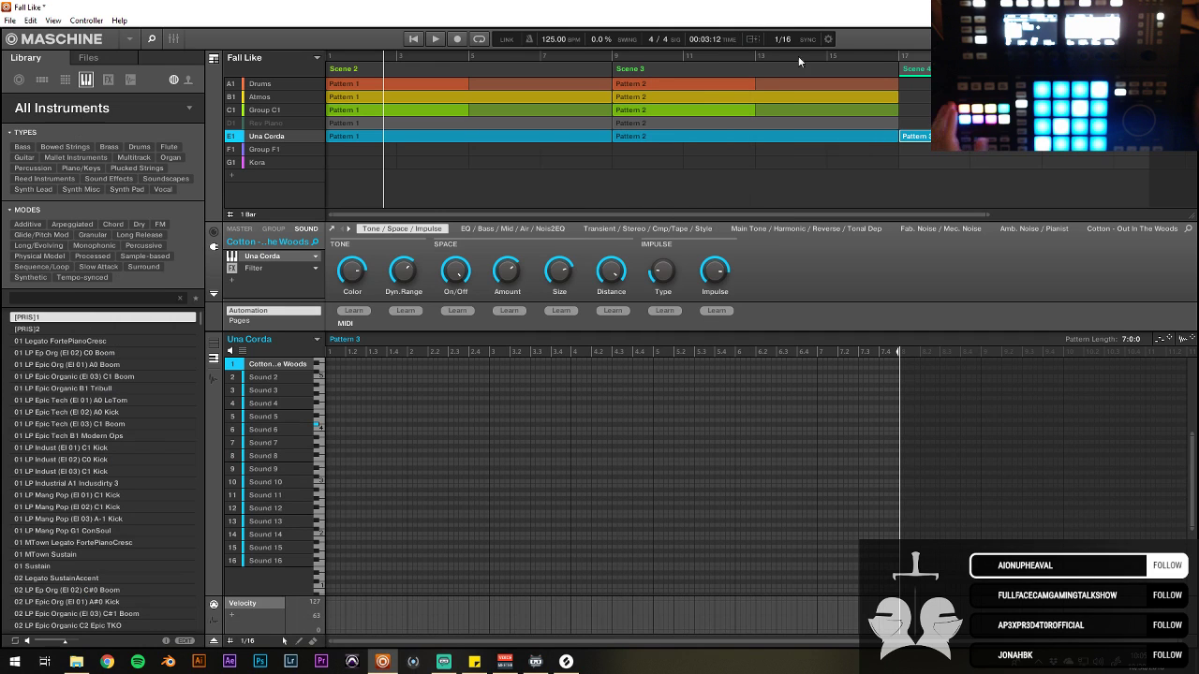
{"action": "left_click", "coordinate": [231, 137]}
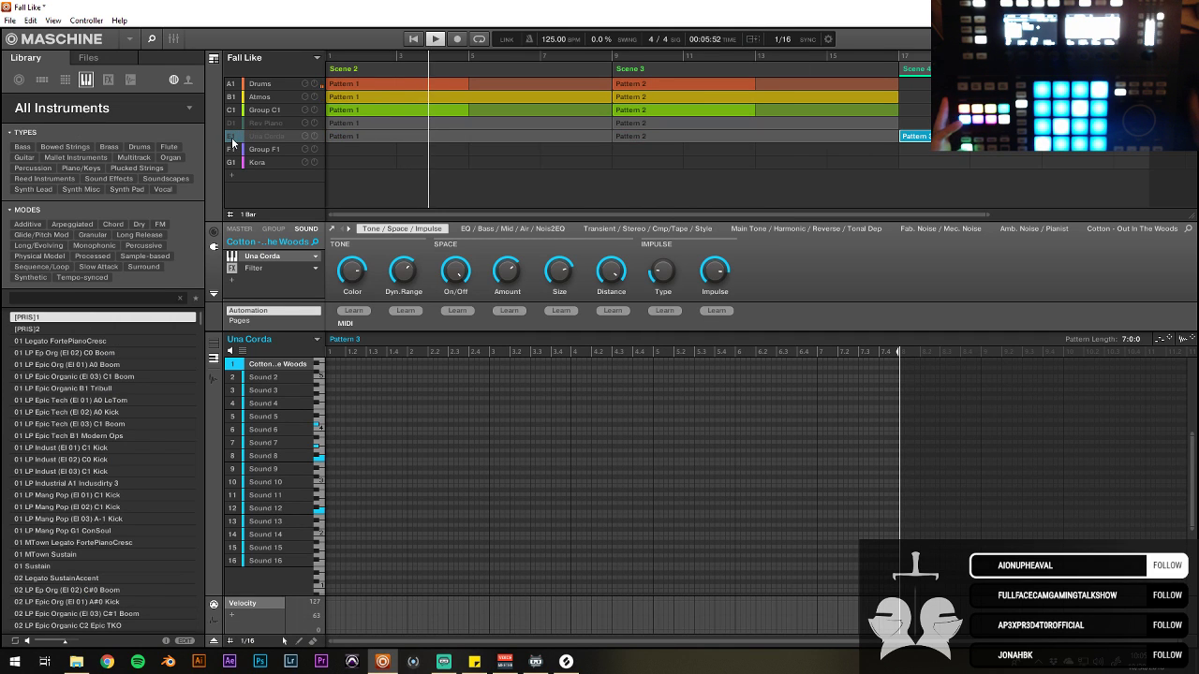
{"action": "left_click", "coordinate": [232, 138]}
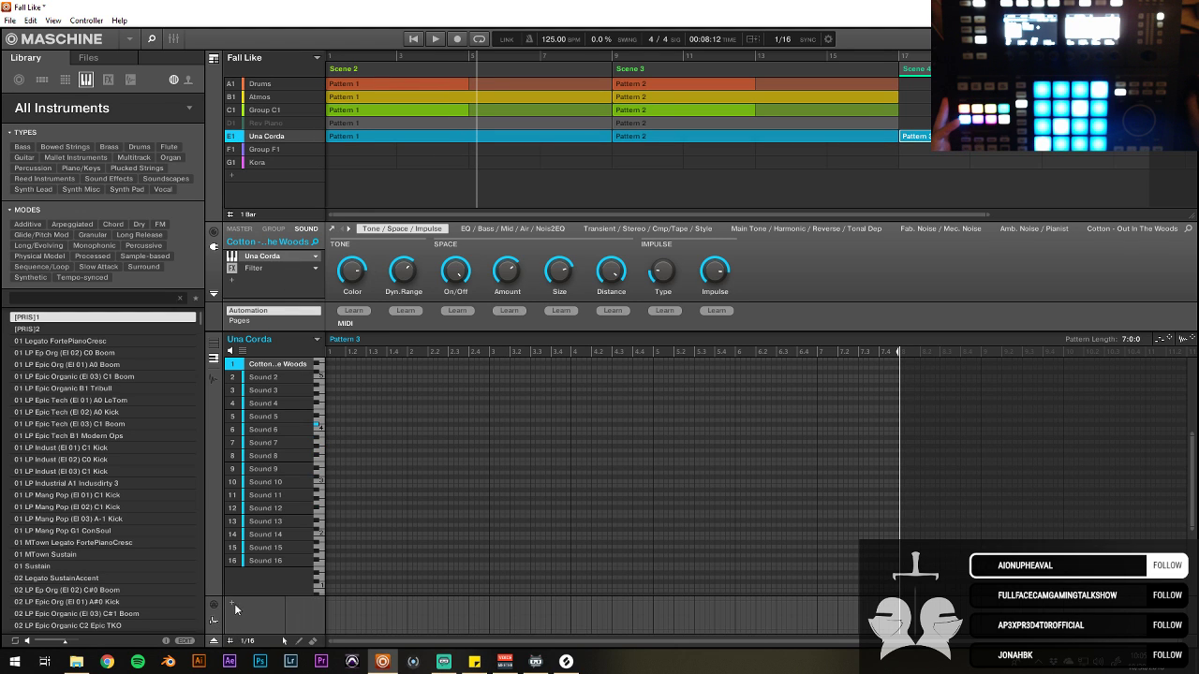
Step: Adjust the Una Corda instrument's volume in Kontakt during playback and close the plugin window
{"action": "left_click", "coordinate": [278, 260]}
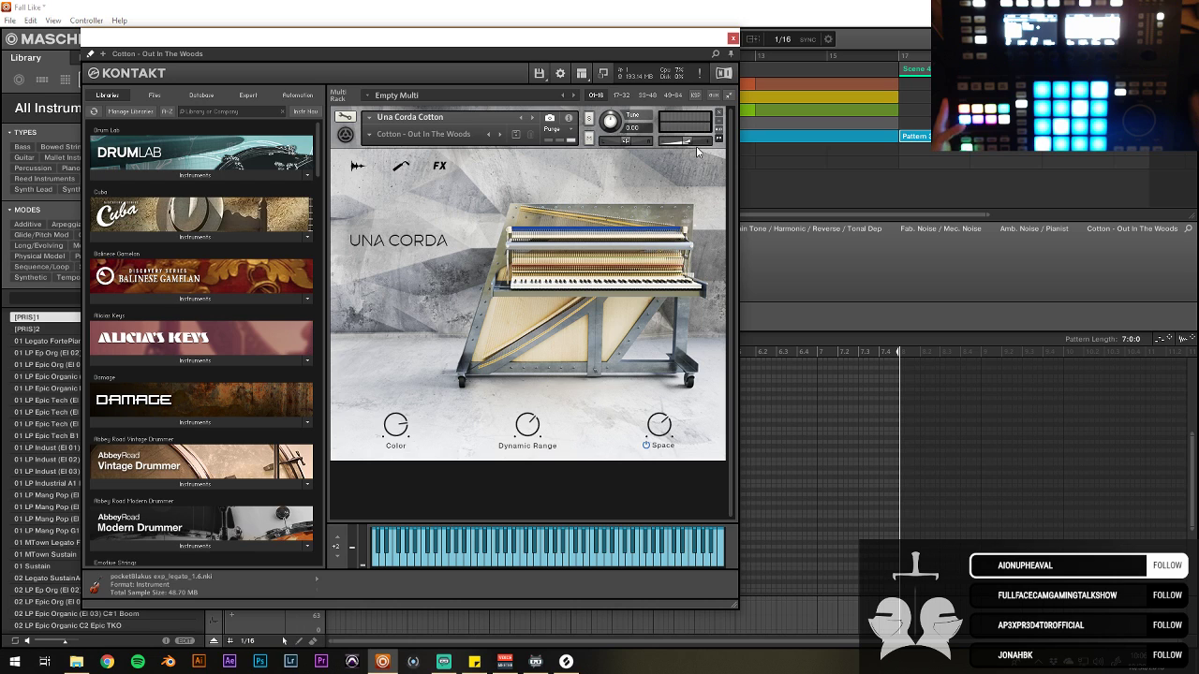
{"action": "left_click_drag", "start_coordinate": [693, 142], "coordinate": [690, 143]}
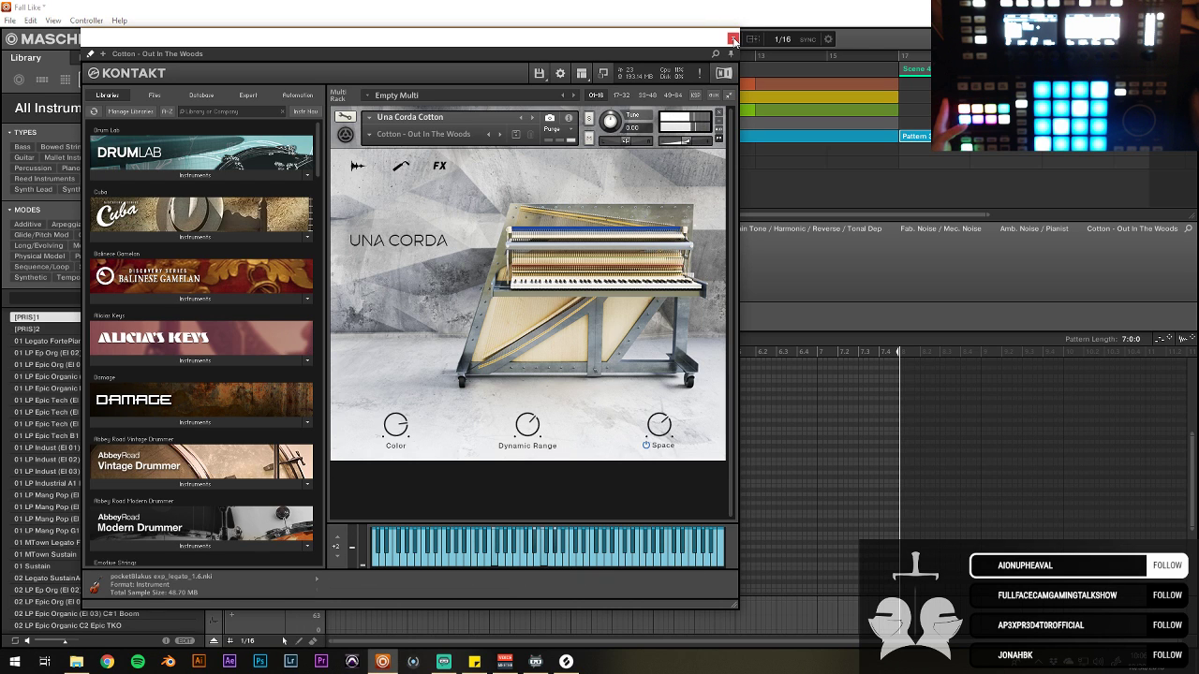
{"action": "left_click_drag", "start_coordinate": [694, 142], "coordinate": [690, 143]}
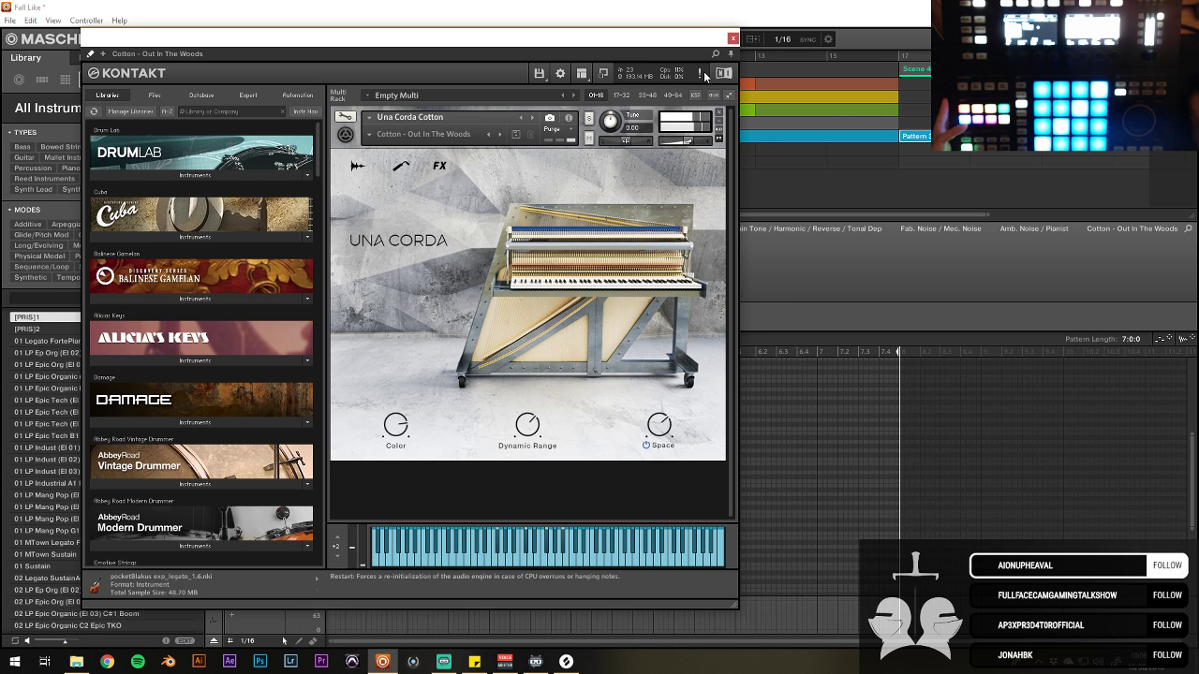
{"action": "left_click", "coordinate": [733, 38]}
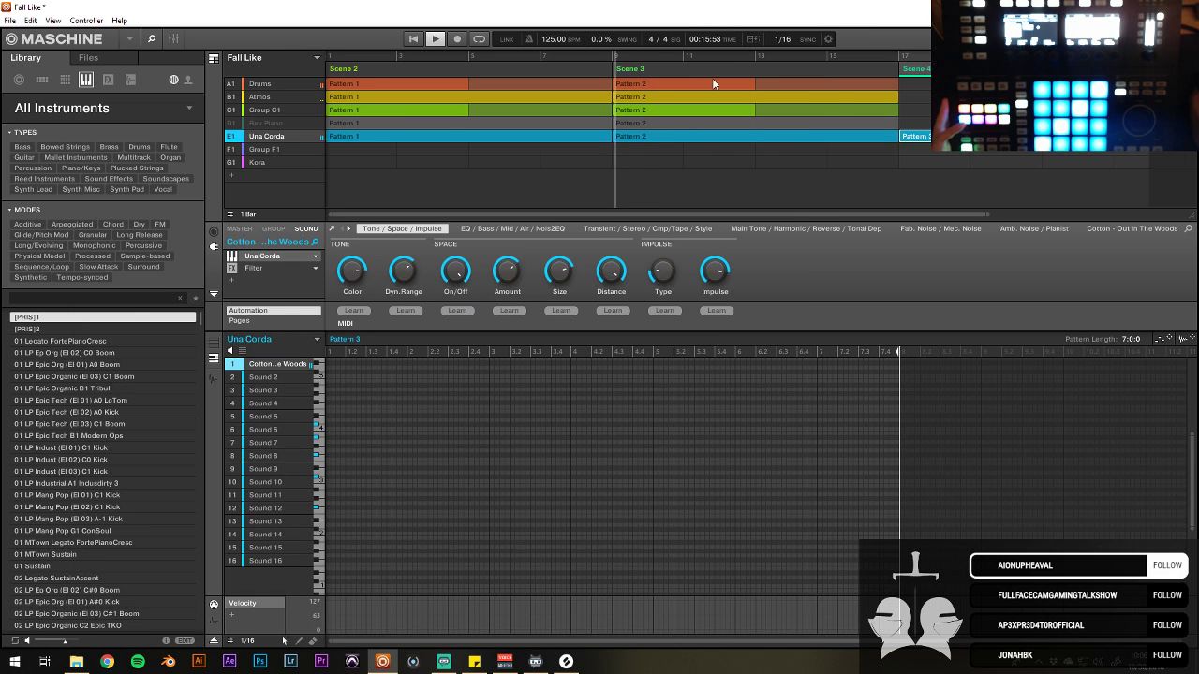
Step: Rename Group F1 as GTR Pluck
{"action": "double_click", "coordinate": [267, 150]}
{"action": "type", "text": "GT"}
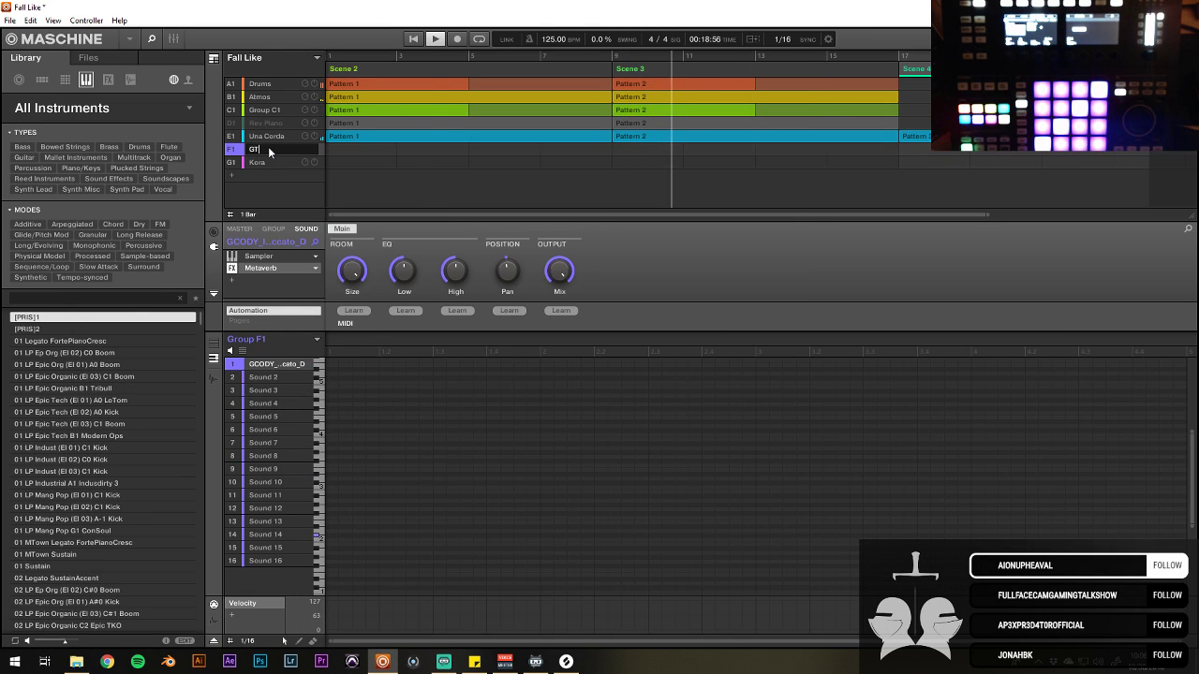
{"action": "type", "text": "R Pluck"}
{"action": "key", "text": "Return"}
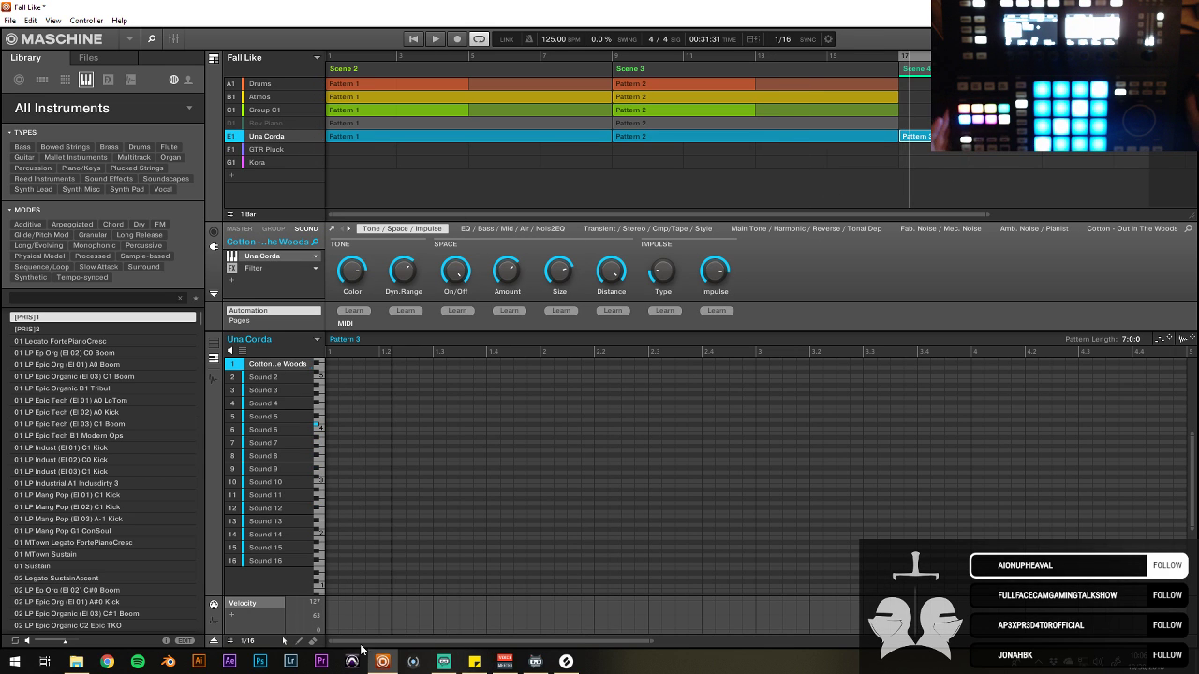
Step: Import the 2017-04-07 MIDI file from the AAA - Our MIDI folder into Una Corda's Pattern 3 and minimize File Explorer
{"action": "left_click", "coordinate": [76, 661]}
{"action": "scroll", "coordinate": [370, 265], "scroll_direction": "down", "scroll_amount": 2}
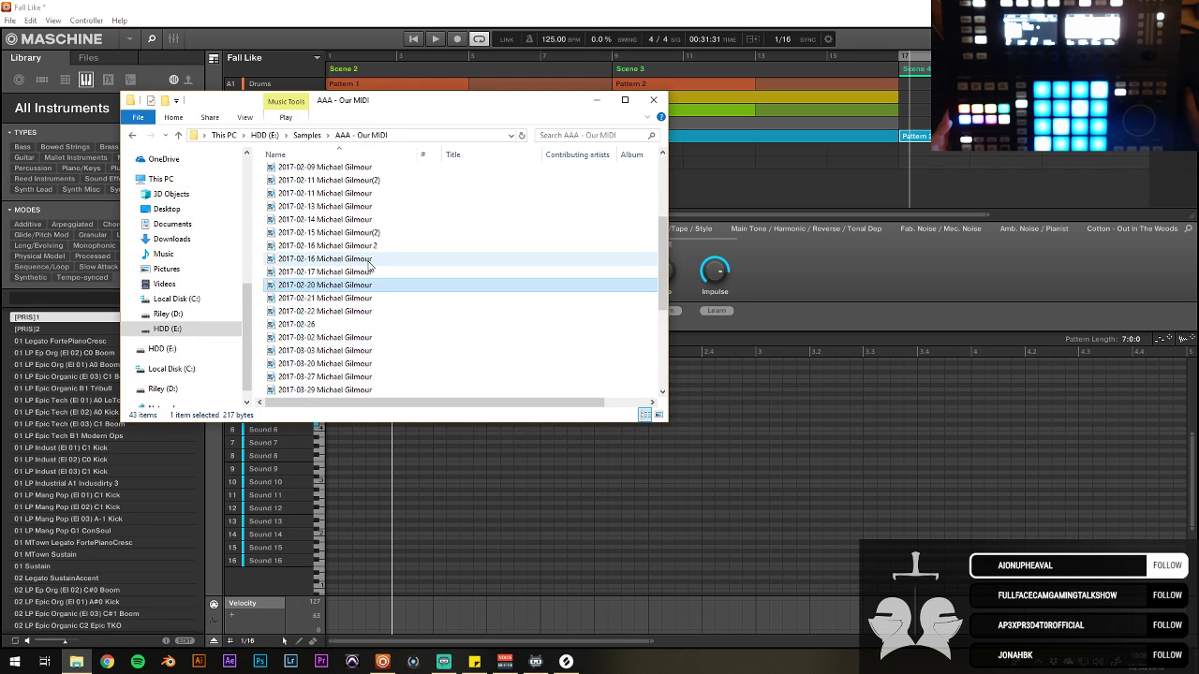
{"action": "scroll", "coordinate": [370, 265], "scroll_direction": "down", "scroll_amount": 5}
{"action": "left_click", "coordinate": [367, 259]}
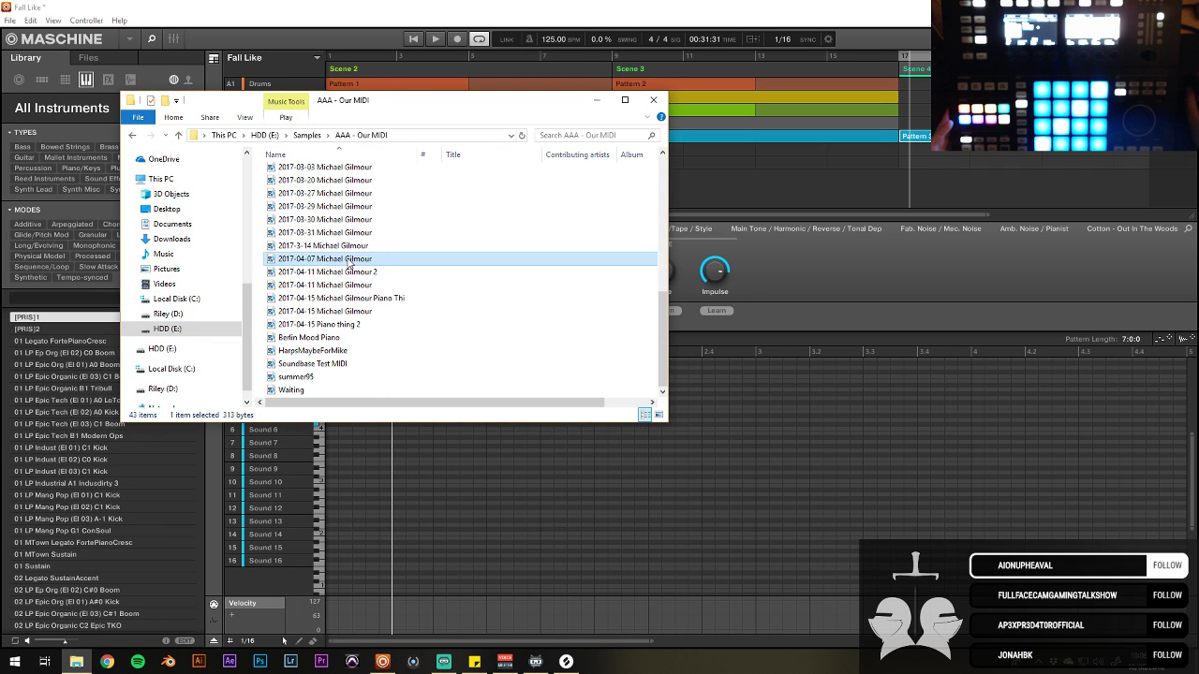
{"action": "left_click_drag", "start_coordinate": [349, 264], "coordinate": [712, 482]}
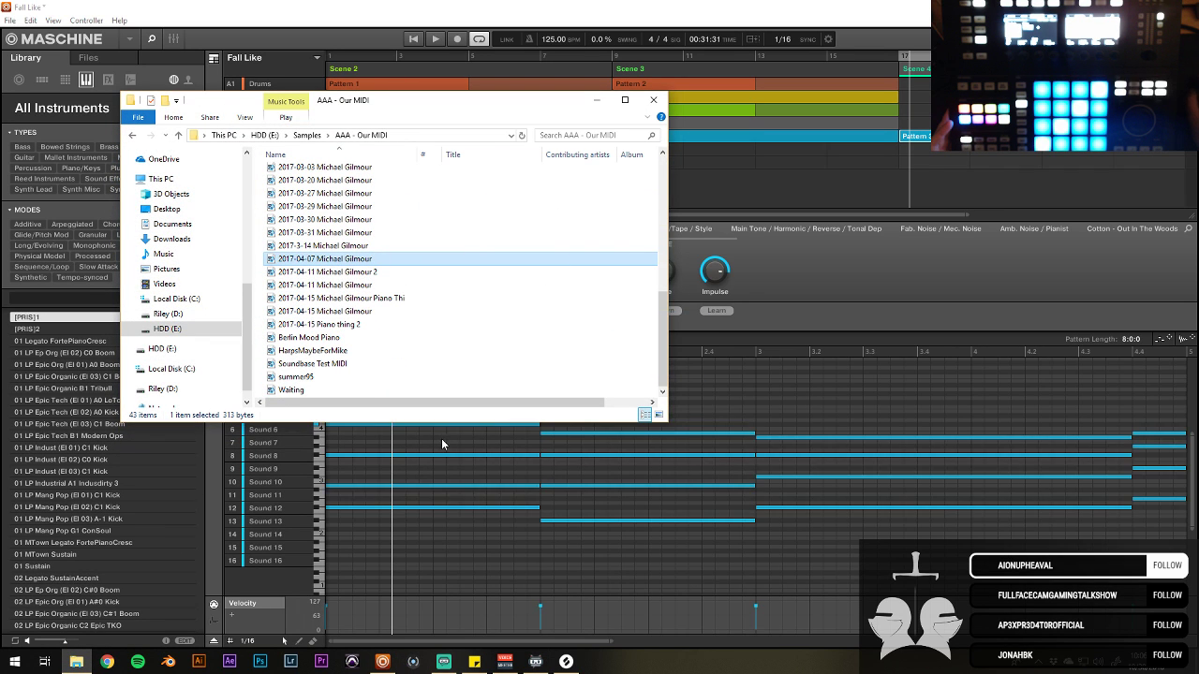
{"action": "left_click", "coordinate": [596, 99]}
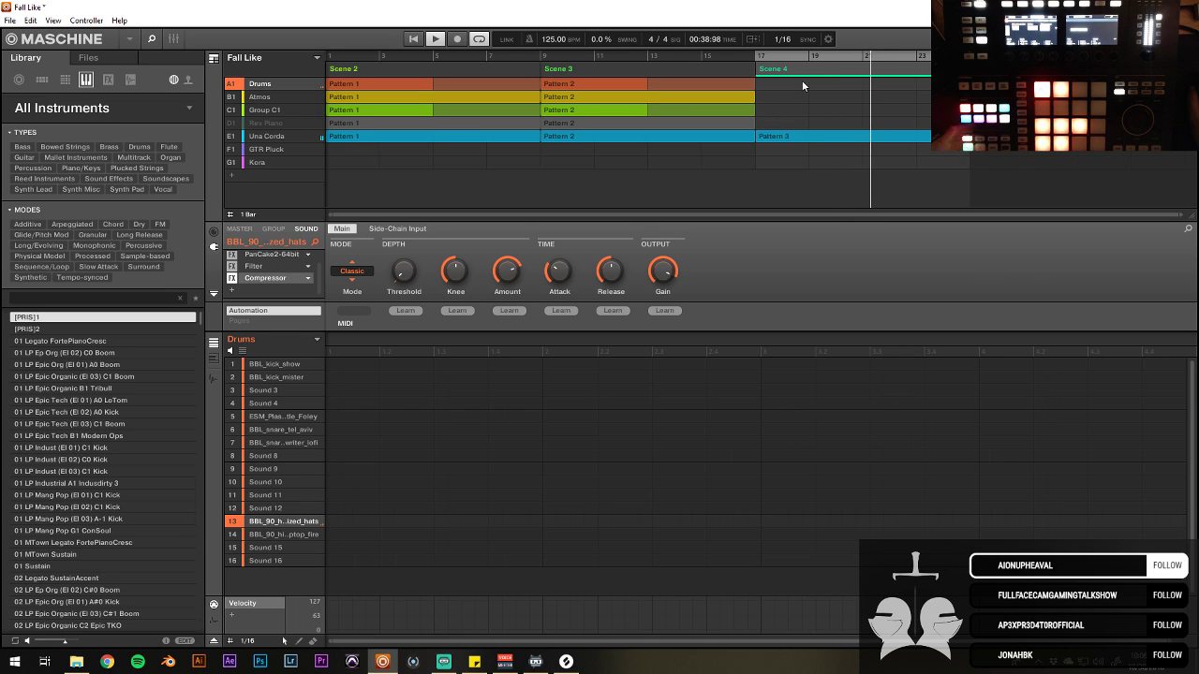
Step: Audition the transition from Scene 3 into Scene 4 and open Una Corda's Pattern 3 in the editor
{"action": "left_click", "coordinate": [722, 51]}
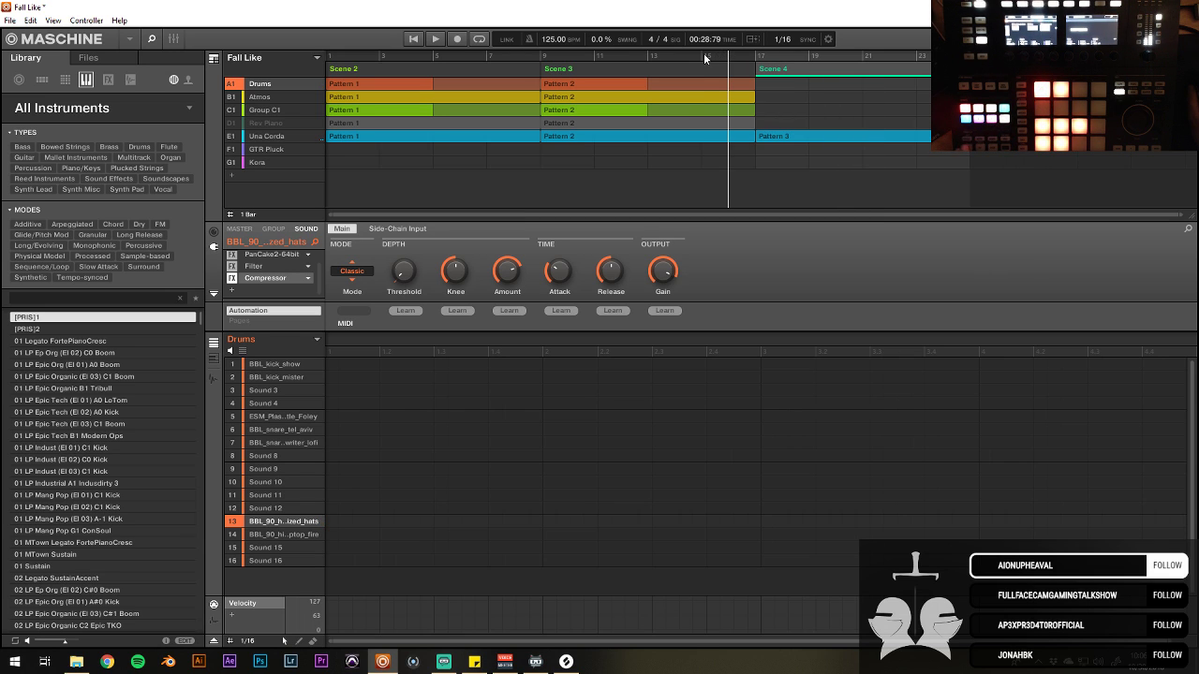
{"action": "left_click", "coordinate": [703, 55]}
{"action": "left_click", "coordinate": [798, 137]}
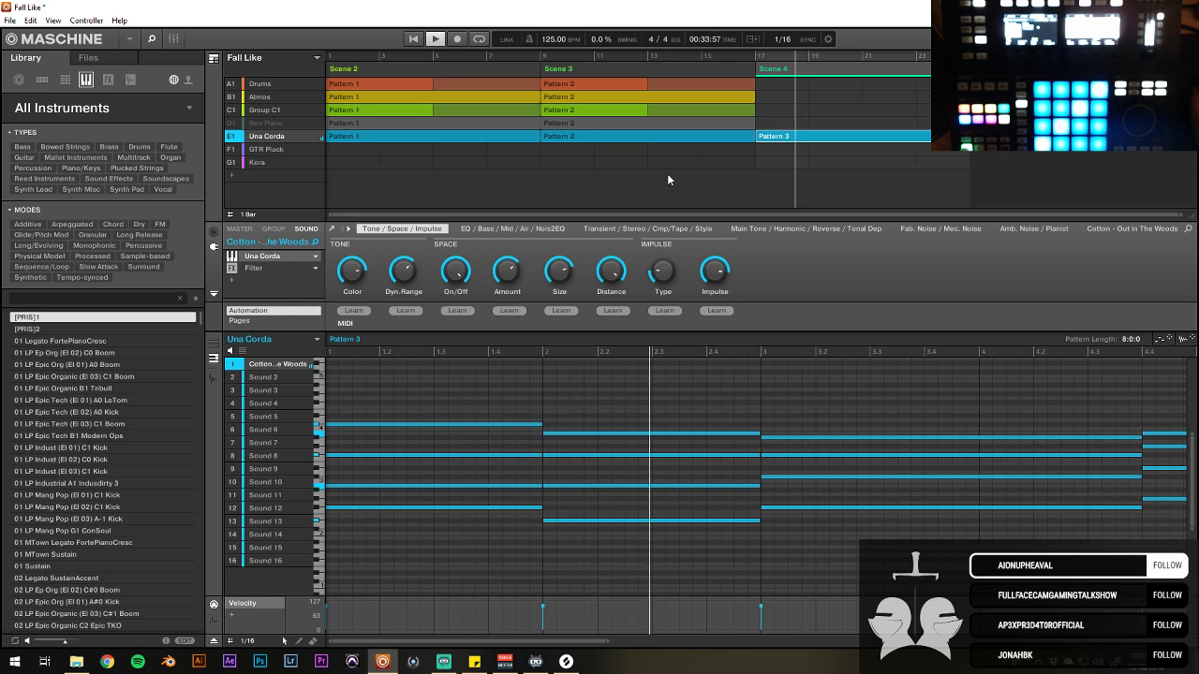
Step: Open Una Corda's Pattern 2, show its full eight bars, and audition its chords in Scene 3
{"action": "left_click", "coordinate": [676, 138]}
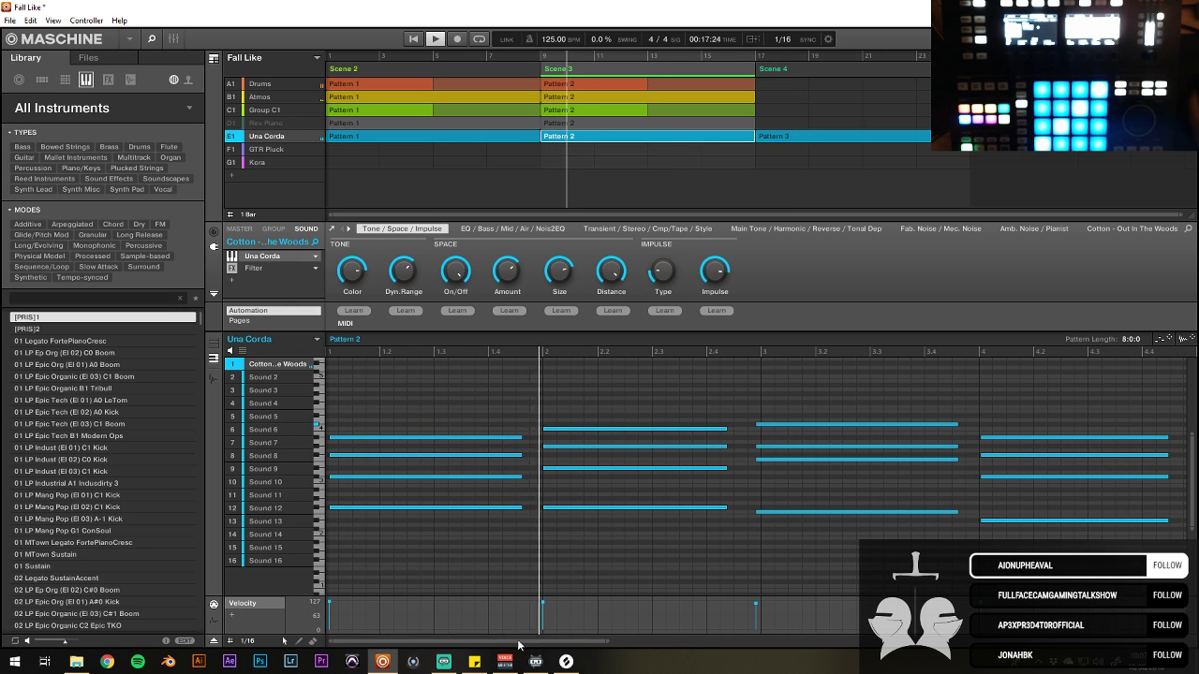
{"action": "left_click_drag", "start_coordinate": [518, 644], "coordinate": [518, 660]}
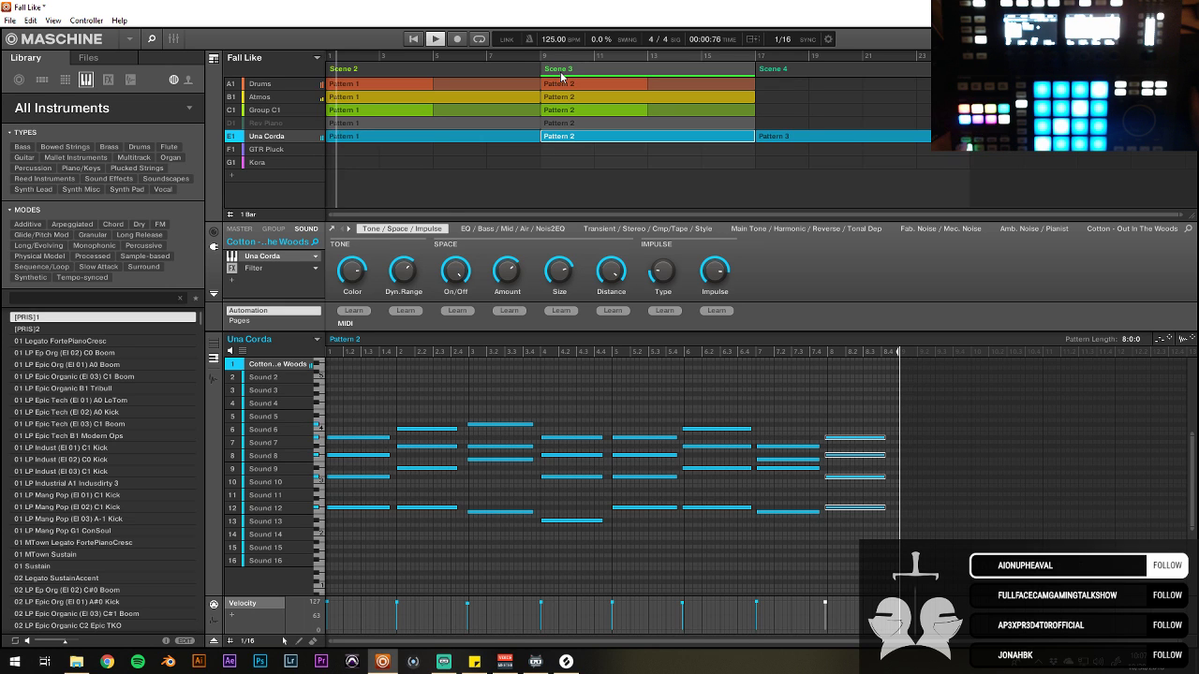
{"action": "left_click", "coordinate": [561, 75]}
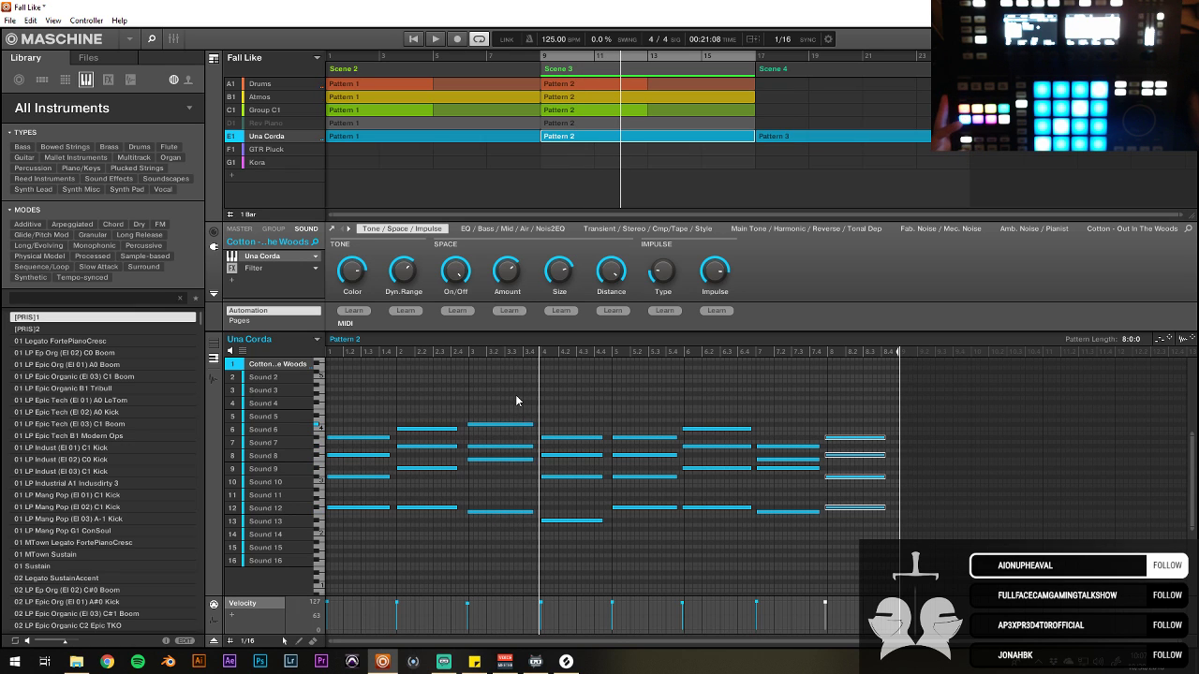
{"action": "left_click", "coordinate": [462, 352]}
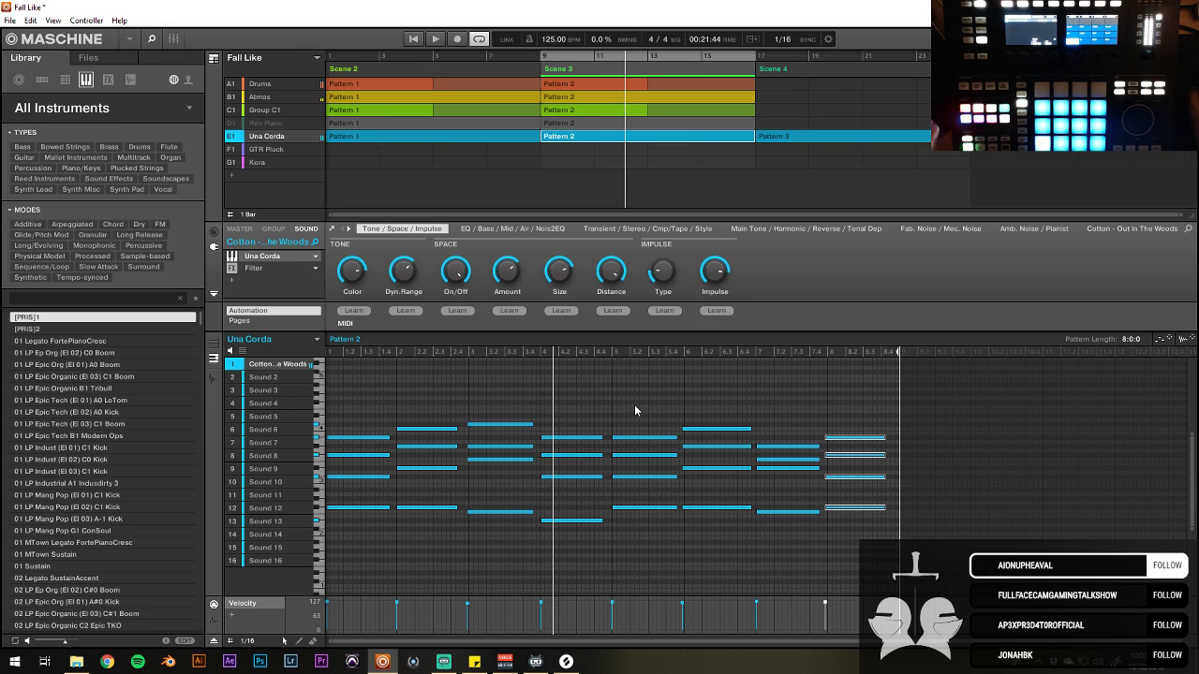
Step: Delete the chords in bars 1 to 4 of Una Corda's Pattern 2
{"action": "left_click_drag", "start_coordinate": [599, 370], "coordinate": [345, 552]}
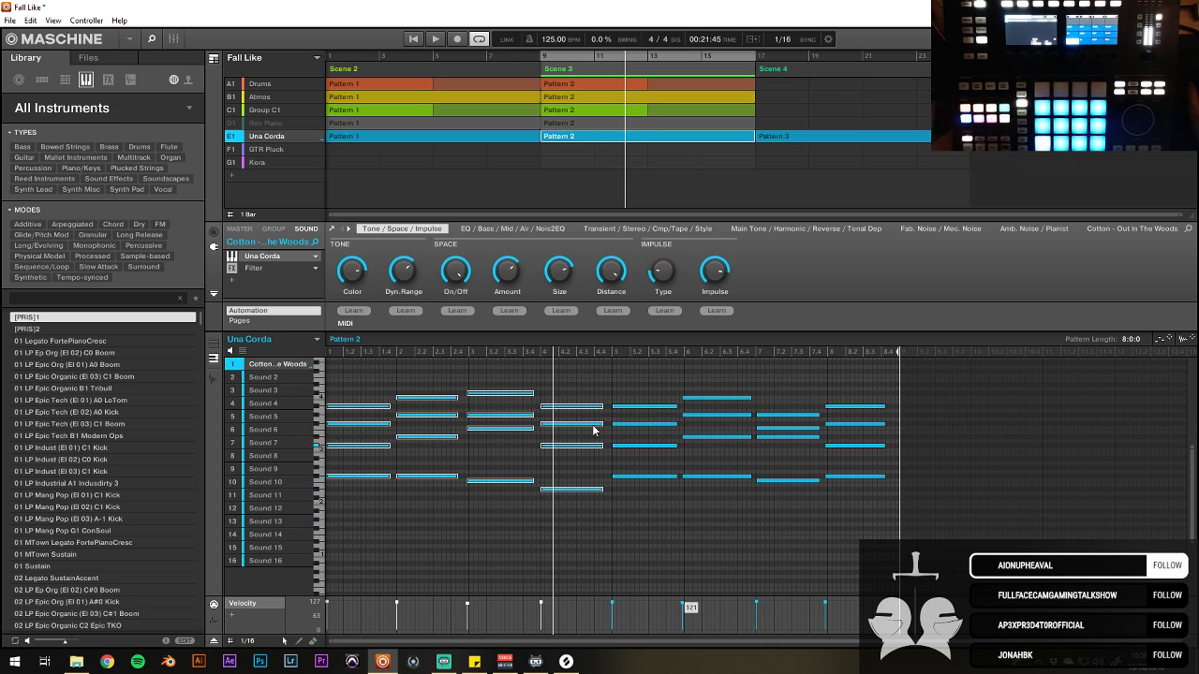
{"action": "left_click_drag", "start_coordinate": [601, 368], "coordinate": [326, 553]}
{"action": "key", "text": "Delete"}
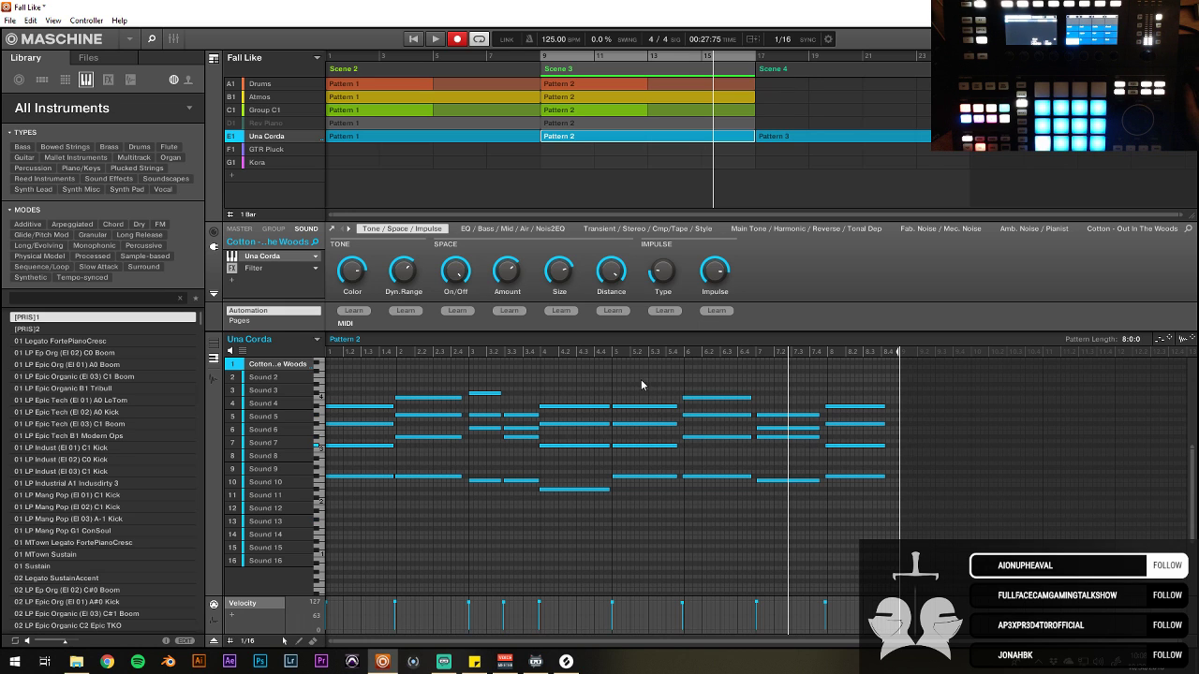
Step: Delete the chords in bars 5 to 8 of Una Corda's Pattern 2 and start playback to record replacement chords
{"action": "left_click_drag", "start_coordinate": [641, 380], "coordinate": [890, 562]}
{"action": "key", "text": "Delete"}
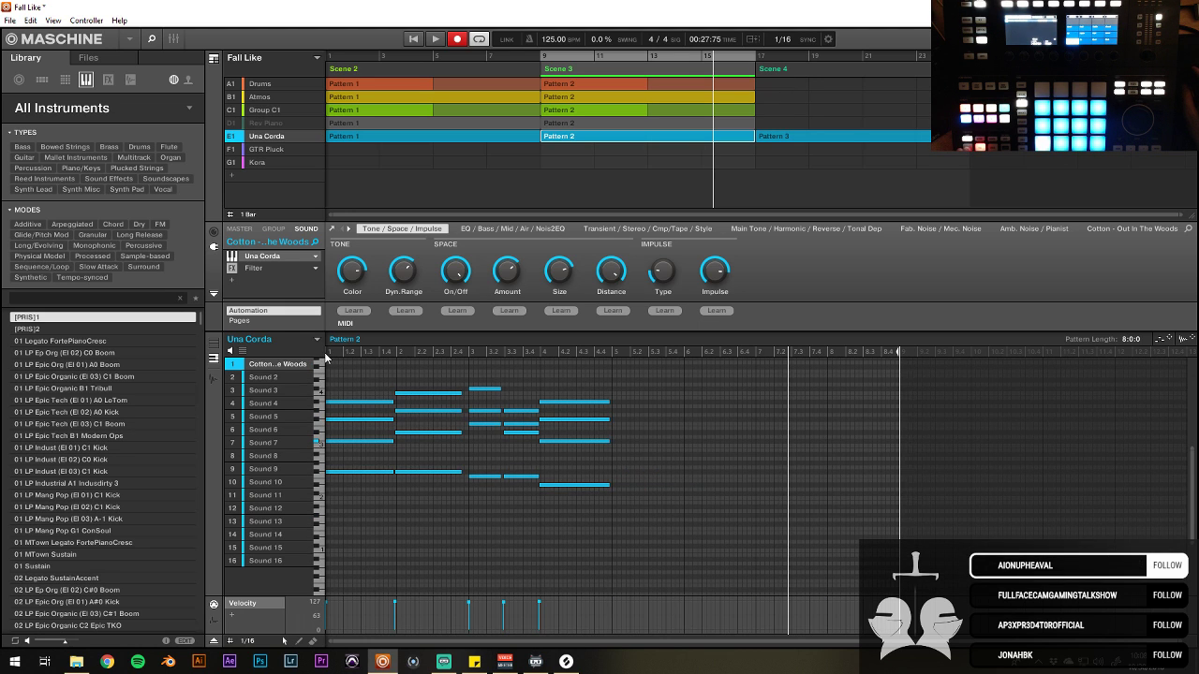
{"action": "key", "text": "space"}
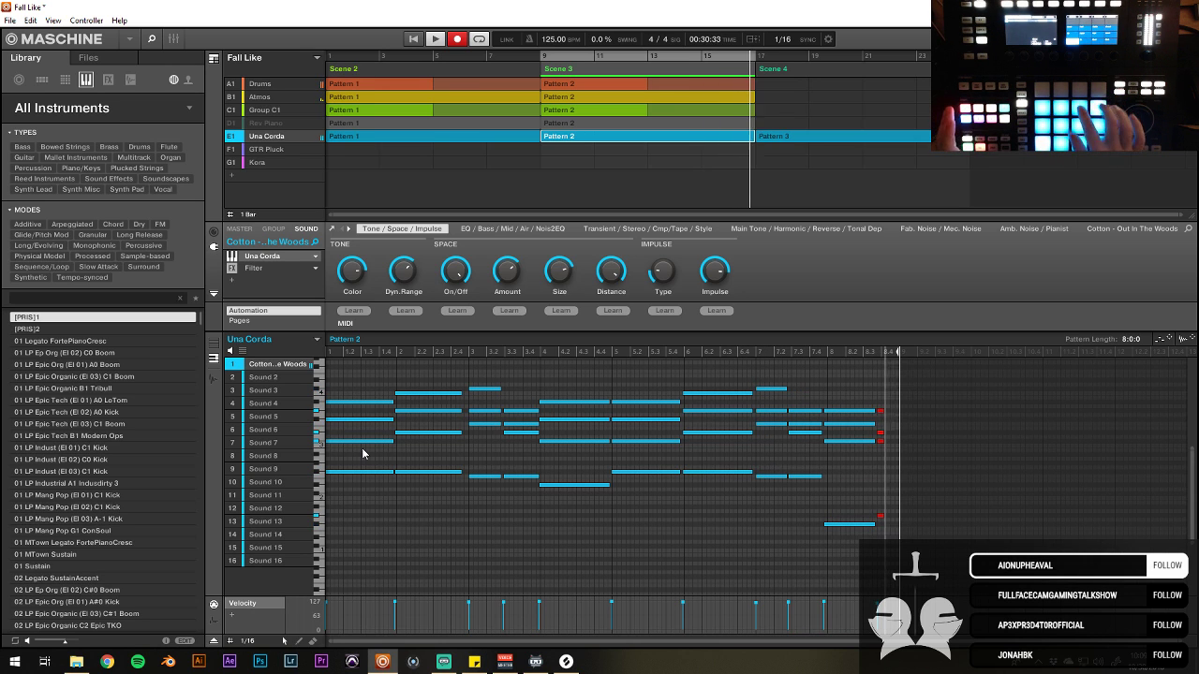
Step: Shorten the first chord in bar 8 of Pattern 2 to about half a bar, fit the final chord behind it, and audition the ending
{"action": "left_click_drag", "start_coordinate": [856, 388], "coordinate": [875, 514]}
{"action": "scroll", "coordinate": [869, 428], "scroll_direction": "up", "scroll_amount": 3}
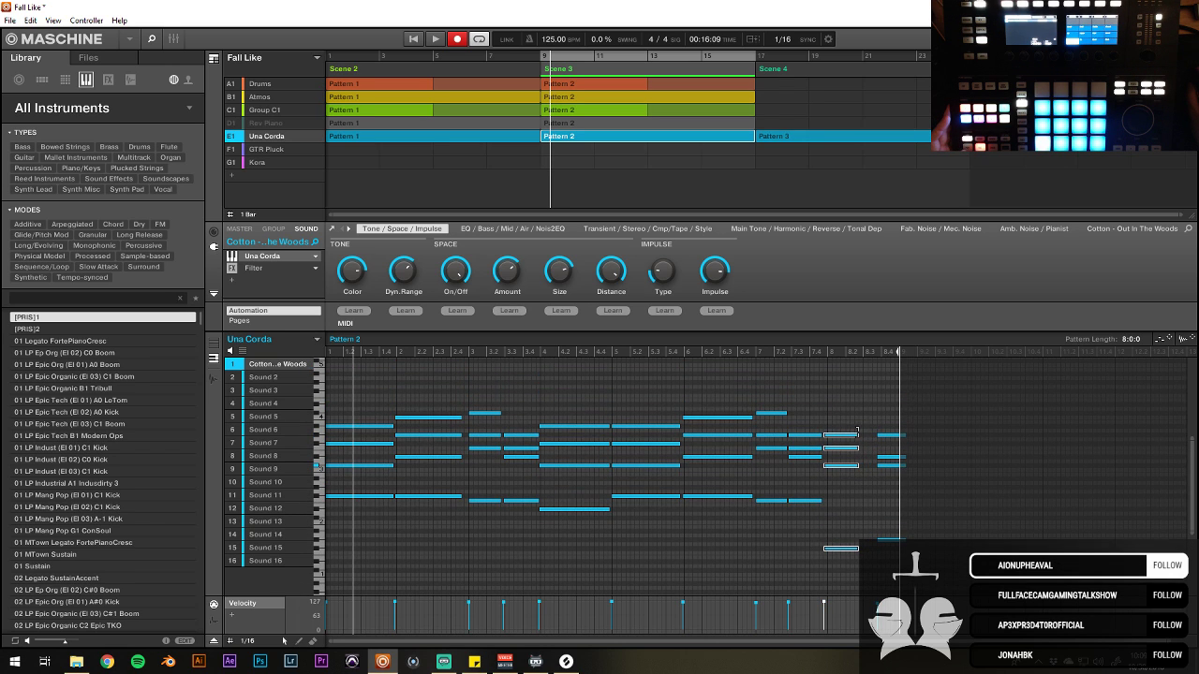
{"action": "key", "text": "space"}
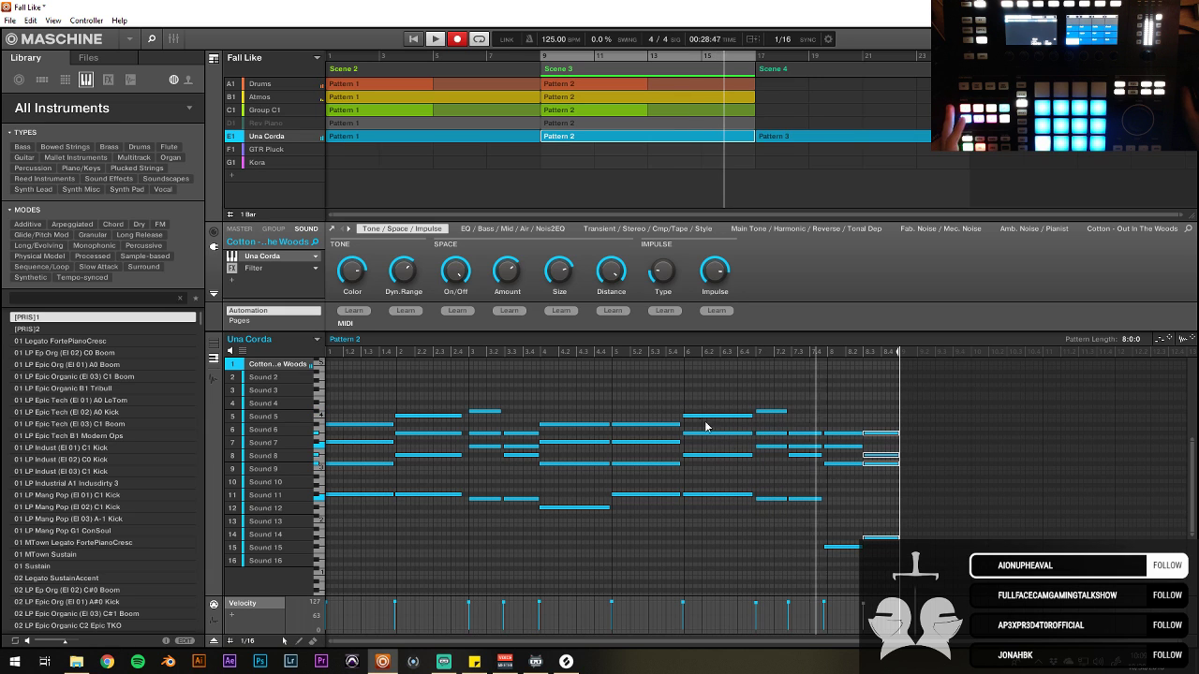
{"action": "left_click", "coordinate": [699, 352]}
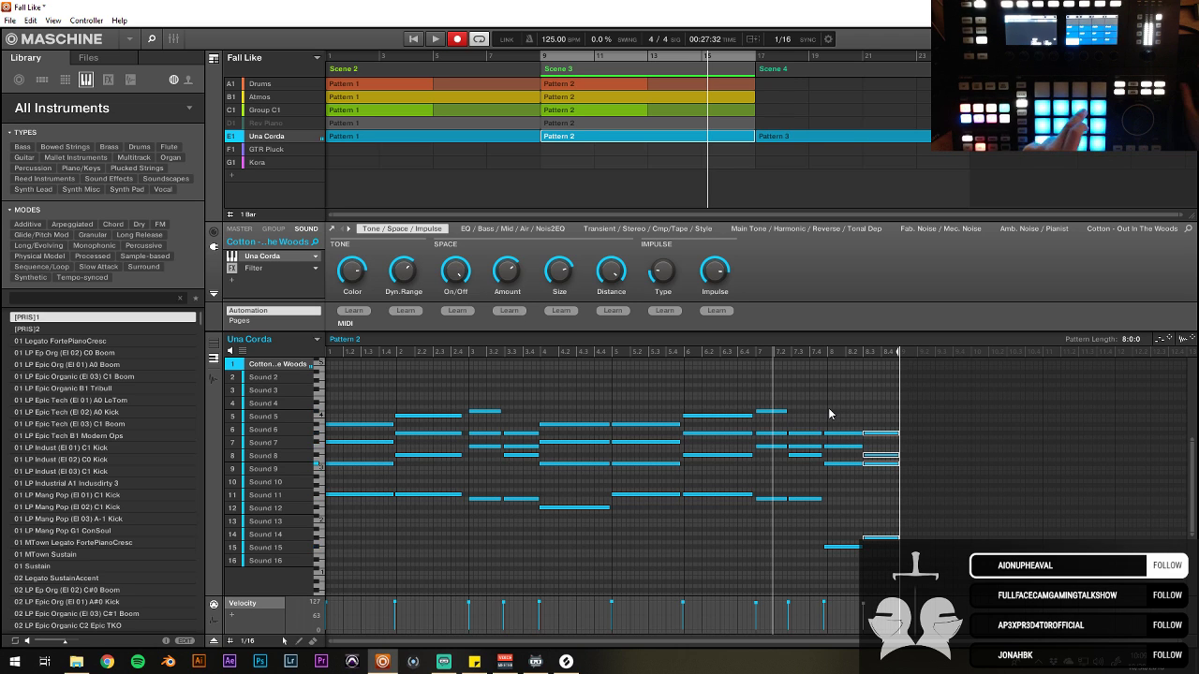
Step: Rework Pattern 2's ending so the chord at 7.3 lasts half a bar and the final chord fills bar 8, and audition it
{"action": "key", "text": "space"}
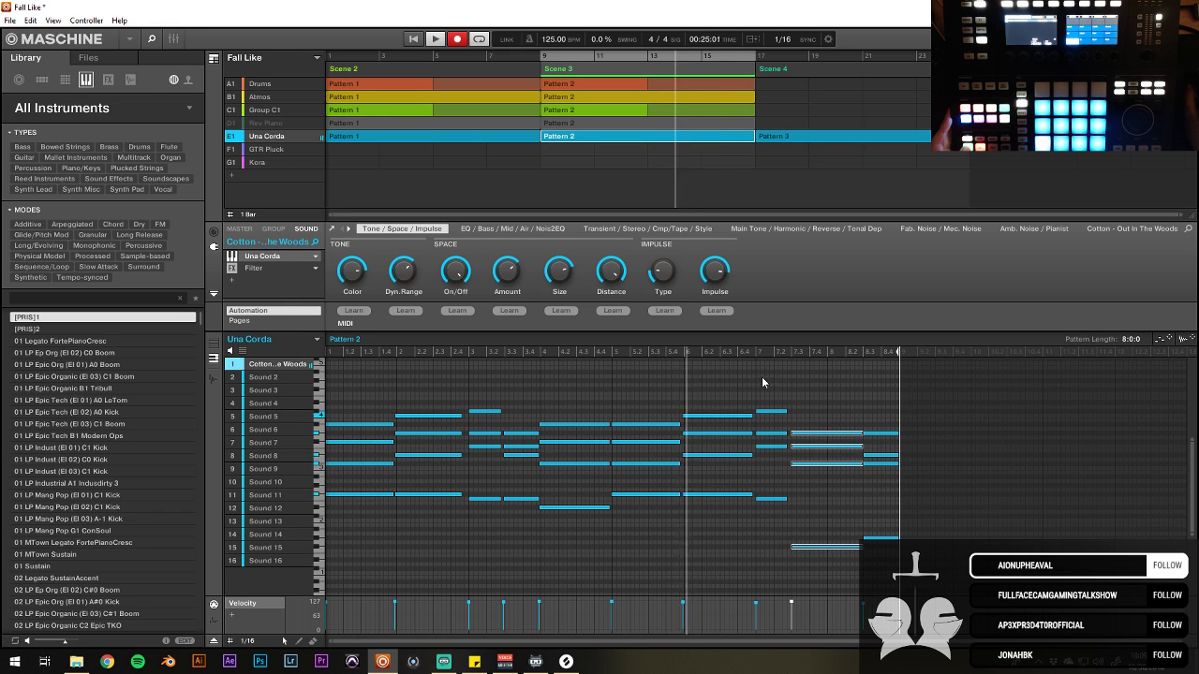
{"action": "left_click_drag", "start_coordinate": [755, 382], "coordinate": [794, 498]}
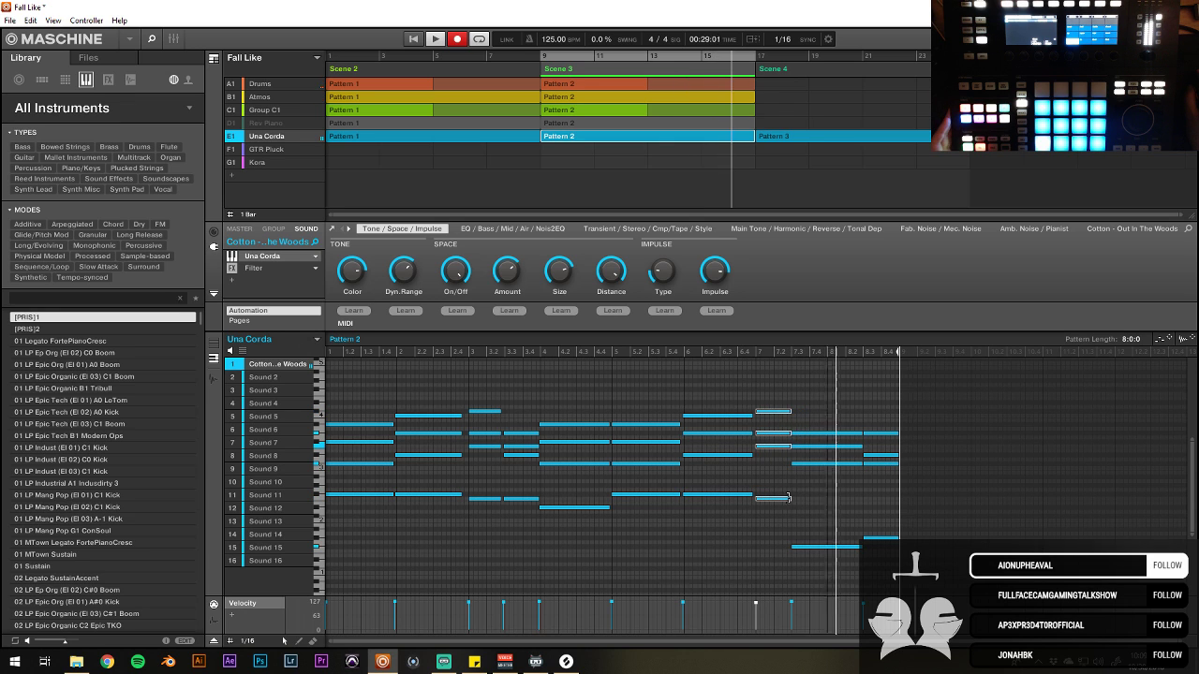
{"action": "left_click_drag", "start_coordinate": [837, 390], "coordinate": [862, 540]}
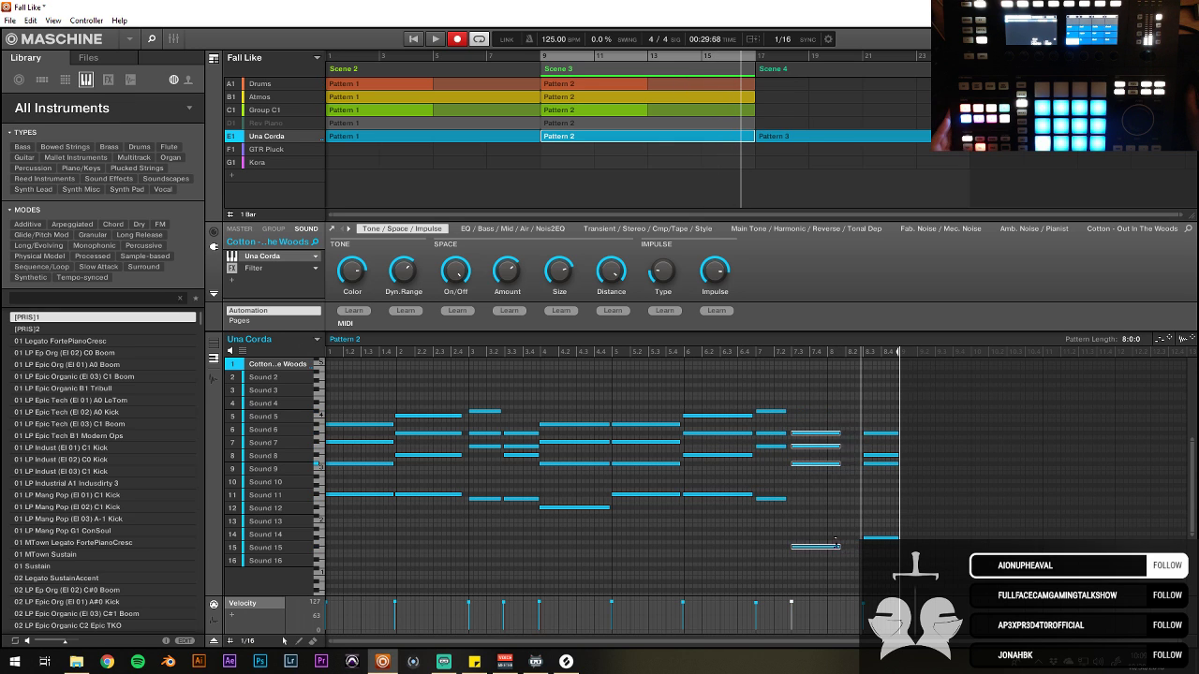
{"action": "left_click_drag", "start_coordinate": [901, 398], "coordinate": [863, 543]}
{"action": "scroll", "coordinate": [864, 521], "scroll_direction": "down", "scroll_amount": 1}
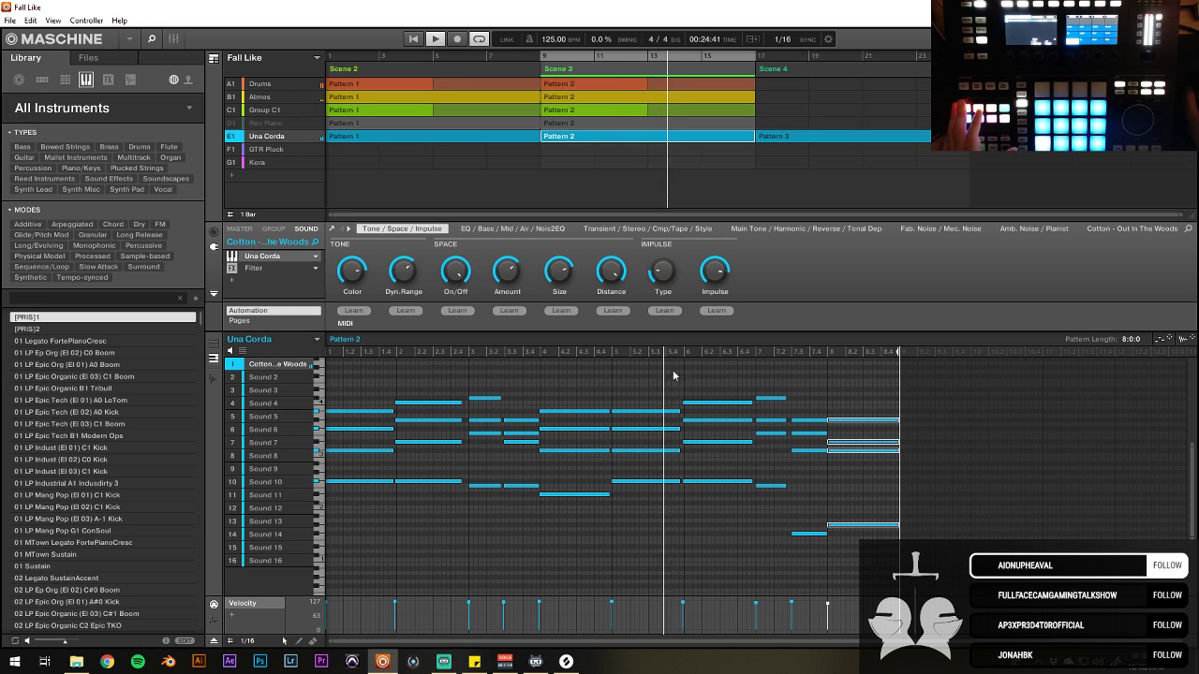
{"action": "left_click", "coordinate": [871, 367]}
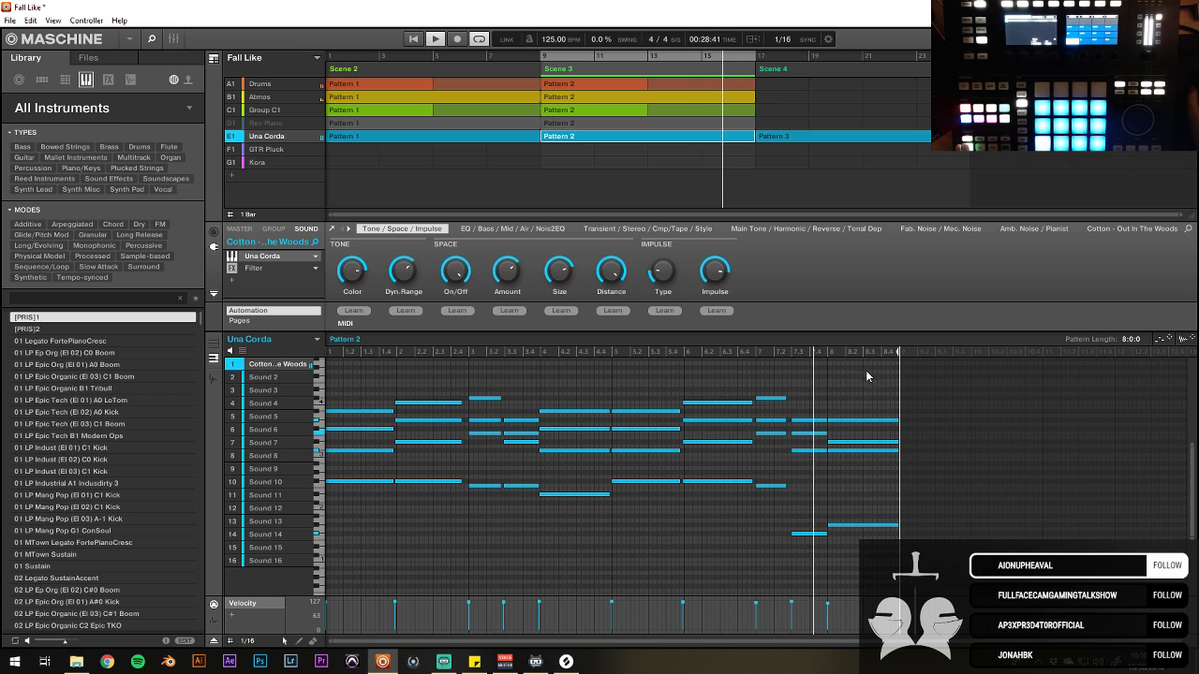
Step: Lengthen the first chord in bar 7 of Pattern 2 to reach 7.3, slightly vary the notes' velocities, and audition the pattern
{"action": "key", "text": "ctrl+z"}
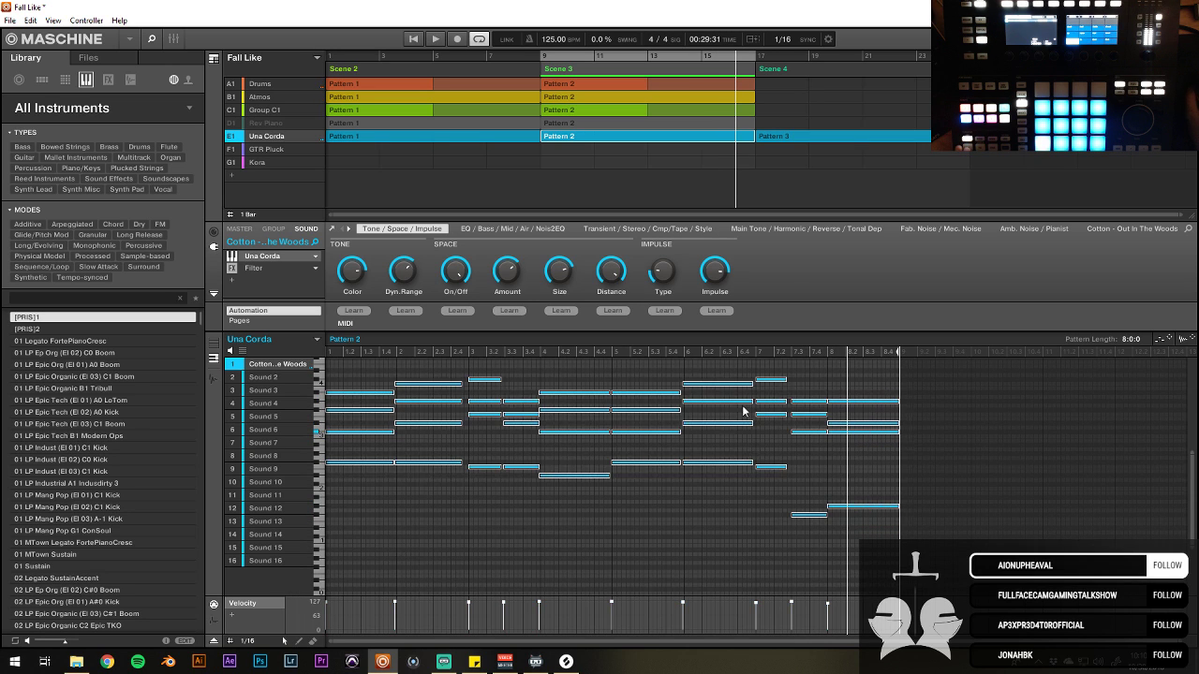
{"action": "left_click_drag", "start_coordinate": [789, 369], "coordinate": [755, 529]}
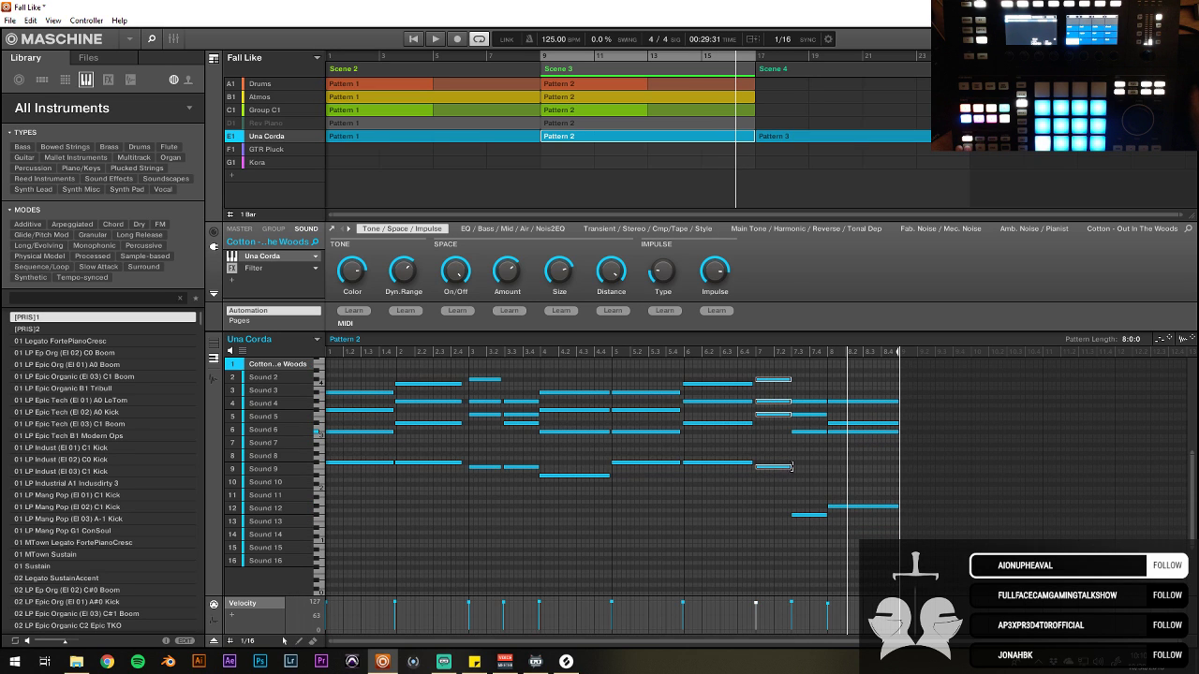
{"action": "key", "text": "ctrl+z"}
{"action": "key", "text": "ctrl+z"}
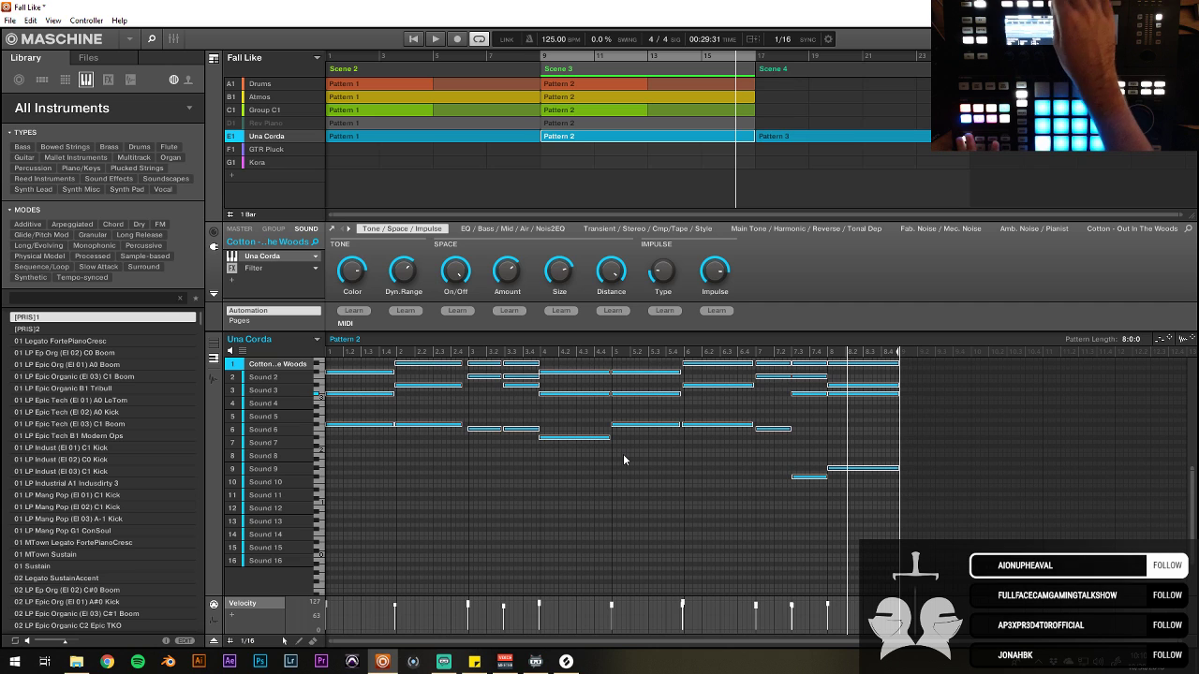
{"action": "key", "text": "space"}
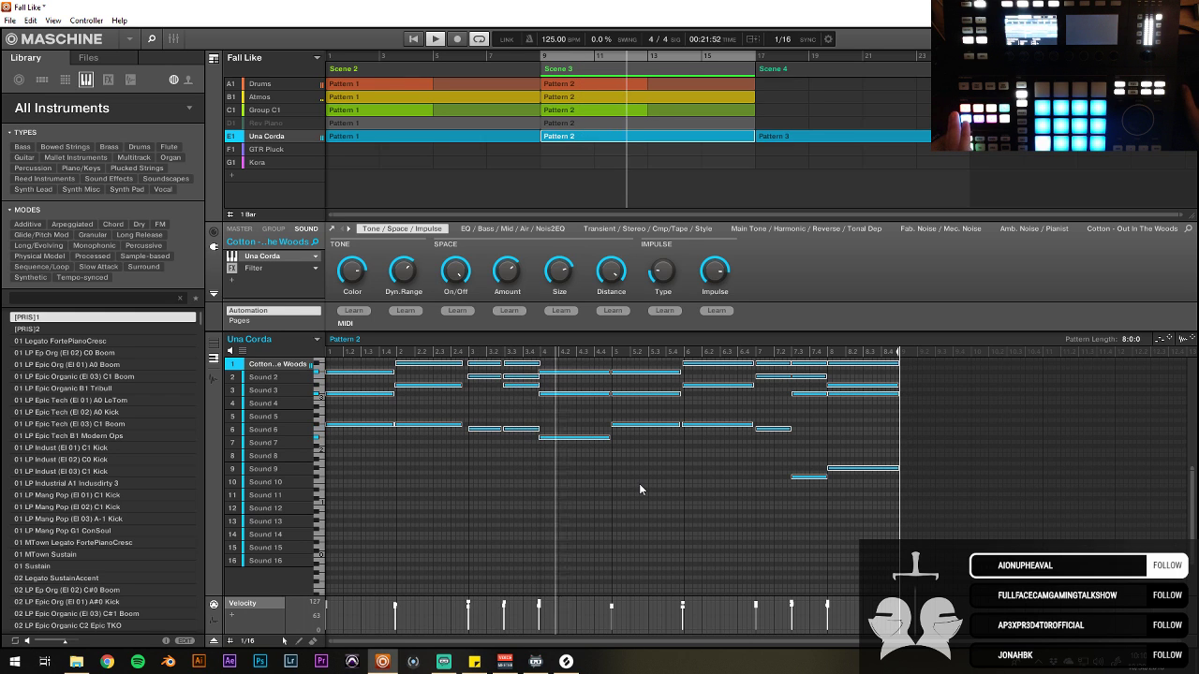
{"action": "scroll", "coordinate": [677, 552], "scroll_direction": "up", "scroll_amount": 3}
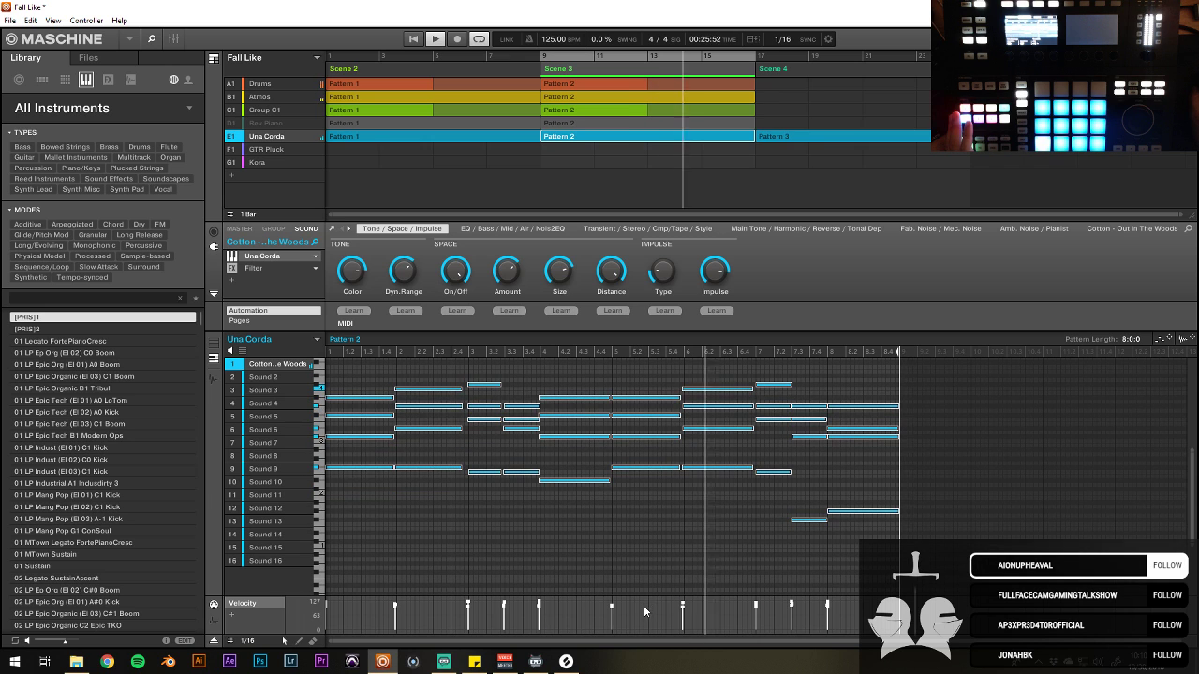
{"action": "left_click", "coordinate": [679, 534]}
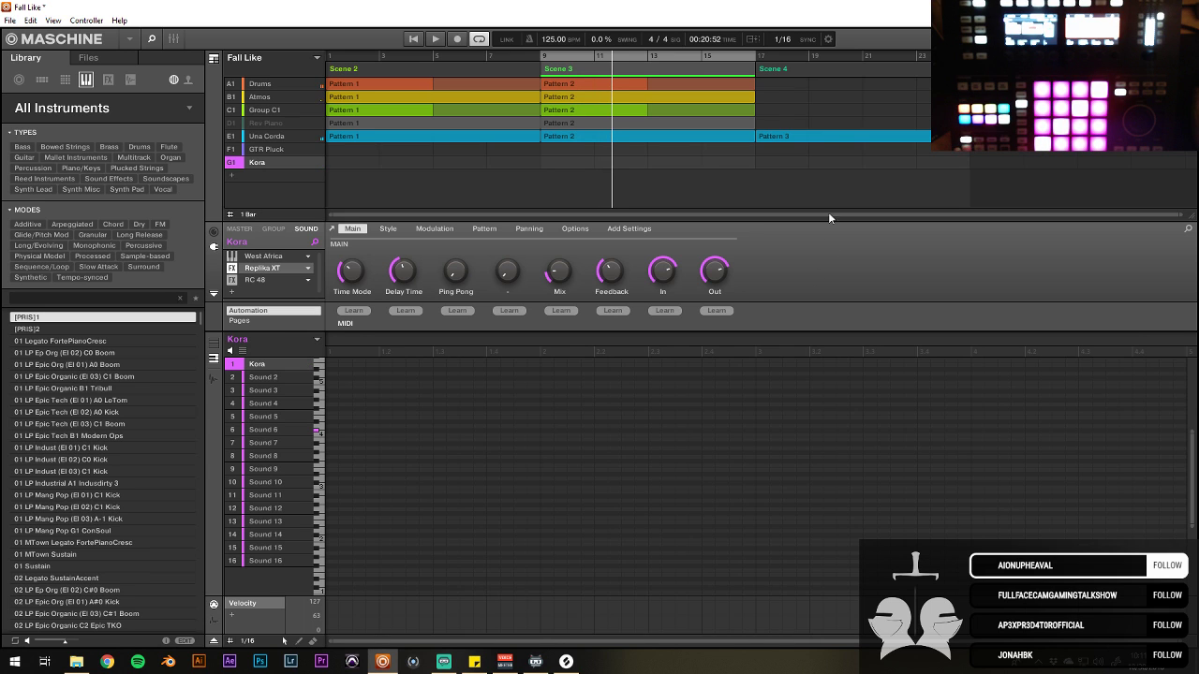
Step: Open Una Corda's Pattern 3 in Scene 4, show its full eight bars, and try shifting all its notes in pitch
{"action": "left_click", "coordinate": [807, 137]}
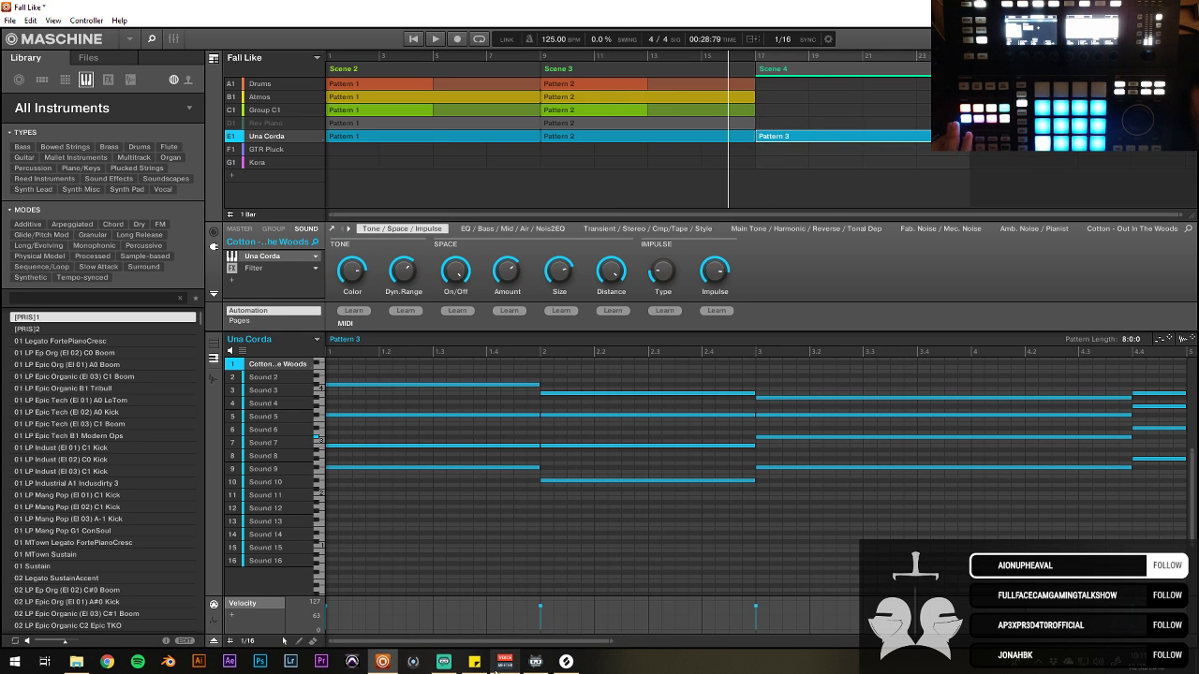
{"action": "left_click_drag", "start_coordinate": [1100, 537], "coordinate": [300, 381]}
{"action": "key", "text": "Down"}
{"action": "key", "text": "Down"}
{"action": "key", "text": "Down"}
{"action": "key", "text": "Down"}
{"action": "key", "text": "Down"}
{"action": "key", "text": "Up"}
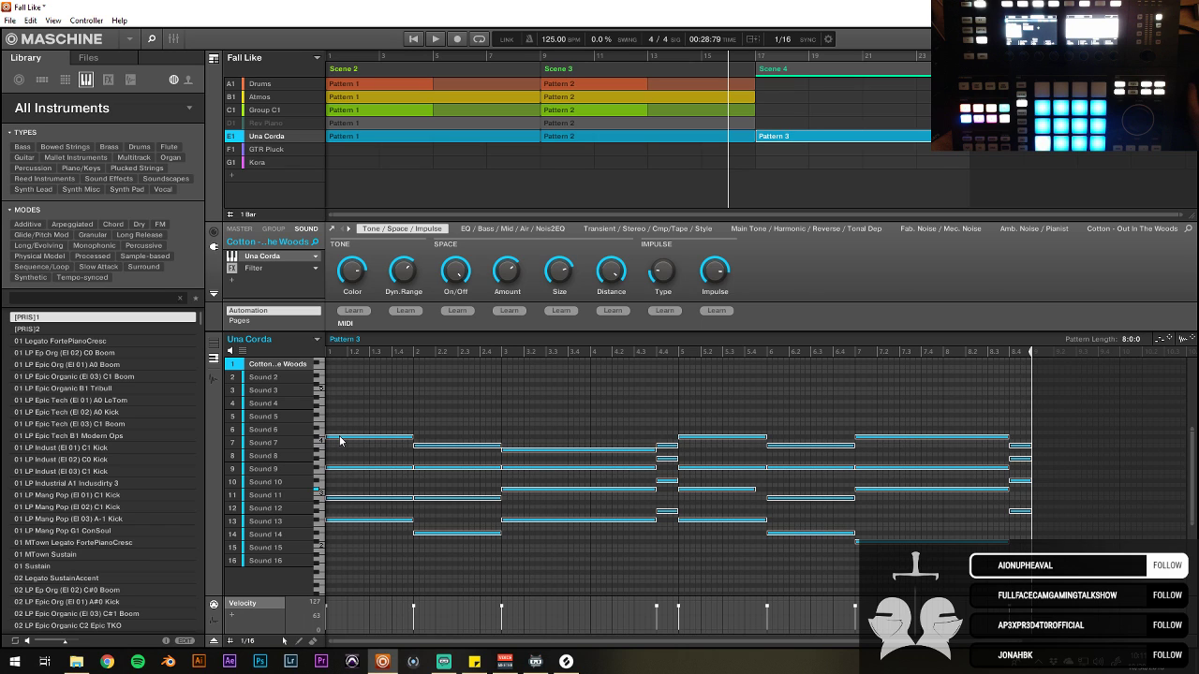
Step: Select all notes in Pattern 3 again, audition them at a lower pitch, and transpose them up an octave
{"action": "left_click", "coordinate": [430, 447]}
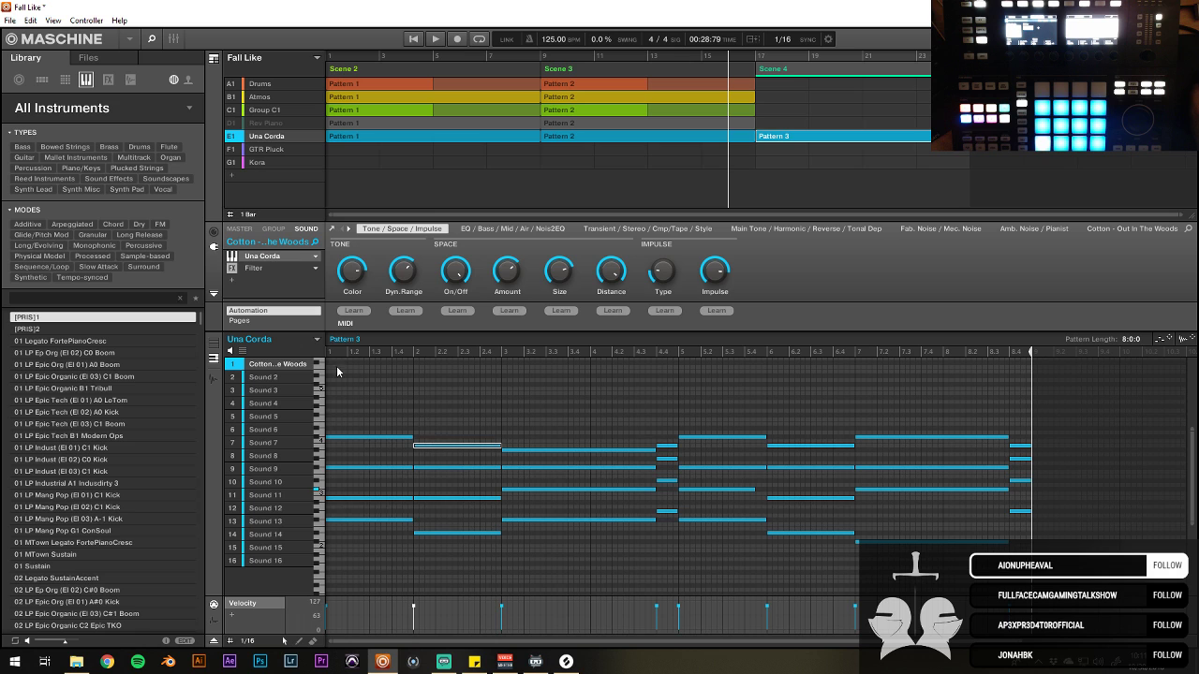
{"action": "key", "text": "ctrl+a"}
{"action": "scroll", "coordinate": [568, 637], "scroll_direction": "right", "scroll_amount": 2}
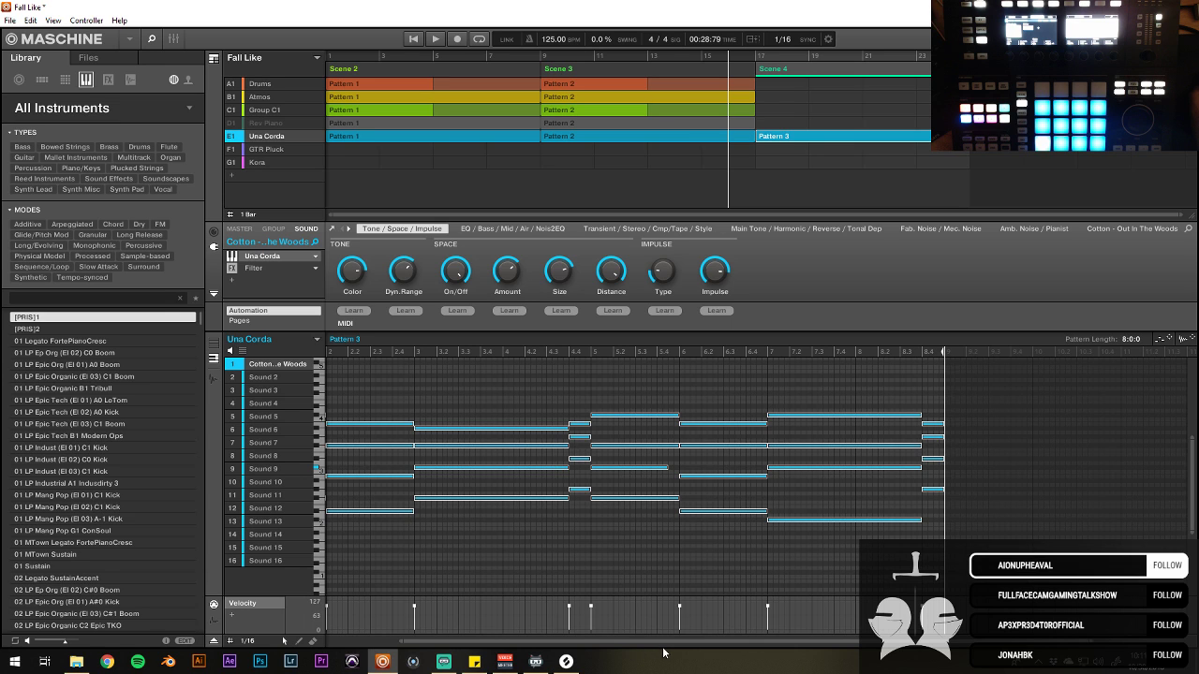
{"action": "scroll", "coordinate": [632, 643], "scroll_direction": "left", "scroll_amount": 2}
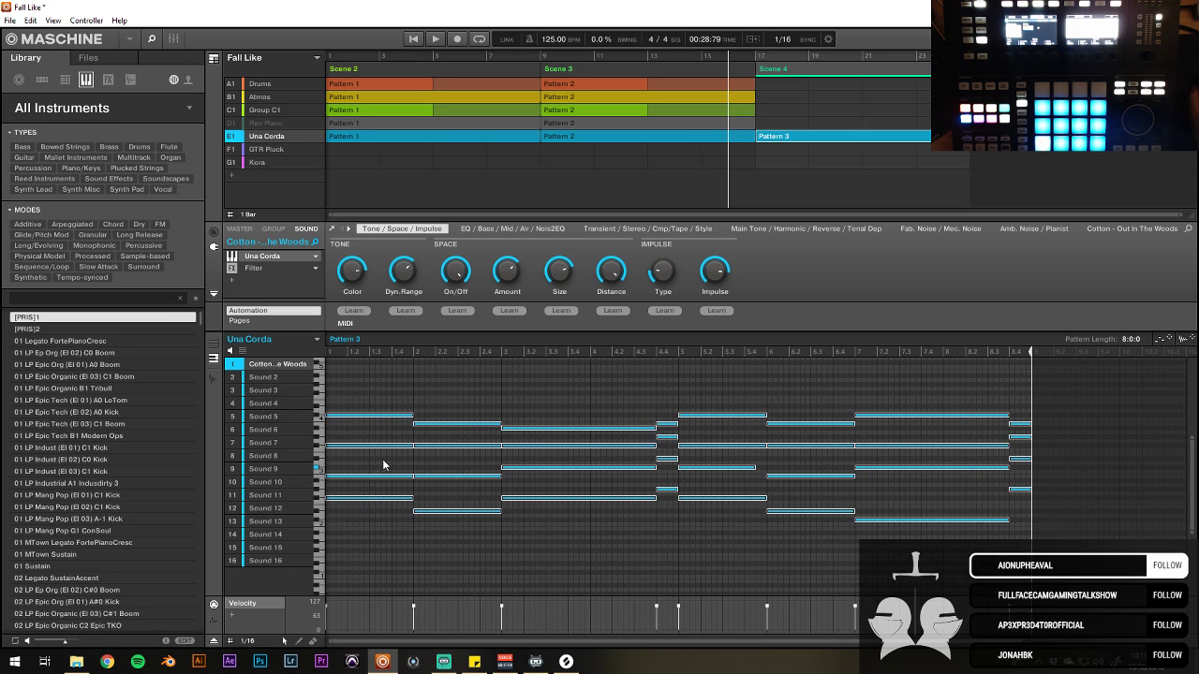
{"action": "left_click_drag", "start_coordinate": [333, 507], "coordinate": [332, 524]}
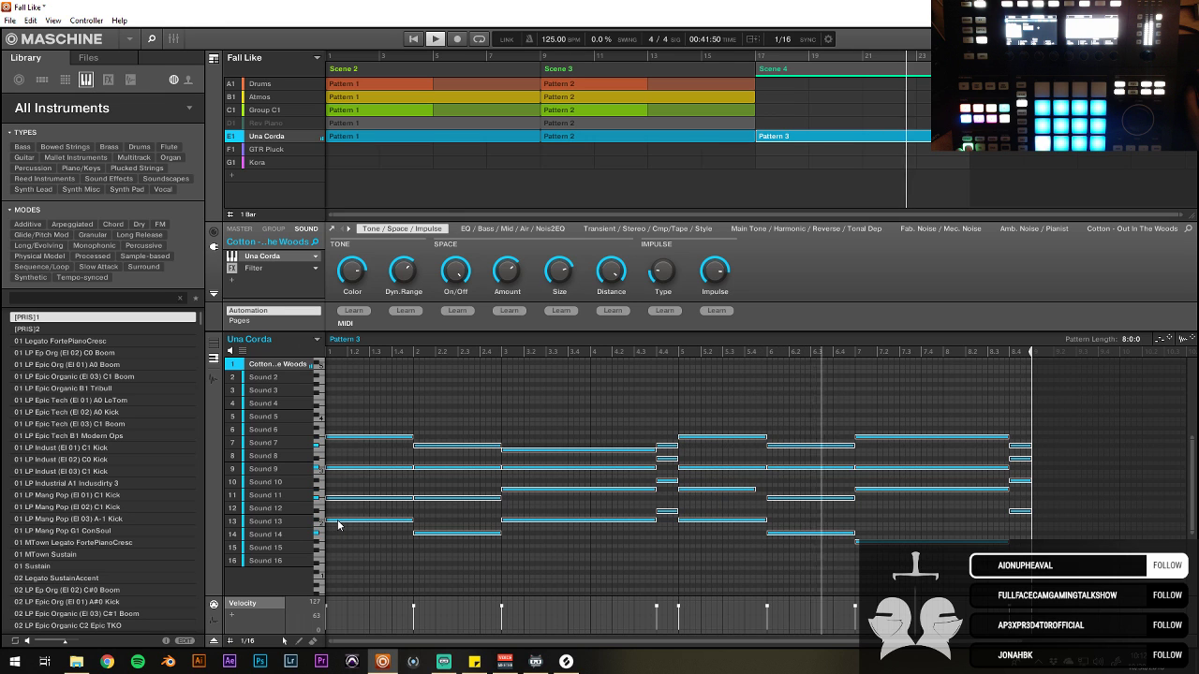
{"action": "scroll", "coordinate": [334, 487], "scroll_direction": "down", "scroll_amount": 4}
{"action": "scroll", "coordinate": [334, 468], "scroll_direction": "up", "scroll_amount": 1}
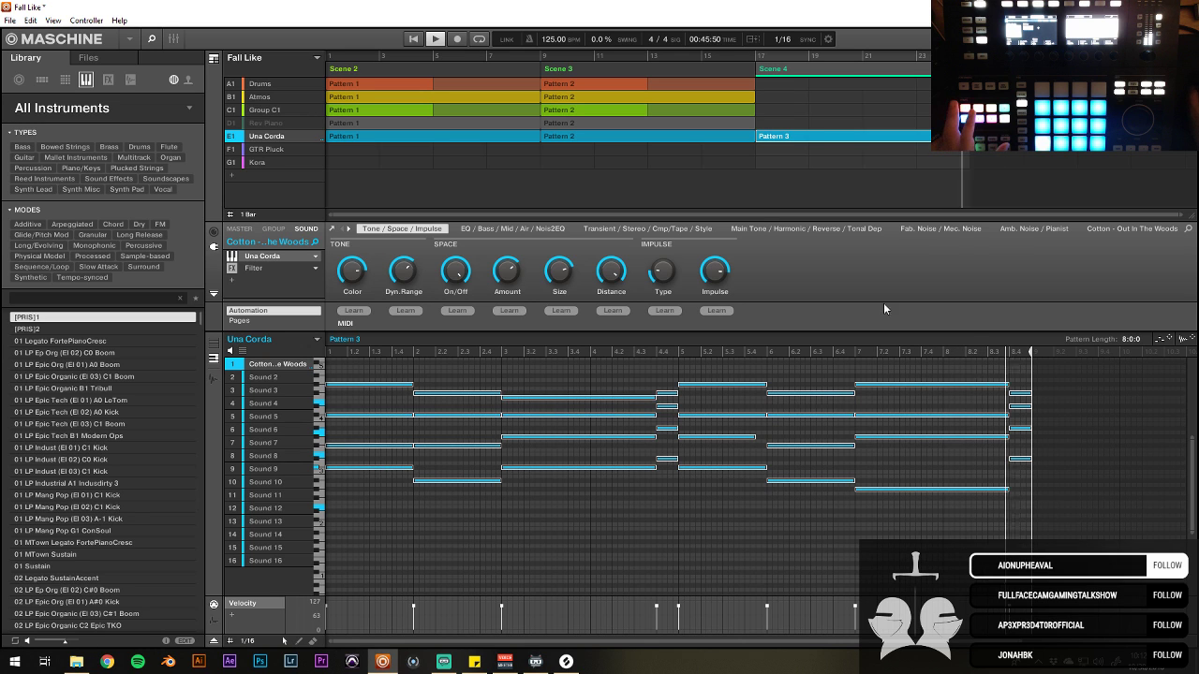
Step: Compare the chord pitches of Una Corda's Pattern 2 and Pattern 3, and audition the change from Scene 3 into Scene 4
{"action": "left_click", "coordinate": [710, 142]}
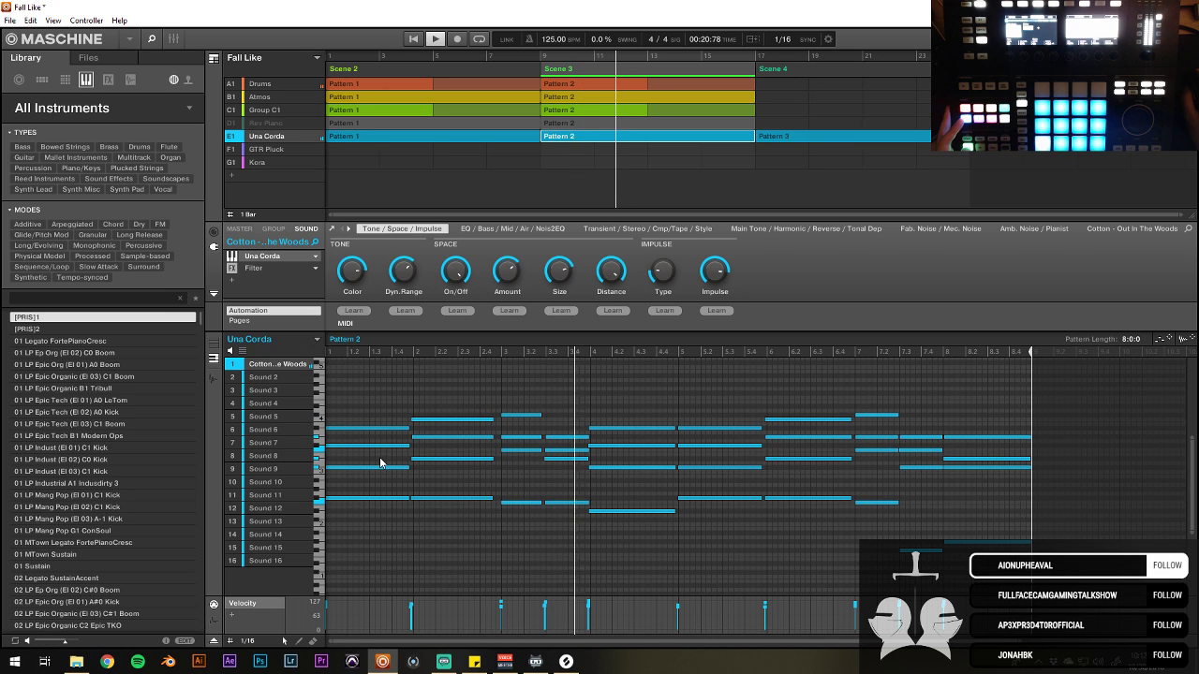
{"action": "left_click", "coordinate": [803, 135]}
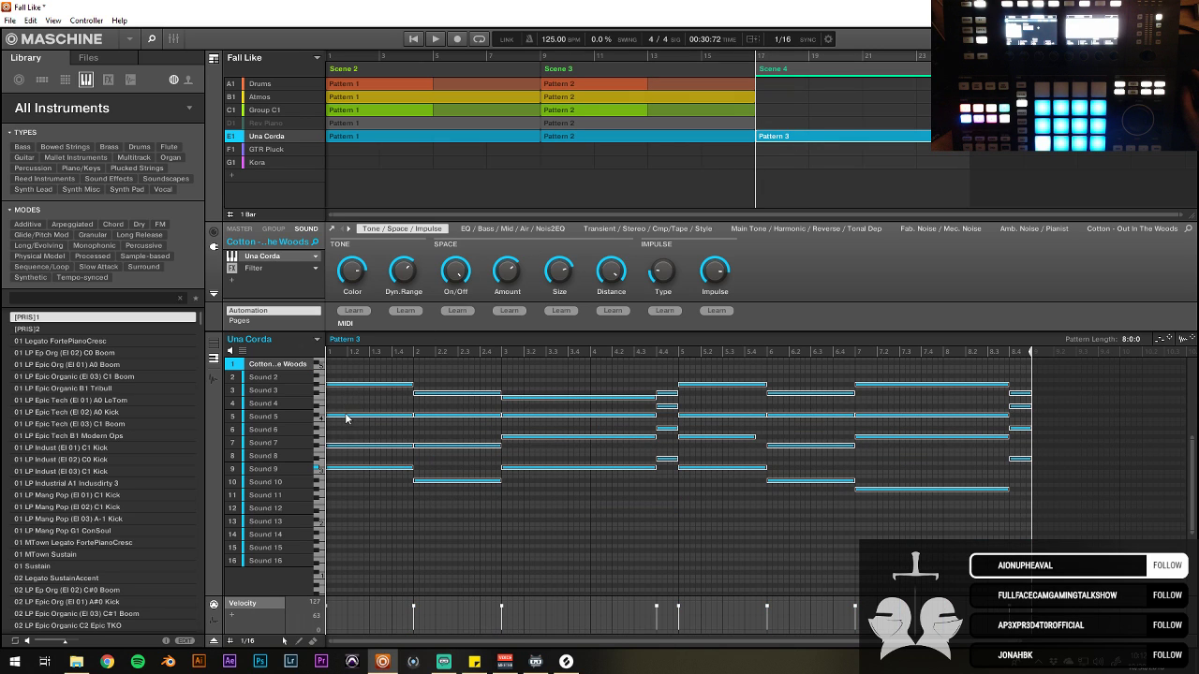
{"action": "left_click", "coordinate": [671, 138]}
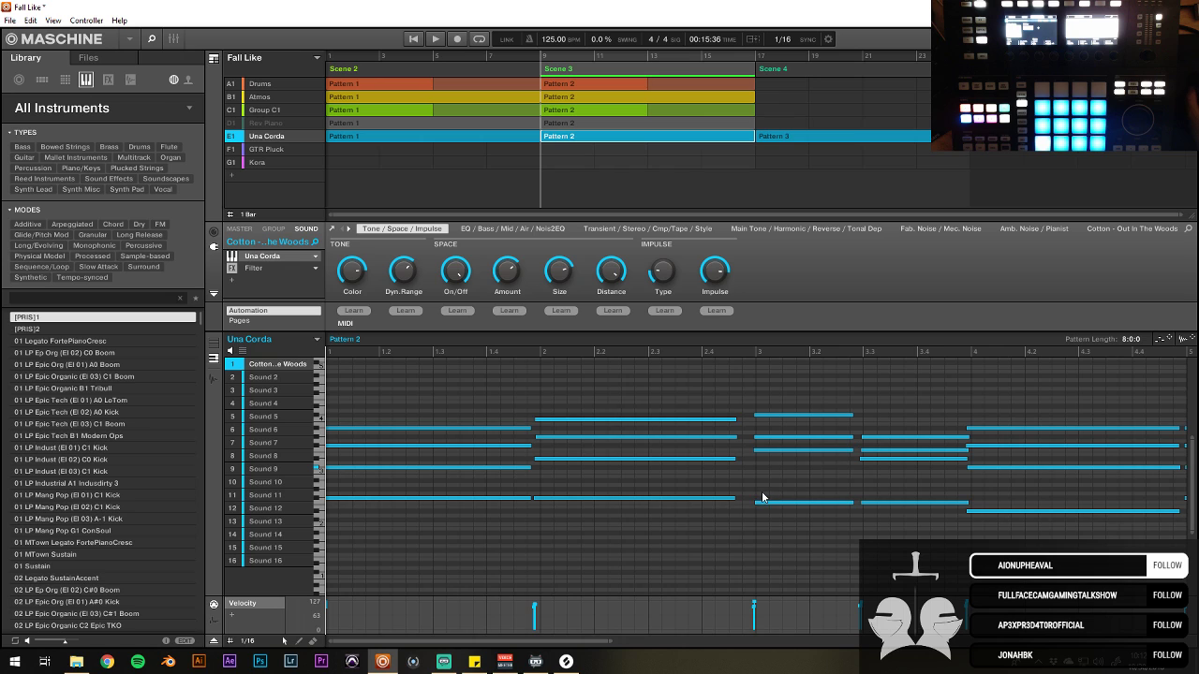
{"action": "left_click", "coordinate": [800, 139]}
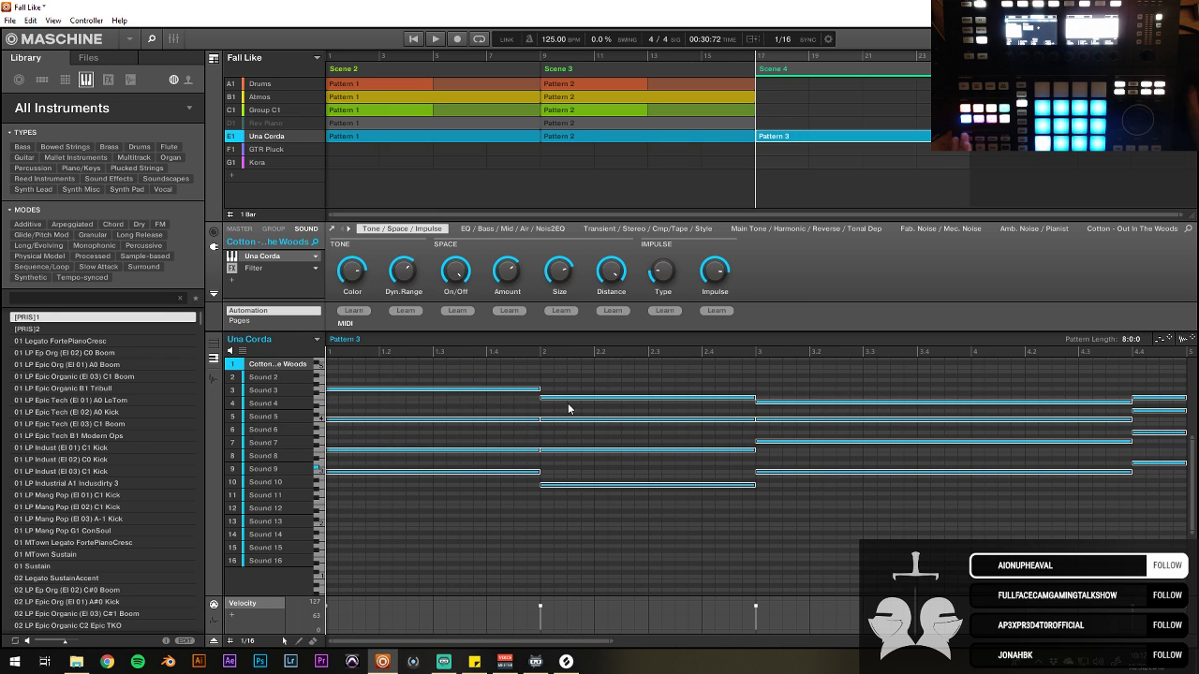
{"action": "key", "text": "space"}
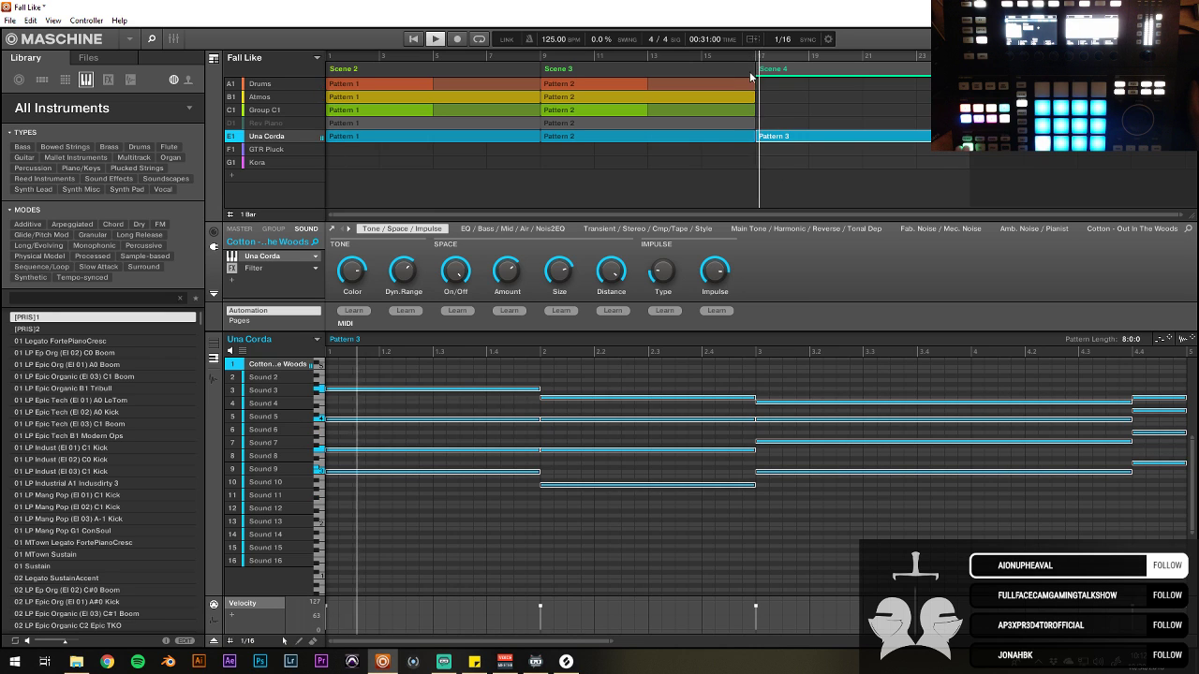
{"action": "left_click", "coordinate": [712, 58]}
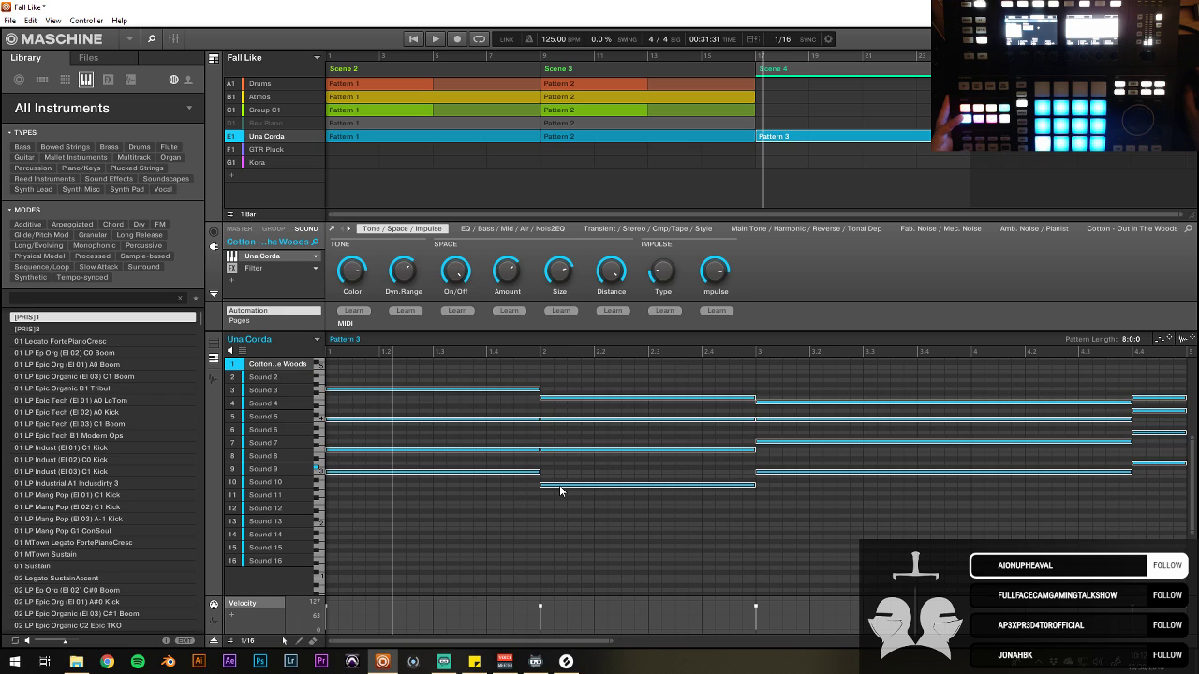
Step: Try all of Pattern 3's chords a few semitones higher and audition them across the full eight bars
{"action": "left_click_drag", "start_coordinate": [559, 485], "coordinate": [562, 478]}
{"action": "left_click", "coordinate": [741, 56]}
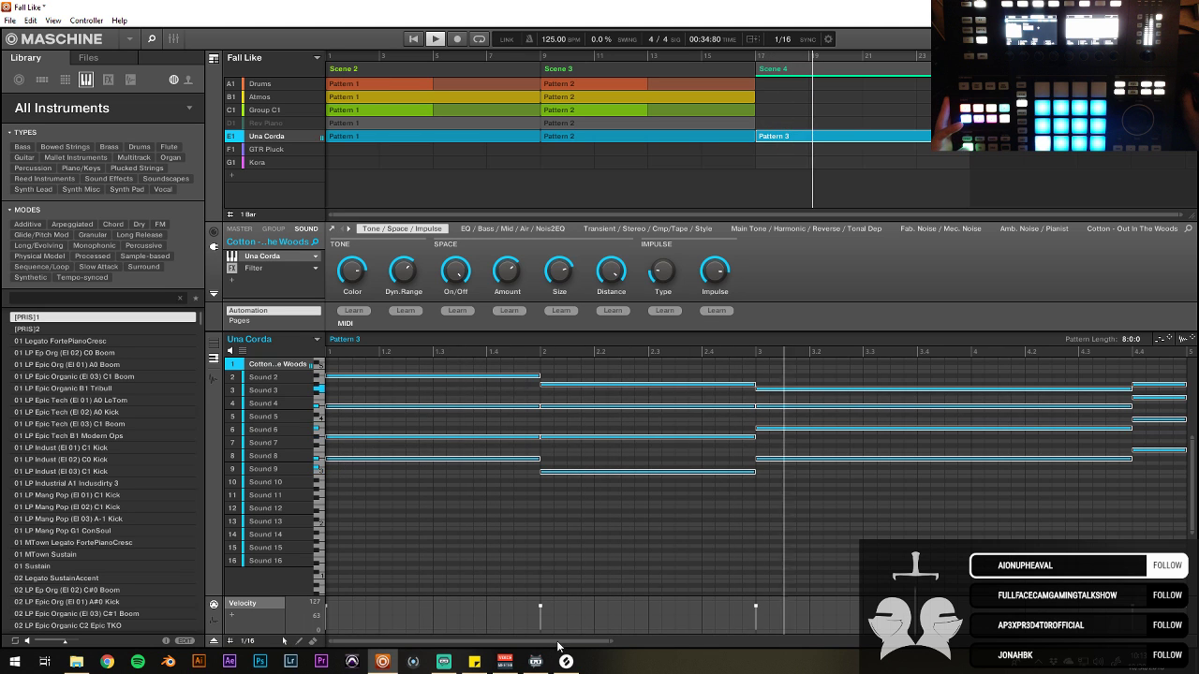
{"action": "scroll", "coordinate": [620, 590], "scroll_direction": "down", "scroll_amount": 3}
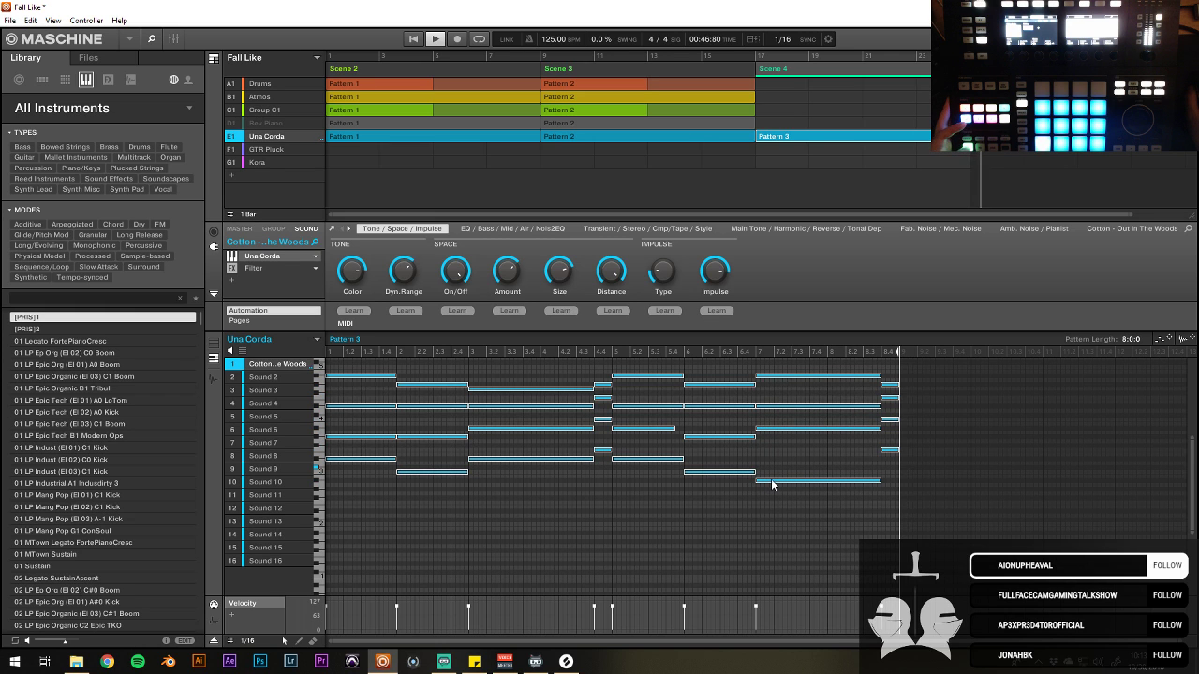
{"action": "scroll", "coordinate": [769, 484], "scroll_direction": "down", "scroll_amount": 1}
{"action": "scroll", "coordinate": [771, 470], "scroll_direction": "up", "scroll_amount": 1}
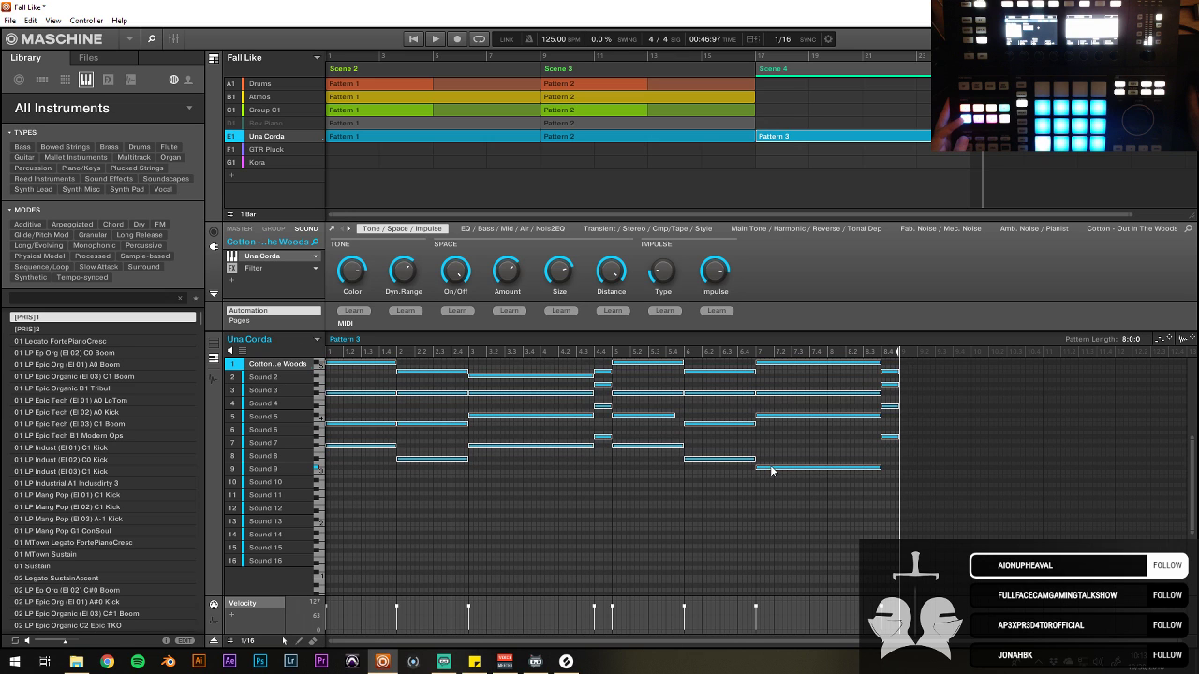
Step: Try Pattern 3's chords an octave lower and seven semitones back up, auditioning the transition into Scene 4 each time
{"action": "left_click_drag", "start_coordinate": [771, 470], "coordinate": [770, 526]}
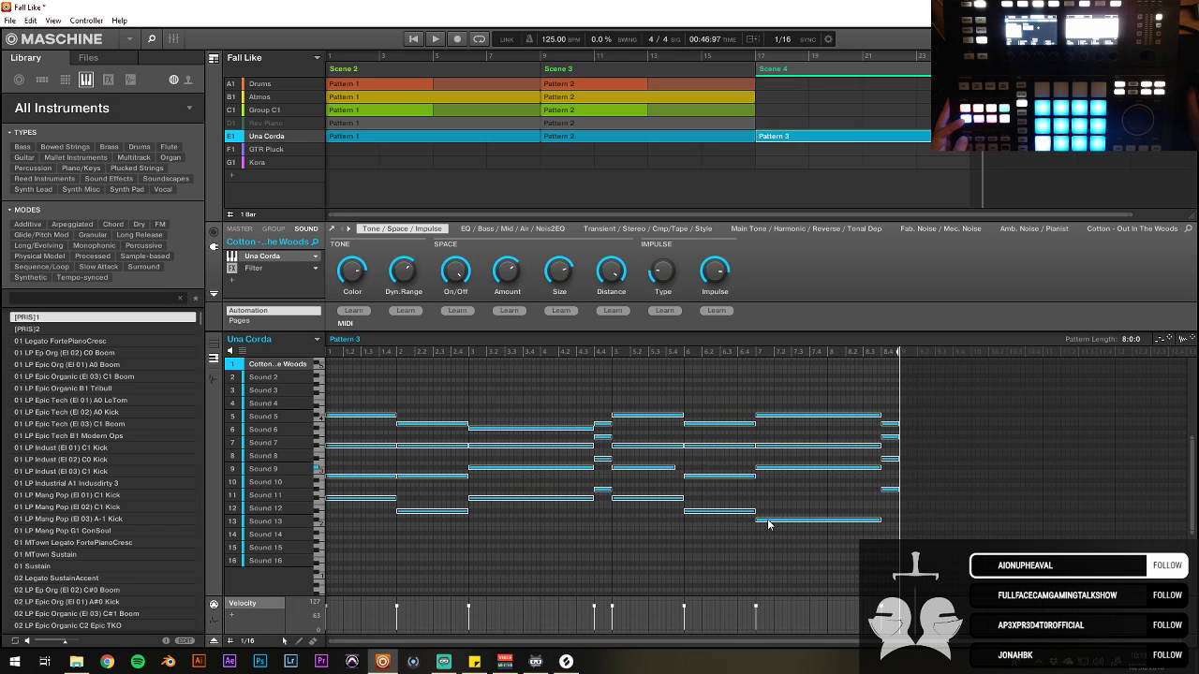
{"action": "left_click", "coordinate": [724, 60]}
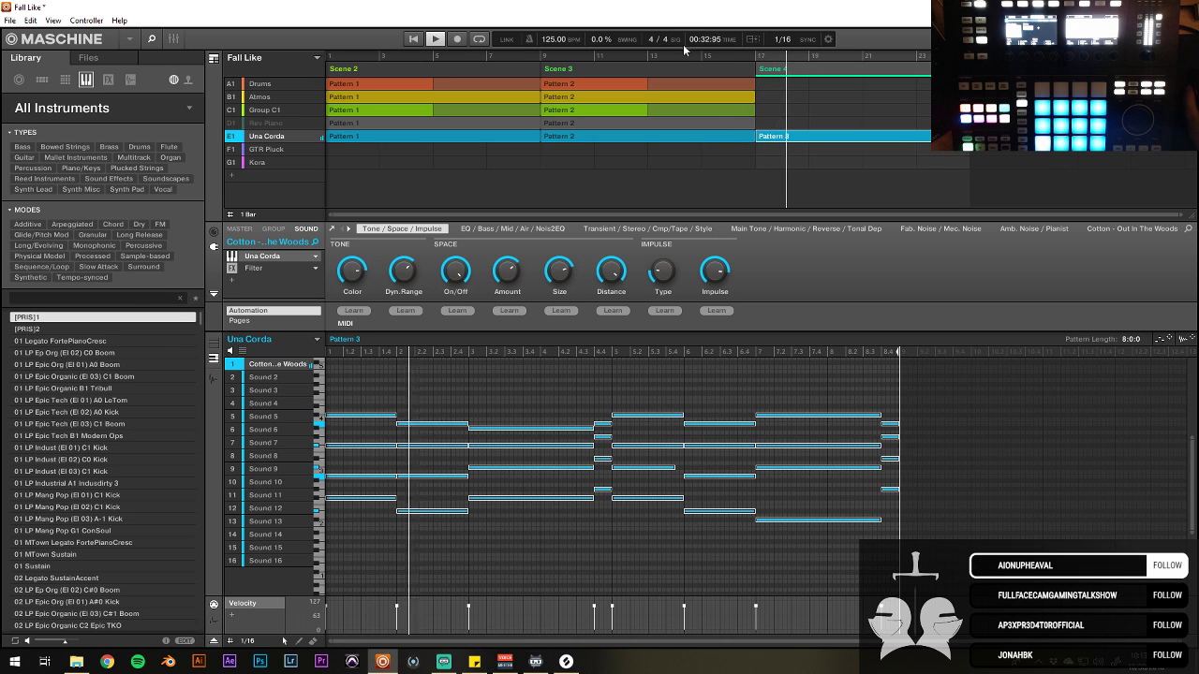
{"action": "left_click", "coordinate": [696, 57]}
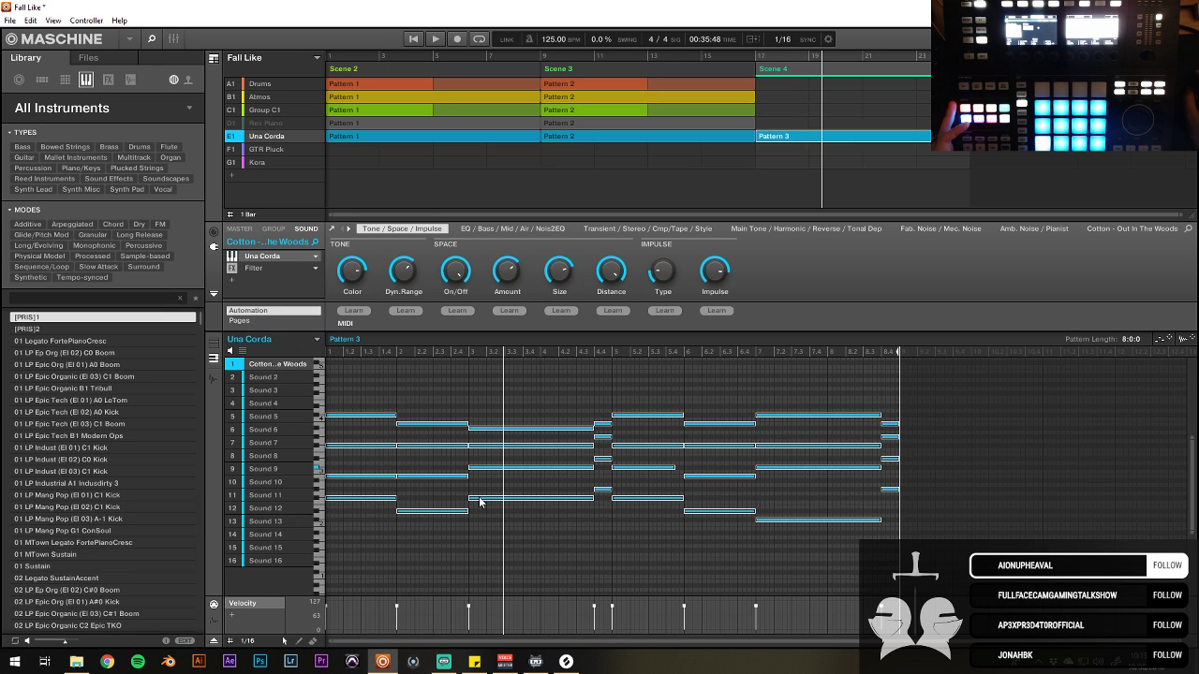
{"action": "left_click_drag", "start_coordinate": [479, 498], "coordinate": [480, 469]}
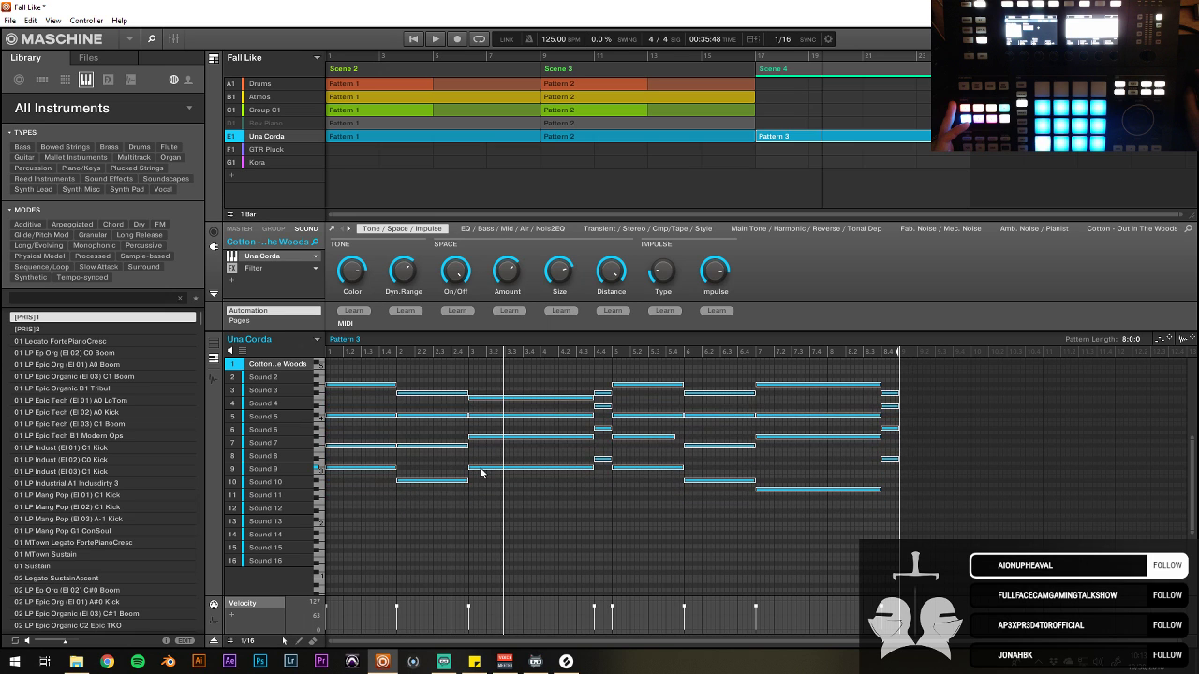
{"action": "left_click", "coordinate": [726, 55]}
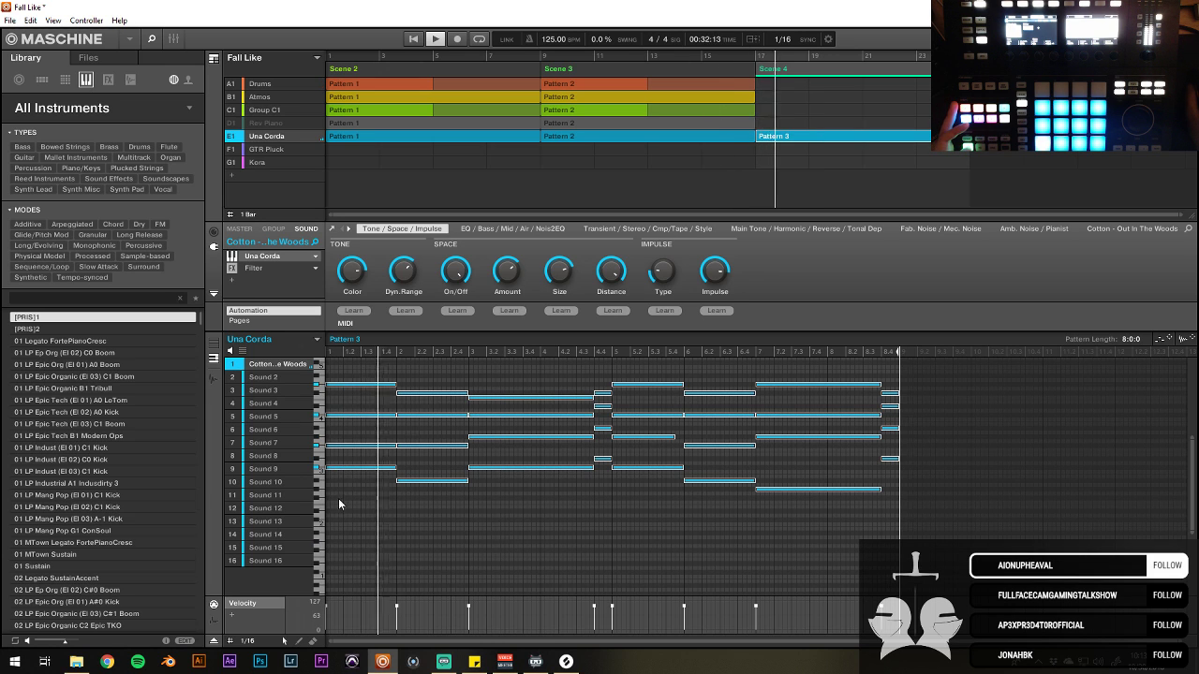
Step: Transpose all notes of Pattern 3 down an octave, audition the transition into Scene 4, and reopen the pattern
{"action": "left_click_drag", "start_coordinate": [334, 473], "coordinate": [334, 524]}
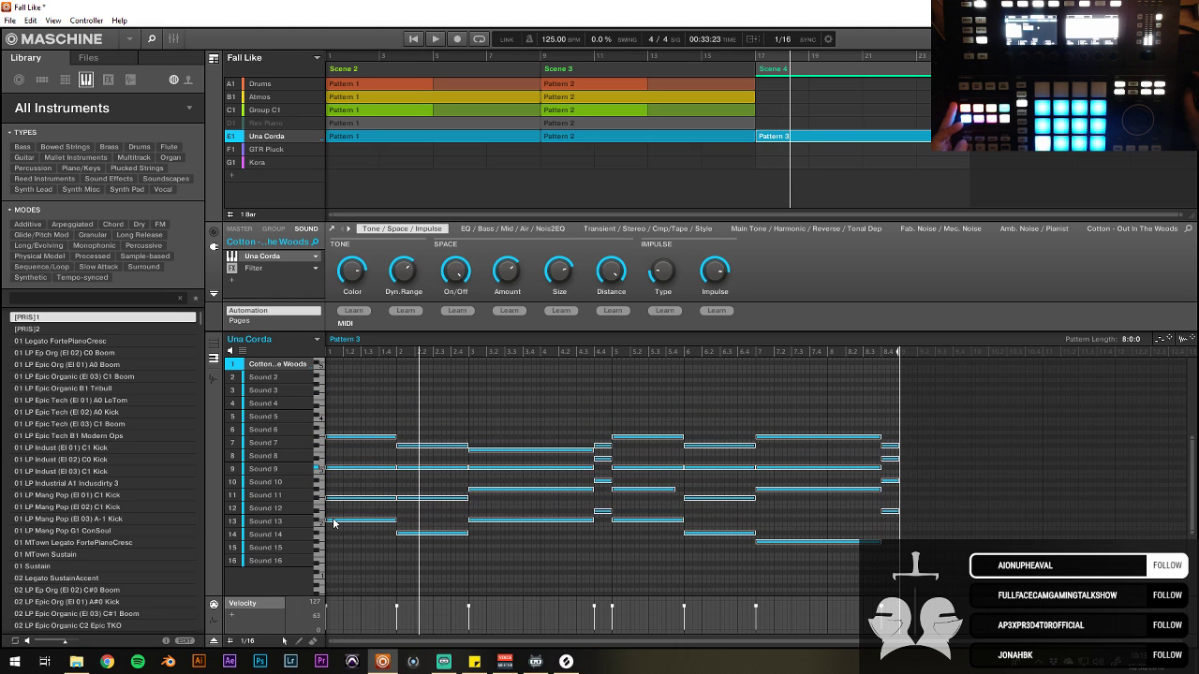
{"action": "left_click", "coordinate": [623, 59]}
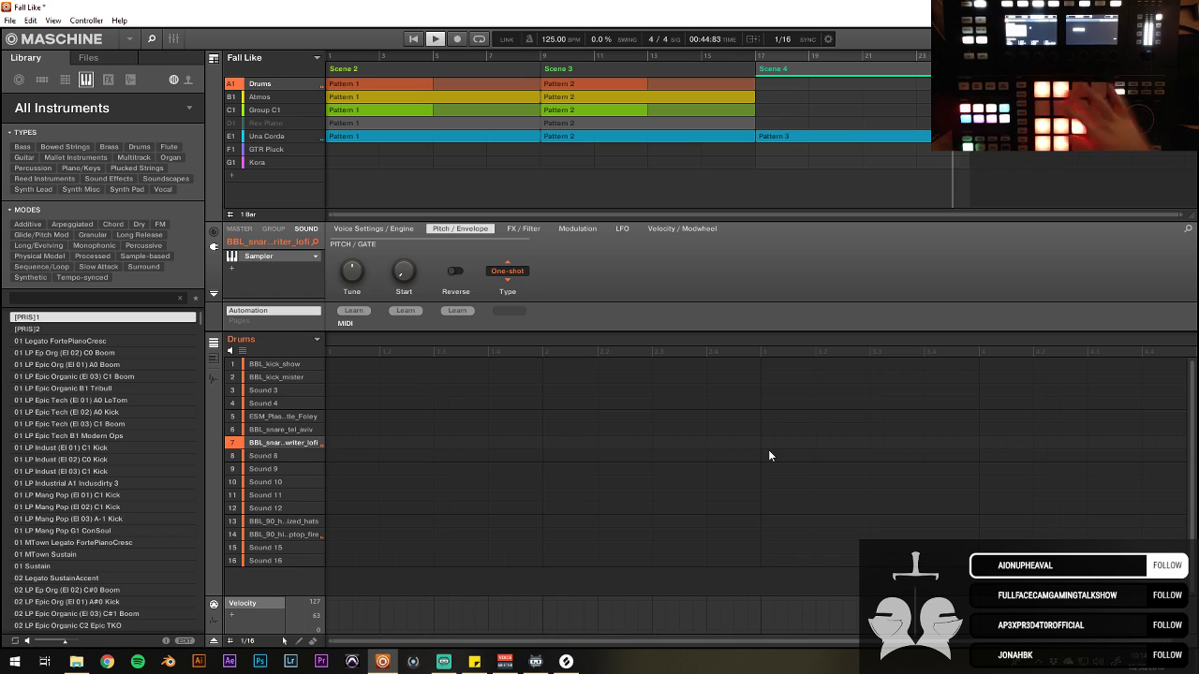
{"action": "left_click", "coordinate": [785, 136]}
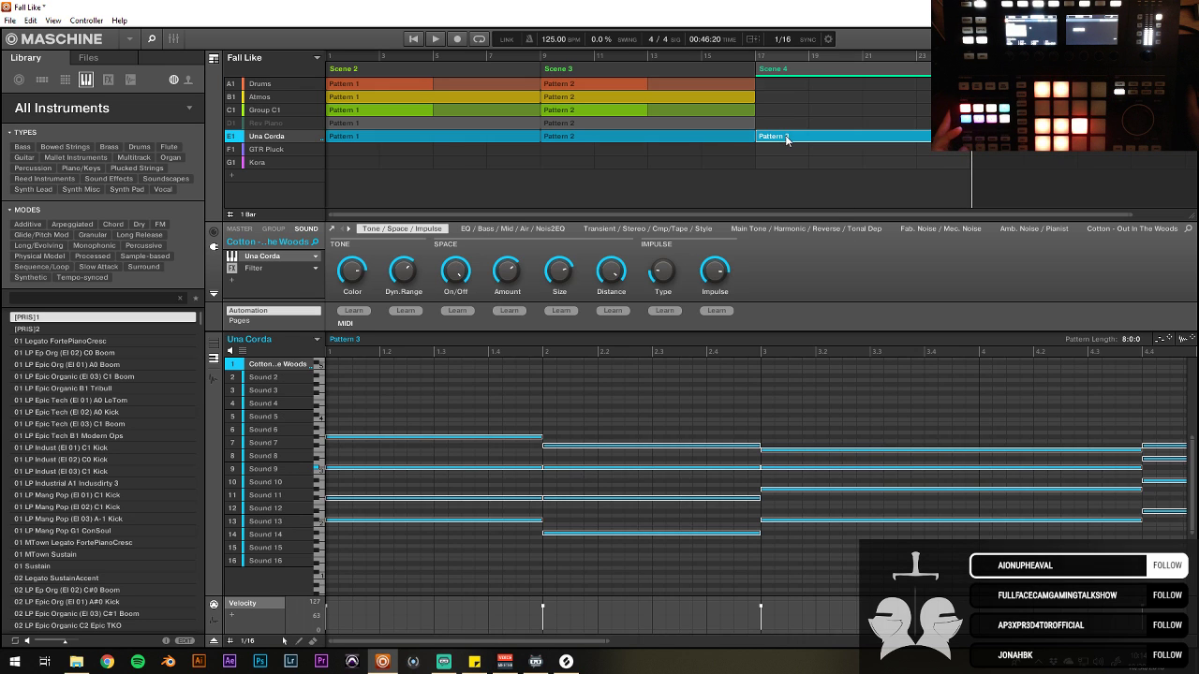
Step: Audition the beat from Scene 2 with the Kora group, and remove the empty Kora pattern from Scene 4
{"action": "key", "text": "space"}
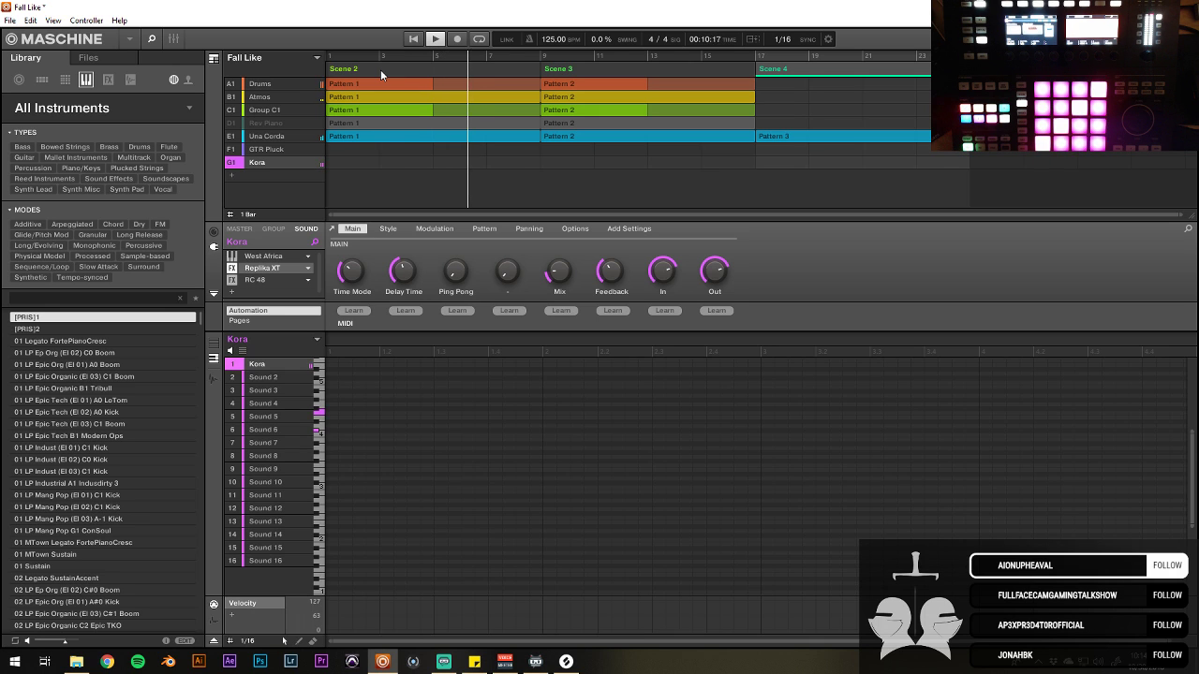
{"action": "key", "text": "space"}
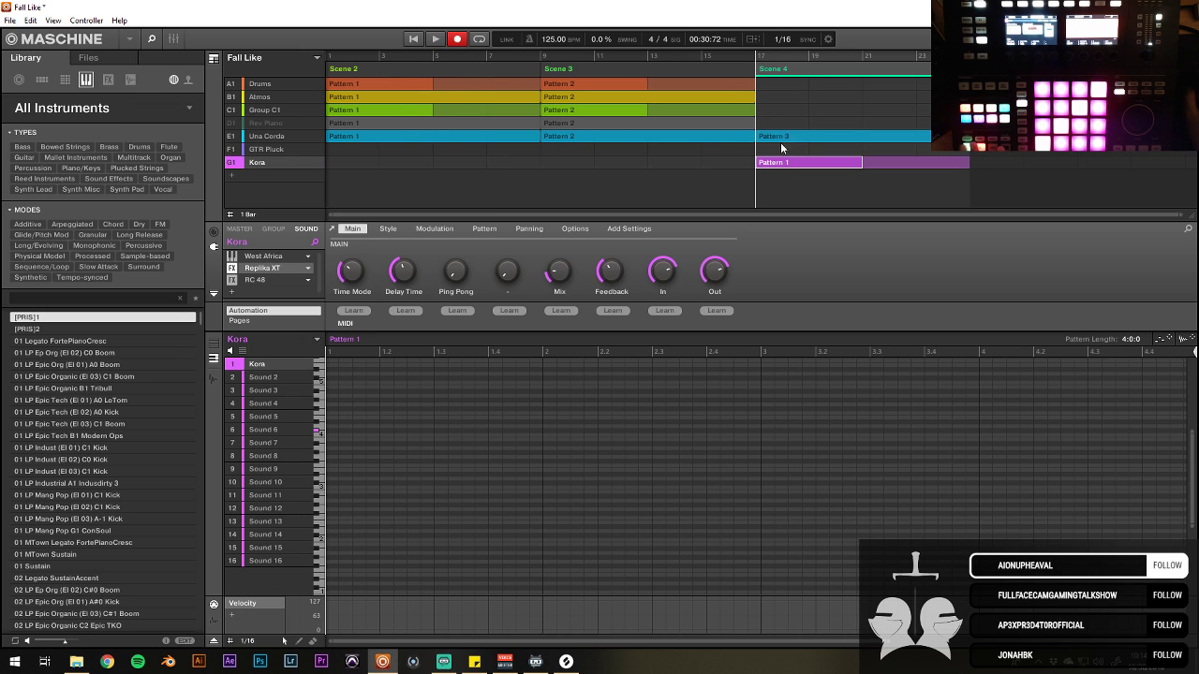
{"action": "right_click", "coordinate": [785, 162]}
{"action": "left_click", "coordinate": [811, 245]}
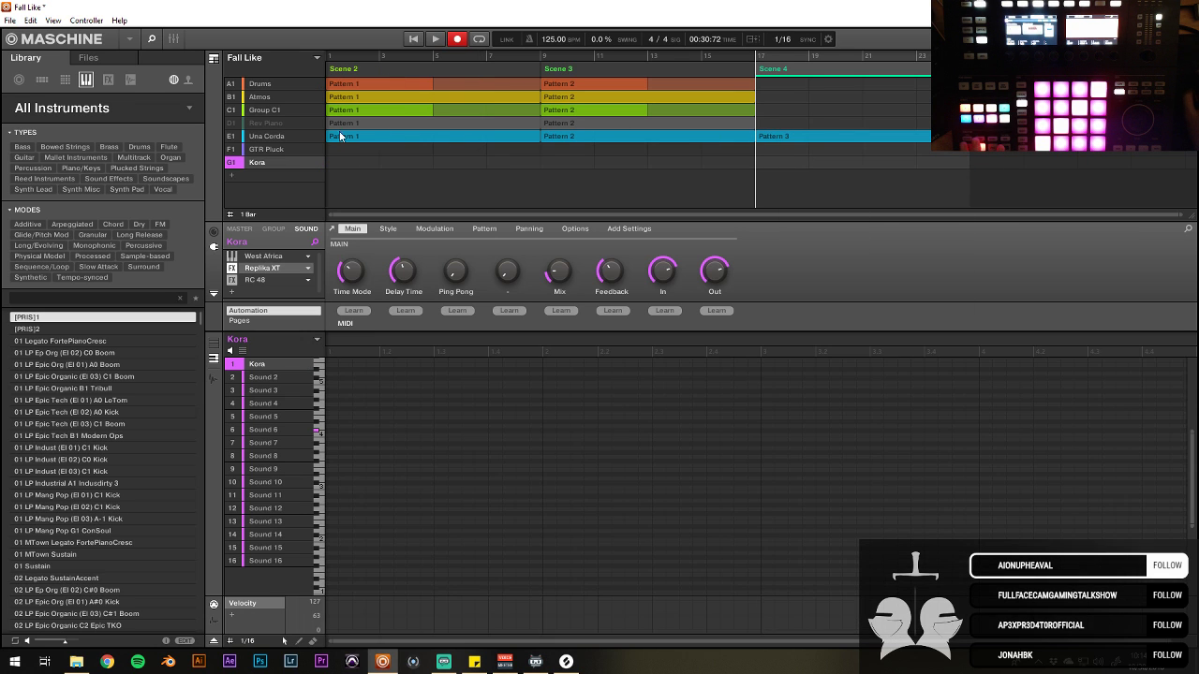
Step: Create an eight-bar Kora pattern in Scene 2 and record a few notes into it
{"action": "left_click", "coordinate": [376, 73]}
{"action": "left_click", "coordinate": [337, 162]}
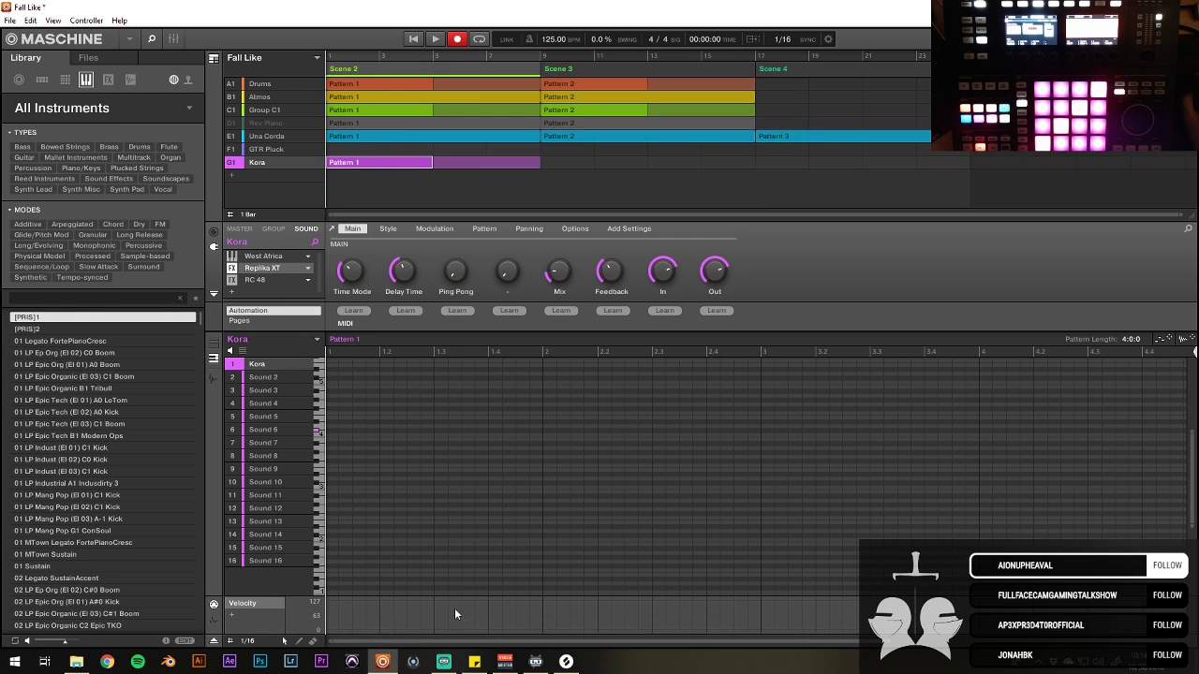
{"action": "left_click_drag", "start_coordinate": [487, 644], "coordinate": [637, 507]}
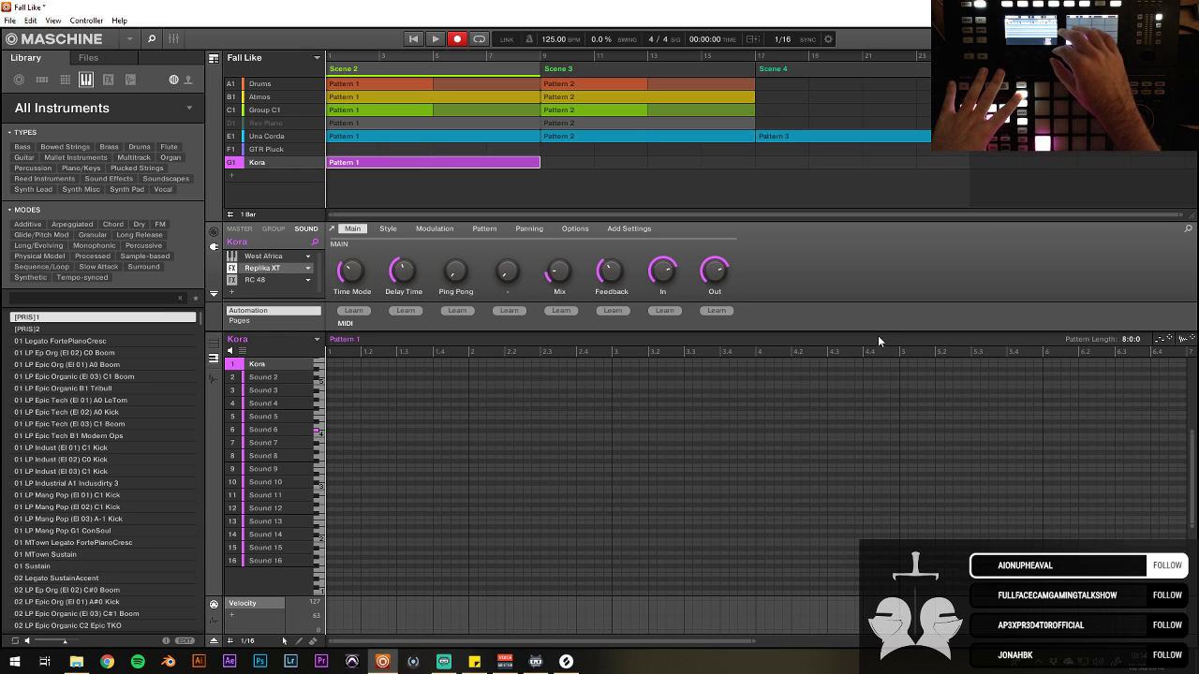
{"action": "key", "text": "space"}
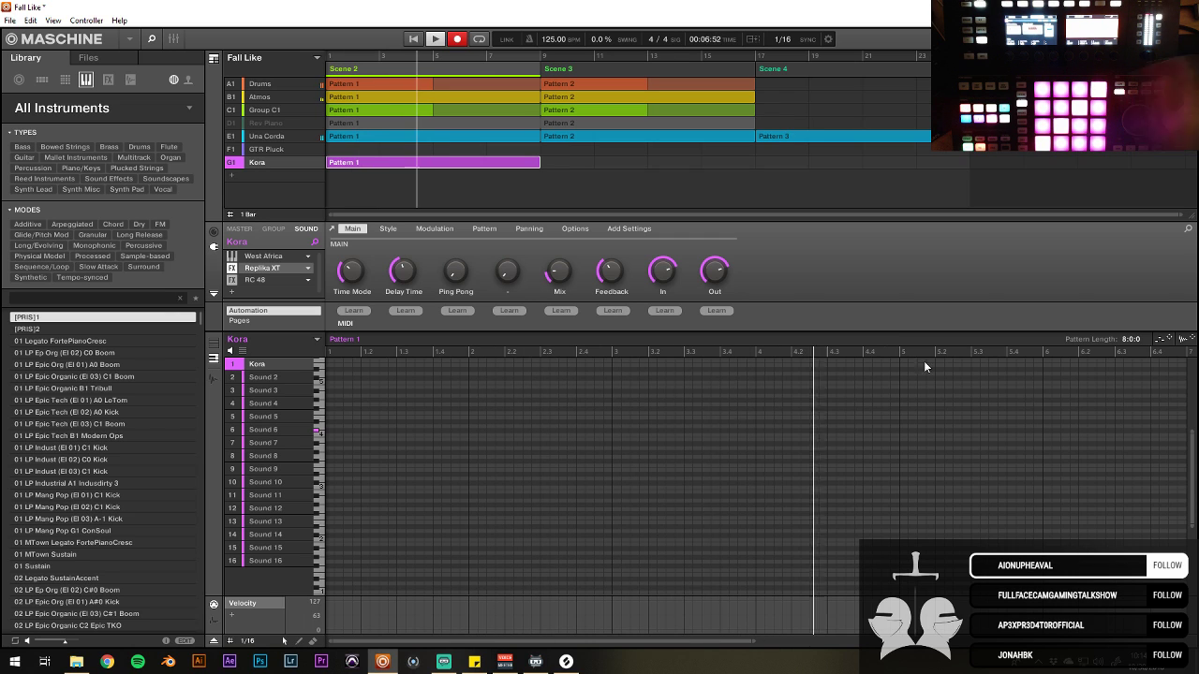
{"action": "scroll", "coordinate": [576, 543], "scroll_direction": "down", "scroll_amount": 2}
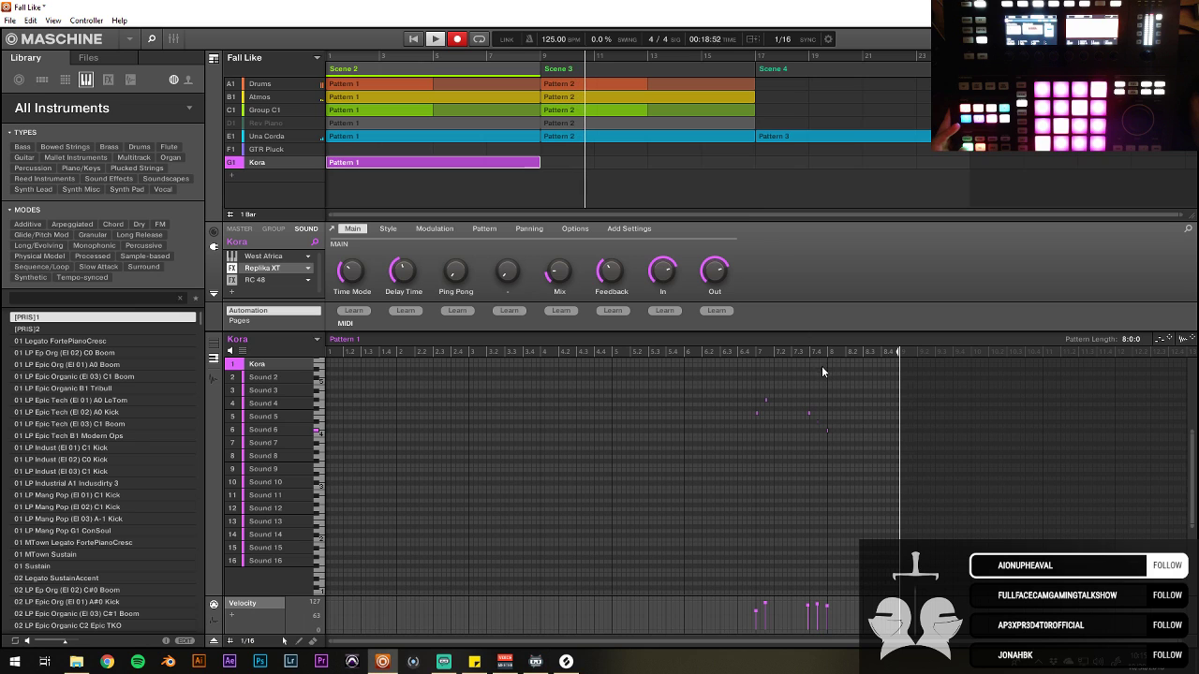
Step: Try recording a GTR Pluck melody over Scene 3 and undo the last recorded notes
{"action": "left_click", "coordinate": [280, 150]}
{"action": "left_click", "coordinate": [553, 83]}
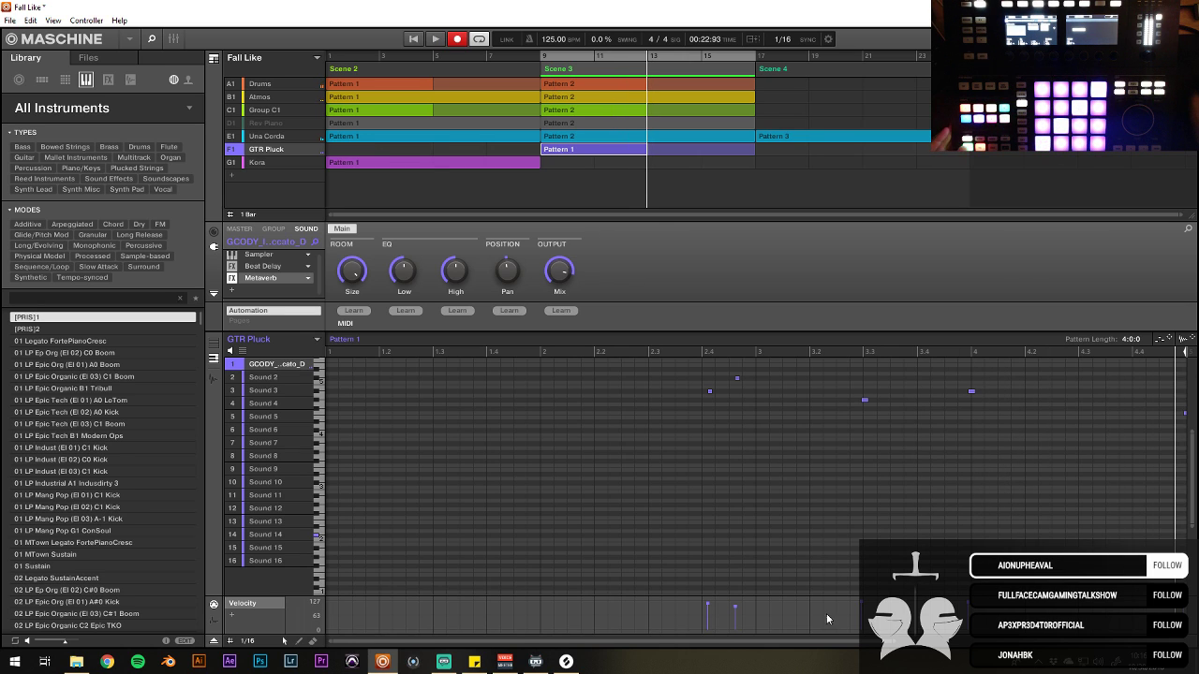
{"action": "scroll", "coordinate": [889, 416], "scroll_direction": "down", "scroll_amount": 2}
{"action": "key", "text": "ctrl+z"}
{"action": "key", "text": "ctrl+z"}
{"action": "key", "text": "ctrl+z"}
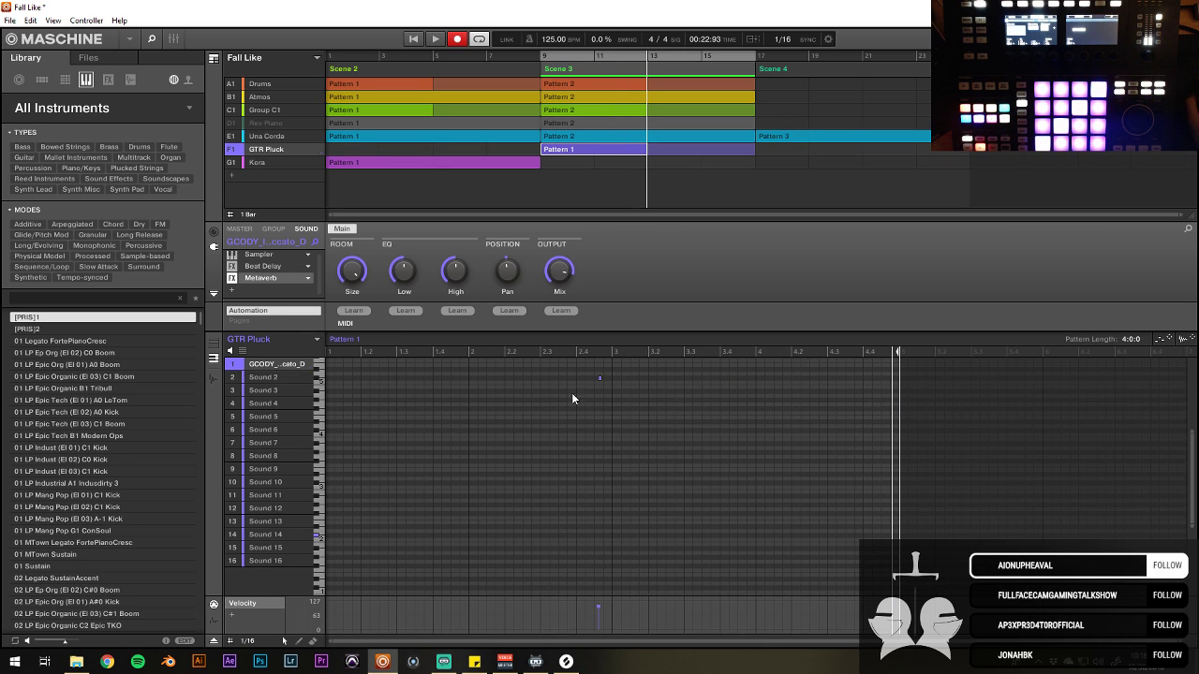
Step: Re-record the GTR Pluck notes in Scene 3, delete the note near 3.2, and move the last note onto bar 4
{"action": "key", "text": "space"}
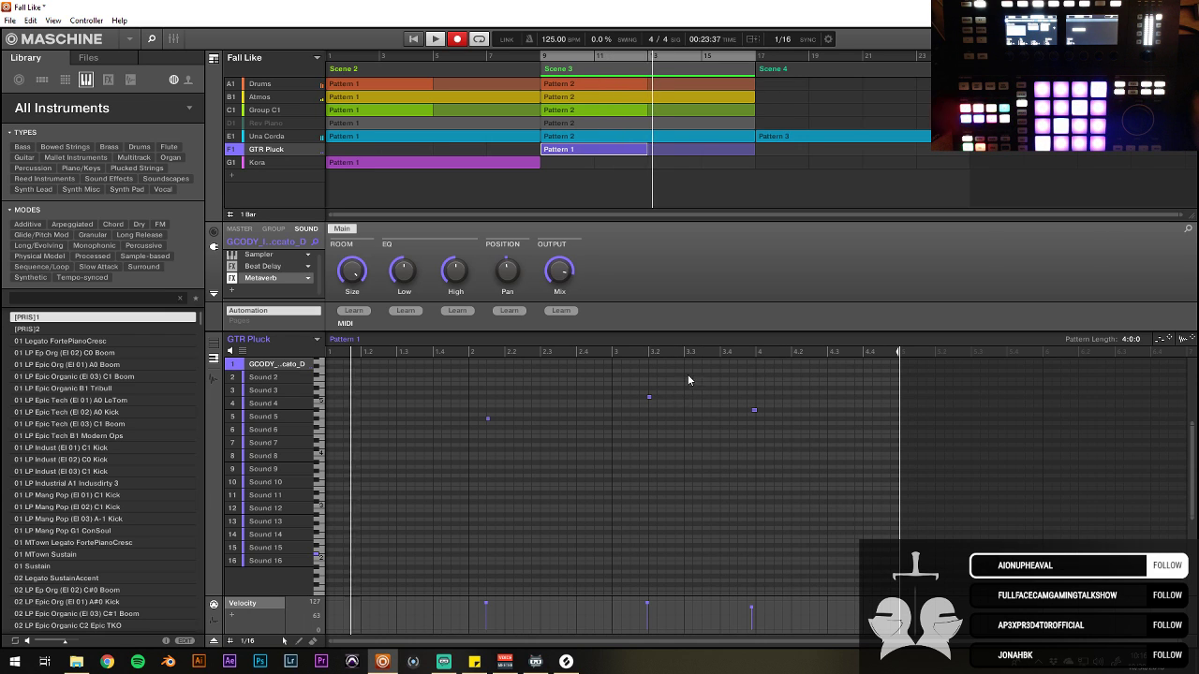
{"action": "left_click_drag", "start_coordinate": [686, 372], "coordinate": [613, 419]}
{"action": "key", "text": "Delete"}
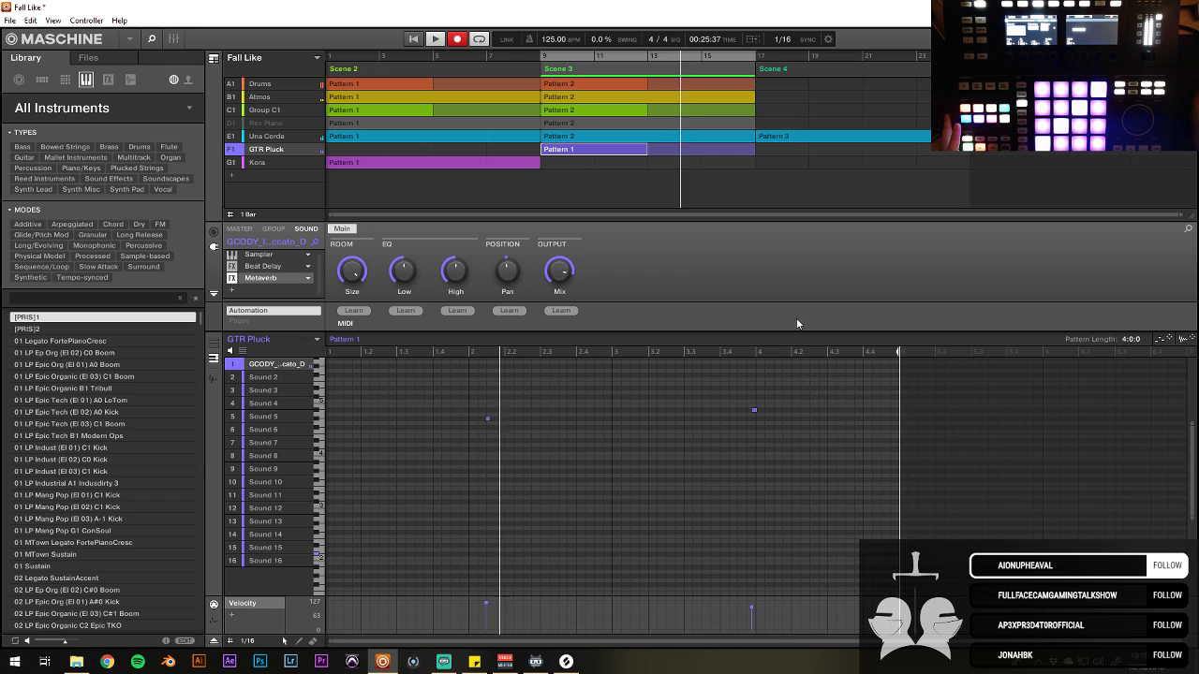
{"action": "left_click_drag", "start_coordinate": [754, 410], "coordinate": [758, 410]}
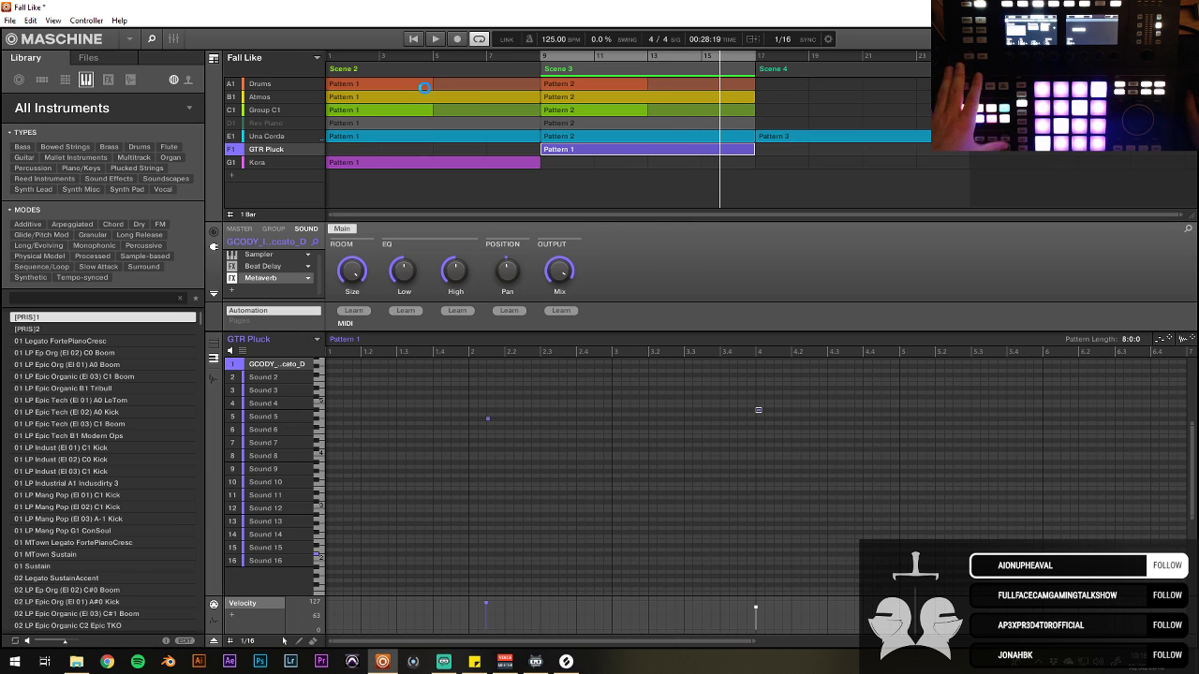
Step: Duplicate Scene 2 and move the copy to the start of the arrangement
{"action": "right_click", "coordinate": [437, 65]}
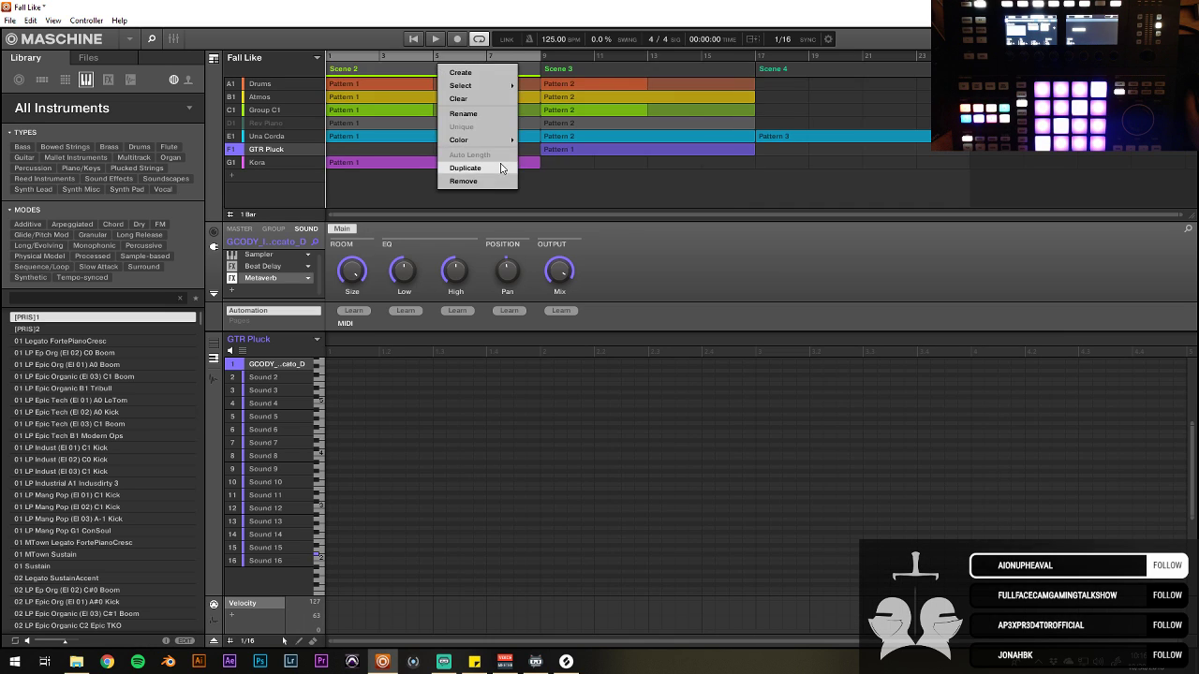
{"action": "left_click", "coordinate": [496, 168]}
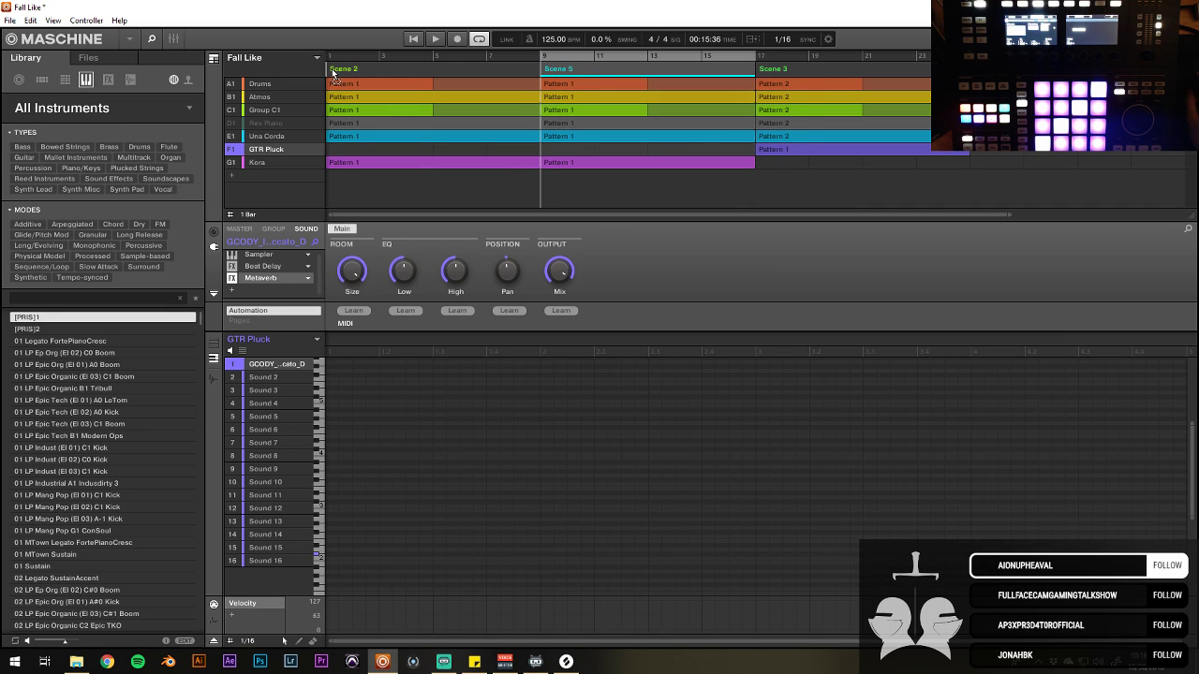
{"action": "left_click_drag", "start_coordinate": [334, 74], "coordinate": [333, 73]}
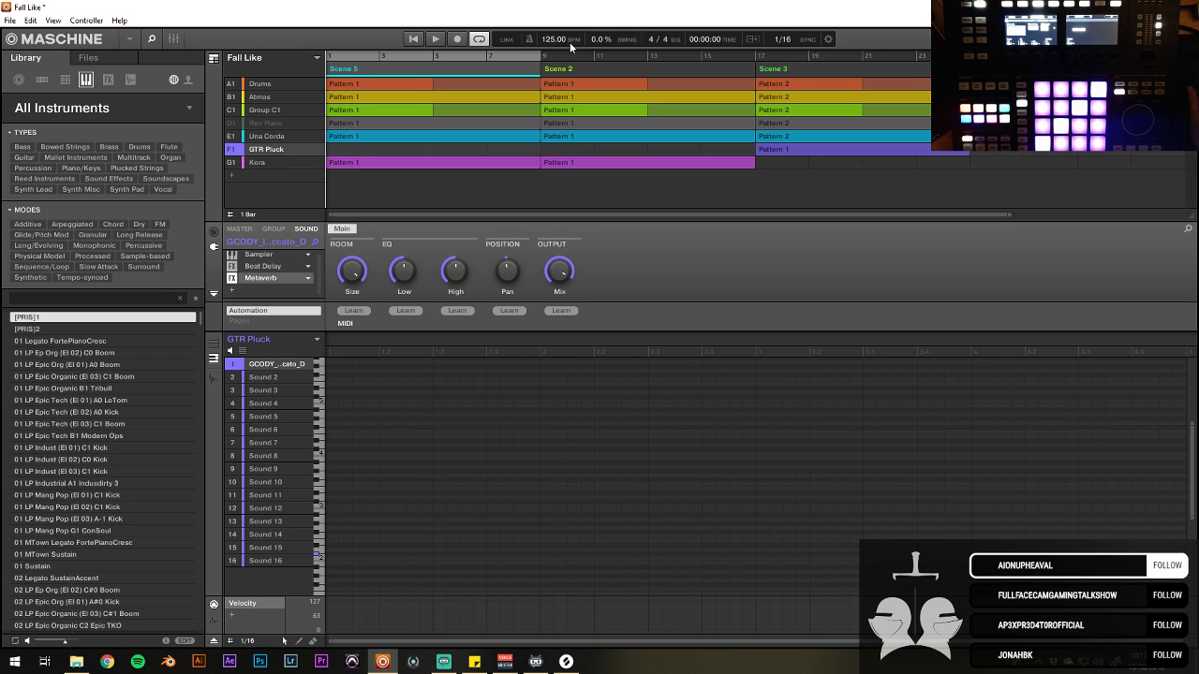
Step: Open the Drums pattern in Scene 5, search Splice for "snap", and load JUST_snap_wet.wav onto Sound 8 of the Drums
{"action": "left_click", "coordinate": [351, 83]}
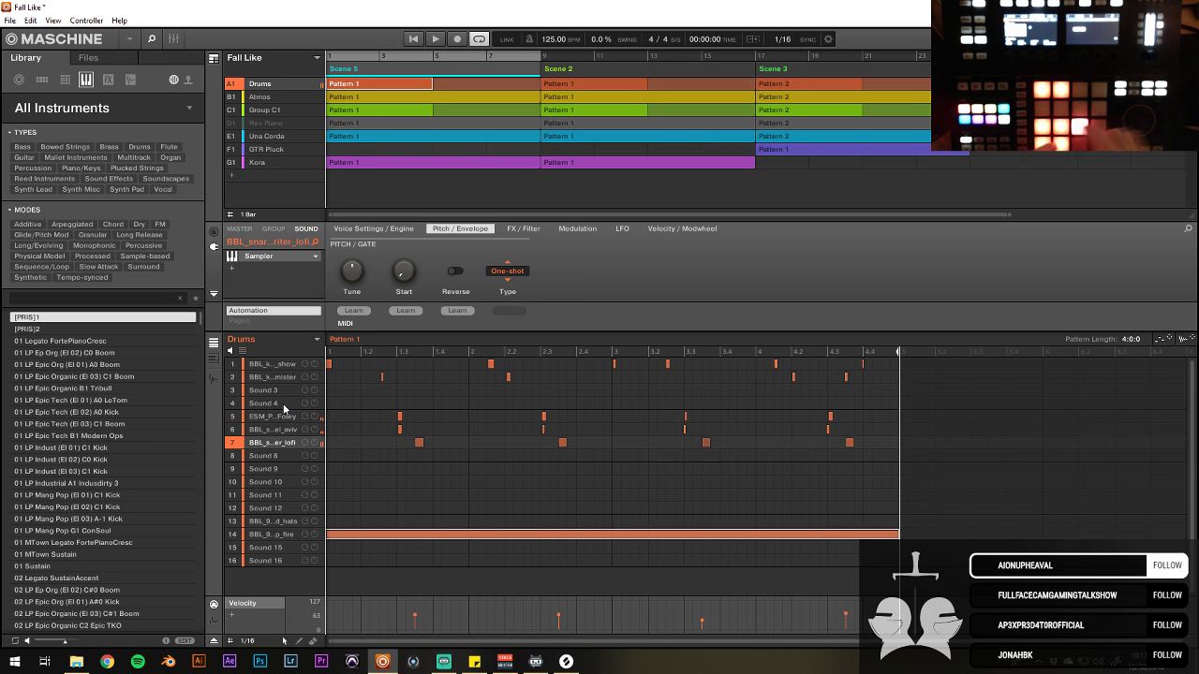
{"action": "key", "text": "alt+Tab"}
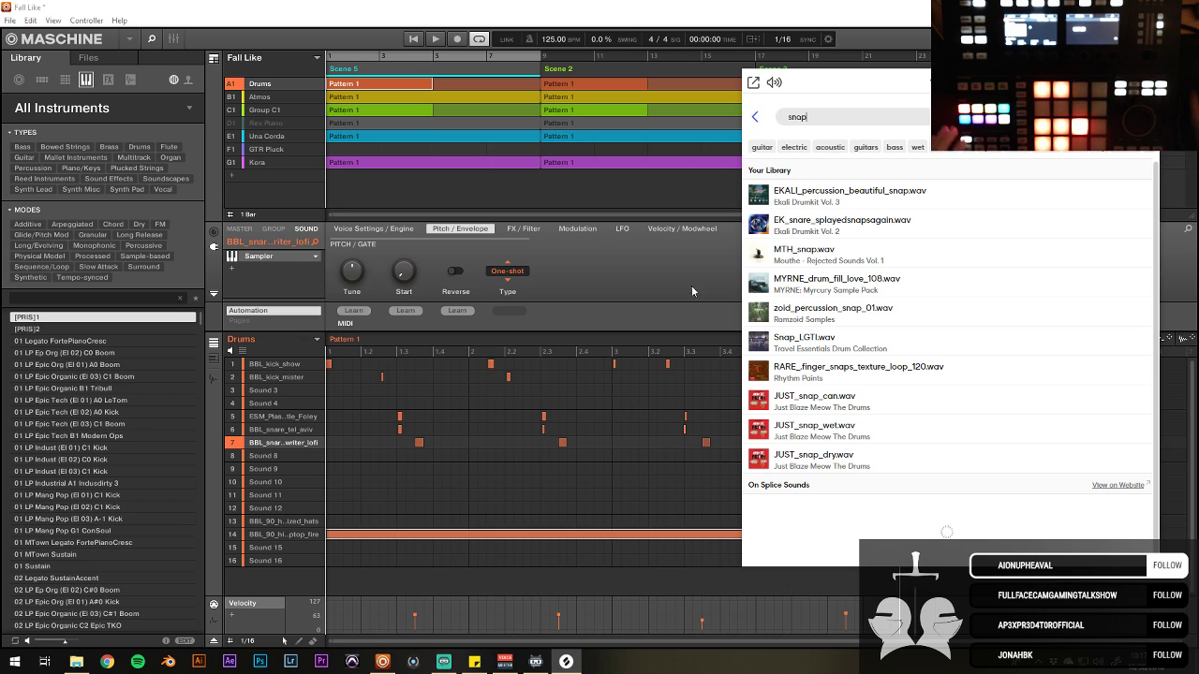
{"action": "left_click", "coordinate": [758, 400]}
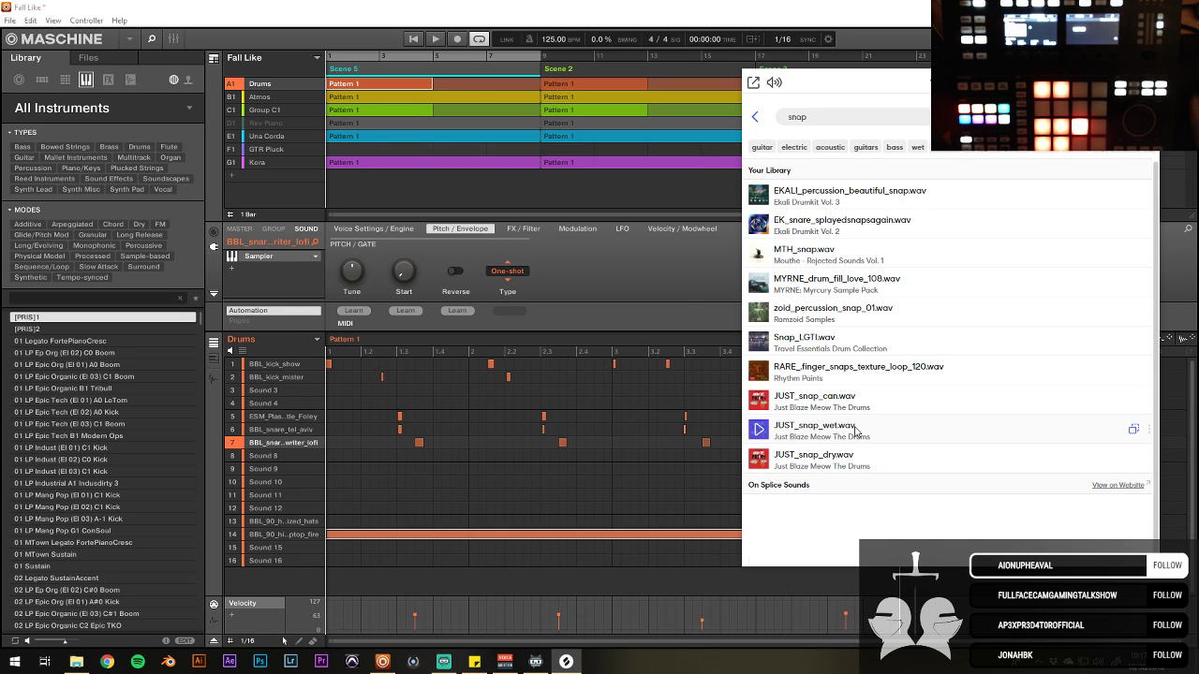
{"action": "left_click_drag", "start_coordinate": [855, 432], "coordinate": [278, 456]}
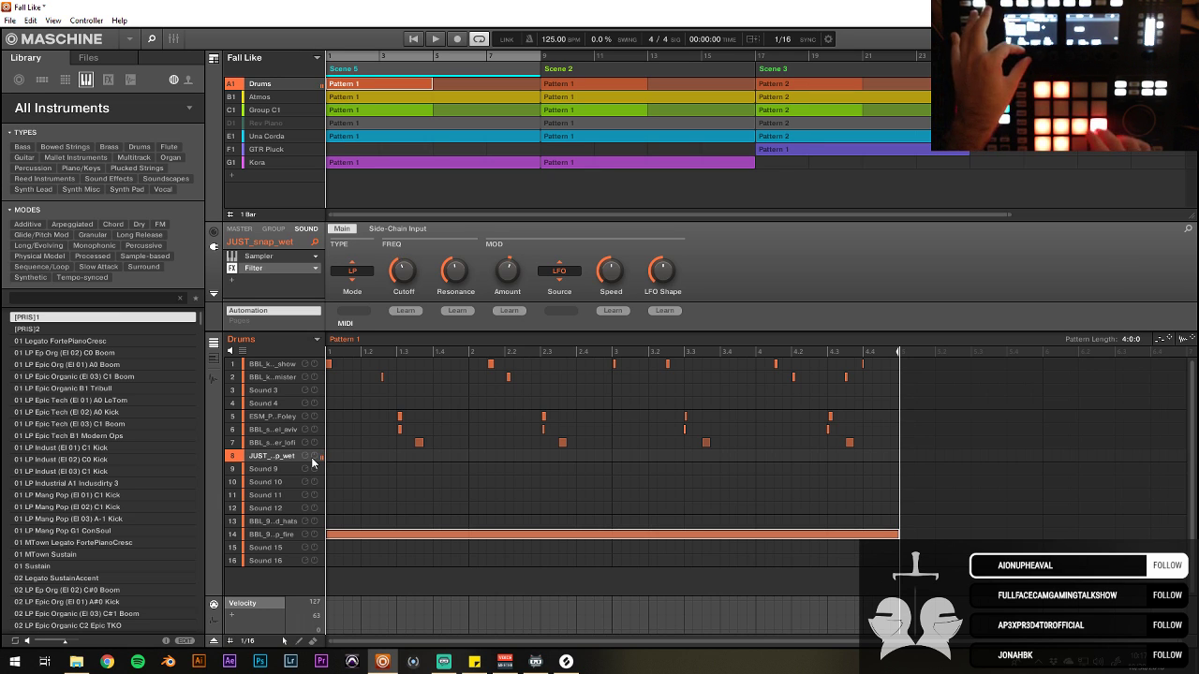
Step: Delete the foley and snare notes on sounds 5 to 7 of Drums Pattern 1 during playback, and save the project
{"action": "key", "text": "space"}
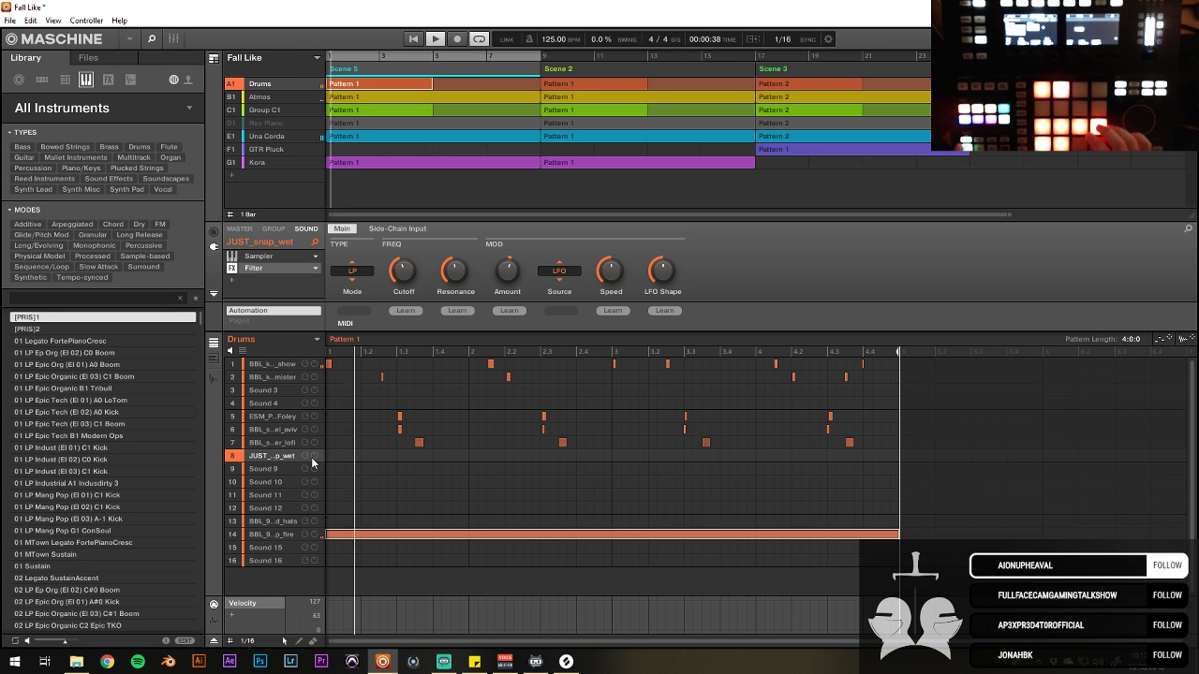
{"action": "left_click_drag", "start_coordinate": [551, 405], "coordinate": [356, 405]}
{"action": "key", "text": "Delete"}
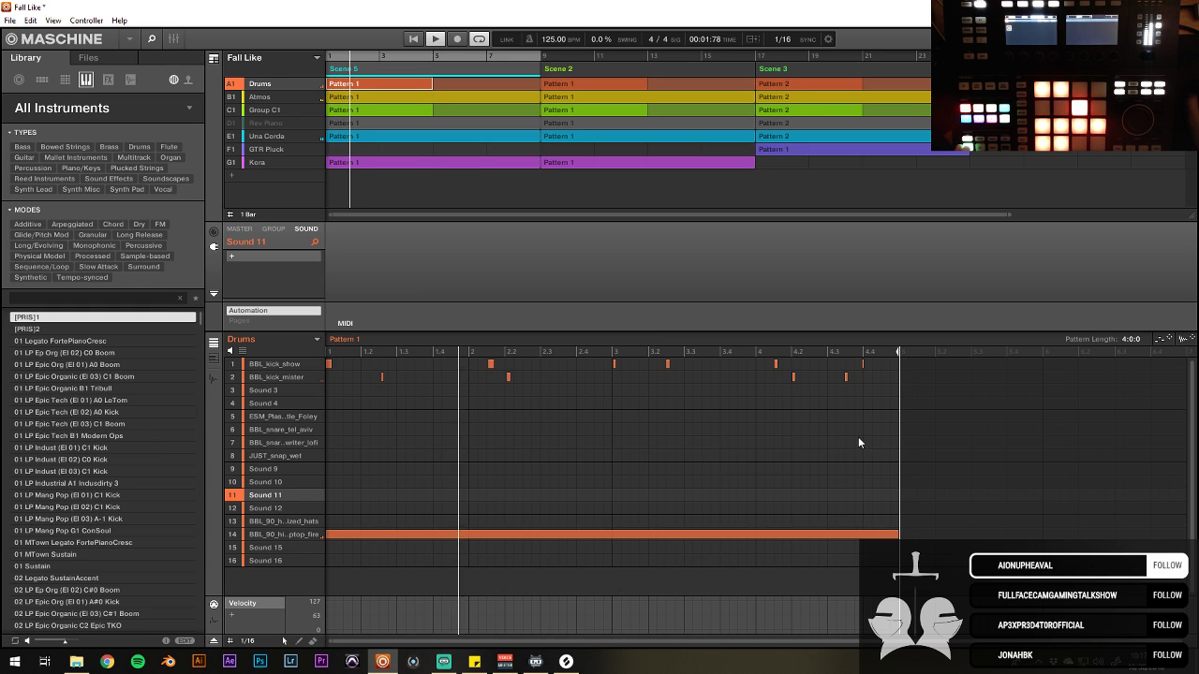
{"action": "left_click", "coordinate": [844, 376]}
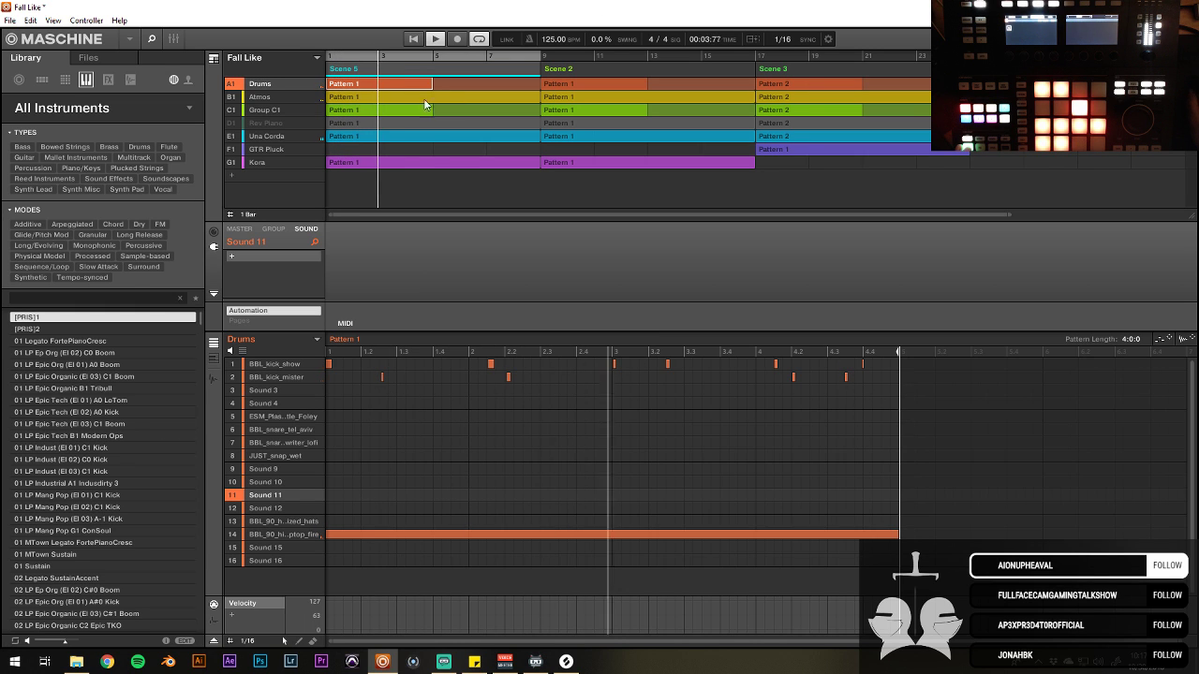
{"action": "key", "text": "ctrl+s"}
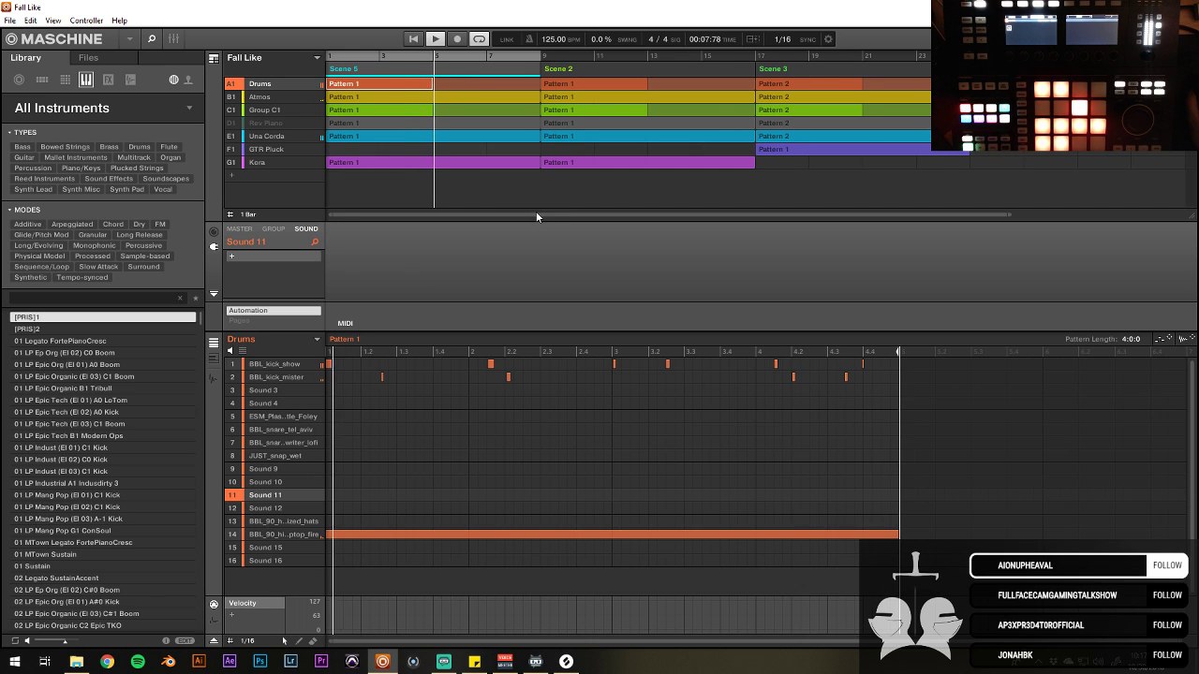
Step: Make Scene 5 unique so that it gets its own copies of the patterns
{"action": "left_click_drag", "start_coordinate": [536, 210], "coordinate": [553, 131]}
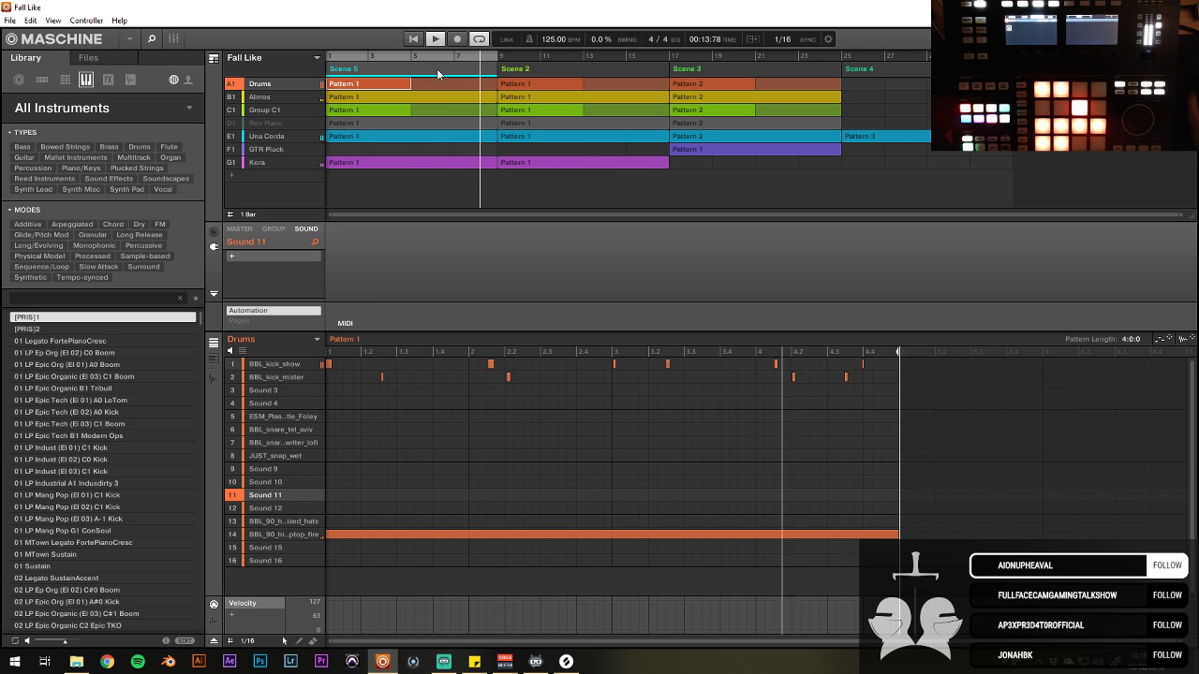
{"action": "left_click", "coordinate": [460, 66]}
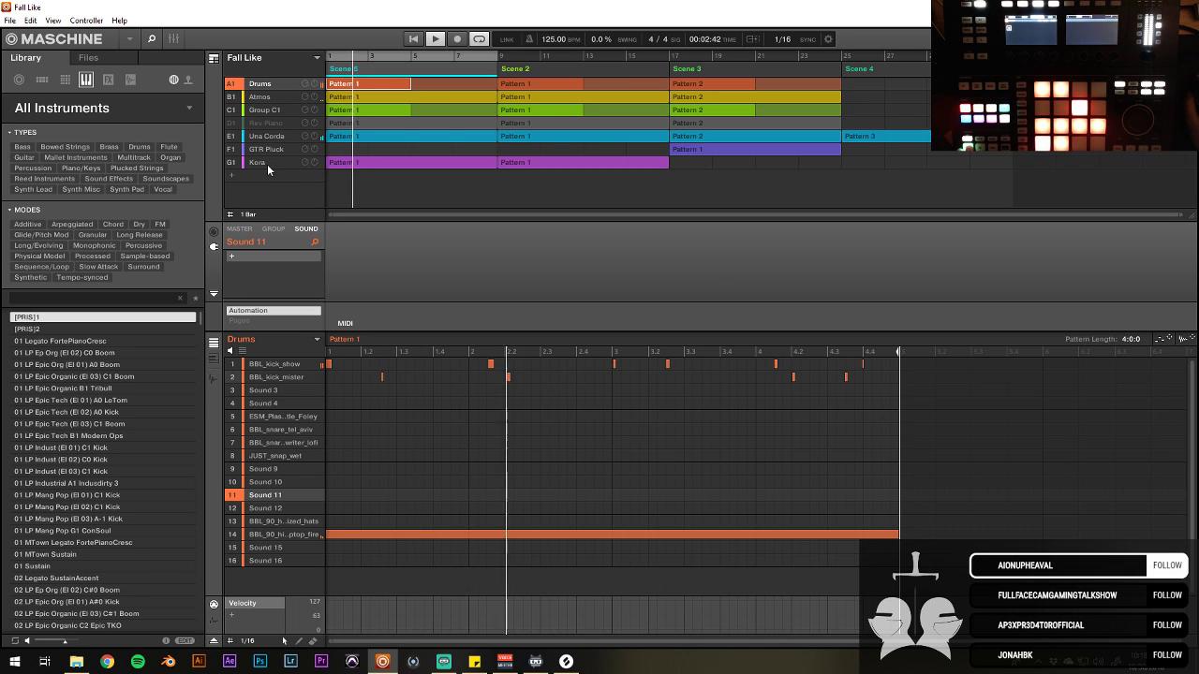
{"action": "right_click", "coordinate": [467, 67]}
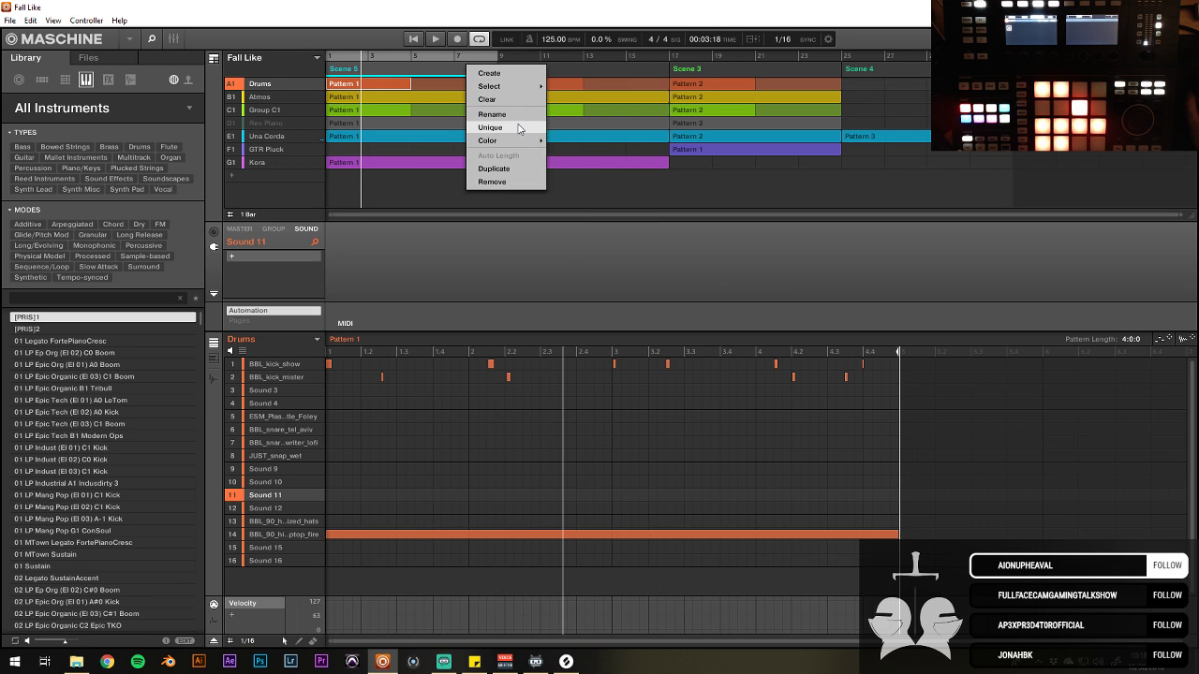
{"action": "left_click", "coordinate": [491, 127]}
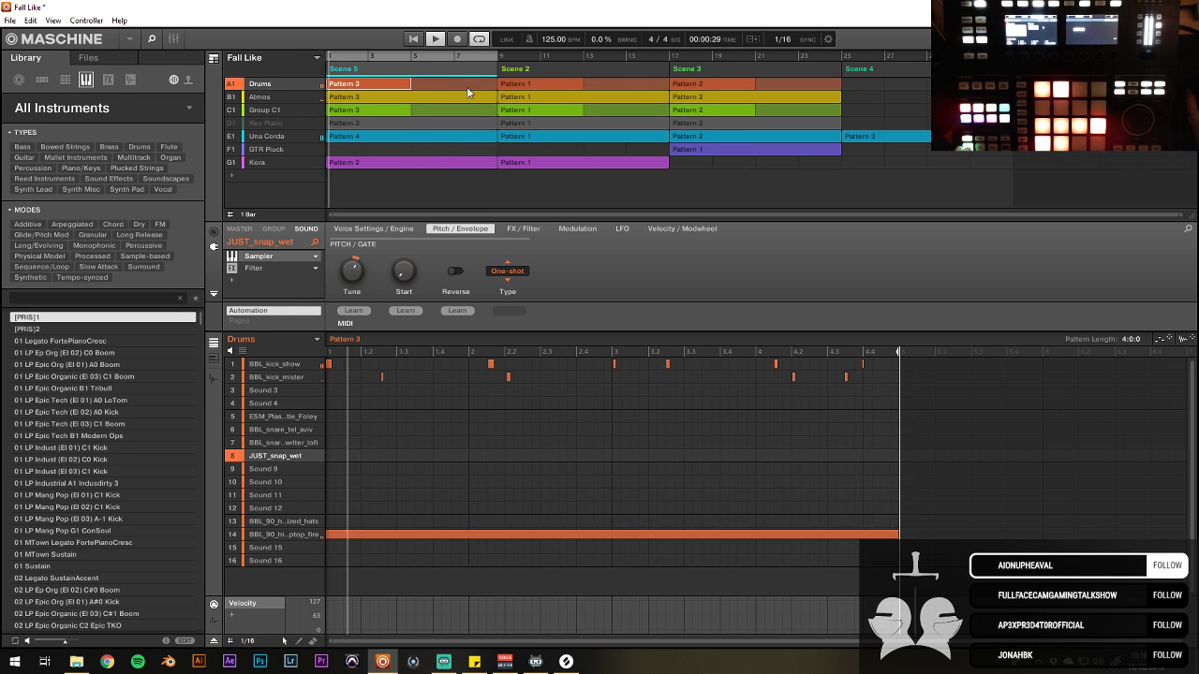
Step: Strip the long laptop_fire hi-hat note from Scene 5's drum pattern, and remove the Kora pattern from that scene
{"action": "left_click", "coordinate": [394, 507]}
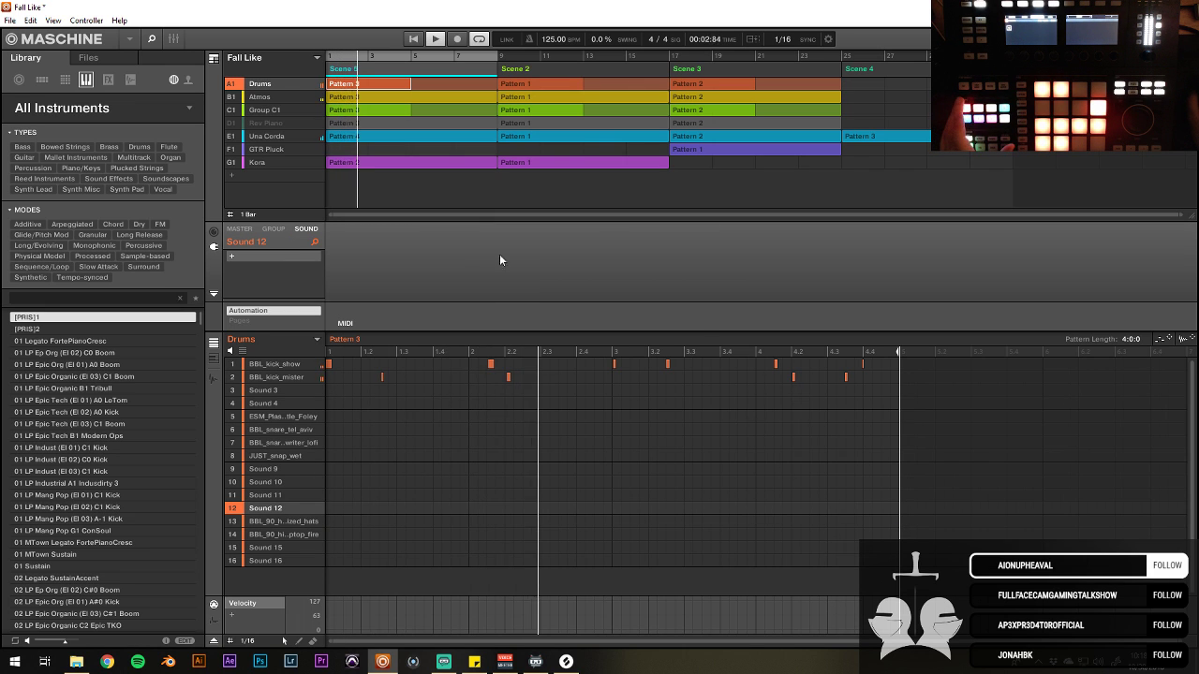
{"action": "right_click", "coordinate": [385, 166]}
{"action": "left_click", "coordinate": [428, 232]}
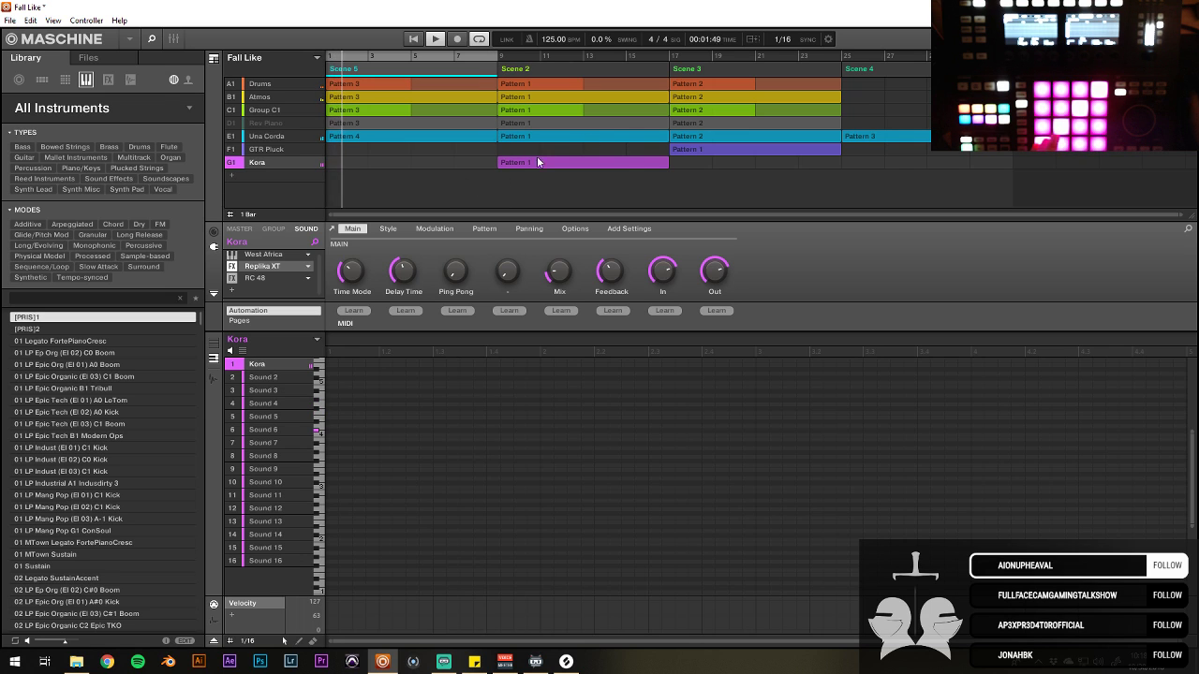
Step: Record a four-bar Kora melody over Scene 3 and delete the upper of the two notes on its first beat
{"action": "left_click", "coordinate": [690, 71]}
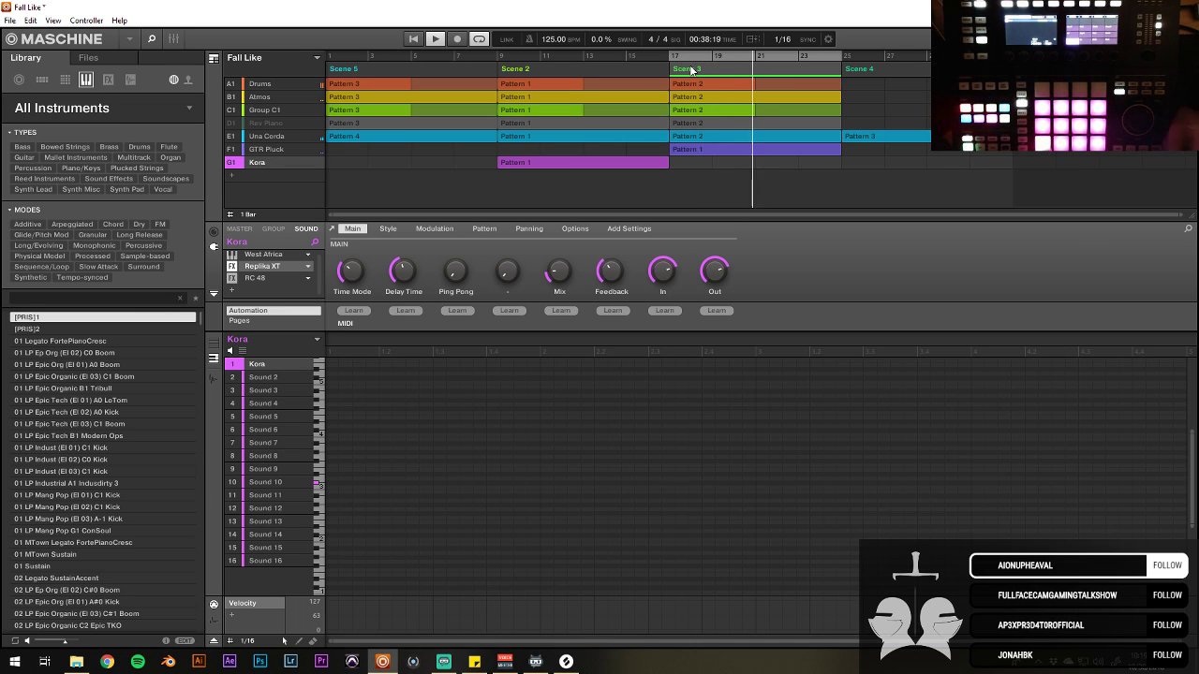
{"action": "left_click", "coordinate": [734, 133]}
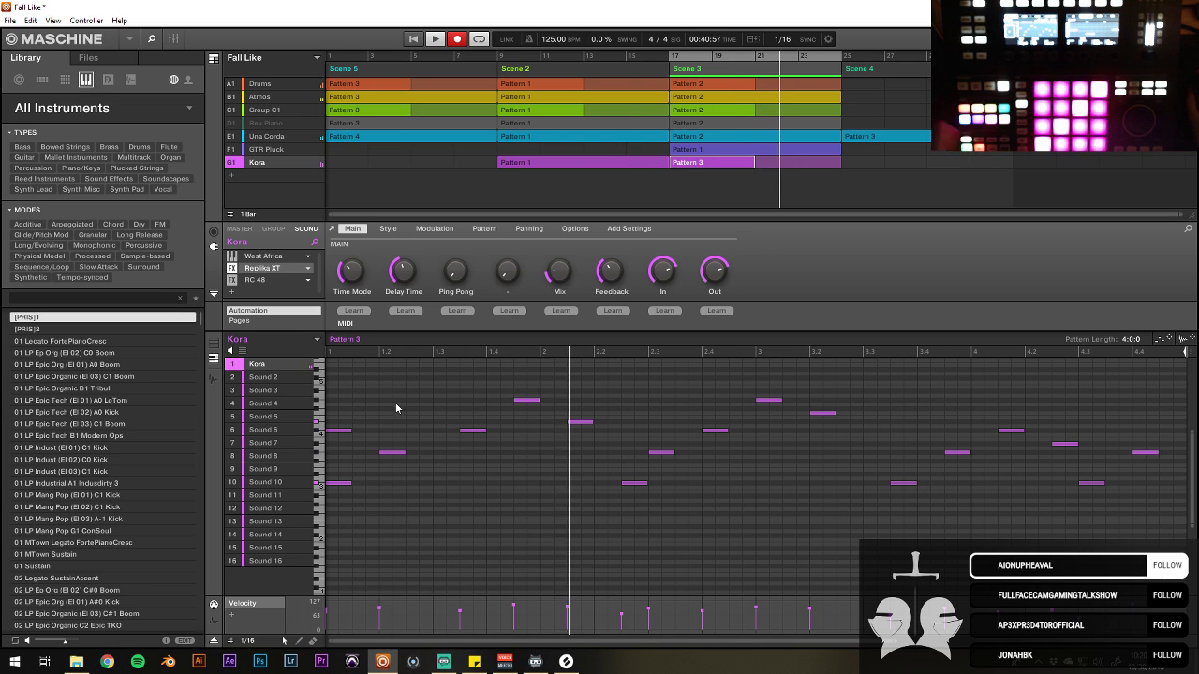
{"action": "left_click_drag", "start_coordinate": [380, 410], "coordinate": [337, 455]}
{"action": "key", "text": "Delete"}
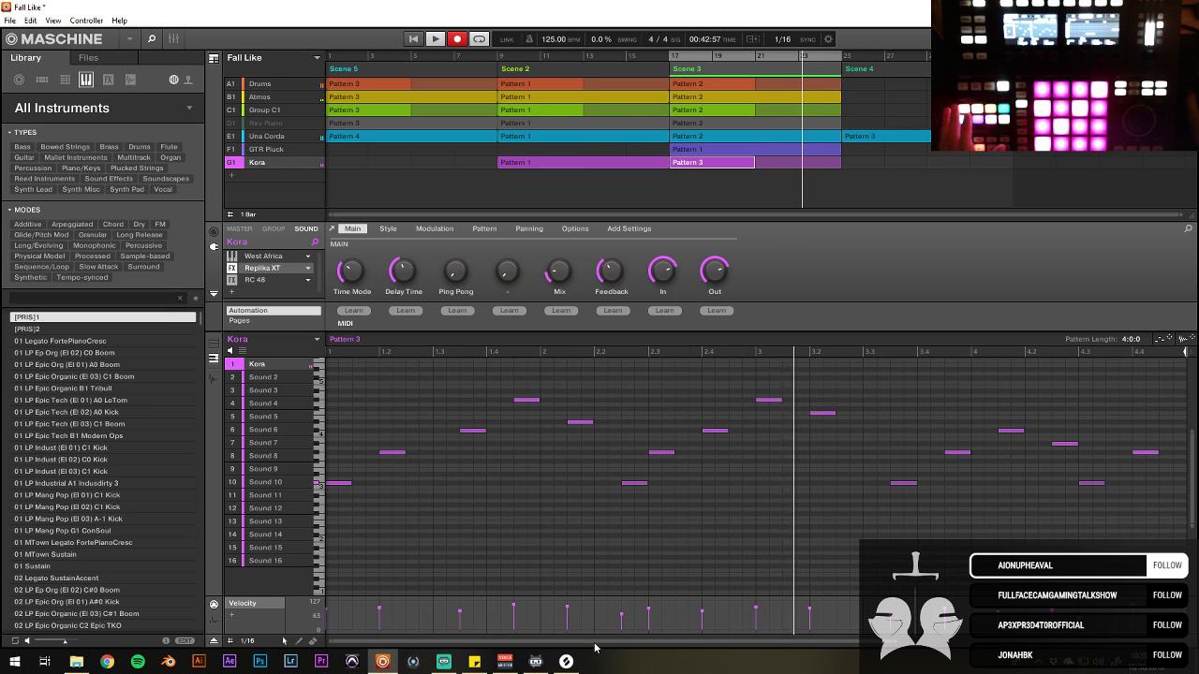
{"action": "scroll", "coordinate": [684, 585], "scroll_direction": "down", "scroll_amount": 1}
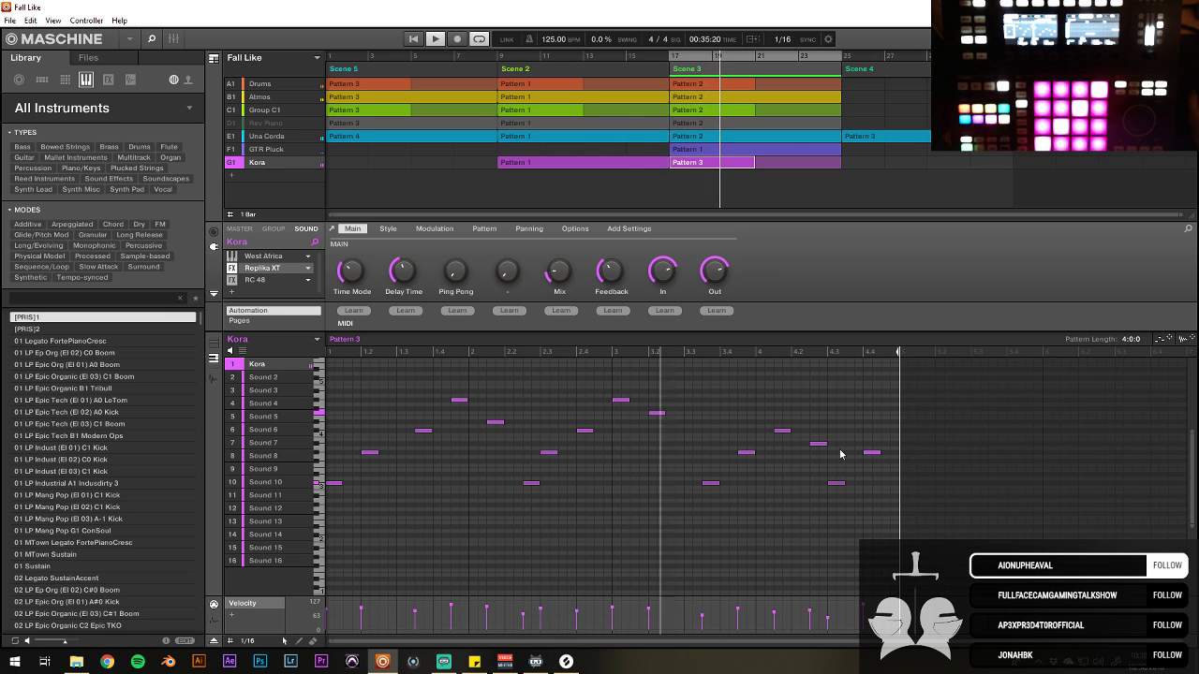
Step: Add a new group below Kora and switch to the Splice sample browser
{"action": "left_click", "coordinate": [232, 177]}
{"action": "left_click", "coordinate": [566, 662]}
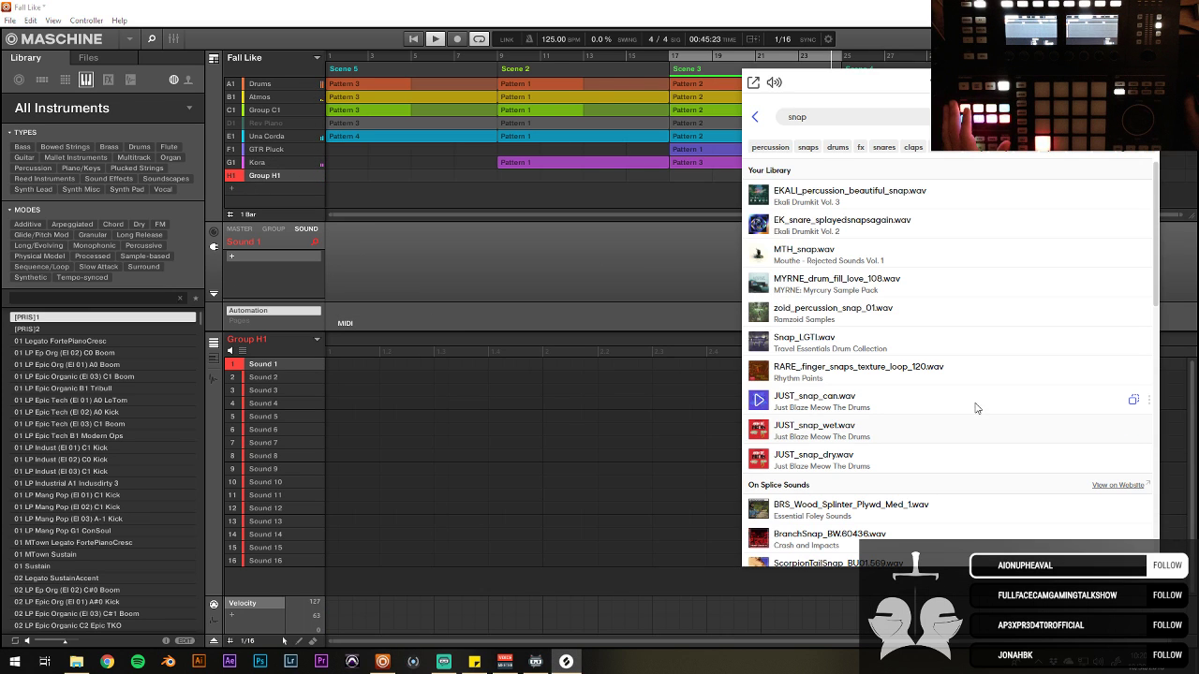
Step: Audition guitar samples in the Splice library, including Guitar.wav, GCODY_lapsteel_chord_staccato_D.wav and SS_120_Fm_guitar_loop_2.wav
{"action": "left_click", "coordinate": [757, 119]}
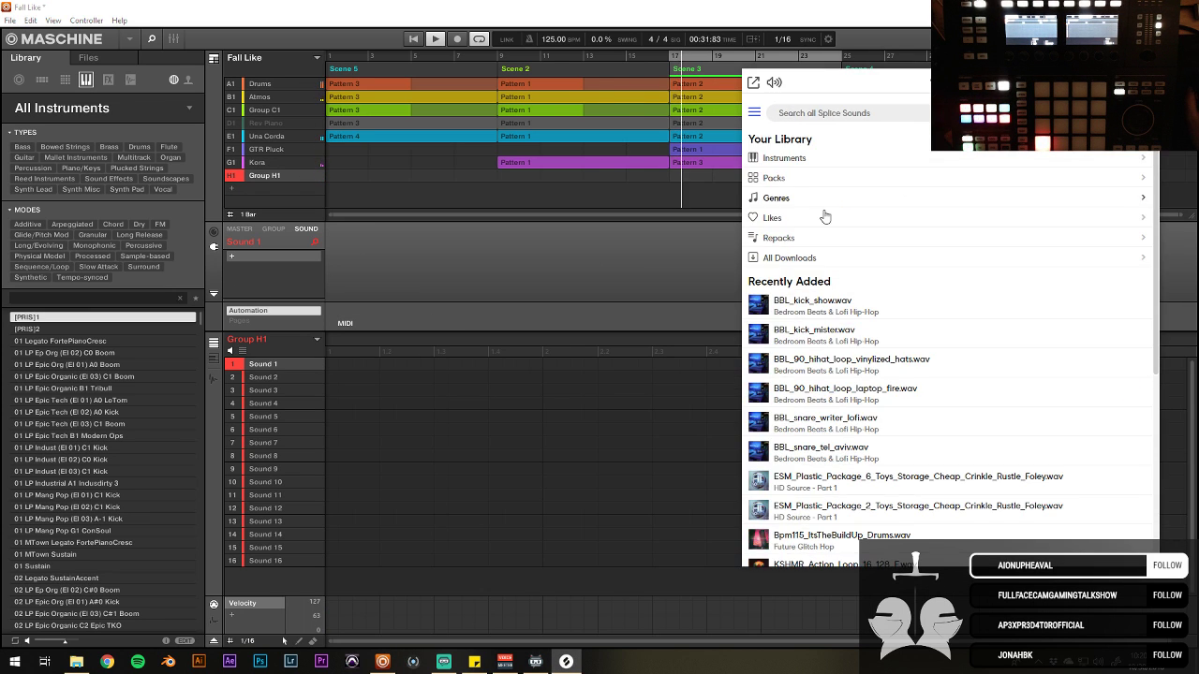
{"action": "left_click", "coordinate": [805, 159]}
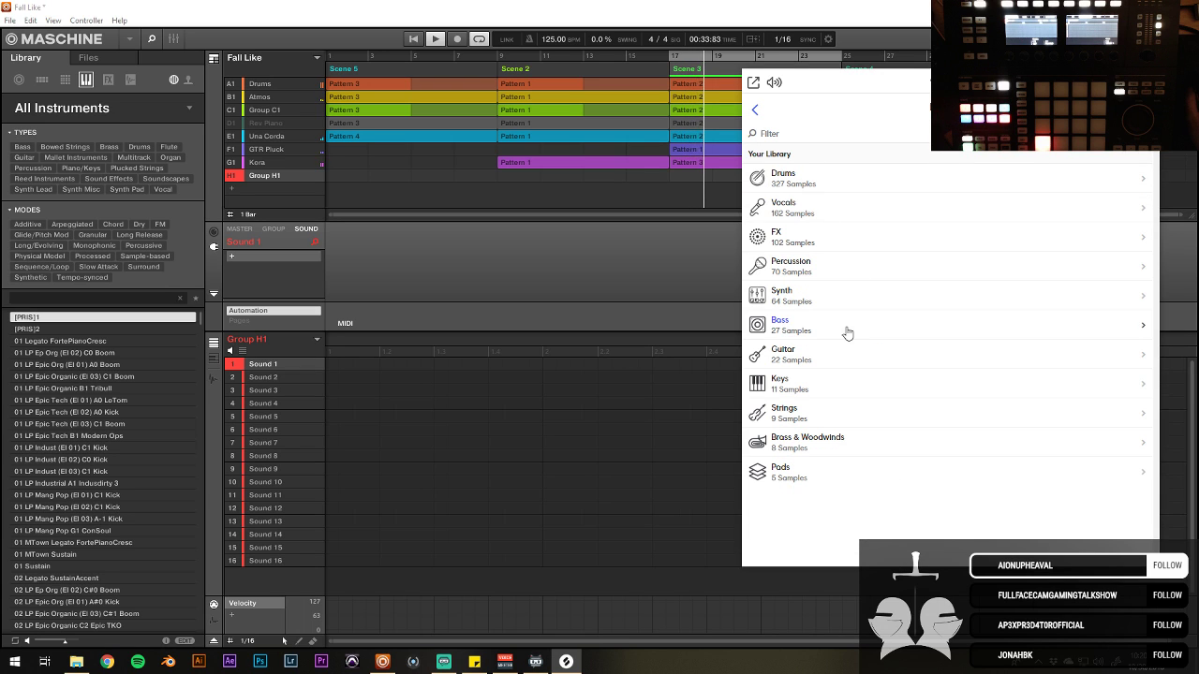
{"action": "left_click", "coordinate": [830, 363]}
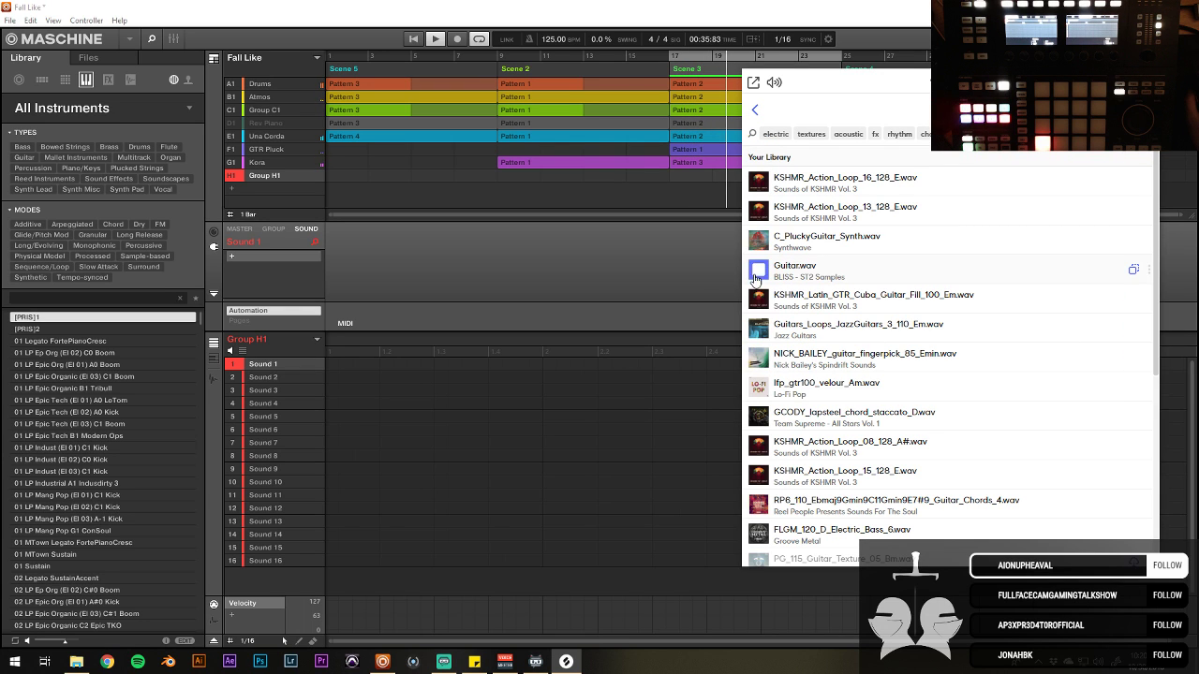
{"action": "left_click", "coordinate": [759, 416]}
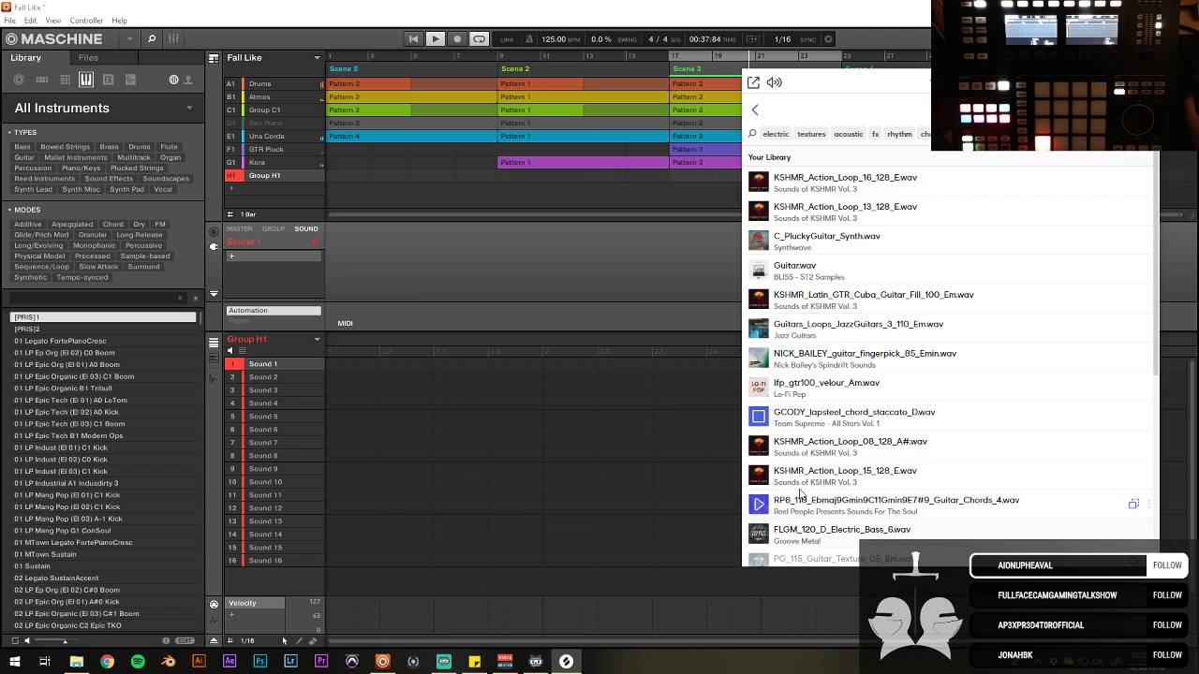
{"action": "scroll", "coordinate": [761, 514], "scroll_direction": "down", "scroll_amount": 3}
{"action": "scroll", "coordinate": [761, 468], "scroll_direction": "down", "scroll_amount": 1}
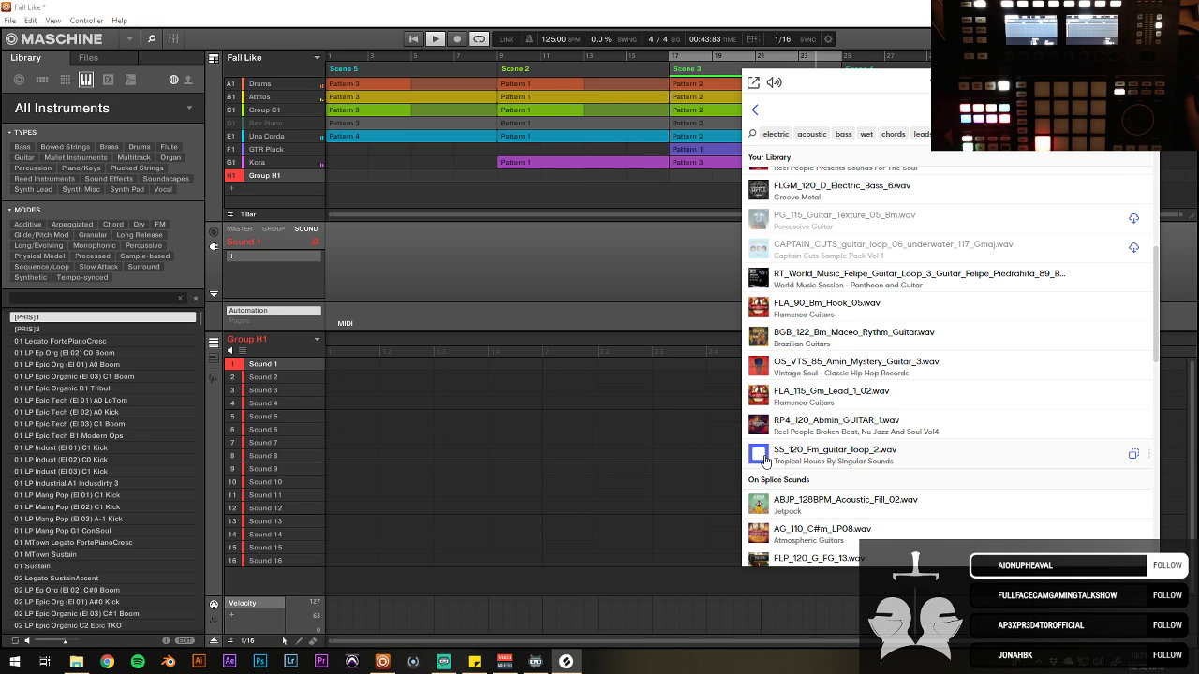
{"action": "scroll", "coordinate": [765, 459], "scroll_direction": "up", "scroll_amount": 5}
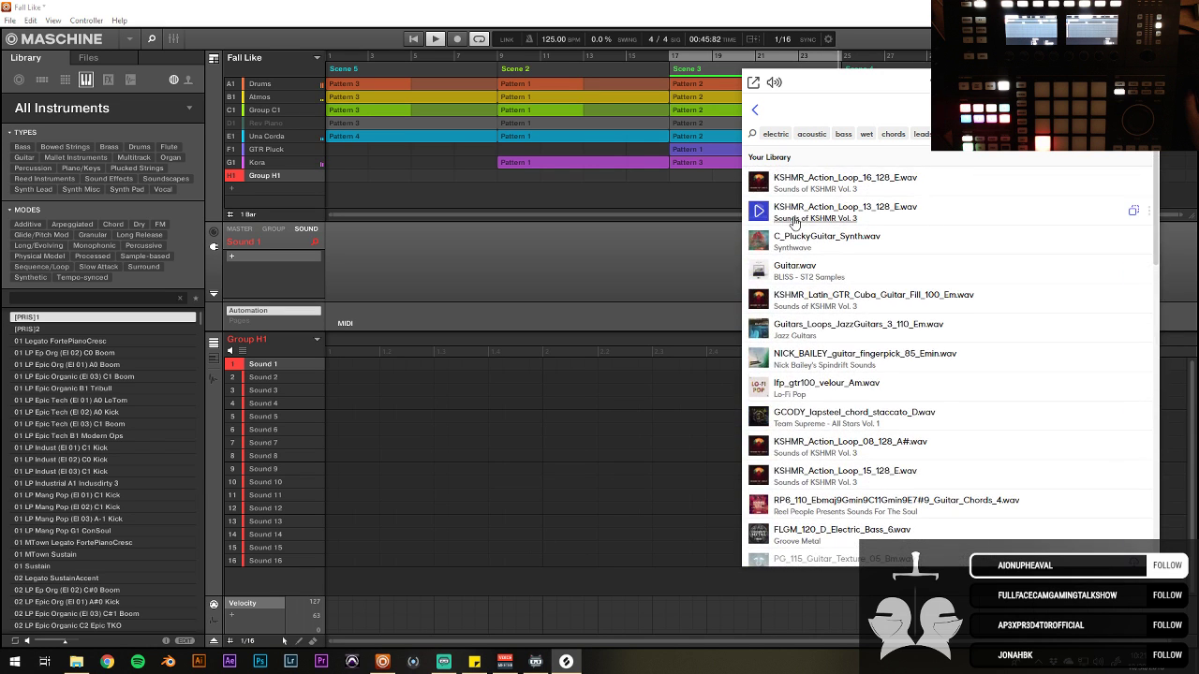
Step: Audition the library's percussion samples and load MRB_bong.wav onto Sound 1 of the new group
{"action": "left_click", "coordinate": [756, 110]}
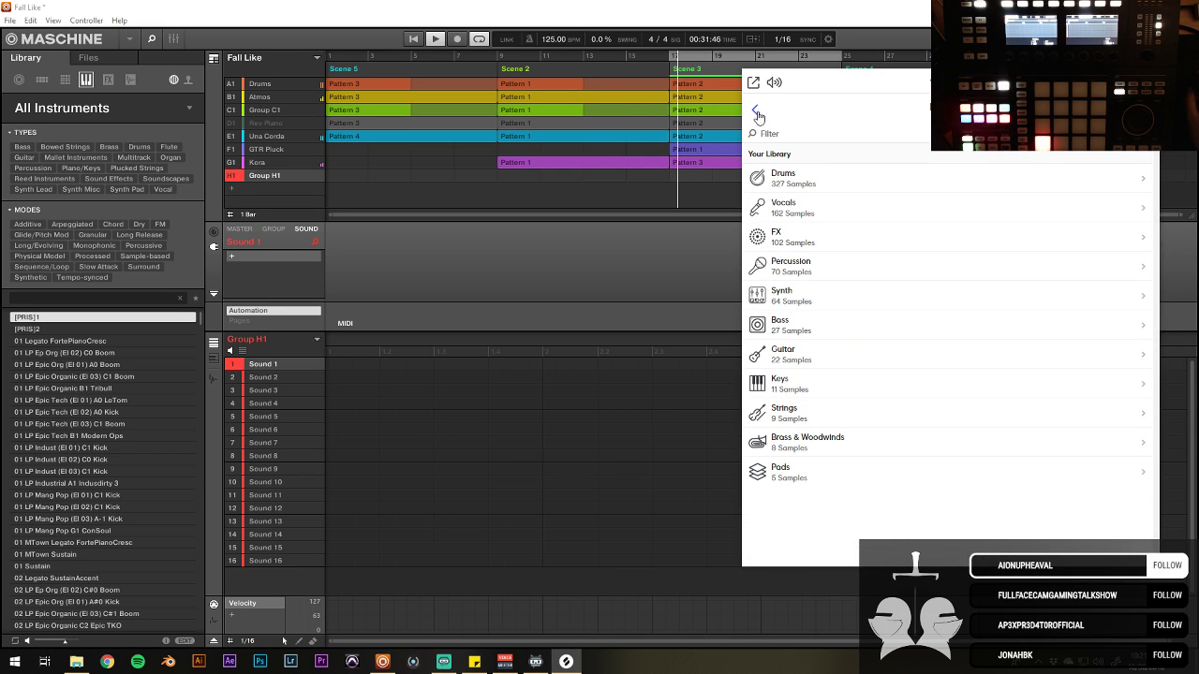
{"action": "left_click", "coordinate": [813, 268]}
{"action": "left_click", "coordinate": [759, 270]}
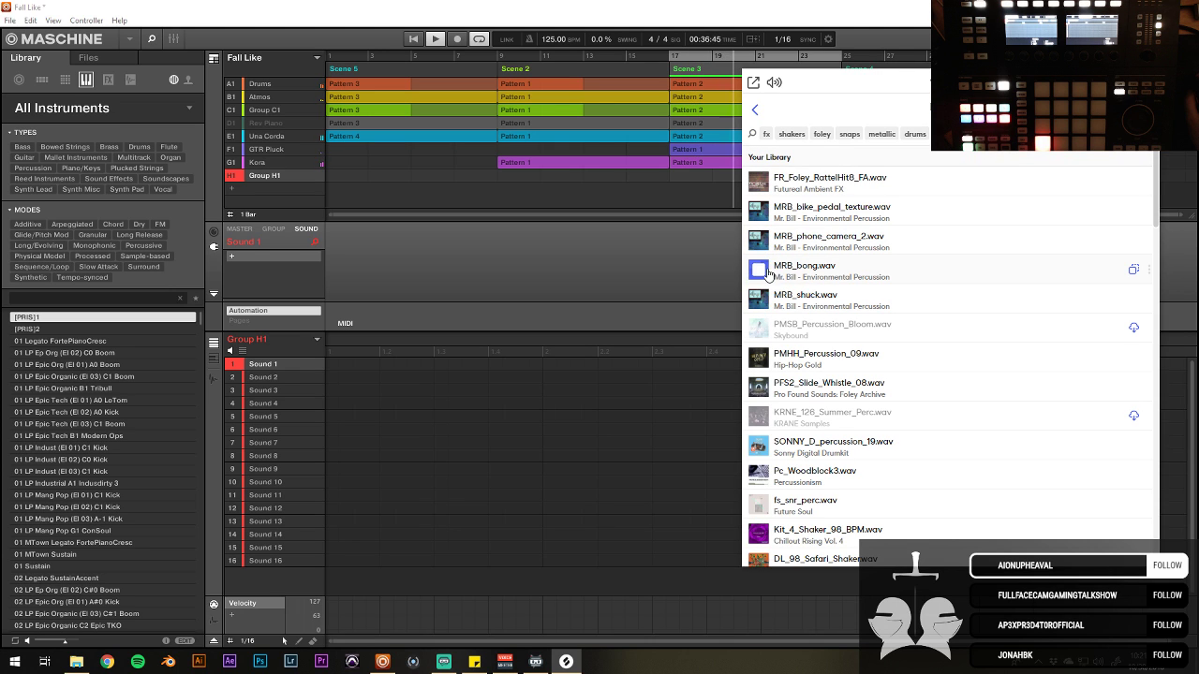
{"action": "left_click", "coordinate": [758, 182]}
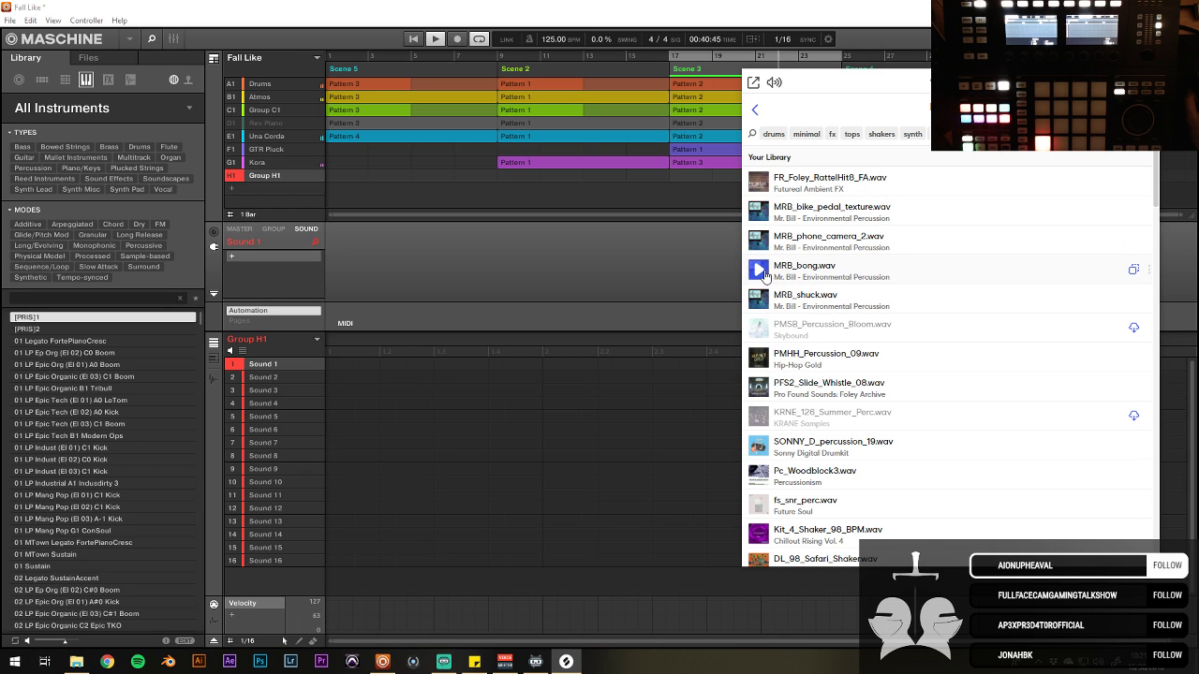
{"action": "left_click_drag", "start_coordinate": [830, 271], "coordinate": [294, 359]}
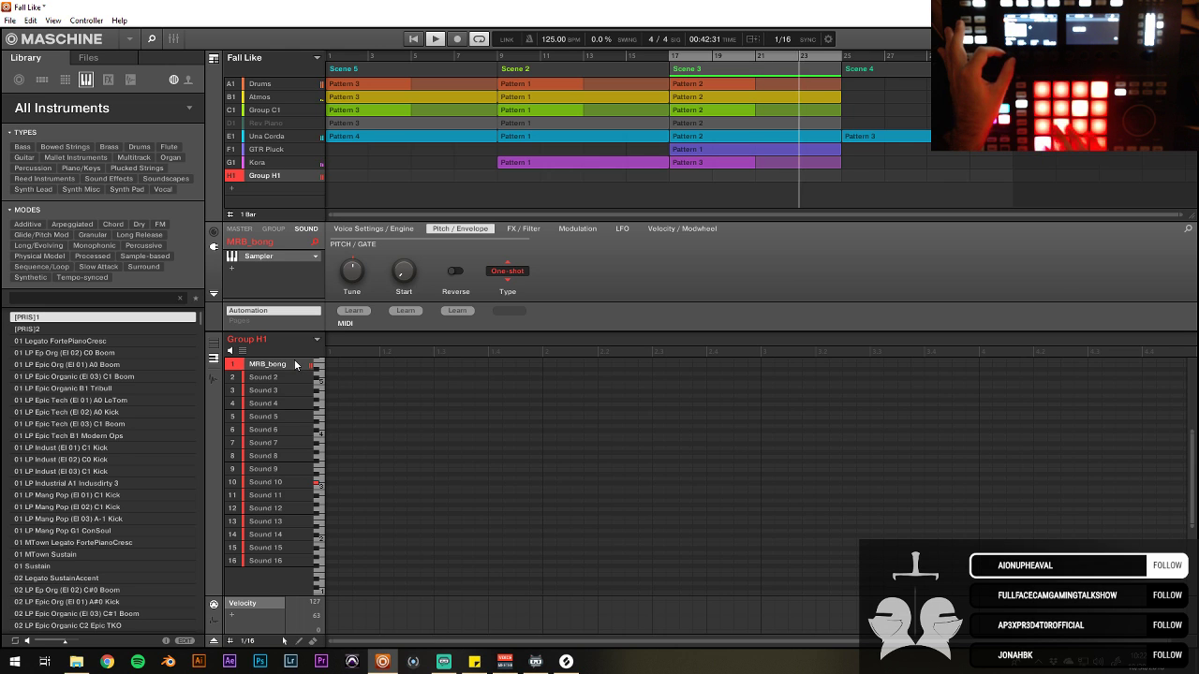
Step: Try the Waves Torque Stereo plug-in on MRB_bong, shifting its focus band up to 548 Hz
{"action": "left_click", "coordinate": [264, 256]}
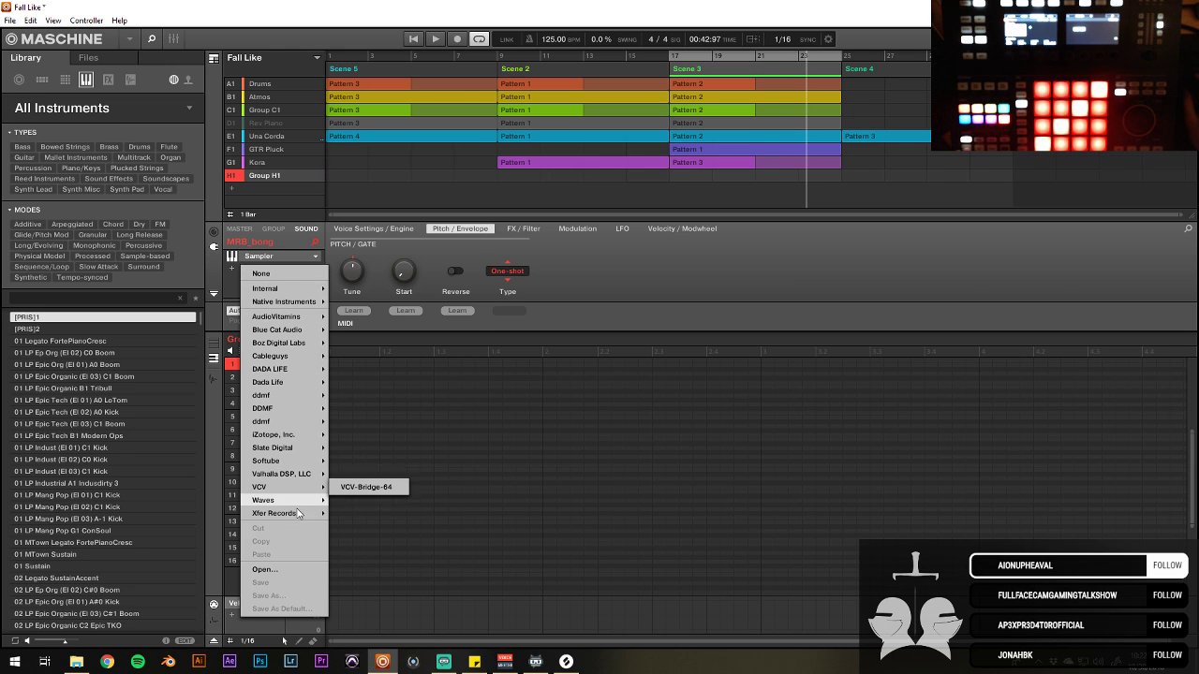
{"action": "mouse_move", "coordinate": [276, 516]}
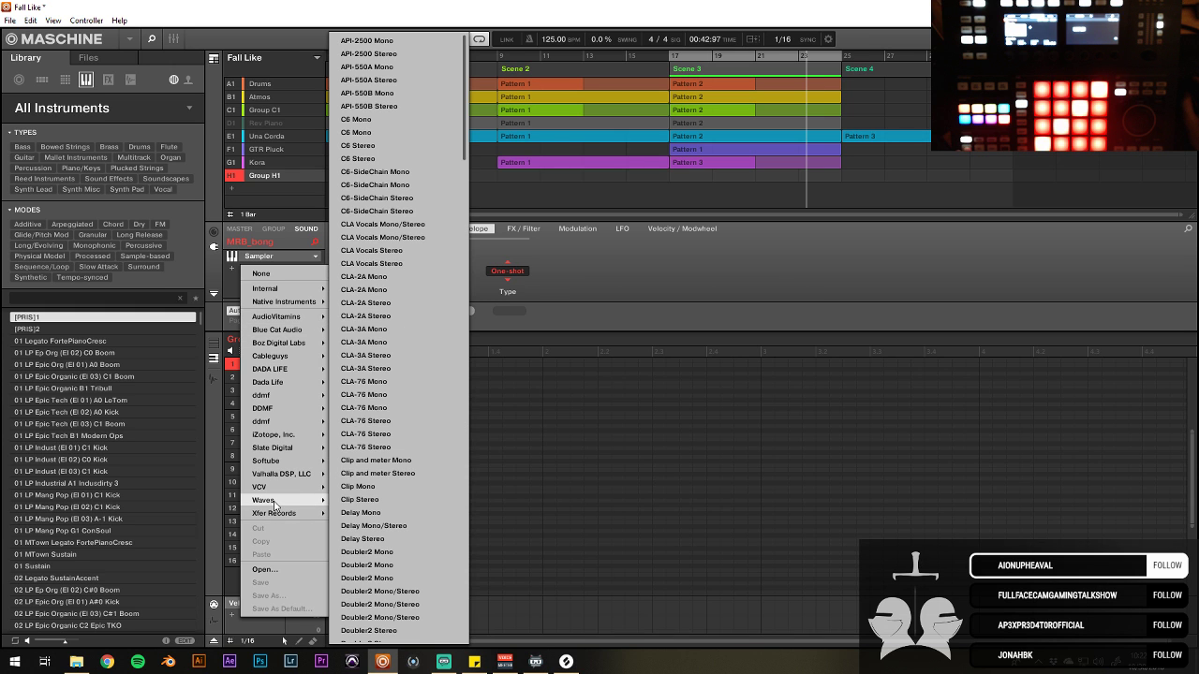
{"action": "left_click_drag", "start_coordinate": [466, 218], "coordinate": [487, 612]}
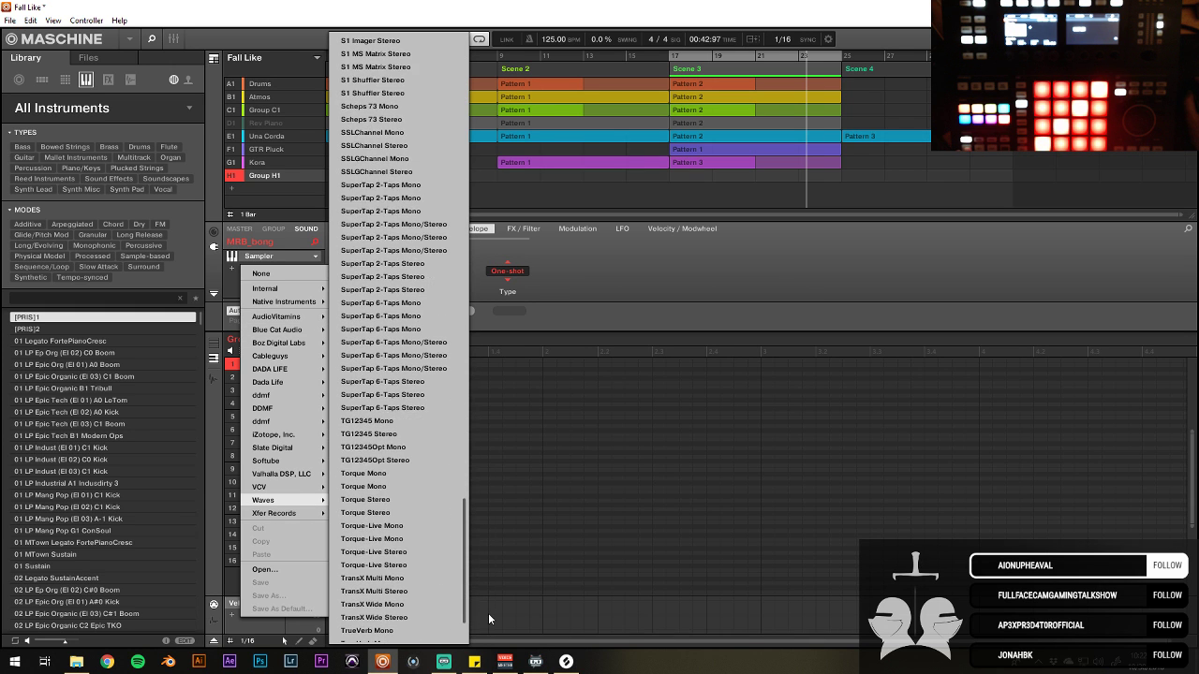
{"action": "left_click", "coordinate": [401, 510]}
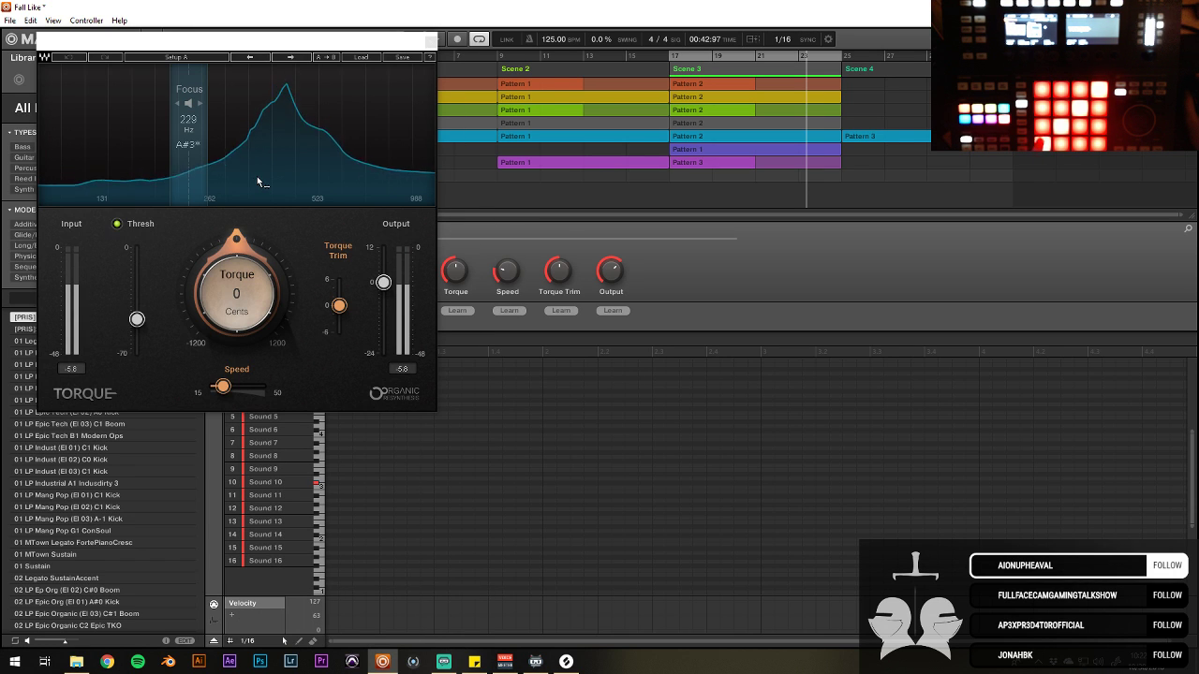
{"action": "left_click_drag", "start_coordinate": [188, 141], "coordinate": [287, 183]}
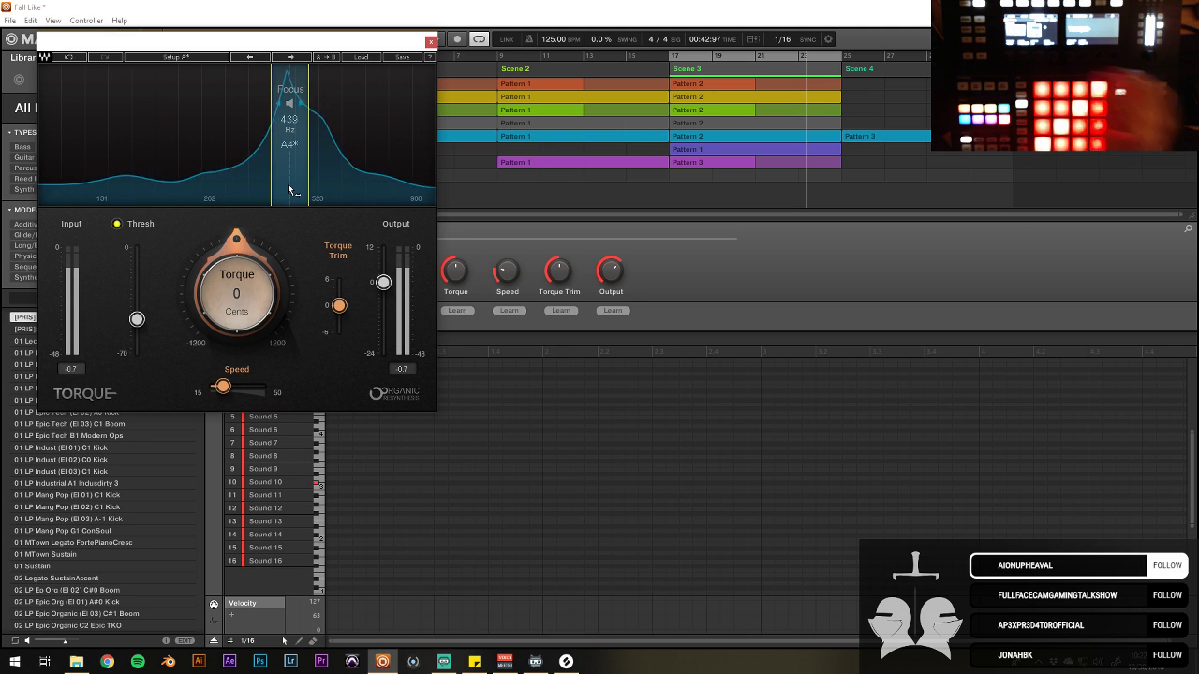
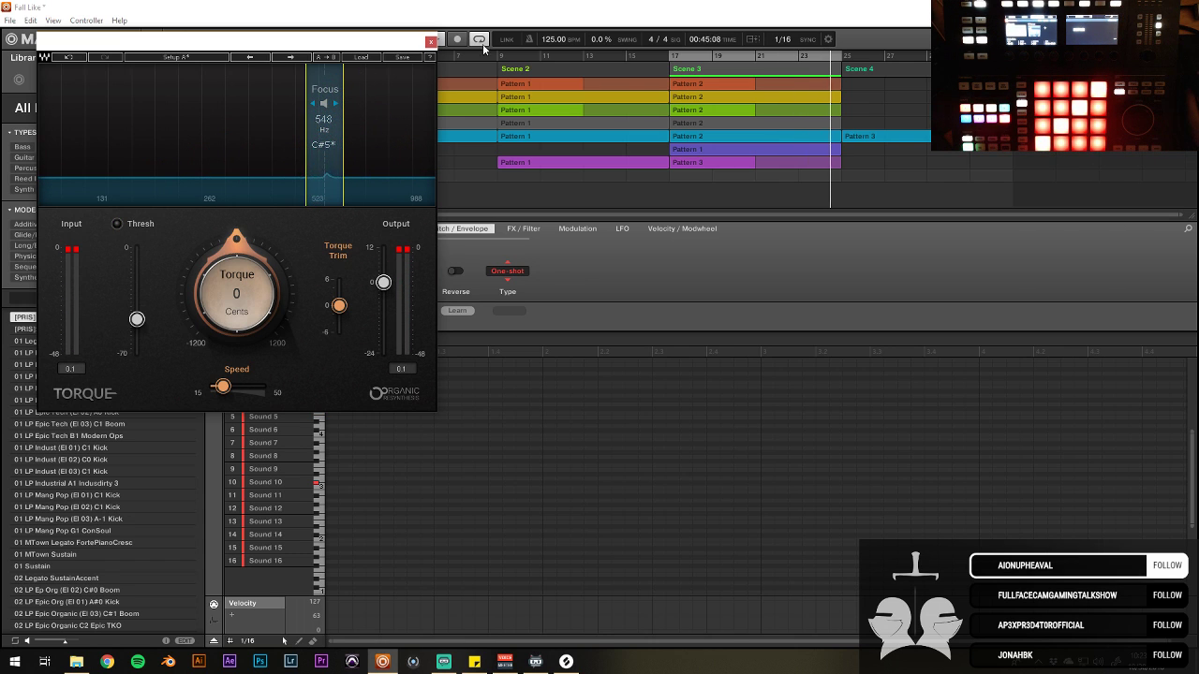
{"action": "left_click", "coordinate": [431, 43]}
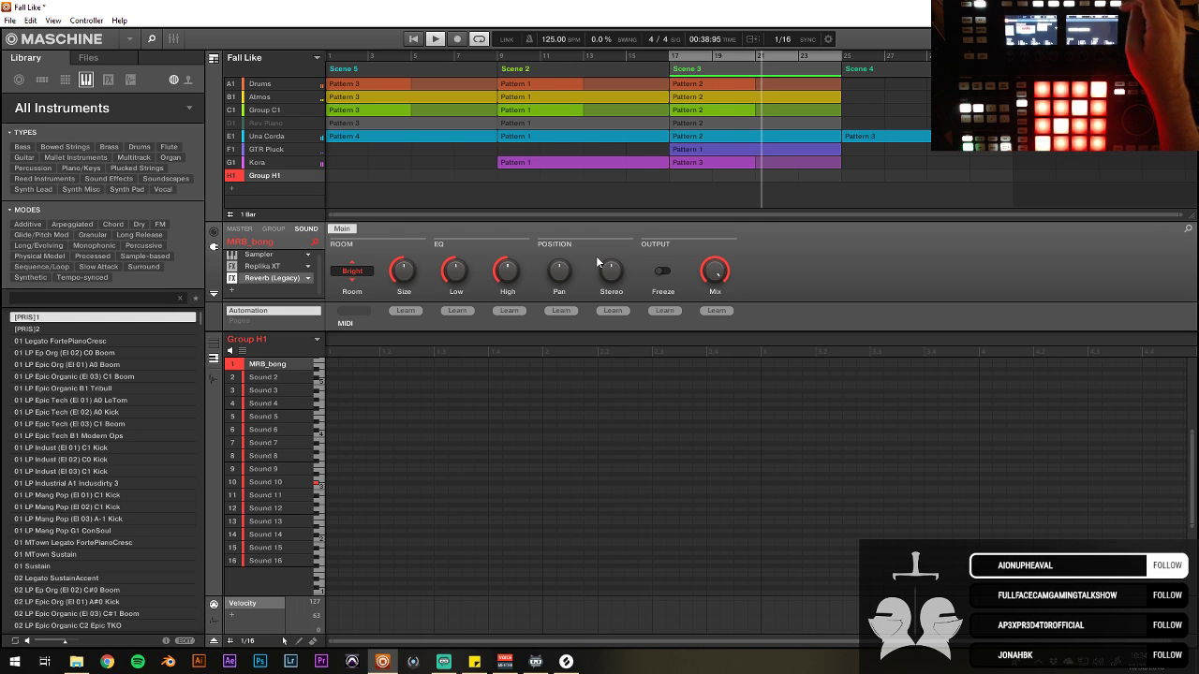
Step: Swap MRB_bong's Reverb (Legacy) for a Plate Reverb ahead of Replika XT, and record bong patterns for Scenes 3 and 5
{"action": "key", "text": "Delete"}
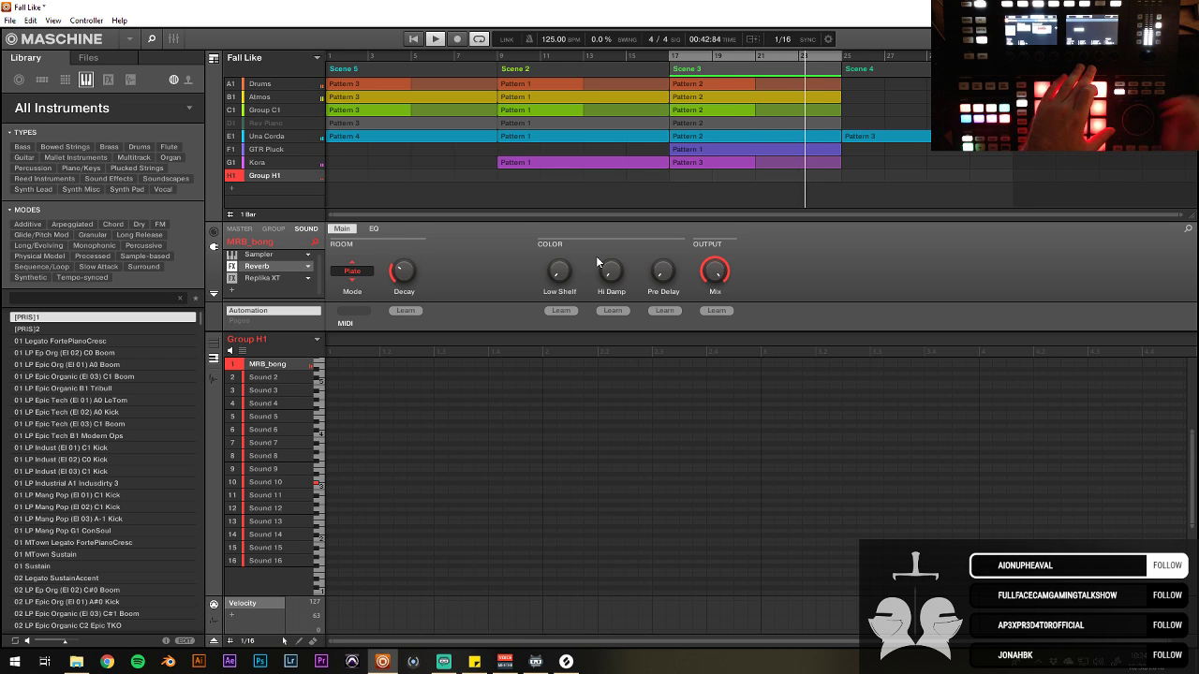
{"action": "key", "text": "space"}
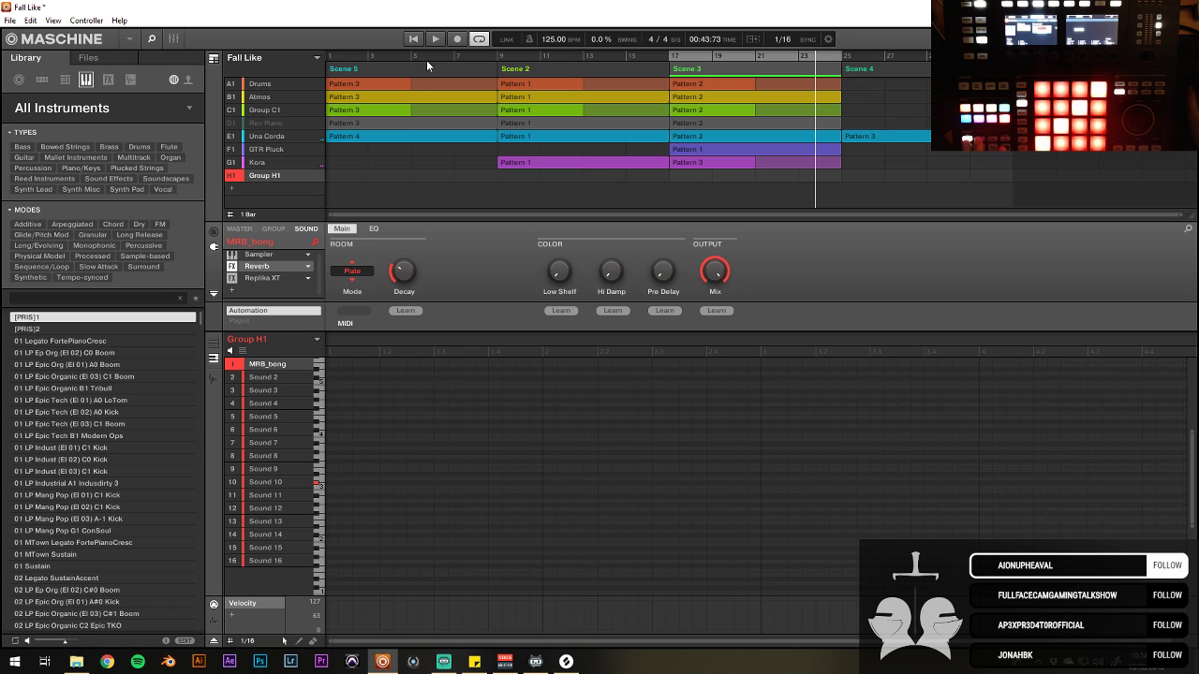
{"action": "key", "text": "space"}
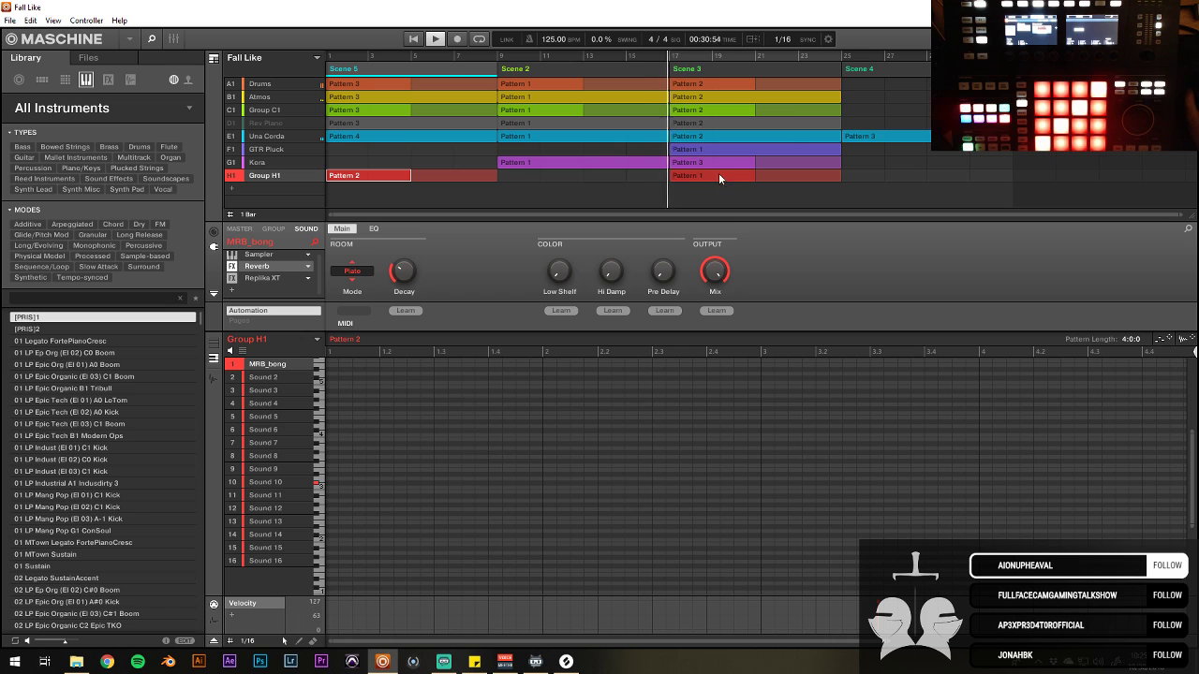
Step: Extend Scene 5's drum pattern to eight bars, copying its kick notes into bars 5 to 8
{"action": "left_click", "coordinate": [384, 85]}
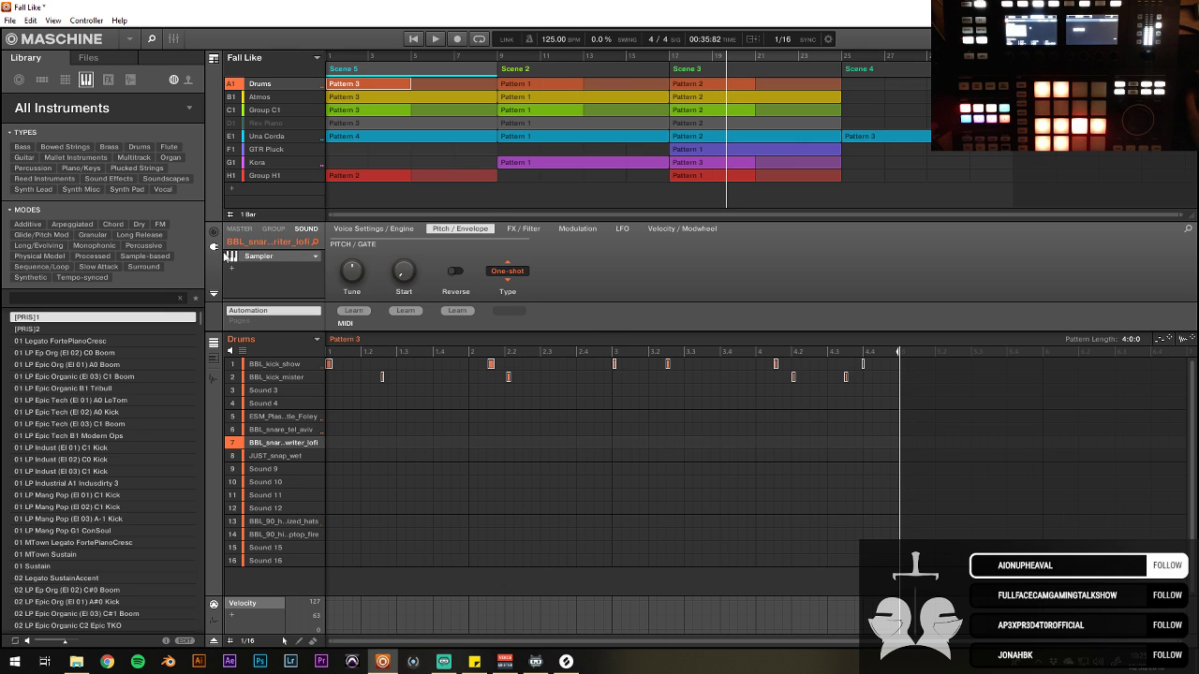
{"action": "left_click_drag", "start_coordinate": [873, 369], "coordinate": [899, 369]}
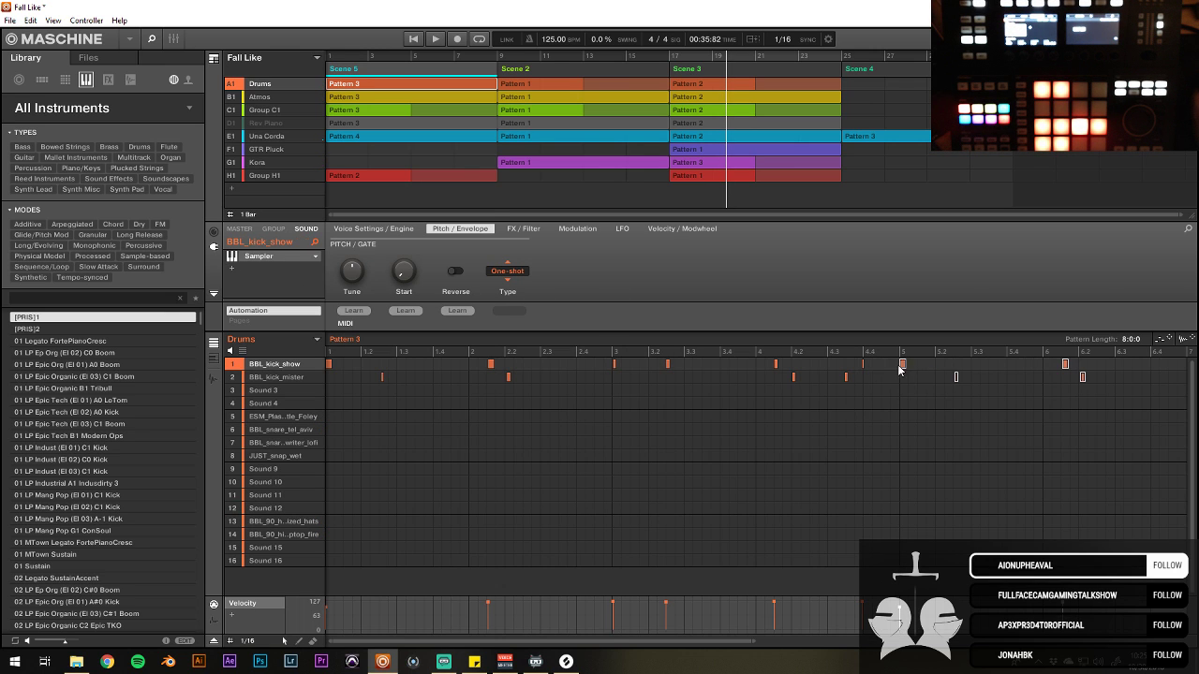
{"action": "left_click_drag", "start_coordinate": [700, 635], "coordinate": [700, 655]}
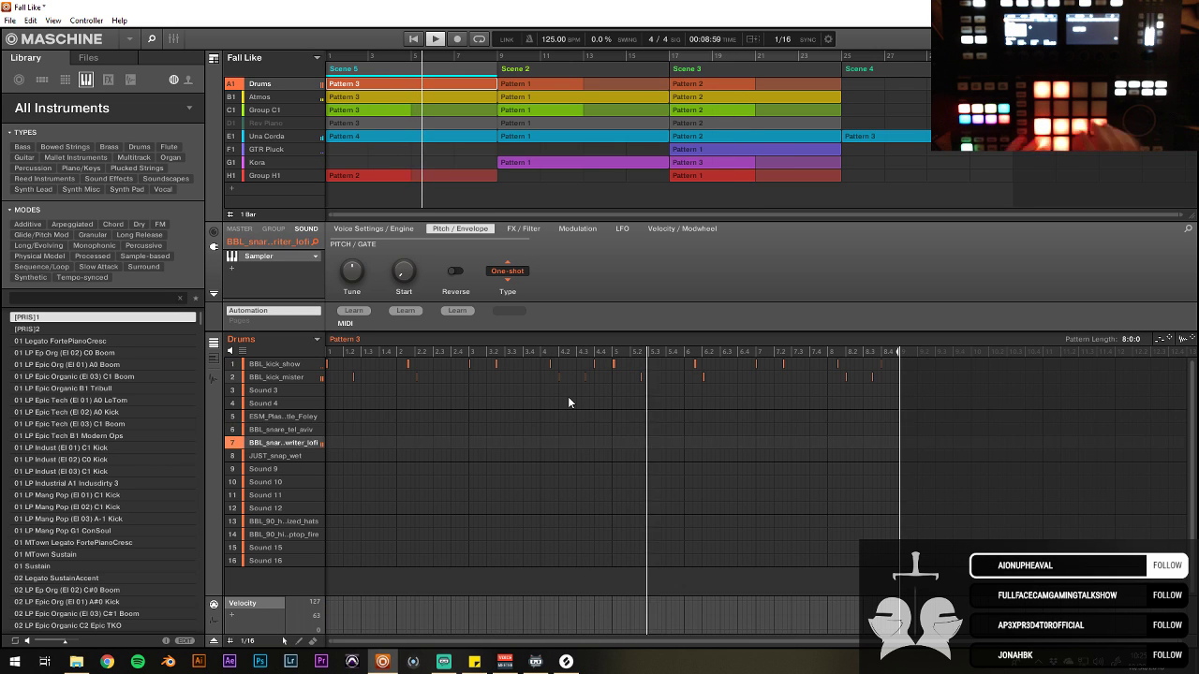
Step: Load the Splice samples MRB_shuck, MRB_phone_camera_2 and MRB_bike_pedal_texture onto Drums sounds 9, 11 and 12
{"action": "left_click", "coordinate": [566, 661]}
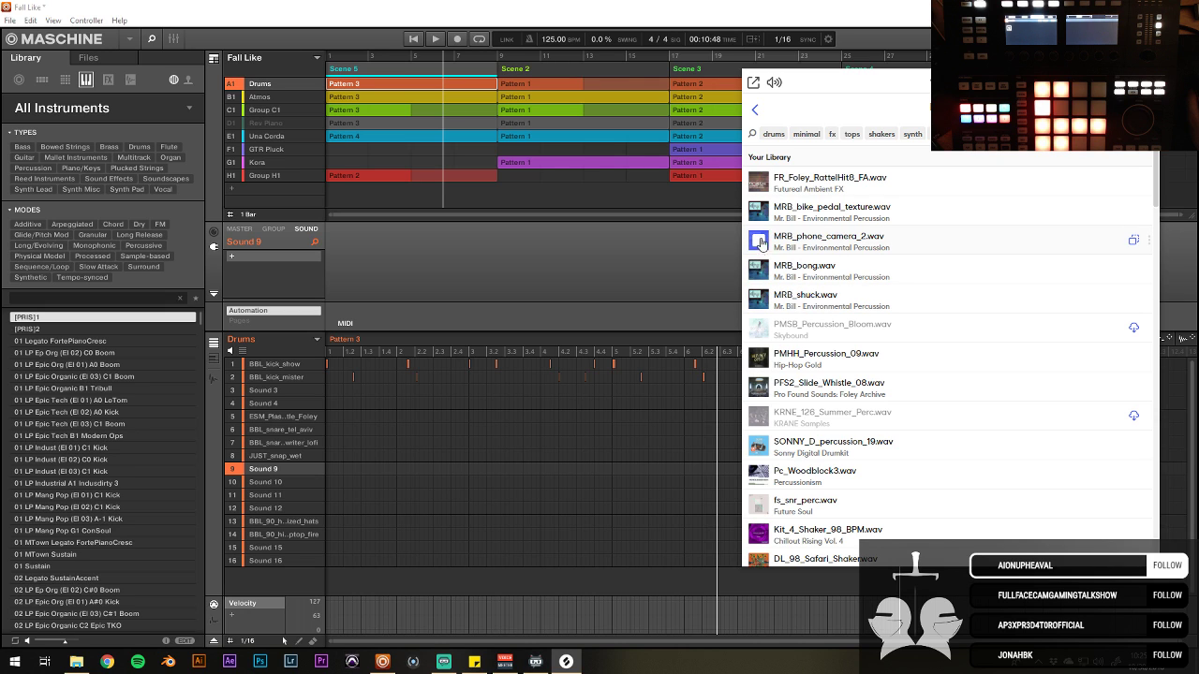
{"action": "left_click_drag", "start_coordinate": [837, 301], "coordinate": [306, 469]}
{"action": "left_click_drag", "start_coordinate": [794, 240], "coordinate": [707, 272]}
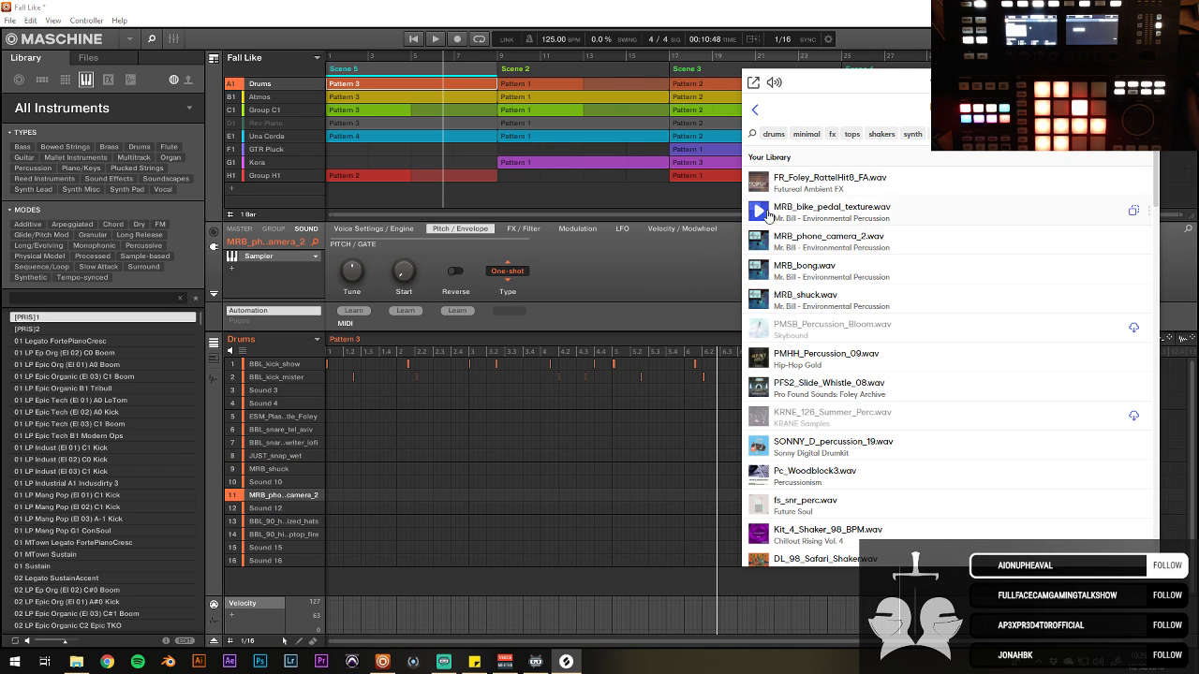
{"action": "left_click_drag", "start_coordinate": [870, 211], "coordinate": [287, 508]}
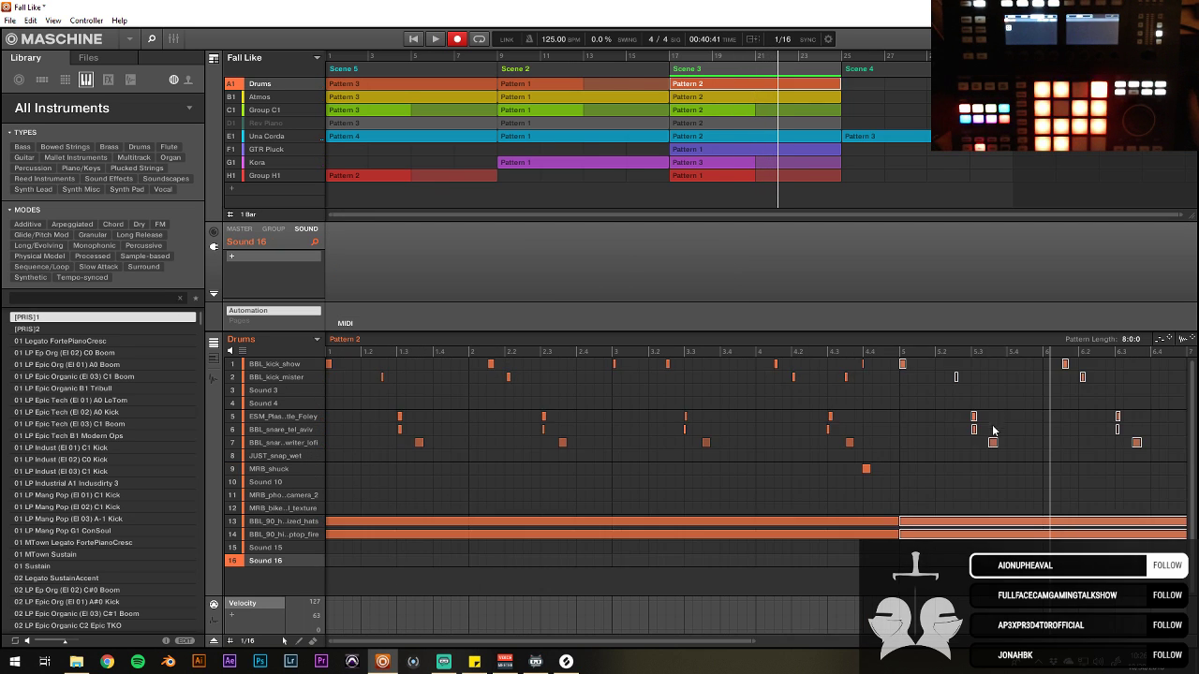
Step: Delete the MRB_shuck note at the end of bar 4 in Scene 3's drum pattern
{"action": "left_click", "coordinate": [859, 469]}
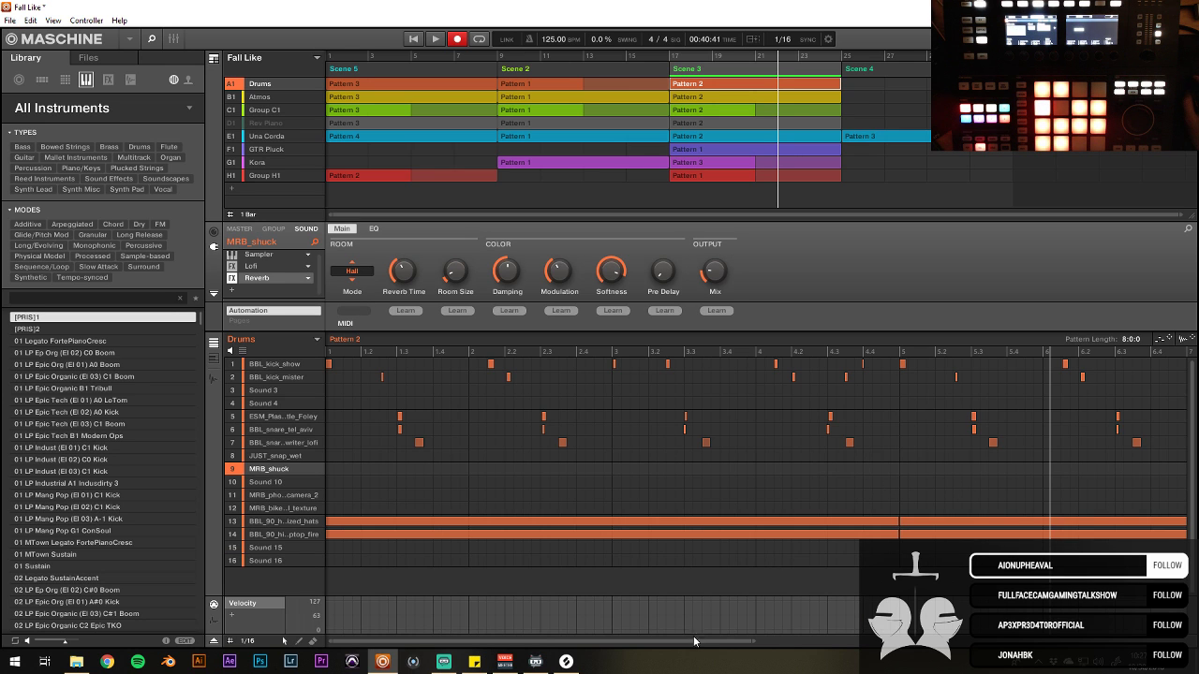
{"action": "left_click_drag", "start_coordinate": [694, 641], "coordinate": [694, 646]}
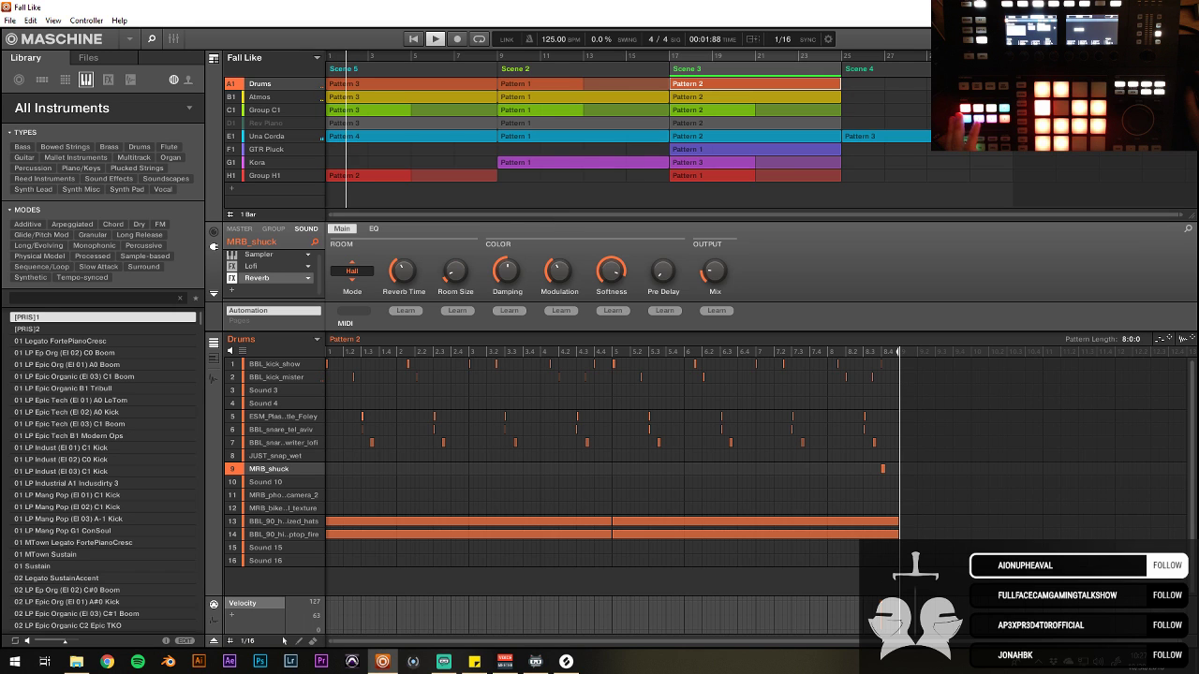
Step: Rename the MRB_bong group as Bing
{"action": "left_click", "coordinate": [309, 175]}
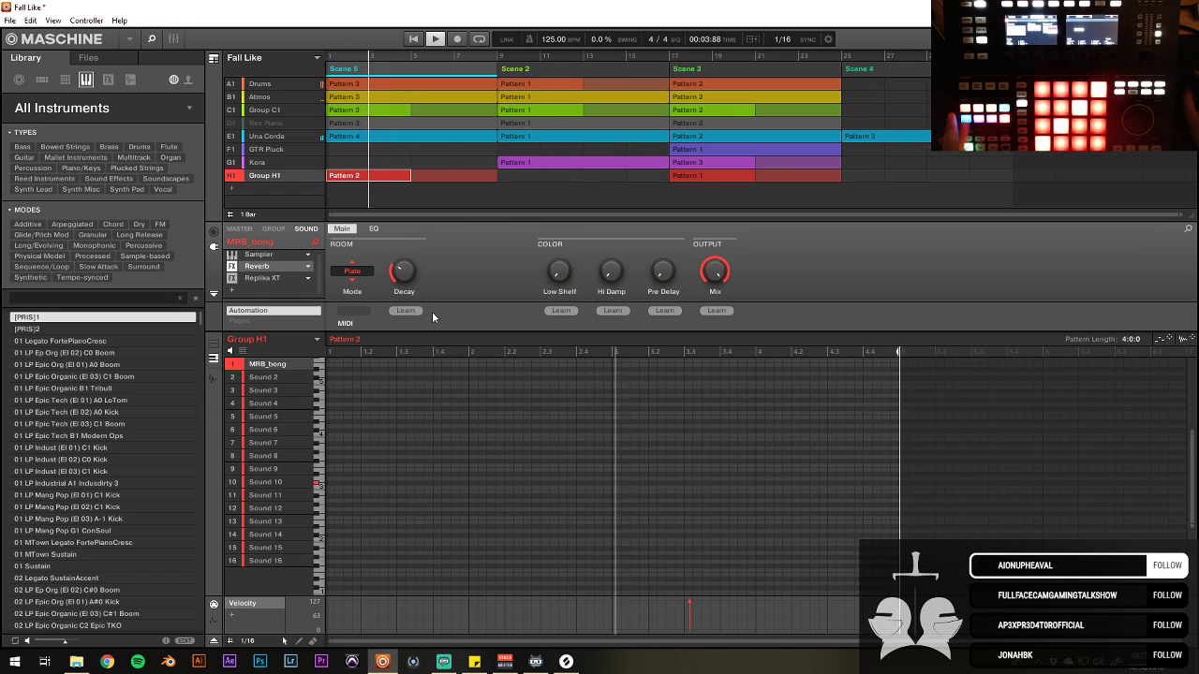
{"action": "double_click", "coordinate": [263, 176]}
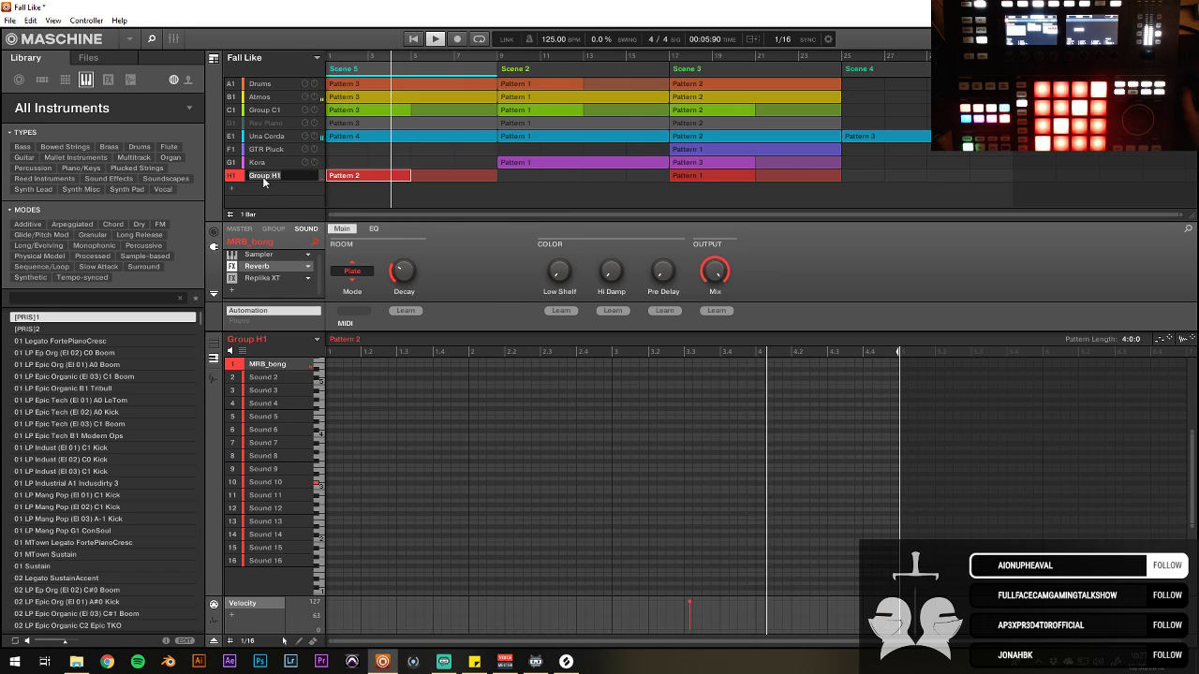
{"action": "type", "text": "Bing"}
{"action": "key", "text": "Return"}
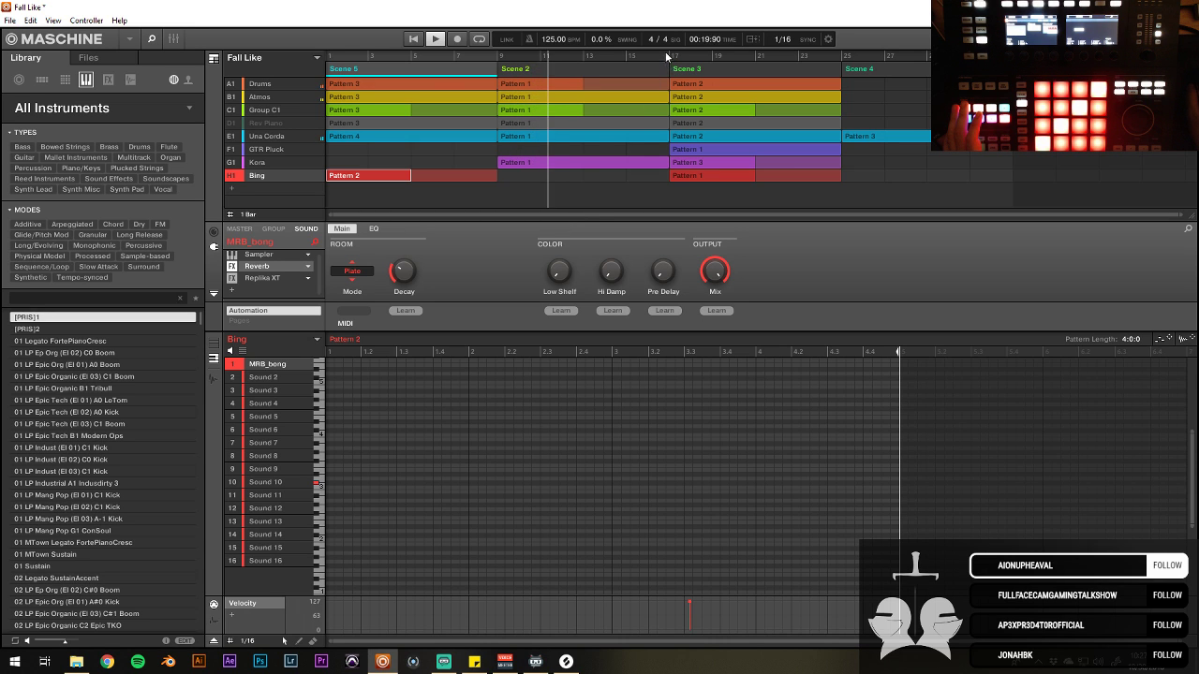
Step: Display all eight bars of Scene 2's Una Corda pattern
{"action": "left_click", "coordinate": [580, 136]}
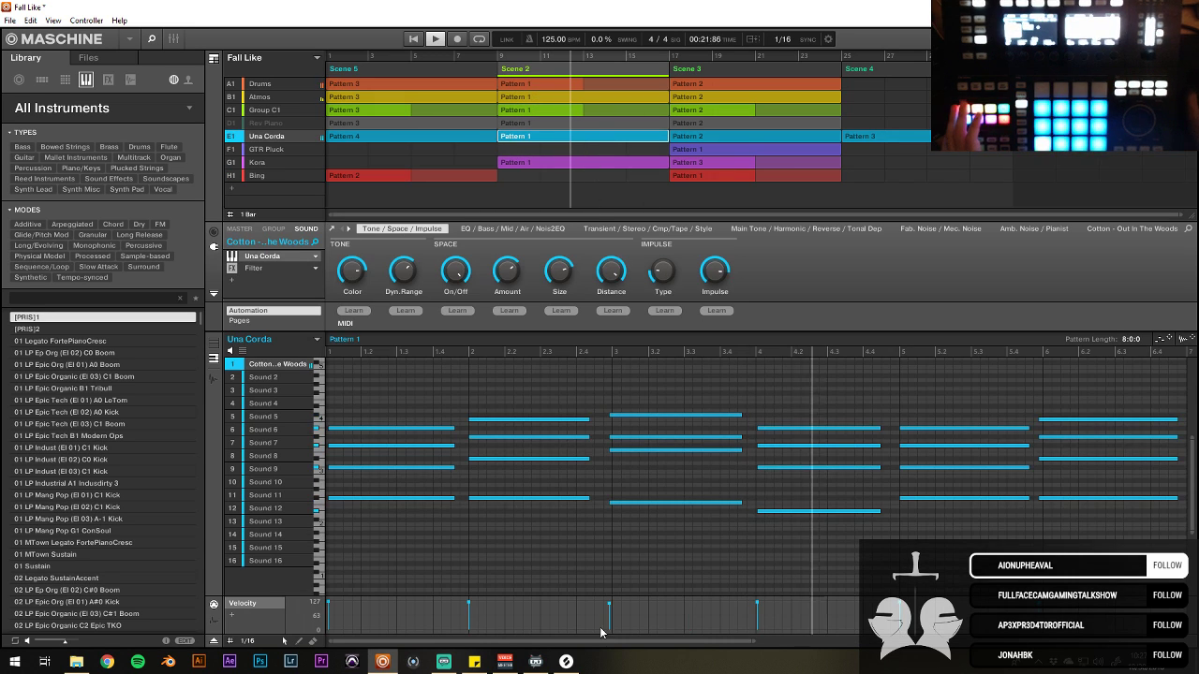
{"action": "left_click_drag", "start_coordinate": [600, 637], "coordinate": [700, 545]}
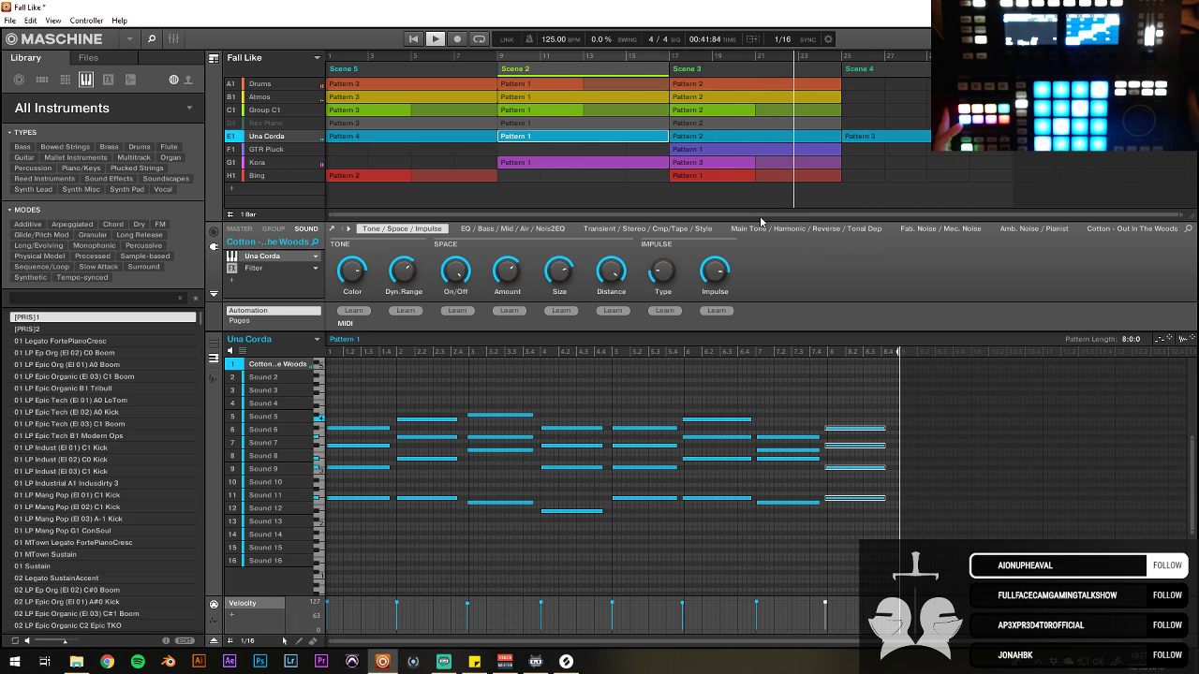
Step: Play back the last bars of Scene 3's drum pattern while auditioning percussion sounds for the ending
{"action": "left_click", "coordinate": [750, 86]}
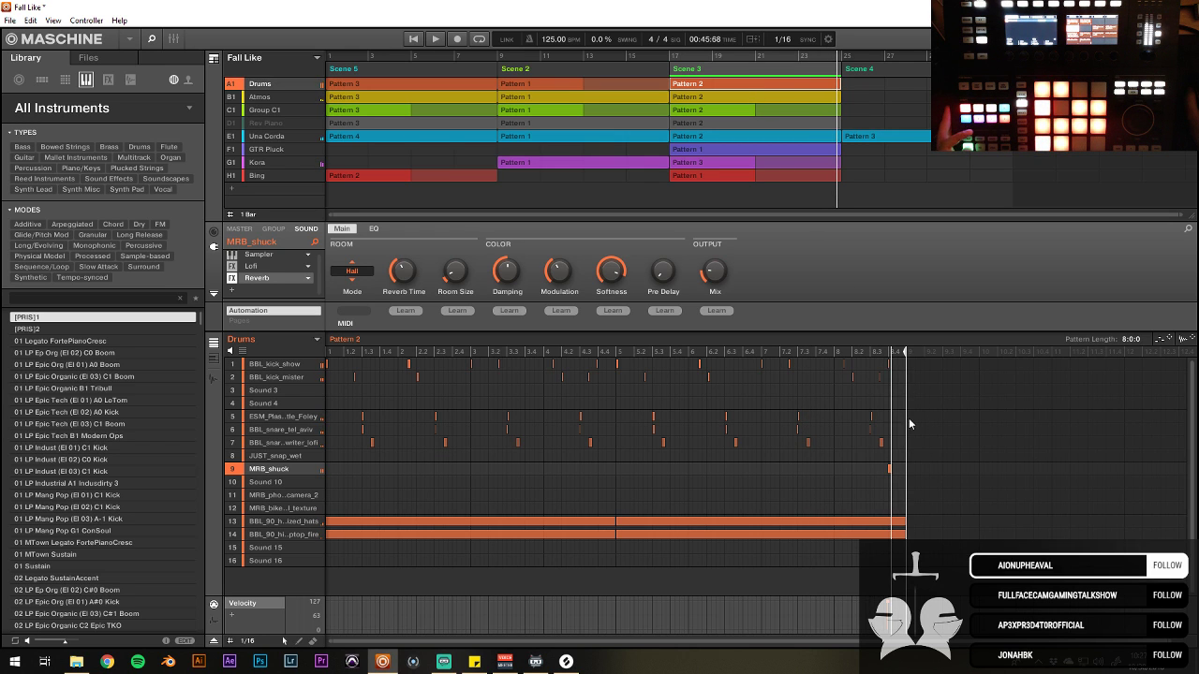
{"action": "left_click", "coordinate": [831, 354]}
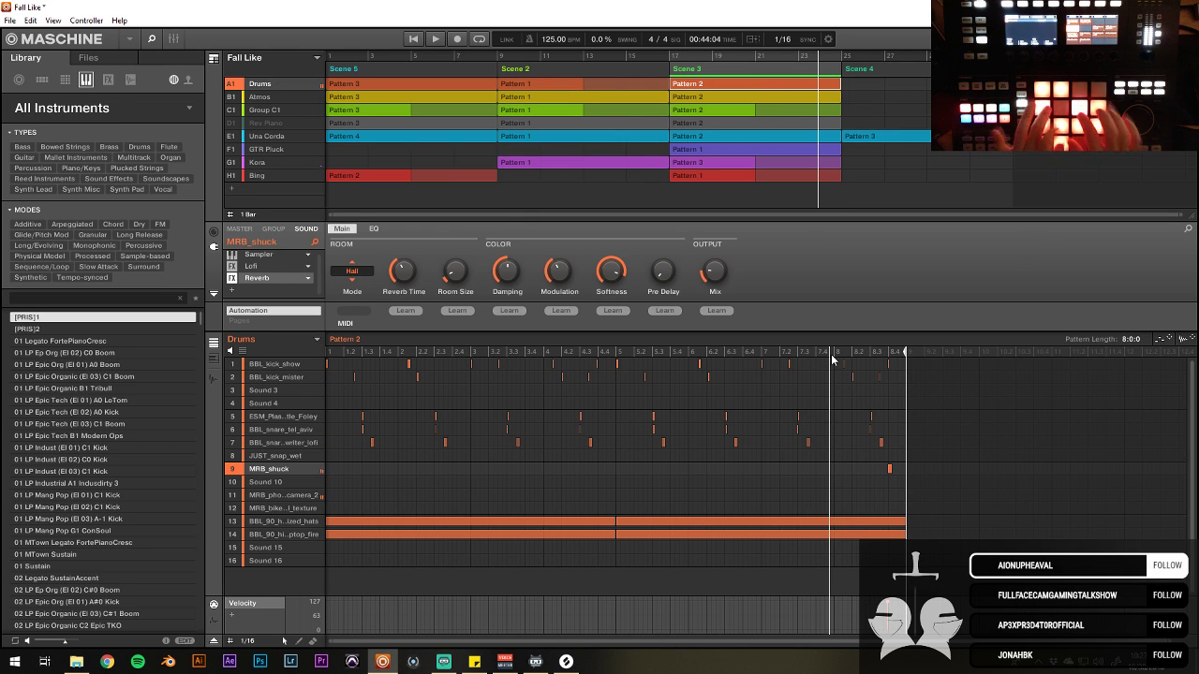
{"action": "left_click", "coordinate": [809, 354]}
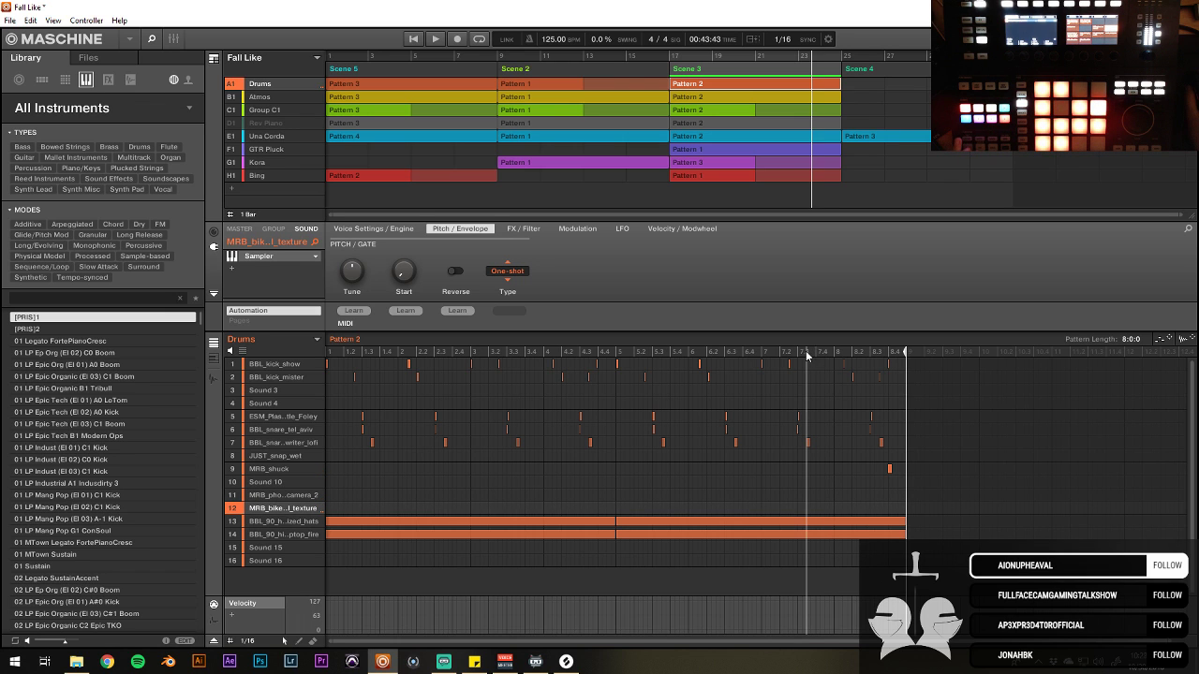
{"action": "left_click", "coordinate": [790, 354]}
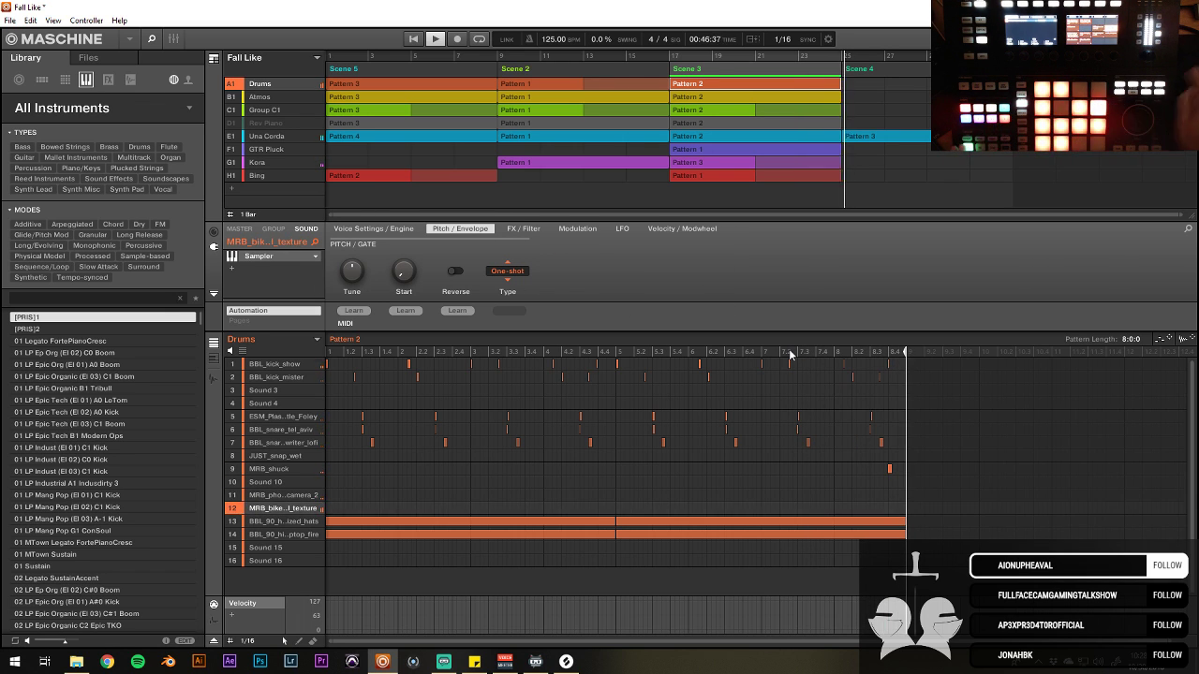
{"action": "left_click", "coordinate": [789, 354]}
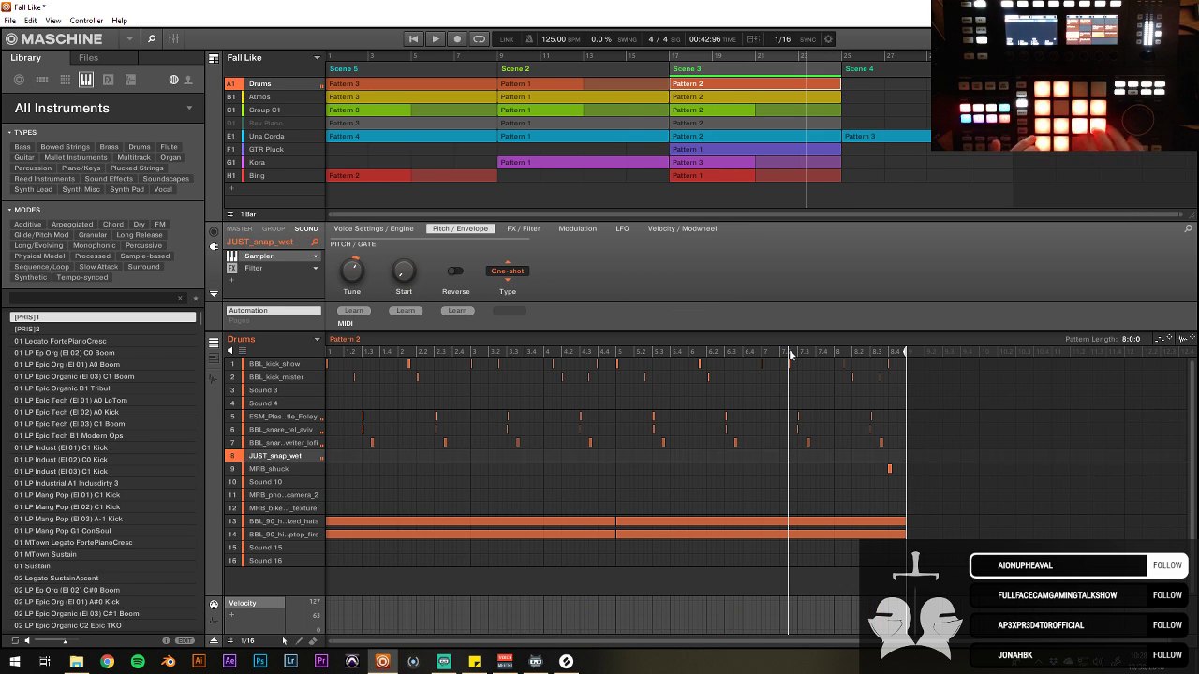
Step: Rework the bar 8 fill in Scene 3's drum pattern with BBL_snare_tel_aviv, MRB_shuck, JUST_snap_wet and BBL_kick_mister notes
{"action": "left_click", "coordinate": [881, 444]}
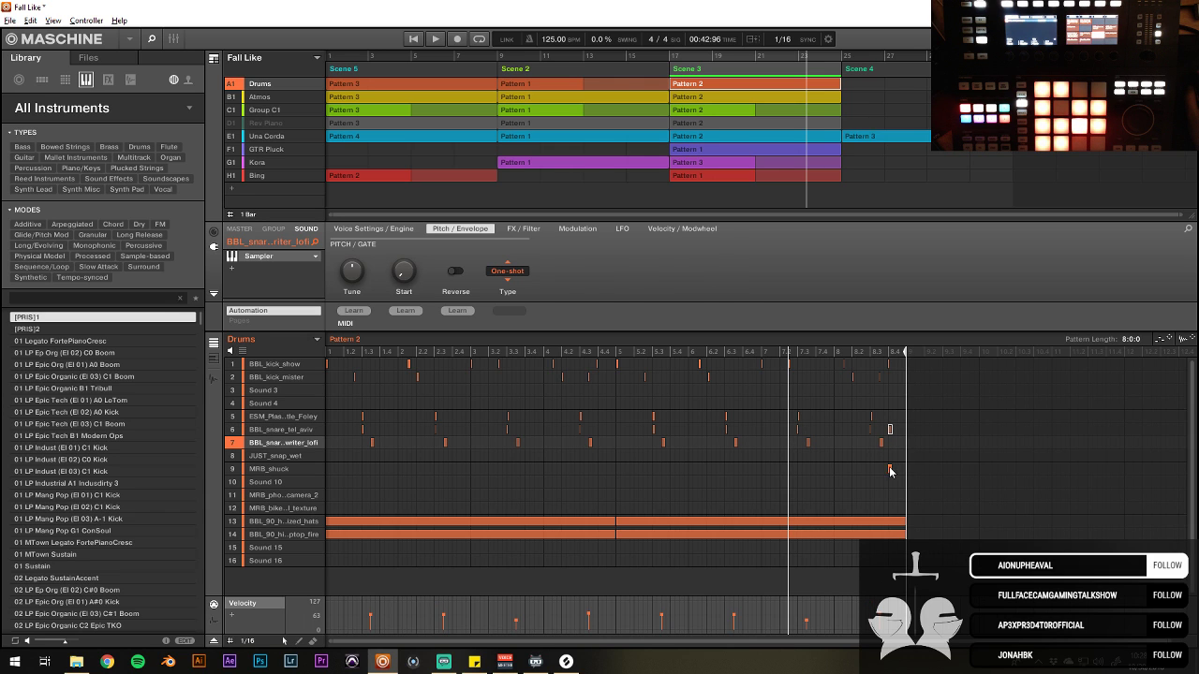
{"action": "left_click", "coordinate": [898, 469]}
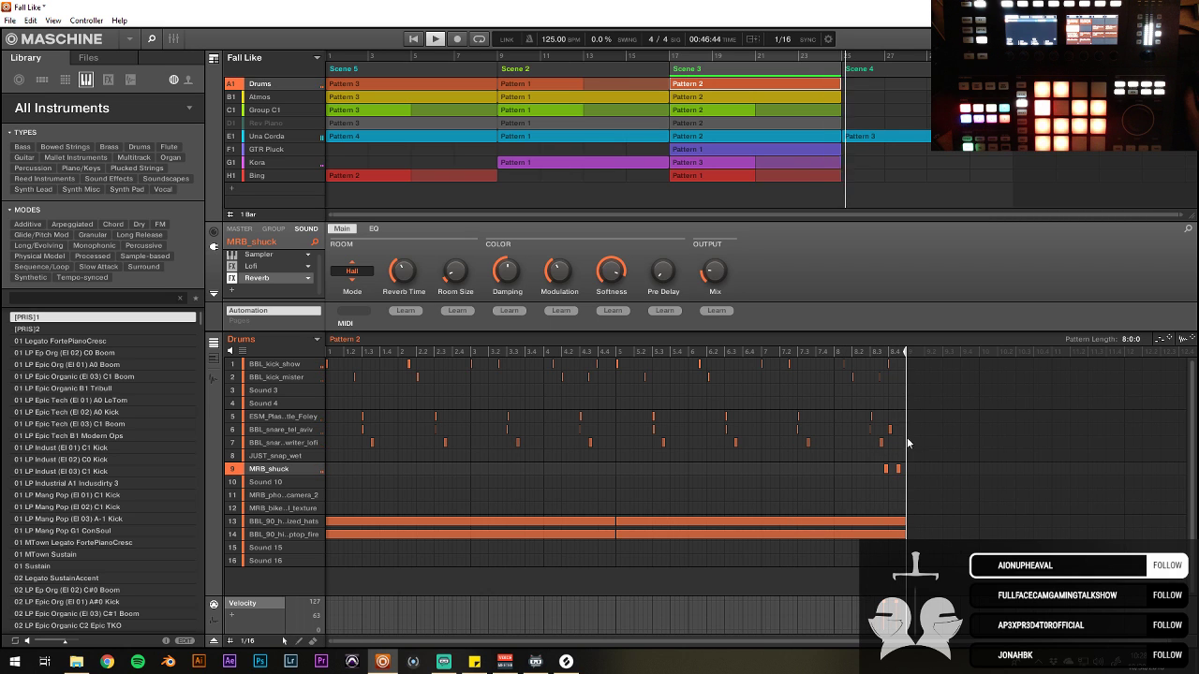
{"action": "key", "text": "space"}
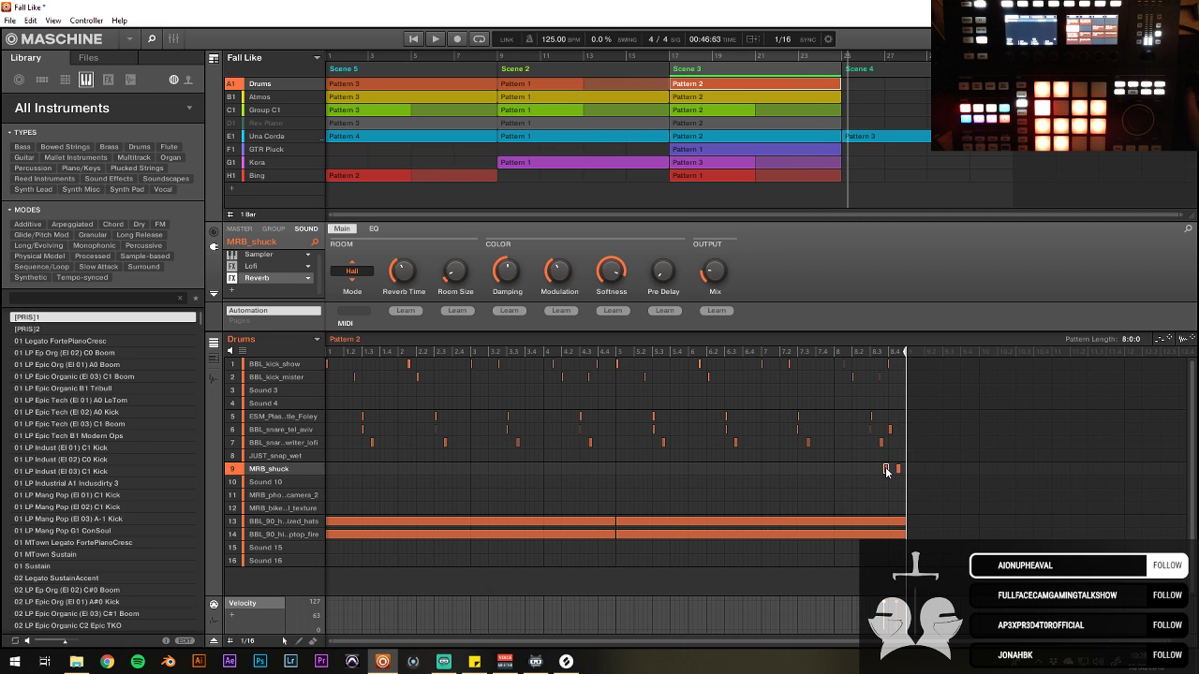
{"action": "left_click", "coordinate": [823, 353]}
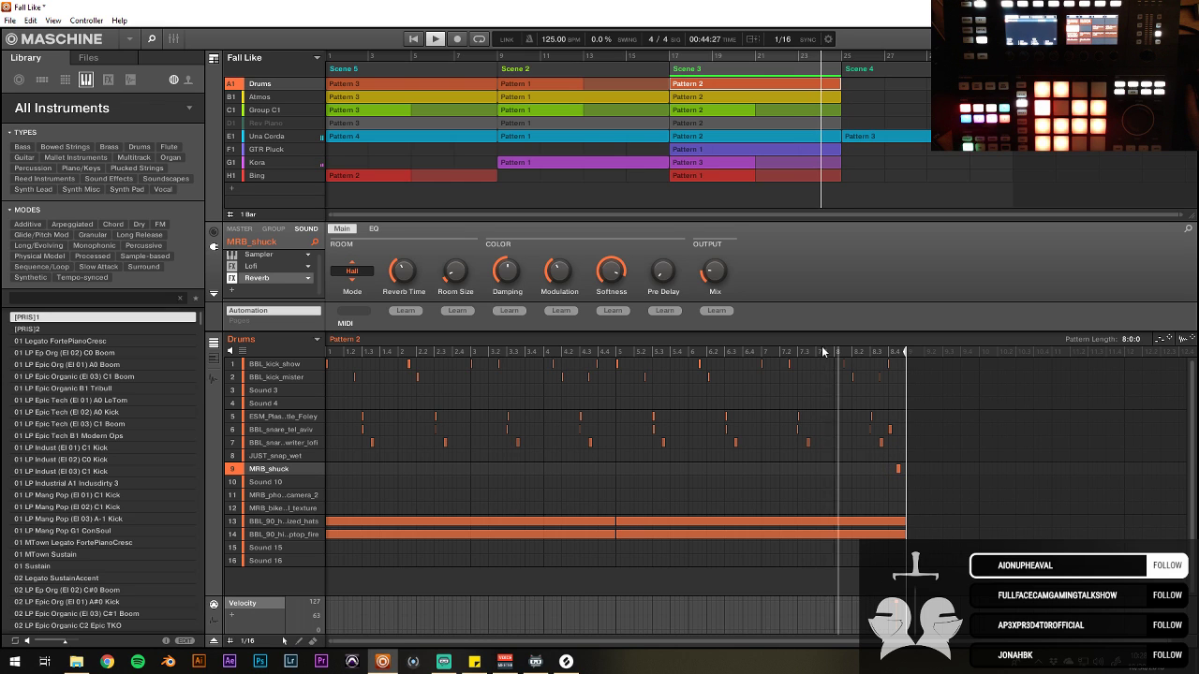
{"action": "left_click", "coordinate": [882, 444]}
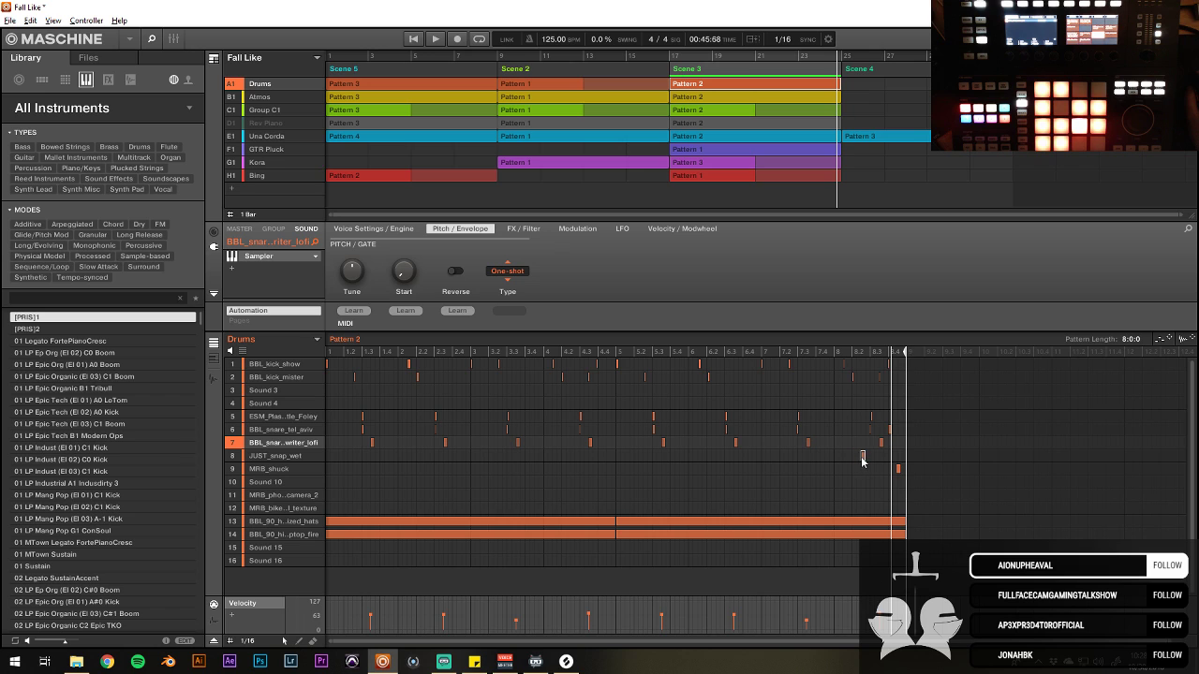
{"action": "left_click", "coordinate": [833, 378]}
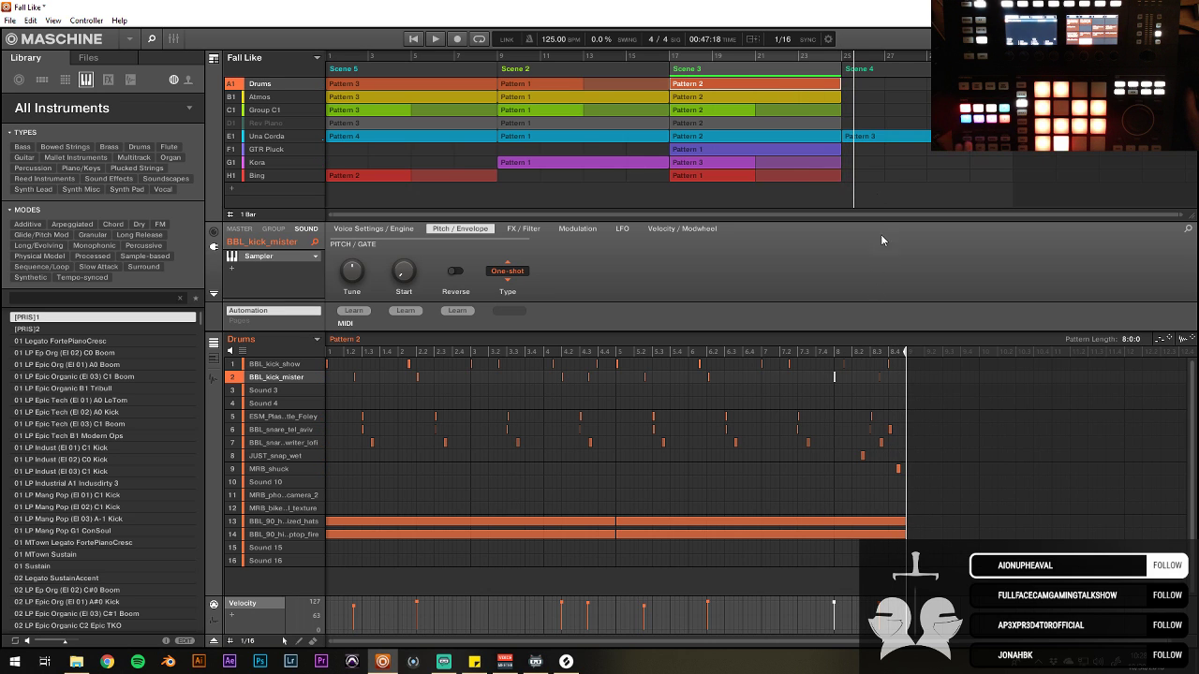
Step: Delete all the notes in Scene 4's Una Corda pattern
{"action": "left_click", "coordinate": [862, 71]}
{"action": "key", "text": "space"}
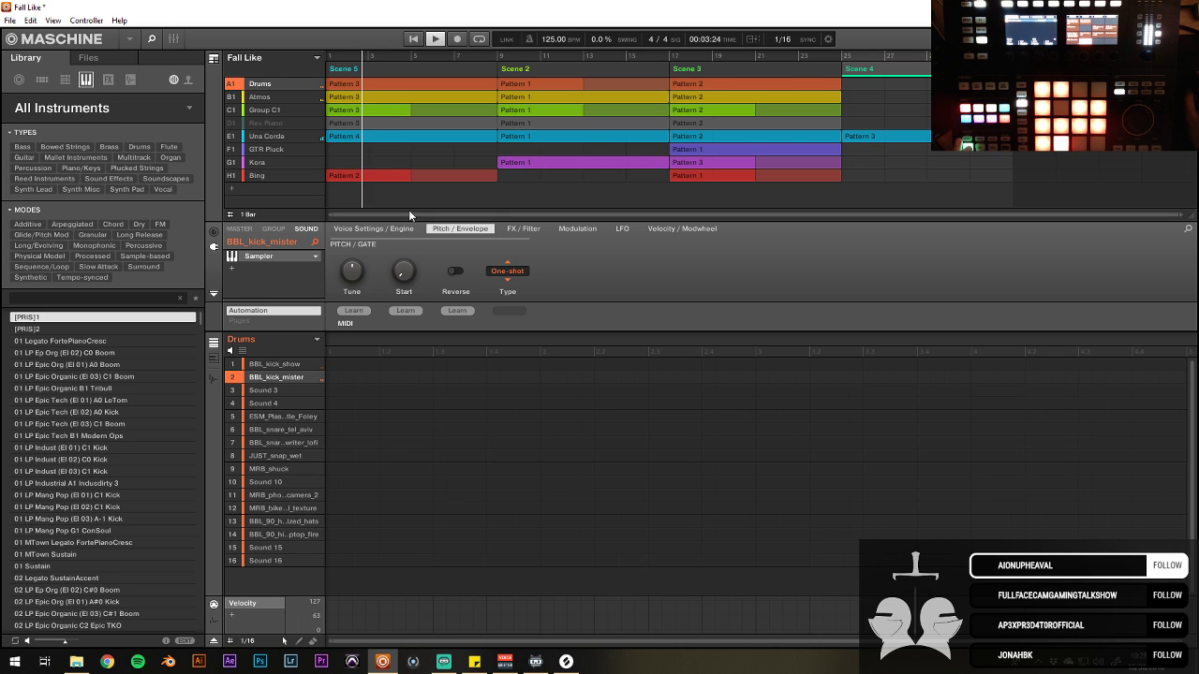
{"action": "left_click_drag", "start_coordinate": [819, 214], "coordinate": [818, 241]}
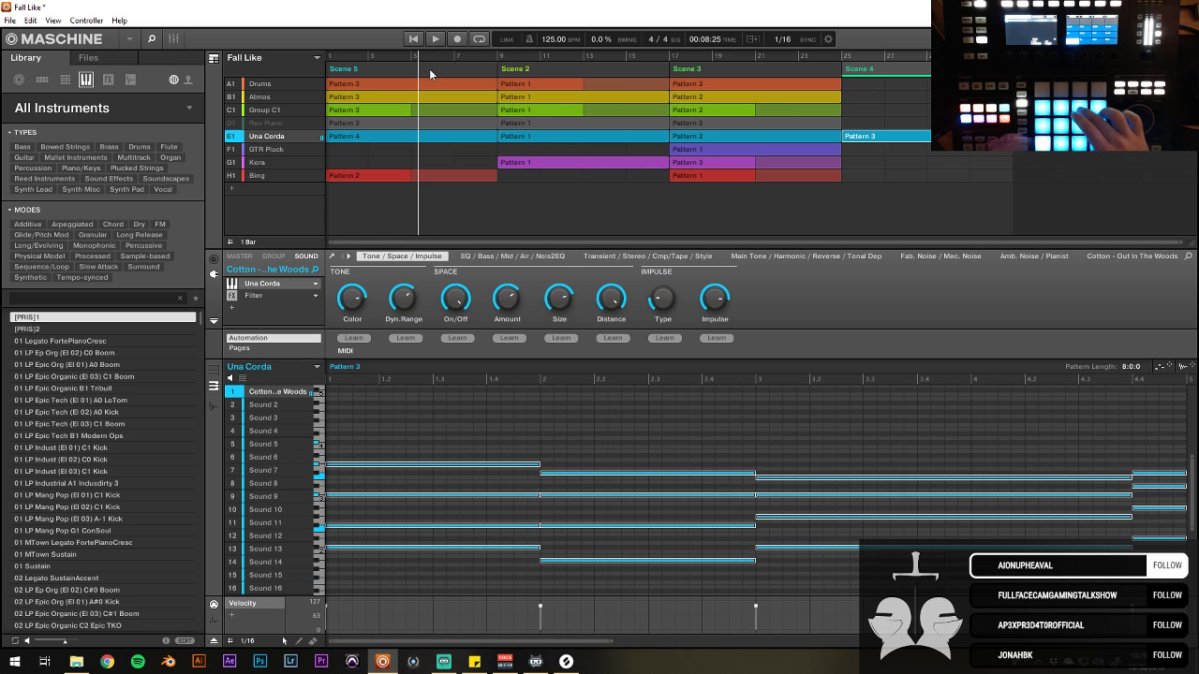
{"action": "key", "text": "space"}
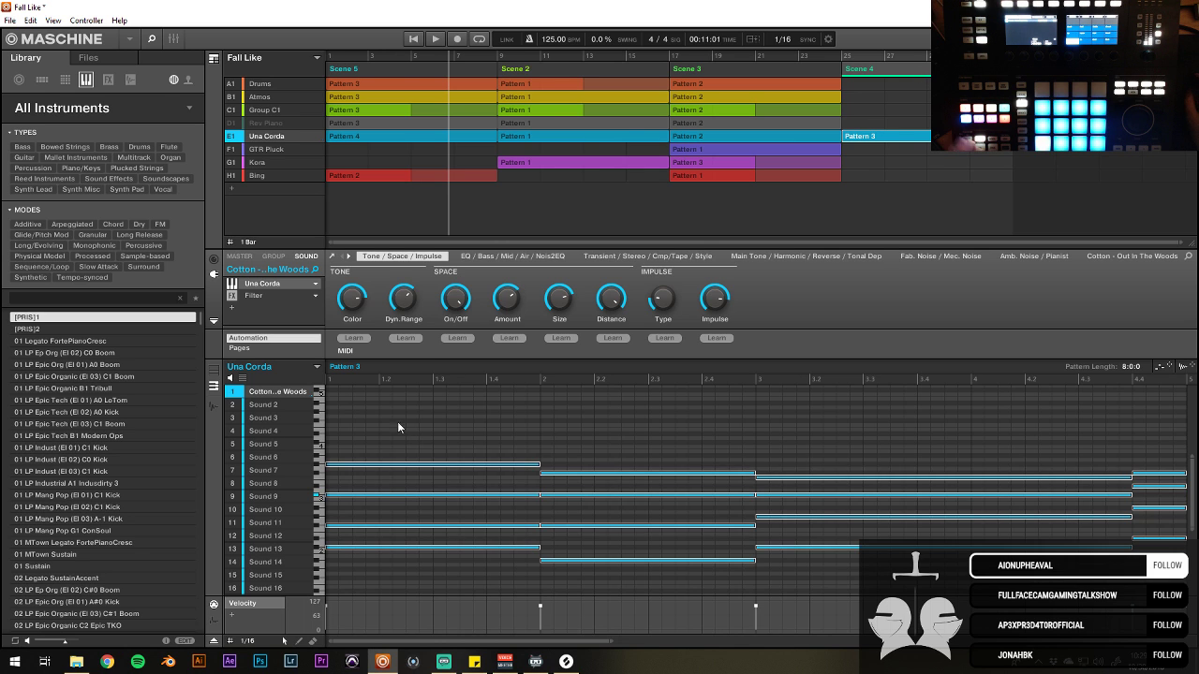
{"action": "left_click_drag", "start_coordinate": [397, 427], "coordinate": [1185, 573]}
{"action": "key", "text": "Delete"}
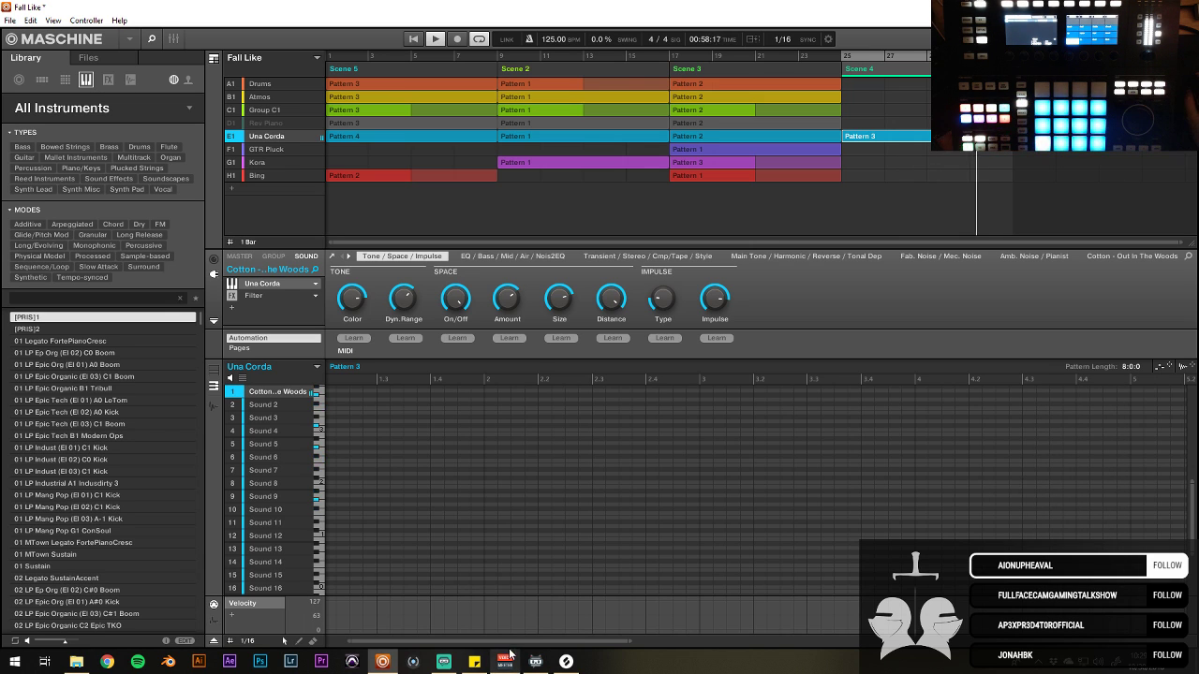
{"action": "scroll", "coordinate": [796, 384], "scroll_direction": "down", "scroll_amount": 2}
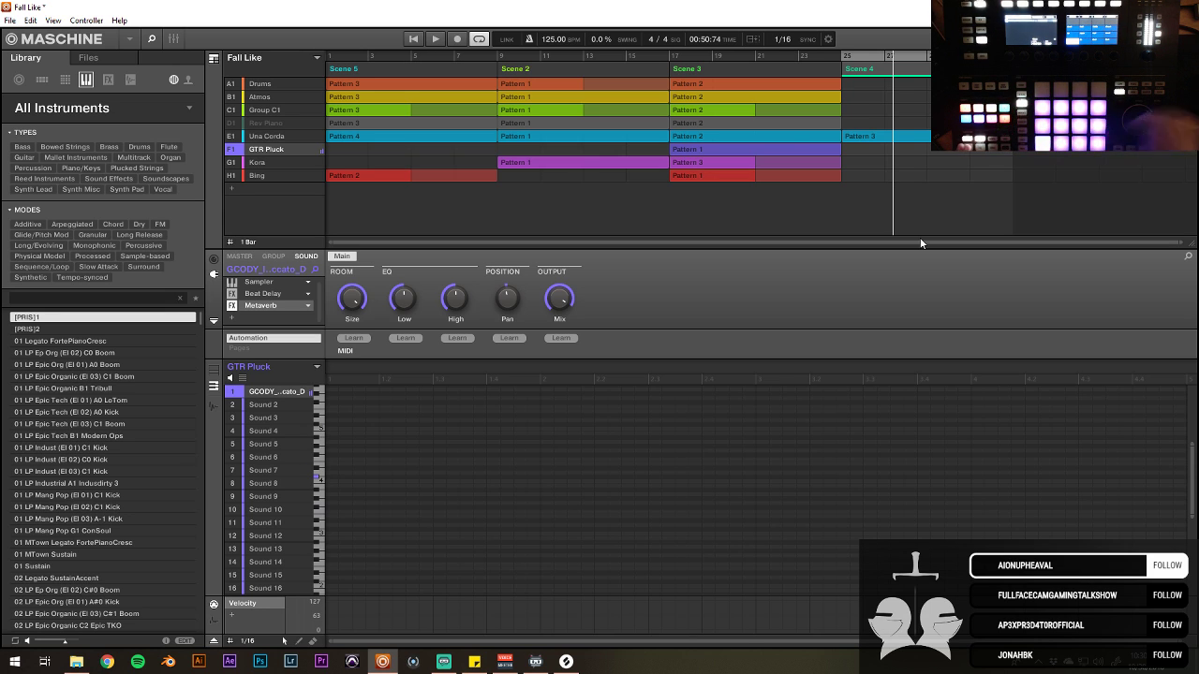
{"action": "key", "text": "space"}
{"action": "left_click", "coordinate": [913, 221]}
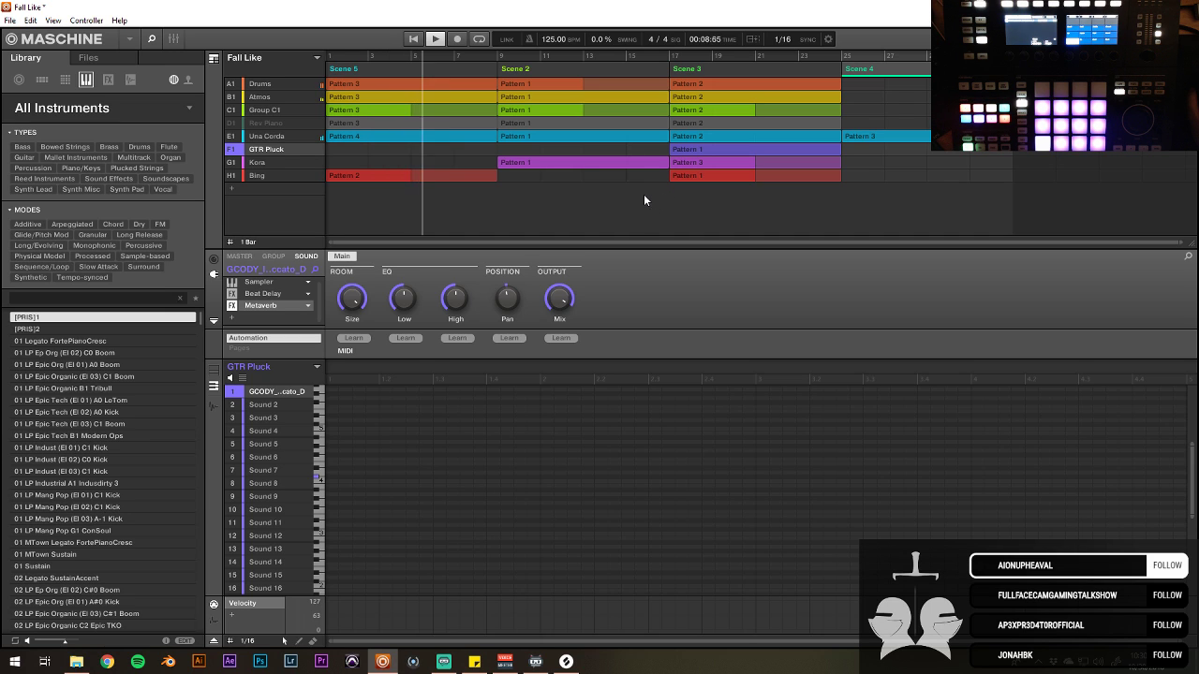
Step: Unmute the Rev Piano group and remove the notes from its Scene 5 pattern
{"action": "left_click", "coordinate": [236, 125]}
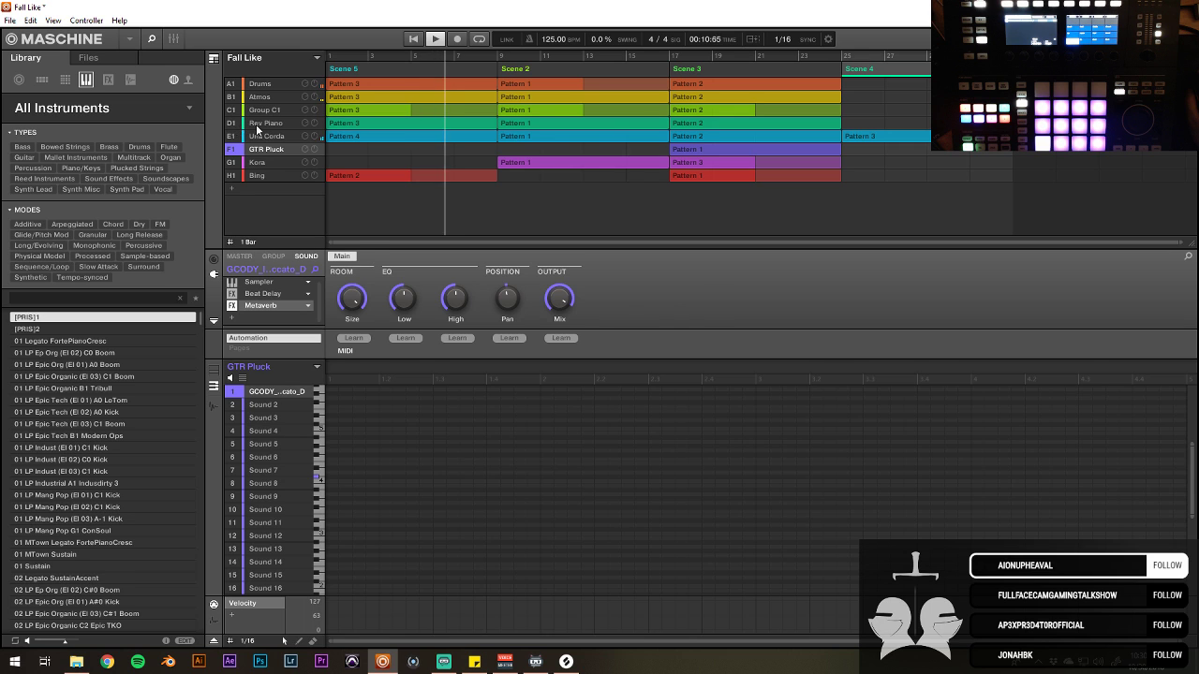
{"action": "left_click", "coordinate": [262, 123]}
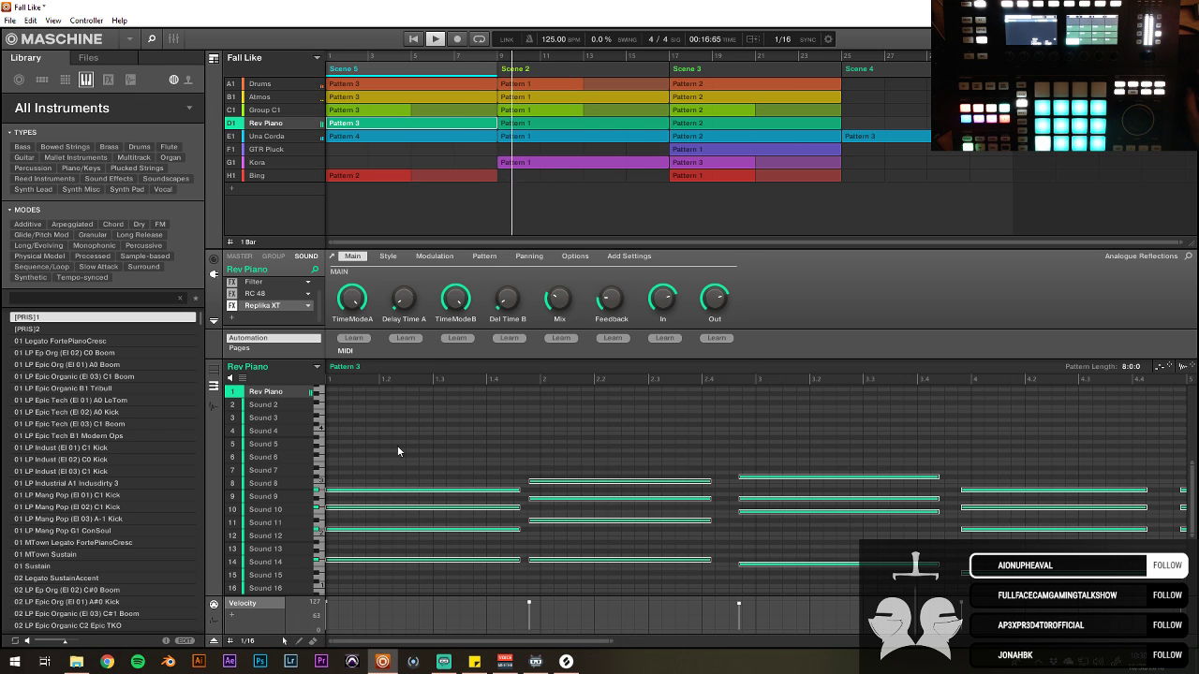
{"action": "scroll", "coordinate": [431, 622], "scroll_direction": "down", "scroll_amount": 3}
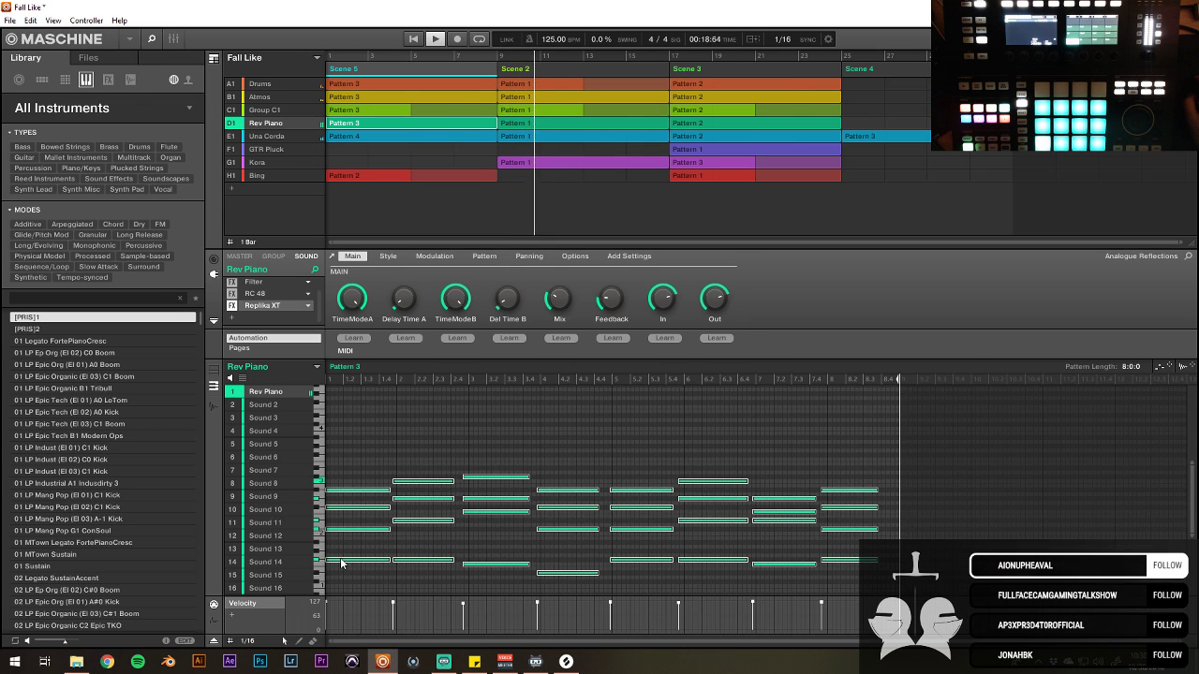
{"action": "scroll", "coordinate": [337, 557], "scroll_direction": "down", "scroll_amount": 3}
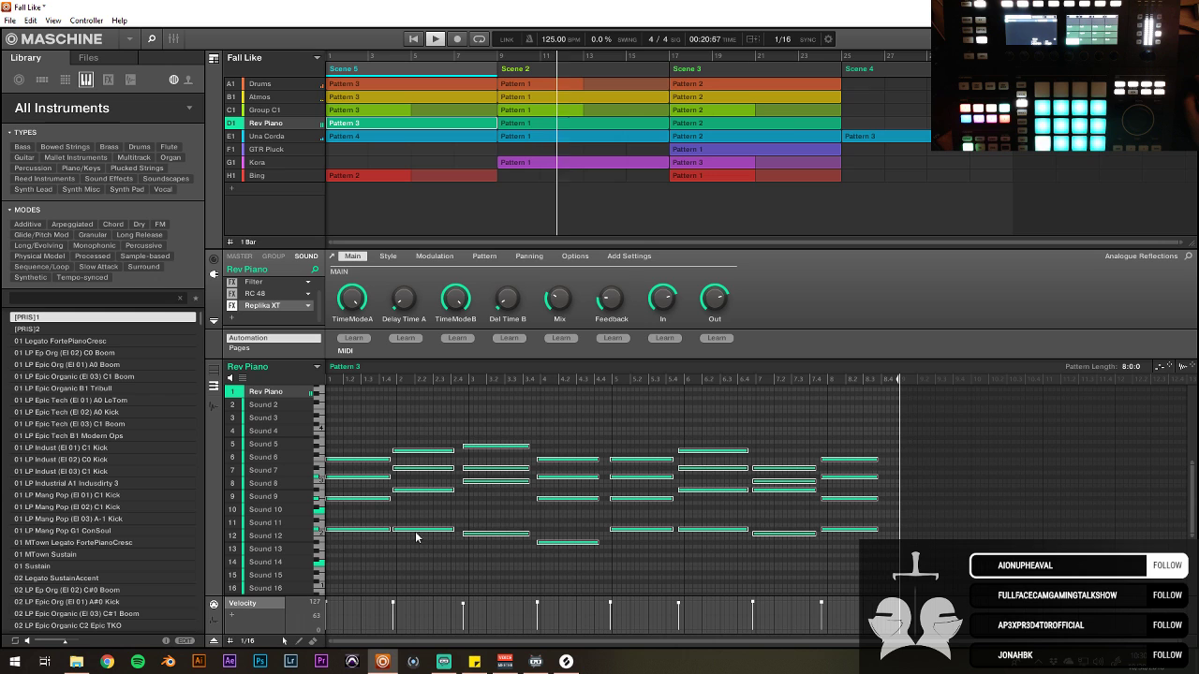
{"action": "key", "text": "ctrl+z"}
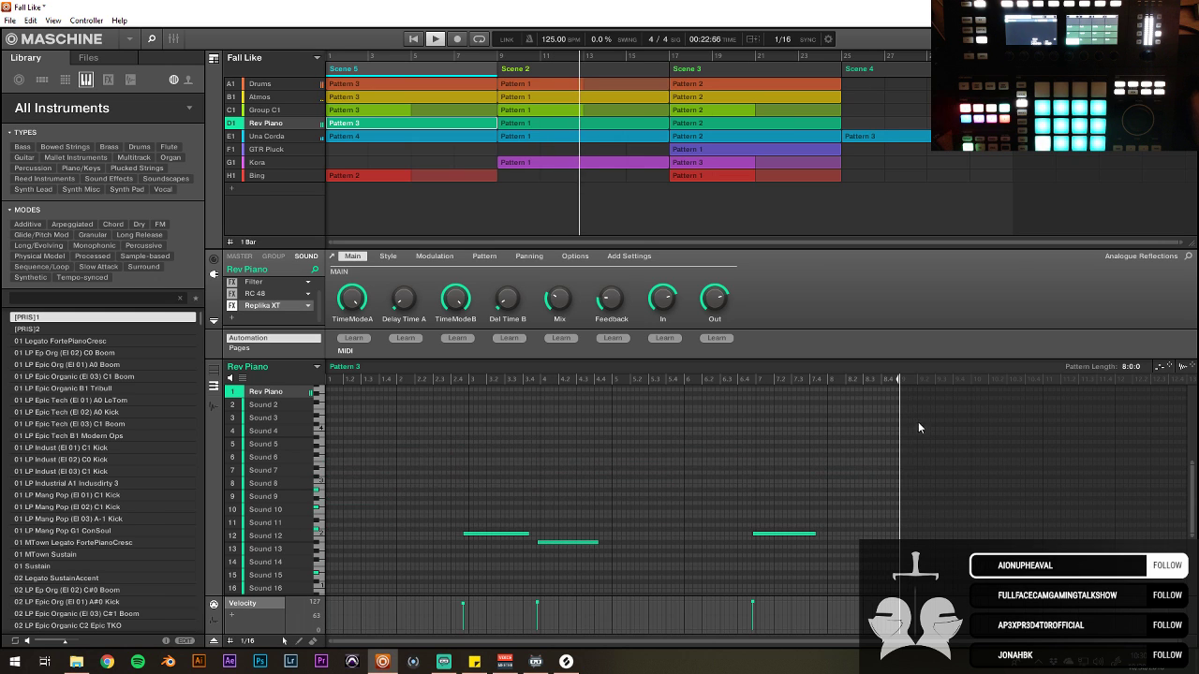
{"action": "key", "text": "ctrl+z"}
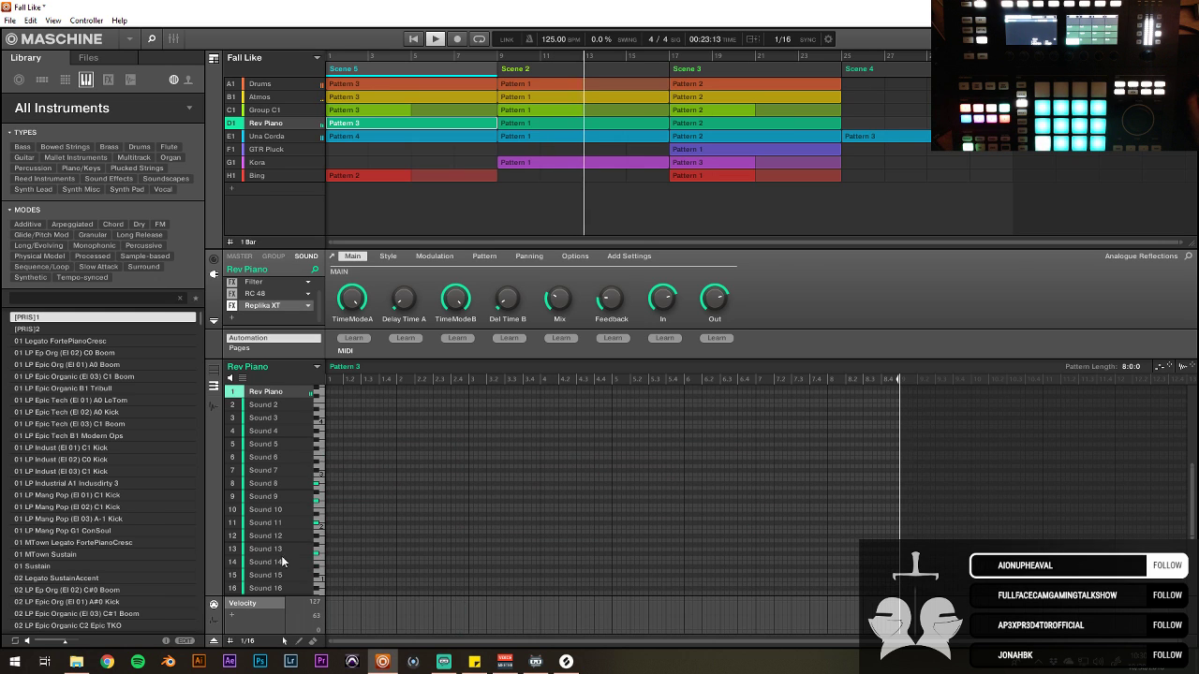
Step: Delete the Rev Piano group from the project
{"action": "right_click", "coordinate": [265, 129]}
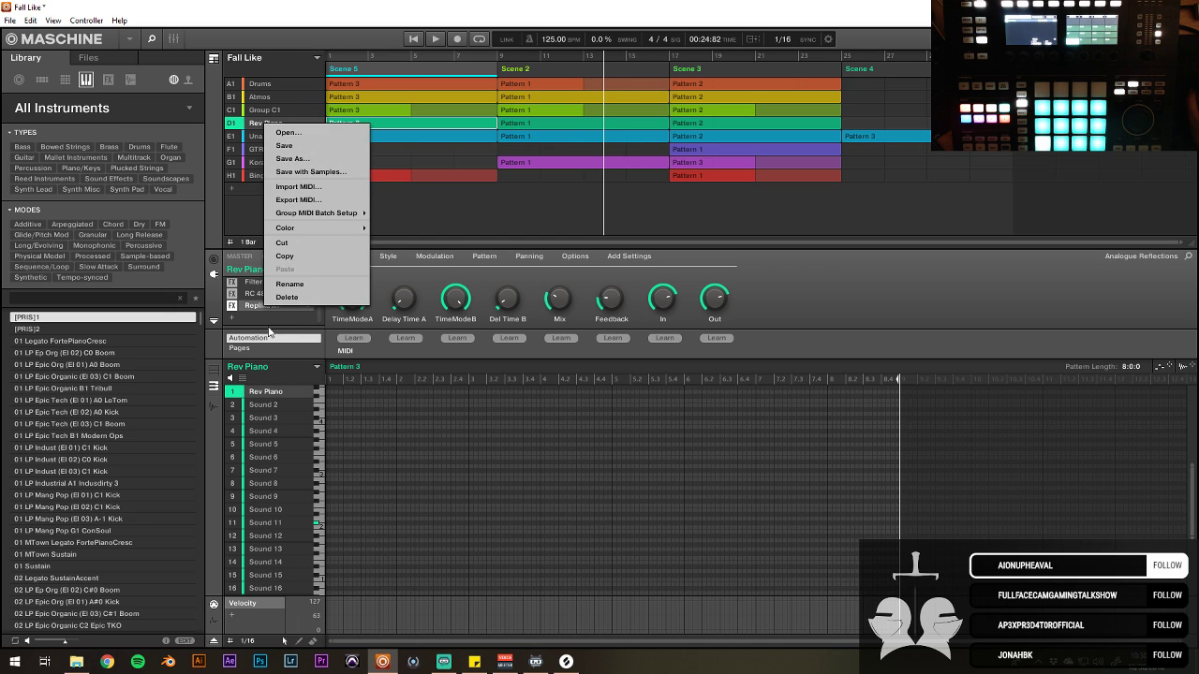
{"action": "left_click", "coordinate": [286, 306]}
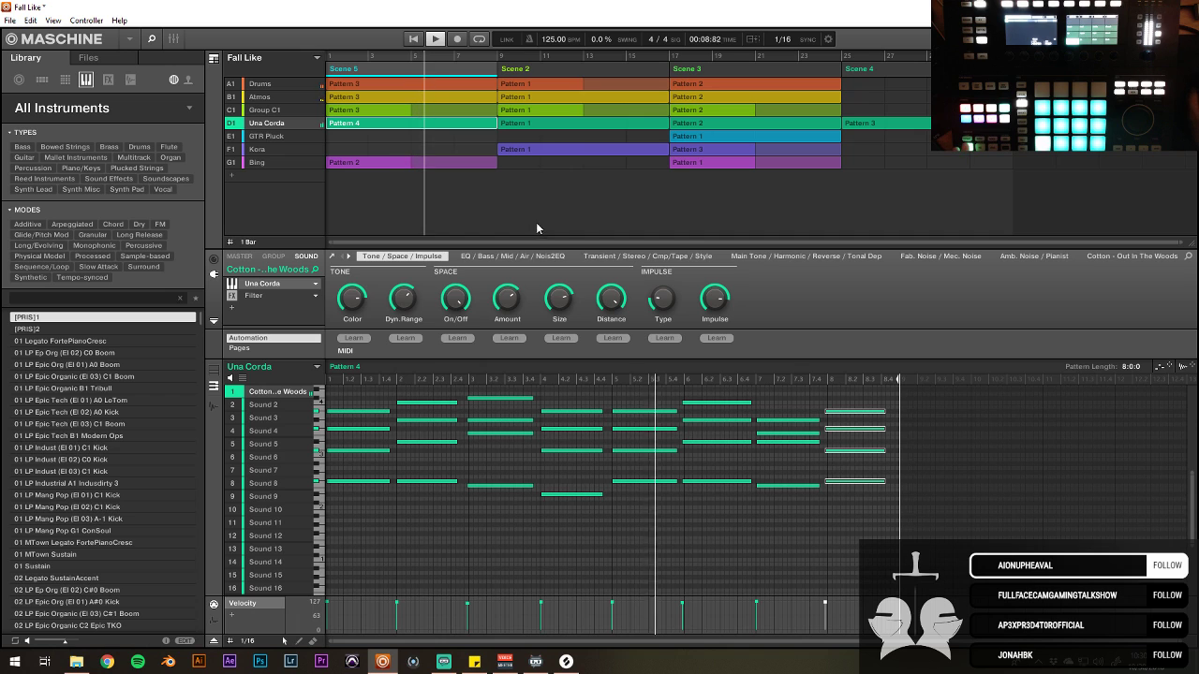
Step: Duplicate Scene 5 and make the copy that follows it unique
{"action": "right_click", "coordinate": [403, 74]}
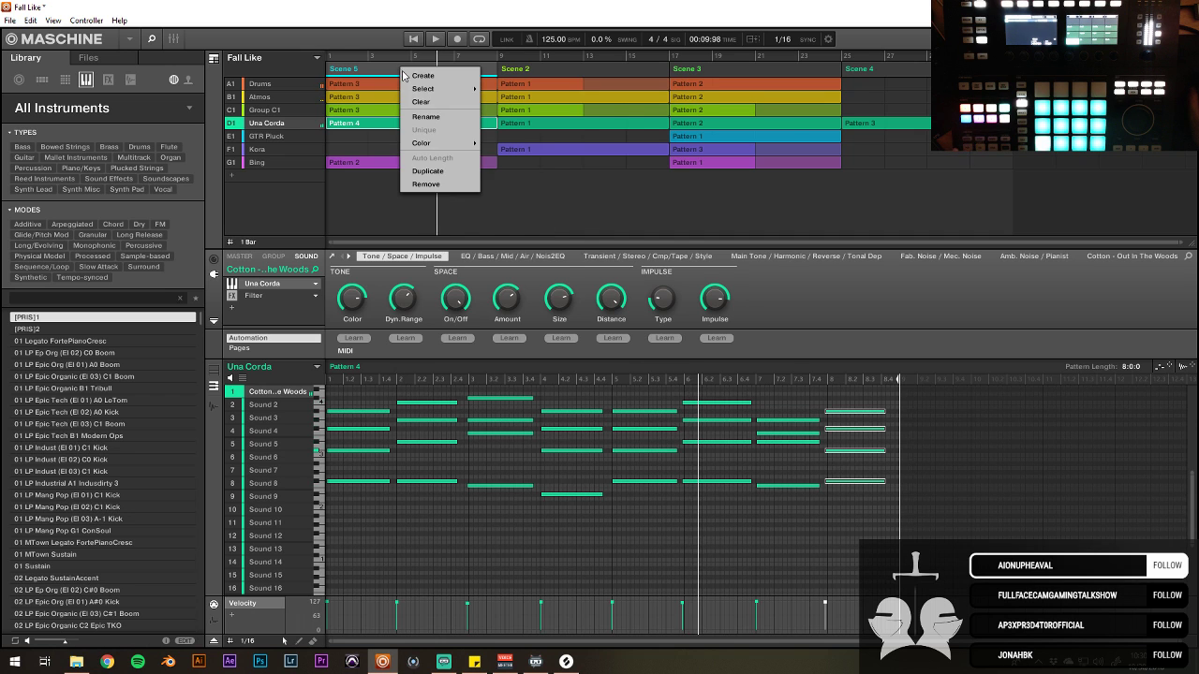
{"action": "left_click", "coordinate": [427, 170]}
{"action": "right_click", "coordinate": [520, 75]}
{"action": "left_click", "coordinate": [548, 138]}
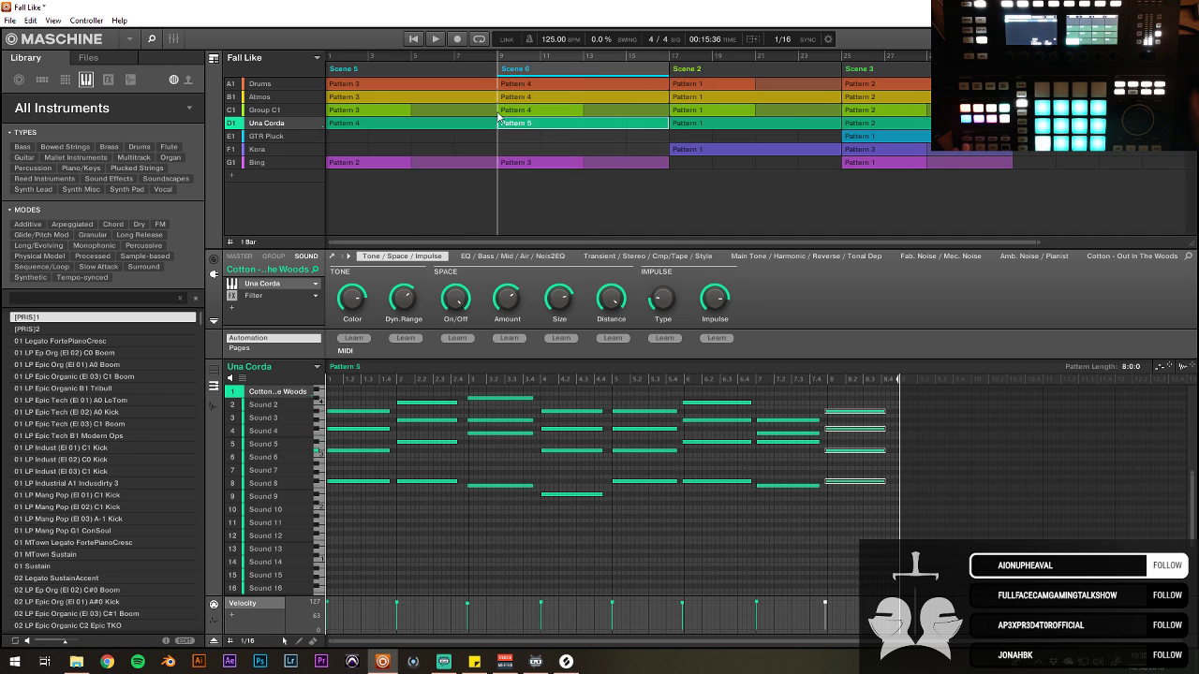
Step: Remove the Drums pattern from Scene 5 and play the scene back
{"action": "left_click", "coordinate": [361, 98]}
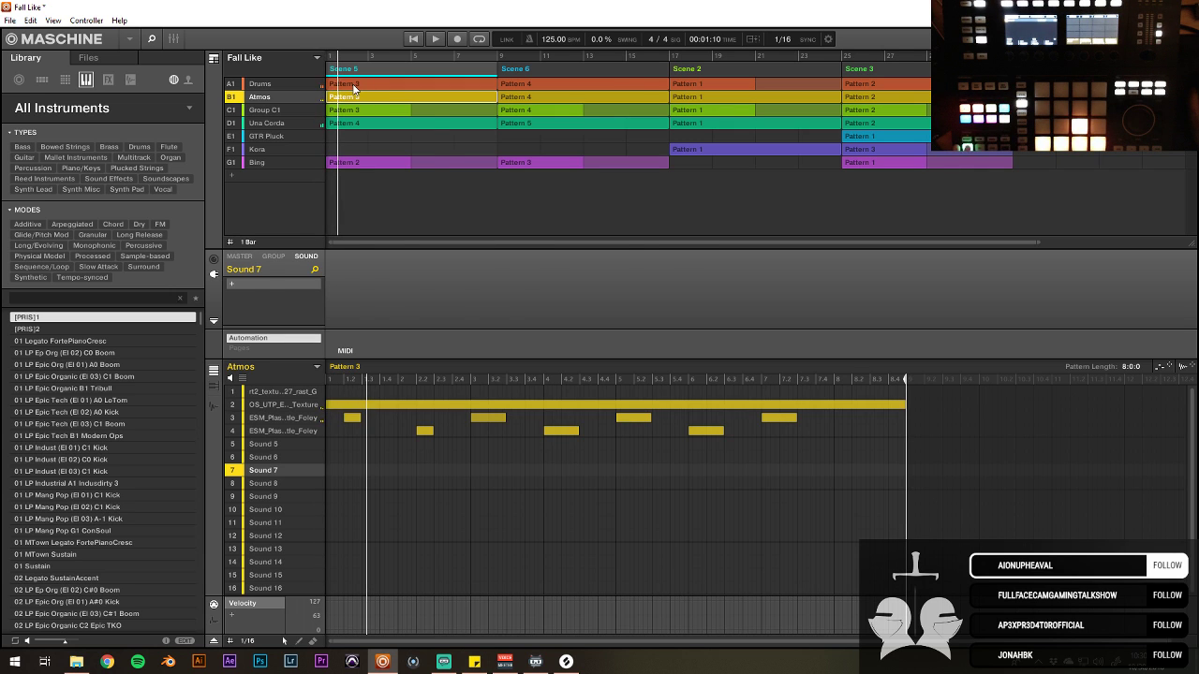
{"action": "left_click", "coordinate": [356, 83]}
{"action": "right_click", "coordinate": [356, 82]}
{"action": "key", "text": "space"}
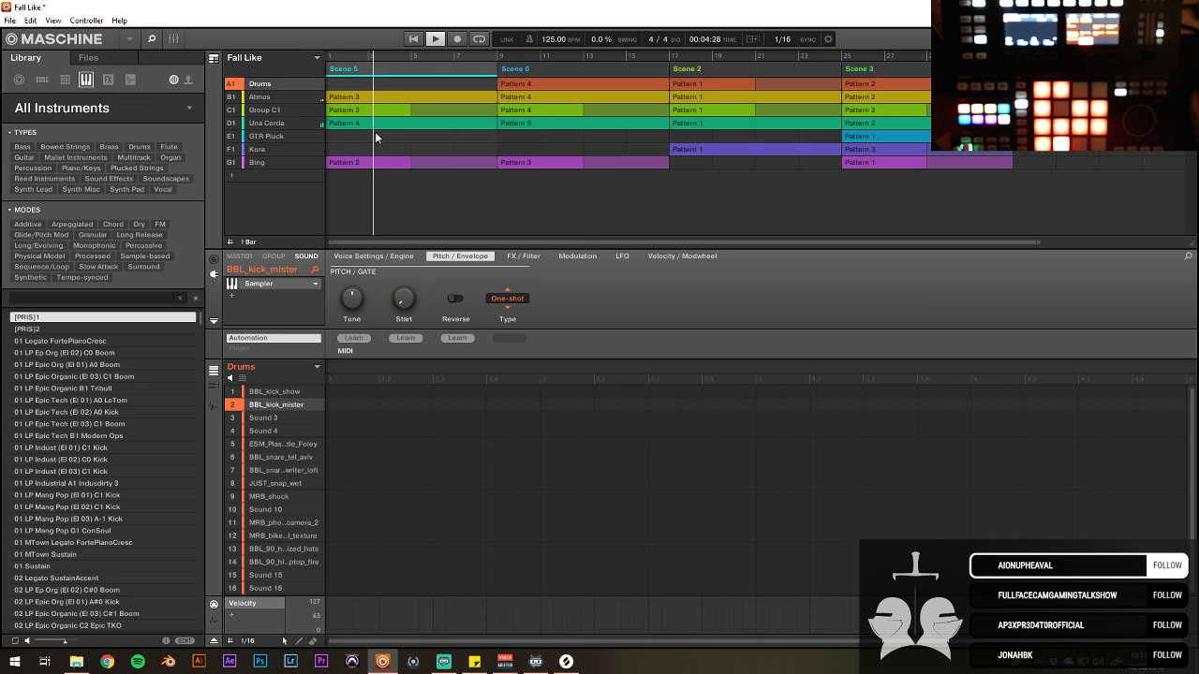
Step: Examine the Atmos and Una Corda patterns of Scene 5 during playback
{"action": "left_click", "coordinate": [386, 98]}
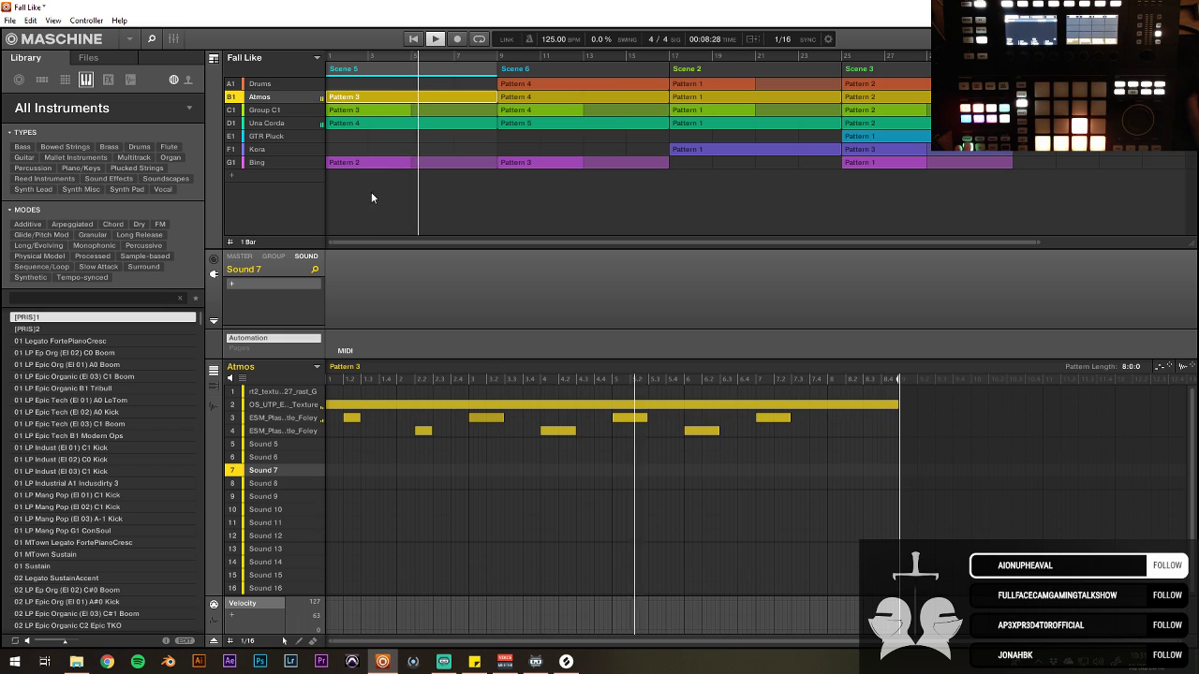
{"action": "left_click", "coordinate": [400, 126]}
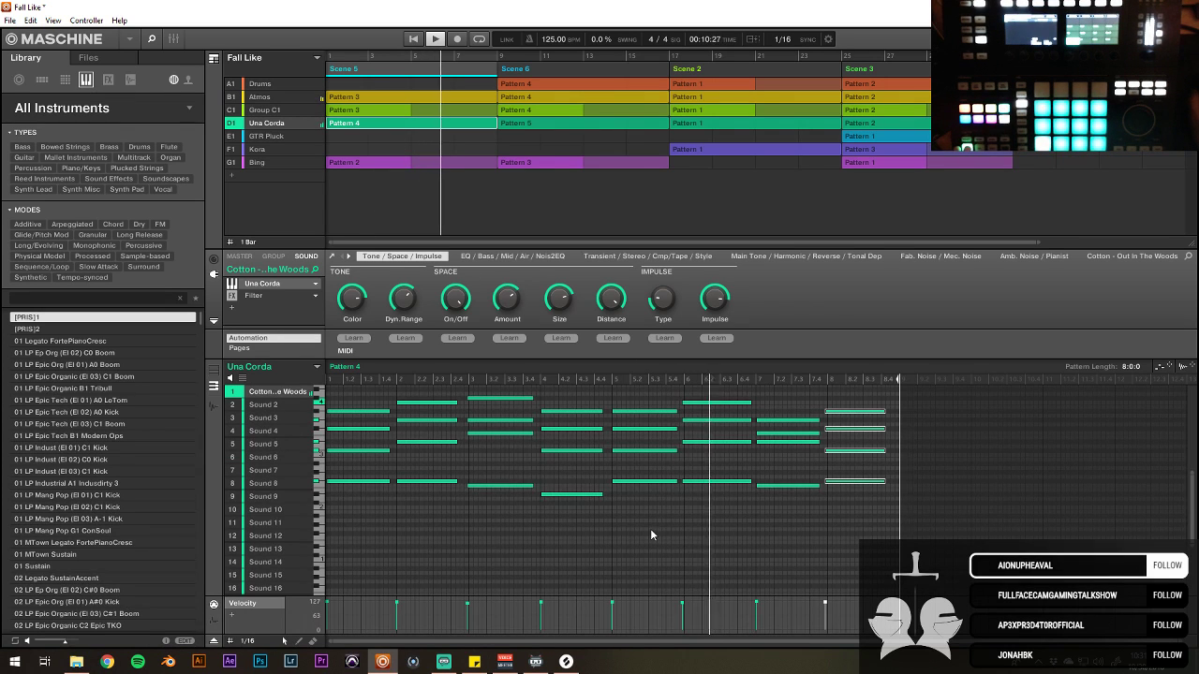
{"action": "scroll", "coordinate": [651, 531], "scroll_direction": "up", "scroll_amount": 1}
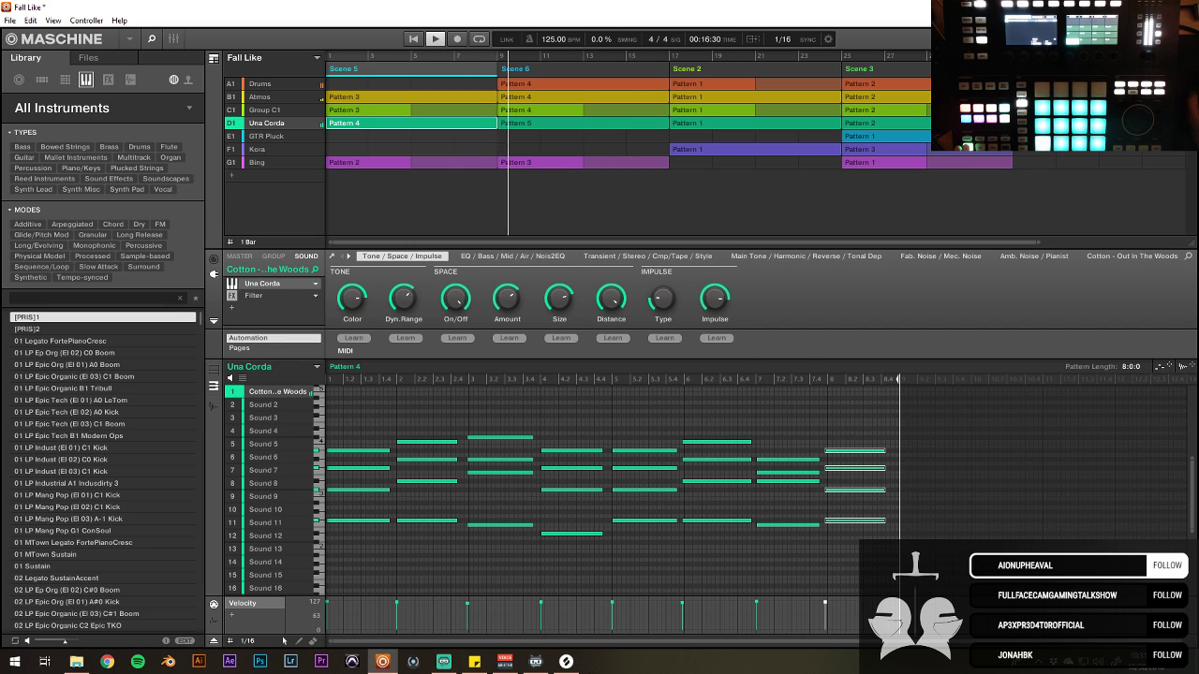
Step: Switch to Splice and load PMHH_Percussion_09.wav into Drums sound 15 and the downloaded PMSB_Percussion_Bloom.wav into sound 16
{"action": "left_click", "coordinate": [566, 661]}
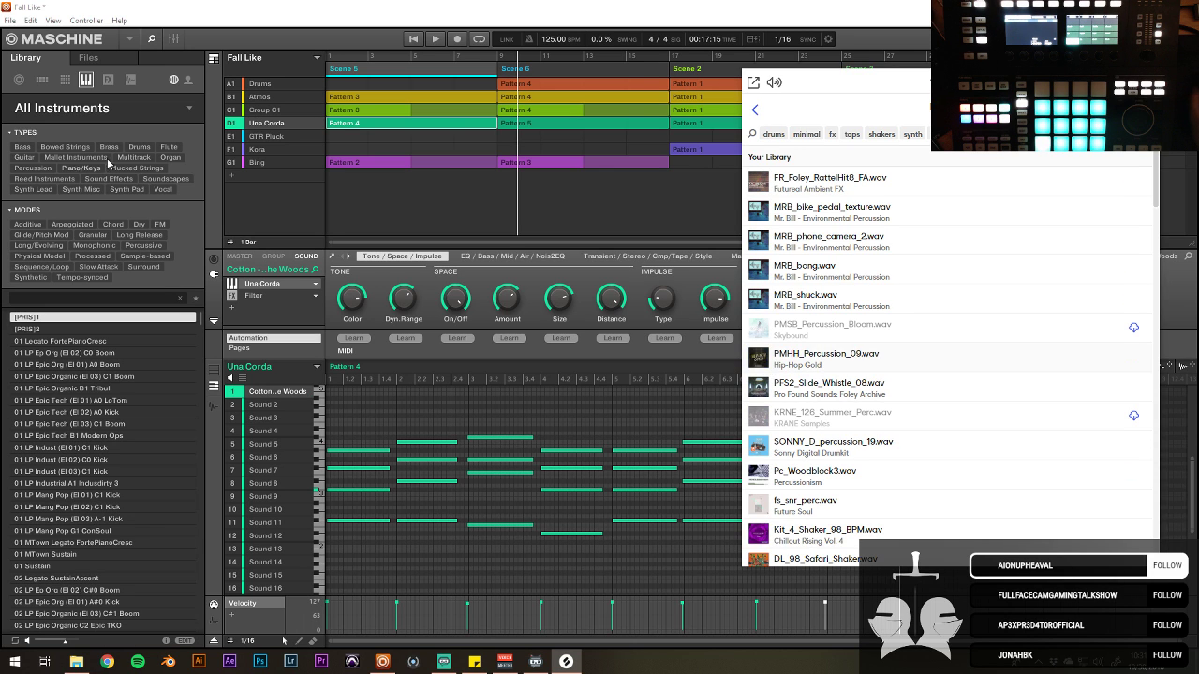
{"action": "left_click", "coordinate": [259, 83]}
{"action": "left_click", "coordinate": [566, 661]}
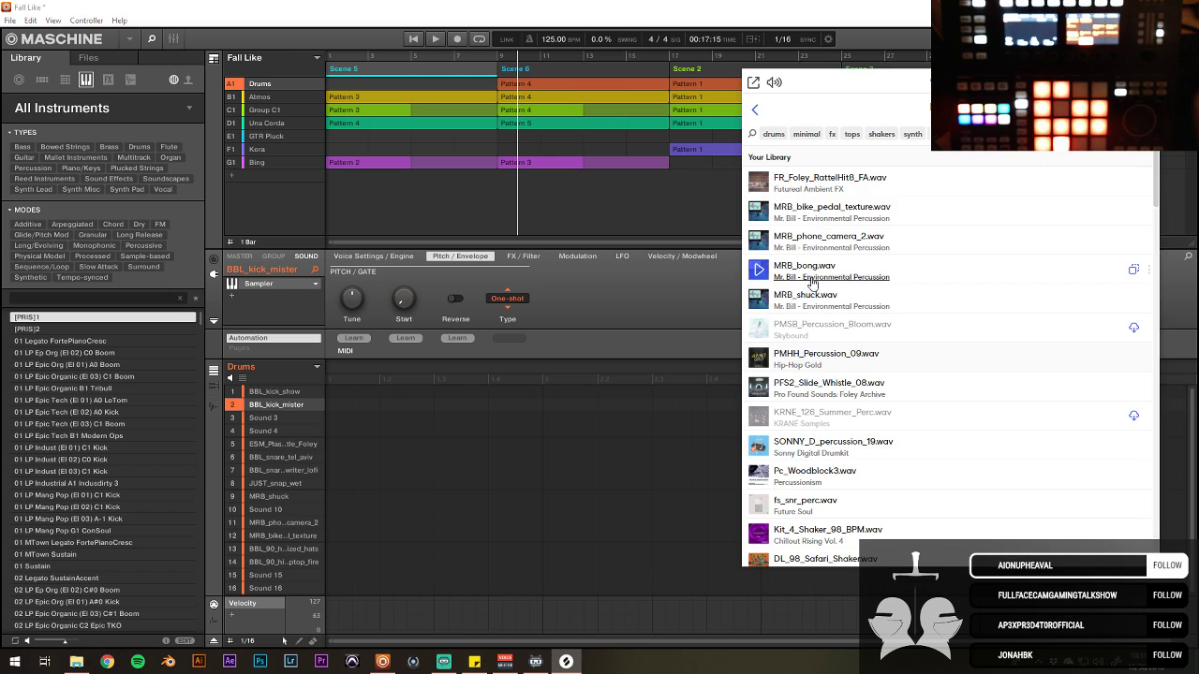
{"action": "left_click_drag", "start_coordinate": [403, 522], "coordinate": [301, 580]}
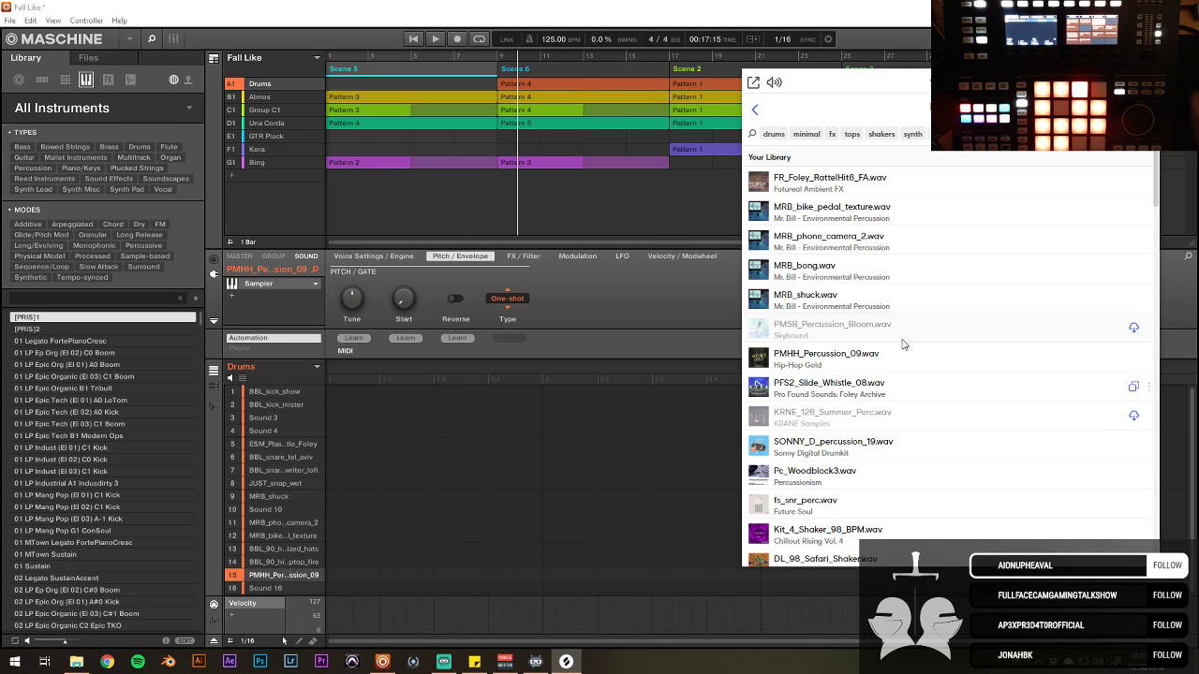
{"action": "left_click", "coordinate": [1134, 329]}
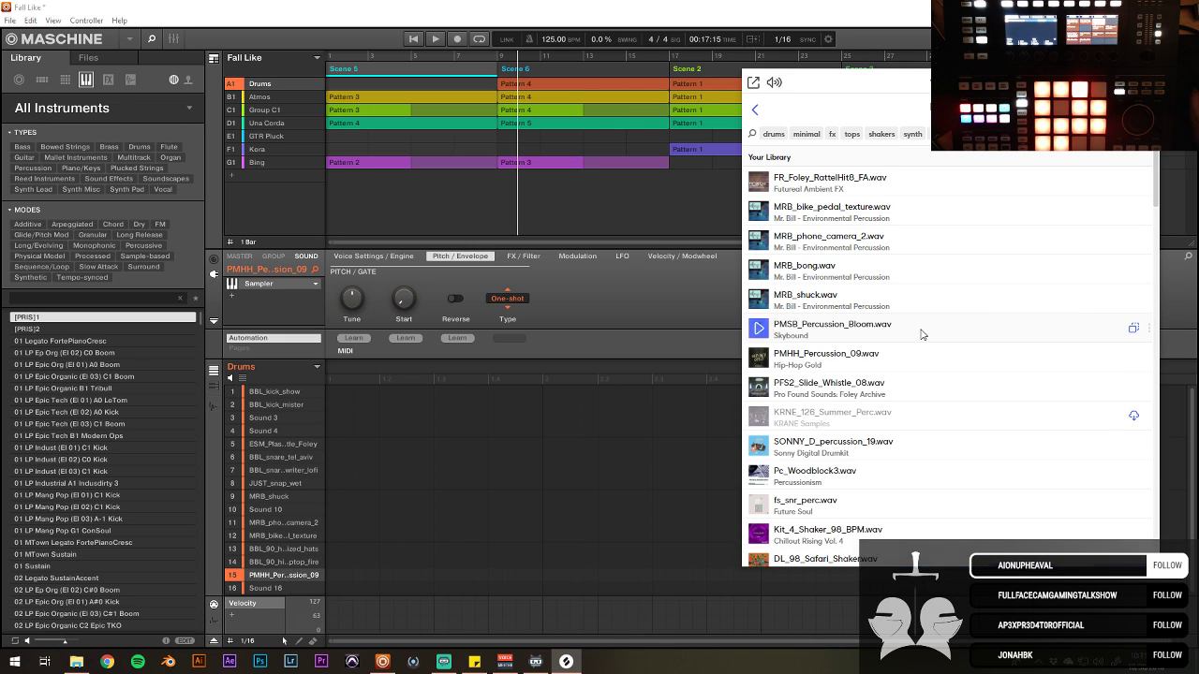
{"action": "left_click_drag", "start_coordinate": [927, 333], "coordinate": [300, 586]}
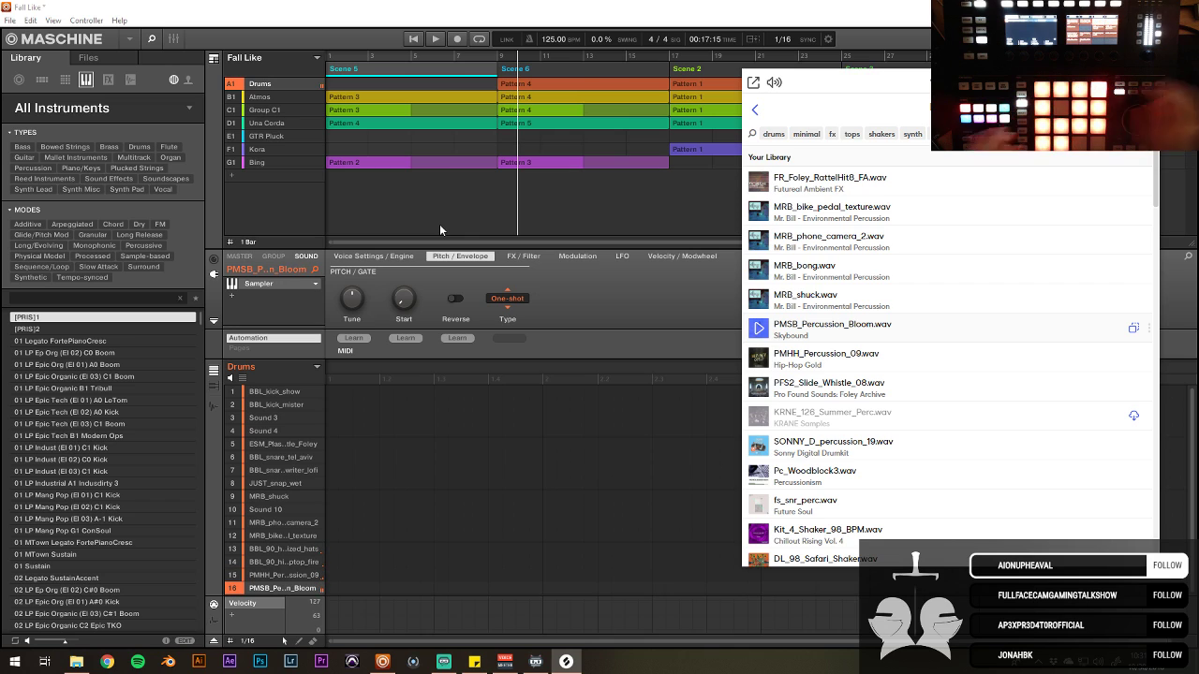
Step: Align the PMSB_Percussion_Bloom hit to the start of Drums Pattern 4 in Scene 6 and adjust its velocity
{"action": "left_click", "coordinate": [448, 56]}
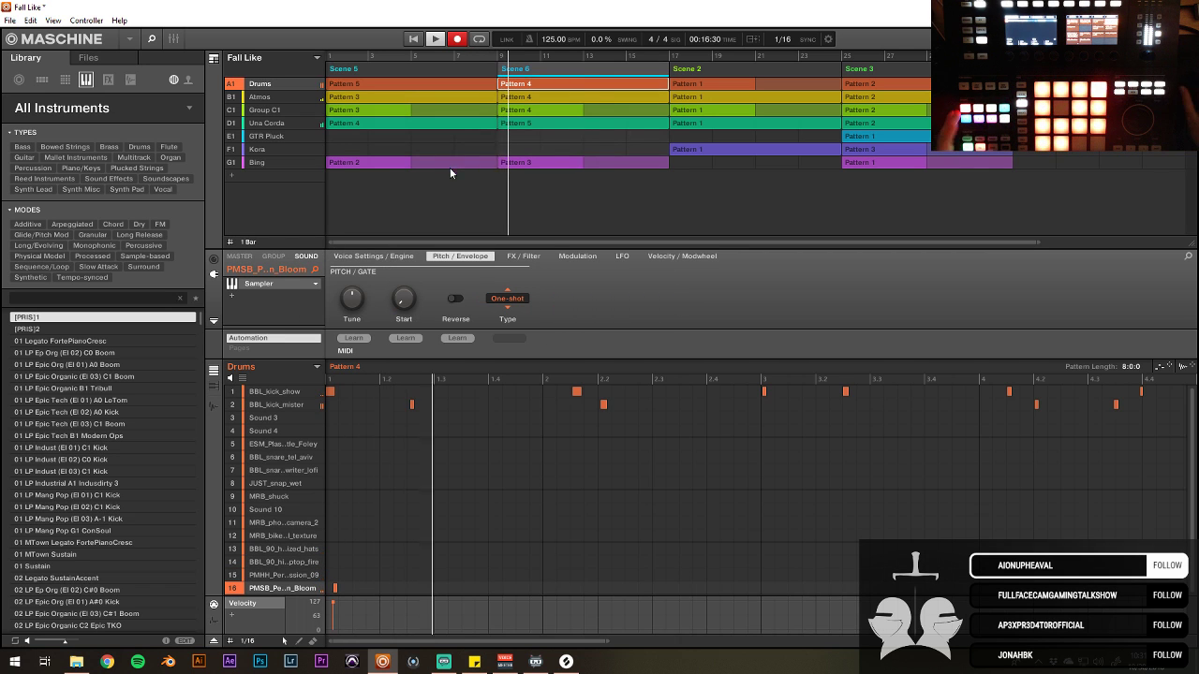
{"action": "left_click", "coordinate": [335, 588]}
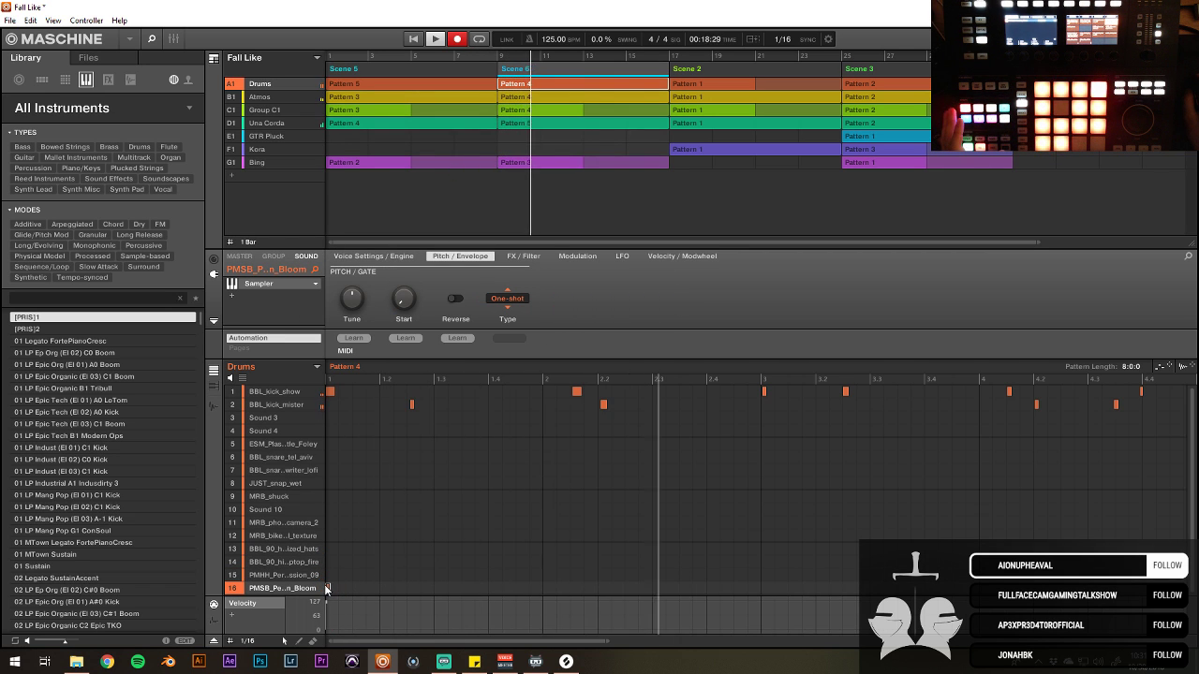
{"action": "left_click", "coordinate": [456, 65]}
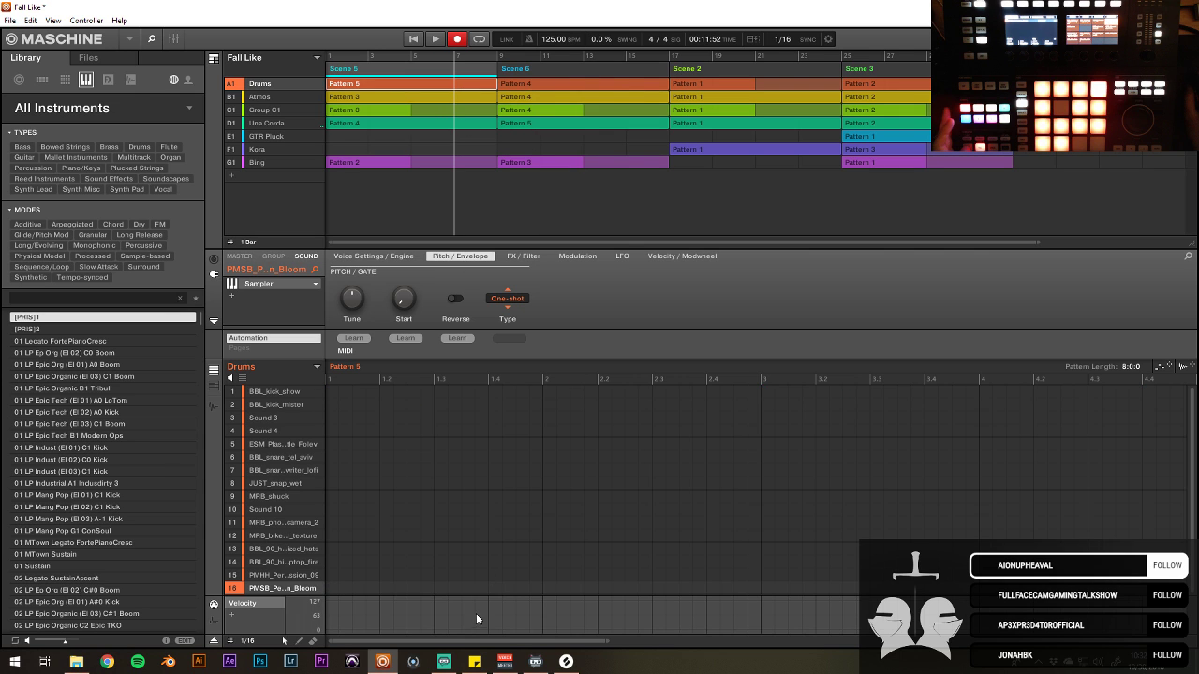
{"action": "left_click_drag", "start_coordinate": [492, 640], "coordinate": [491, 655]}
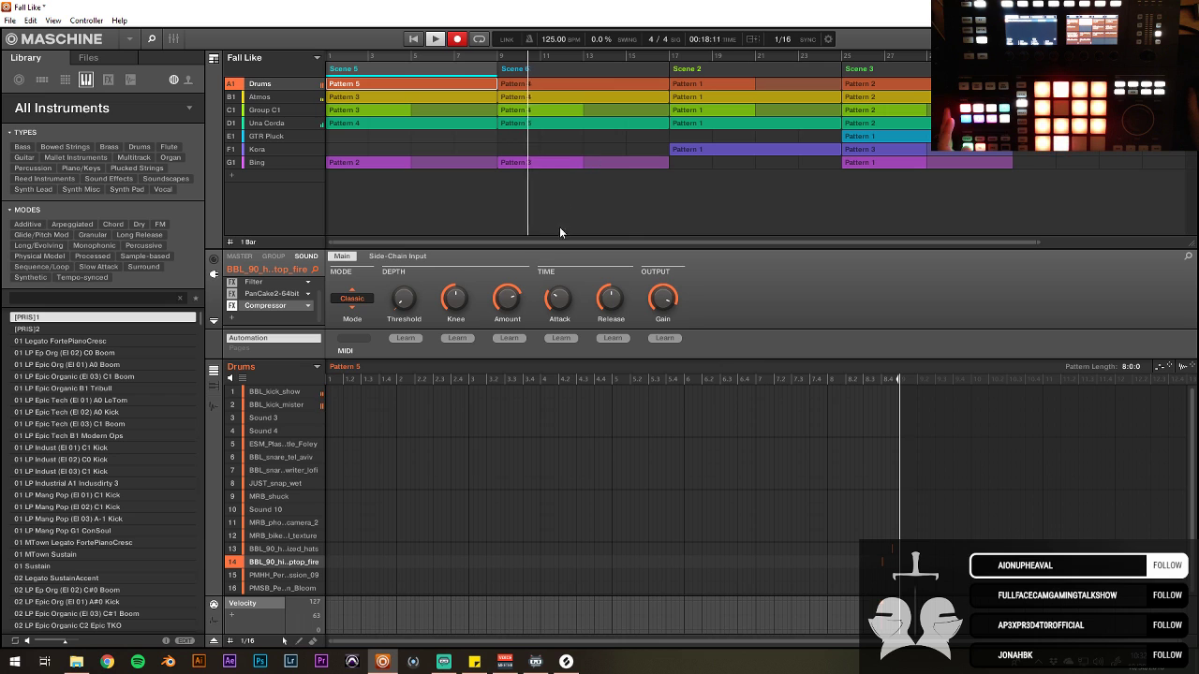
{"action": "left_click", "coordinate": [526, 79]}
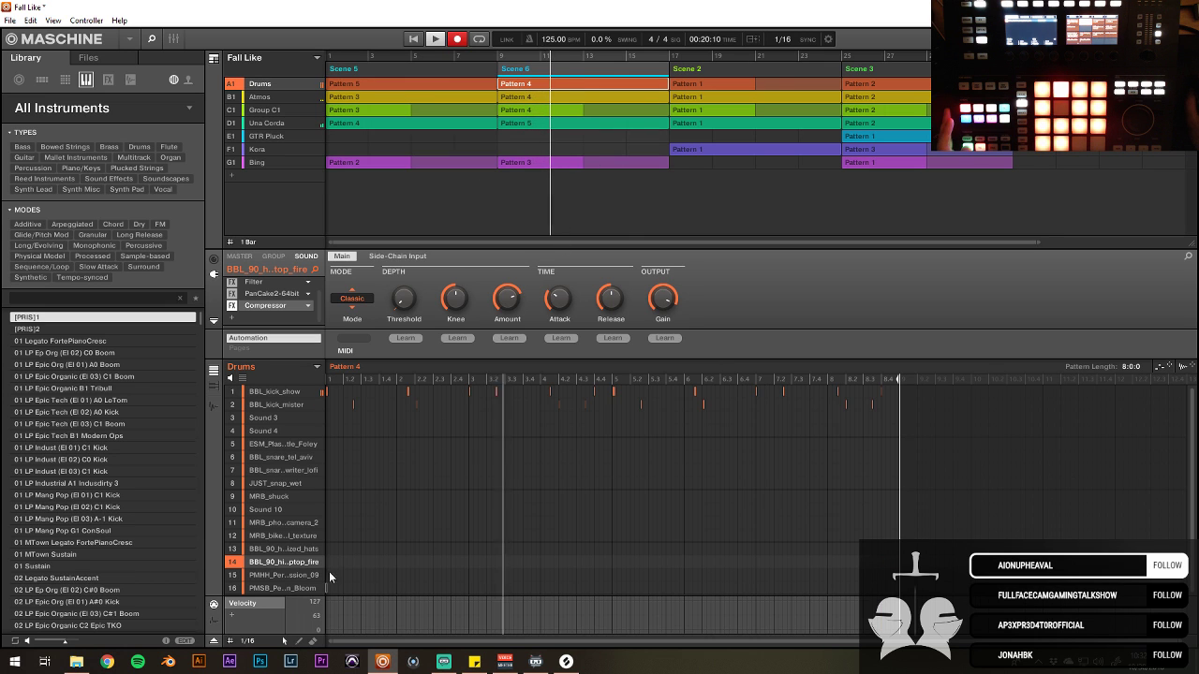
{"action": "left_click", "coordinate": [283, 591]}
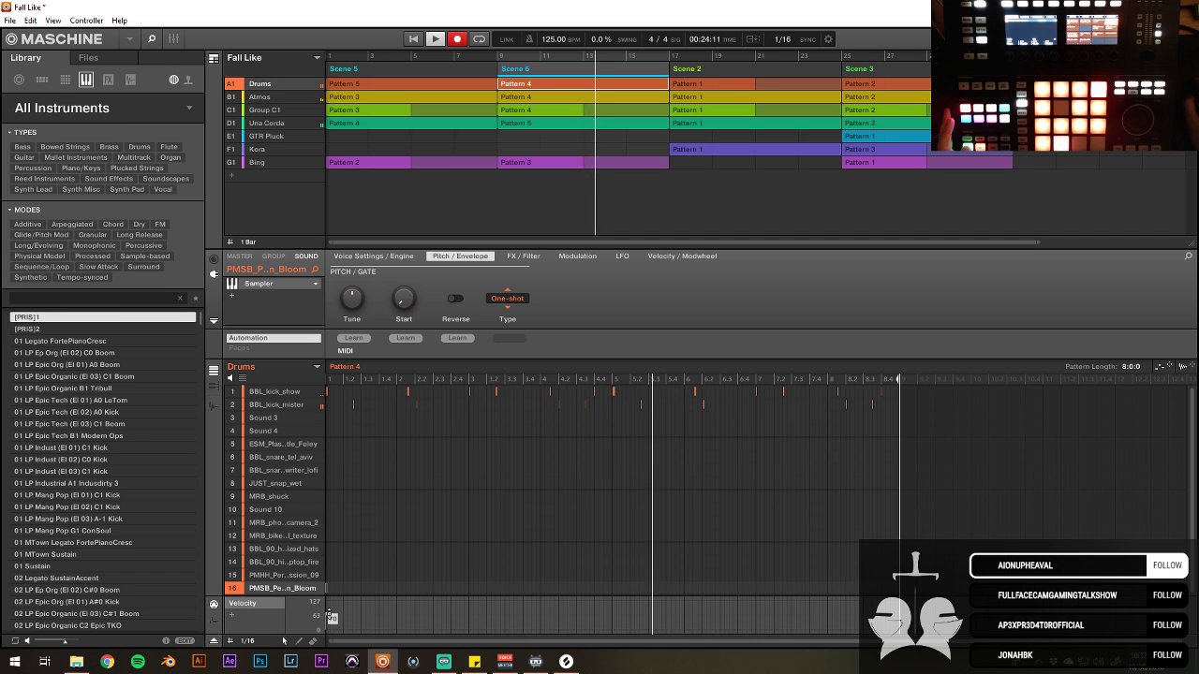
Step: Add PMSB_Percussion_Bloom hits at the start and at bar 8.3 of Drums Pattern 2 in Scene 3
{"action": "scroll", "coordinate": [571, 242], "scroll_direction": "down", "scroll_amount": 2}
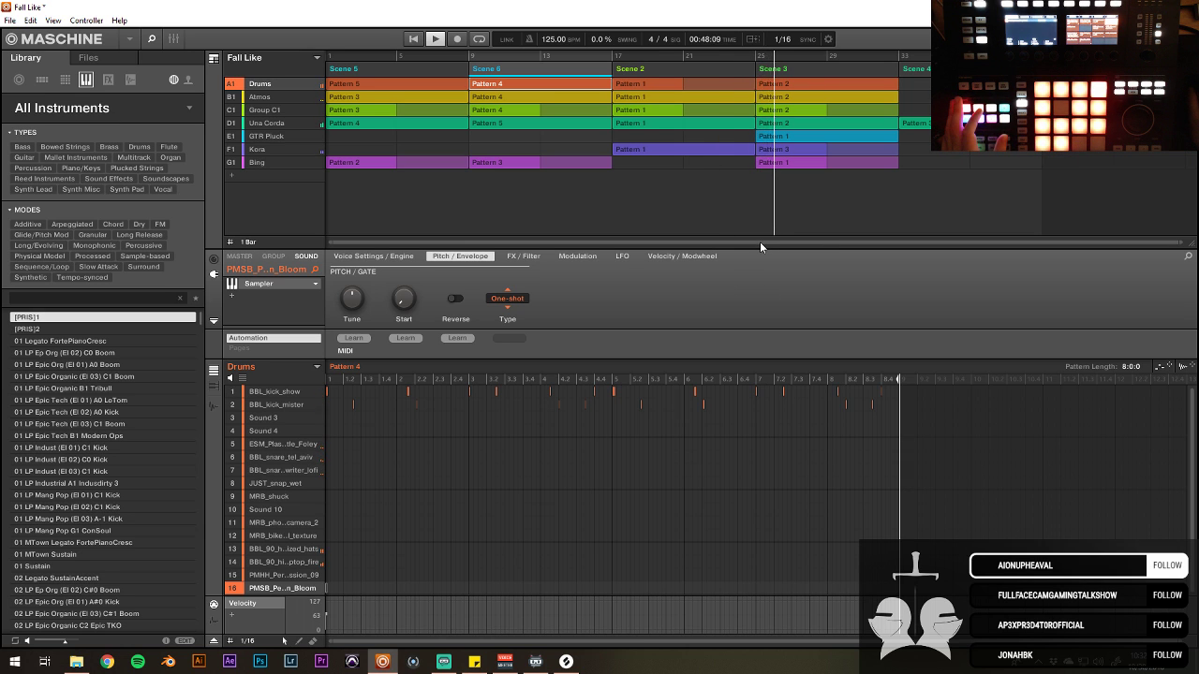
{"action": "left_click", "coordinate": [809, 85]}
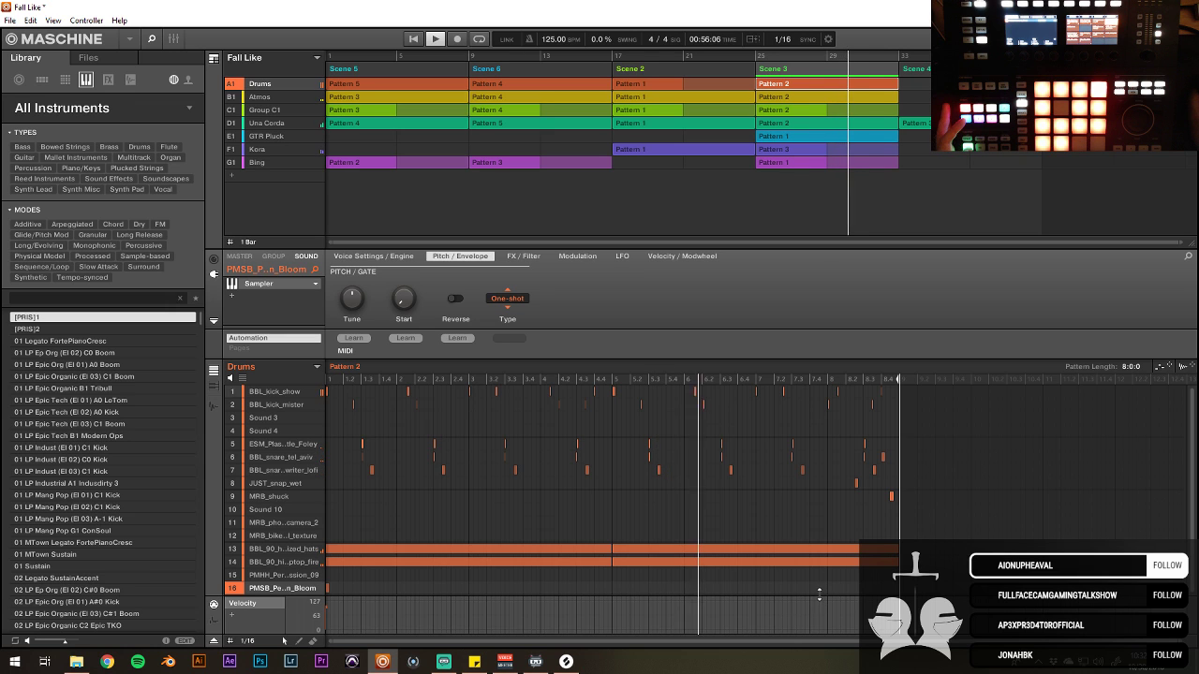
{"action": "left_click", "coordinate": [864, 587]}
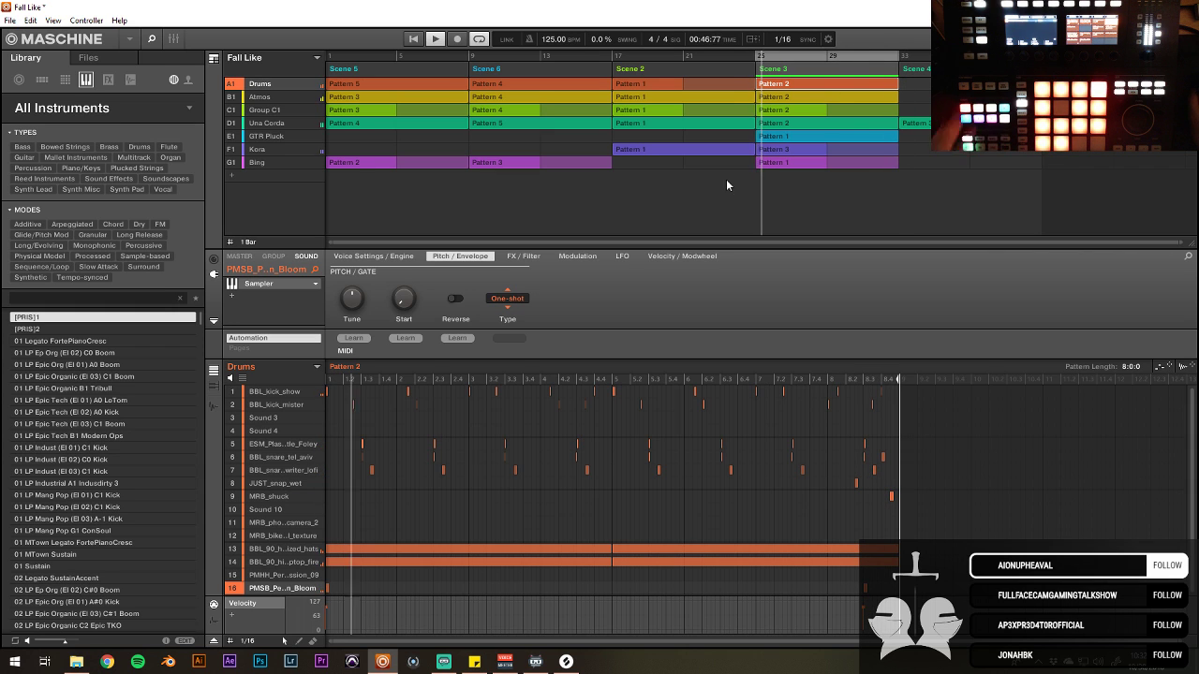
Step: Record extra notes around the start of bar 5 in GTR Pluck Pattern 1 of Scene 3, deleting the discarded run in bar 6
{"action": "left_click", "coordinate": [267, 160]}
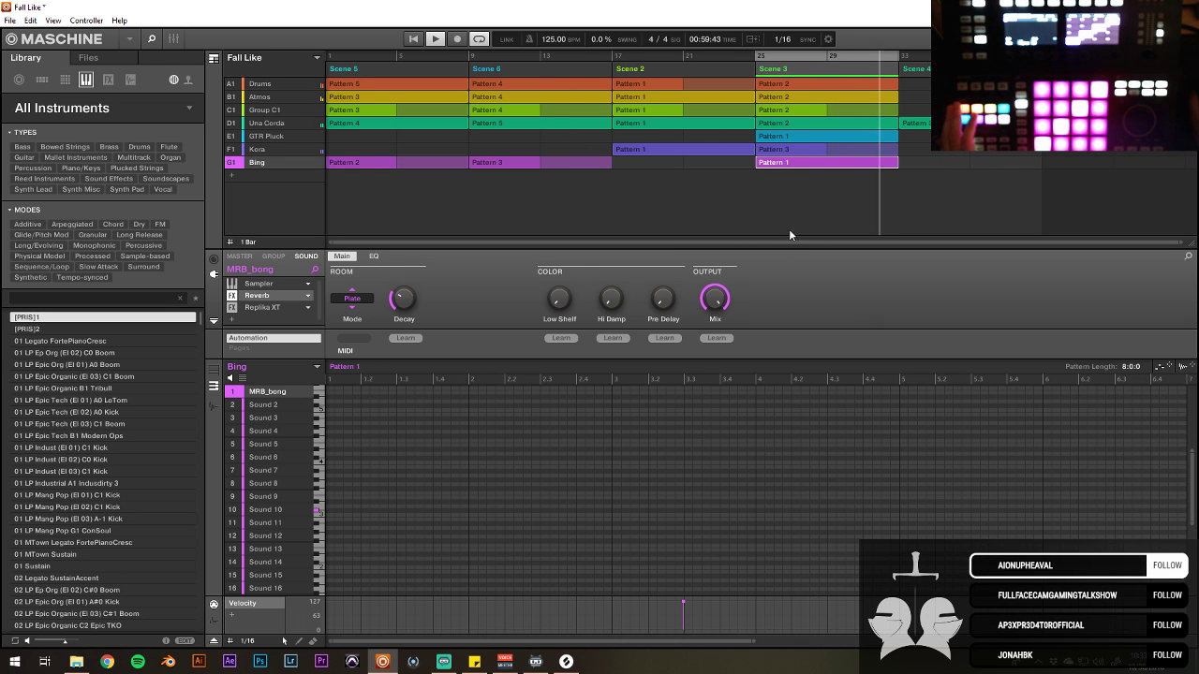
{"action": "left_click", "coordinate": [280, 136]}
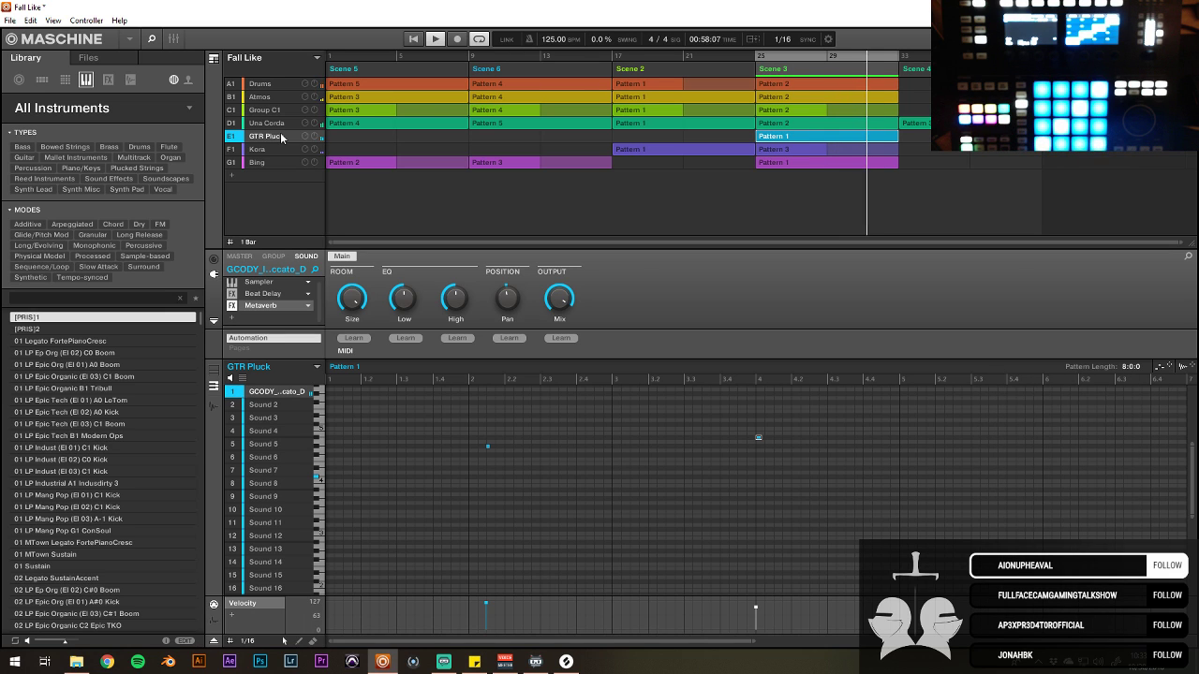
{"action": "left_click", "coordinate": [818, 60]}
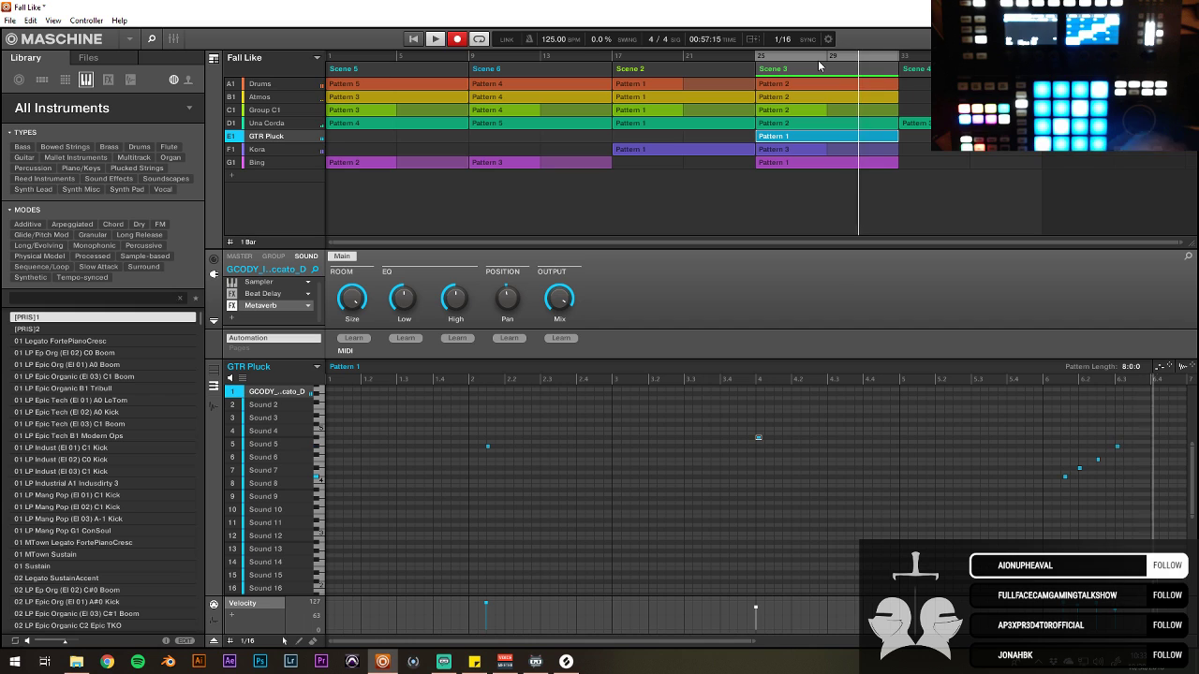
{"action": "left_click_drag", "start_coordinate": [1035, 423], "coordinate": [1165, 524]}
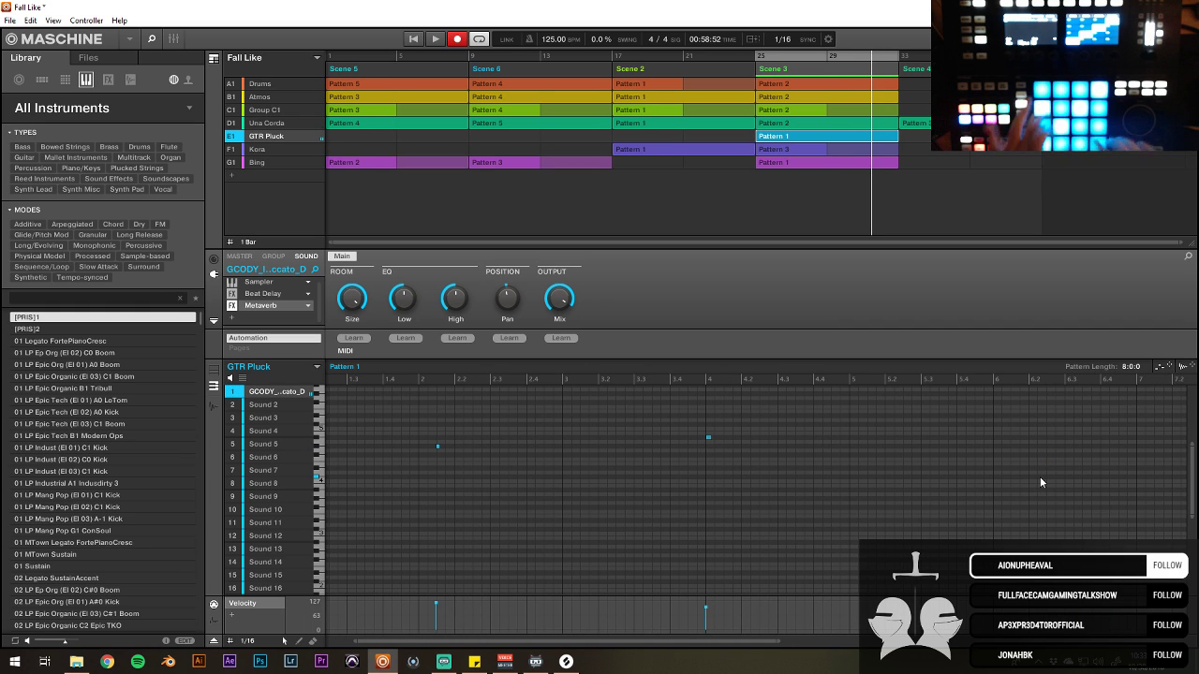
{"action": "key", "text": "space"}
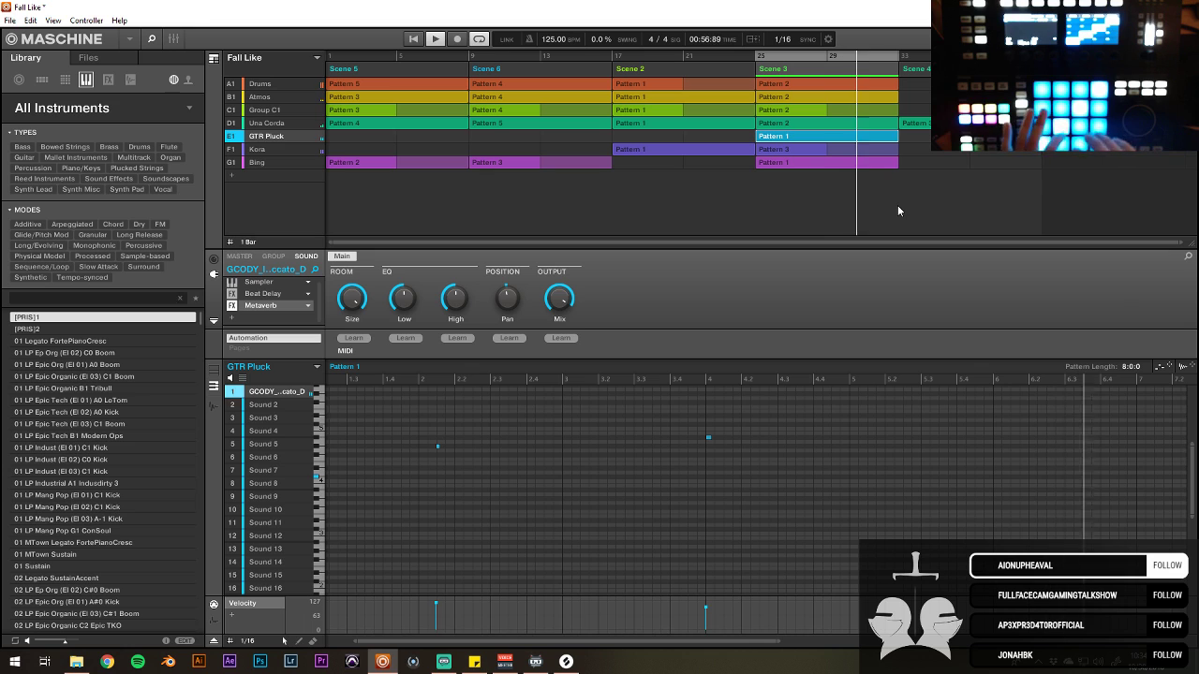
{"action": "left_click", "coordinate": [697, 379]}
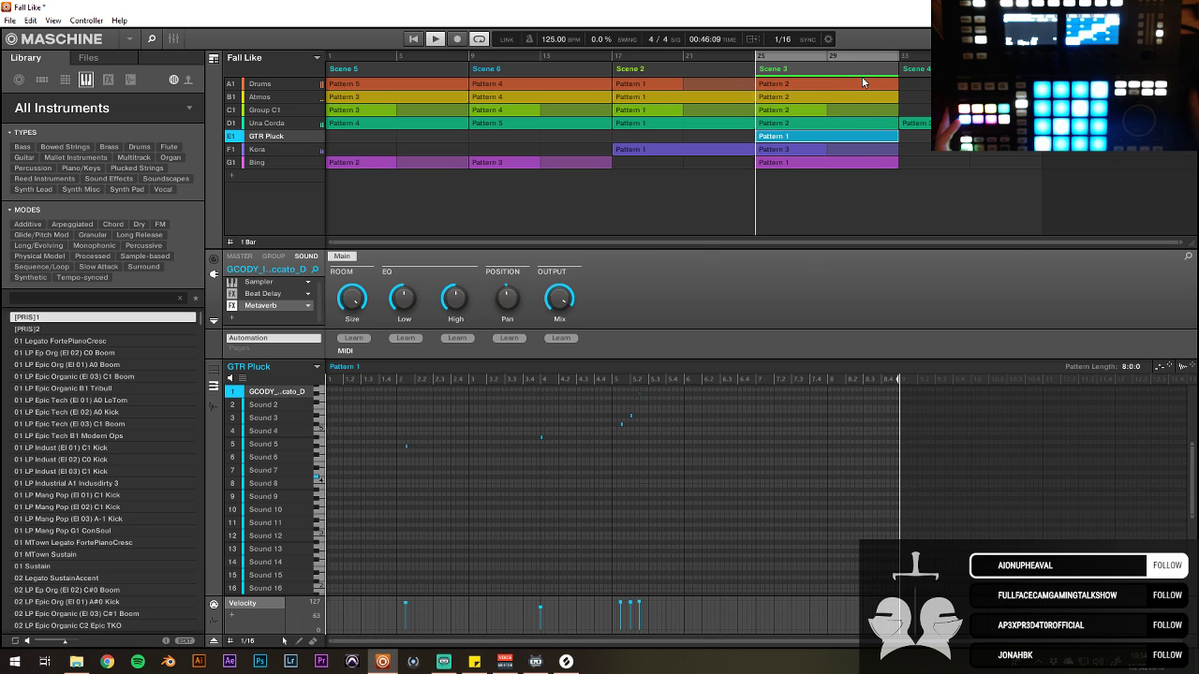
Step: Add PMSB_Percussion_Bloom hits at bars 2.3, 4.3 and 6.3 of Drums Pattern 2 in Scene 3
{"action": "left_click", "coordinate": [836, 83]}
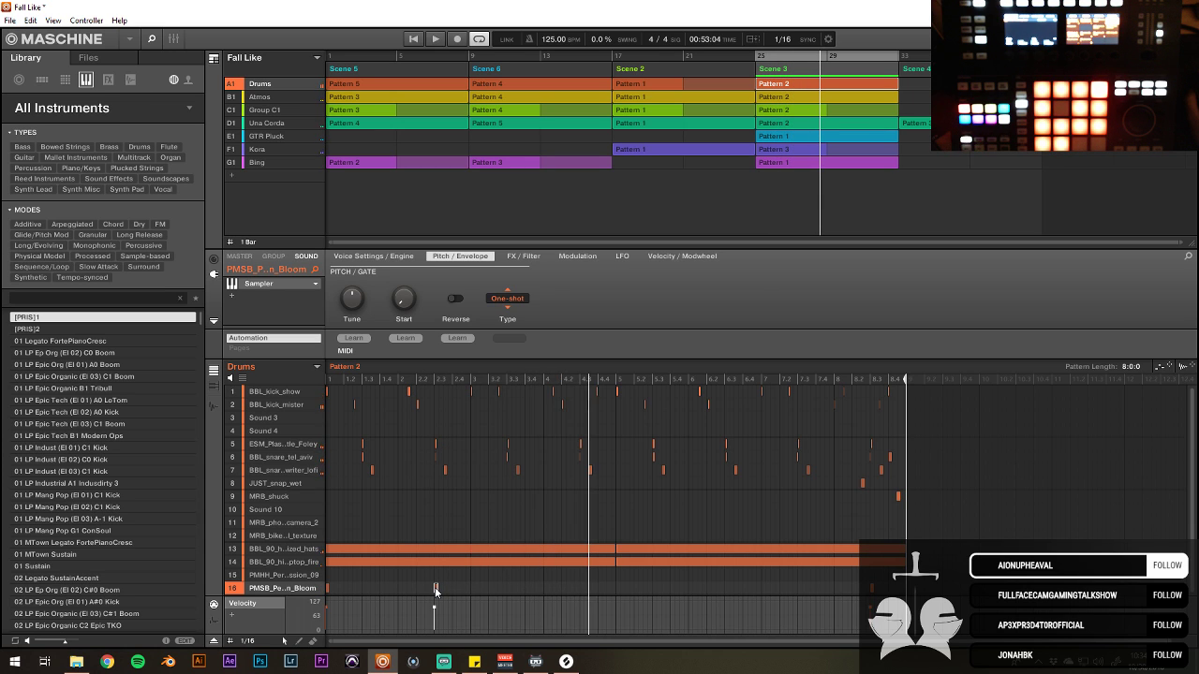
{"action": "left_click", "coordinate": [581, 588]}
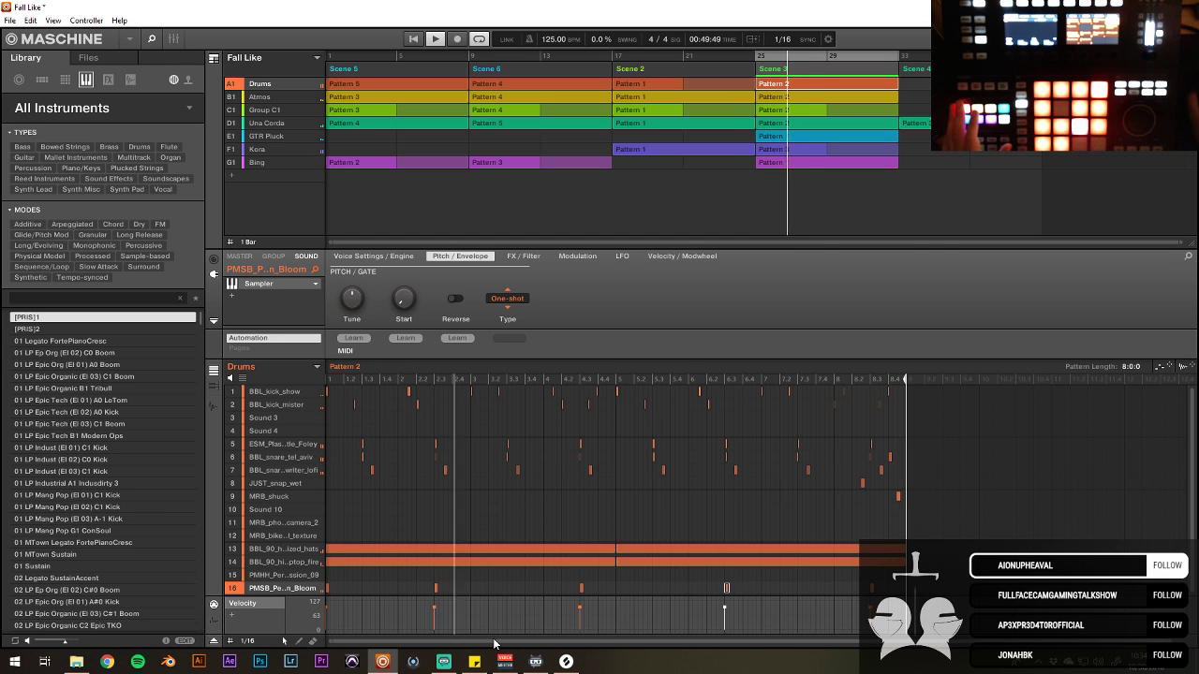
{"action": "left_click", "coordinate": [280, 575]}
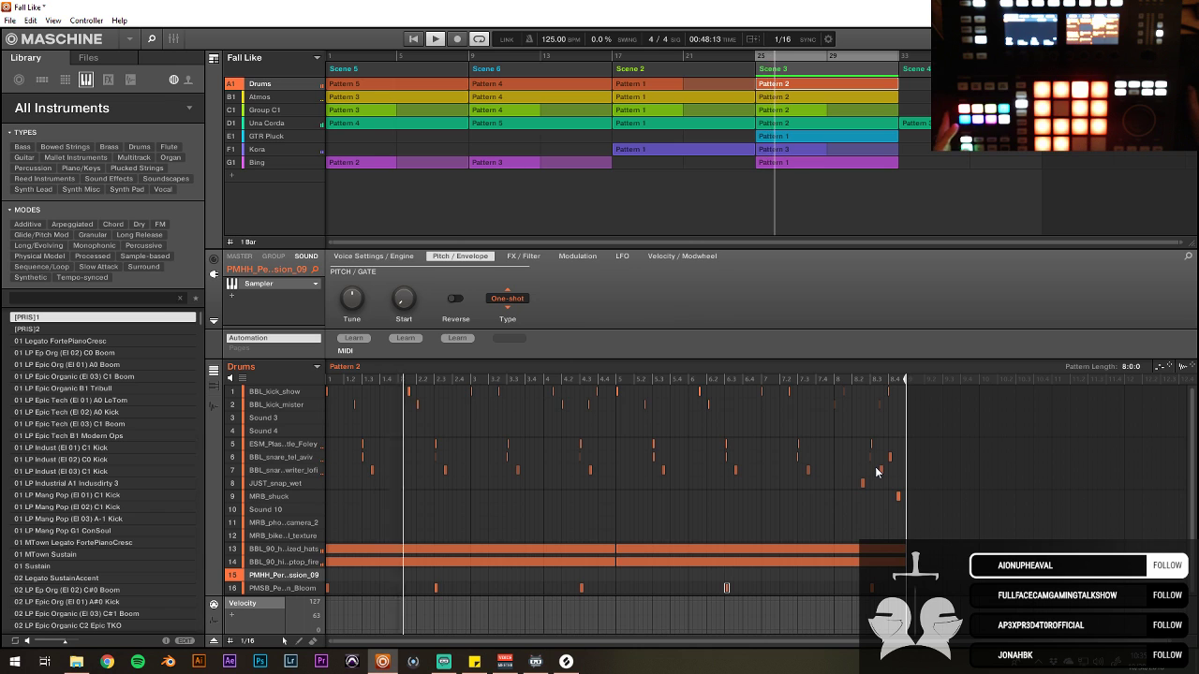
Step: Switch to Splice, load Pc_Woodblock3.wav into Drums sound 3, and add Replika and RC 24 effects to it
{"action": "left_click", "coordinate": [565, 662]}
{"action": "scroll", "coordinate": [927, 355], "scroll_direction": "down", "scroll_amount": 5}
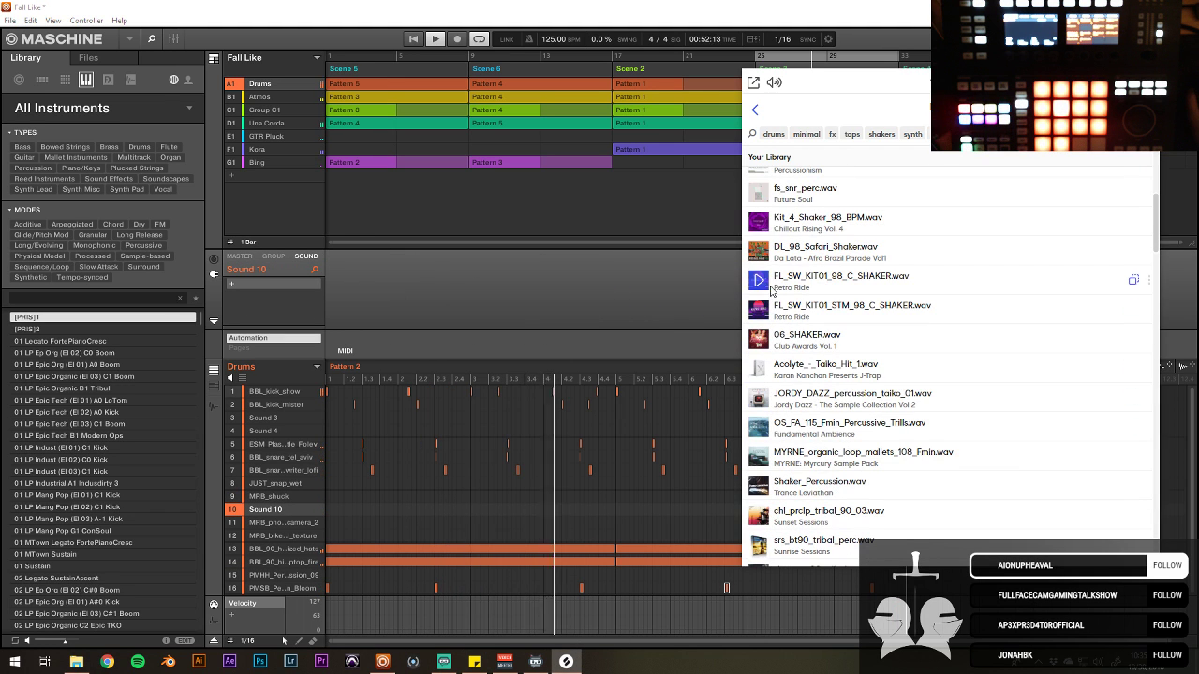
{"action": "scroll", "coordinate": [766, 328], "scroll_direction": "up", "scroll_amount": 3}
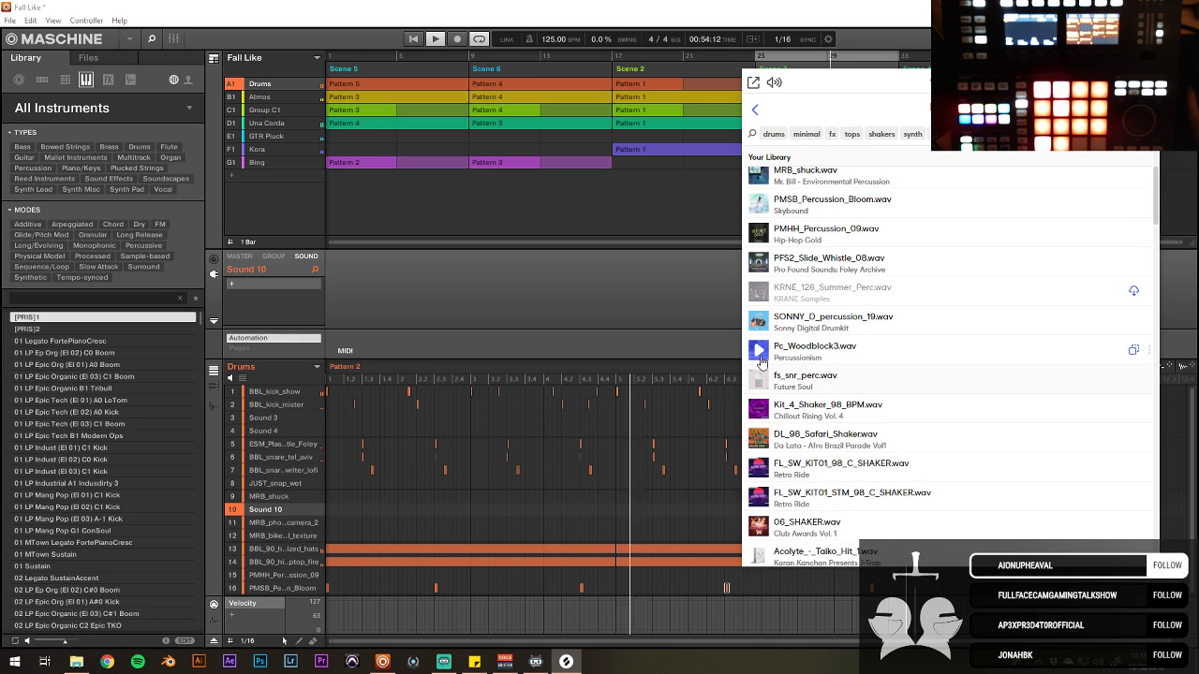
{"action": "scroll", "coordinate": [760, 356], "scroll_direction": "down", "scroll_amount": 4}
{"action": "scroll", "coordinate": [760, 235], "scroll_direction": "up", "scroll_amount": 1}
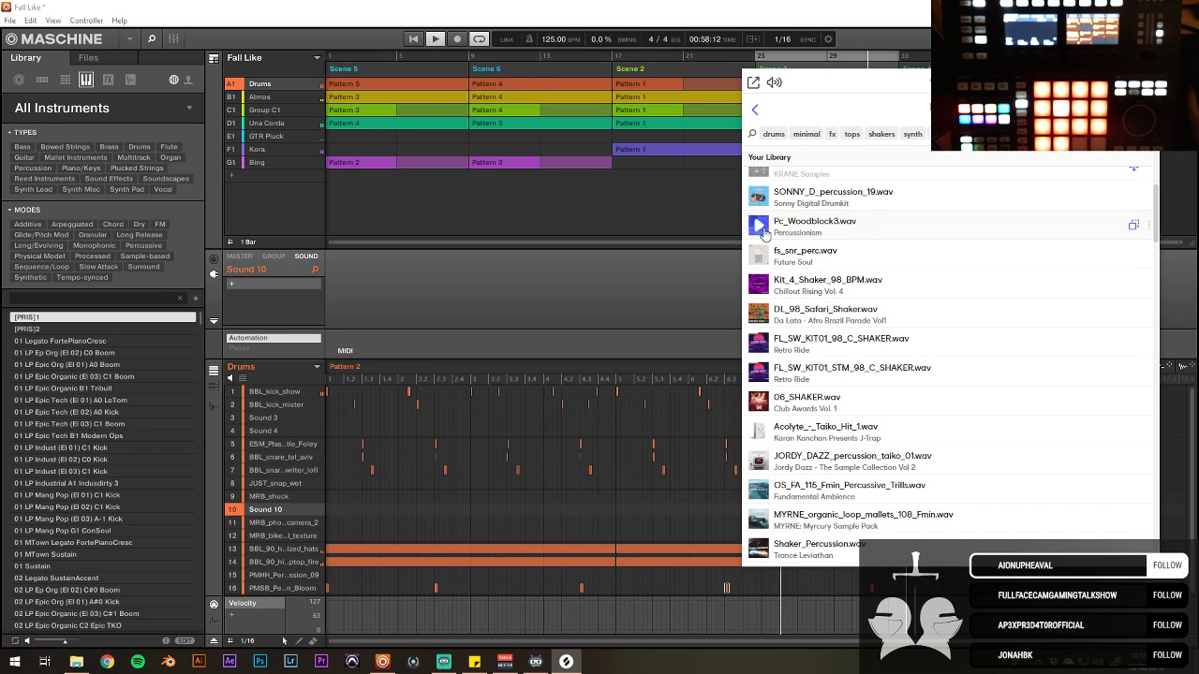
{"action": "left_click_drag", "start_coordinate": [852, 222], "coordinate": [314, 427]}
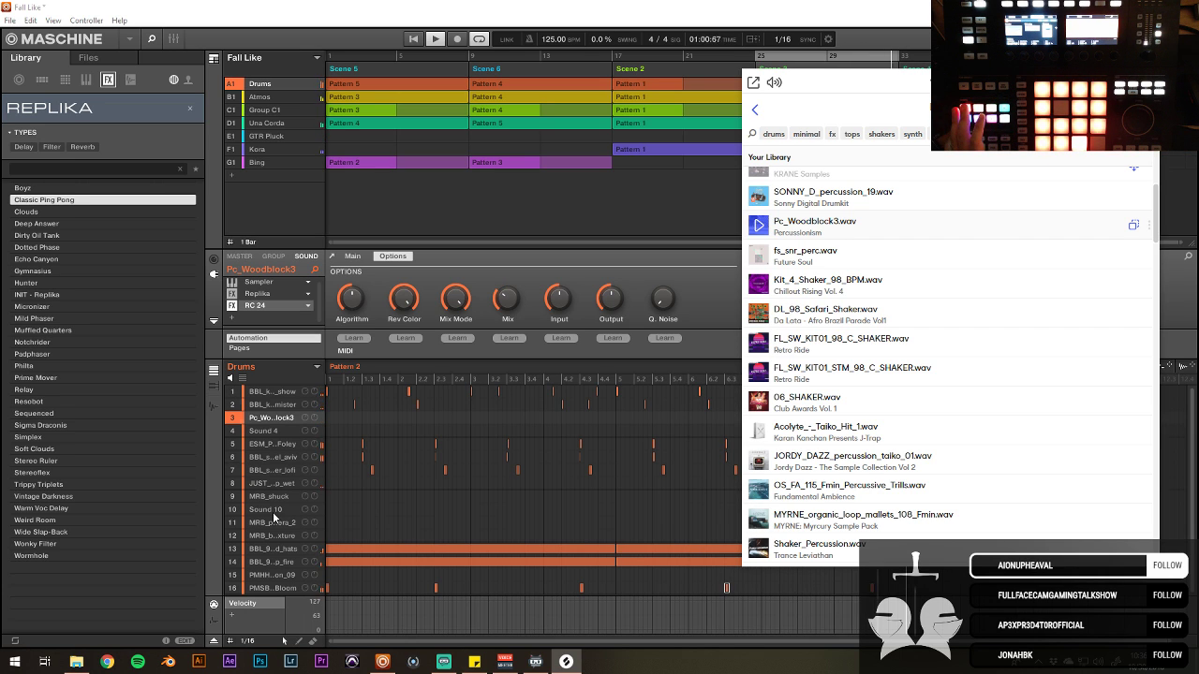
Step: Return to Maschine and record a single Pc_Woodblock3 hit early in bar 3 of Drums Pattern 2
{"action": "left_click", "coordinate": [896, 6]}
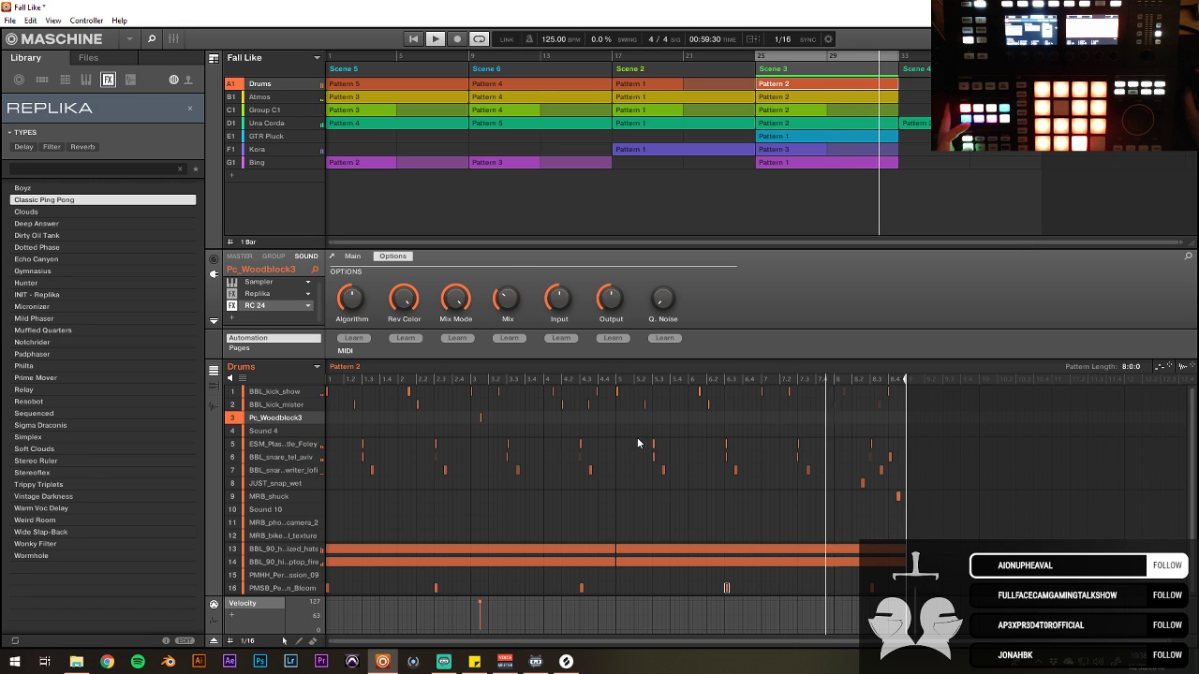
{"action": "mouse_move", "coordinate": [596, 643]}
{"action": "left_mouse_down"}
{"action": "mouse_move", "coordinate": [618, 643]}
{"action": "mouse_move", "coordinate": [600, 643]}
{"action": "left_mouse_up"}
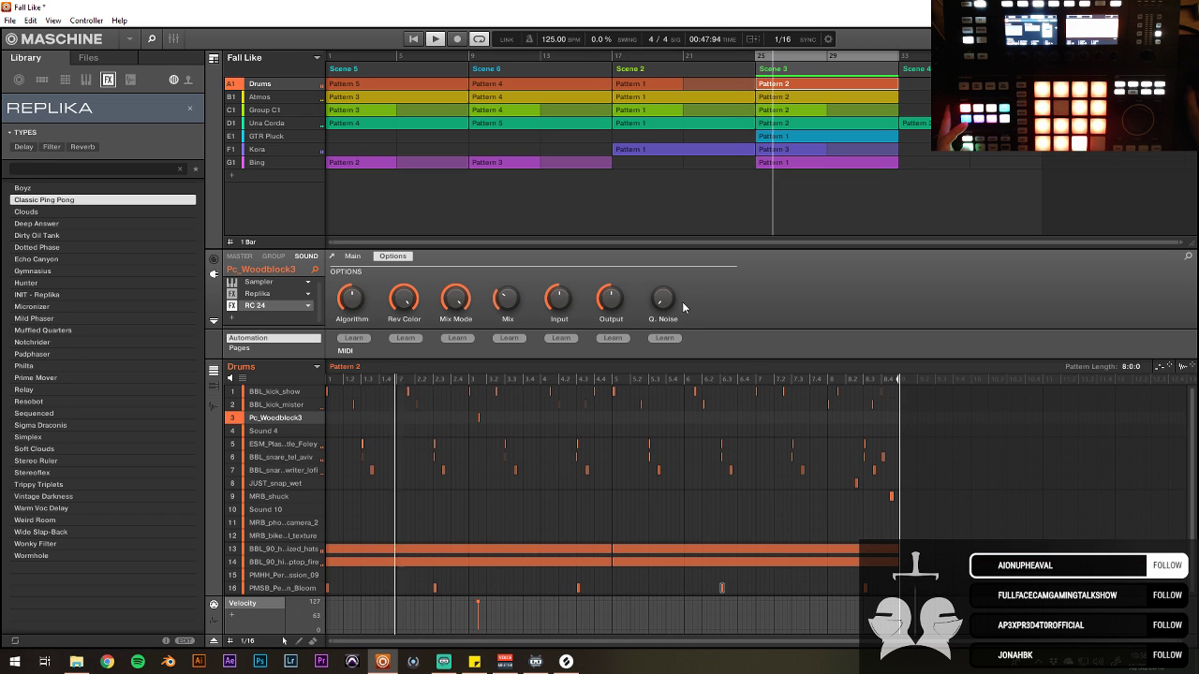
Step: Add a JUST_snap_wet hit near the end of bar 1 in Drums Pattern 2 and reduce its velocity
{"action": "left_click", "coordinate": [278, 496]}
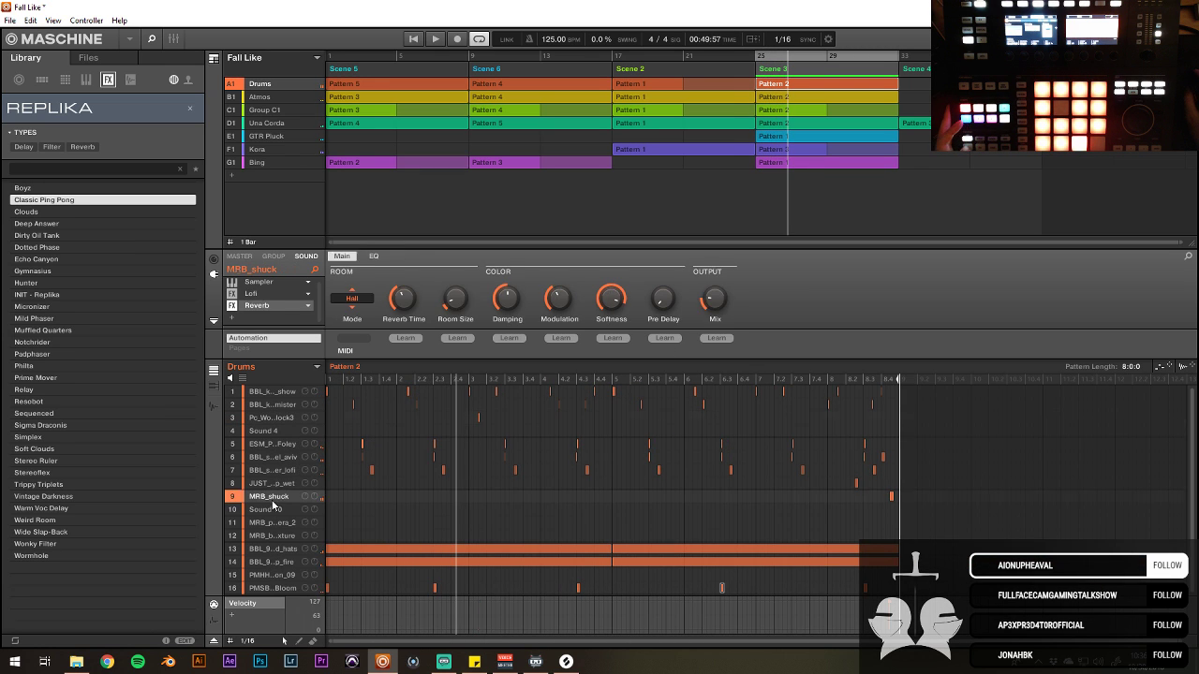
{"action": "left_click", "coordinate": [278, 484]}
{"action": "left_click", "coordinate": [280, 497]}
{"action": "left_click", "coordinate": [278, 483]}
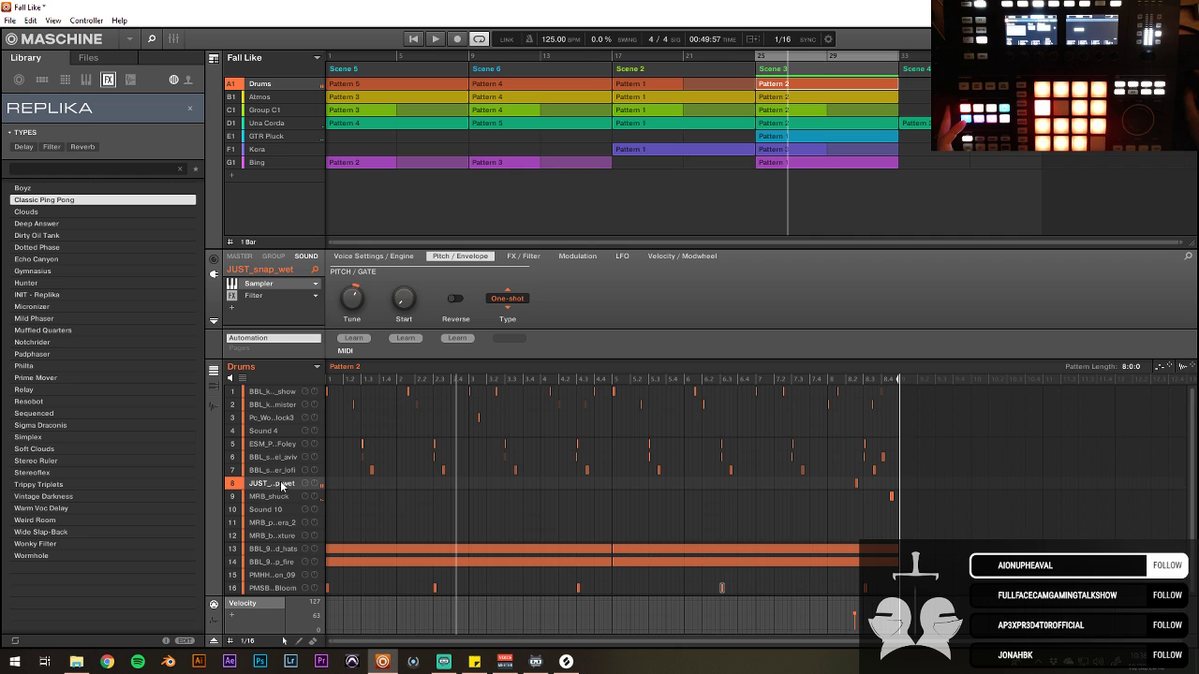
{"action": "left_click", "coordinate": [390, 483]}
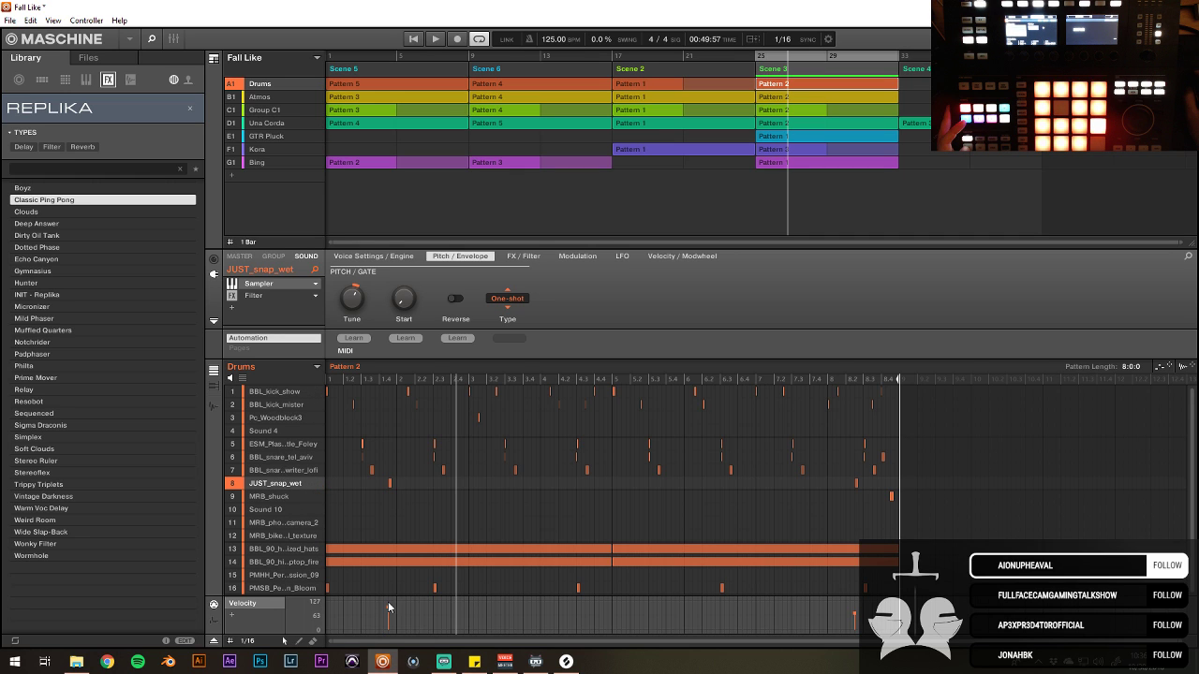
{"action": "left_click_drag", "start_coordinate": [387, 602], "coordinate": [388, 617]}
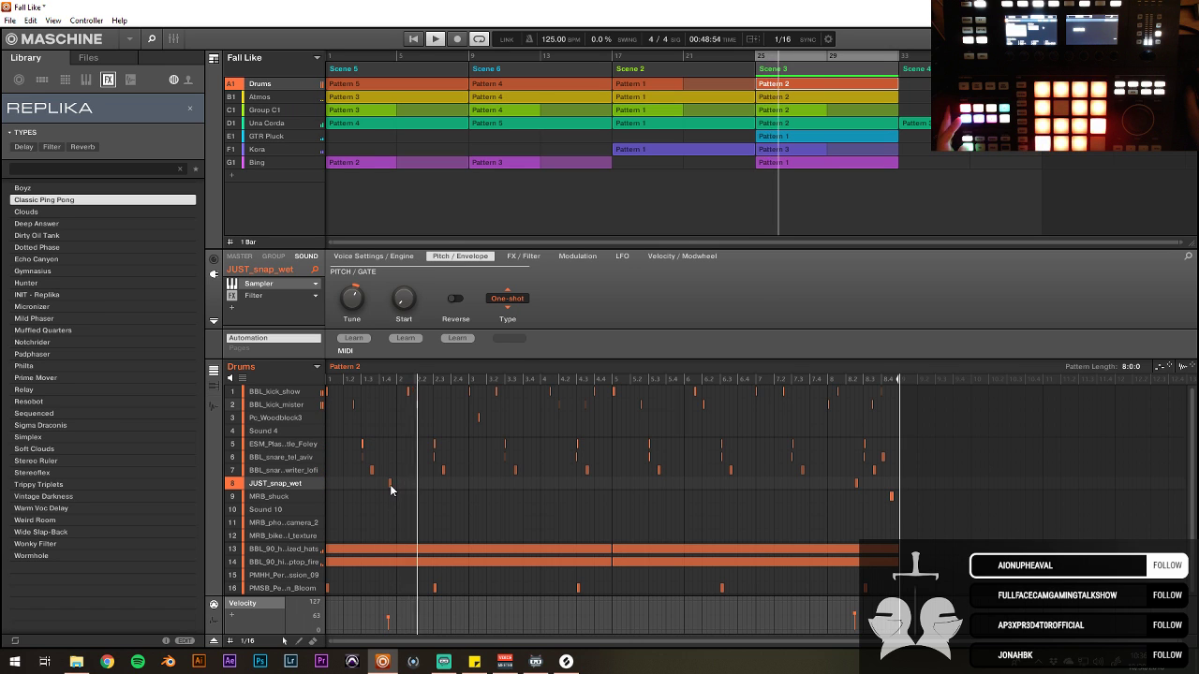
{"action": "left_click_drag", "start_coordinate": [390, 618], "coordinate": [390, 614]}
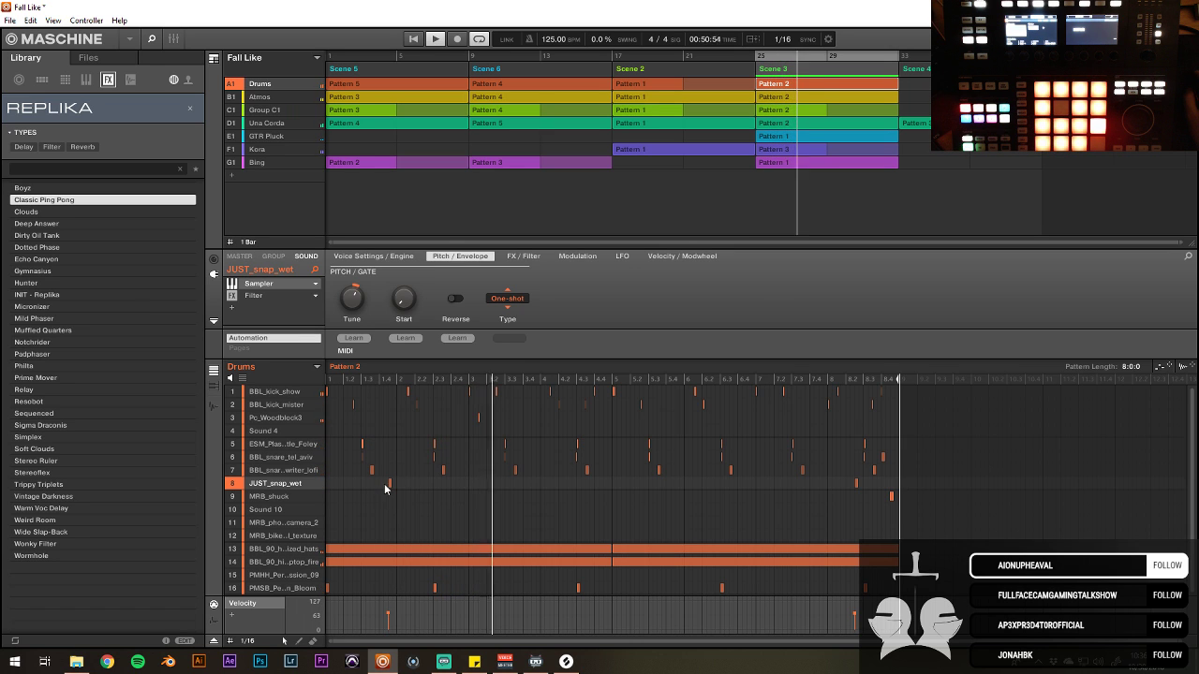
Step: Add two more JUST_snap_wet hits at the end of bar 4, at 4.4 and just before bar 5
{"action": "left_click", "coordinate": [532, 483]}
{"action": "left_click_drag", "start_coordinate": [550, 490], "coordinate": [594, 490]}
{"action": "left_click", "coordinate": [609, 483]}
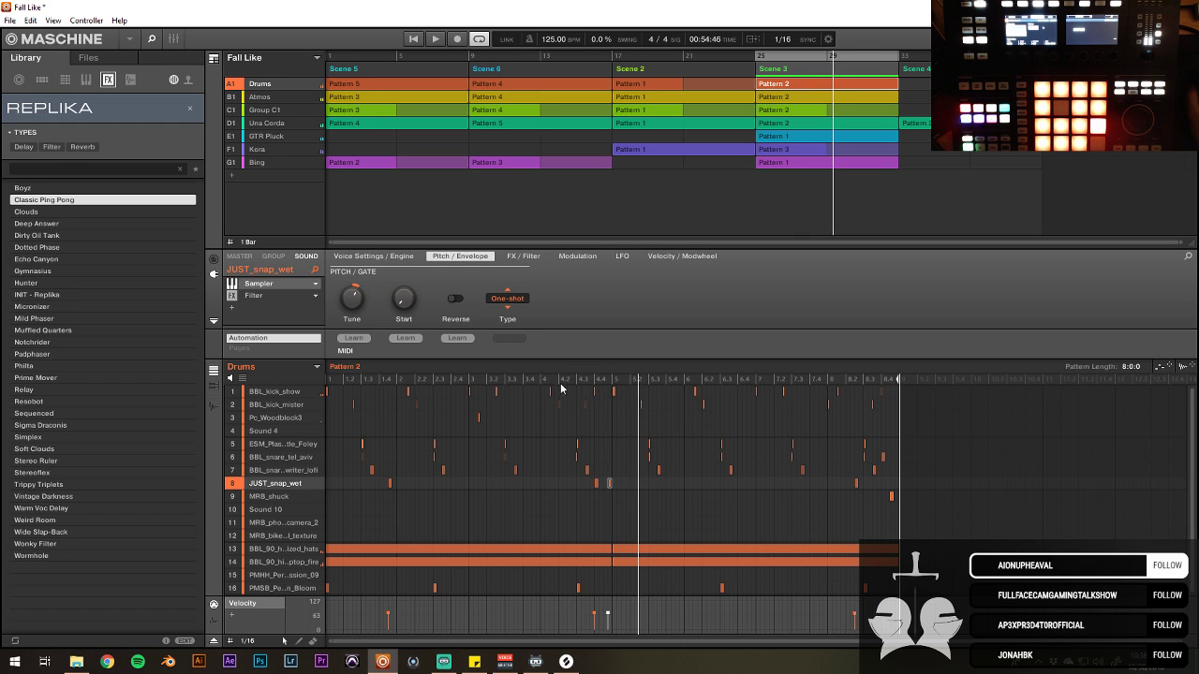
Step: Add two JUST_snap_wet hits to Drums Pattern 2, at 6.4 and just after the start of bar 7, and select sound 15
{"action": "left_click_drag", "start_coordinate": [599, 645], "coordinate": [601, 648]}
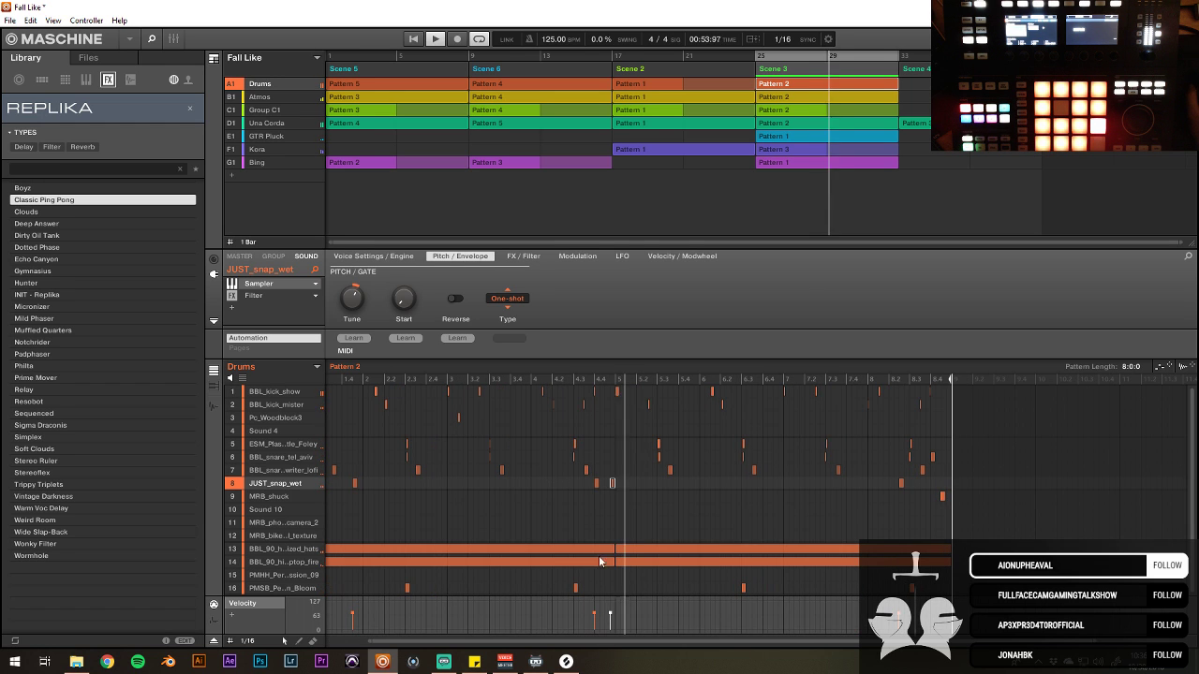
{"action": "left_click", "coordinate": [623, 470]}
{"action": "left_click", "coordinate": [624, 470]}
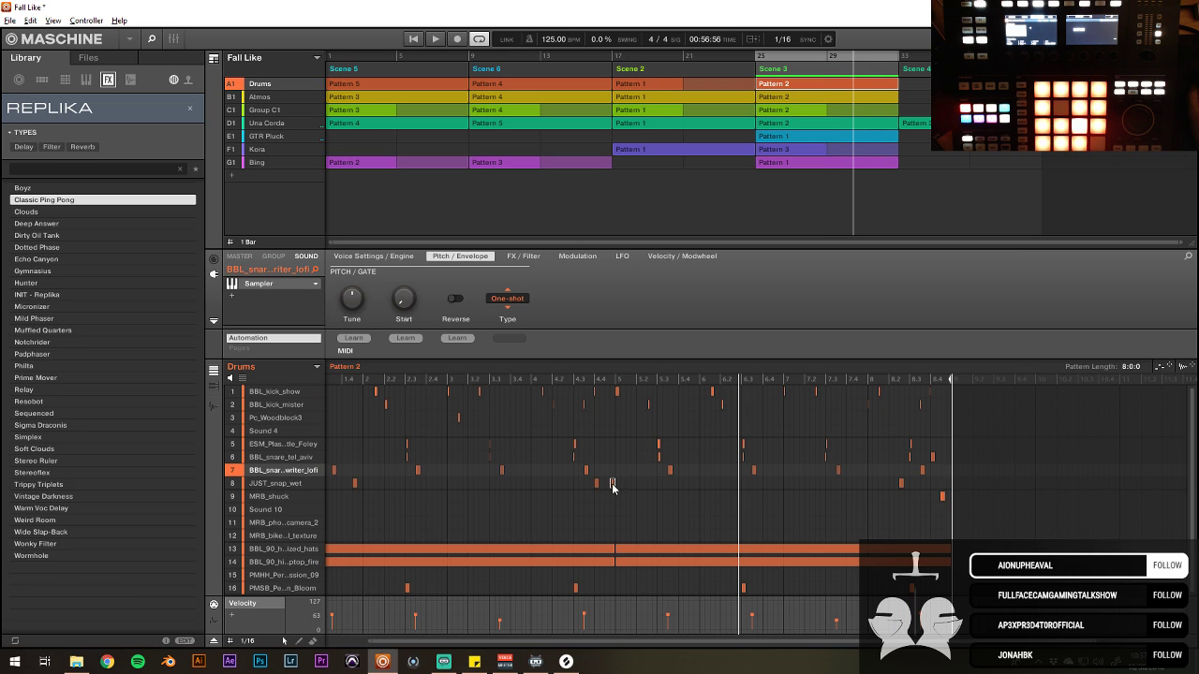
{"action": "left_click", "coordinate": [739, 484]}
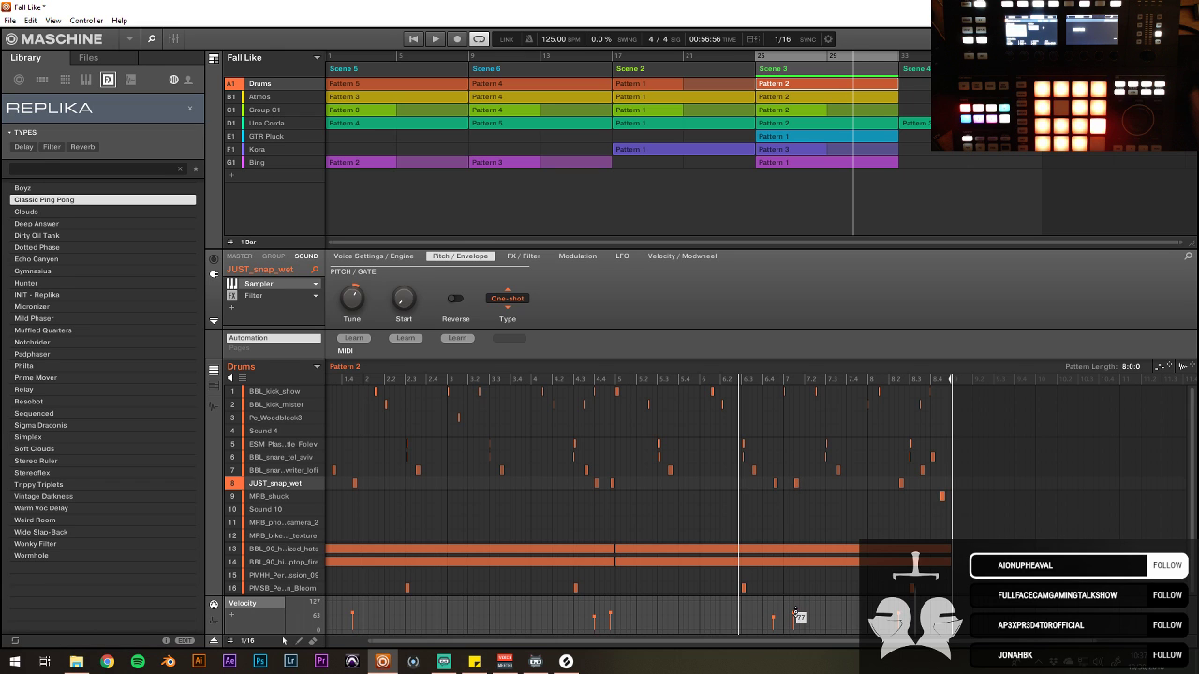
{"action": "left_click", "coordinate": [281, 575]}
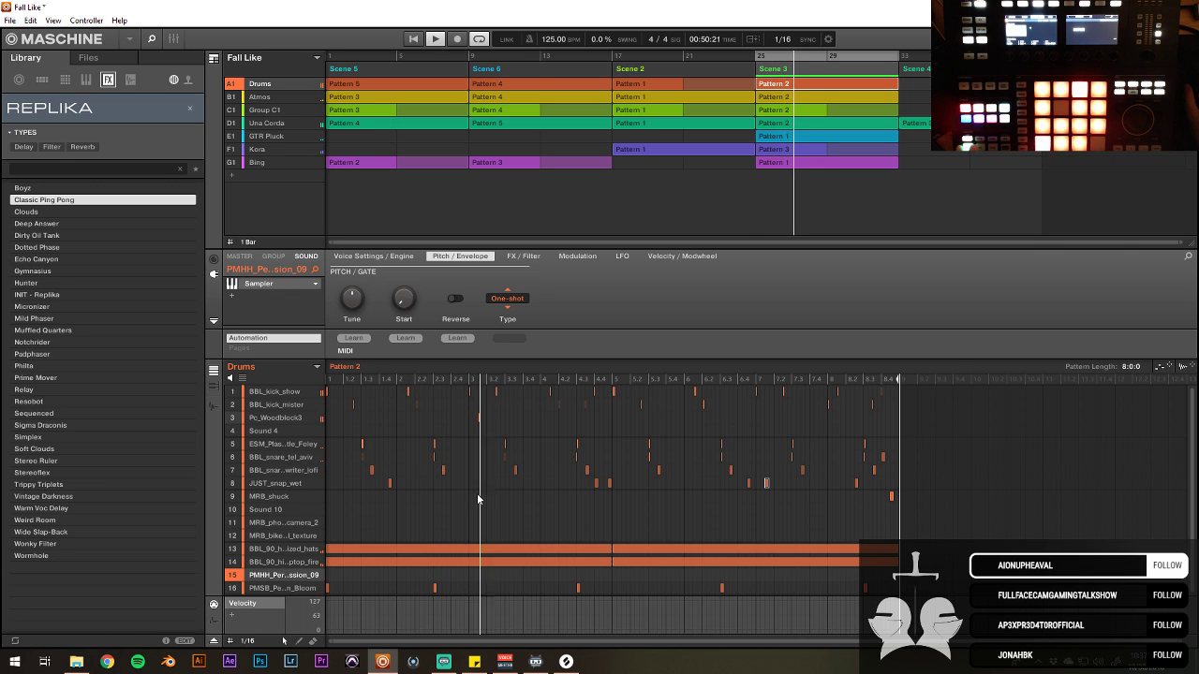
{"action": "mouse_move", "coordinate": [297, 563]}
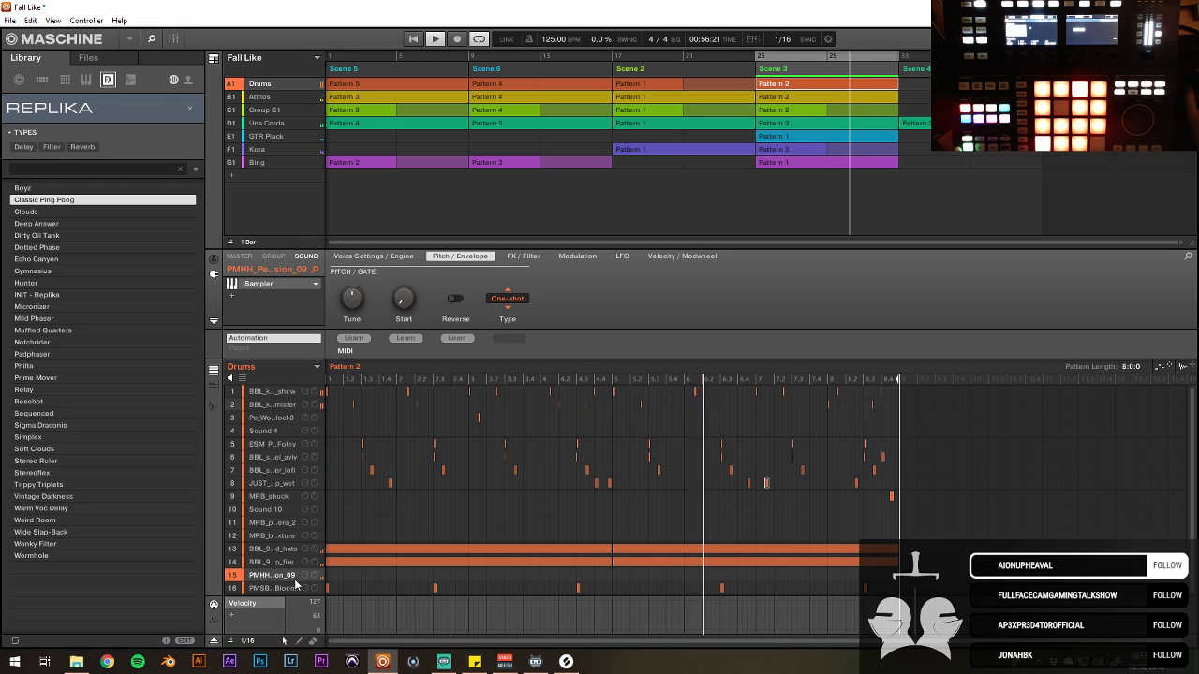
Step: Duplicate Scene 3, make the copy at bar 33 unique with its own patterns, and play it back
{"action": "right_click", "coordinate": [838, 68]}
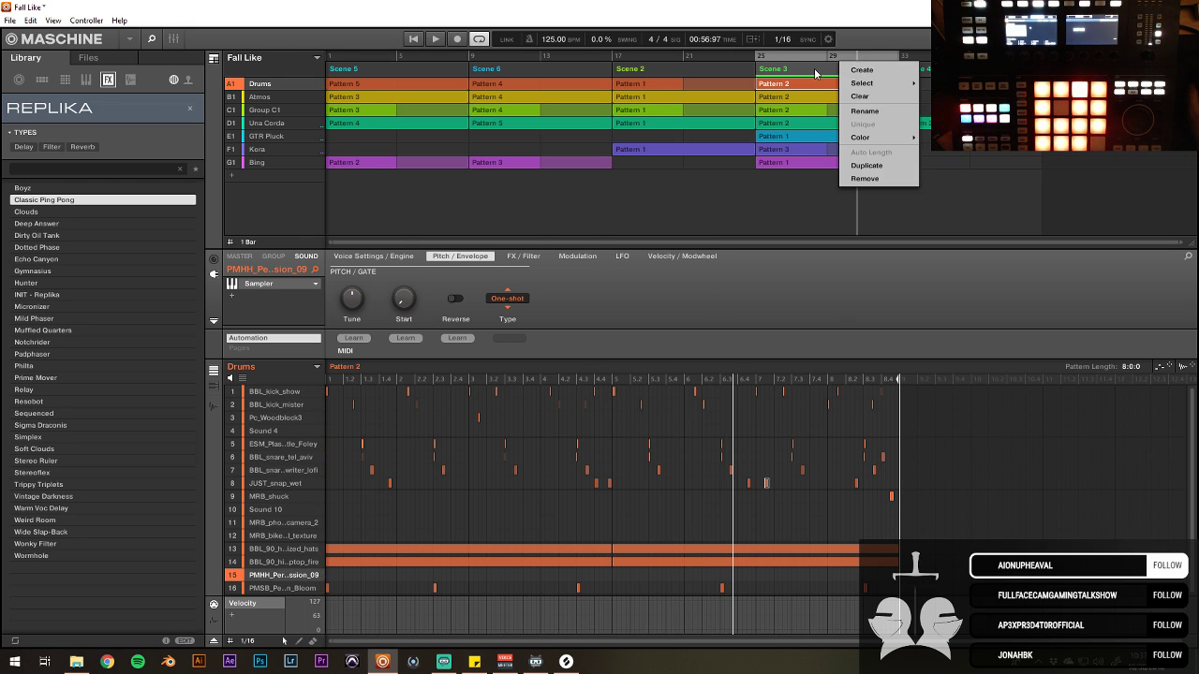
{"action": "right_click", "coordinate": [813, 68]}
{"action": "left_click", "coordinate": [848, 169]}
{"action": "right_click", "coordinate": [918, 70]}
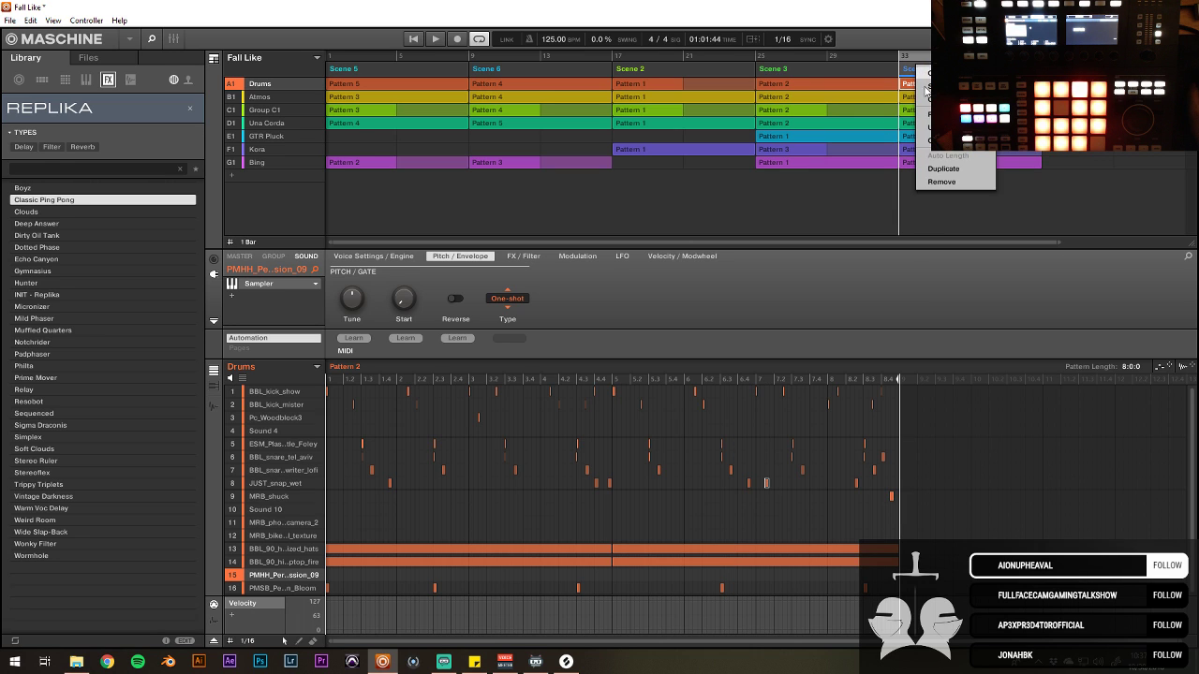
{"action": "left_click", "coordinate": [922, 132]}
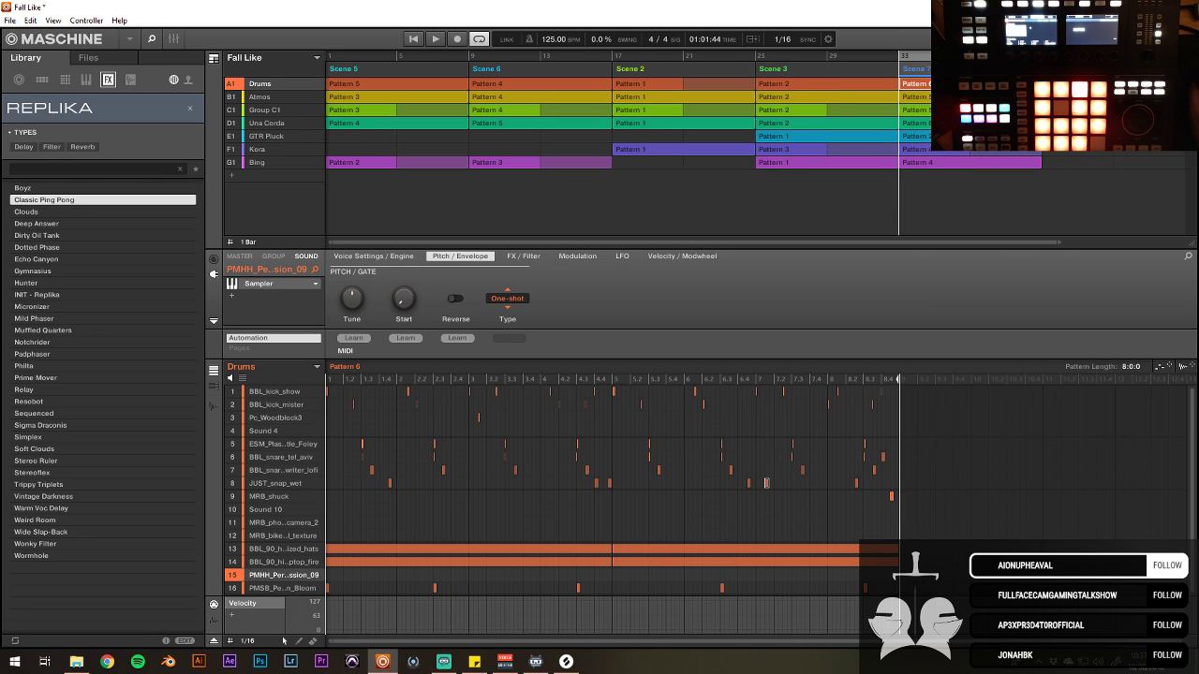
{"action": "key", "text": "space"}
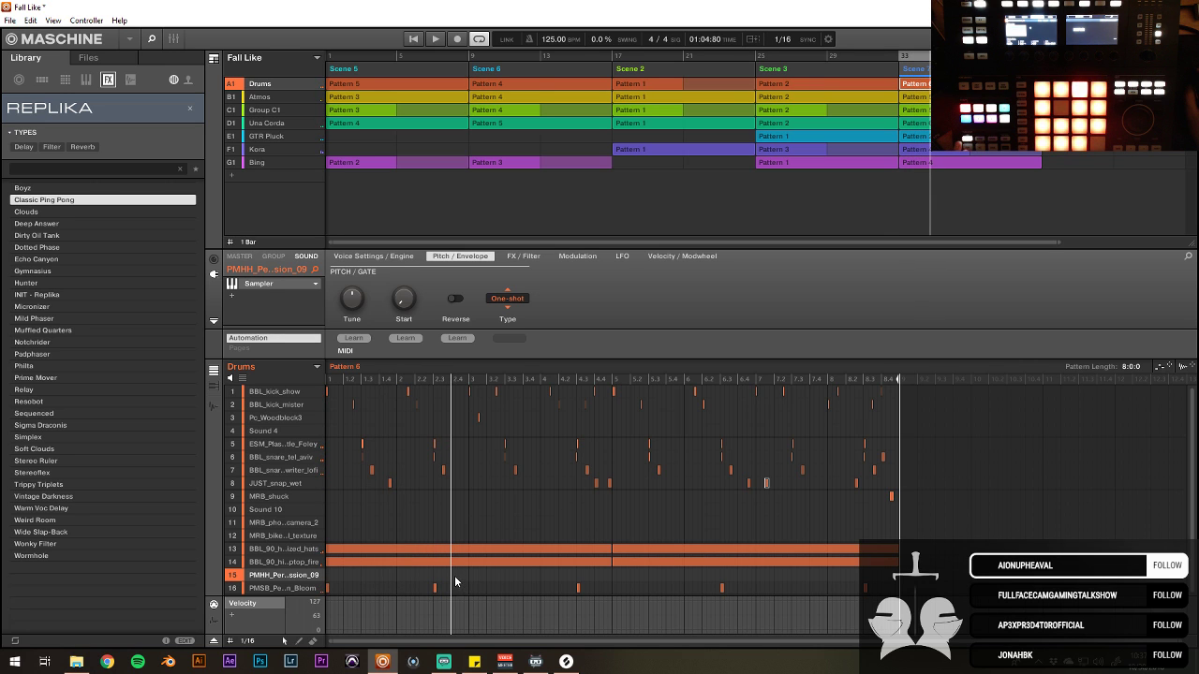
{"action": "mouse_move", "coordinate": [300, 585]}
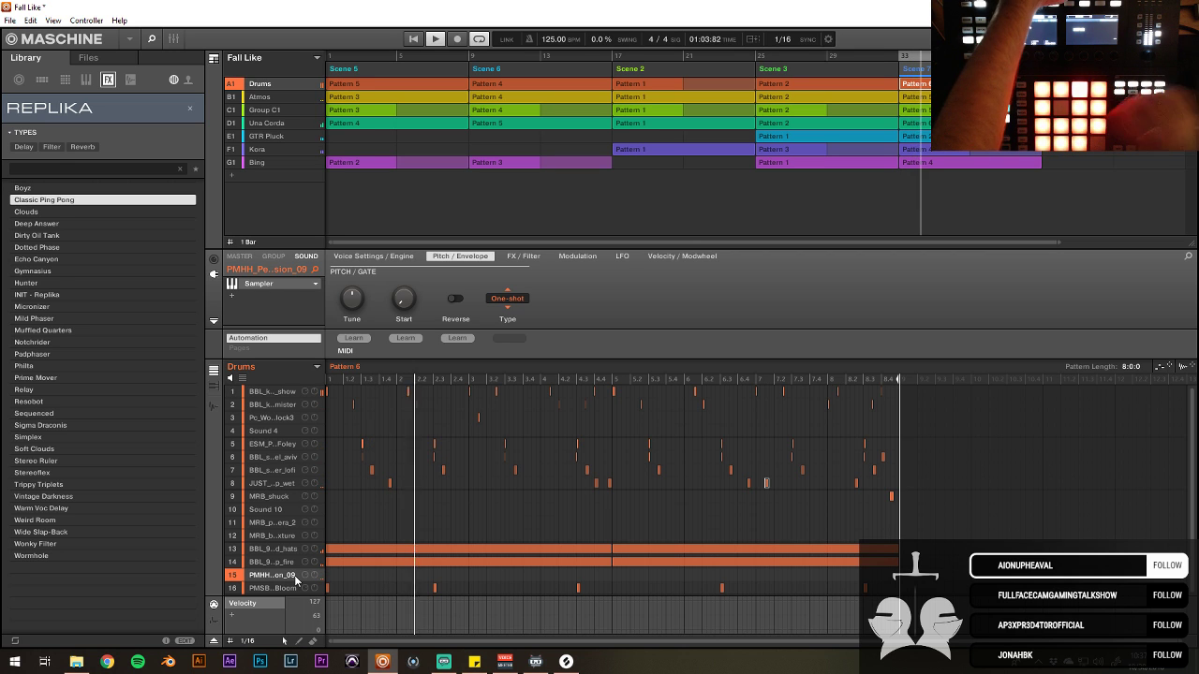
Step: Add a new group named Sub and load the Razor preset Punch in the Balls on its first sound
{"action": "left_click", "coordinate": [251, 177]}
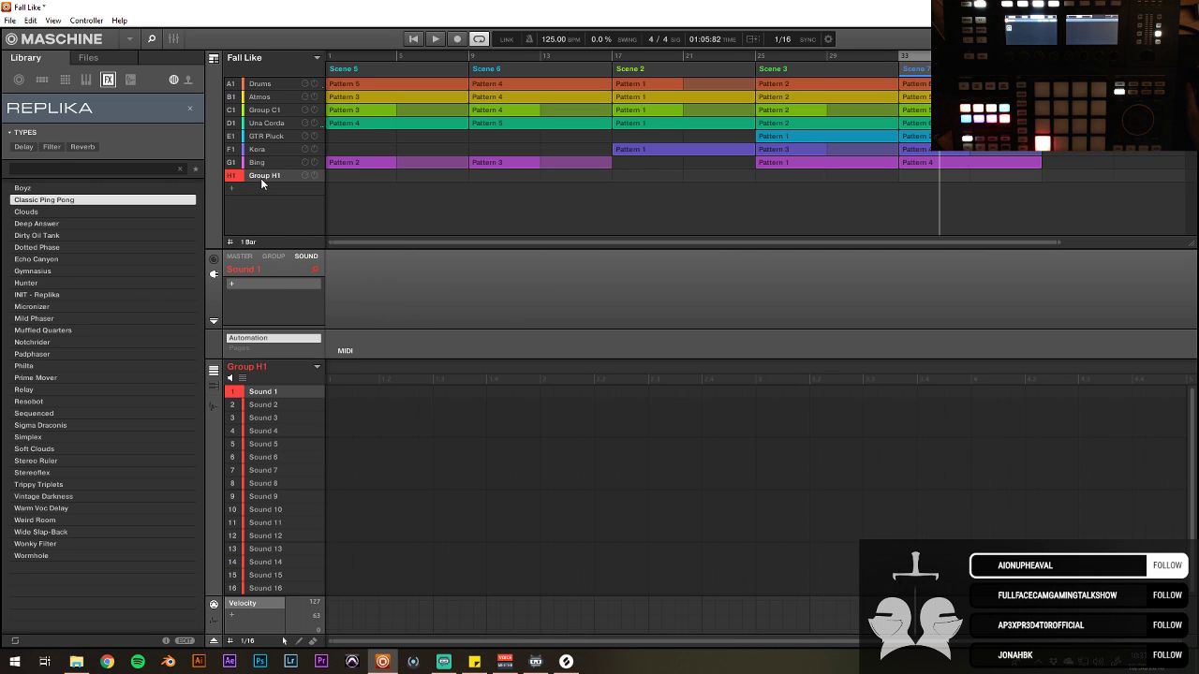
{"action": "type", "text": "Sub"}
{"action": "key", "text": "Return"}
{"action": "left_click", "coordinate": [286, 191]}
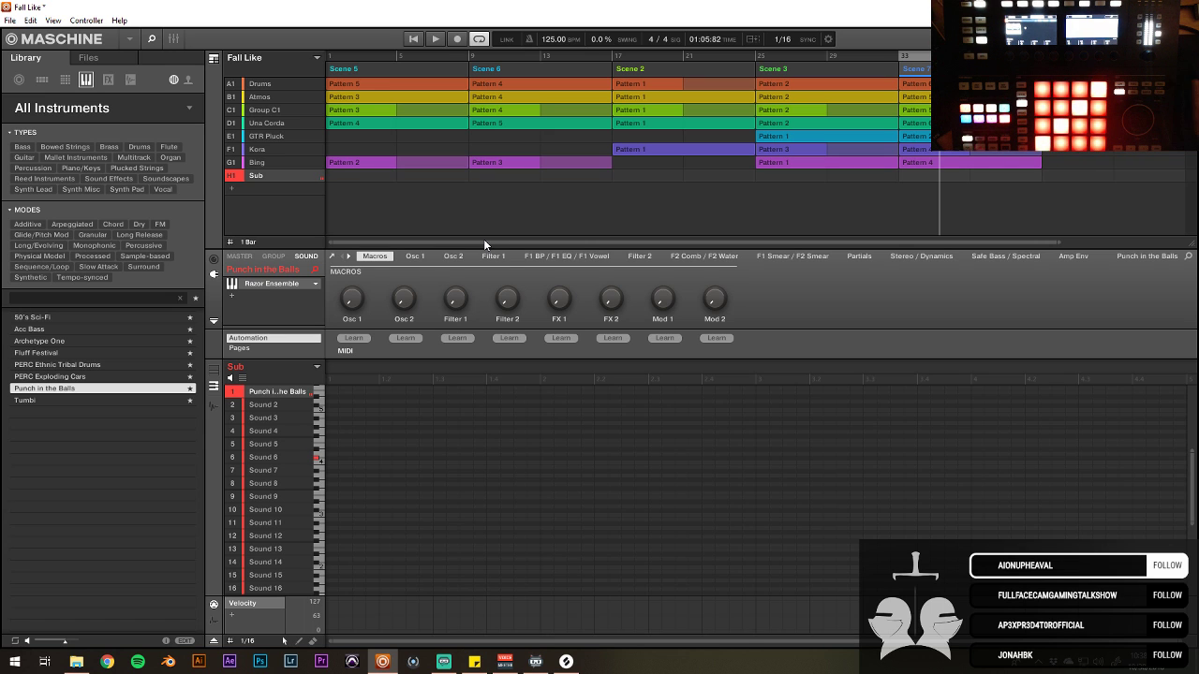
Step: Copy the lowest notes of Una Corda Pattern 6 into a new Sub Pattern 1 in the scene at bar 33
{"action": "left_click", "coordinate": [916, 136]}
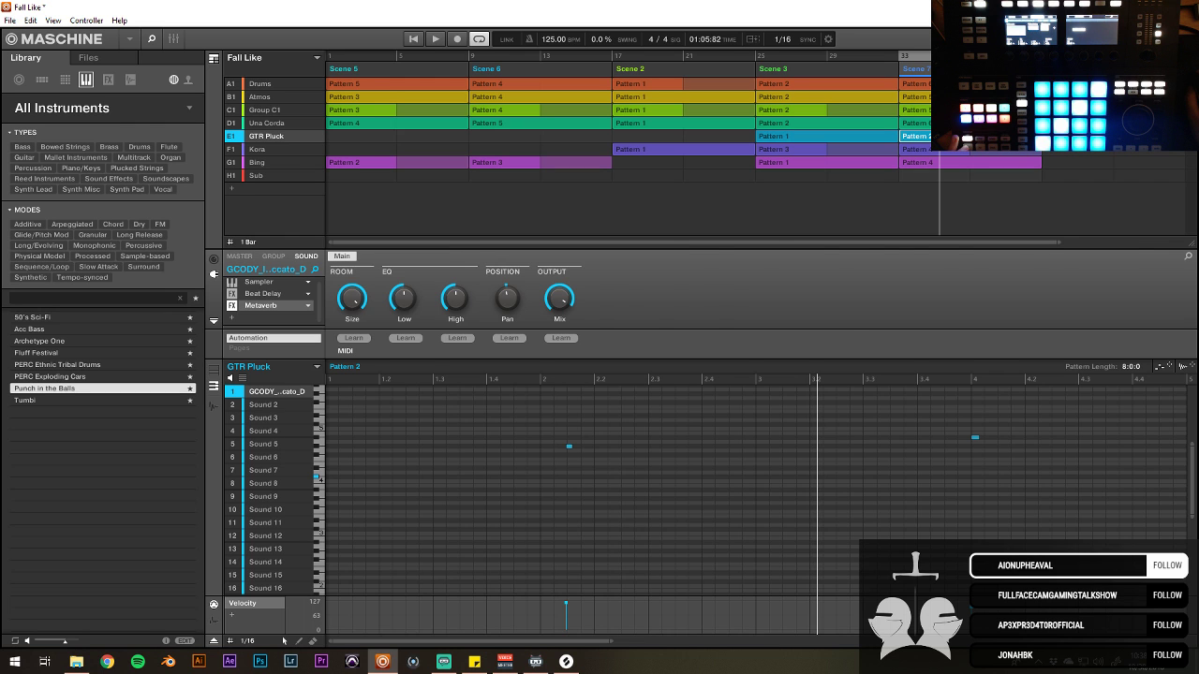
{"action": "left_click", "coordinate": [915, 123]}
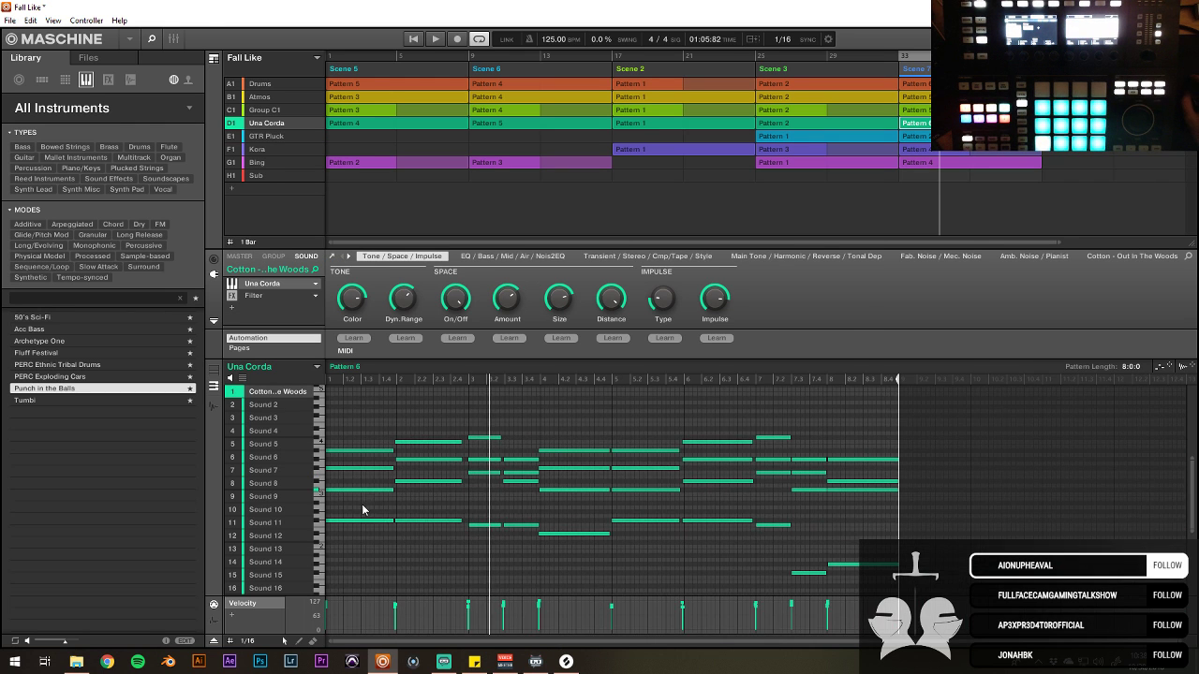
{"action": "scroll", "coordinate": [363, 510], "scroll_direction": "down", "scroll_amount": 3}
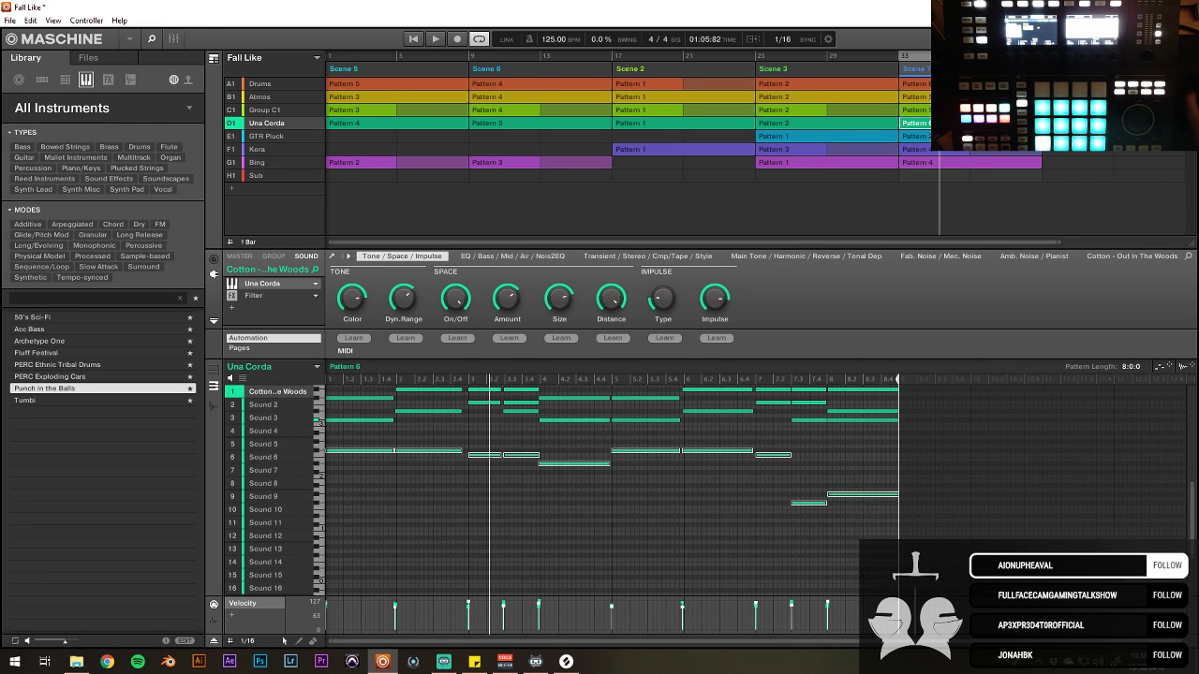
{"action": "left_click", "coordinate": [904, 175]}
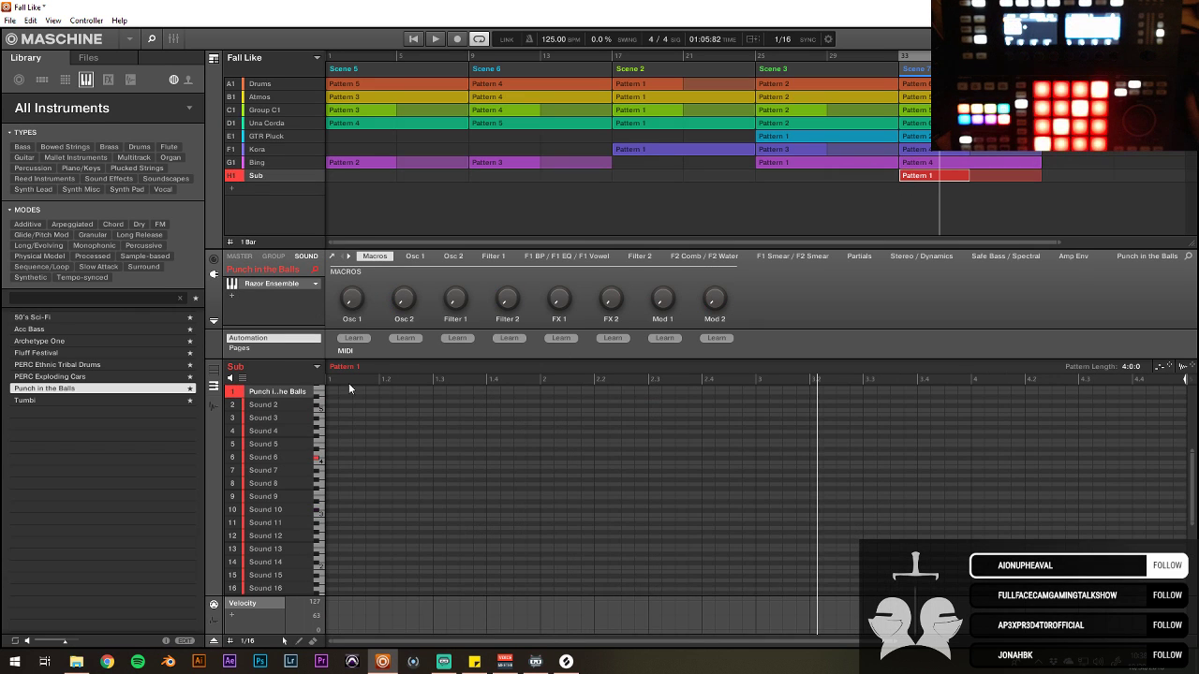
{"action": "key", "text": "ctrl+v"}
{"action": "left_click_drag", "start_coordinate": [525, 646], "coordinate": [526, 660]}
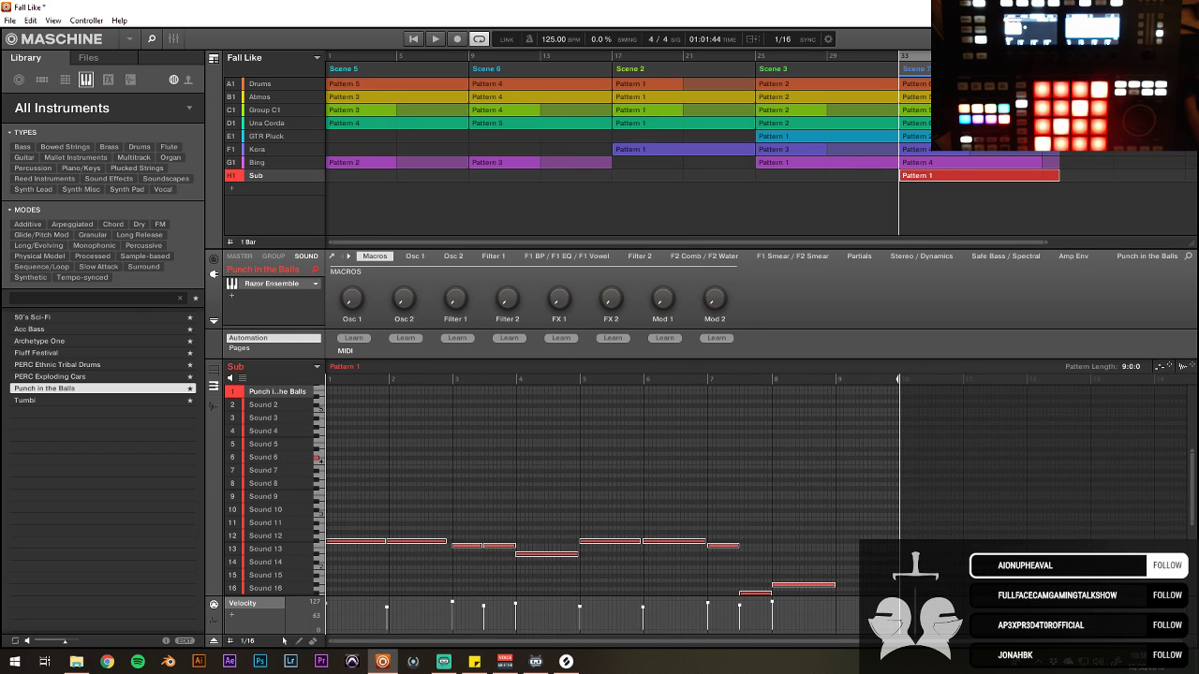
Step: Align the second Sub note with the start of bar 2 and shorten Sub Pattern 1 to 8:0:0
{"action": "key", "text": "space"}
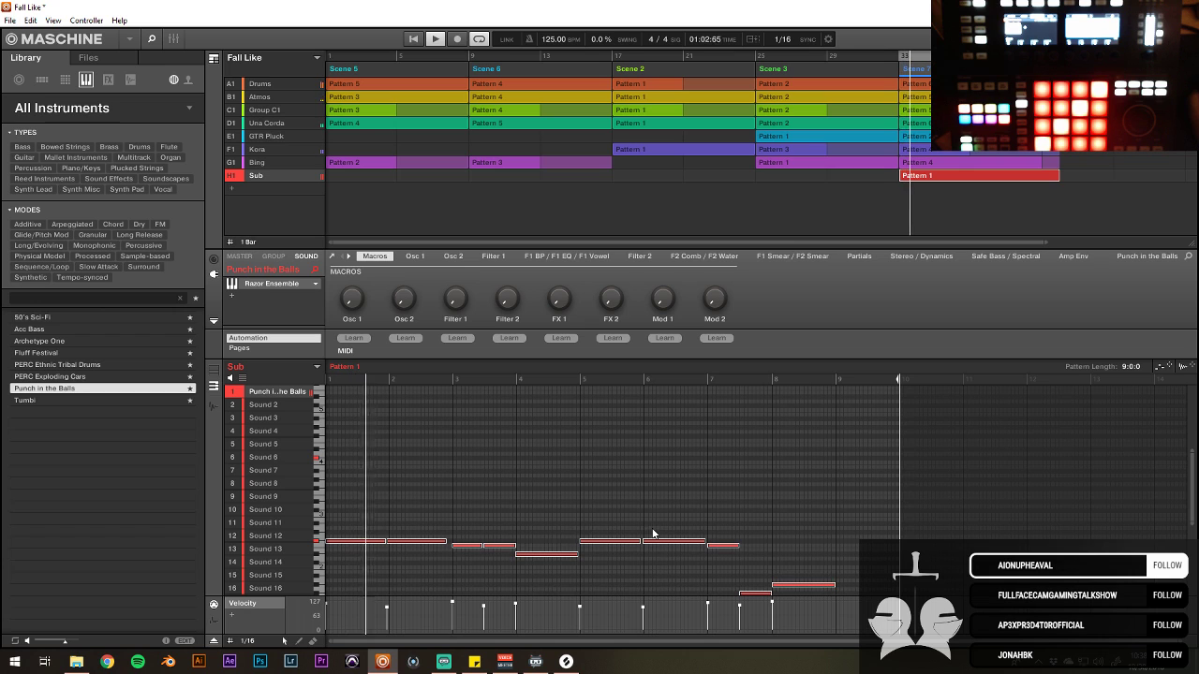
{"action": "left_click", "coordinate": [398, 538]}
{"action": "left_click_drag", "start_coordinate": [396, 545], "coordinate": [403, 547]}
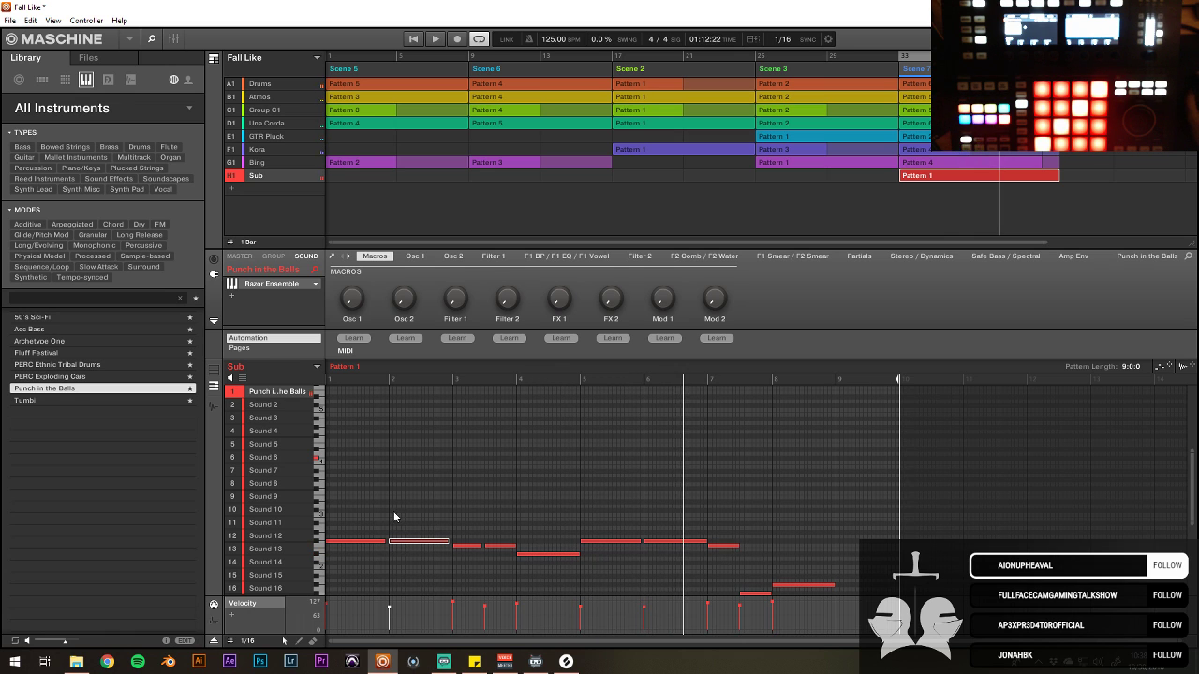
{"action": "key", "text": "space"}
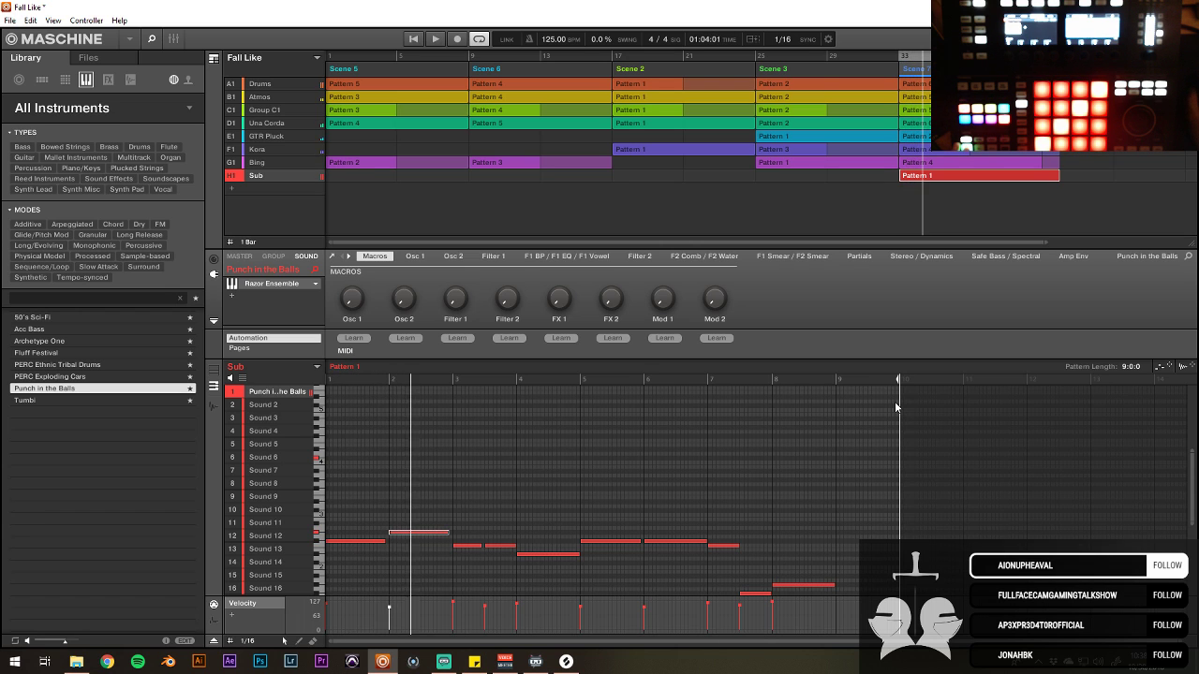
{"action": "left_click_drag", "start_coordinate": [897, 378], "coordinate": [837, 379]}
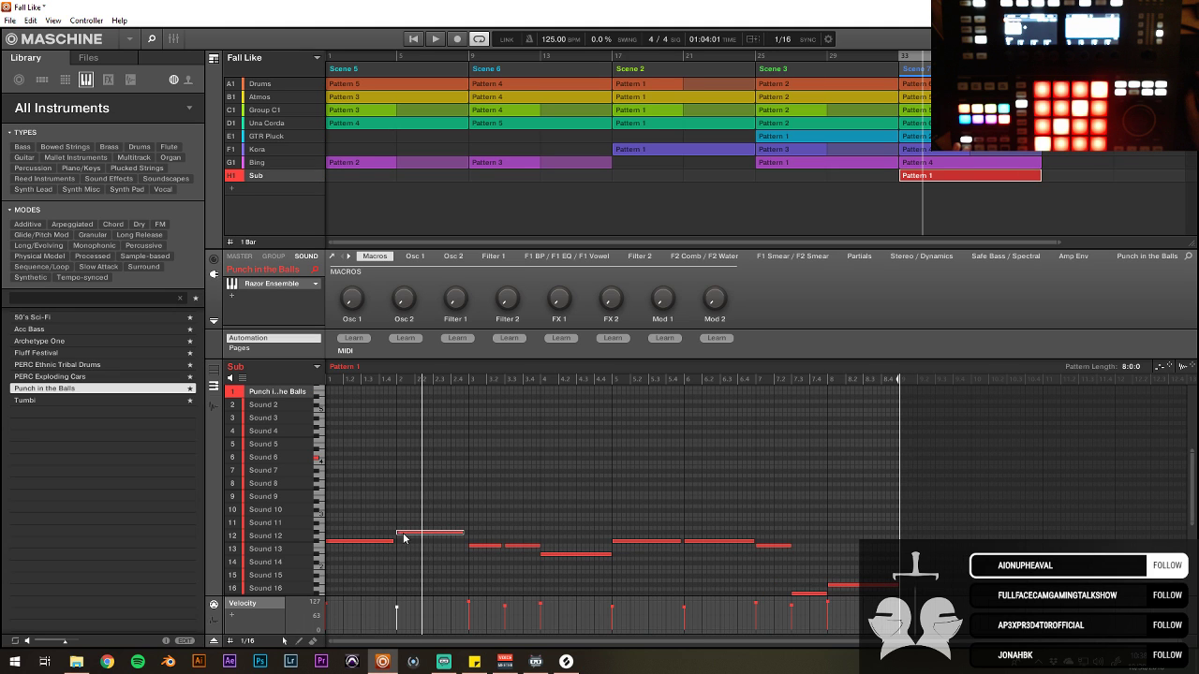
Step: Try lower pitches for the bar 2 note in Sub Pattern 1 during playback
{"action": "left_click_drag", "start_coordinate": [404, 537], "coordinate": [405, 564]}
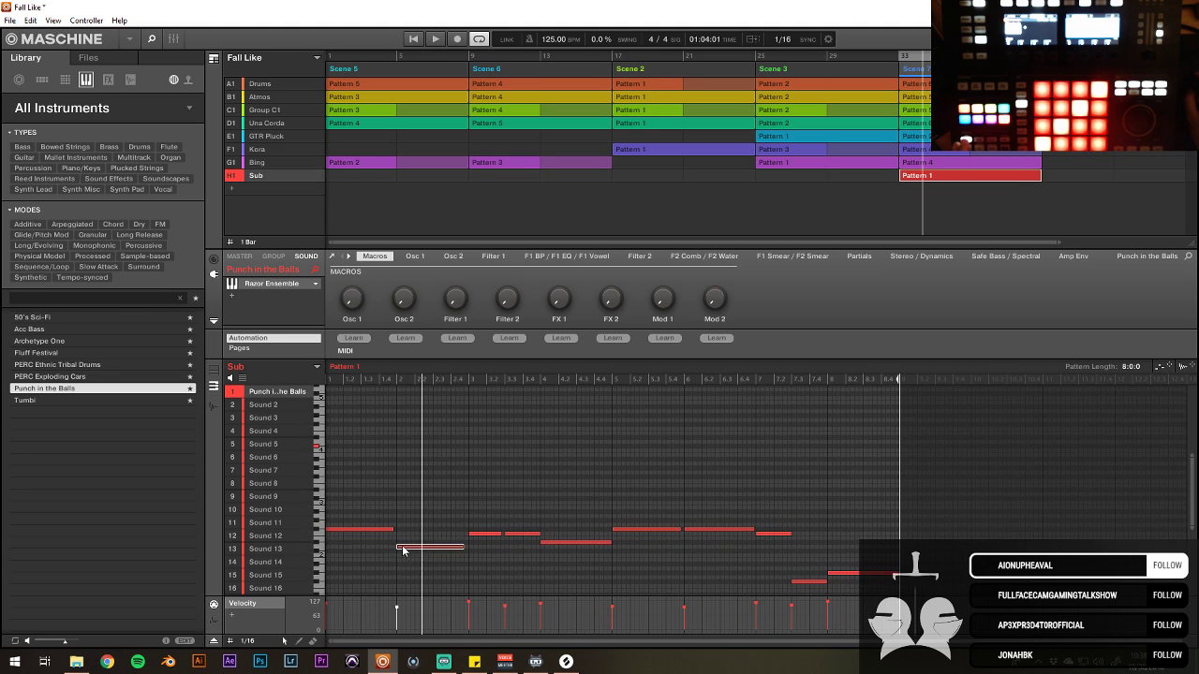
{"action": "key", "text": "space"}
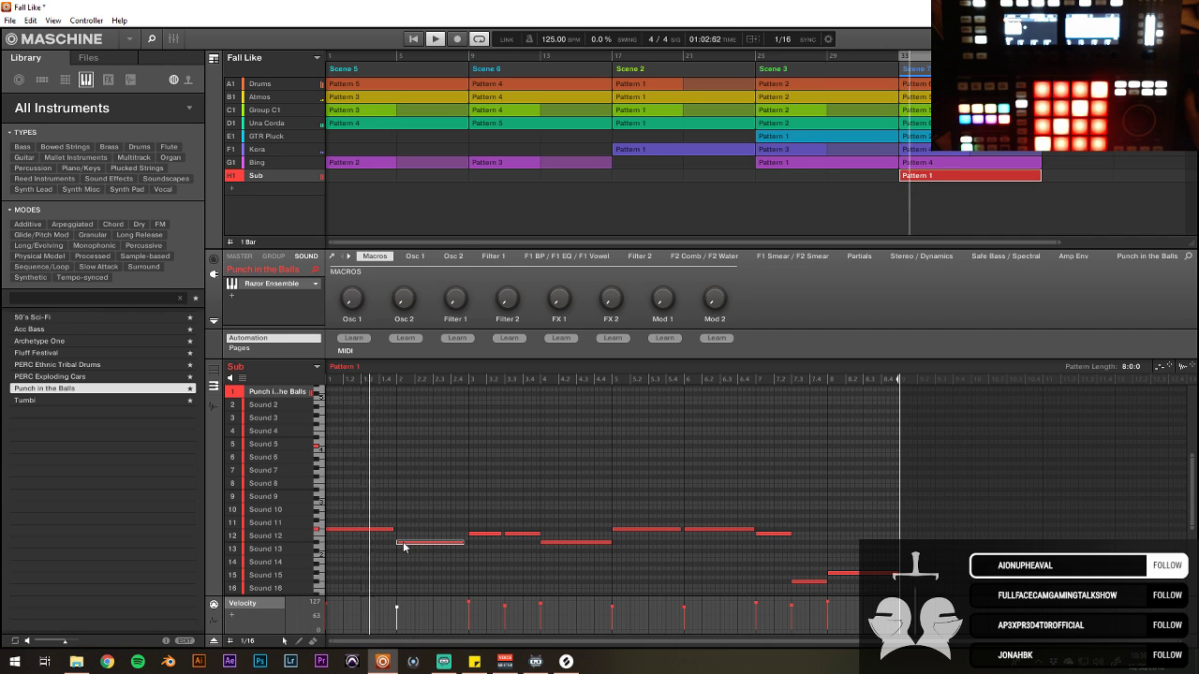
{"action": "left_click_drag", "start_coordinate": [415, 549], "coordinate": [415, 553]}
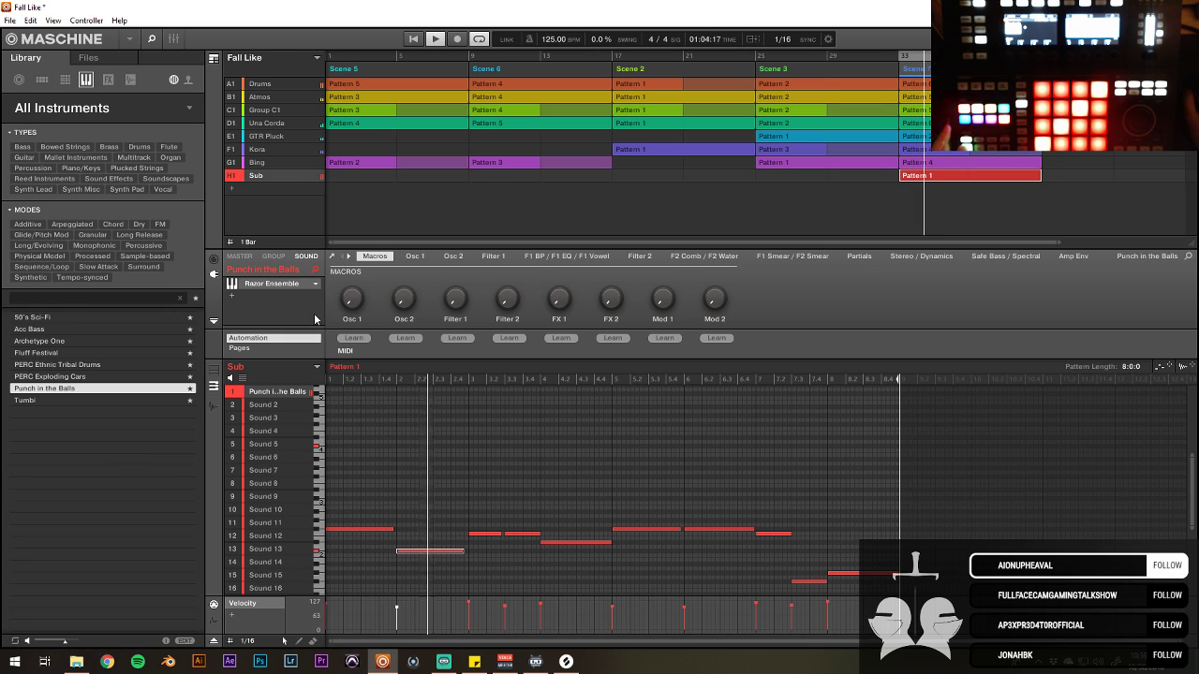
Step: Solo the Una Corda and Sub groups together, compare the chord notes, and return to Sub Pattern 1
{"action": "left_click", "coordinate": [239, 127], "text": "shift"}
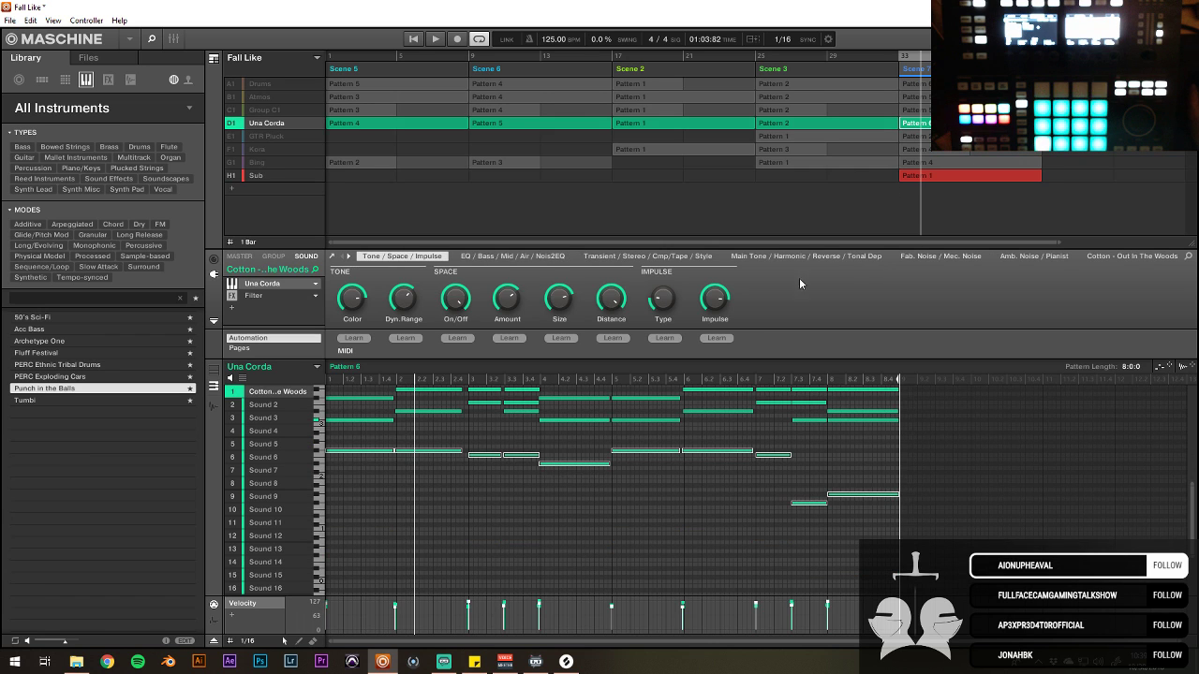
{"action": "scroll", "coordinate": [516, 421], "scroll_direction": "up", "scroll_amount": 3}
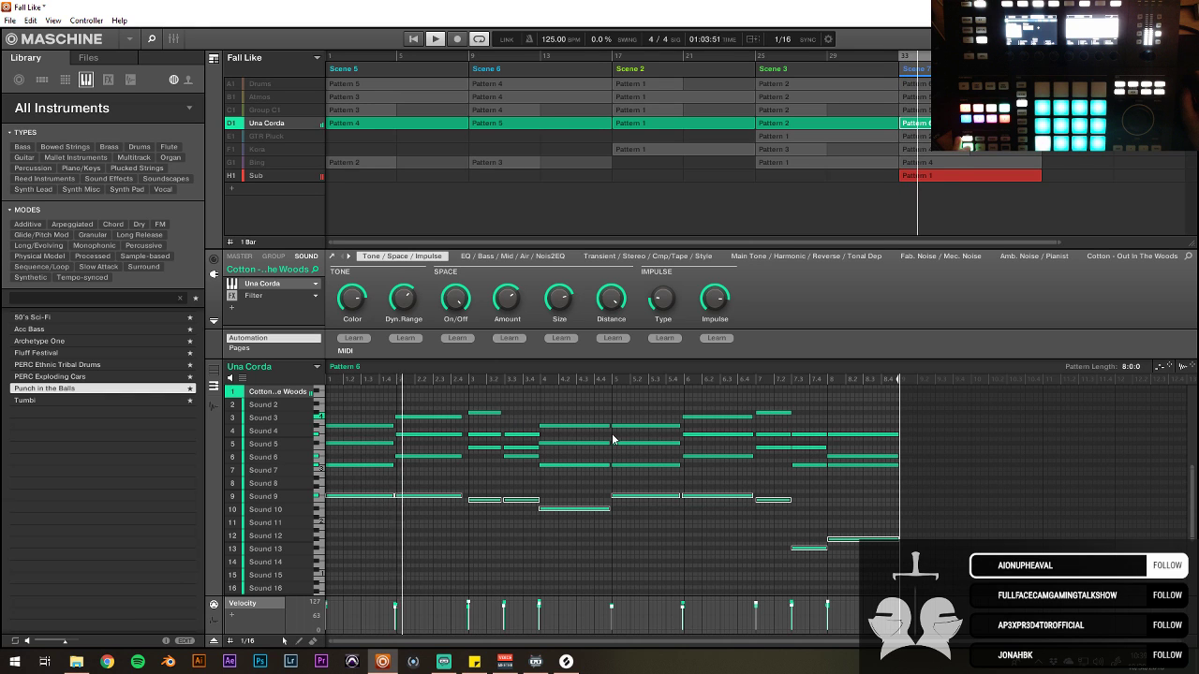
{"action": "left_click", "coordinate": [948, 168]}
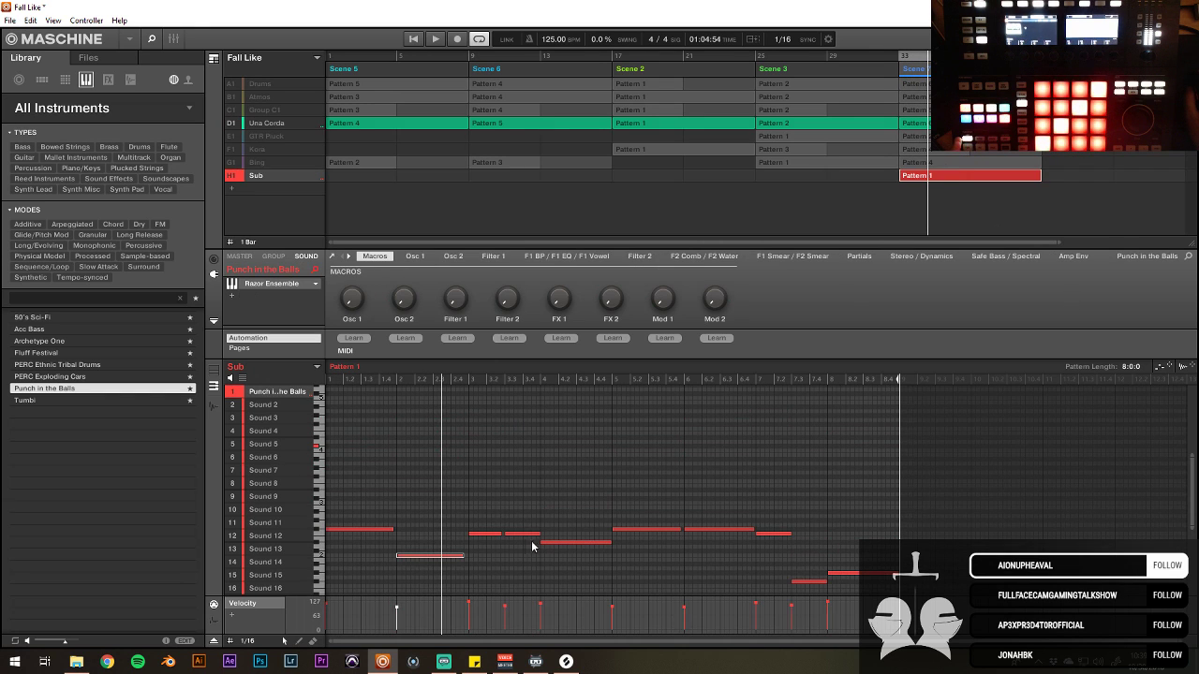
Step: Replace the repeated Sub notes with one note sustained across bars 1 and 2 and one sustained across bar 3
{"action": "left_click", "coordinate": [411, 551]}
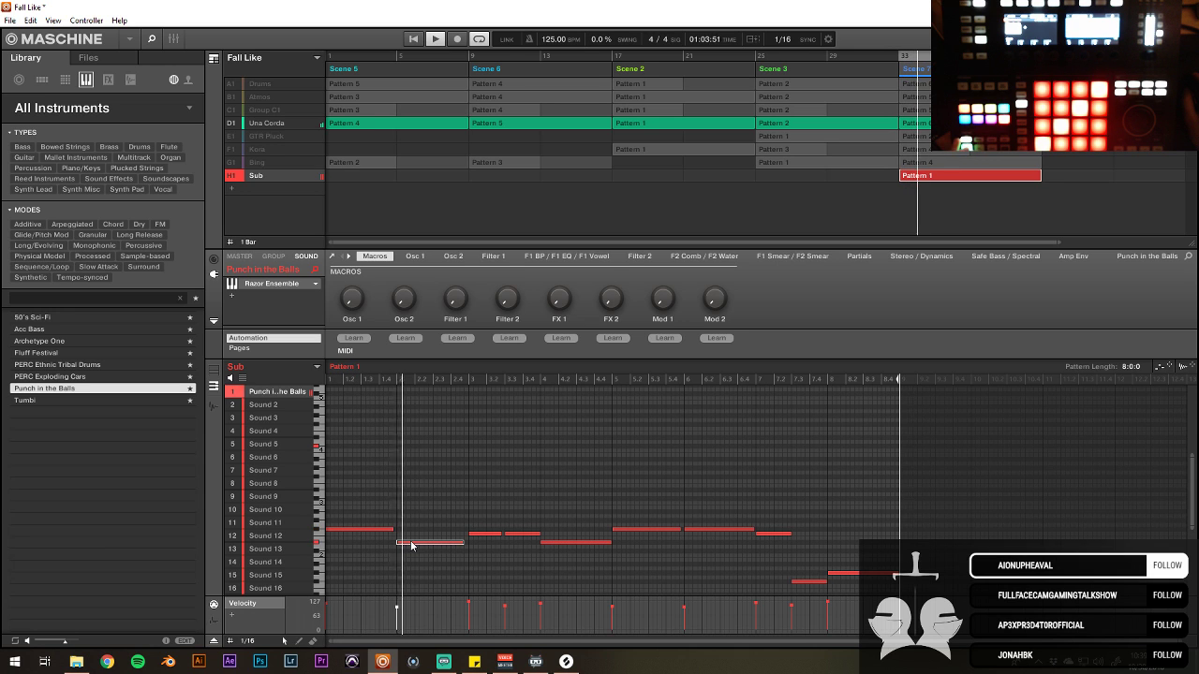
{"action": "left_click_drag", "start_coordinate": [411, 546], "coordinate": [411, 531]}
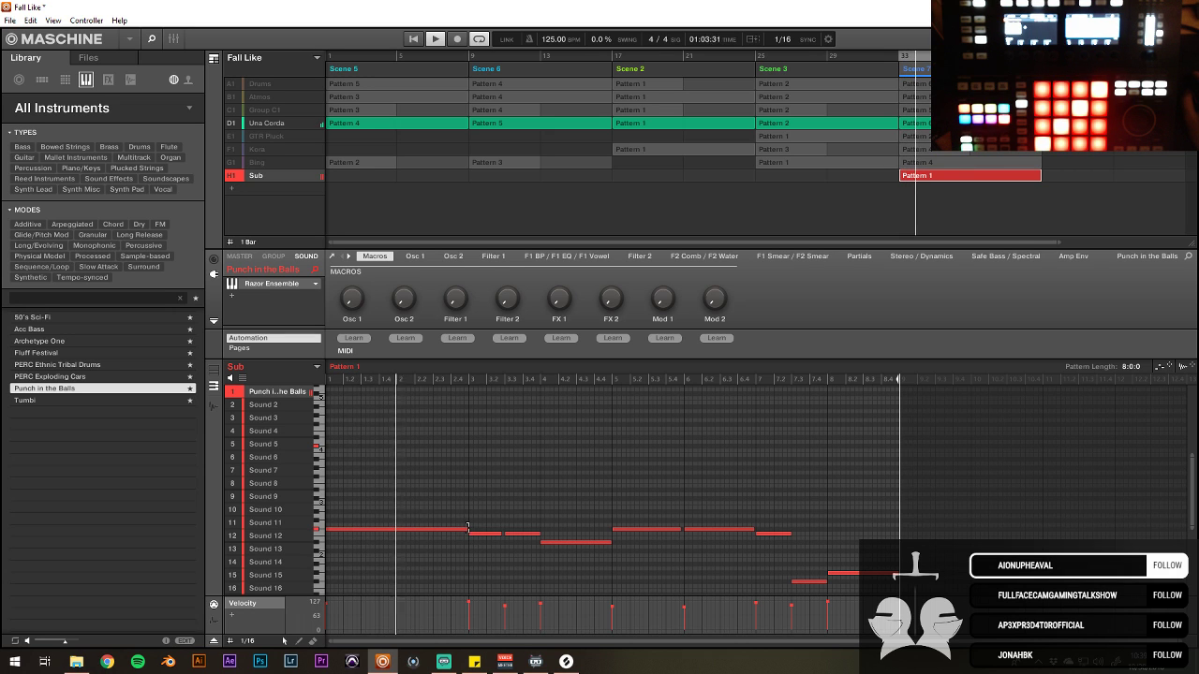
{"action": "double_click", "coordinate": [515, 530]}
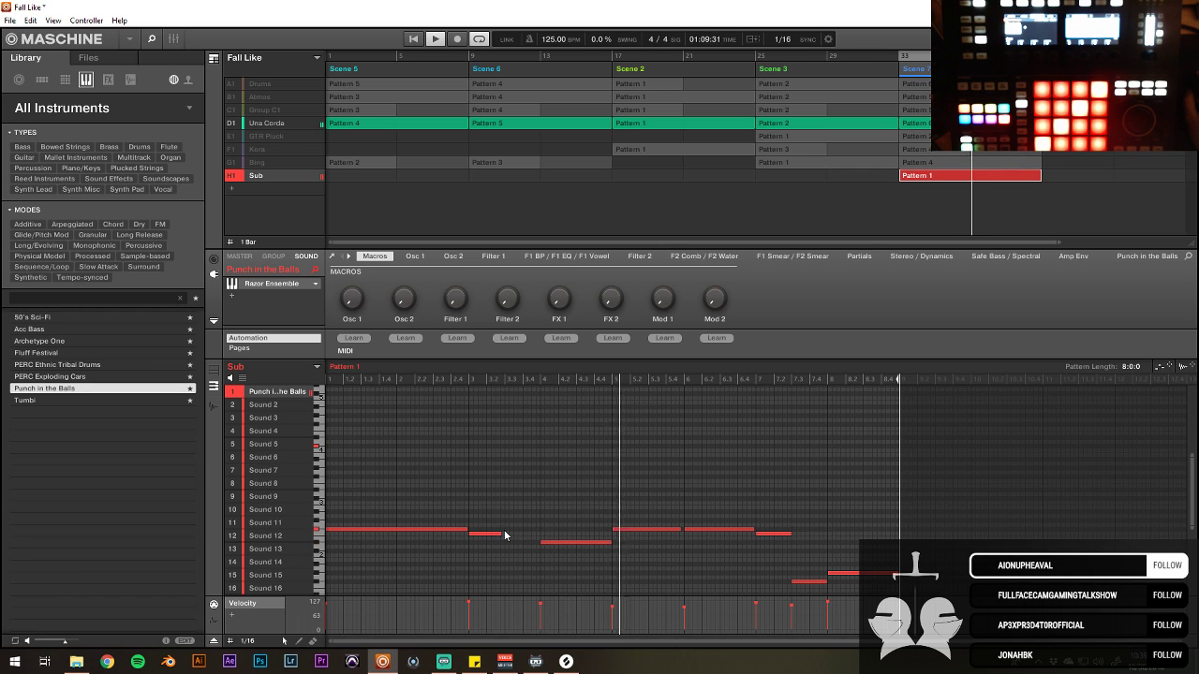
{"action": "left_click_drag", "start_coordinate": [500, 531], "coordinate": [544, 531]}
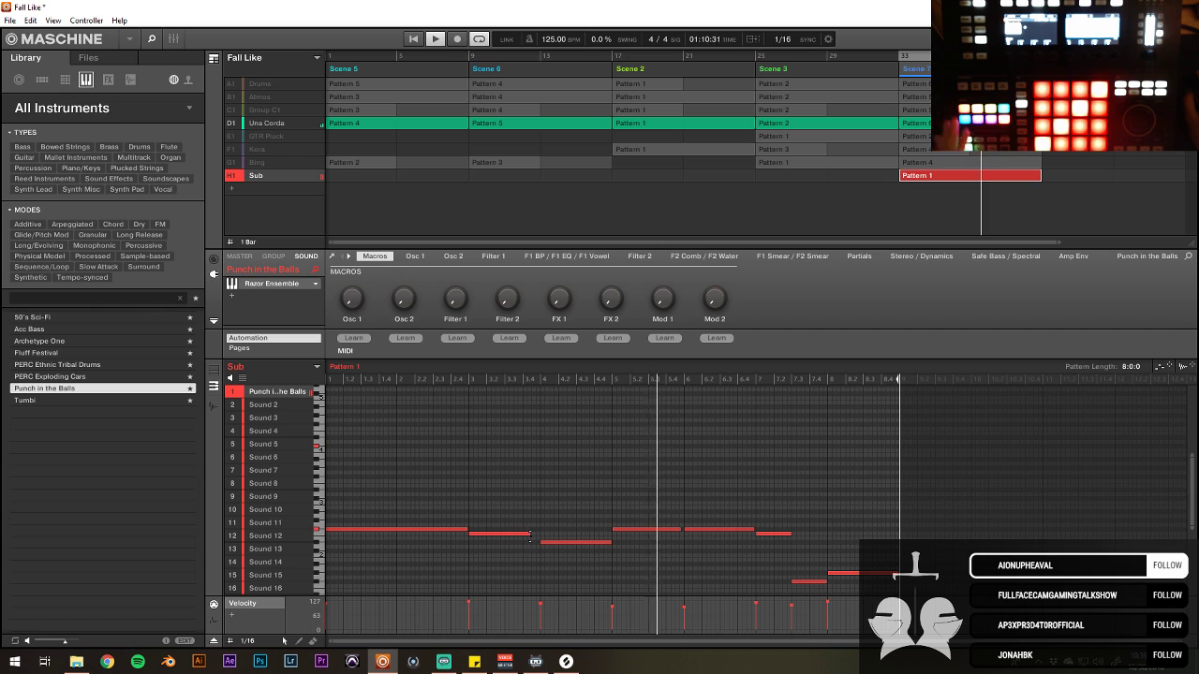
Step: Add the Xfer Records LFOTool_x64 effect to the Sub group's Punch in the Balls sound
{"action": "left_click", "coordinate": [255, 297]}
{"action": "mouse_move", "coordinate": [299, 538]}
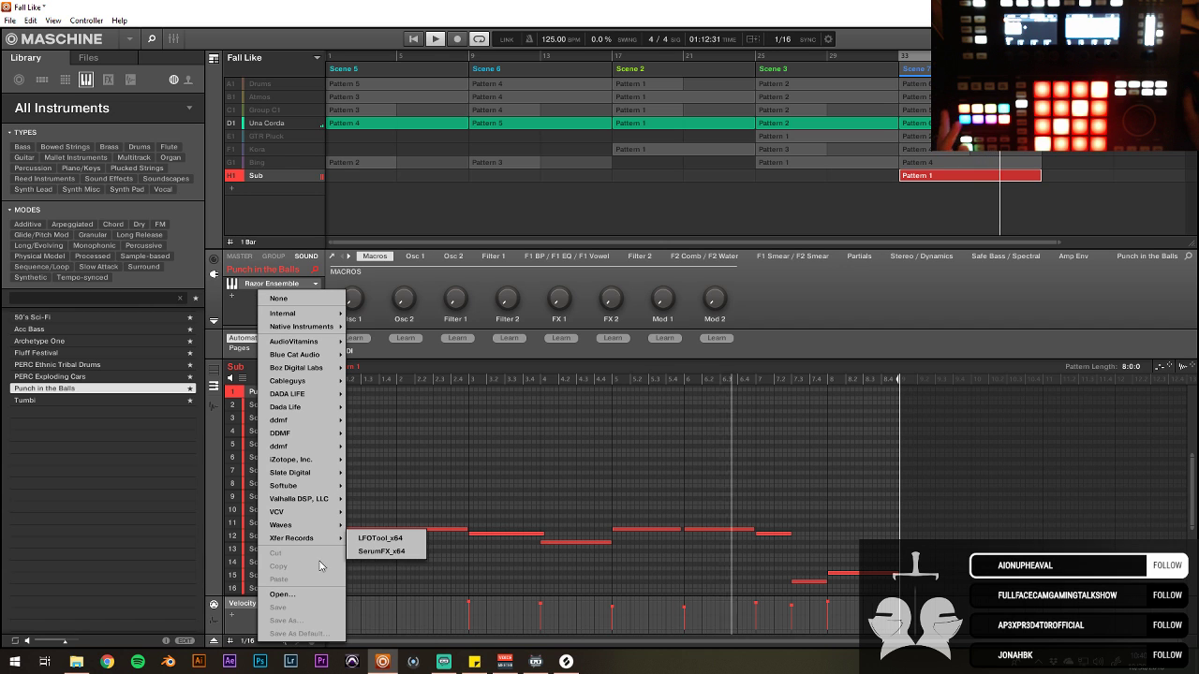
{"action": "left_click", "coordinate": [380, 539]}
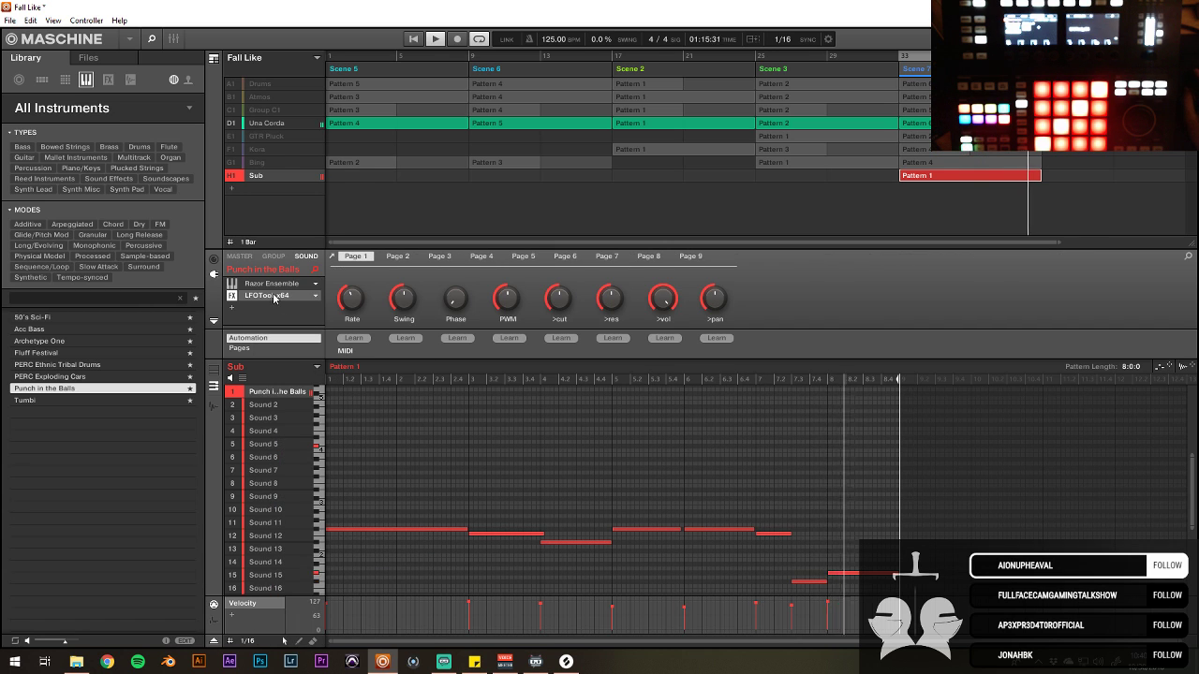
Step: Lower all notes of Sub Pattern 1 except the last two by an octave, and transpose the whole line
{"action": "left_click_drag", "start_coordinate": [793, 522], "coordinate": [353, 556]}
{"action": "scroll", "coordinate": [365, 534], "scroll_direction": "down", "scroll_amount": 3}
{"action": "left_click_drag", "start_coordinate": [372, 491], "coordinate": [352, 546]}
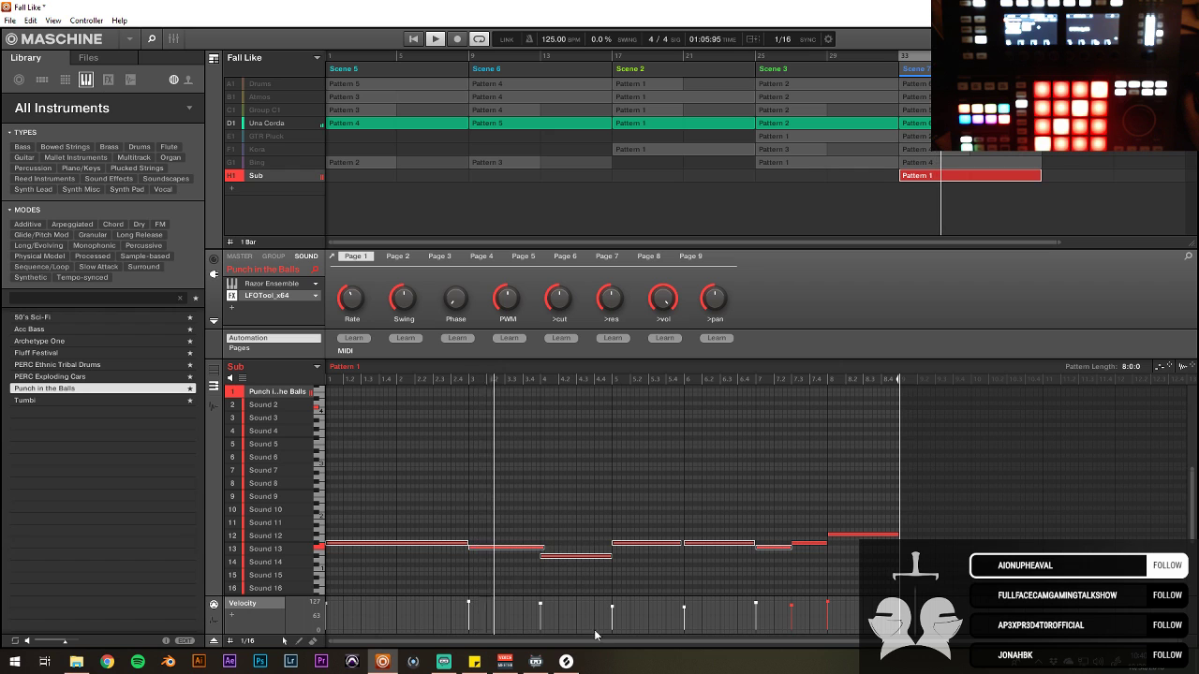
{"action": "key", "text": "ctrl+a"}
{"action": "scroll", "coordinate": [397, 516], "scroll_direction": "down", "scroll_amount": 4}
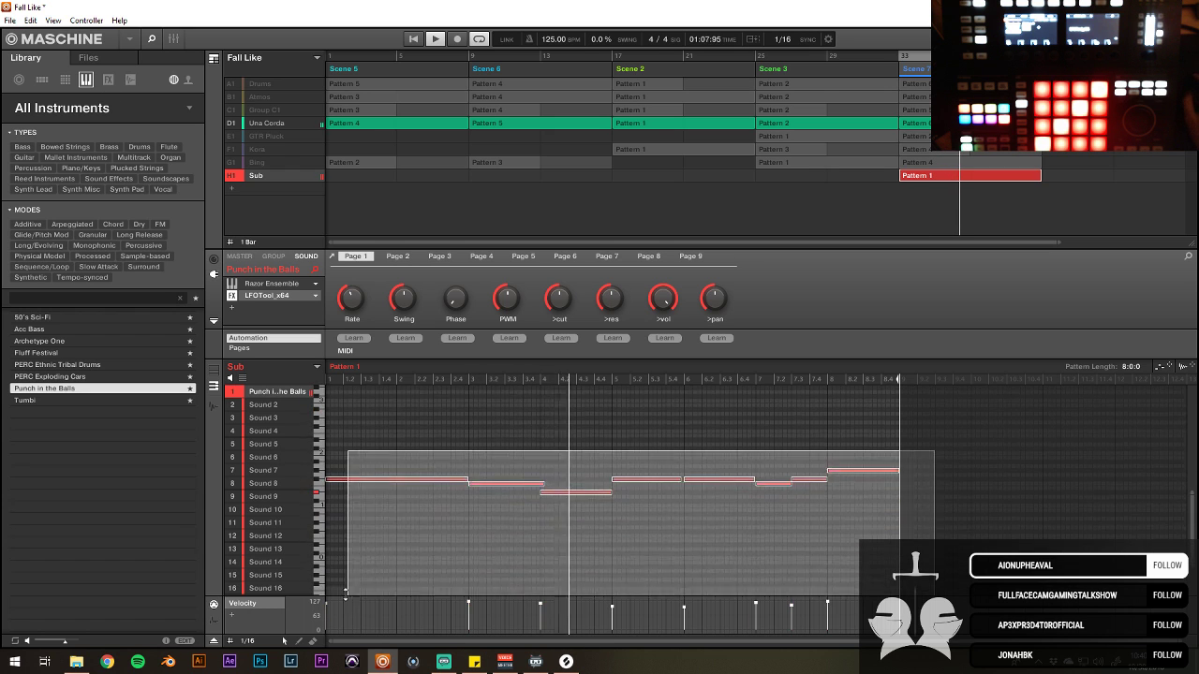
{"action": "left_click_drag", "start_coordinate": [352, 501], "coordinate": [342, 448]}
{"action": "scroll", "coordinate": [595, 509], "scroll_direction": "down", "scroll_amount": 5}
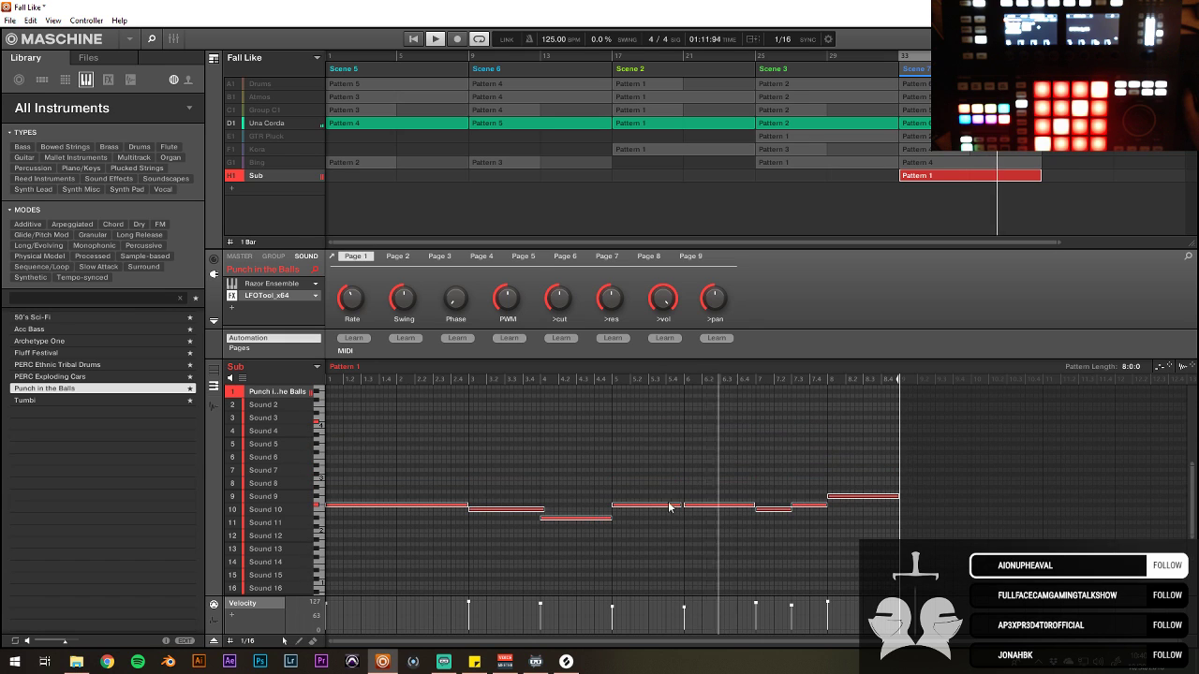
Step: Add a Compressor side-chained to A1:S1 to the Punch in the Balls sound and place it before LFOTool_x64
{"action": "left_click", "coordinate": [252, 296]}
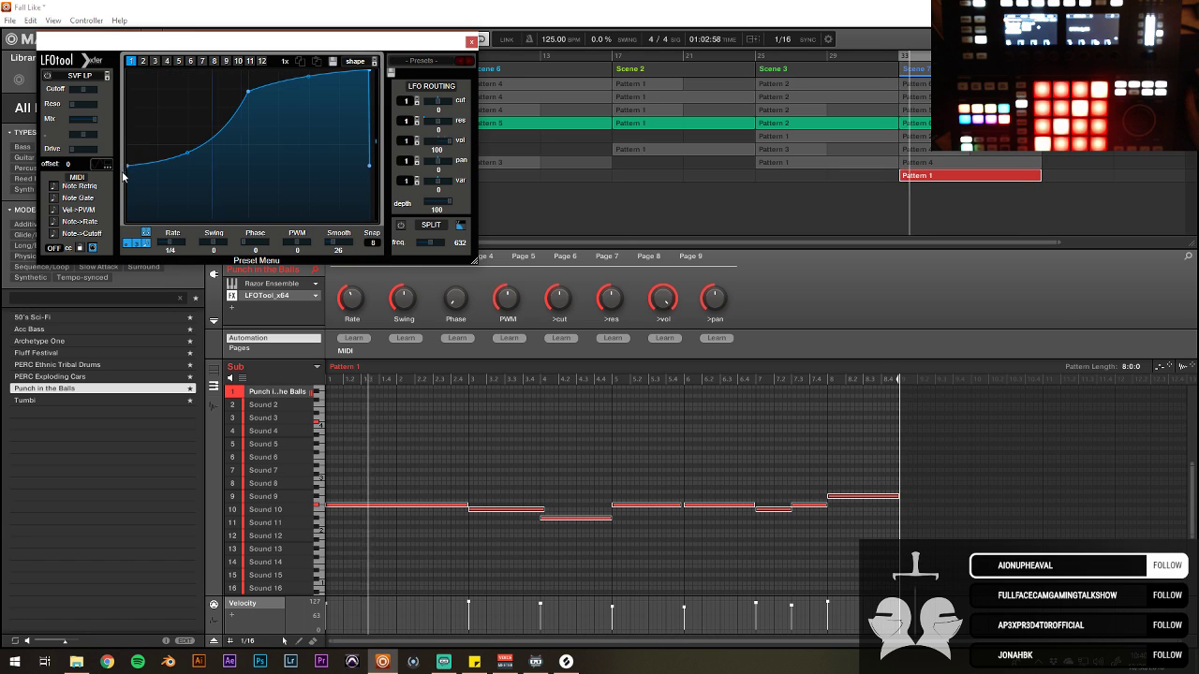
{"action": "left_click", "coordinate": [471, 42]}
{"action": "left_click", "coordinate": [248, 296]}
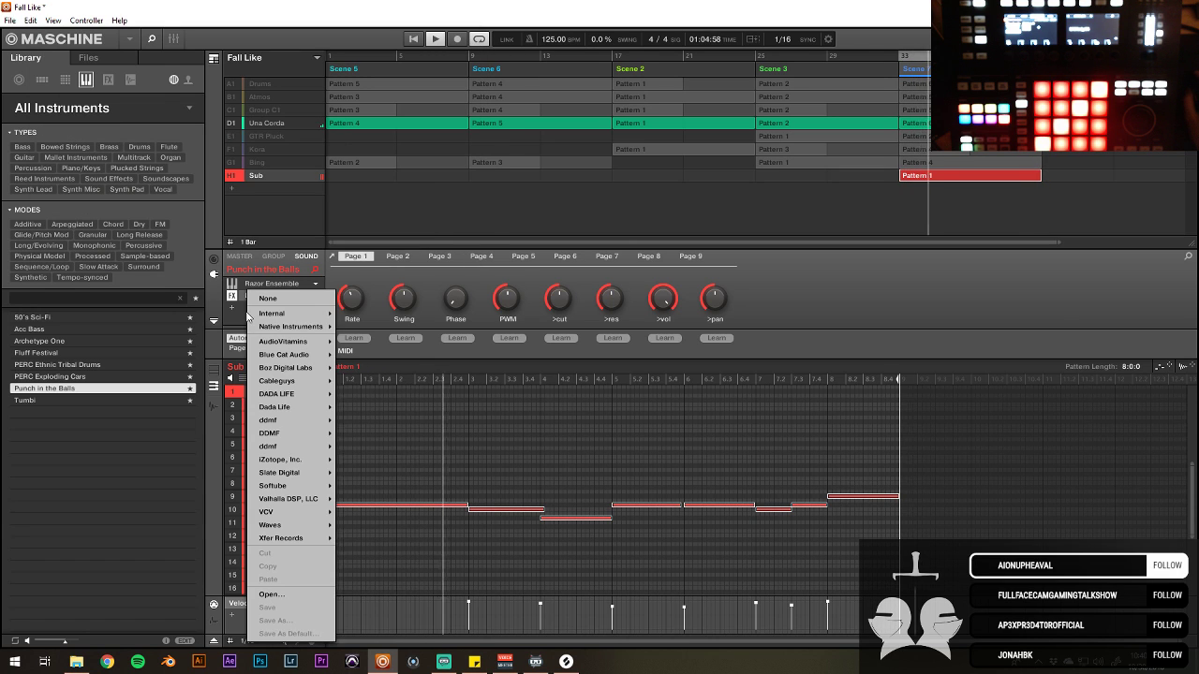
{"action": "left_click", "coordinate": [234, 310]}
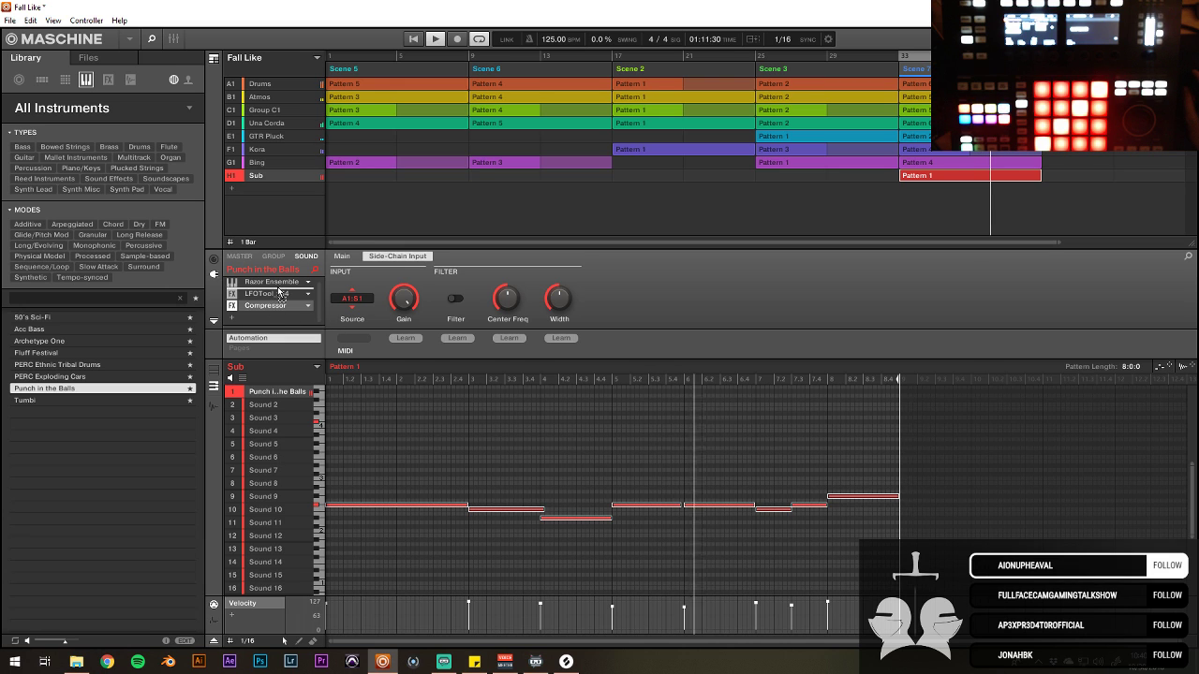
{"action": "left_click_drag", "start_coordinate": [274, 296], "coordinate": [278, 298]}
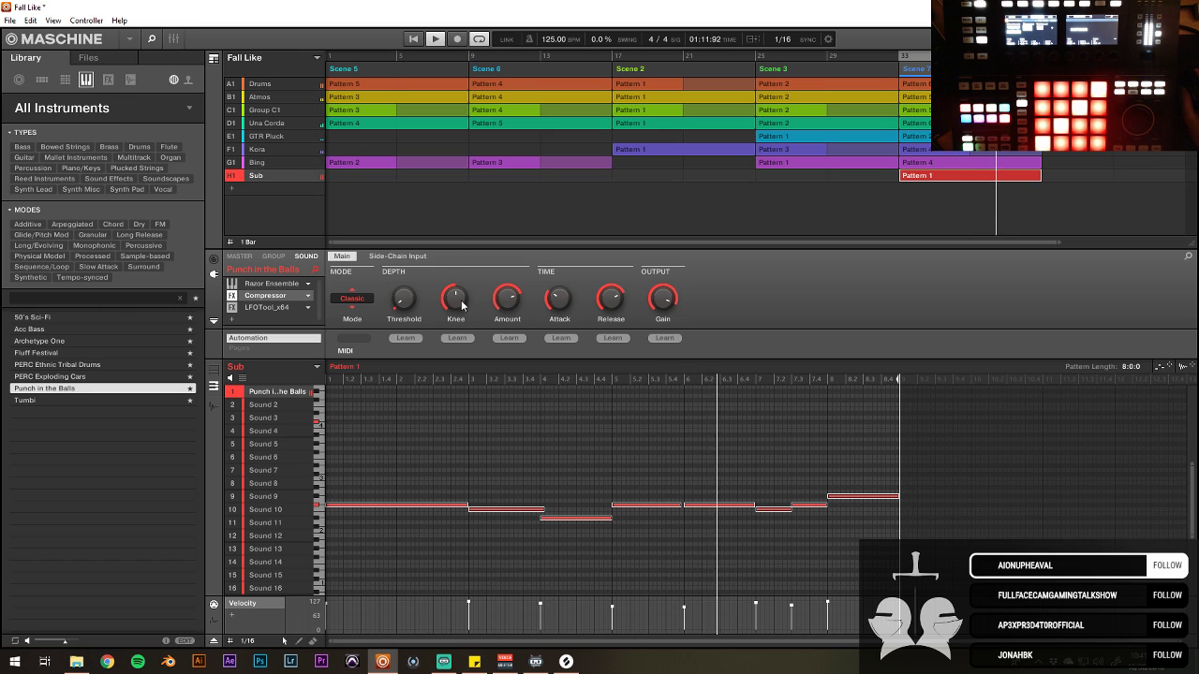
Step: Replace the notes of Sub Pattern 1 with one inner note per chord copied from Una Corda Pattern 6
{"action": "left_click", "coordinate": [656, 434]}
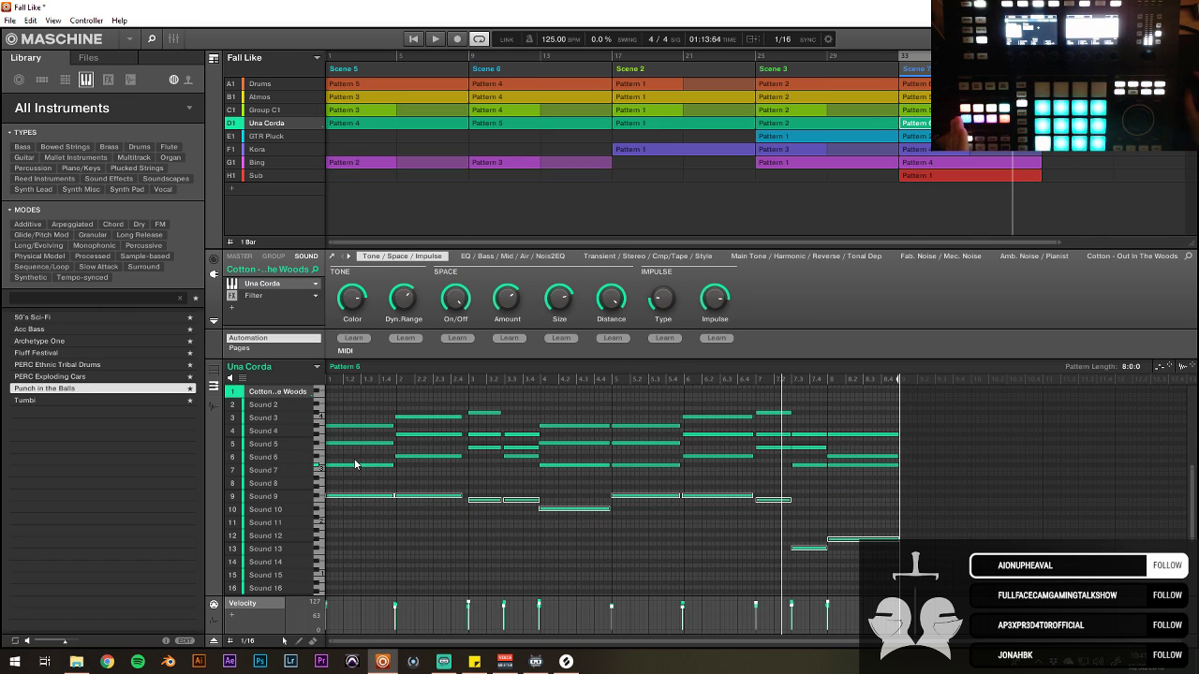
{"action": "left_click_drag", "start_coordinate": [354, 459], "coordinate": [404, 485]}
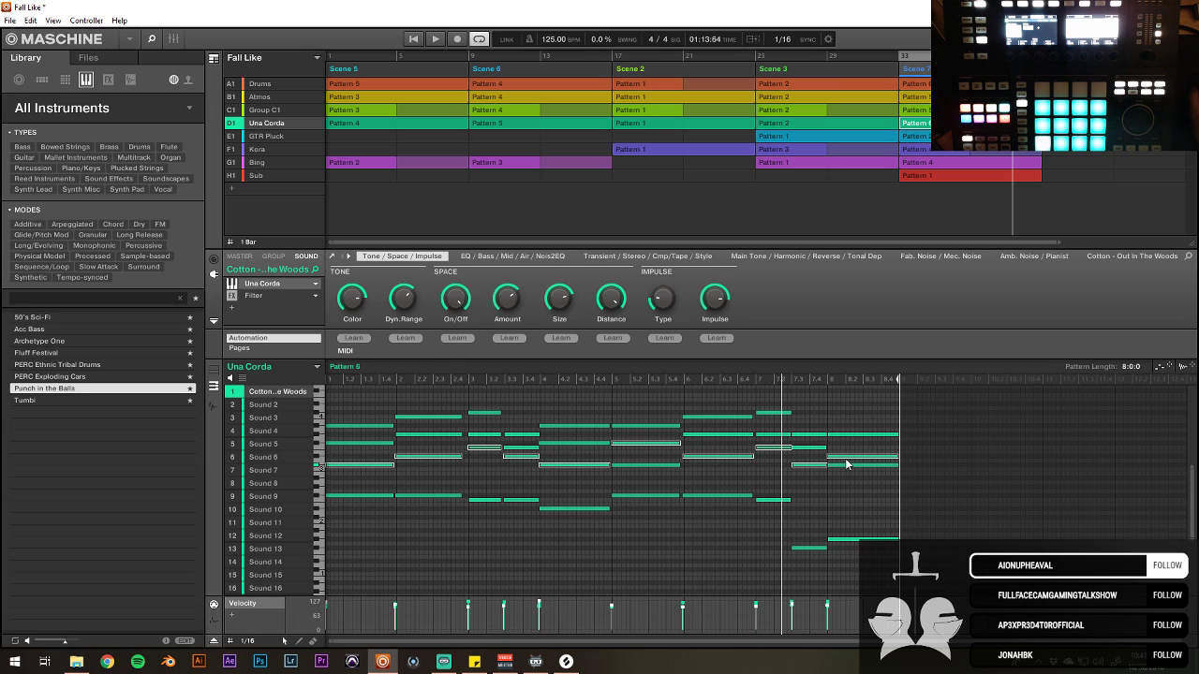
{"action": "left_click", "coordinate": [946, 176]}
{"action": "key", "text": "Delete"}
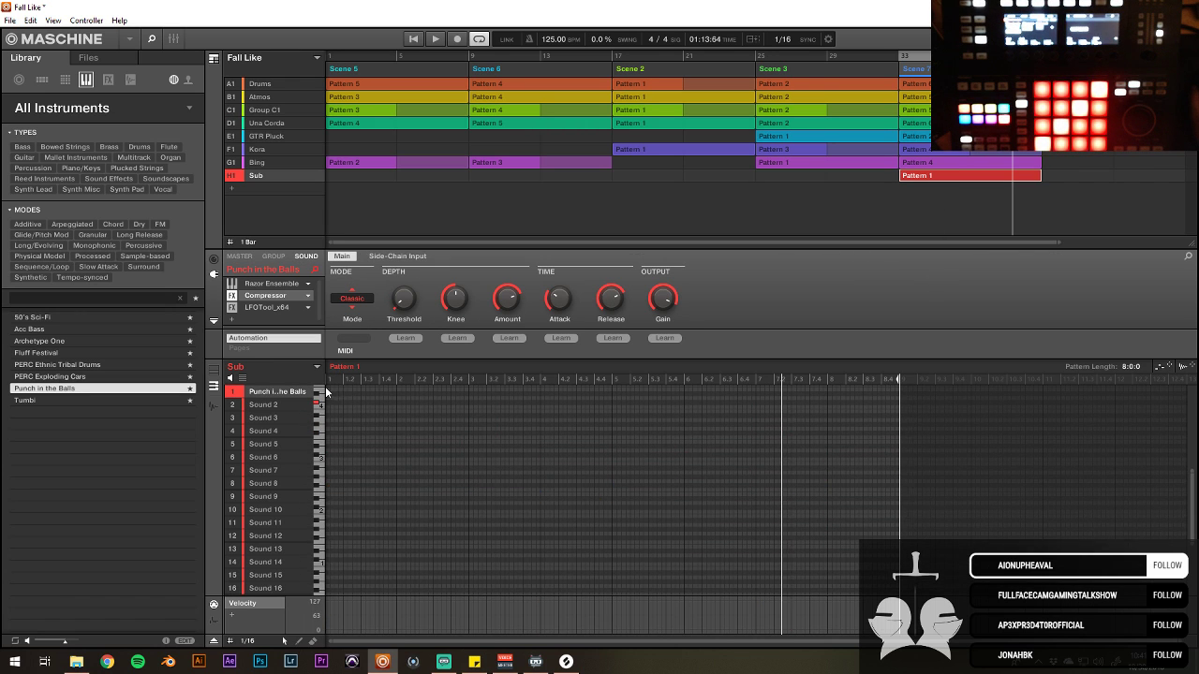
{"action": "left_click", "coordinate": [328, 379]}
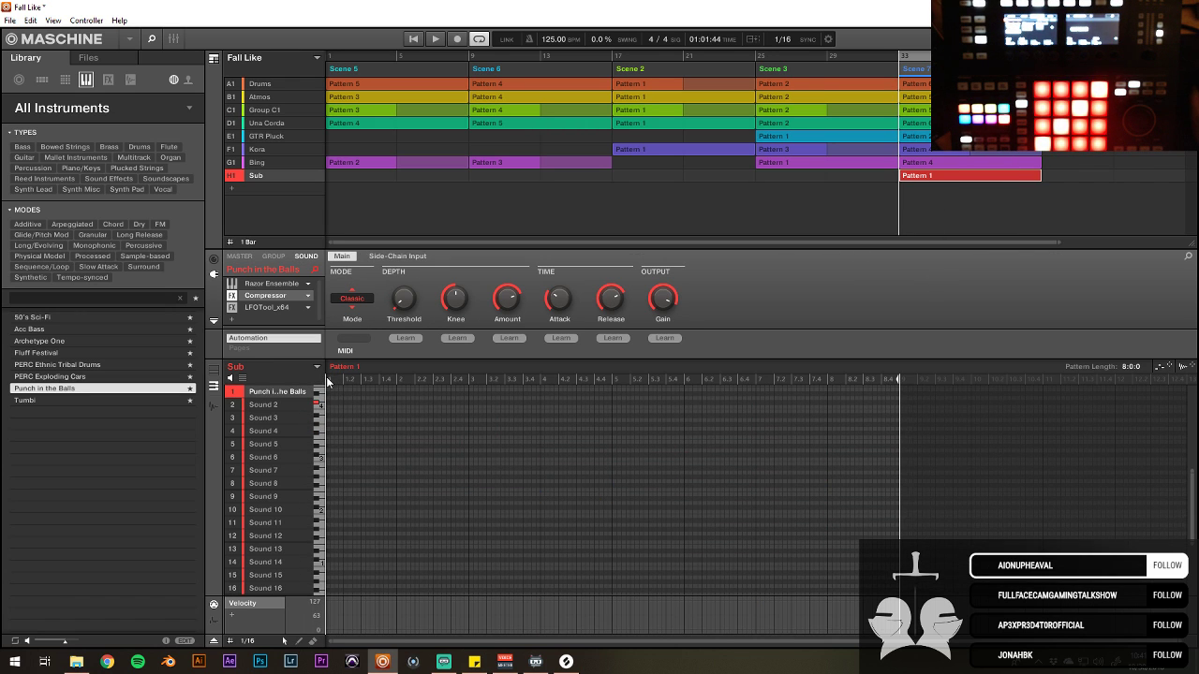
{"action": "key", "text": "ctrl+z"}
{"action": "left_click", "coordinate": [329, 457]}
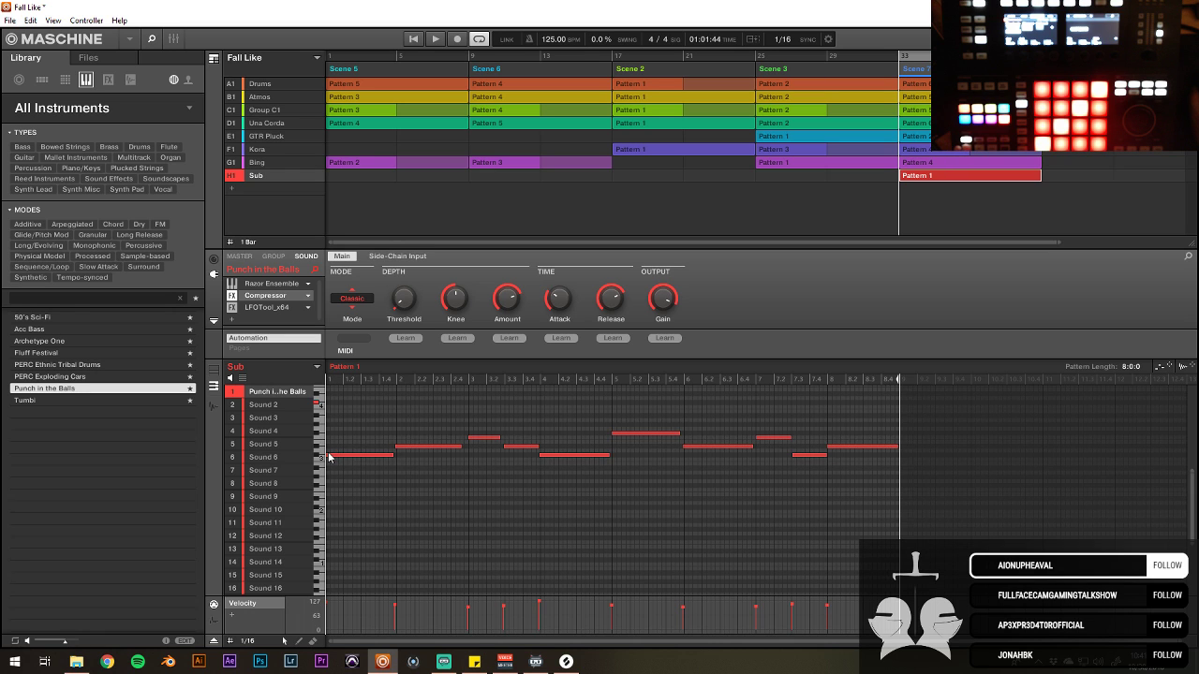
Step: Lower the pasted Sub notes by an octave and audition them in solo and with the mix, trying another pitch for the last note
{"action": "key", "text": "ctrl+a"}
{"action": "key", "text": "space"}
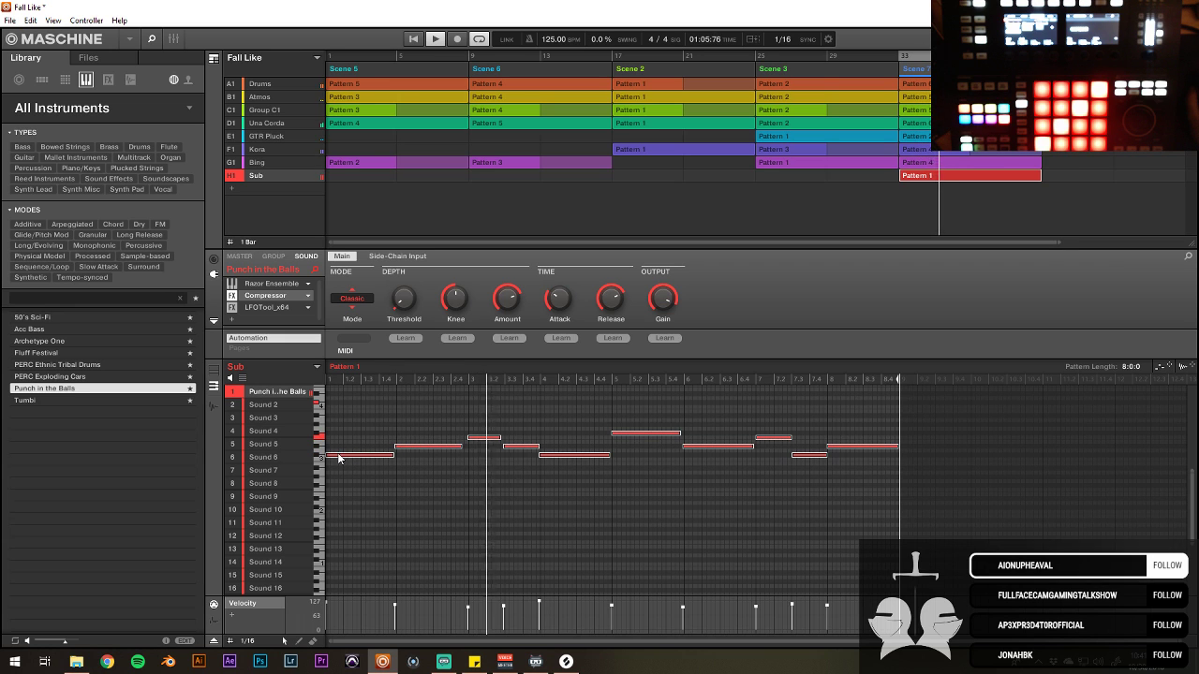
{"action": "left_click_drag", "start_coordinate": [339, 458], "coordinate": [333, 510]}
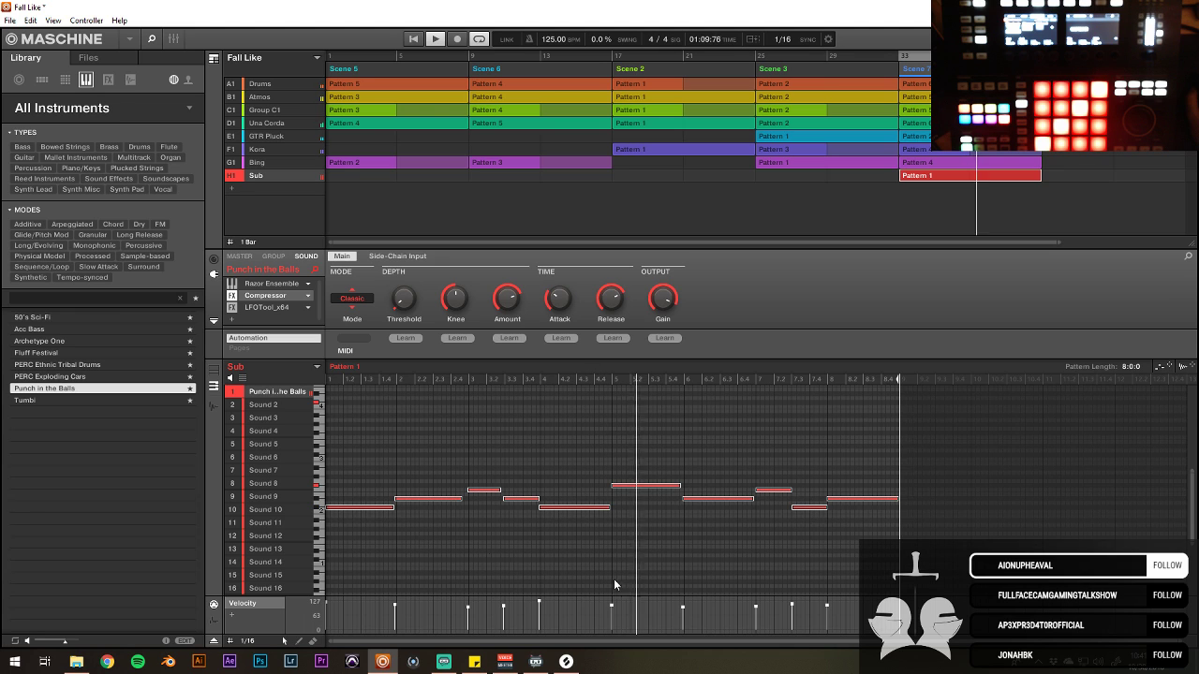
{"action": "left_click", "coordinate": [716, 551]}
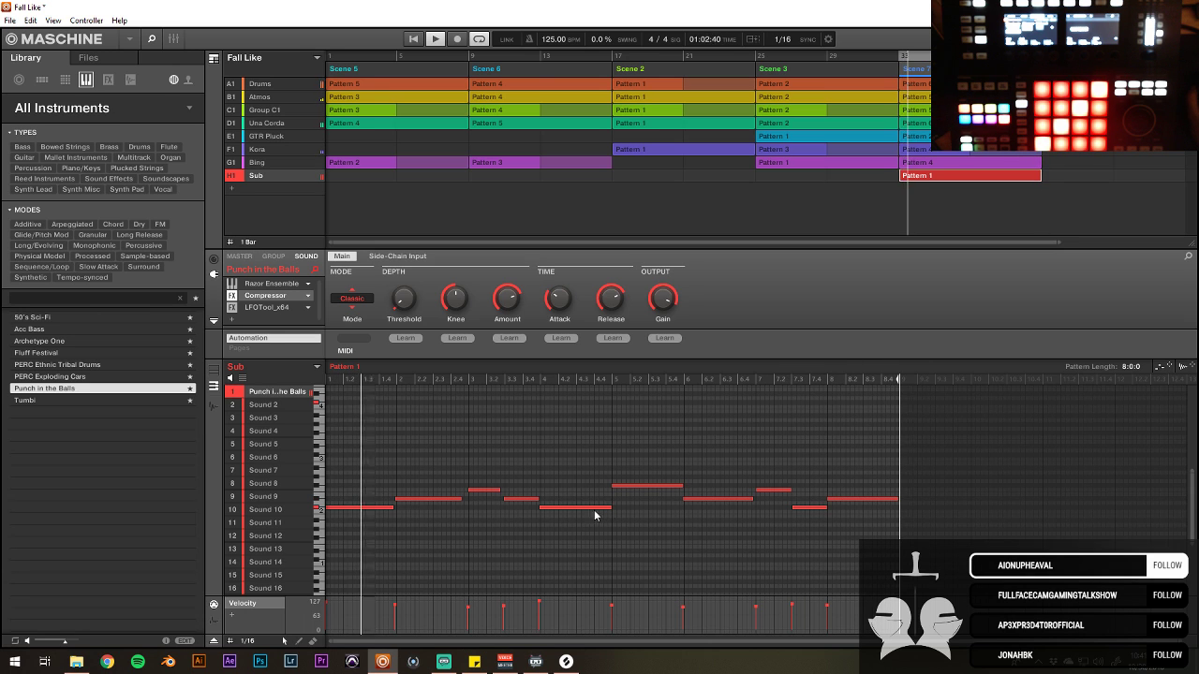
{"action": "left_click", "coordinate": [234, 175]}
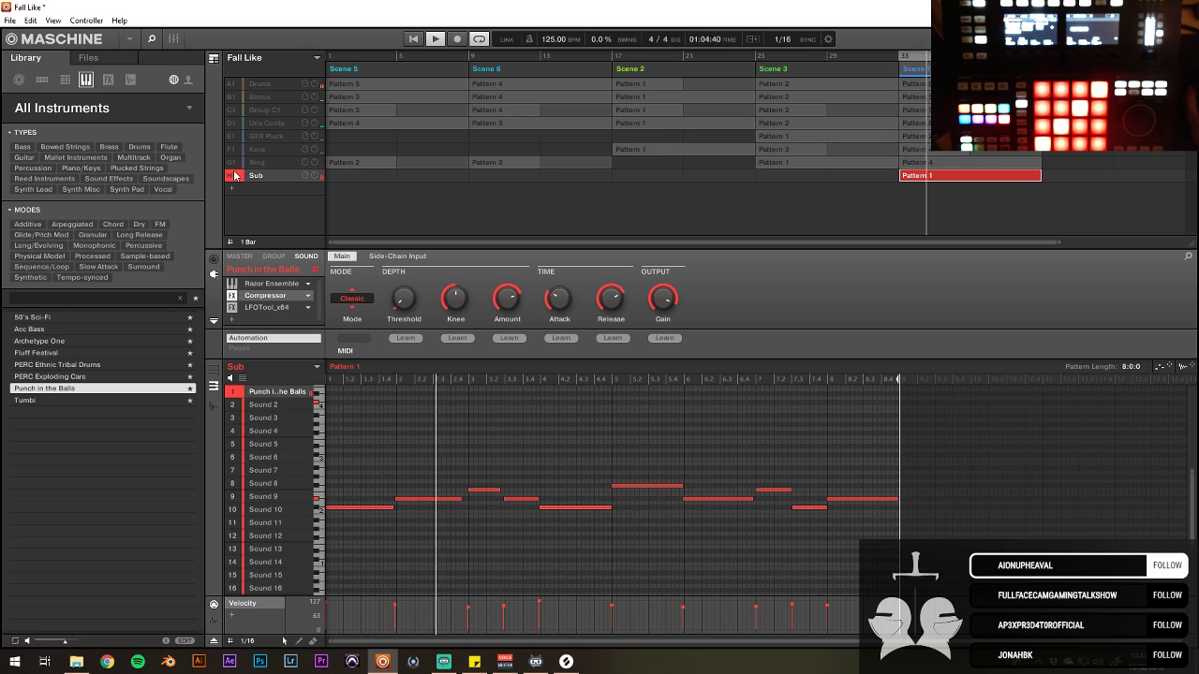
{"action": "left_click", "coordinate": [234, 175]}
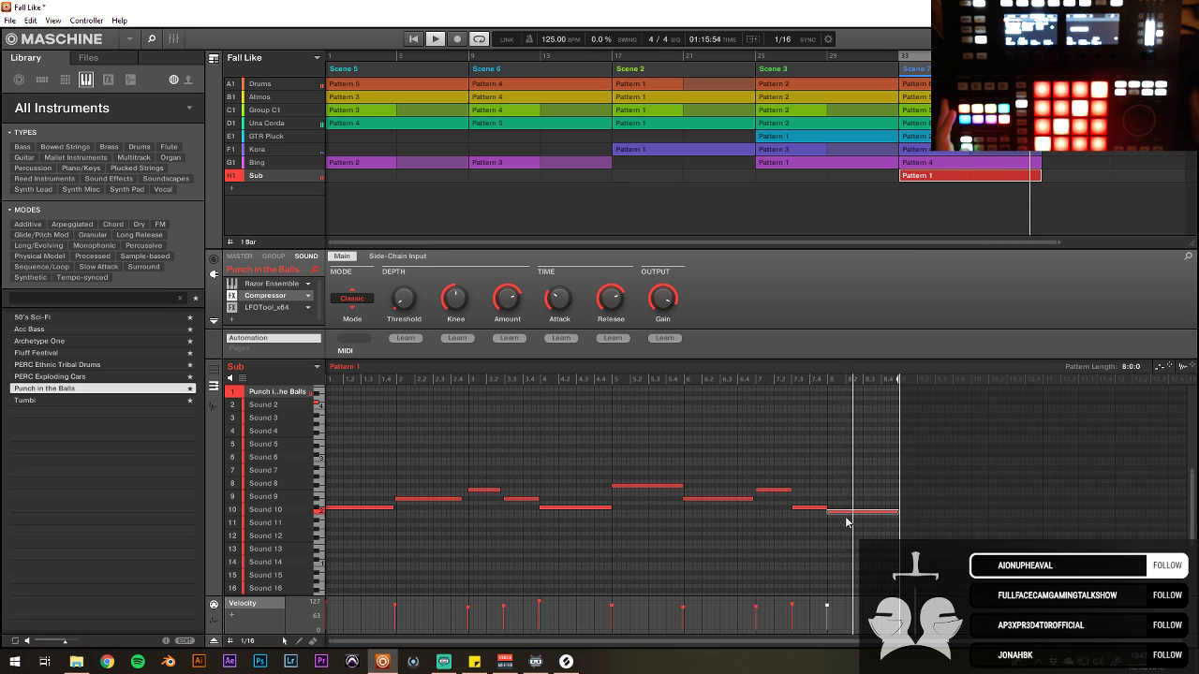
{"action": "mouse_move", "coordinate": [846, 511]}
{"action": "left_mouse_down"}
{"action": "mouse_move", "coordinate": [847, 525]}
{"action": "mouse_move", "coordinate": [847, 498]}
{"action": "left_mouse_up"}
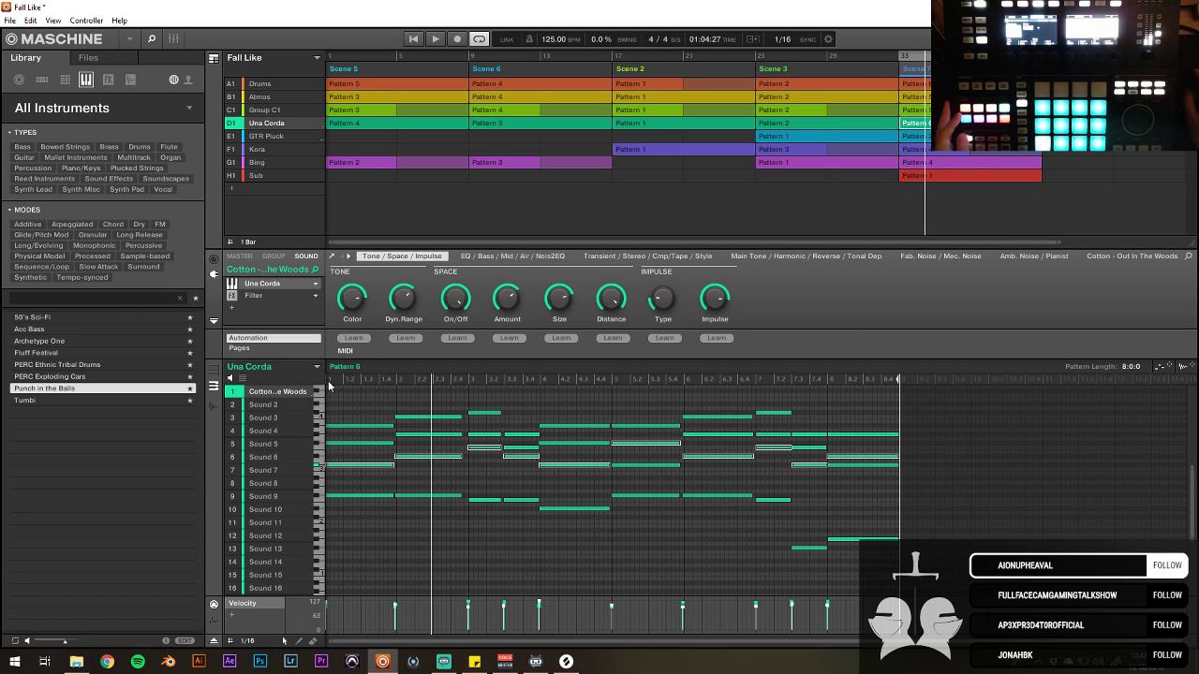
Step: Replace the Sub Pattern 1 notes with an upper melody line copied from Una Corda Pattern 6, and transpose it down
{"action": "left_click", "coordinate": [346, 425]}
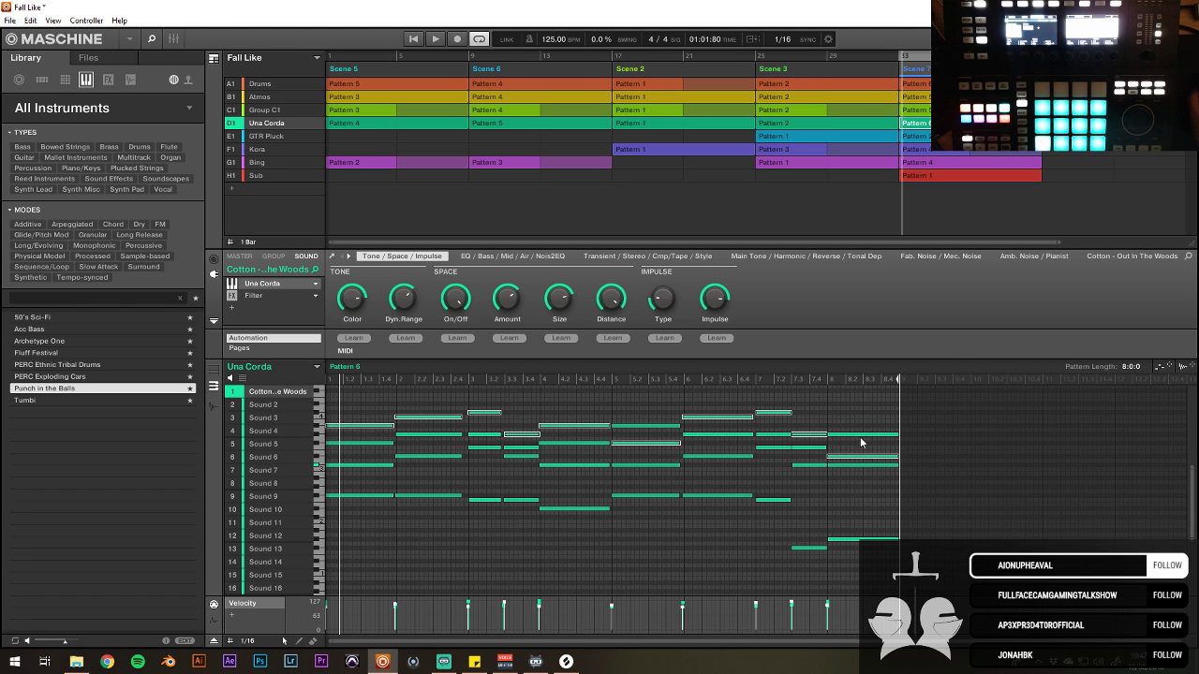
{"action": "left_click", "coordinate": [950, 176]}
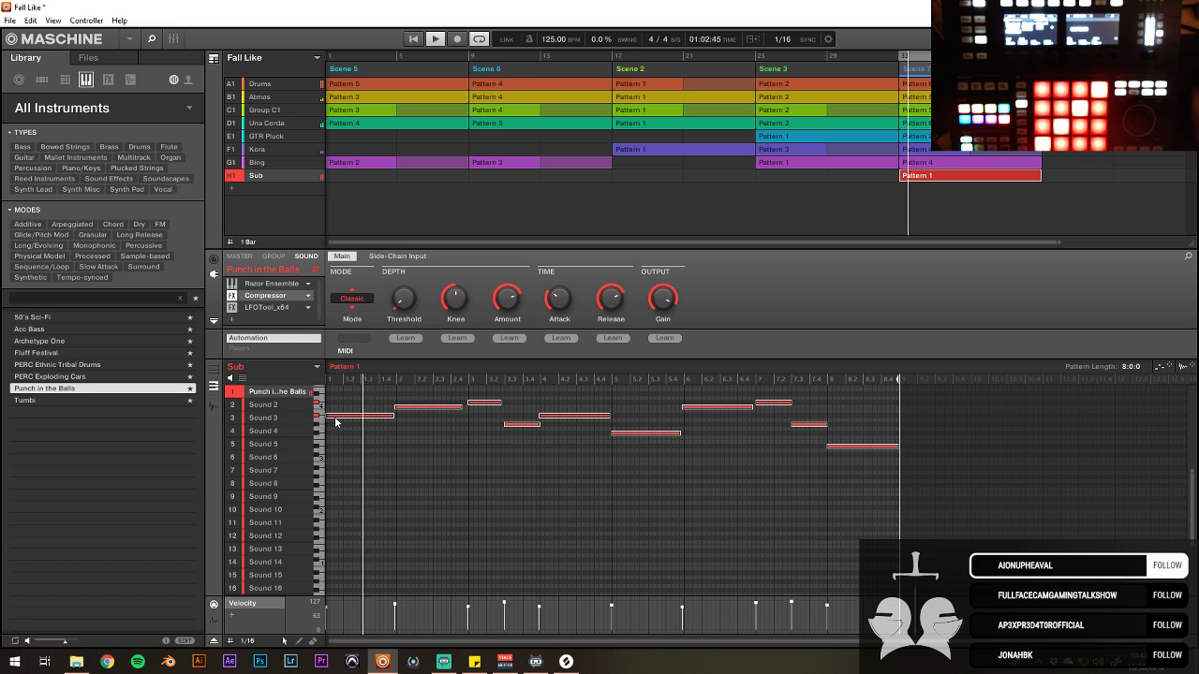
{"action": "left_click_drag", "start_coordinate": [335, 422], "coordinate": [326, 503]}
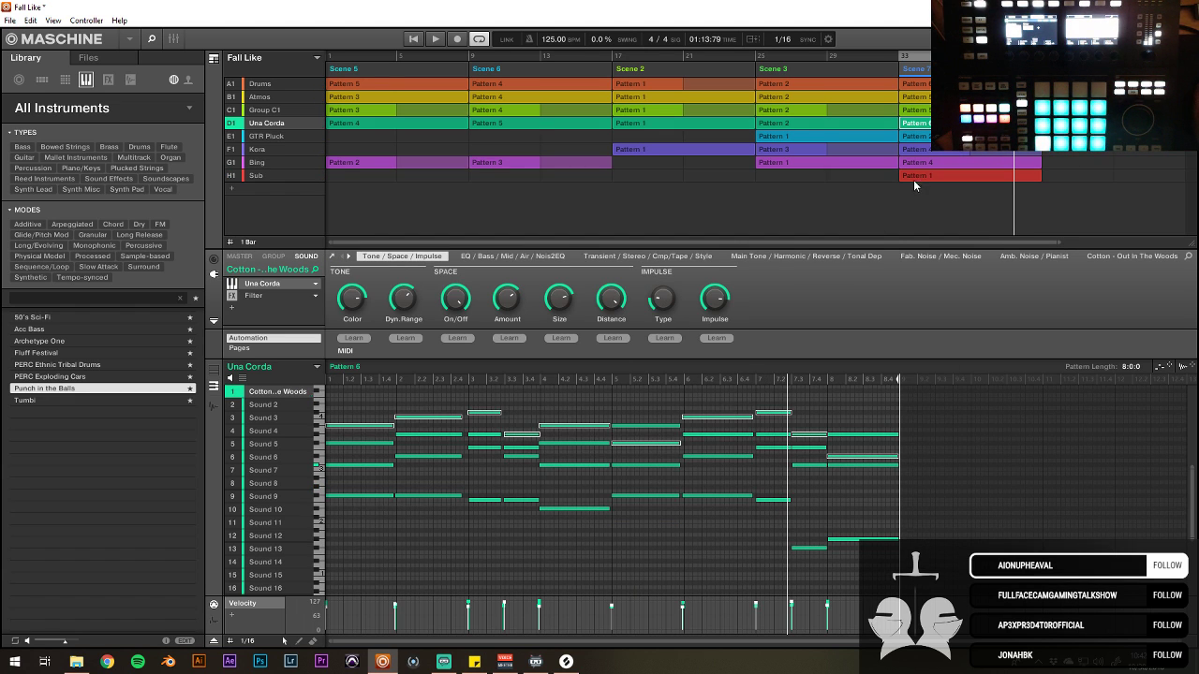
Step: Try the whole melody line in Sub Pattern 1 at higher and lower pitches during playback
{"action": "left_click", "coordinate": [330, 502]}
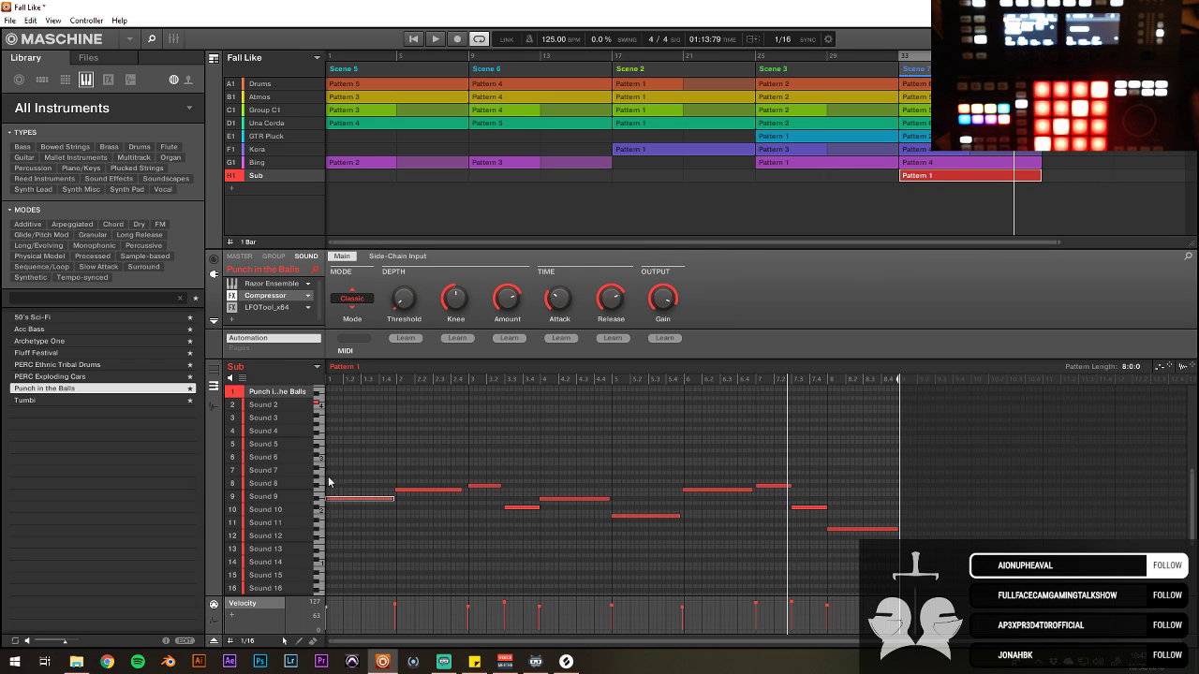
{"action": "key", "text": "ctrl+a"}
{"action": "key", "text": "Up"}
{"action": "key", "text": "Up"}
{"action": "key", "text": "Up"}
{"action": "left_click_drag", "start_coordinate": [338, 459], "coordinate": [336, 440]}
{"action": "key", "text": "space"}
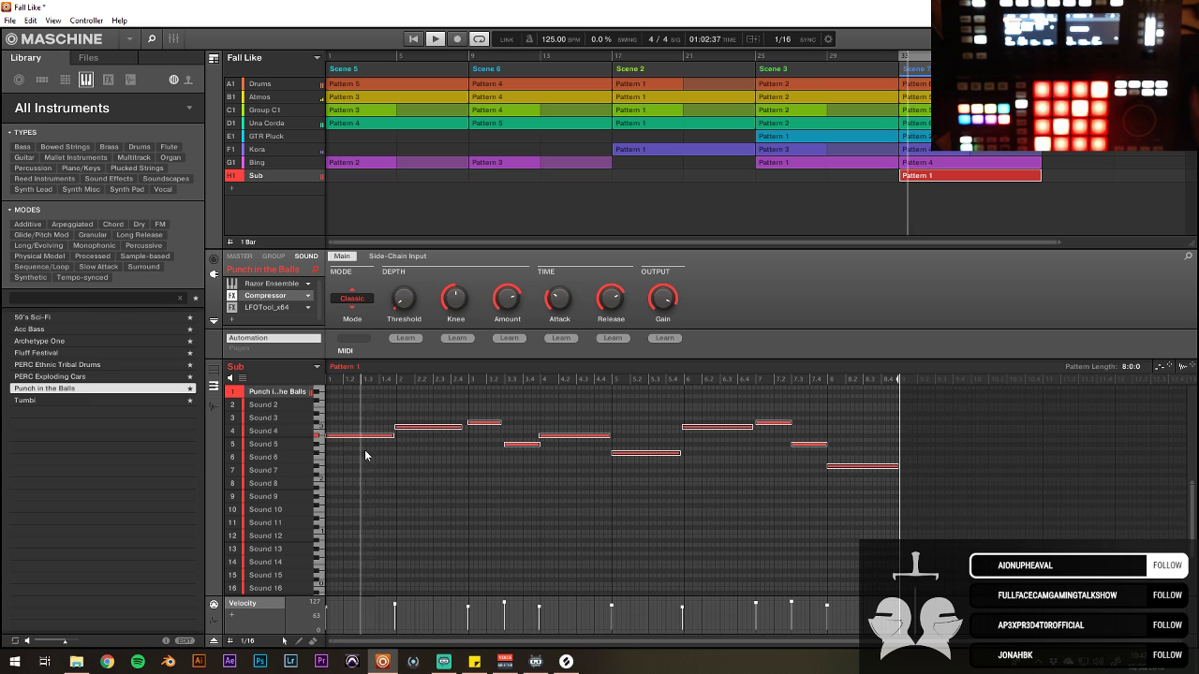
{"action": "left_click_drag", "start_coordinate": [343, 437], "coordinate": [343, 467]}
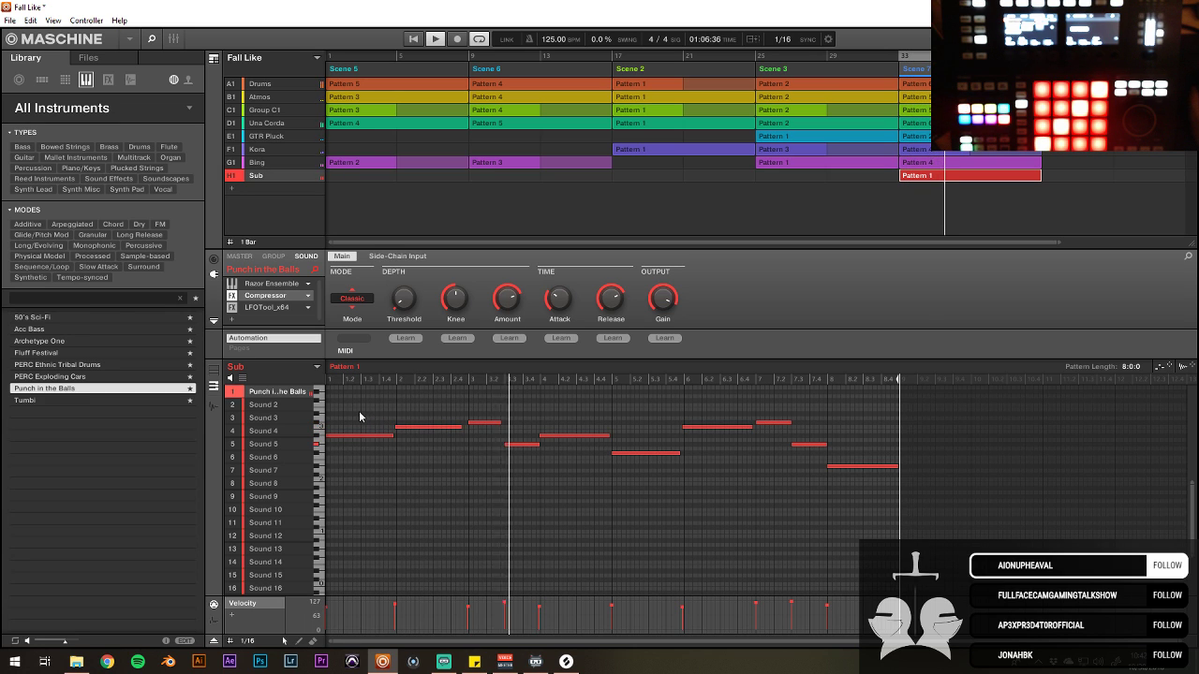
Step: Replace all notes in Sub Pattern 1 with the lowest note of each chord copied from Una Corda Pattern 6
{"action": "left_click_drag", "start_coordinate": [362, 407], "coordinate": [995, 505]}
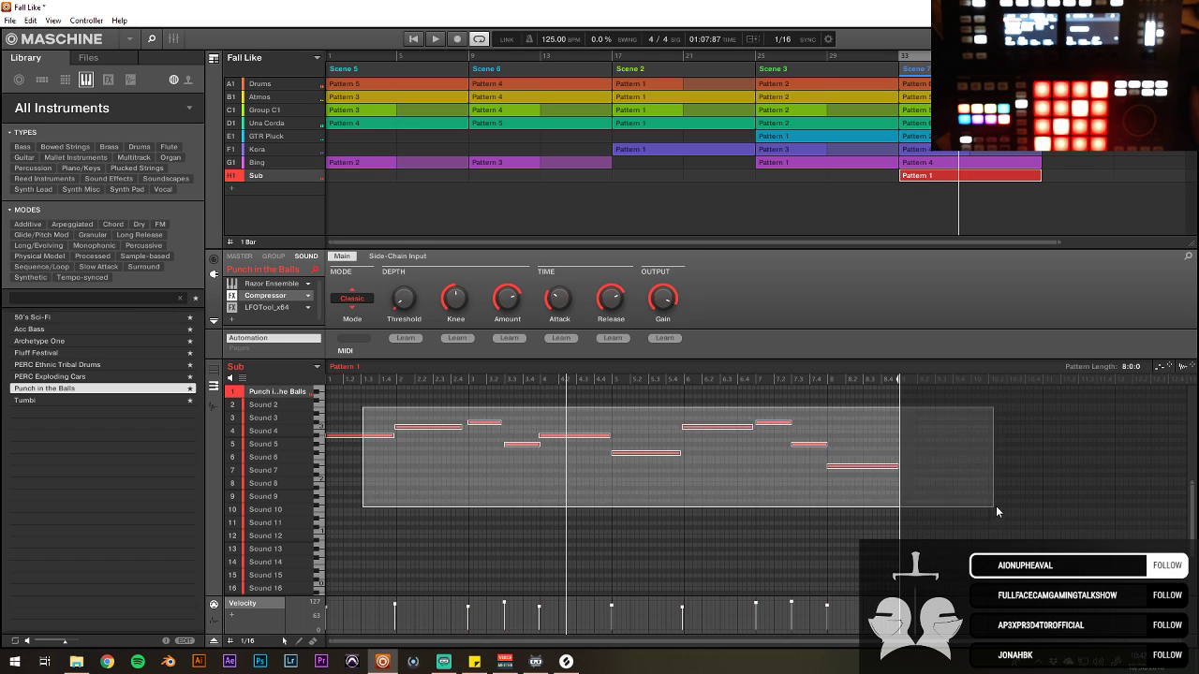
{"action": "key", "text": "Delete"}
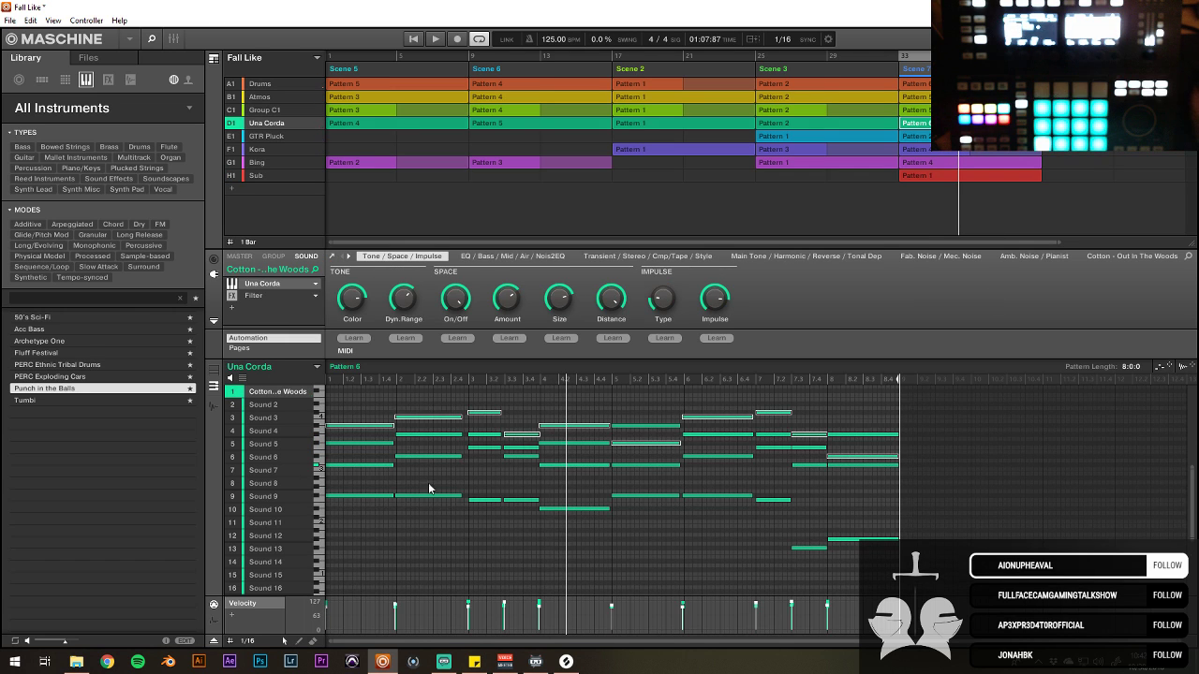
{"action": "left_click_drag", "start_coordinate": [407, 506], "coordinate": [905, 565]}
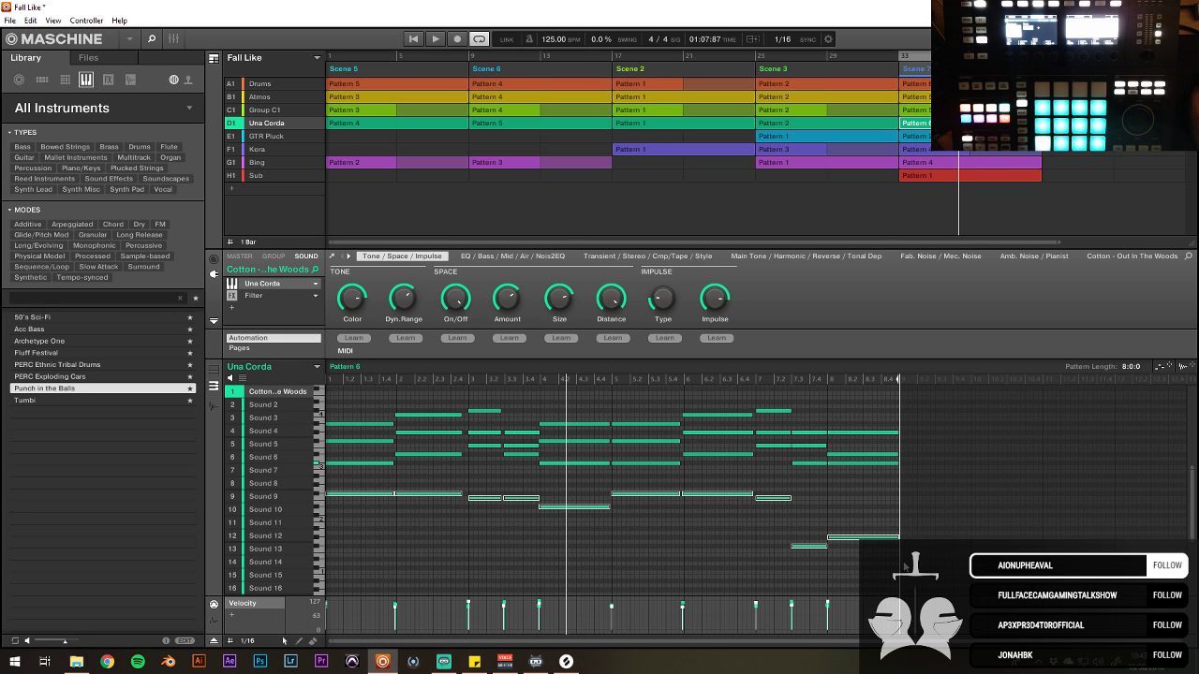
{"action": "left_click", "coordinate": [927, 175]}
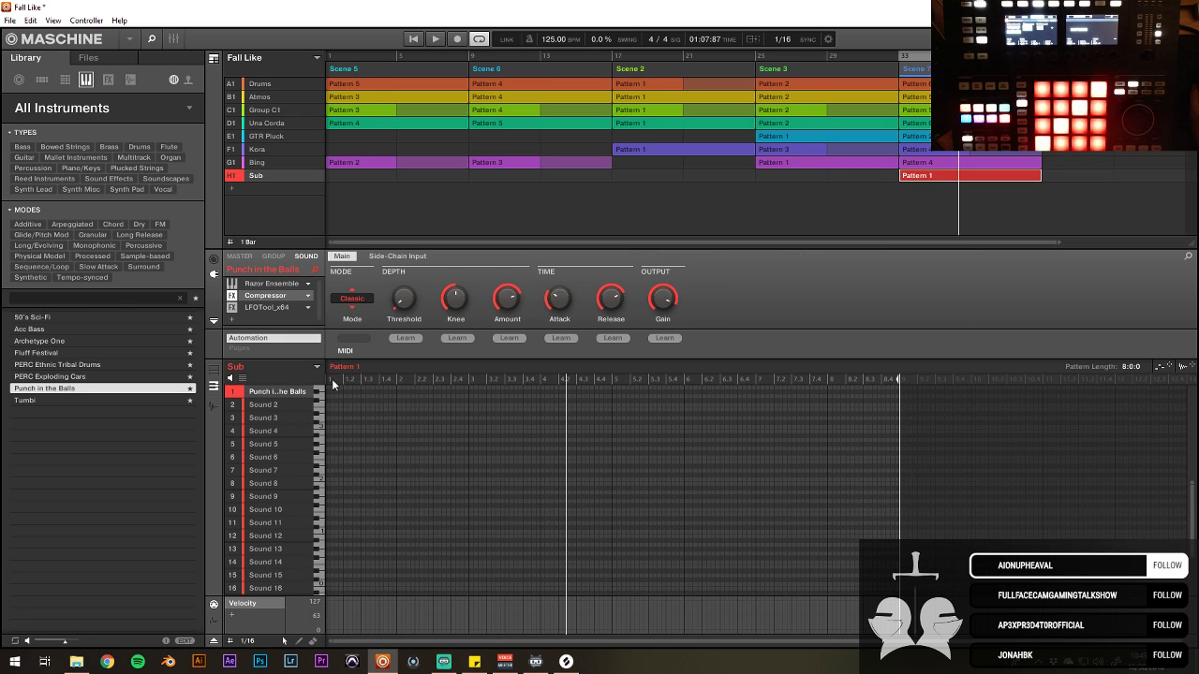
{"action": "key", "text": "ctrl+v"}
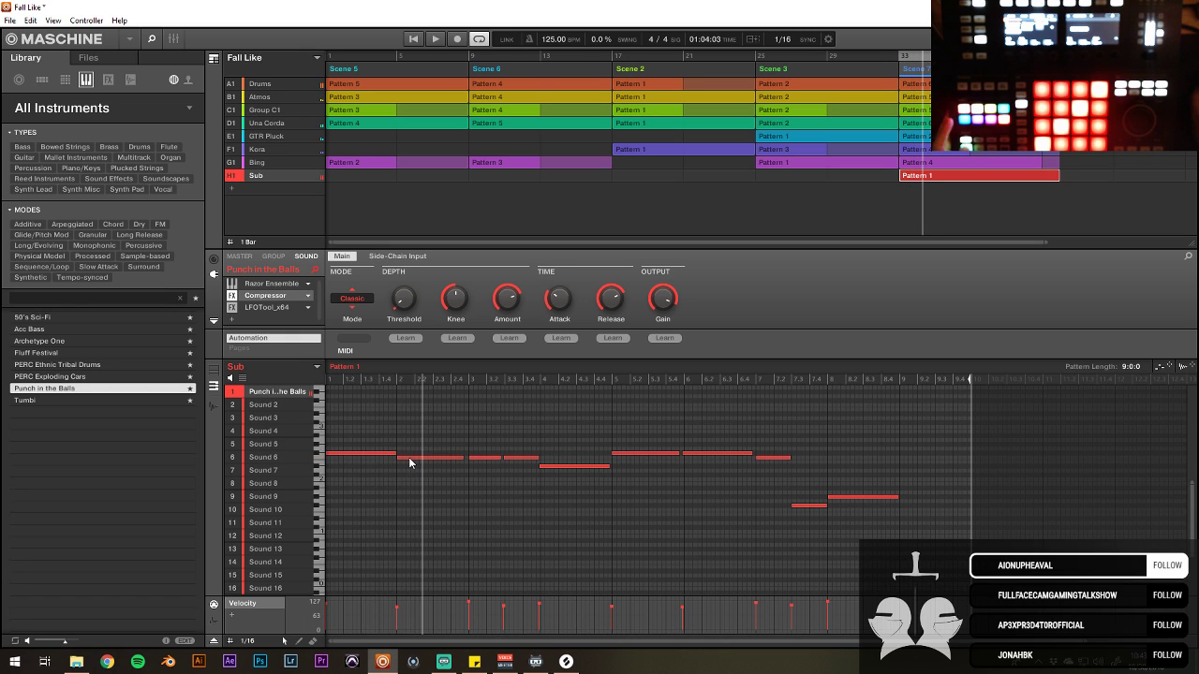
Step: Lower the bar 2 note and merge the repeated Sub notes into one sustained note in bar 3 and one across bars 5 and 6
{"action": "left_click_drag", "start_coordinate": [409, 460], "coordinate": [410, 471]}
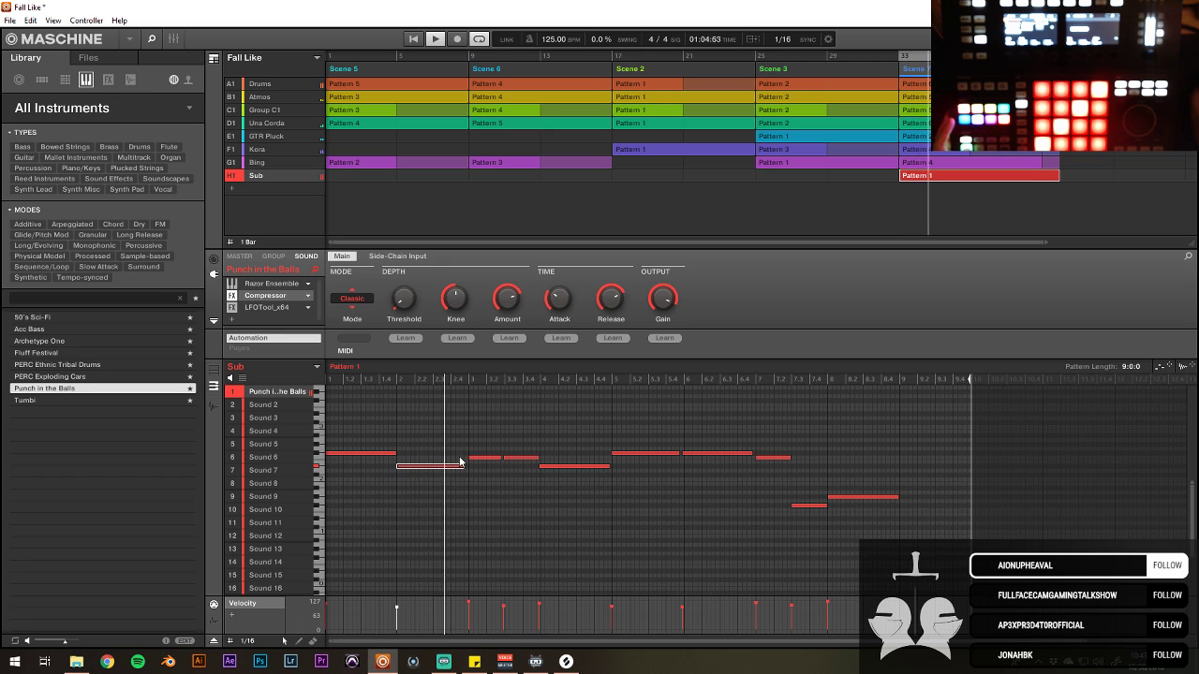
{"action": "left_click", "coordinate": [513, 458]}
{"action": "left_click_drag", "start_coordinate": [501, 458], "coordinate": [538, 456]}
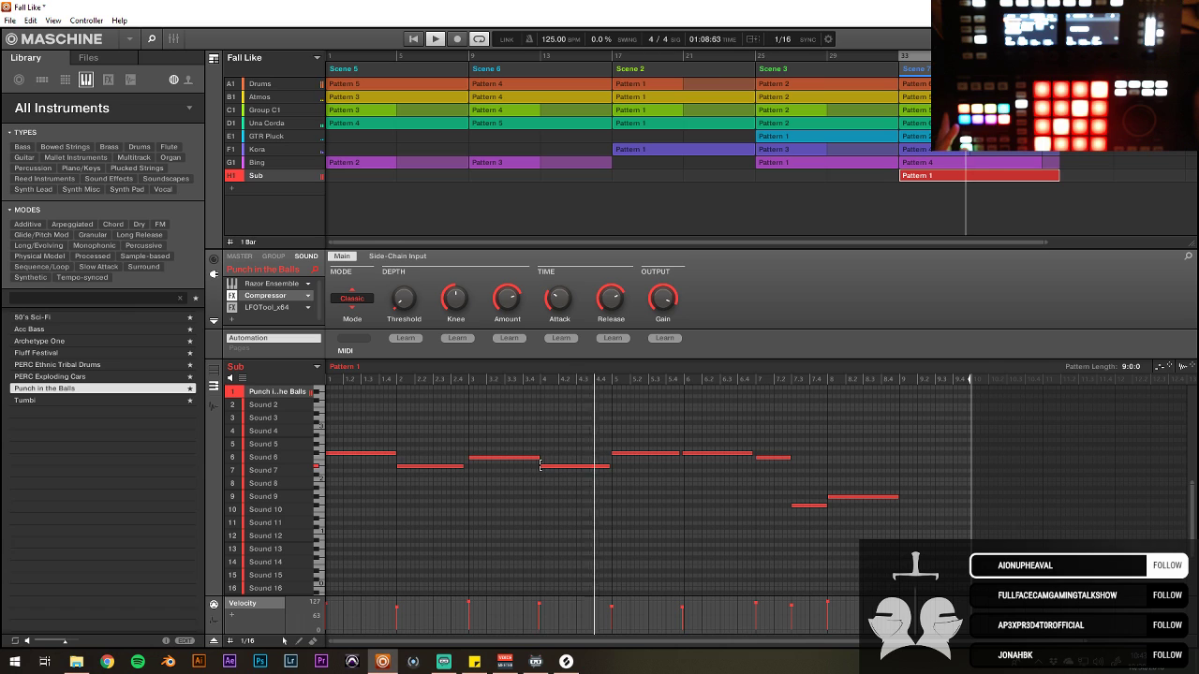
{"action": "left_click", "coordinate": [691, 458]}
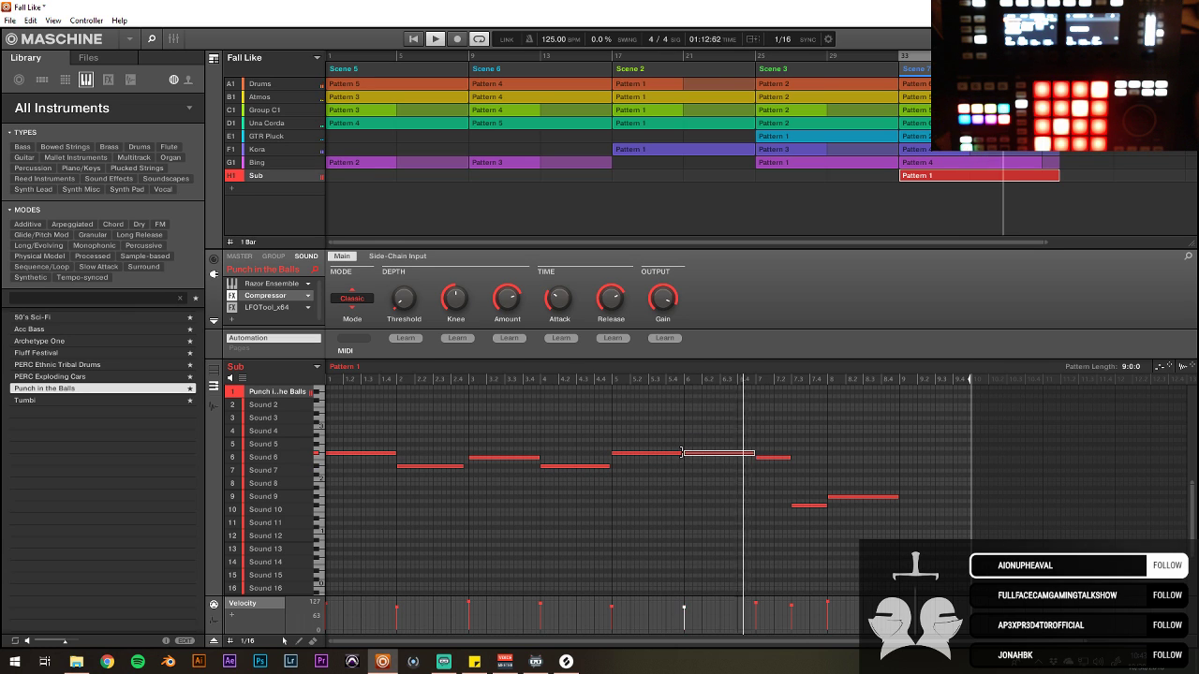
{"action": "left_click_drag", "start_coordinate": [682, 453], "coordinate": [754, 454]}
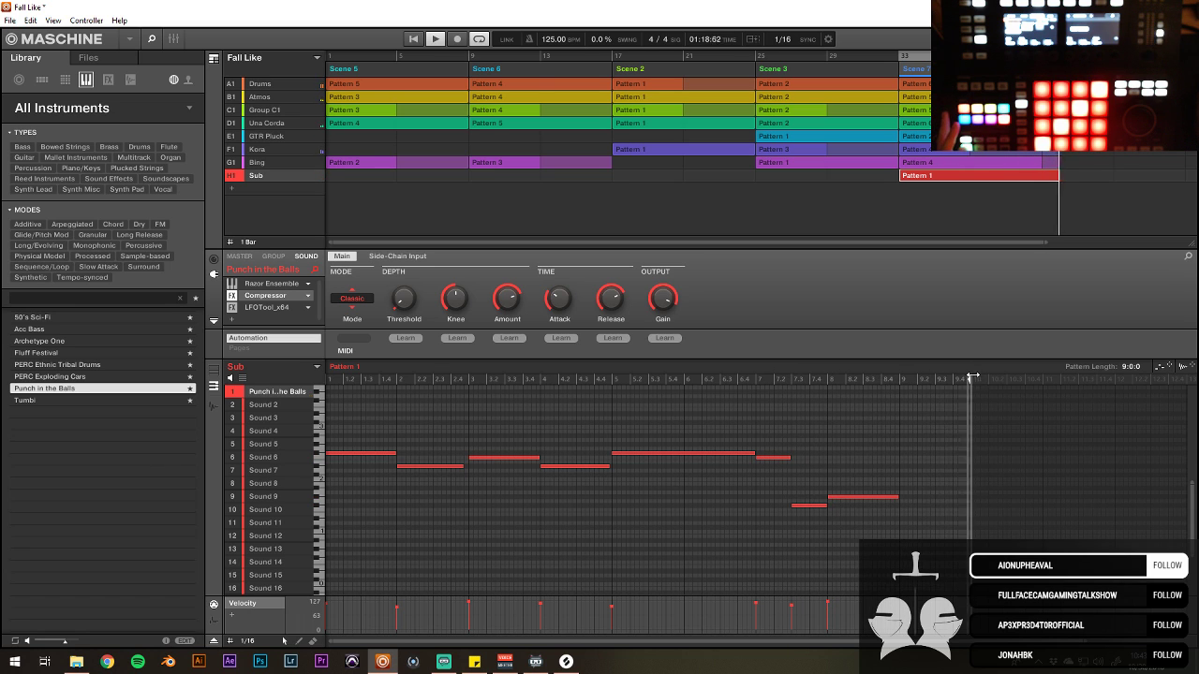
Step: Set the length of Sub Pattern 1 to 8:0:0 and play it back
{"action": "left_click_drag", "start_coordinate": [974, 378], "coordinate": [898, 378]}
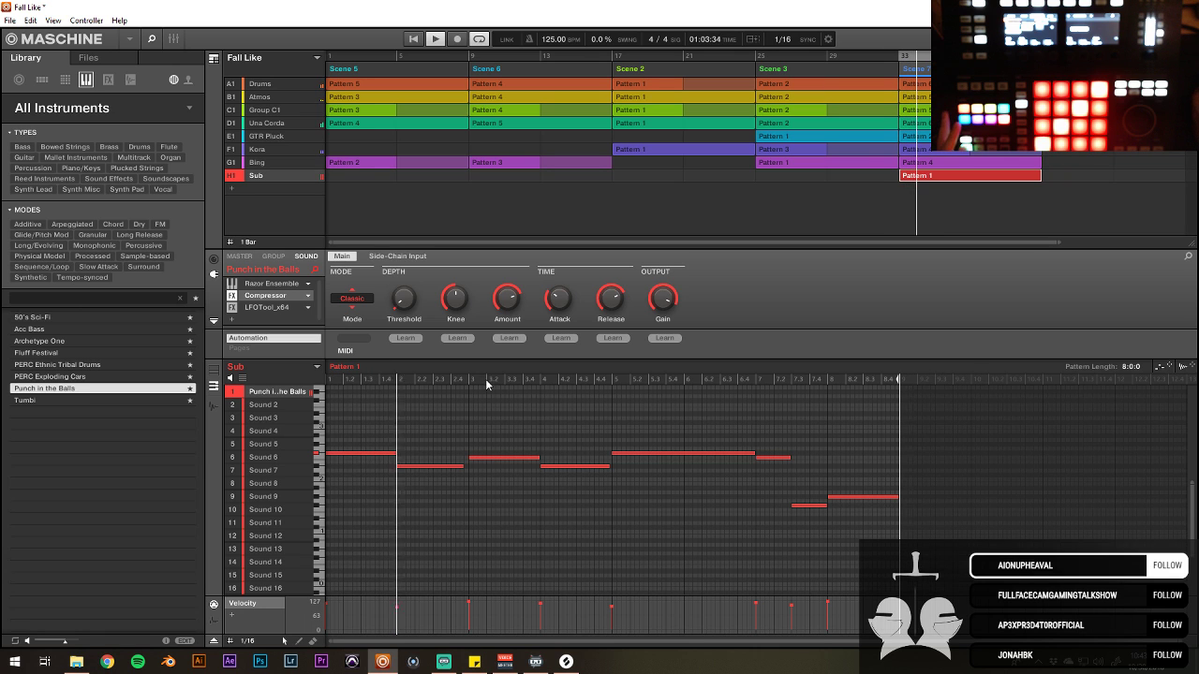
{"action": "key", "text": "space"}
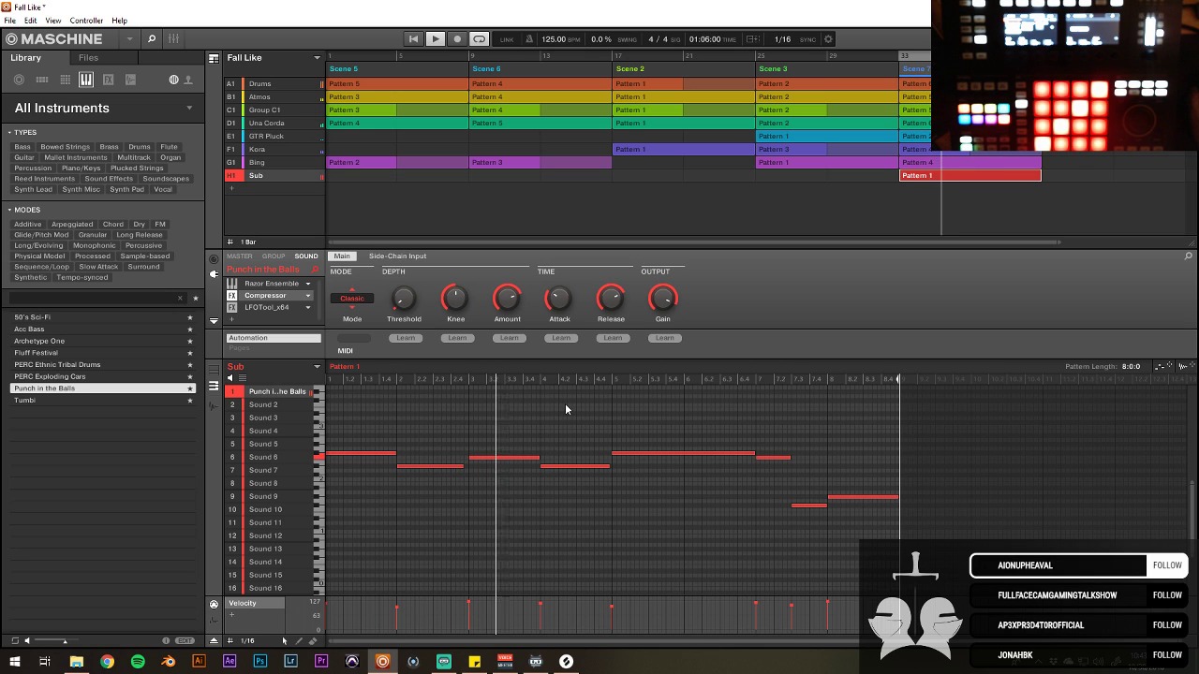
Step: Lower the starting point of the Sub sound's LFOTool volume curve to the minimum with smoothing 26, and play back from Scene 3
{"action": "left_click", "coordinate": [232, 306]}
{"action": "left_click_drag", "start_coordinate": [158, 186], "coordinate": [158, 224]}
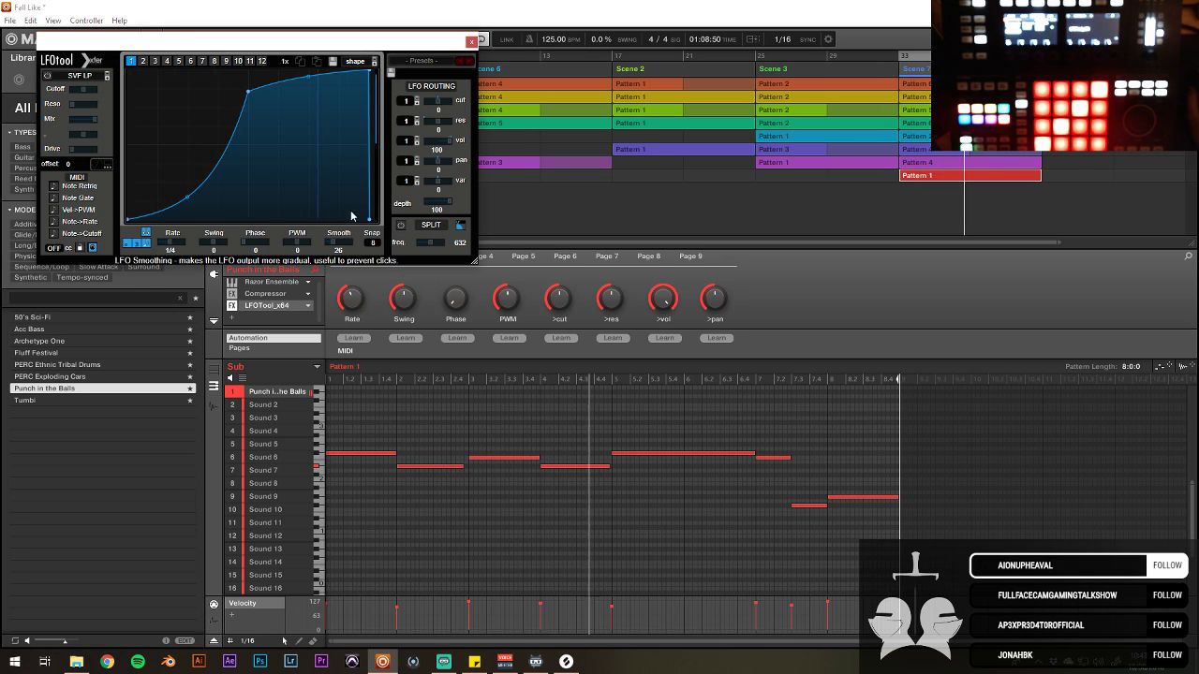
{"action": "left_click", "coordinate": [470, 42]}
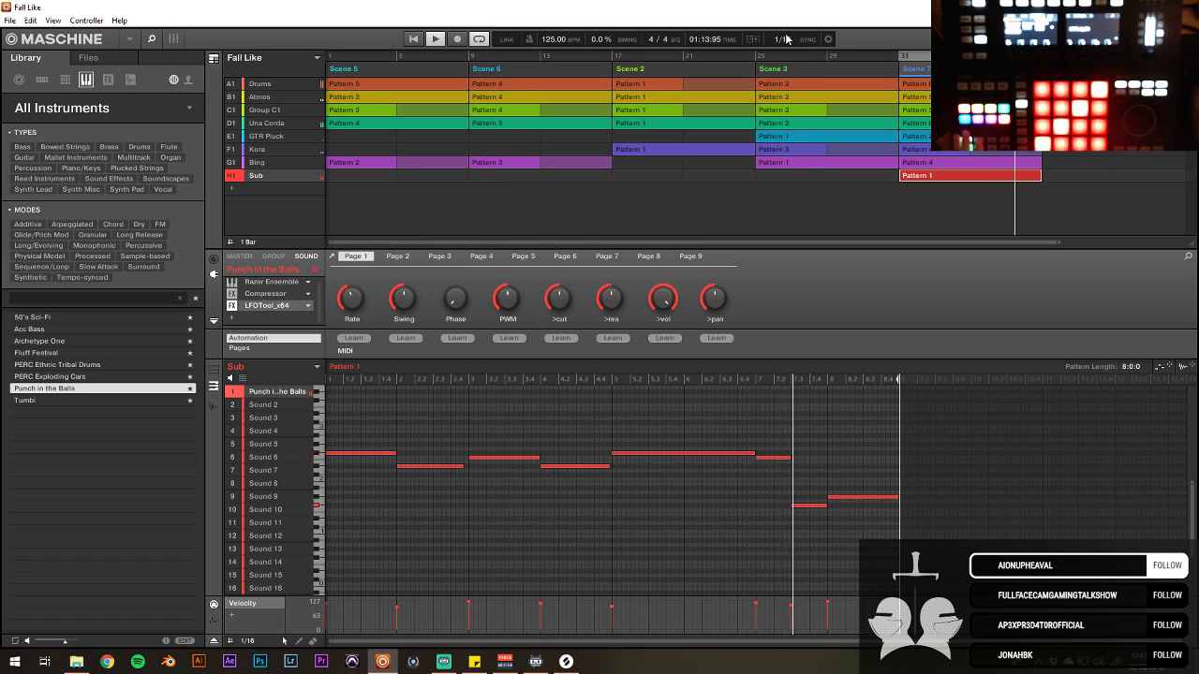
{"action": "left_click", "coordinate": [753, 58]}
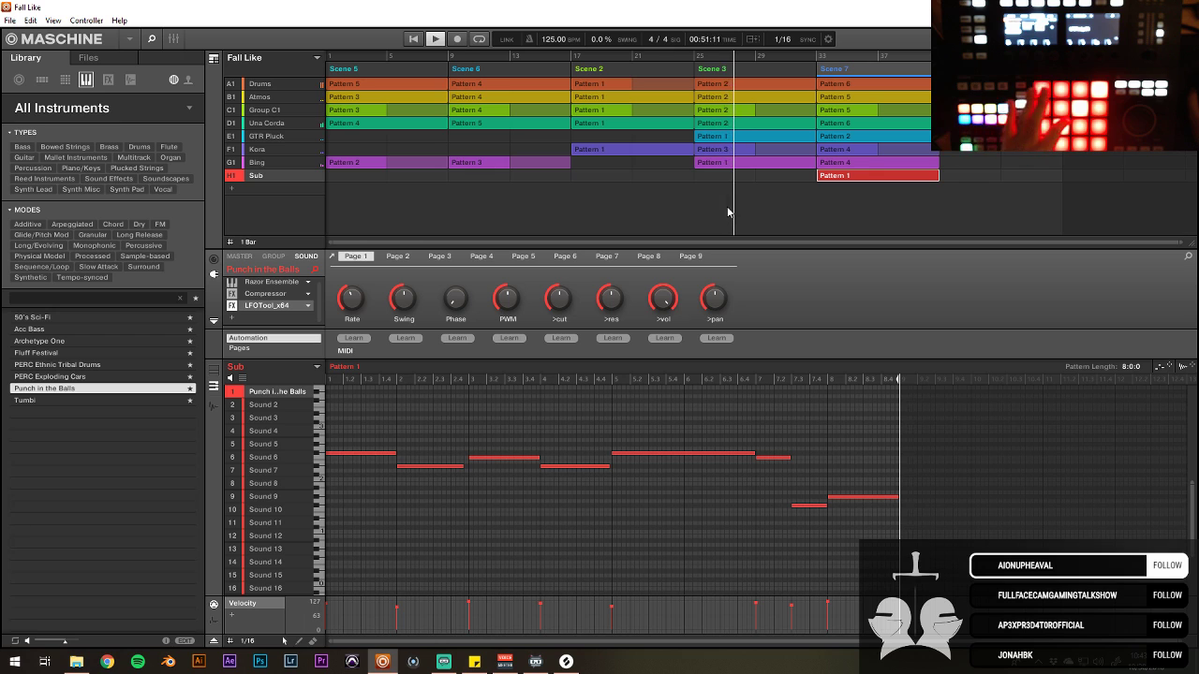
Step: Vary Kora Pattern 4 in Scene 7 by reworking the notes around beat 3.3 and deleting the notes at 3.4 and 4.3
{"action": "left_click", "coordinate": [731, 146]}
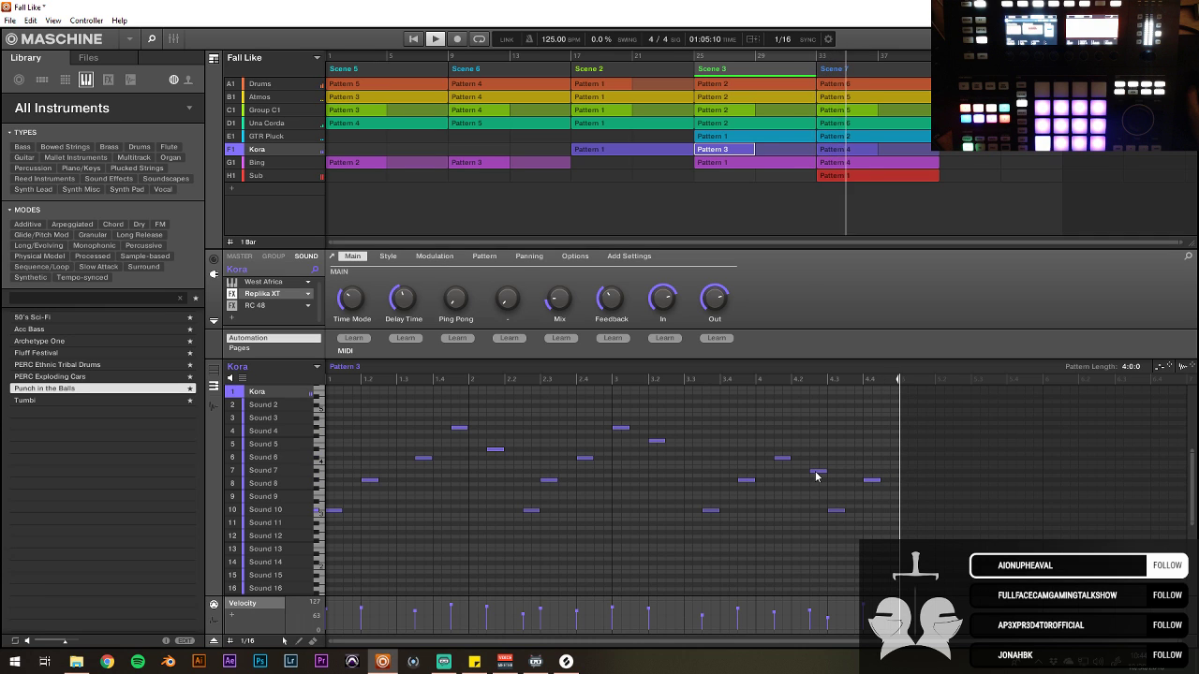
{"action": "left_click", "coordinate": [864, 151]}
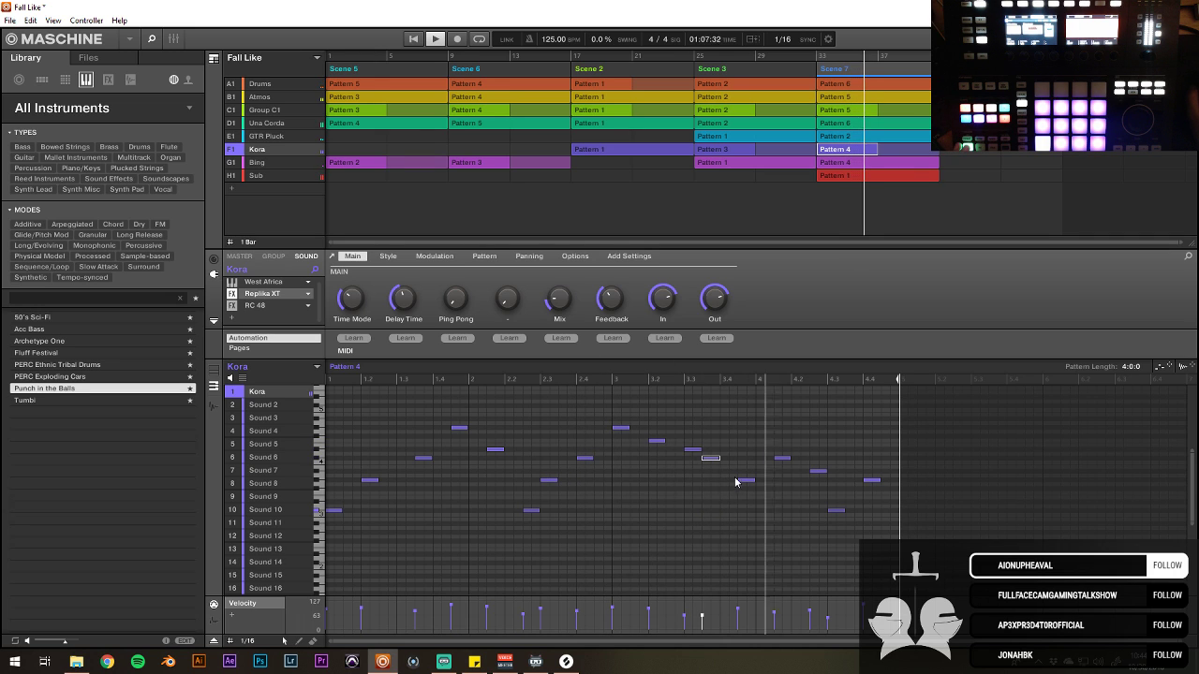
{"action": "left_click_drag", "start_coordinate": [748, 486], "coordinate": [746, 474]}
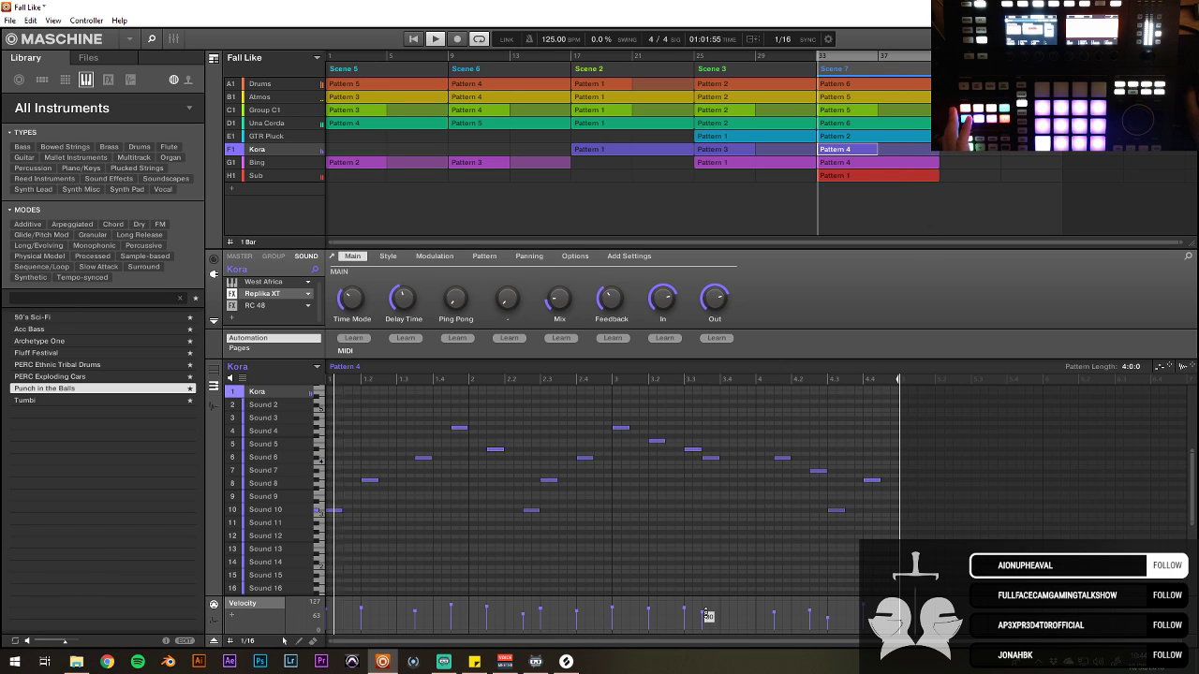
{"action": "left_click_drag", "start_coordinate": [827, 483], "coordinate": [846, 527]}
{"action": "key", "text": "Delete"}
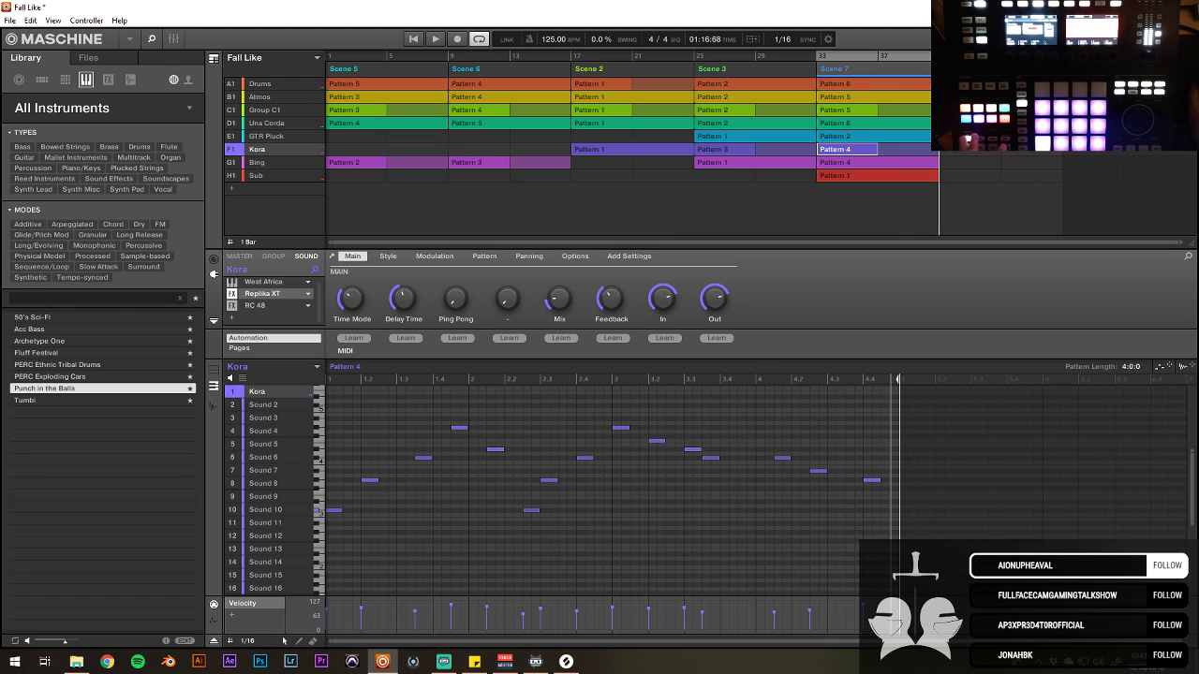
Step: Duplicate Scene 7 at the end of the arrangement, delete the selected hi-hat loop from its Drums Pattern 7, and play it back
{"action": "right_click", "coordinate": [904, 77]}
{"action": "left_click", "coordinate": [936, 174]}
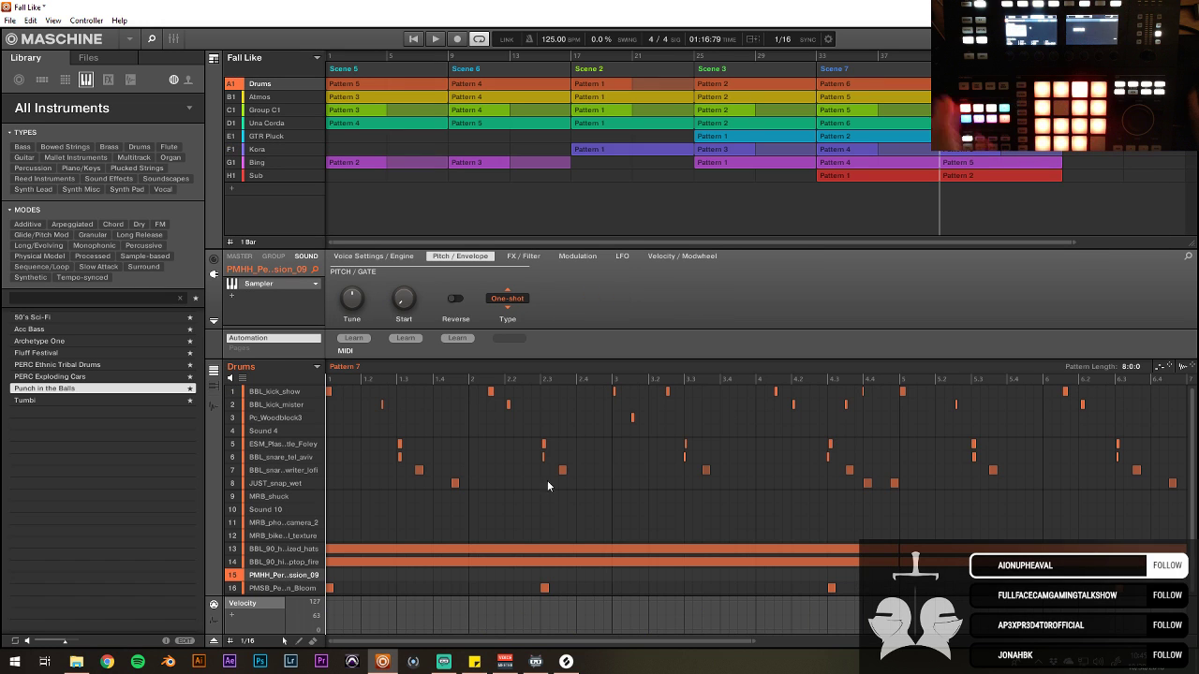
{"action": "left_click_drag", "start_coordinate": [428, 517], "coordinate": [497, 549]}
{"action": "key", "text": "Delete"}
{"action": "key", "text": "space"}
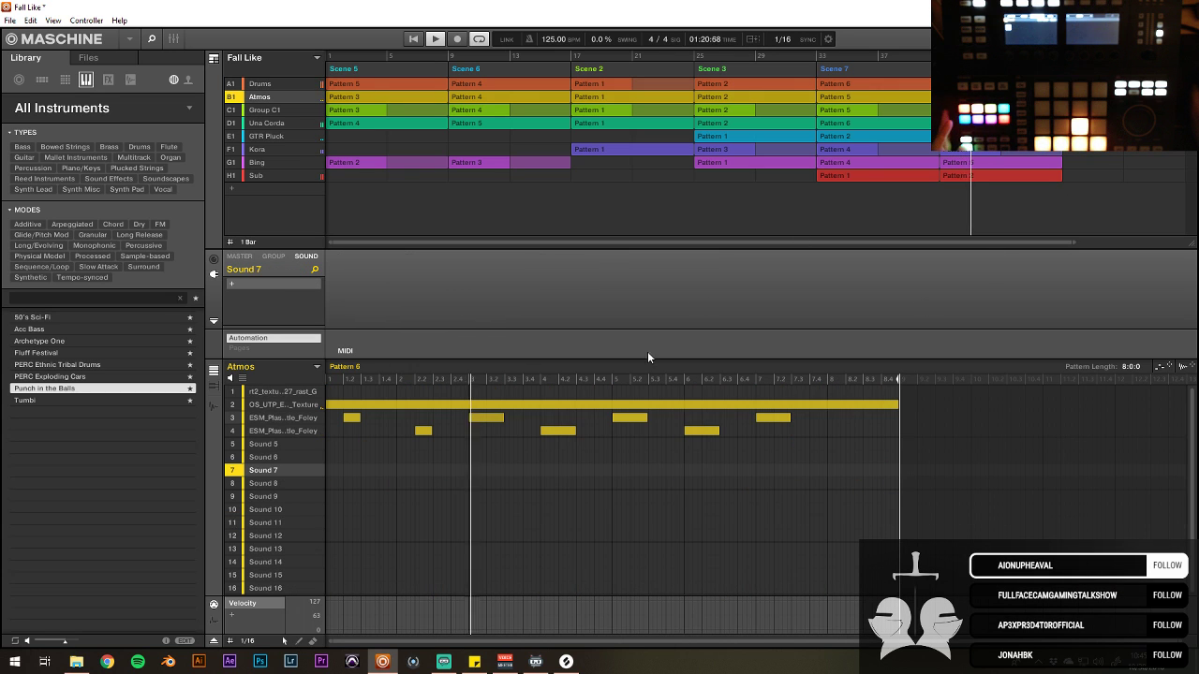
Step: Select empty Sound 5 in the Atmos group, switch to Splice and search all sounds for "rain"
{"action": "left_click", "coordinate": [270, 405]}
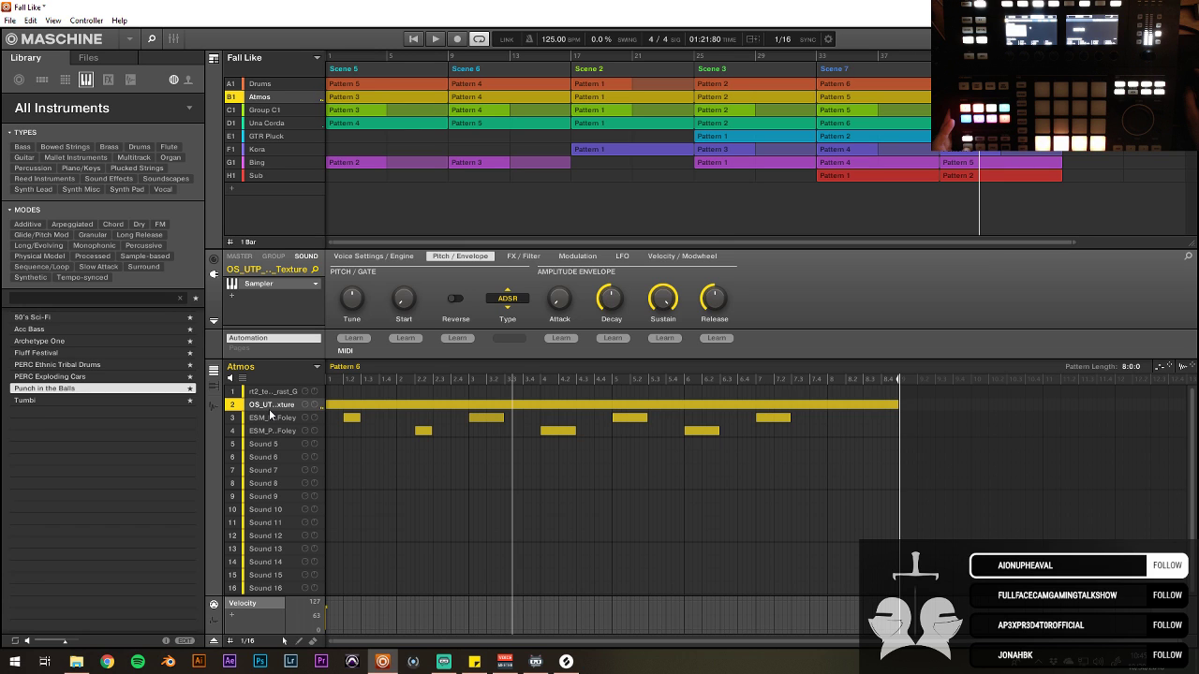
{"action": "left_click", "coordinate": [271, 442]}
{"action": "left_click", "coordinate": [578, 663]}
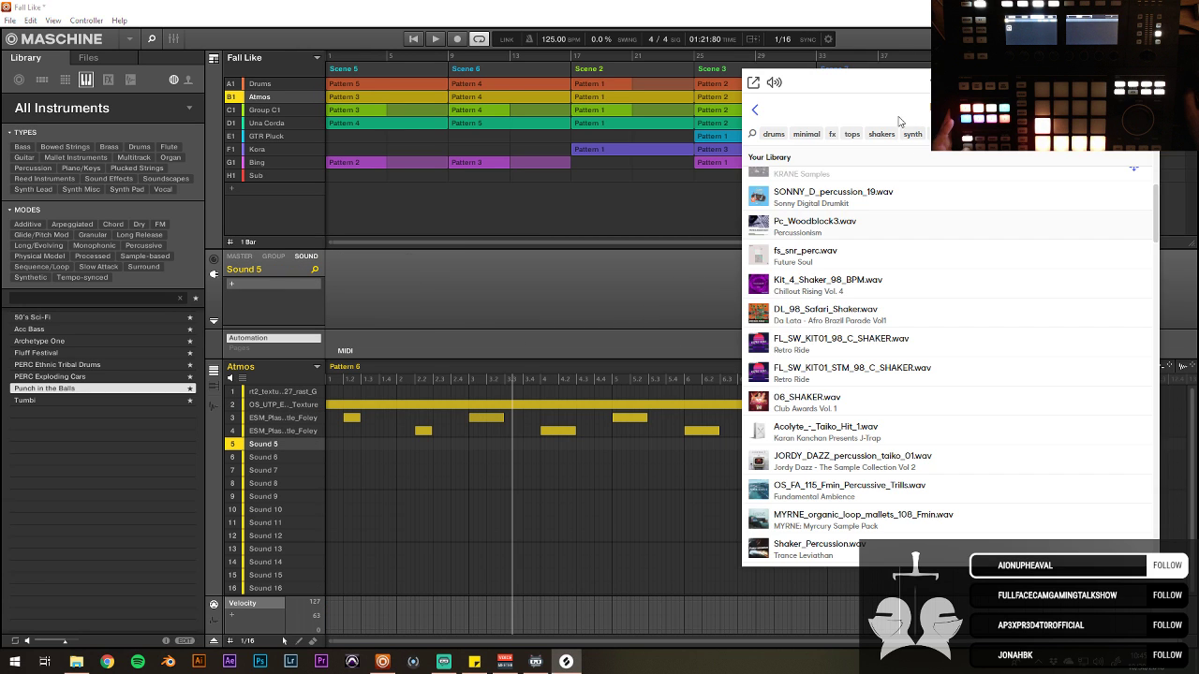
{"action": "left_click", "coordinate": [755, 111]}
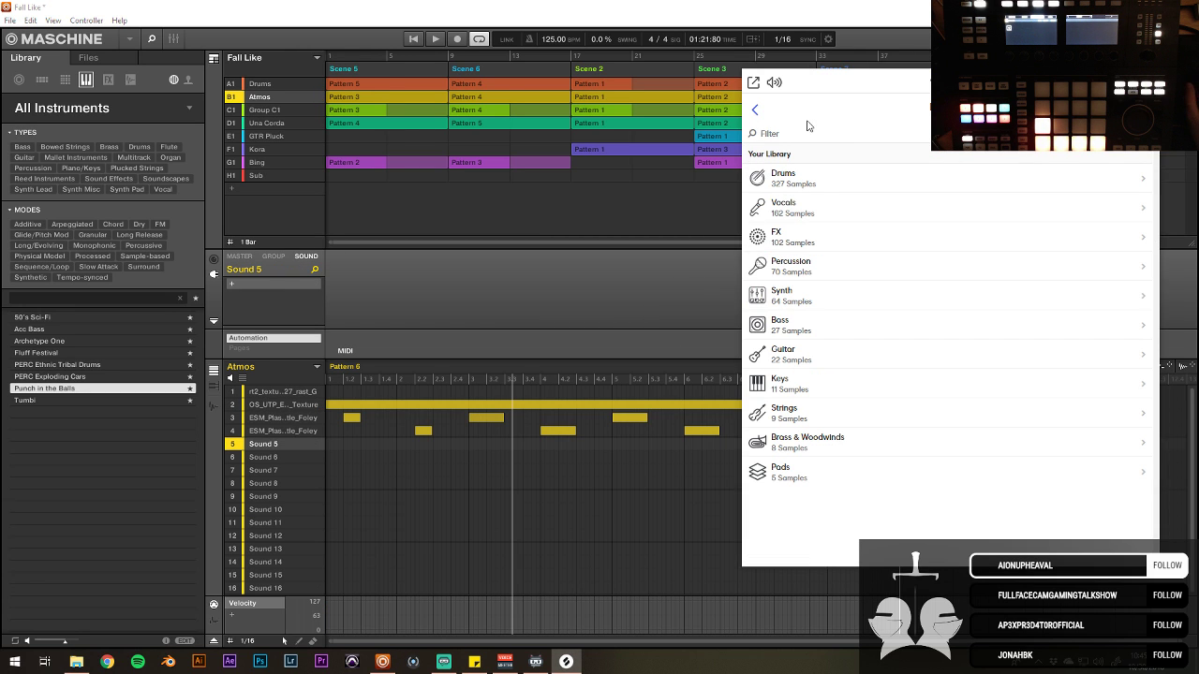
{"action": "left_click", "coordinate": [766, 114]}
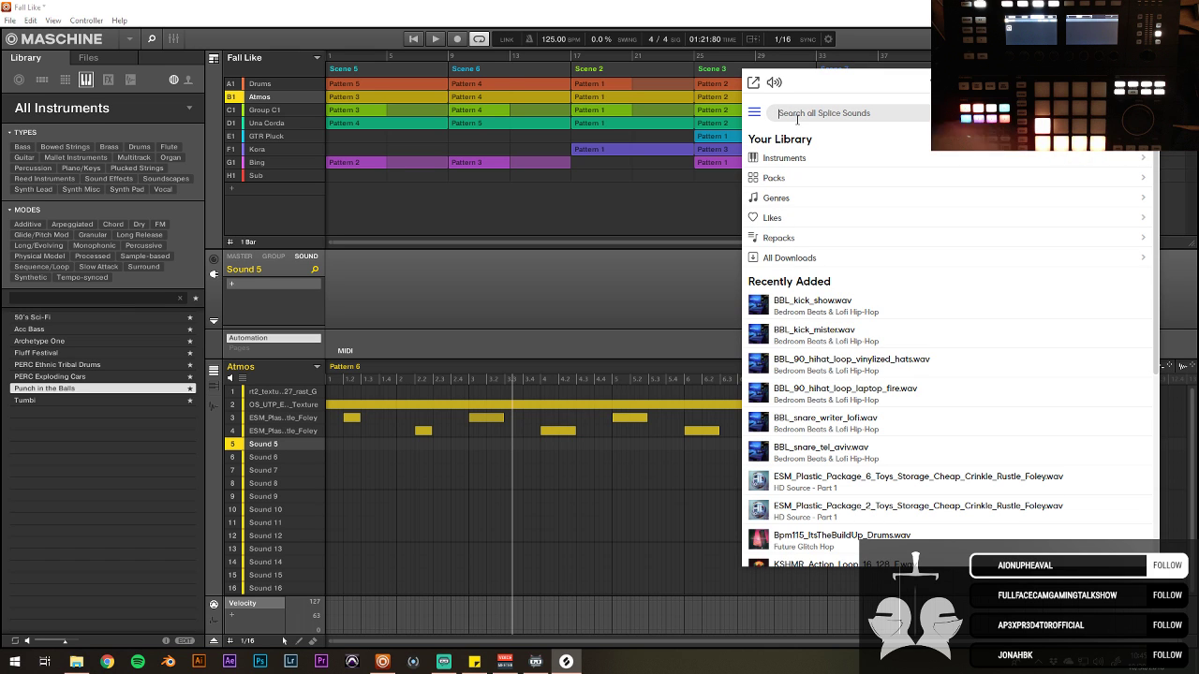
{"action": "left_click", "coordinate": [797, 119]}
{"action": "type", "text": "rain"}
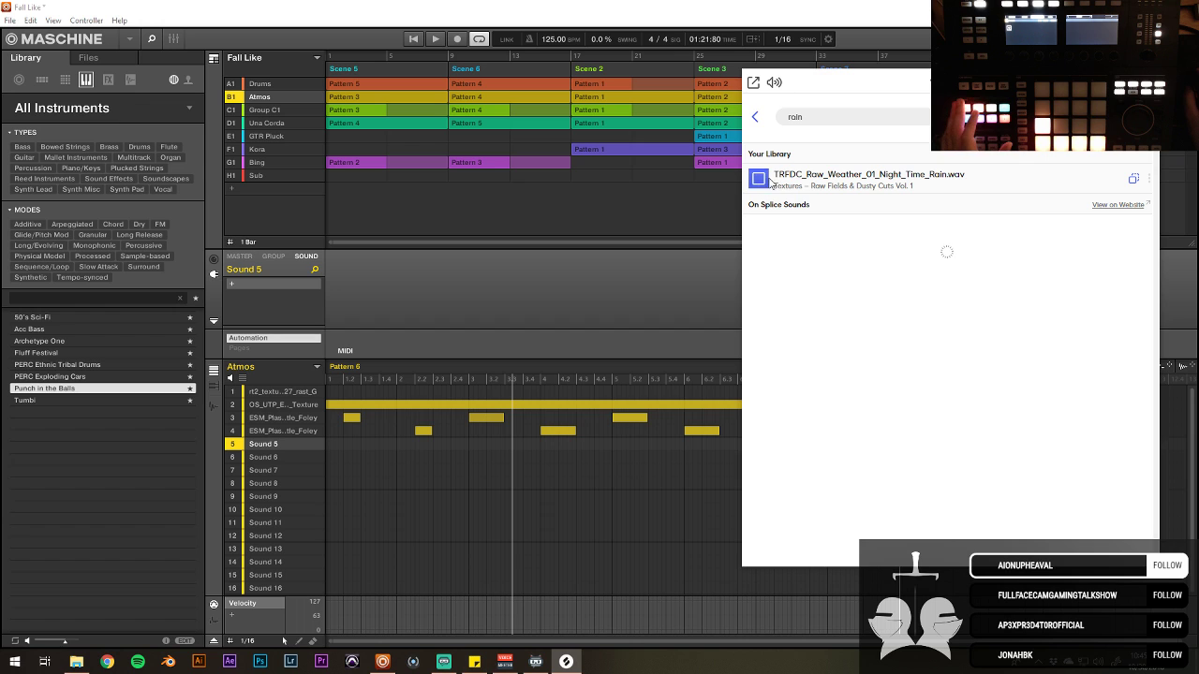
Step: Load TRFDC_Raw_Weather_01_Night_Time_Rain.wav onto Atmos Sound 5, move the full-length texture note in Pattern 6 to it, and play it back
{"action": "left_click_drag", "start_coordinate": [861, 178], "coordinate": [265, 441]}
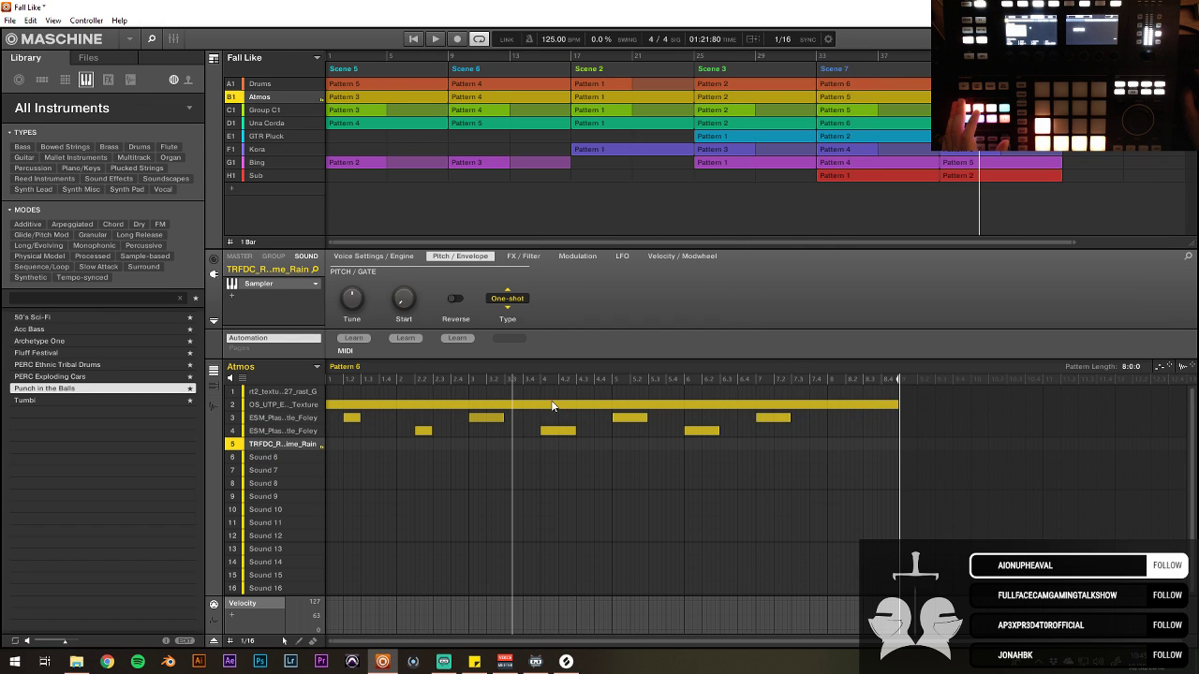
{"action": "left_click_drag", "start_coordinate": [551, 404], "coordinate": [532, 448]}
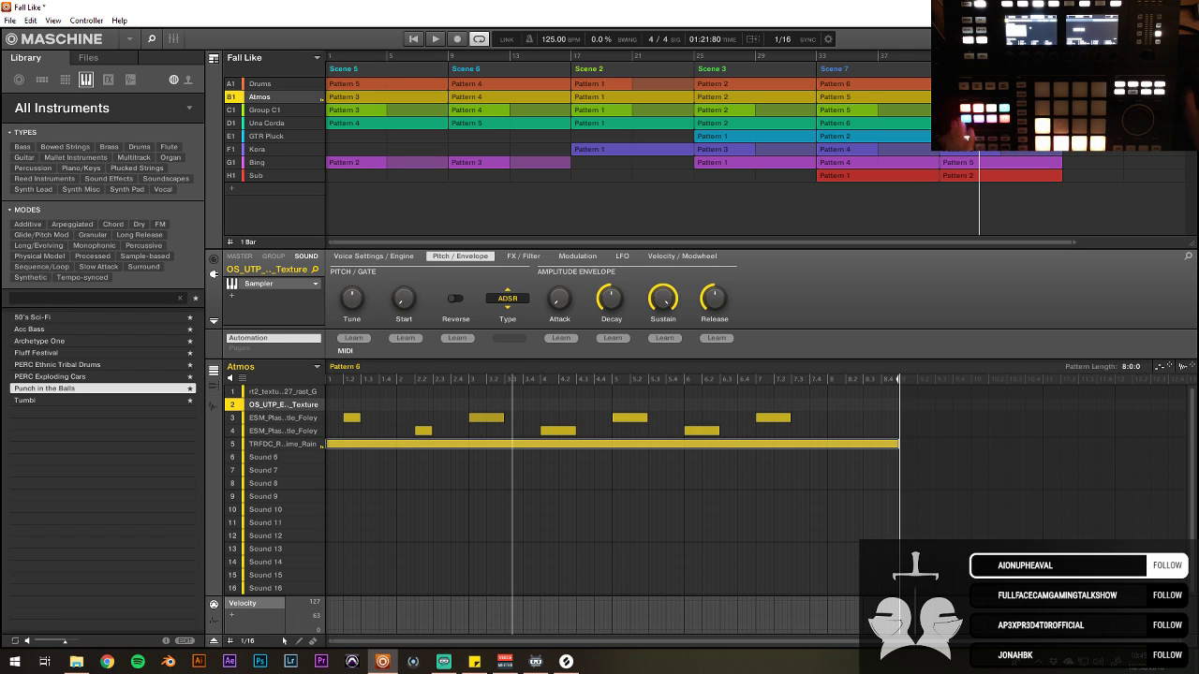
{"action": "left_click", "coordinate": [915, 57]}
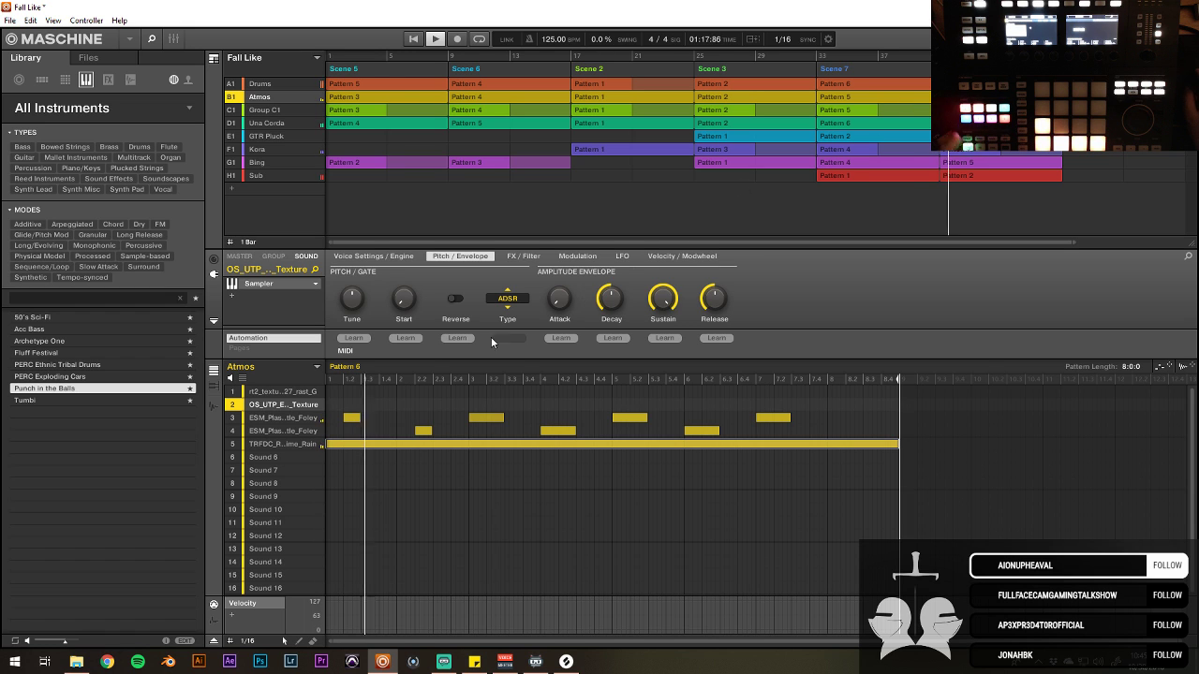
Step: Add LFOTool to the OS_UTP texture sound with rate 1/2, smoothing 24 and the volume curve's starting point lowered to the minimum
{"action": "left_click", "coordinate": [253, 287]}
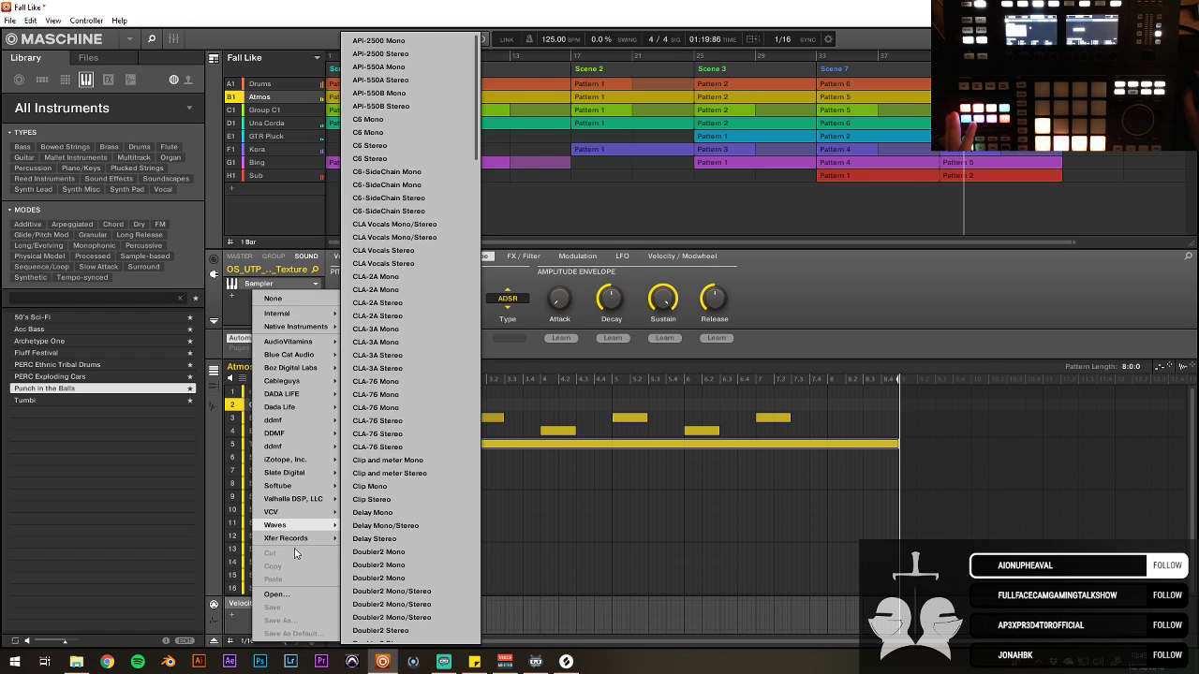
{"action": "mouse_move", "coordinate": [308, 531]}
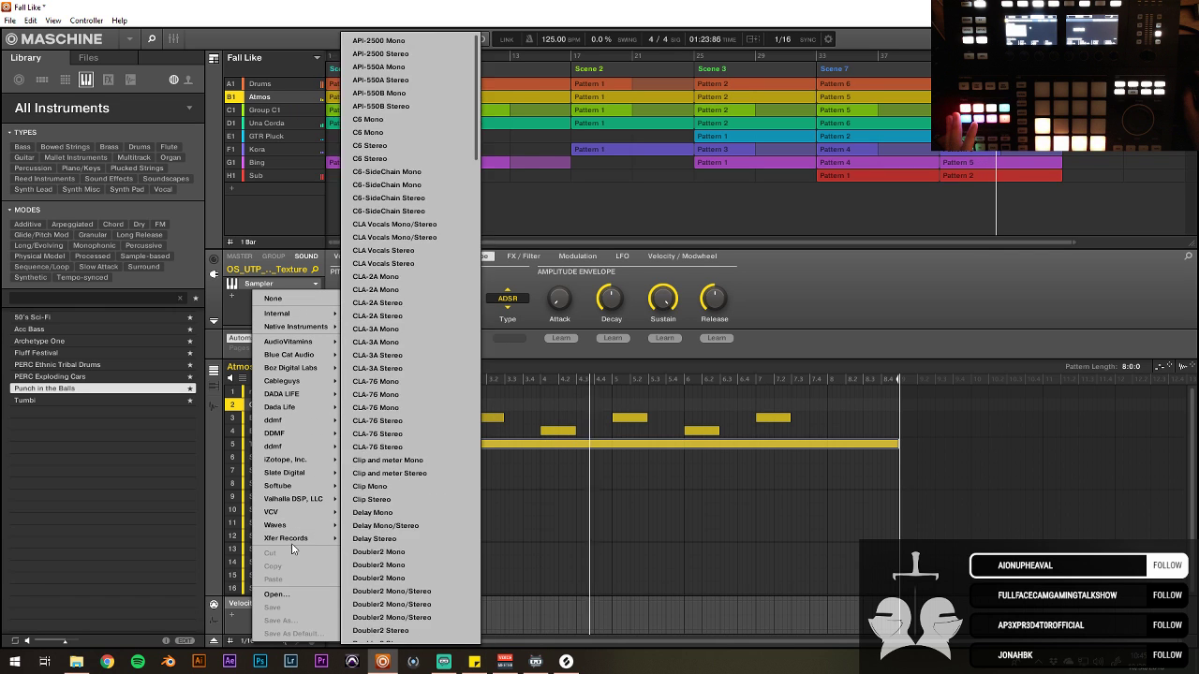
{"action": "left_click", "coordinate": [370, 538]}
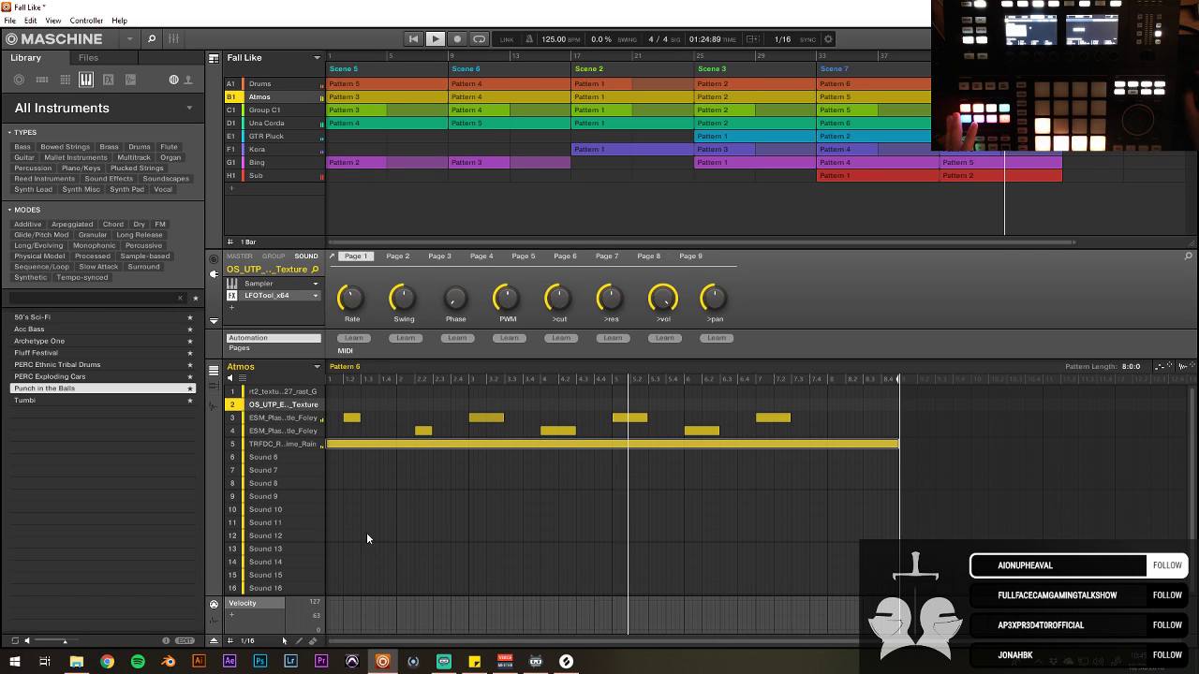
{"action": "left_click", "coordinate": [273, 297]}
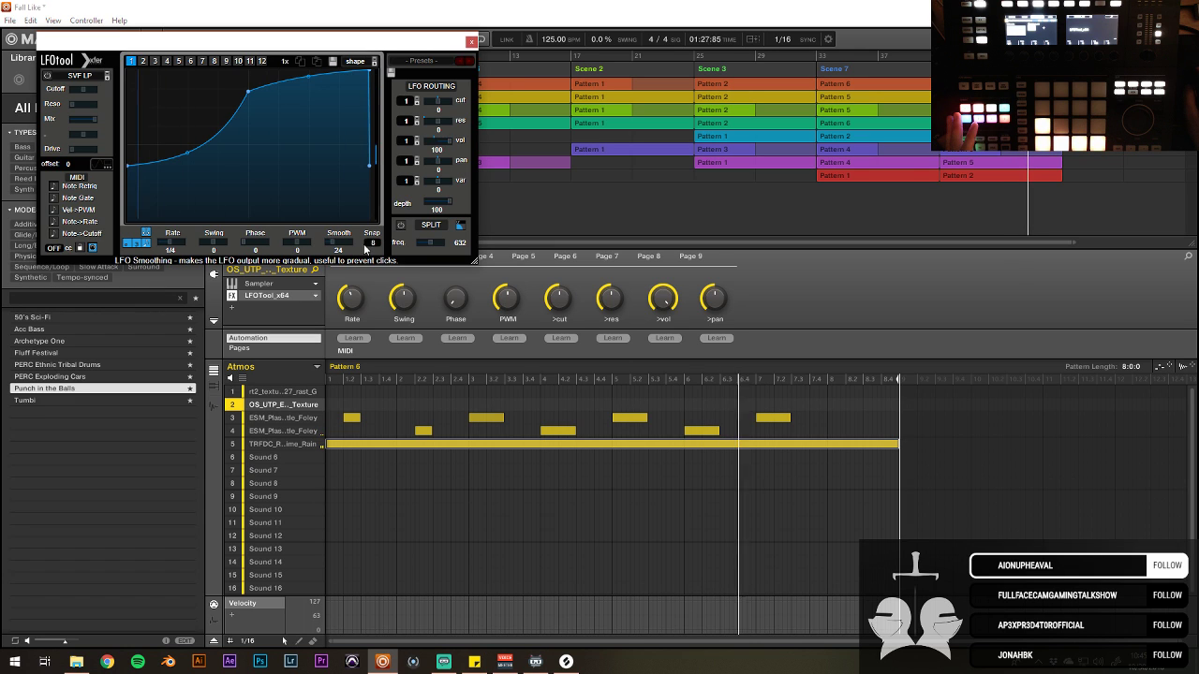
{"action": "left_click_drag", "start_coordinate": [331, 245], "coordinate": [120, 246]}
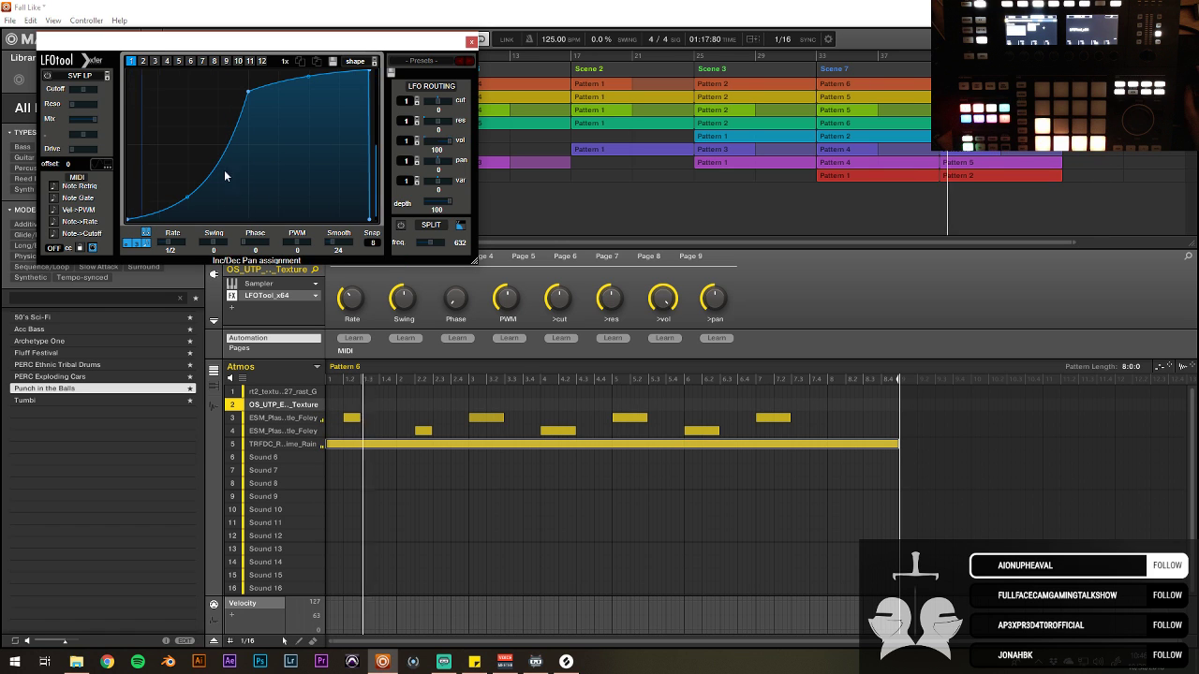
{"action": "left_click", "coordinate": [280, 296]}
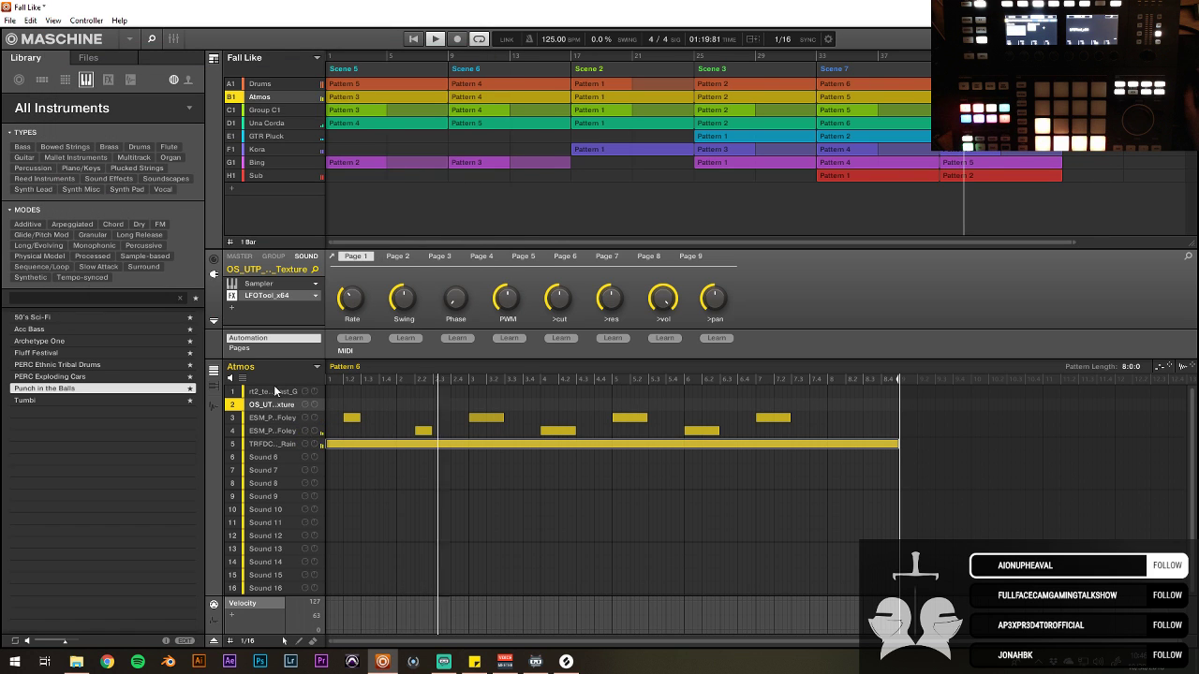
{"action": "left_click", "coordinate": [268, 285]}
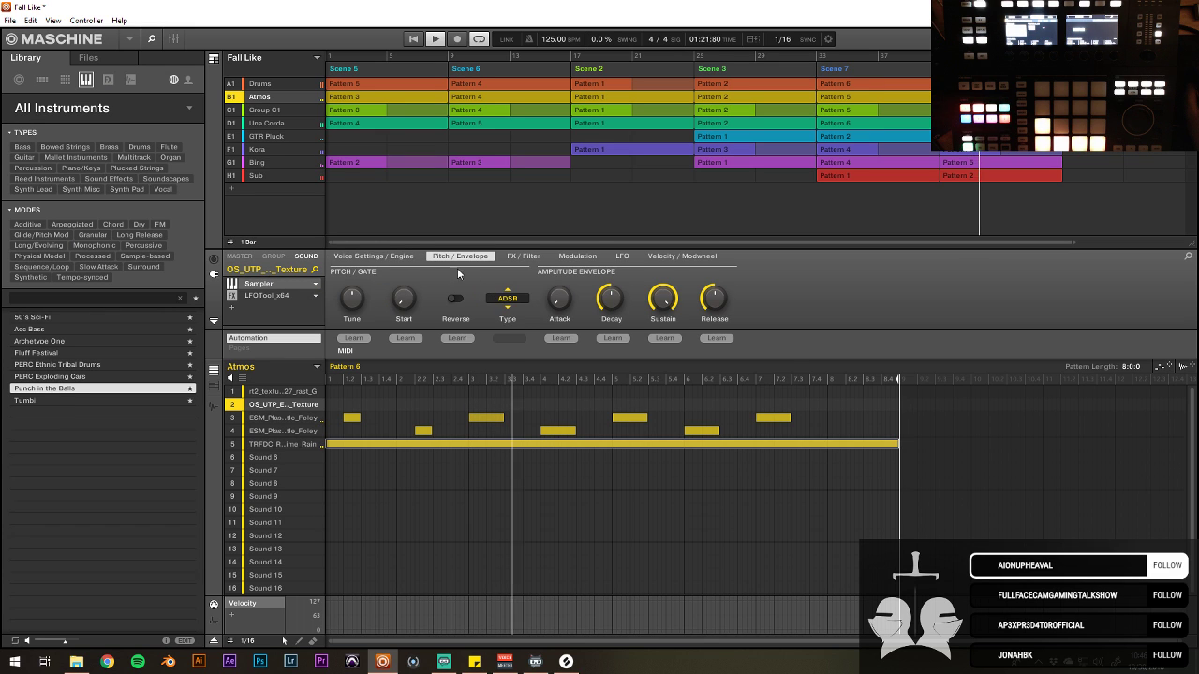
{"action": "left_click", "coordinate": [458, 255]}
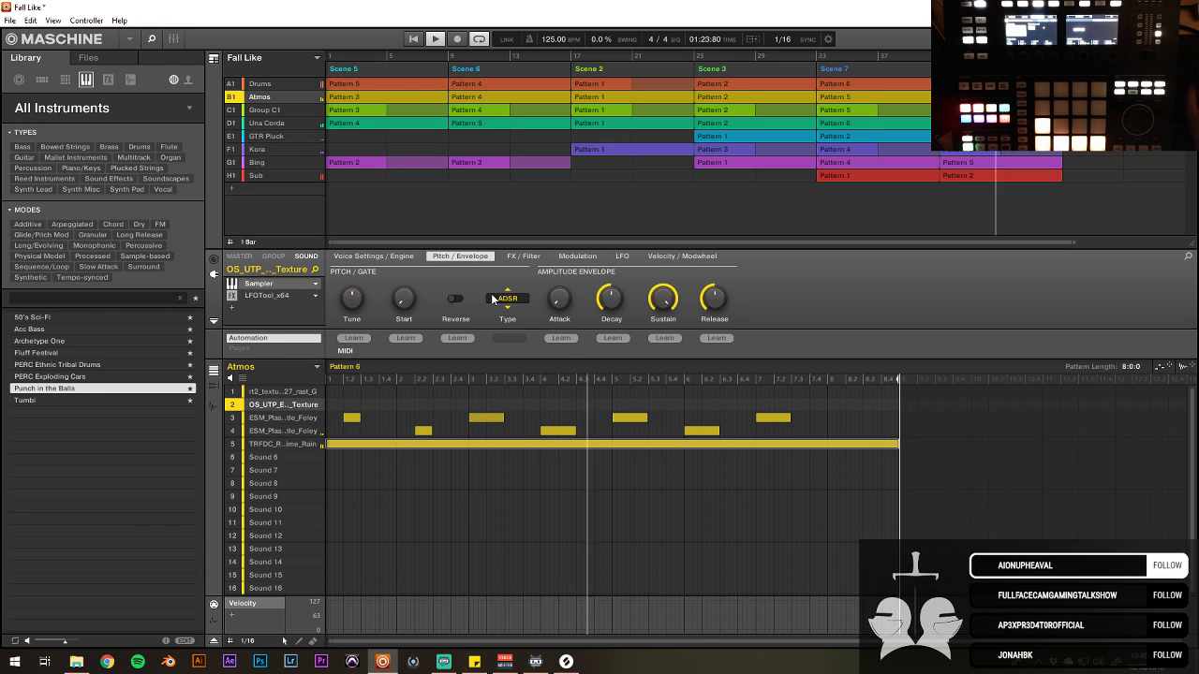
{"action": "left_click", "coordinate": [497, 299]}
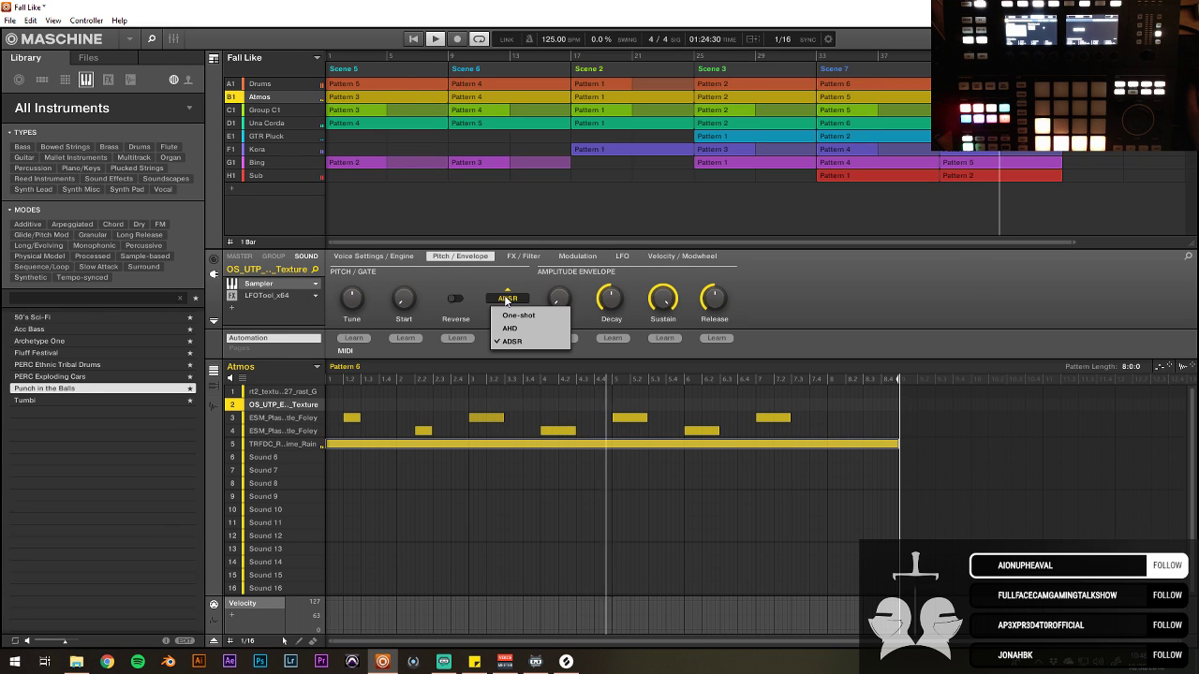
{"action": "left_click", "coordinate": [263, 440]}
Step: Set the rain sound's sampler envelope type to ADSR
{"action": "left_click", "coordinate": [286, 443]}
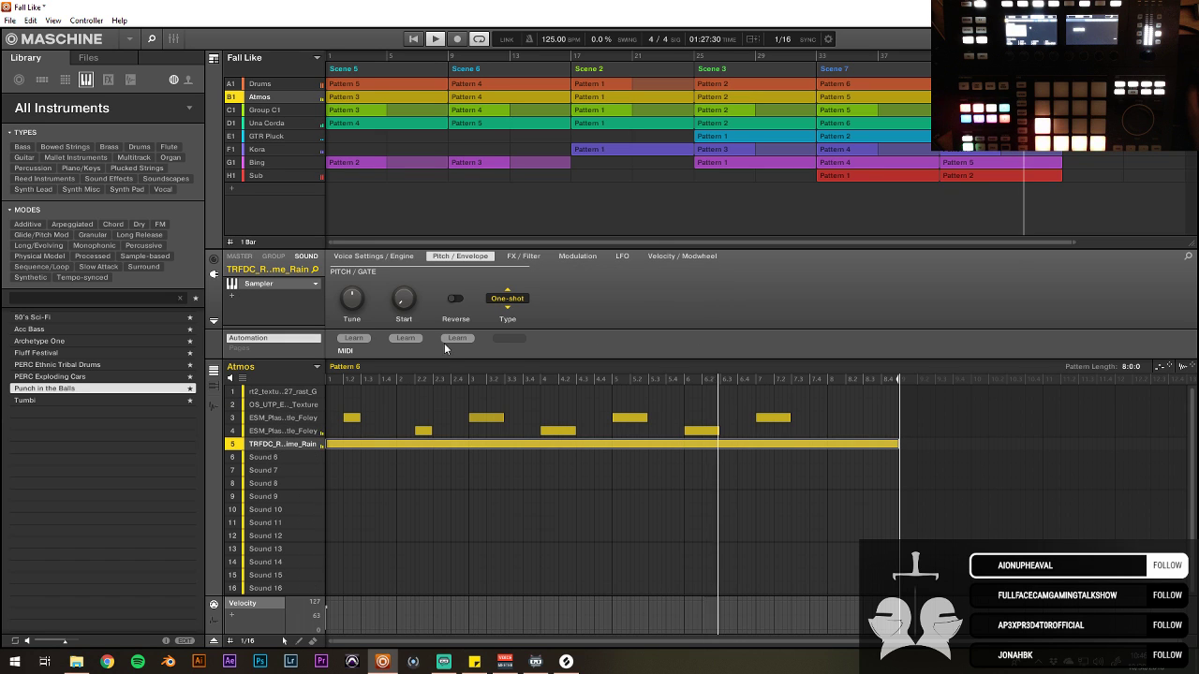
{"action": "left_click", "coordinate": [501, 300]}
{"action": "left_click", "coordinate": [510, 337]}
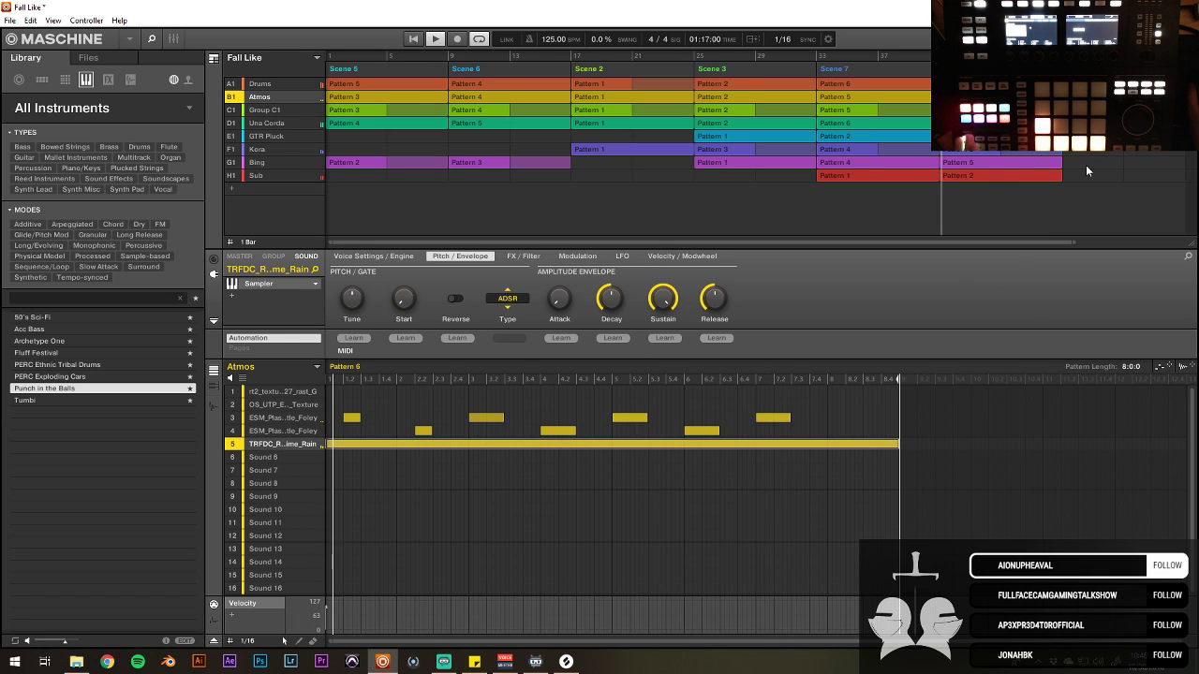
Step: Remove LFOTool from the OS_UTP texture sound in the Atmos group
{"action": "left_click", "coordinate": [279, 405]}
{"action": "left_click", "coordinate": [266, 295]}
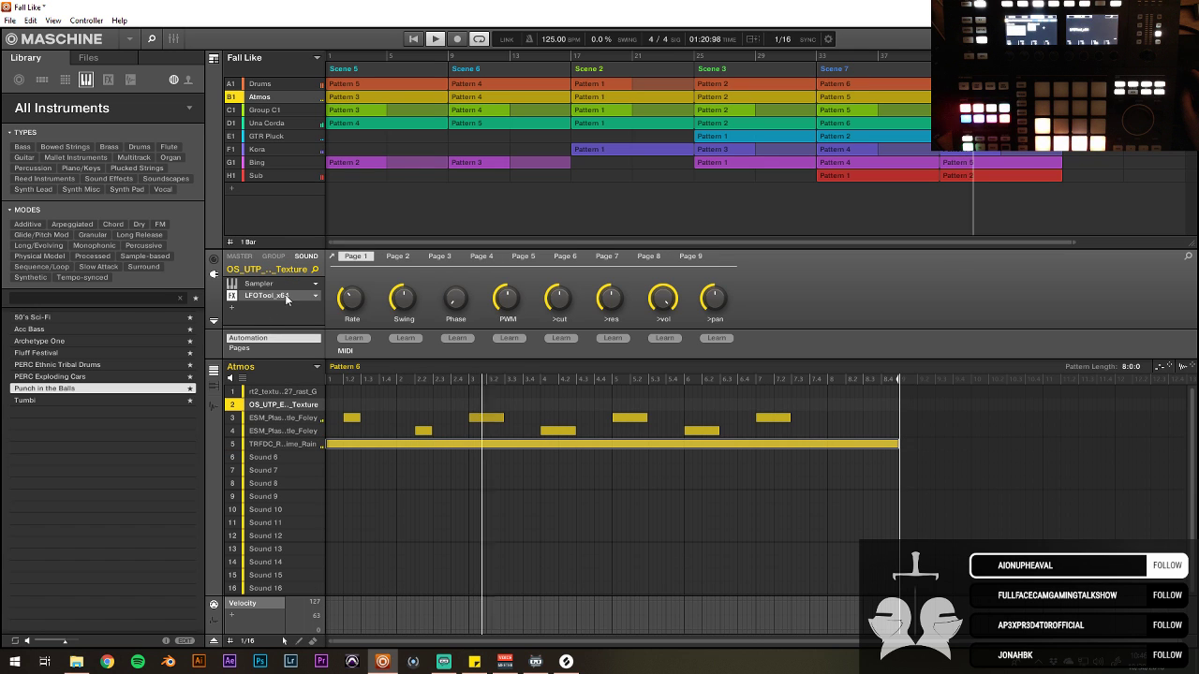
{"action": "left_click", "coordinate": [314, 295]}
{"action": "left_click", "coordinate": [337, 299]}
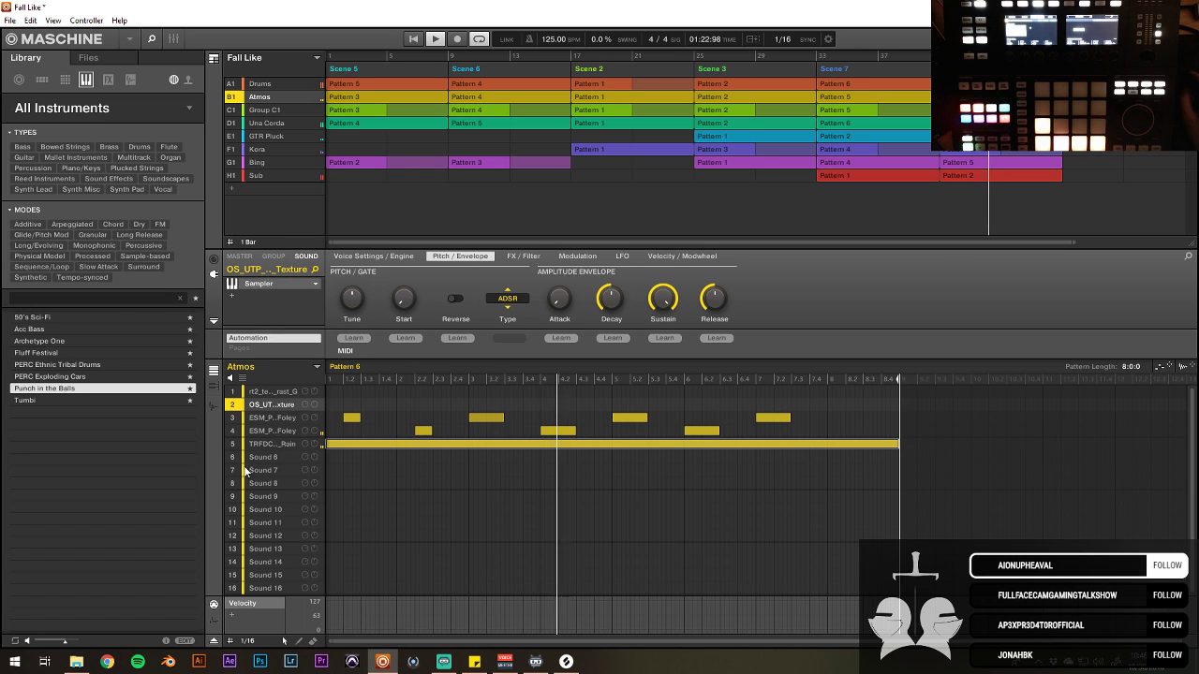
Step: Add the Xfer Records LFOTool_x64 effect to the rain sound in the Atmos group
{"action": "left_click", "coordinate": [272, 443]}
{"action": "left_click", "coordinate": [258, 283]}
{"action": "mouse_move", "coordinate": [280, 539]}
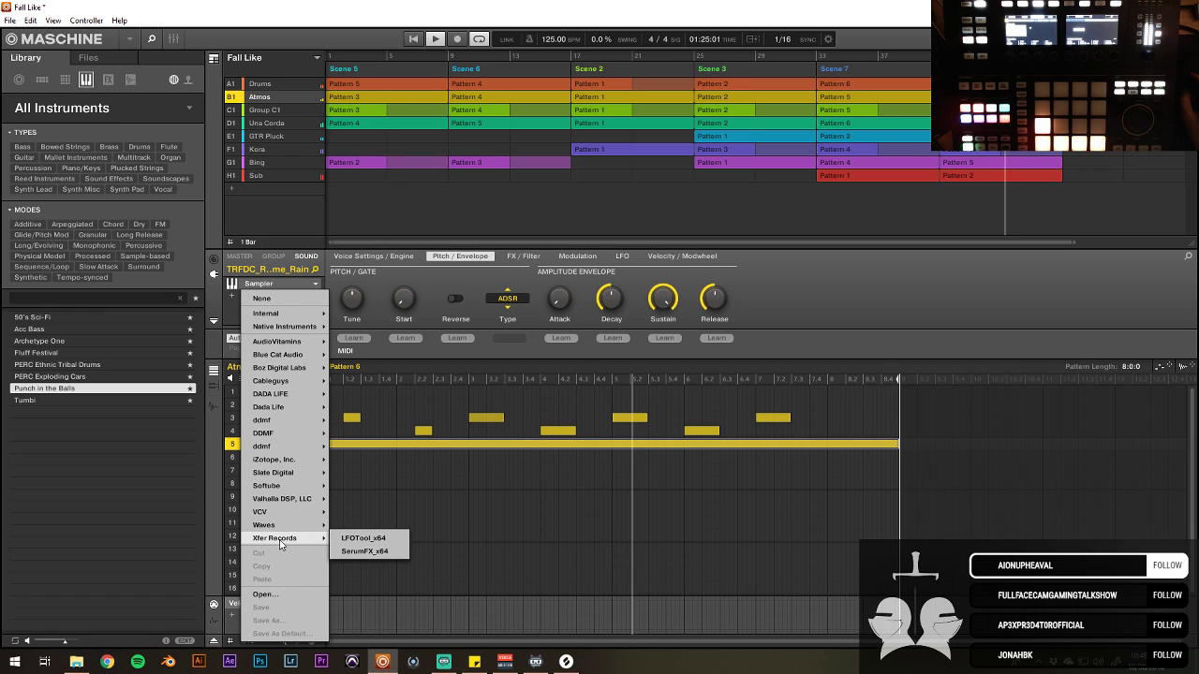
{"action": "left_click", "coordinate": [363, 539]}
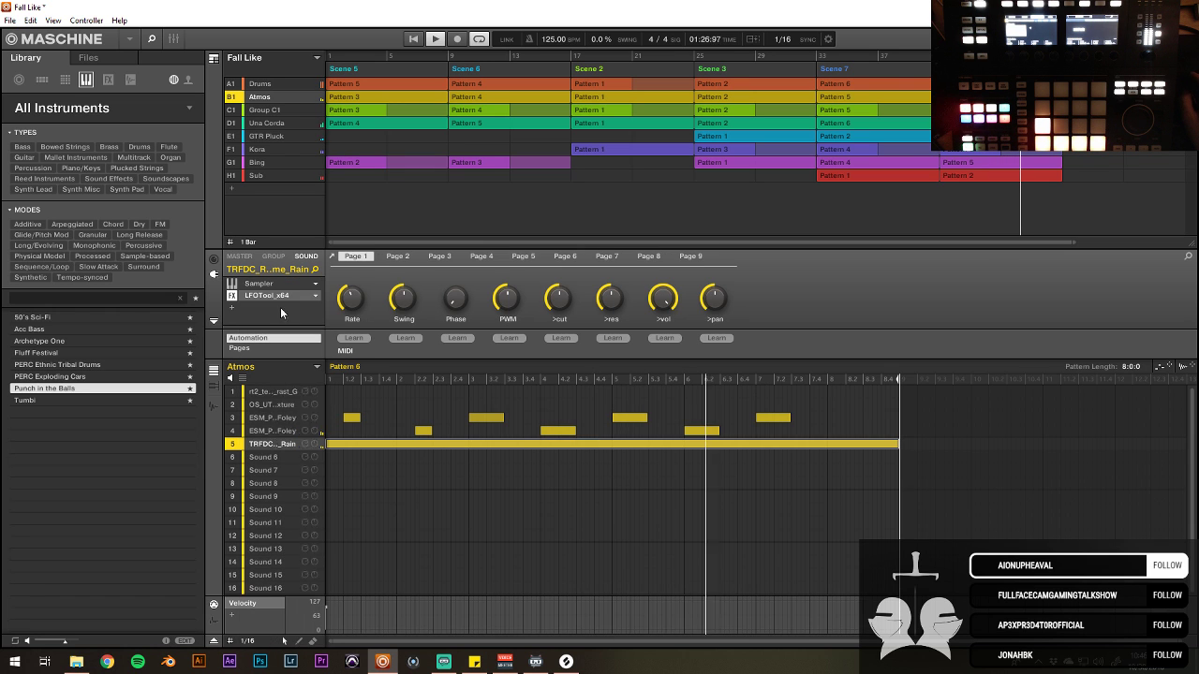
Step: Set the rain sound's LFOTool to rate 1/2 and smoothing 20, and lower the starting point of its volume curve
{"action": "left_click", "coordinate": [261, 293]}
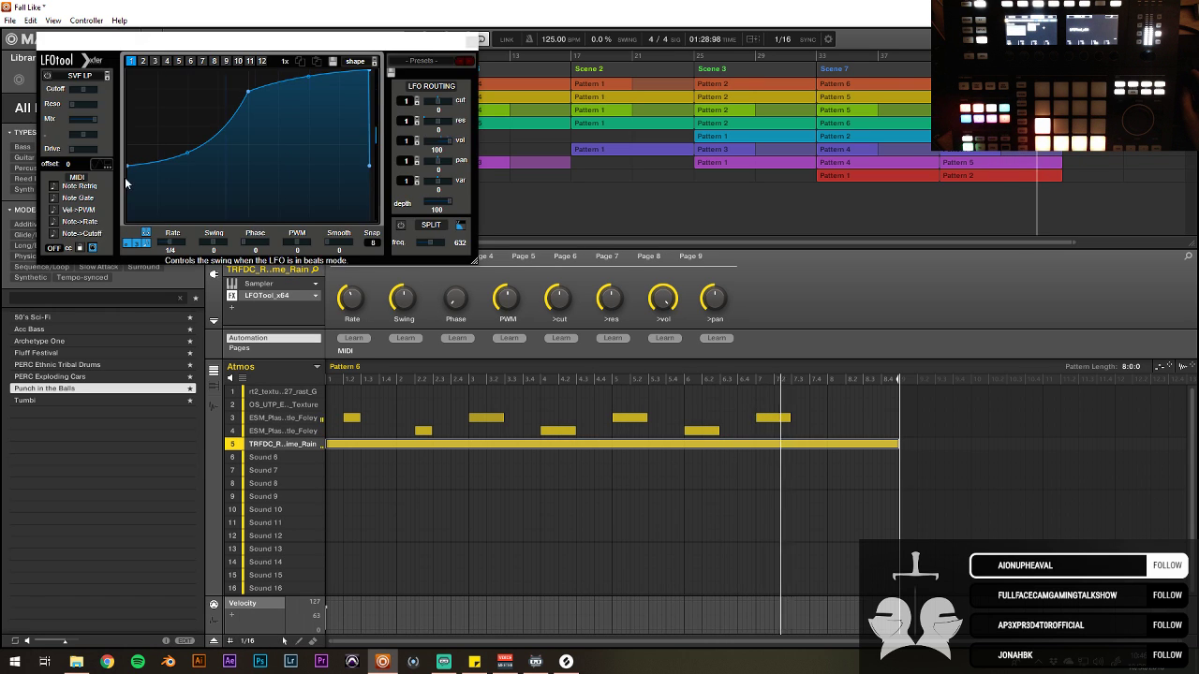
{"action": "left_click_drag", "start_coordinate": [346, 231], "coordinate": [346, 213]}
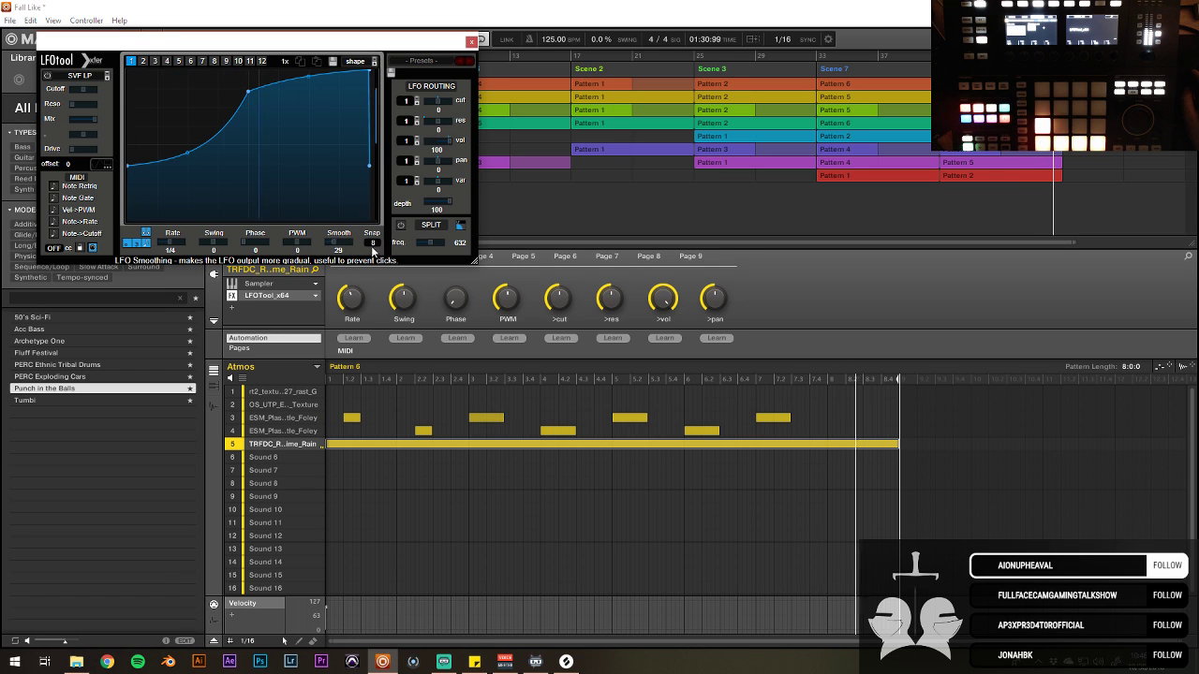
{"action": "left_click_drag", "start_coordinate": [149, 243], "coordinate": [167, 251]}
{"action": "left_click_drag", "start_coordinate": [129, 169], "coordinate": [128, 197]}
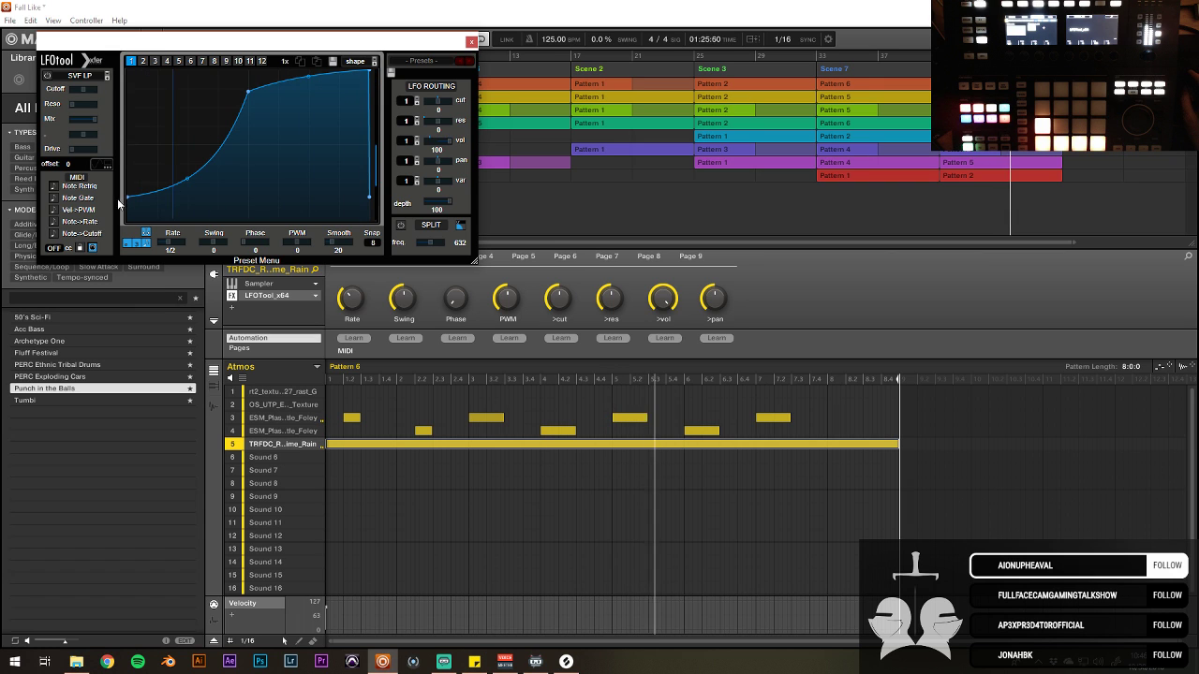
Step: Close the rain sound's LFOTool window and save the project
{"action": "left_click", "coordinate": [470, 41]}
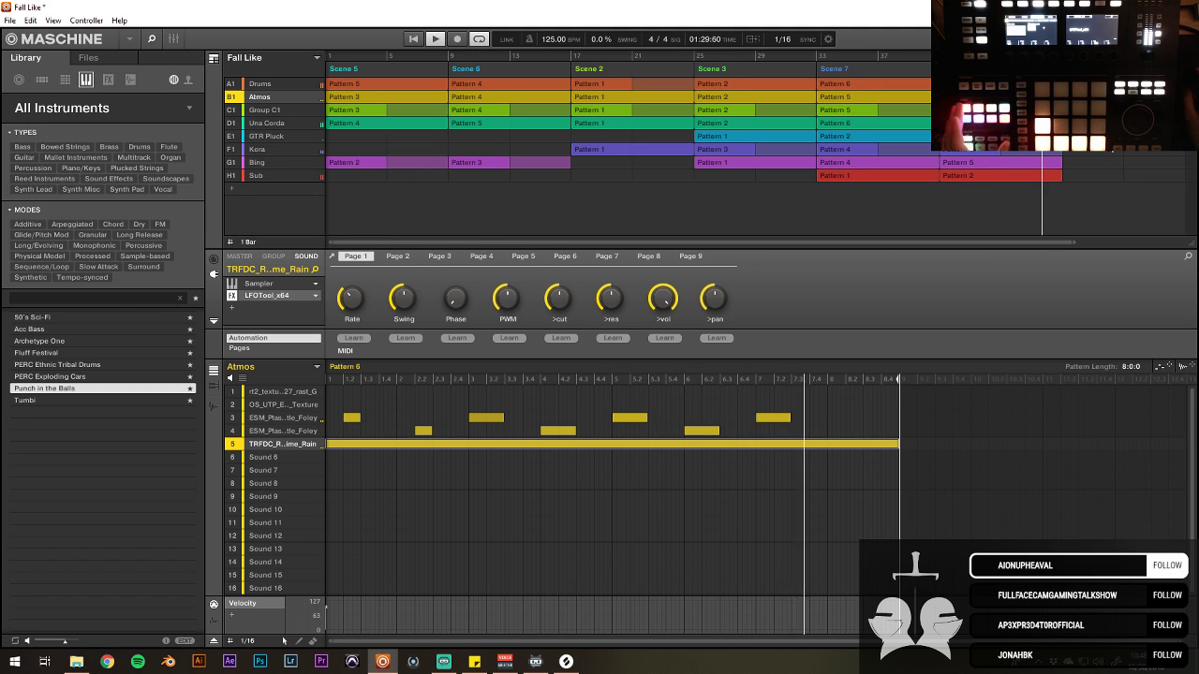
{"action": "key", "text": "ctrl+s"}
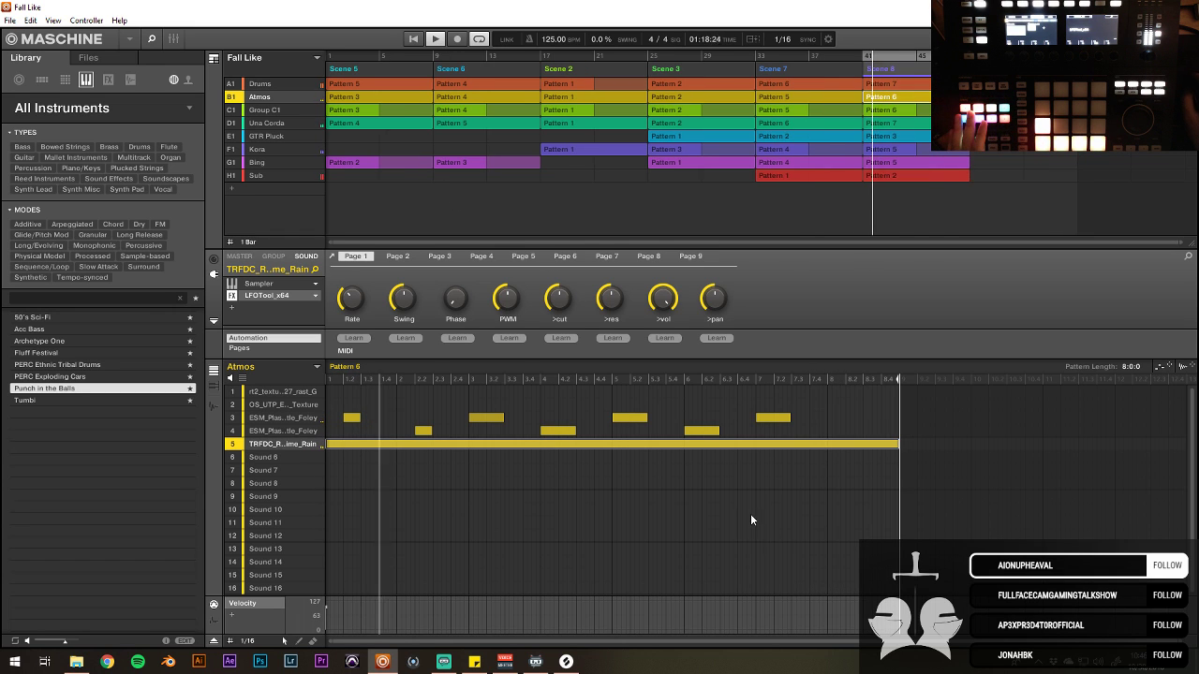
{"action": "mouse_move", "coordinate": [571, 662]}
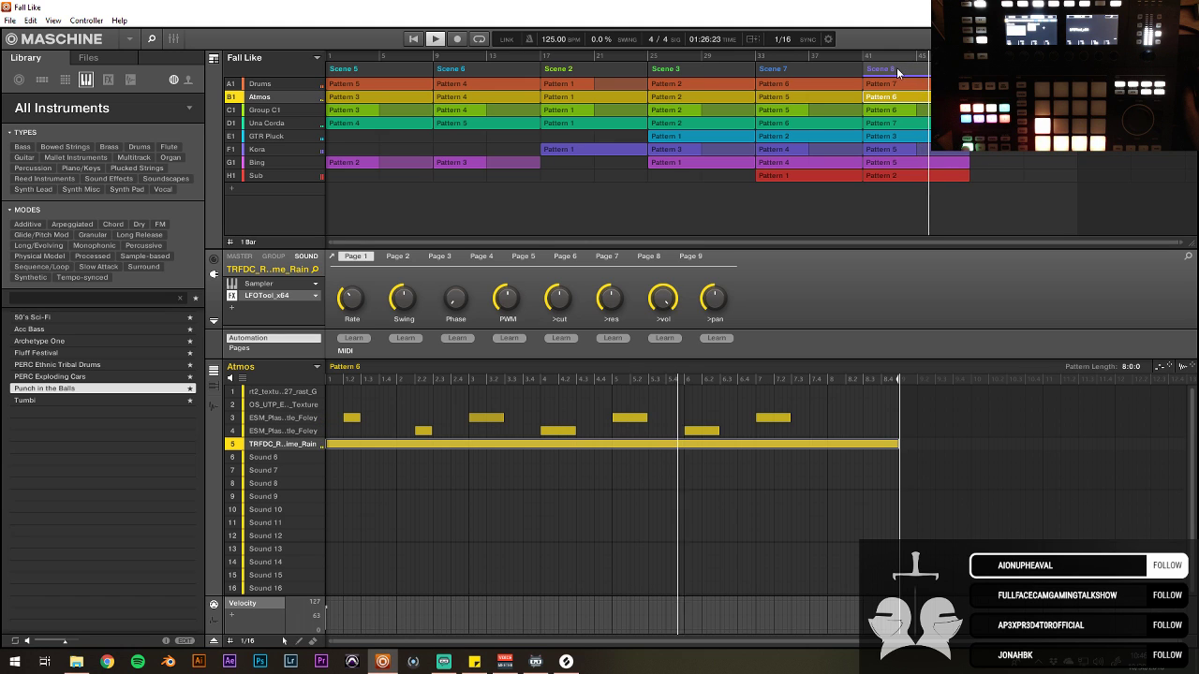
Step: Rename Scene 3 as Chorus 1A
{"action": "left_click", "coordinate": [703, 72]}
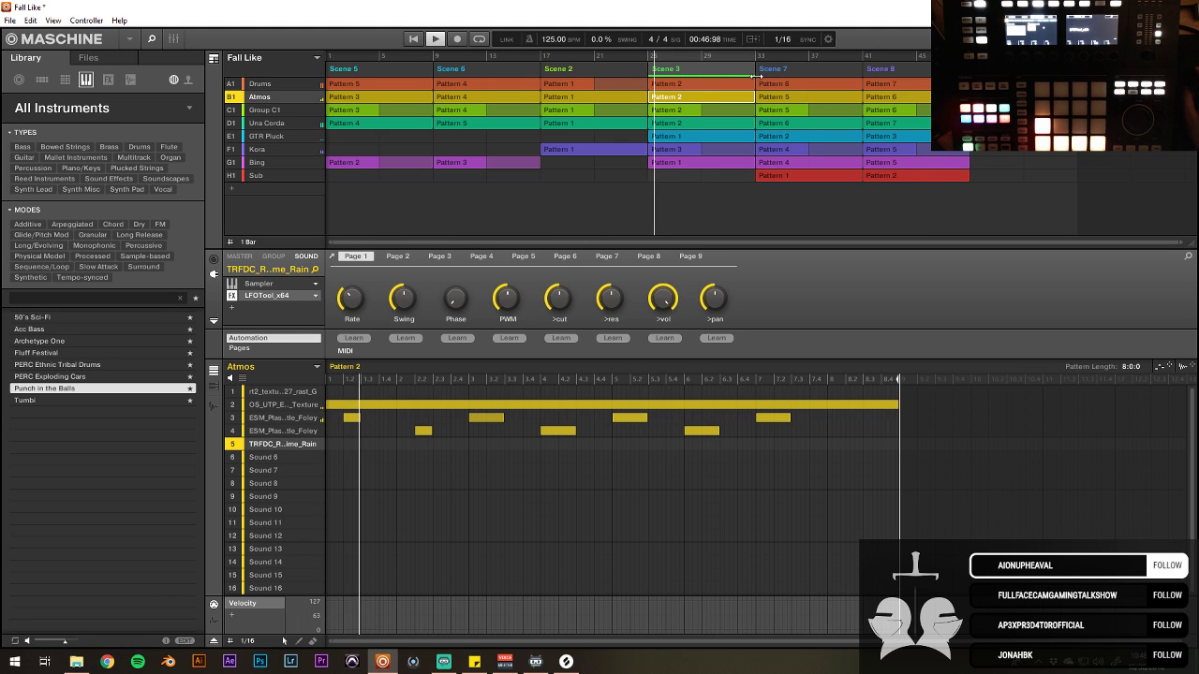
{"action": "double_click", "coordinate": [675, 70]}
{"action": "type", "text": "C"}
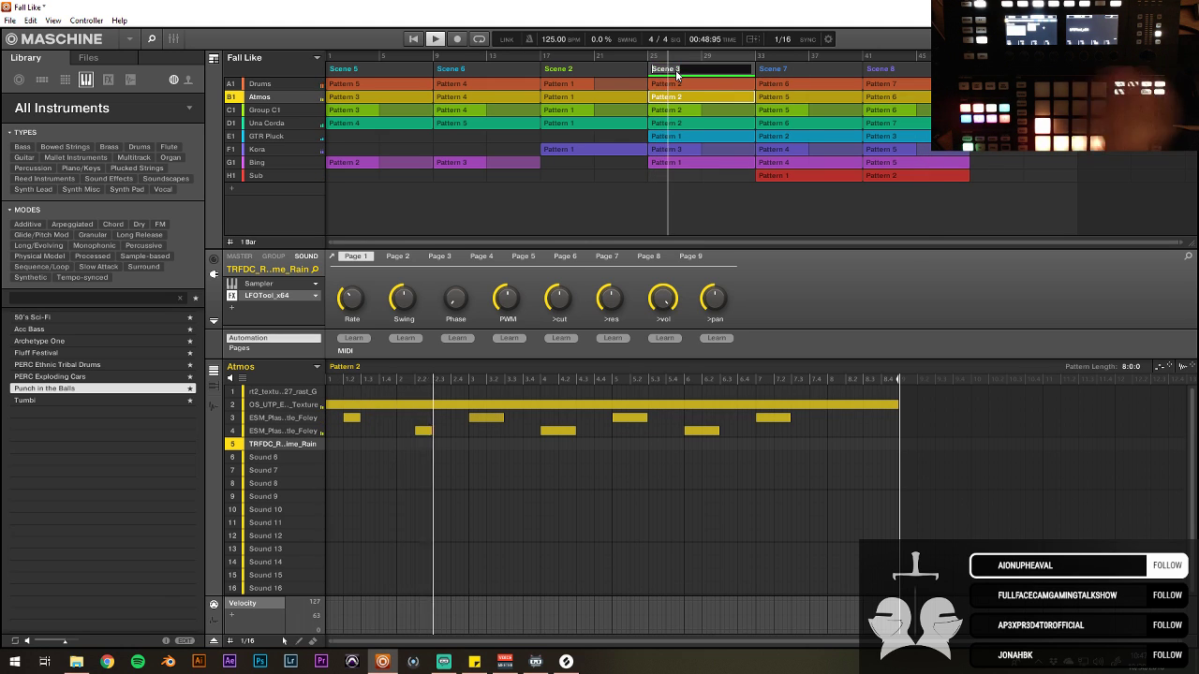
{"action": "type", "text": "horus 1"}
{"action": "key", "text": "Return"}
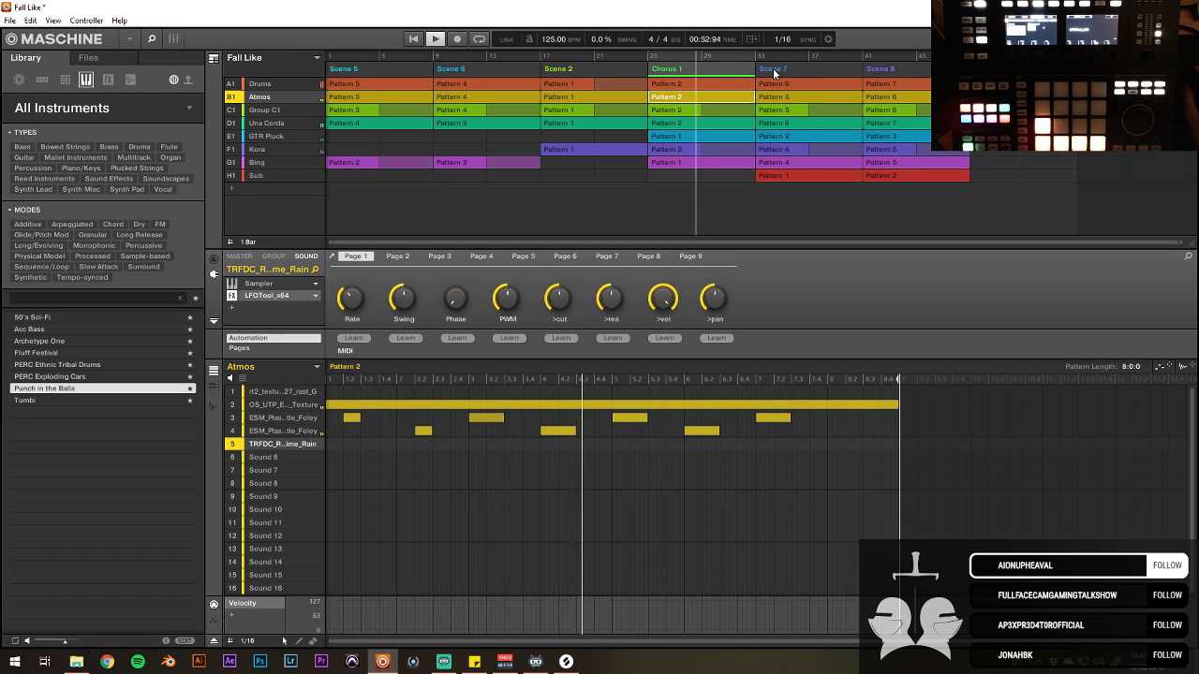
{"action": "double_click", "coordinate": [719, 70]}
{"action": "key", "text": "End"}
{"action": "type", "text": "A"}
{"action": "key", "text": "Return"}
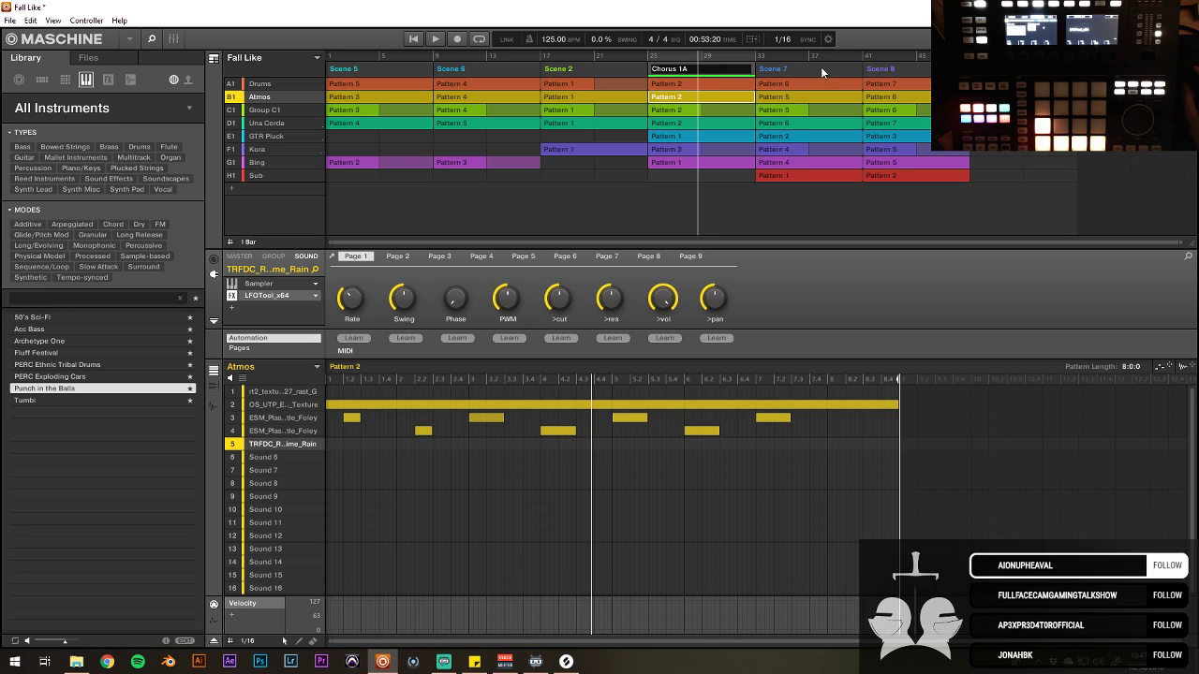
Step: Rename Scene 7 as Chorus 1B and Scene 8 as Chorus 1C
{"action": "double_click", "coordinate": [821, 71]}
{"action": "type", "text": "Chorus 1B"}
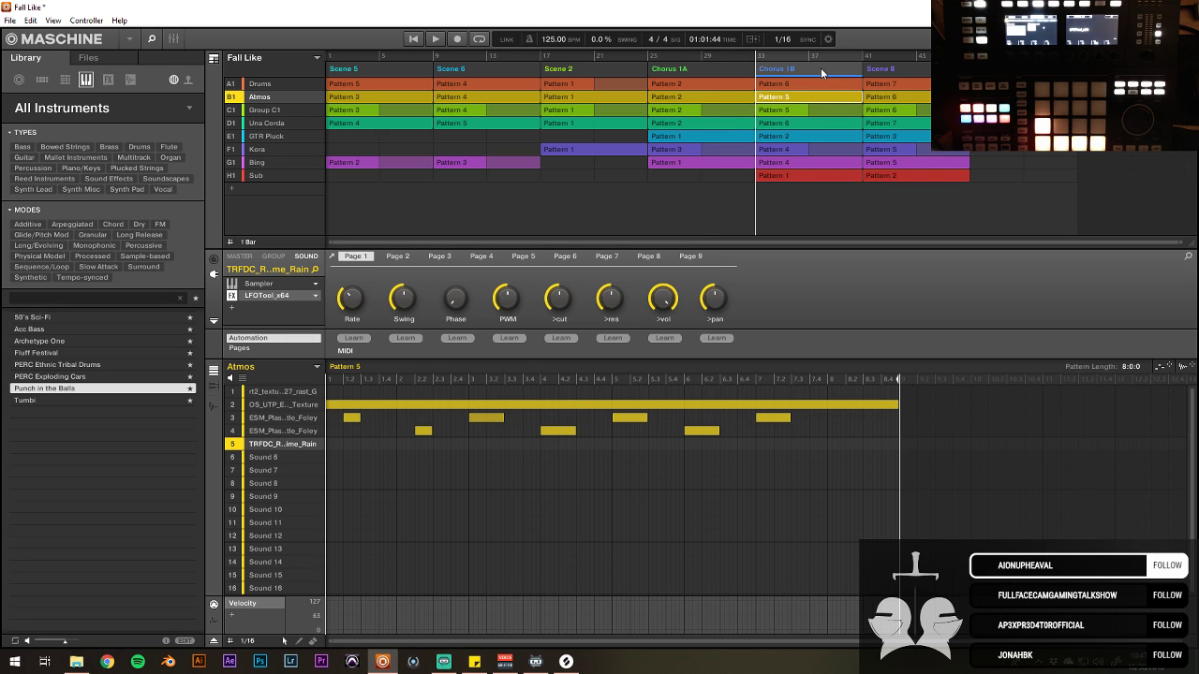
{"action": "left_click", "coordinate": [895, 65]}
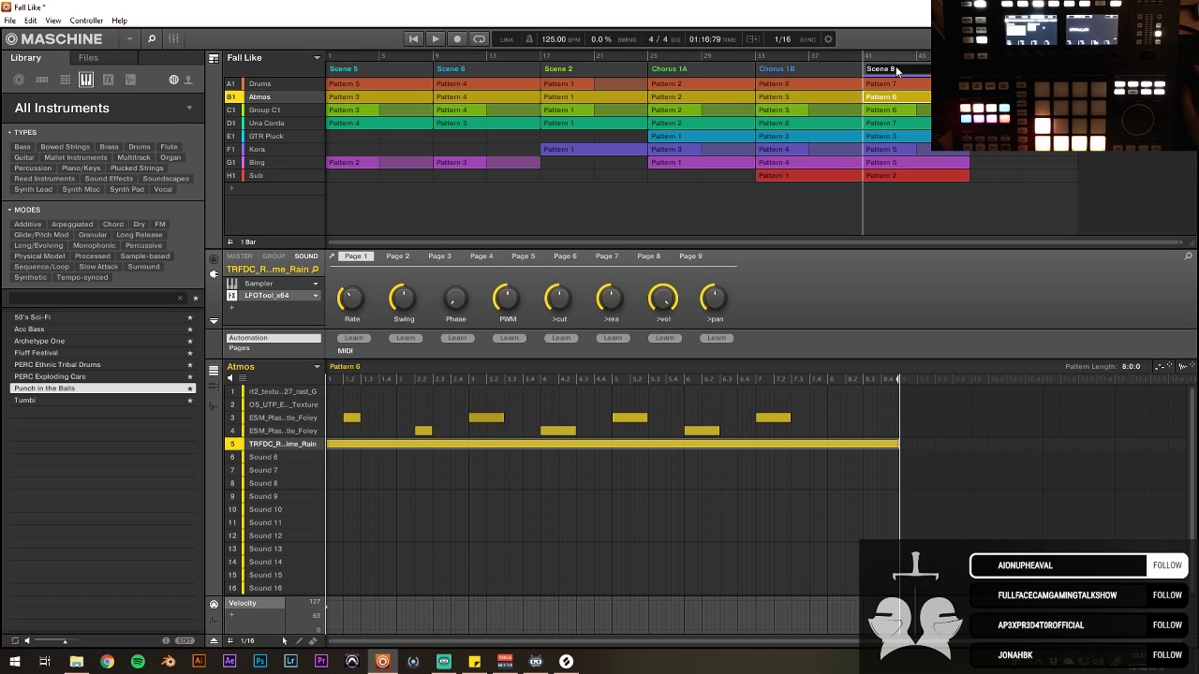
{"action": "double_click", "coordinate": [895, 67]}
{"action": "type", "text": "Chorus 1C"}
{"action": "key", "text": "Return"}
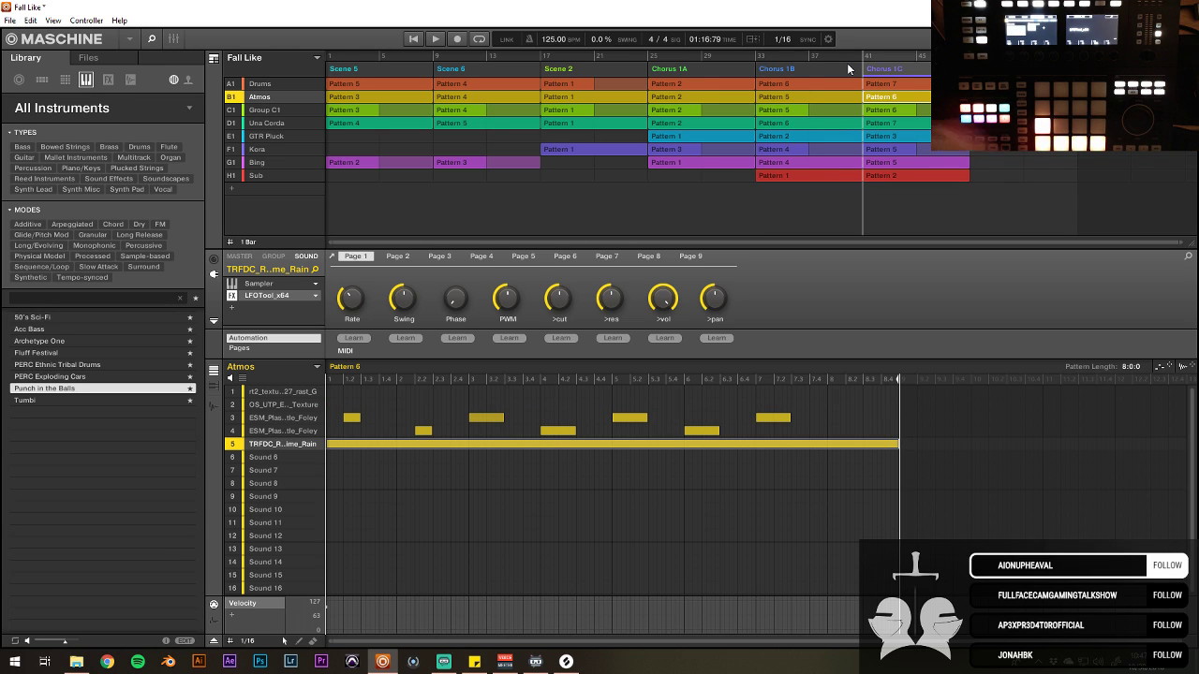
Step: Play the arrangement from the start and view the Una Corda patterns of Scene 5 and Scene 2
{"action": "key", "text": "space"}
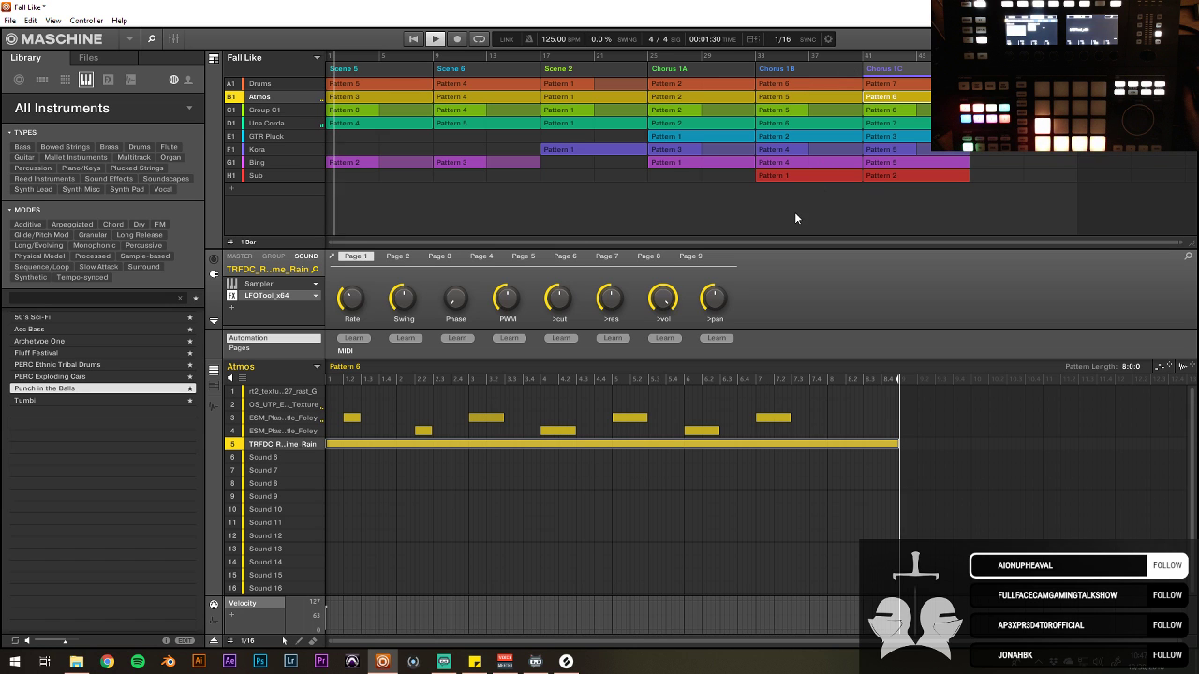
{"action": "left_click", "coordinate": [364, 122]}
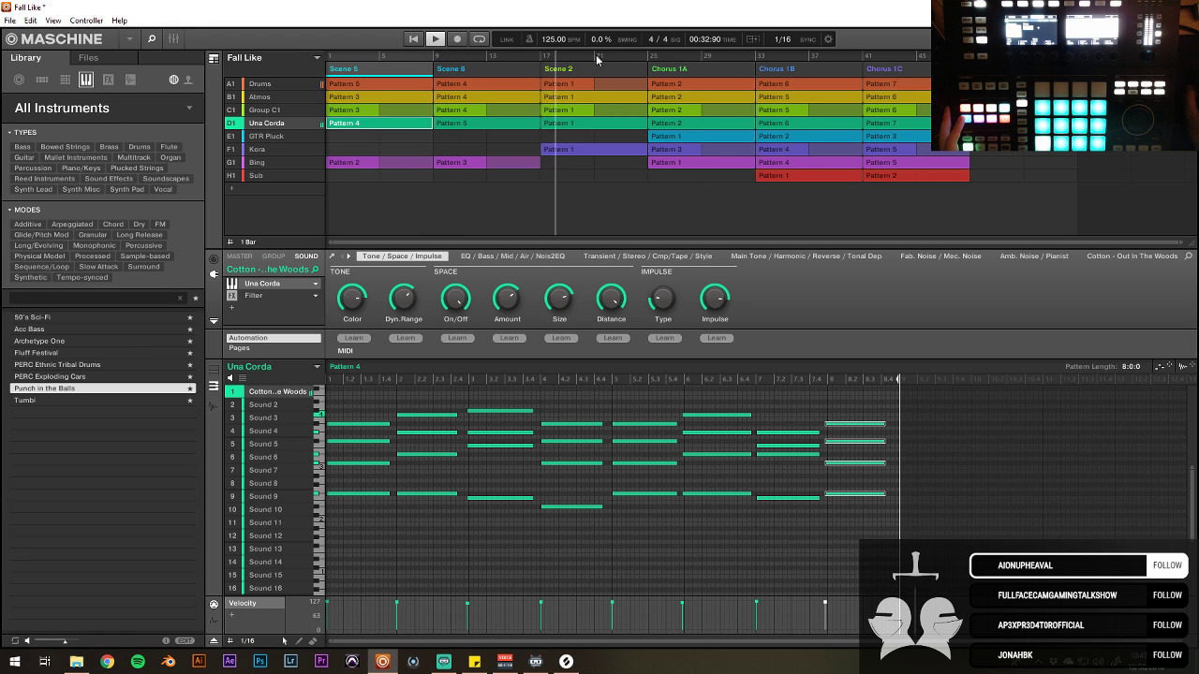
{"action": "left_click", "coordinate": [603, 127]}
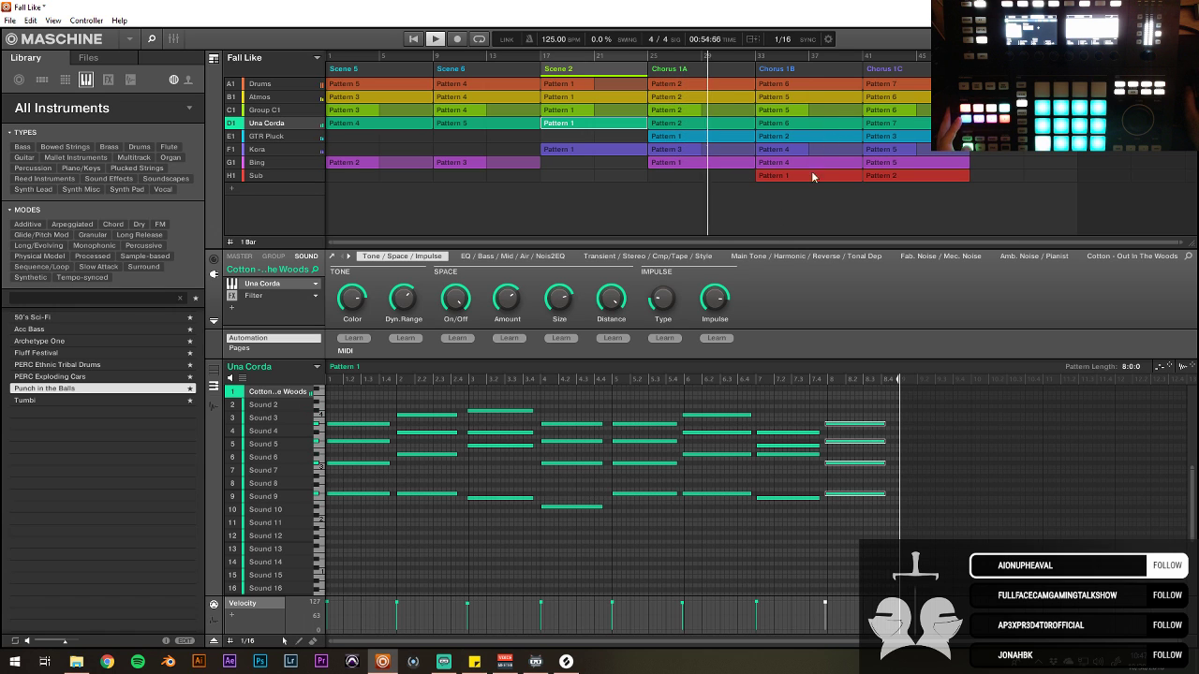
Step: Switch to Splice and search for guitar samples, filtered to the key of C#
{"action": "left_click", "coordinate": [565, 662]}
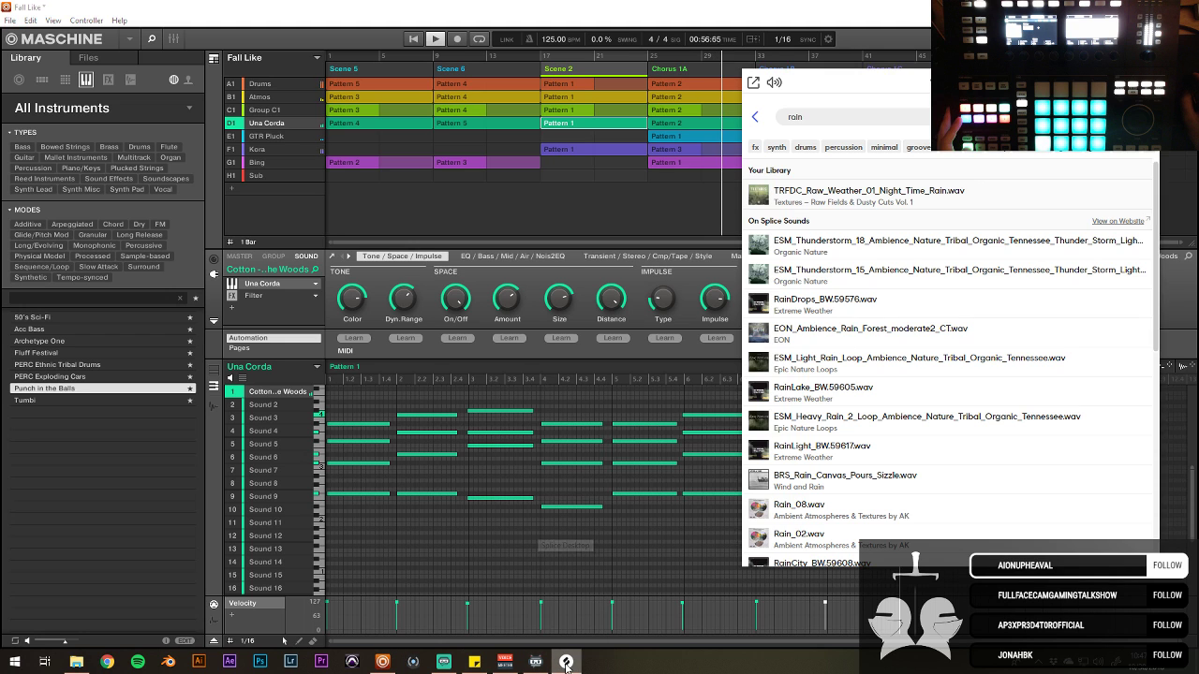
{"action": "left_click", "coordinate": [872, 115]}
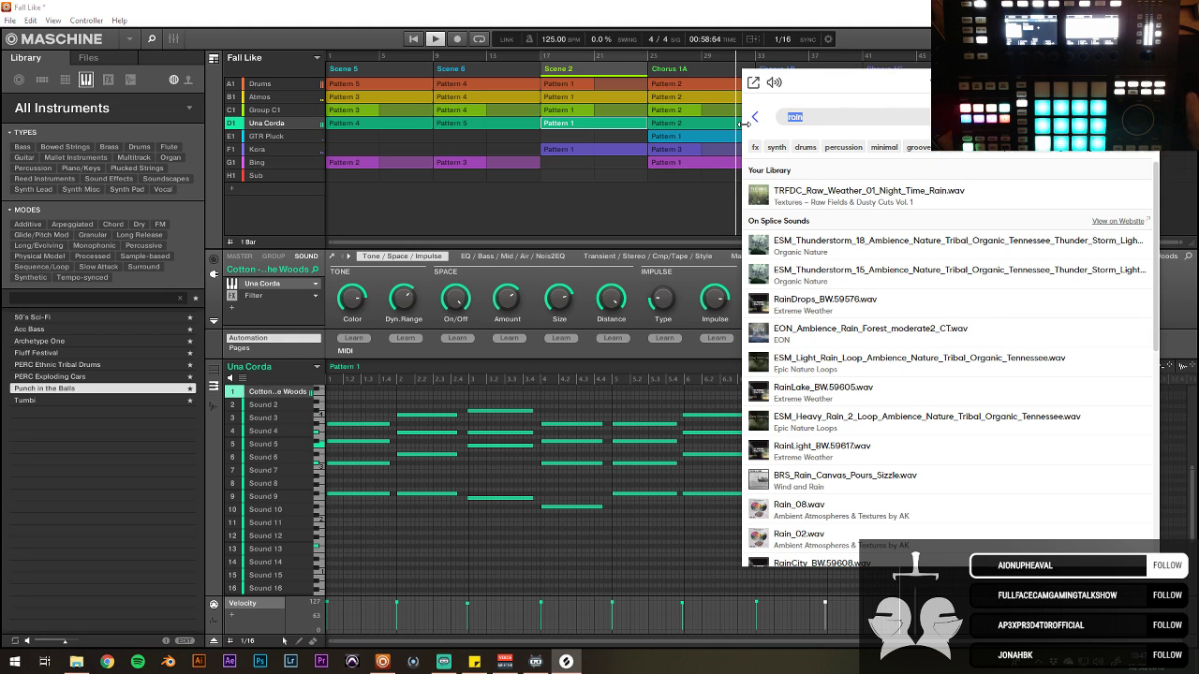
{"action": "type", "text": "guitar"}
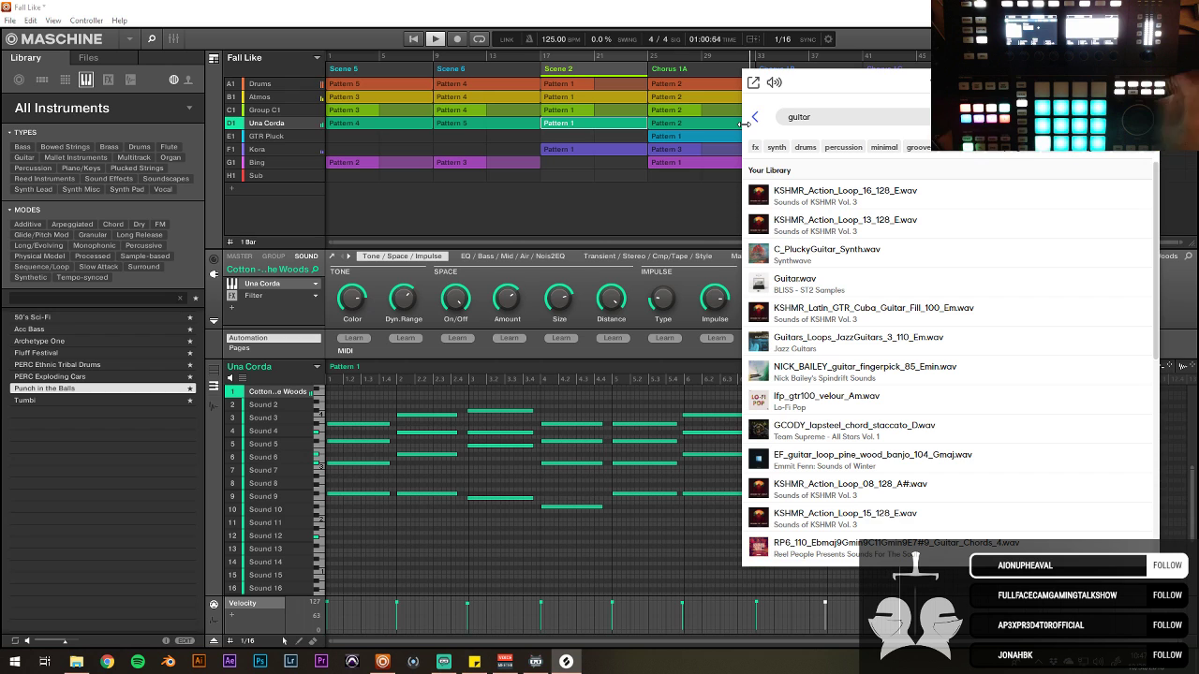
{"action": "left_click", "coordinate": [1074, 155]}
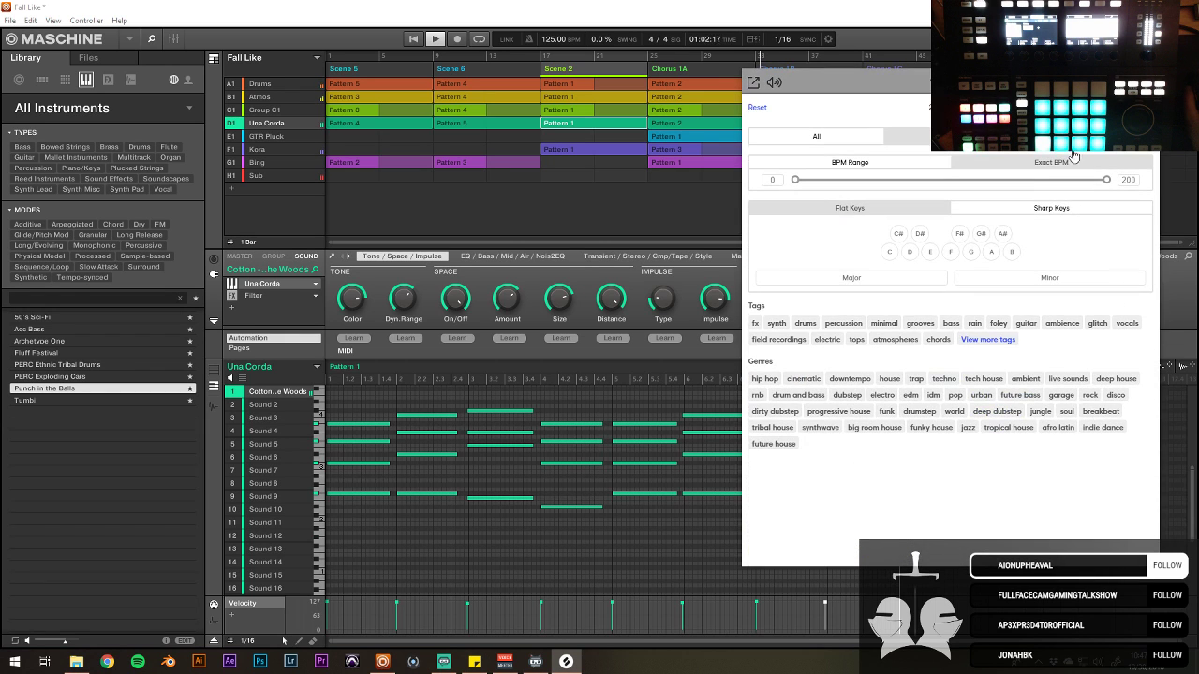
{"action": "left_click", "coordinate": [919, 236]}
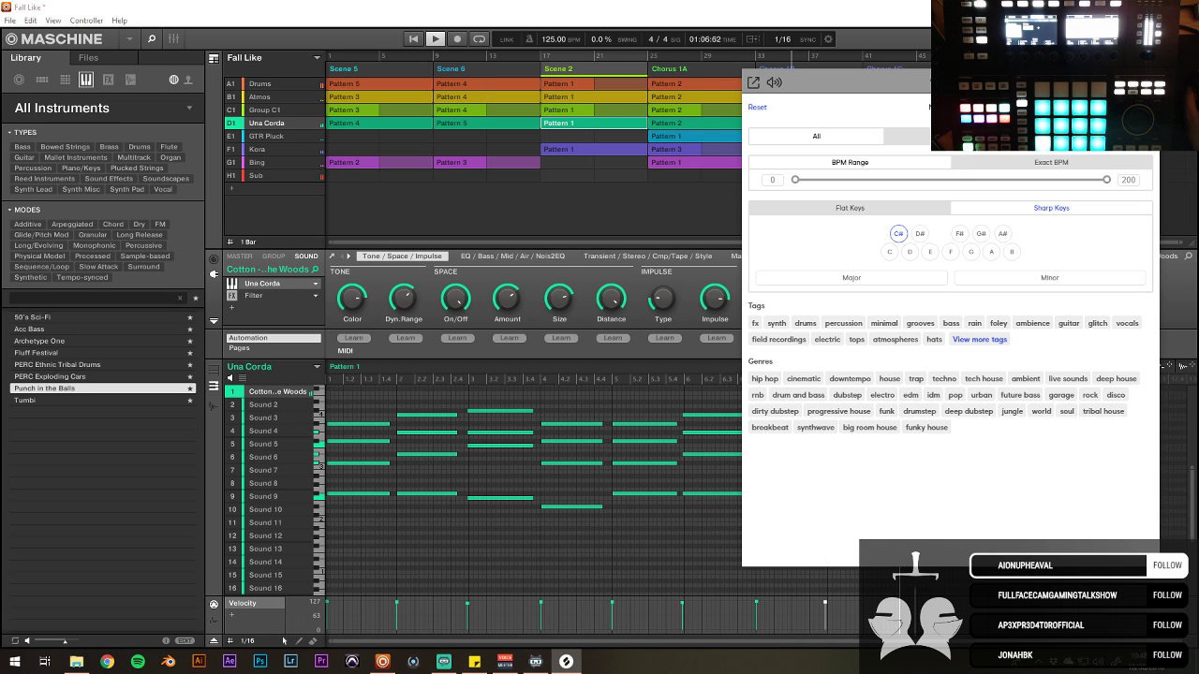
{"action": "left_click", "coordinate": [971, 148]}
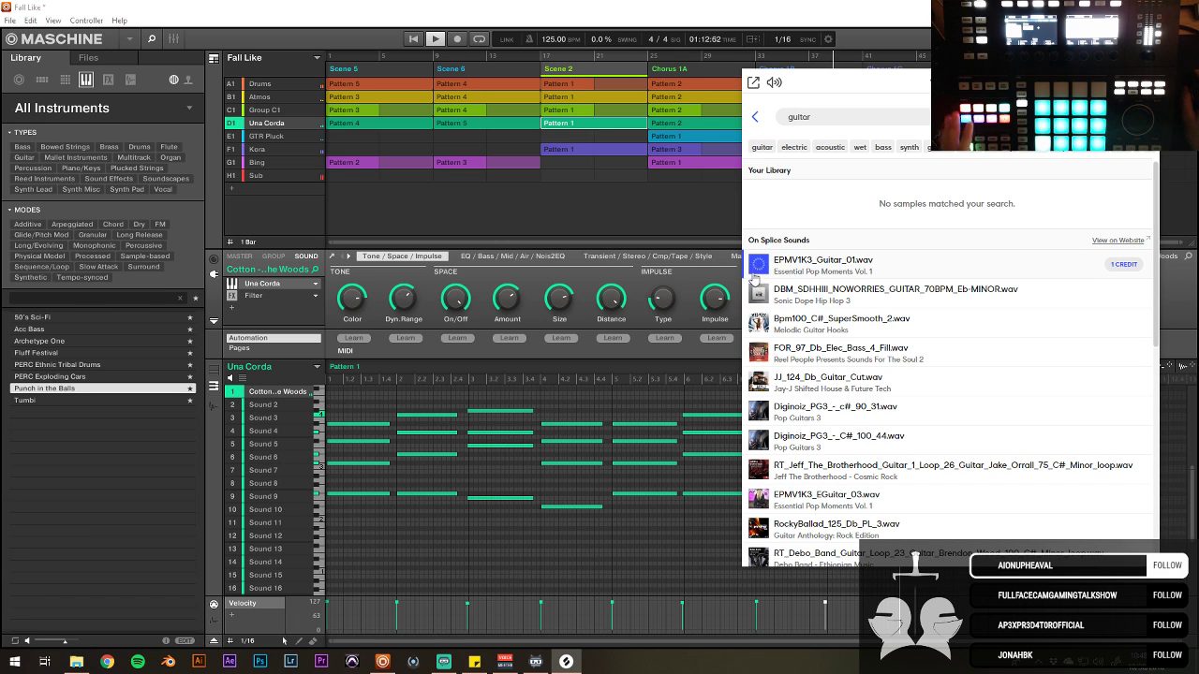
Step: Audition the C# guitar samples on Splice Sounds from EPMV1K3_Guitar_01.wav through LUD_128_C#_Pos_Bass_Guitar.wav, playing the beat in between for comparison
{"action": "left_click", "coordinate": [757, 268]}
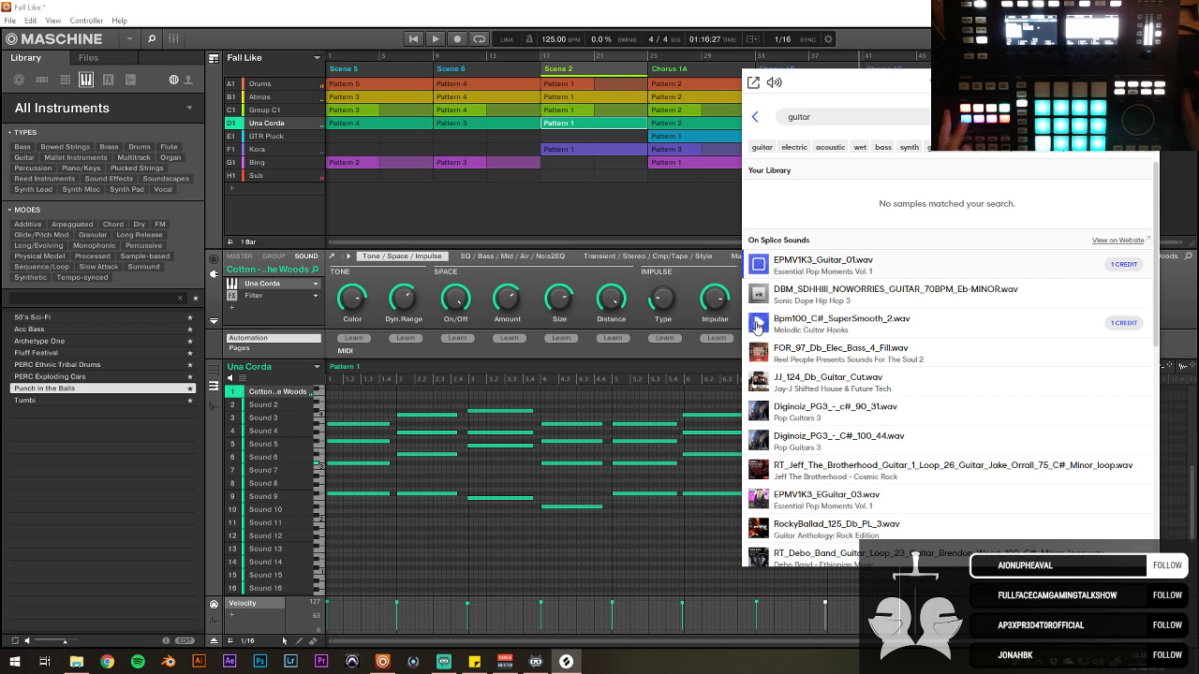
{"action": "left_click", "coordinate": [757, 324]}
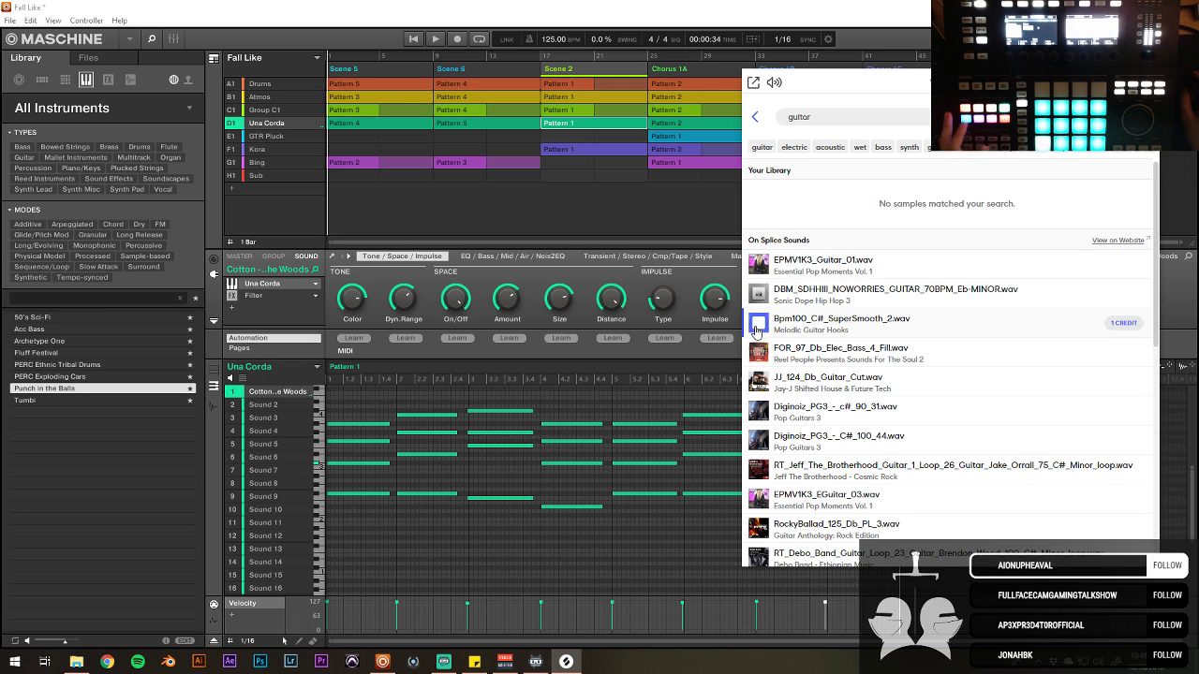
{"action": "left_click", "coordinate": [757, 352]}
{"action": "left_click", "coordinate": [761, 384]}
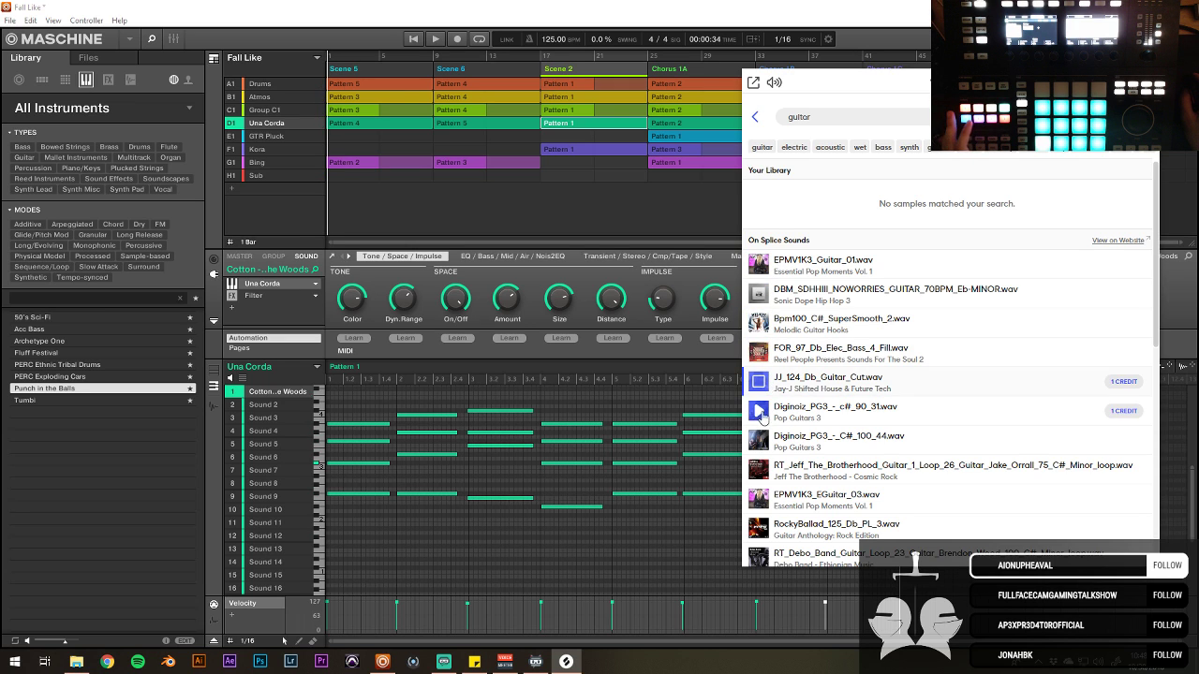
{"action": "key", "text": "space"}
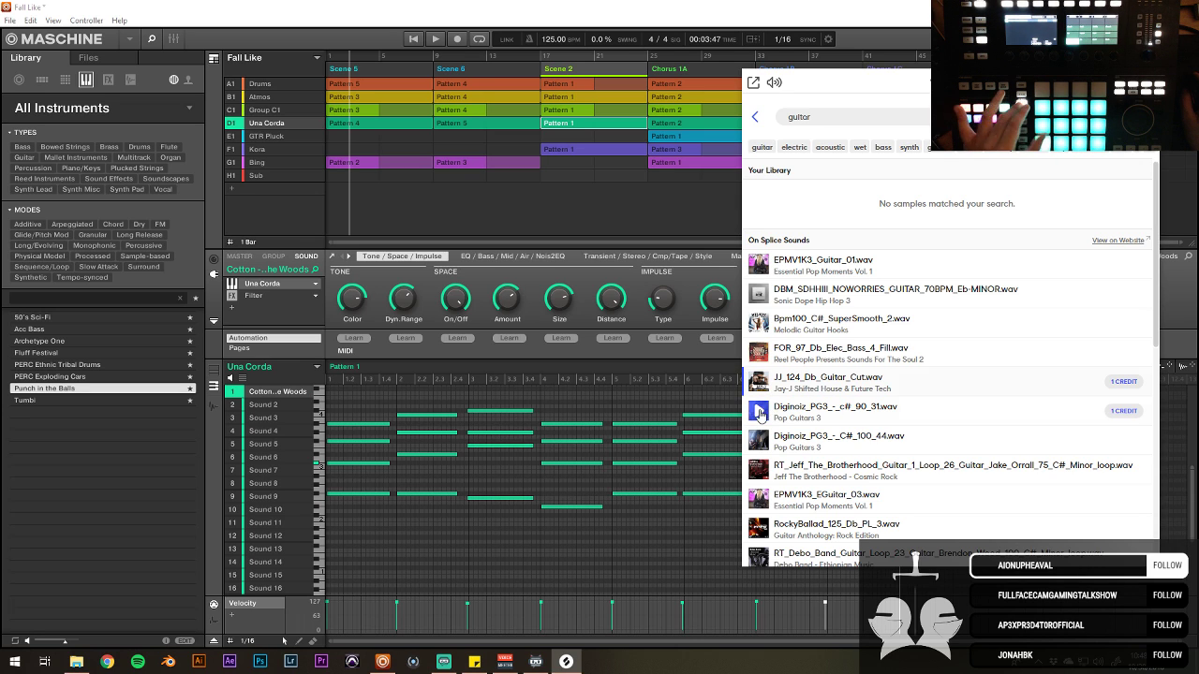
{"action": "left_click", "coordinate": [759, 413]}
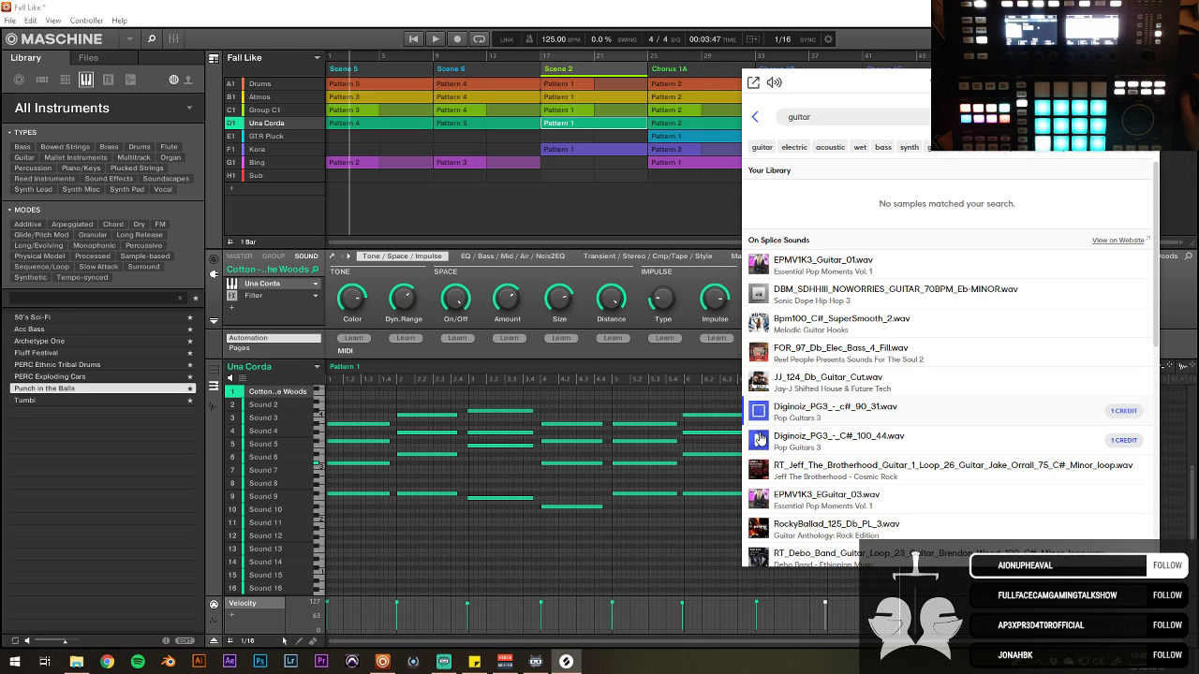
{"action": "left_click", "coordinate": [759, 438]}
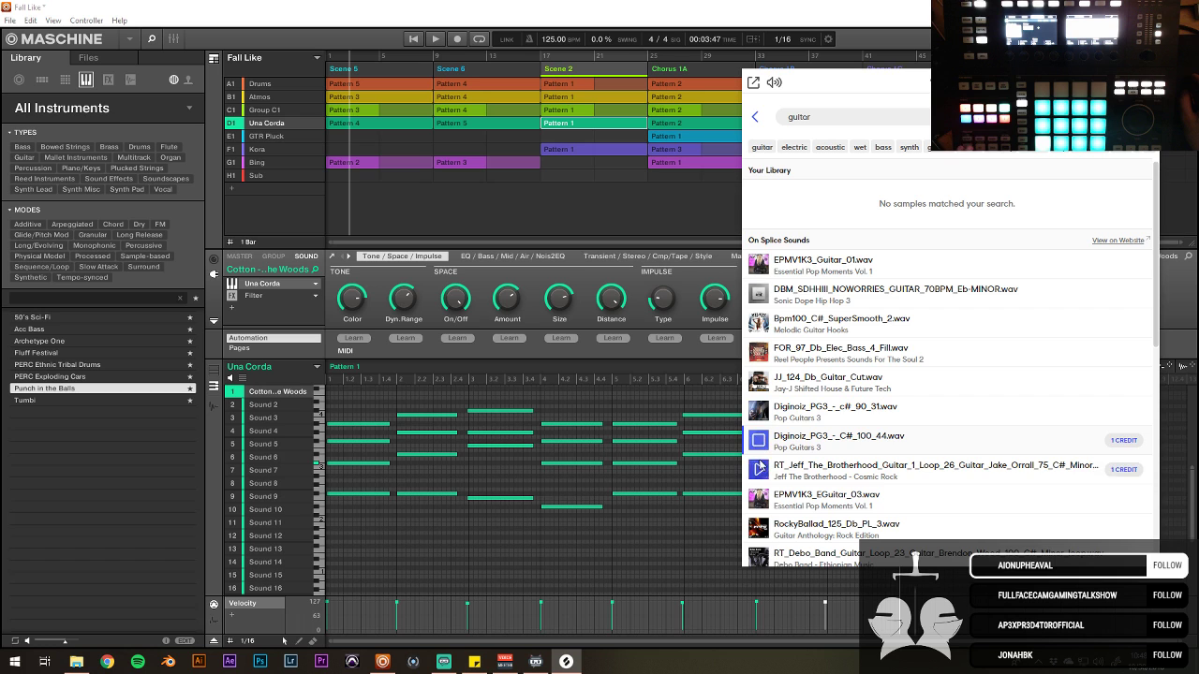
{"action": "scroll", "coordinate": [759, 412], "scroll_direction": "down", "scroll_amount": 2}
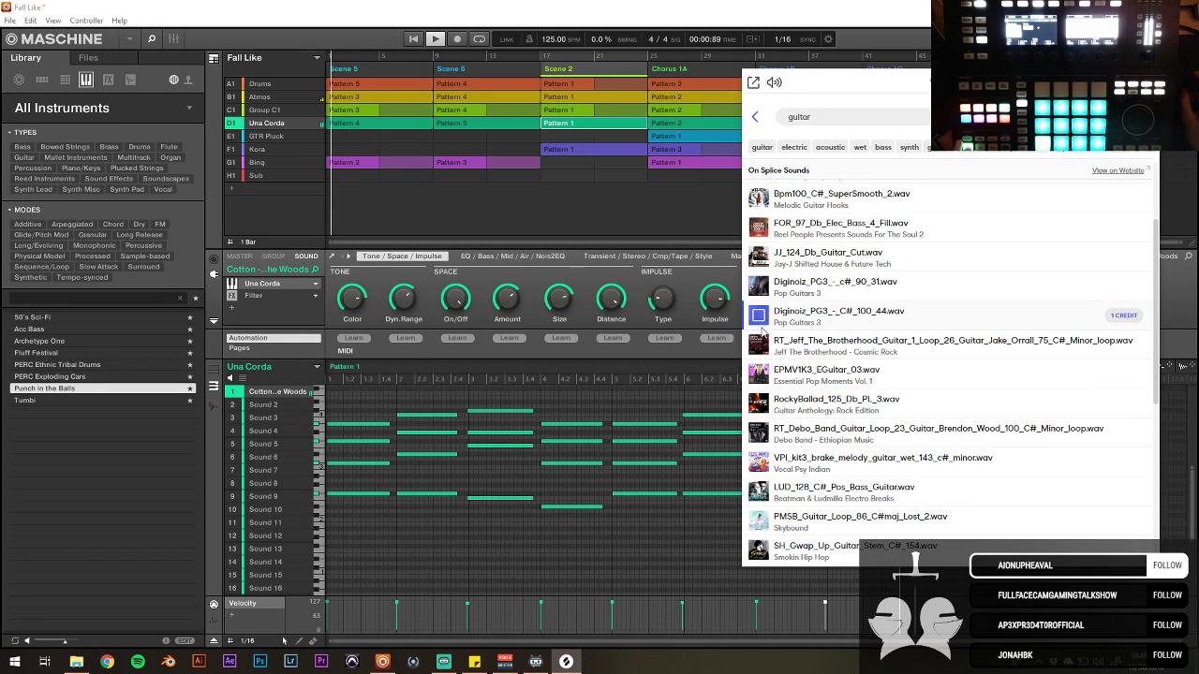
{"action": "left_click", "coordinate": [759, 346]}
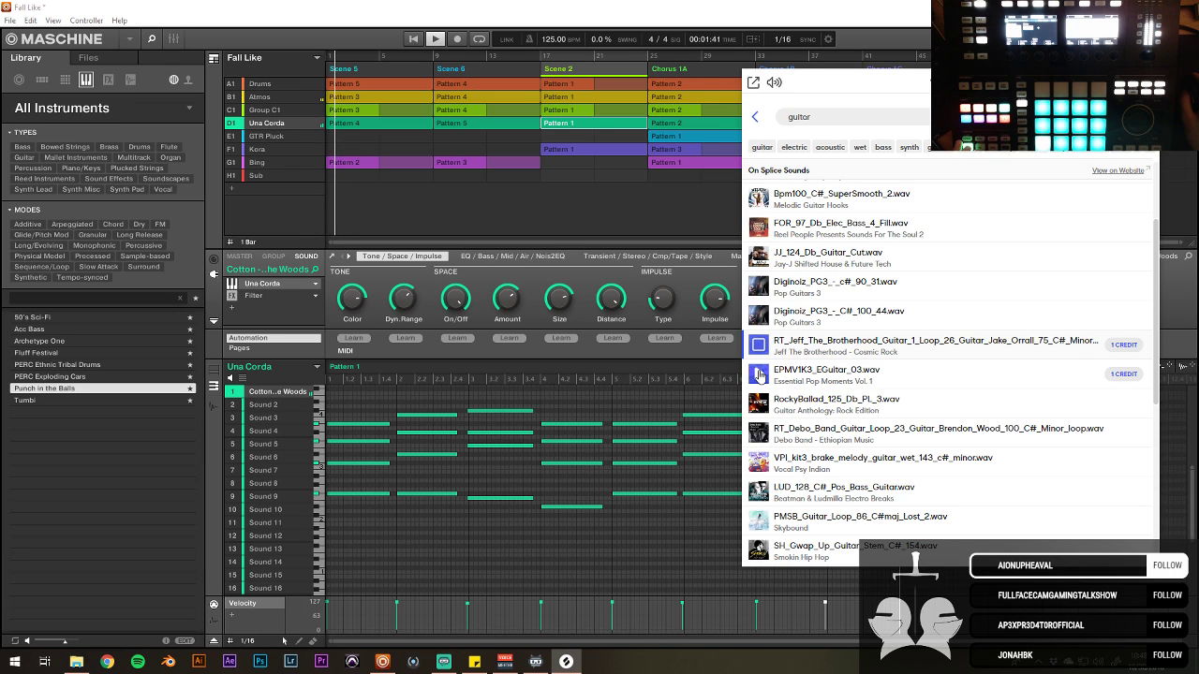
{"action": "left_click", "coordinate": [760, 375]}
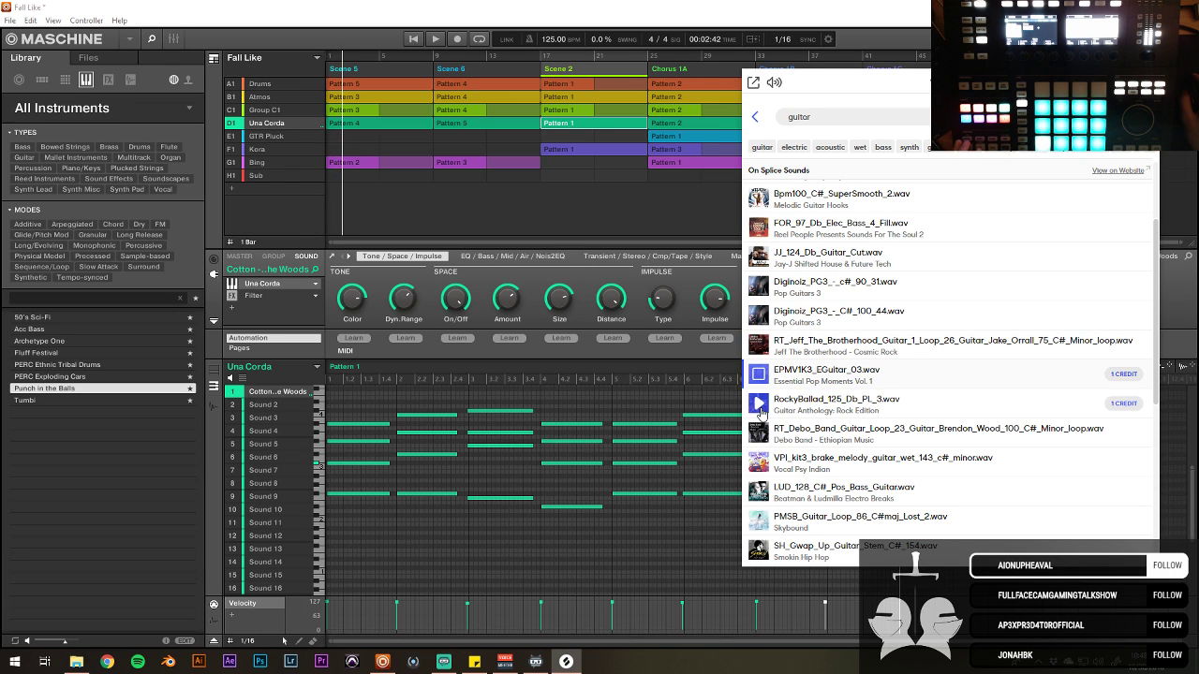
{"action": "left_click", "coordinate": [762, 404]}
{"action": "left_click", "coordinate": [759, 433]}
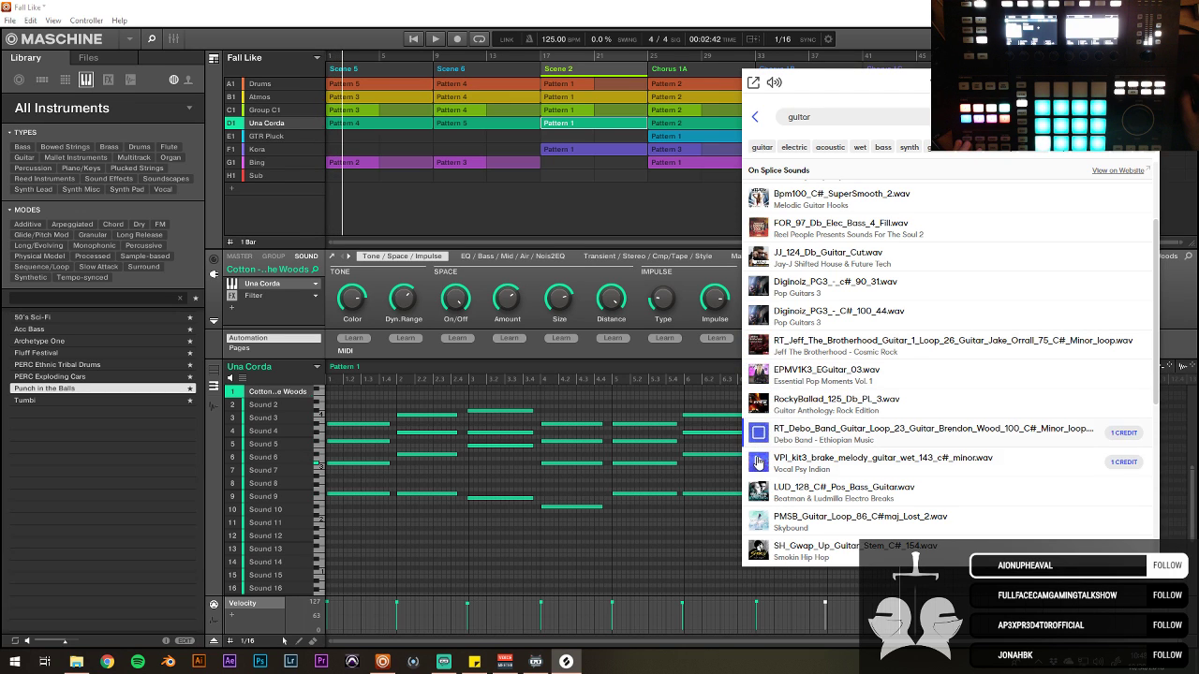
{"action": "left_click", "coordinate": [758, 463]}
{"action": "left_click", "coordinate": [758, 494]}
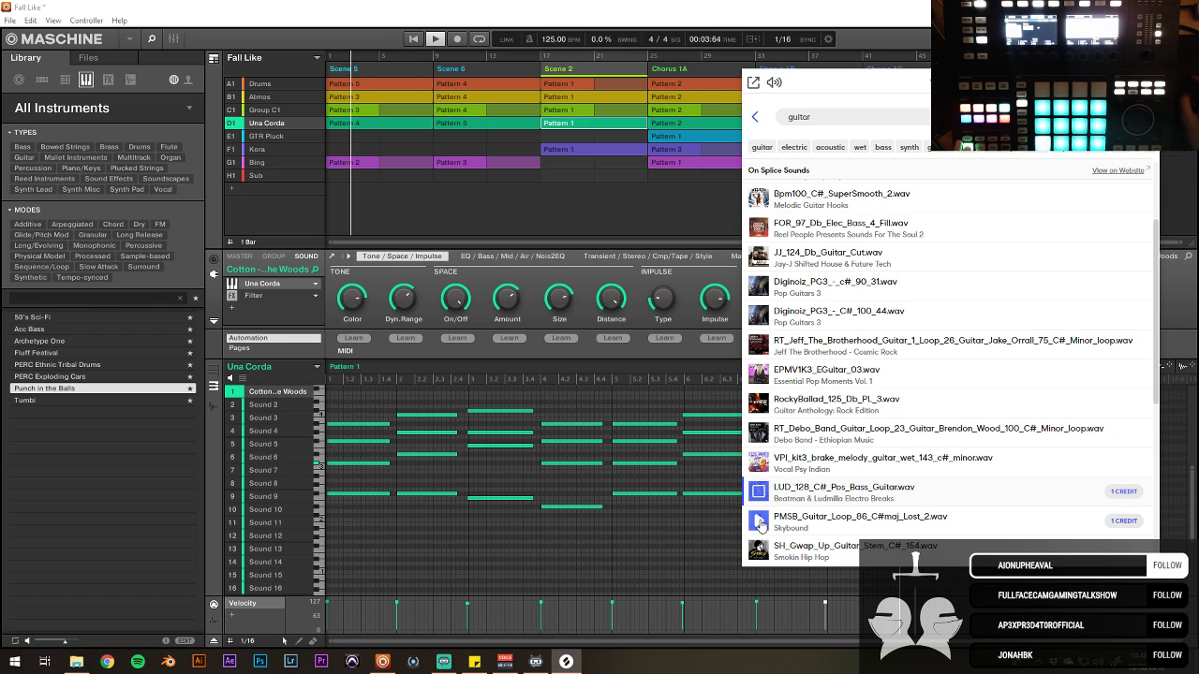
Step: Audition the C# guitar samples in the Splice results against the playing song, down to 120_Bpm_C#m__Solo_Guitar_.wav
{"action": "left_click", "coordinate": [759, 520]}
{"action": "scroll", "coordinate": [786, 469], "scroll_direction": "down", "scroll_amount": 4}
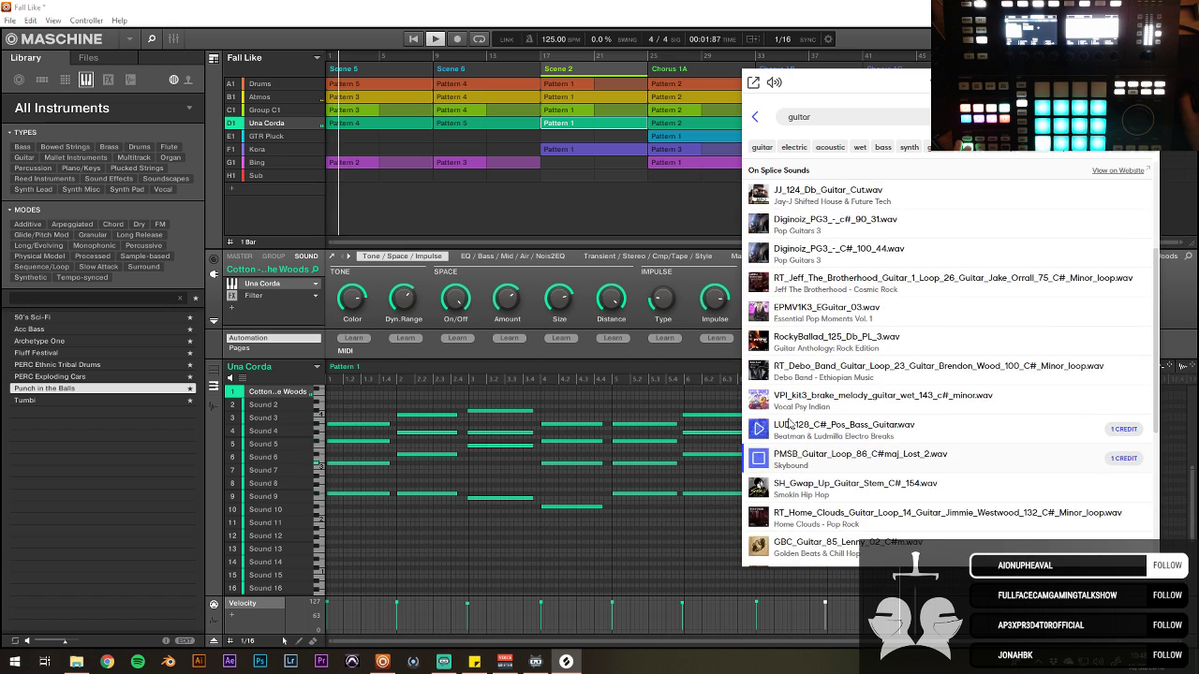
{"action": "left_click", "coordinate": [759, 427]}
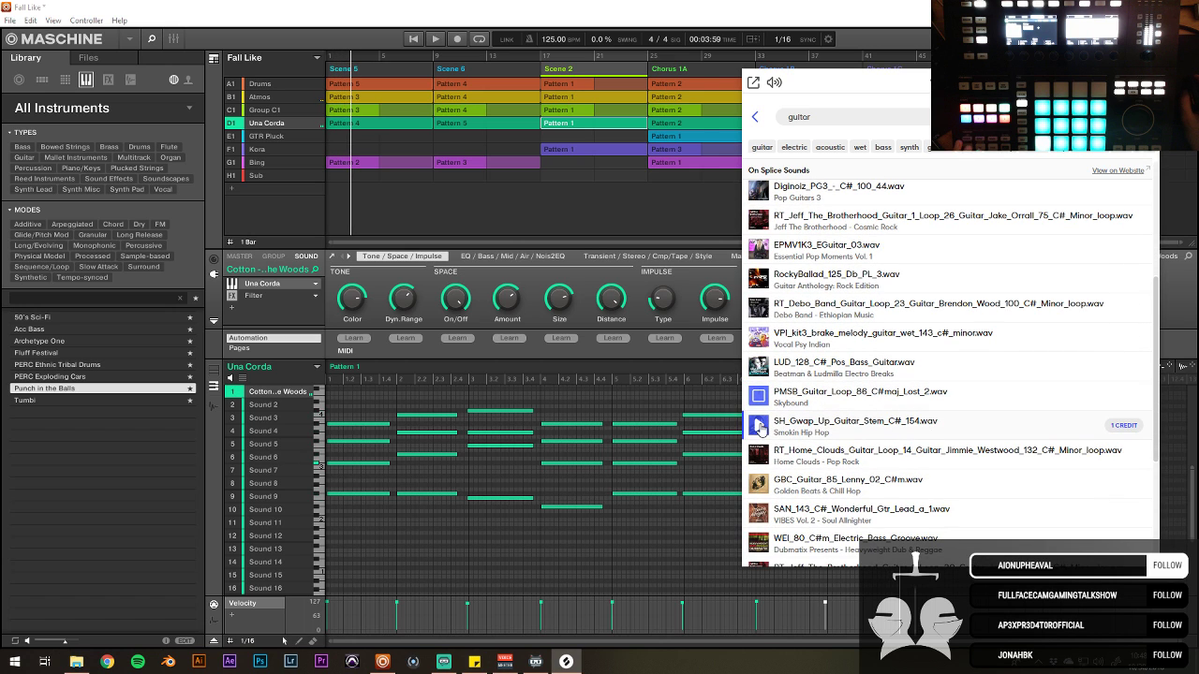
{"action": "scroll", "coordinate": [759, 468], "scroll_direction": "down", "scroll_amount": 4}
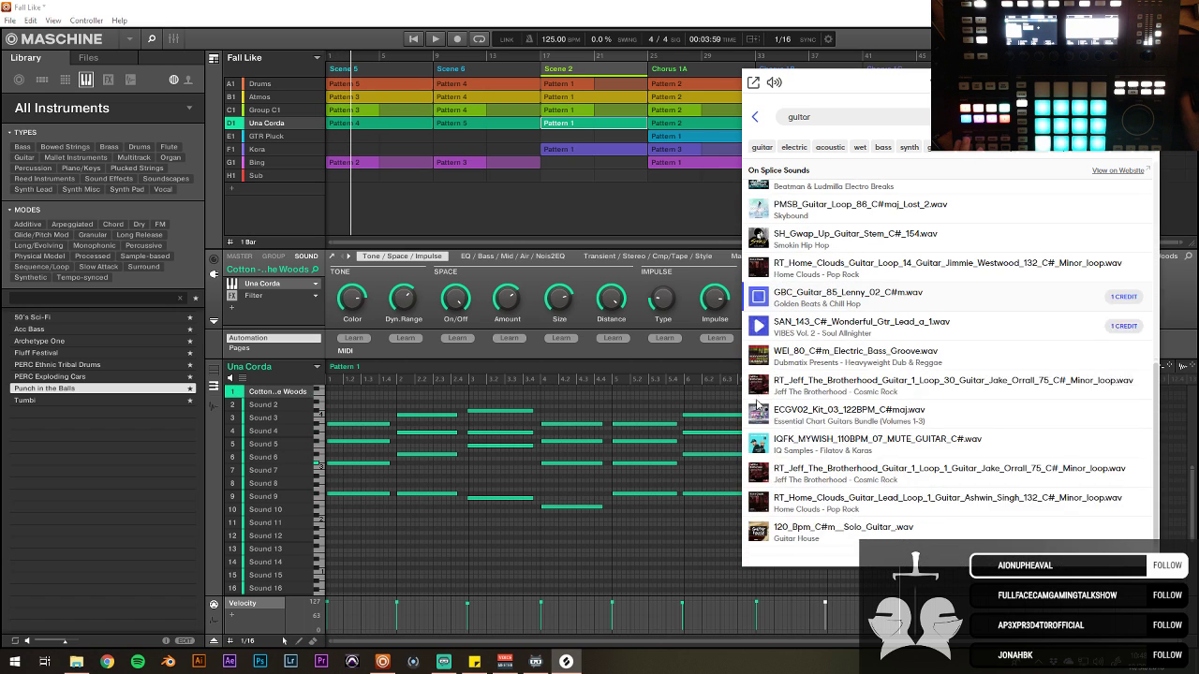
{"action": "left_click", "coordinate": [758, 326]}
{"action": "key", "text": "space"}
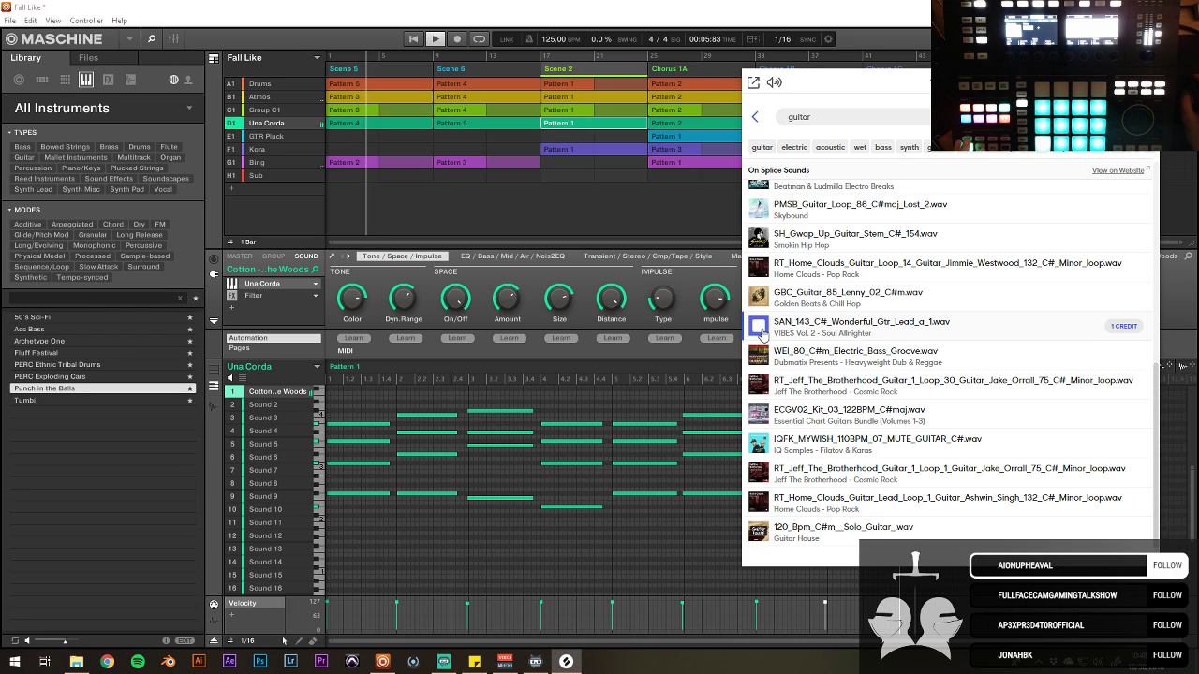
{"action": "left_click", "coordinate": [756, 443]}
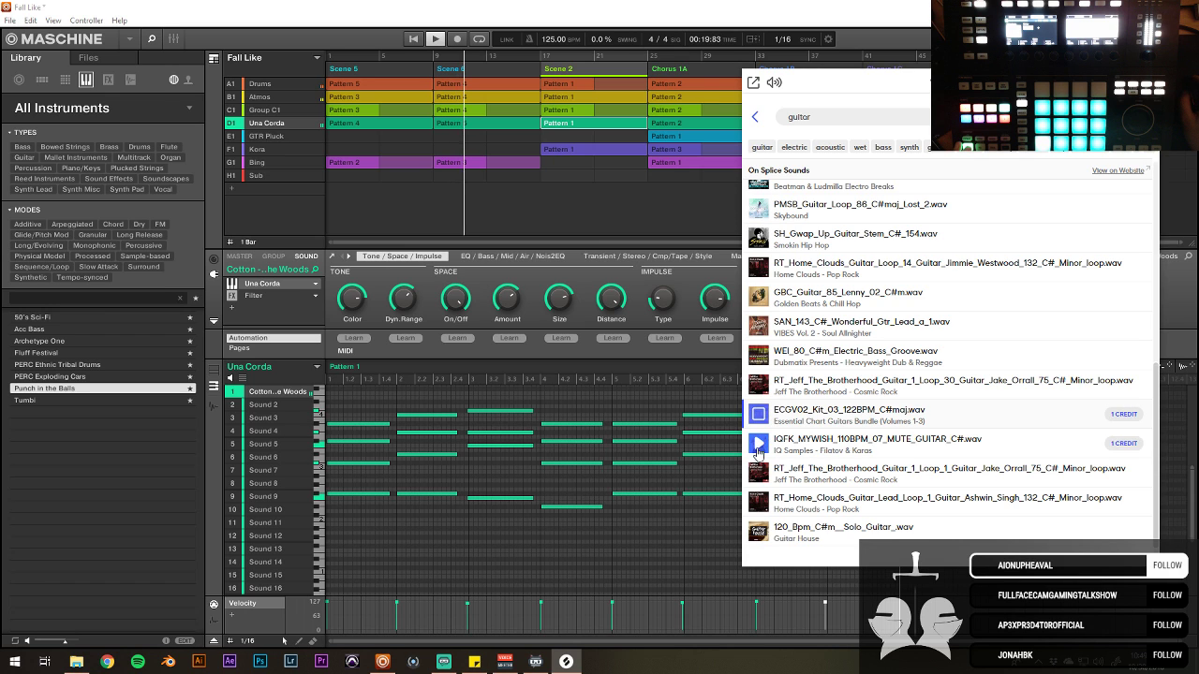
{"action": "key", "text": "Down"}
{"action": "key", "text": "Down"}
{"action": "key", "text": "Down"}
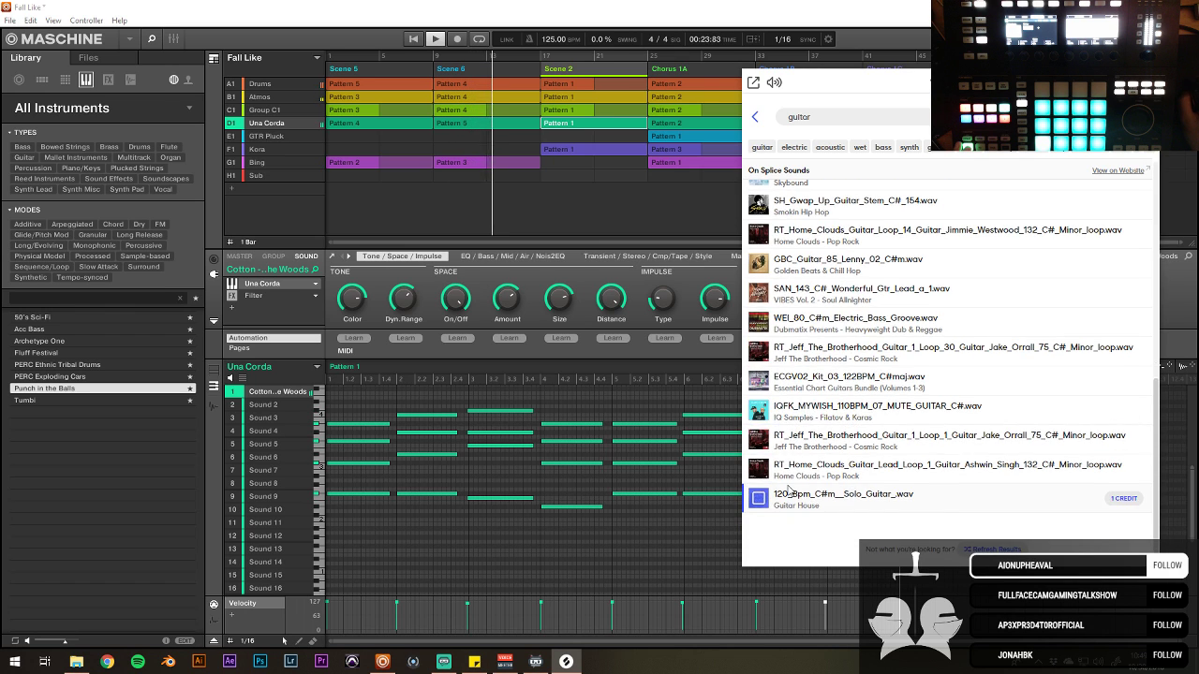
Step: Narrow the guitar results with the wet, electric and melody tags, and audition the two remaining Splice samples
{"action": "left_click", "coordinate": [856, 148]}
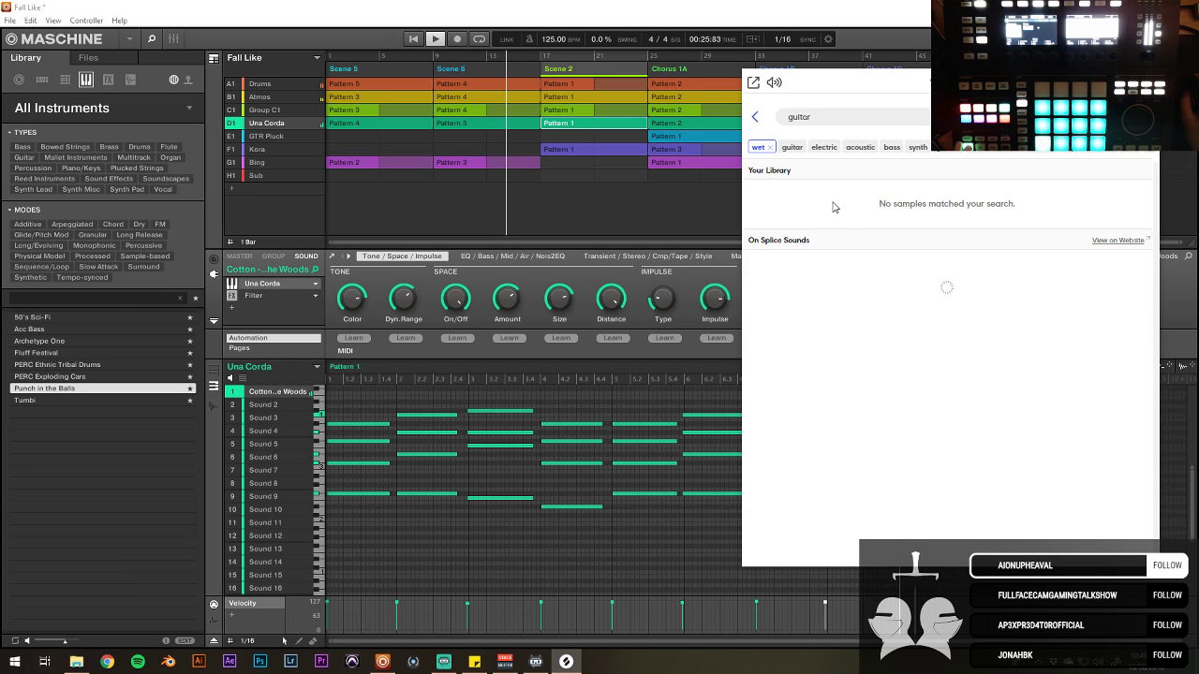
{"action": "left_click", "coordinate": [821, 148]}
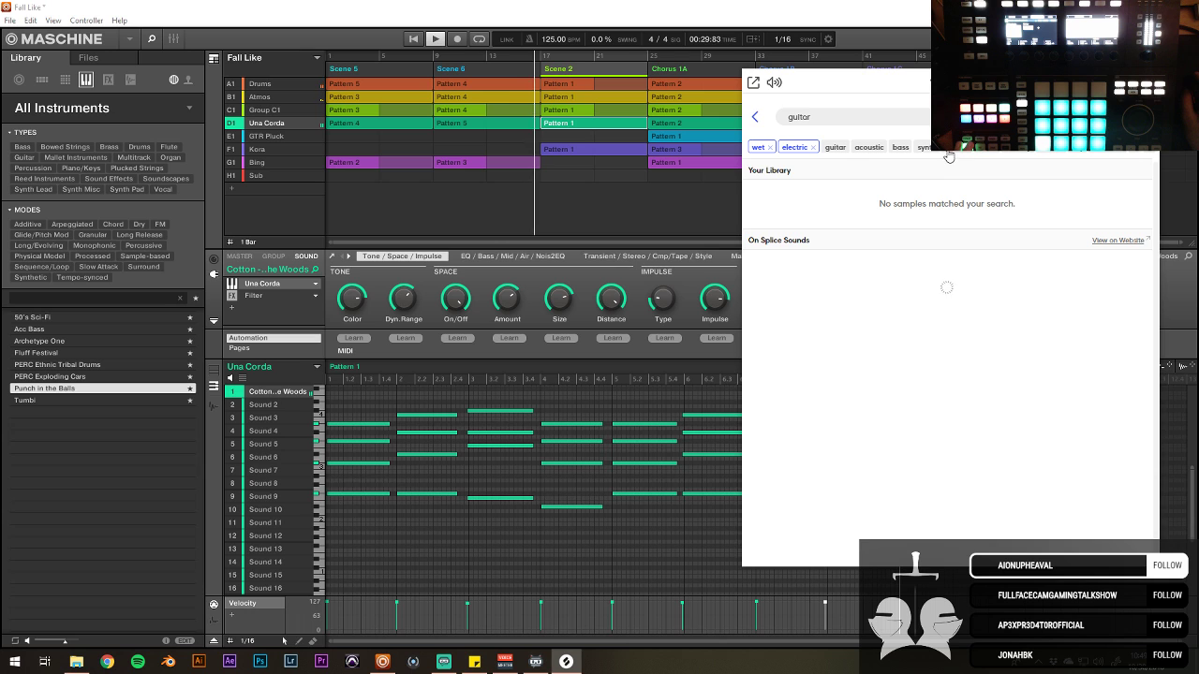
{"action": "left_click", "coordinate": [1007, 153]}
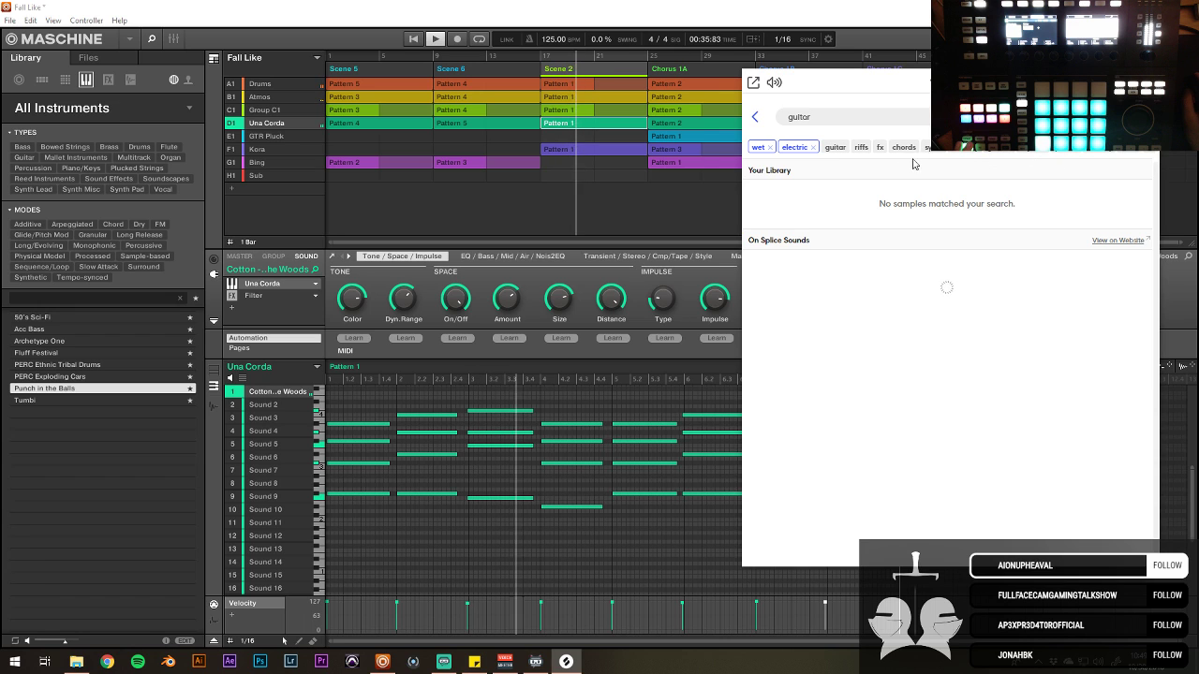
{"action": "left_click", "coordinate": [1077, 152]}
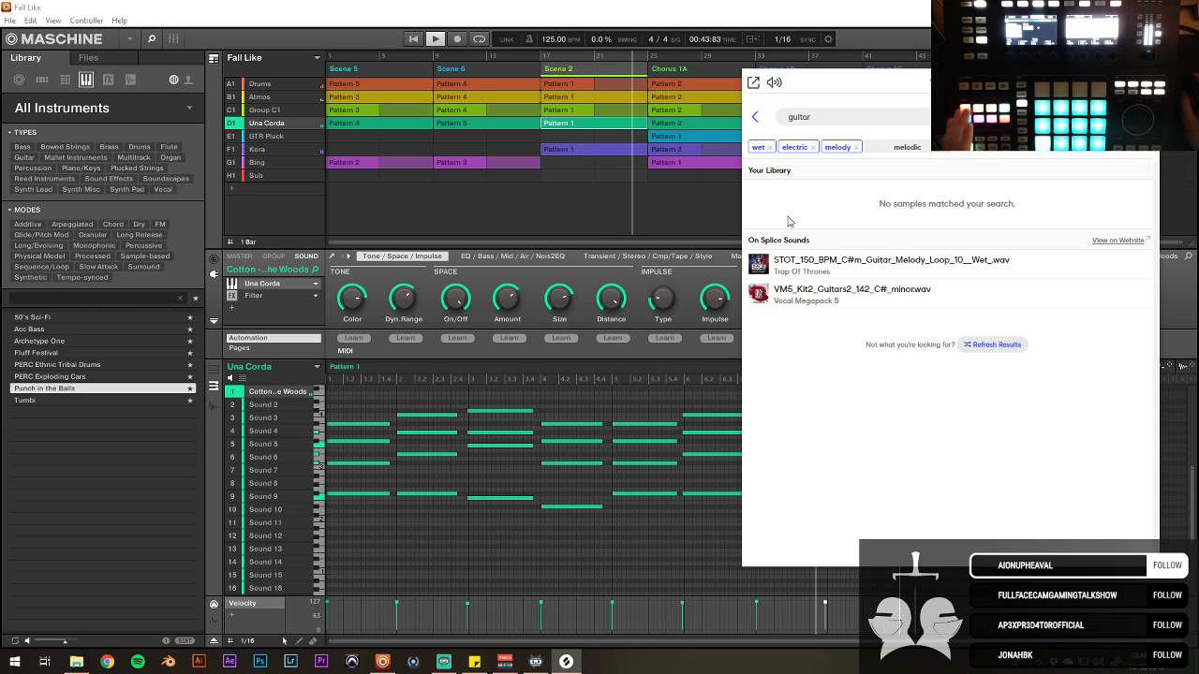
{"action": "mouse_move", "coordinate": [760, 266]}
{"action": "mouse_move", "coordinate": [759, 294]}
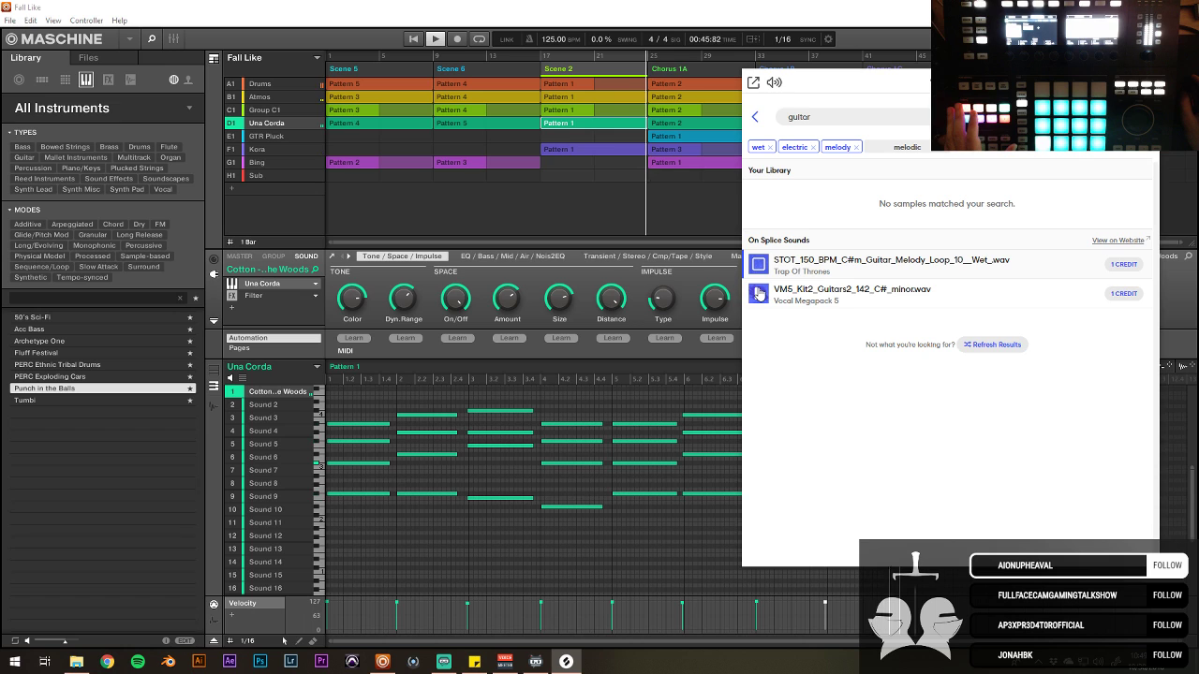
{"action": "left_click", "coordinate": [760, 296]}
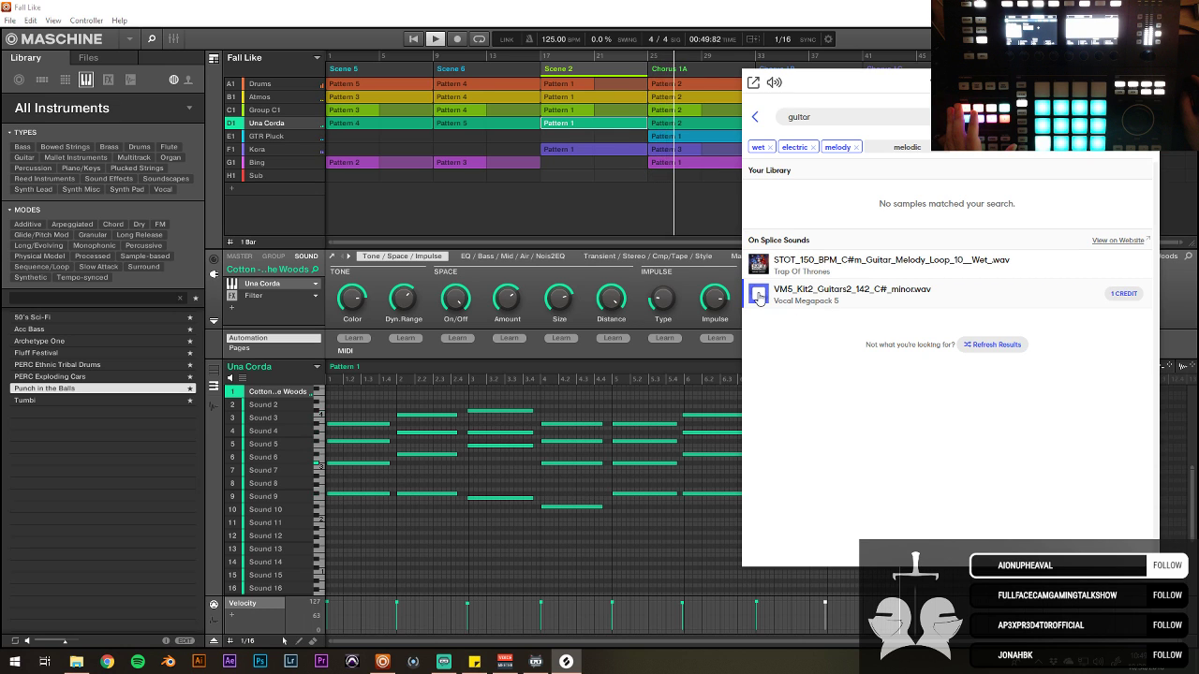
Step: Leave the guitar search, switch back to Maschine and select Group C1's Pattern 3 in Scene 5
{"action": "left_click", "coordinate": [754, 117]}
{"action": "left_click", "coordinate": [848, 46]}
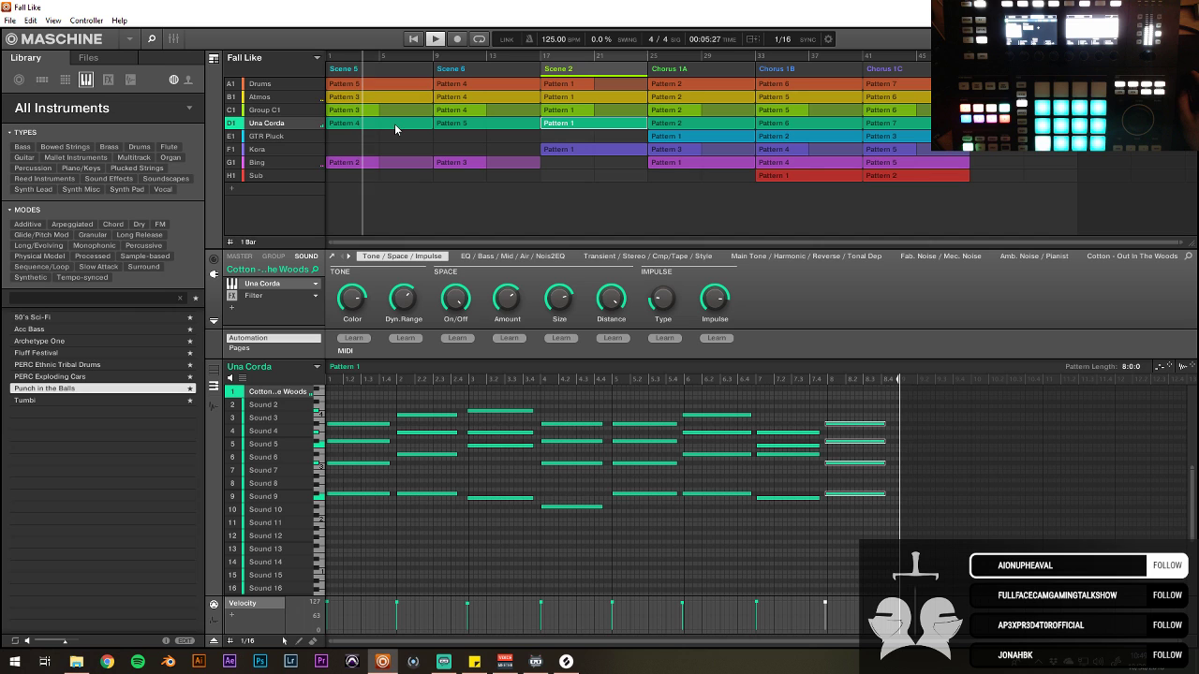
{"action": "left_click", "coordinate": [370, 112]}
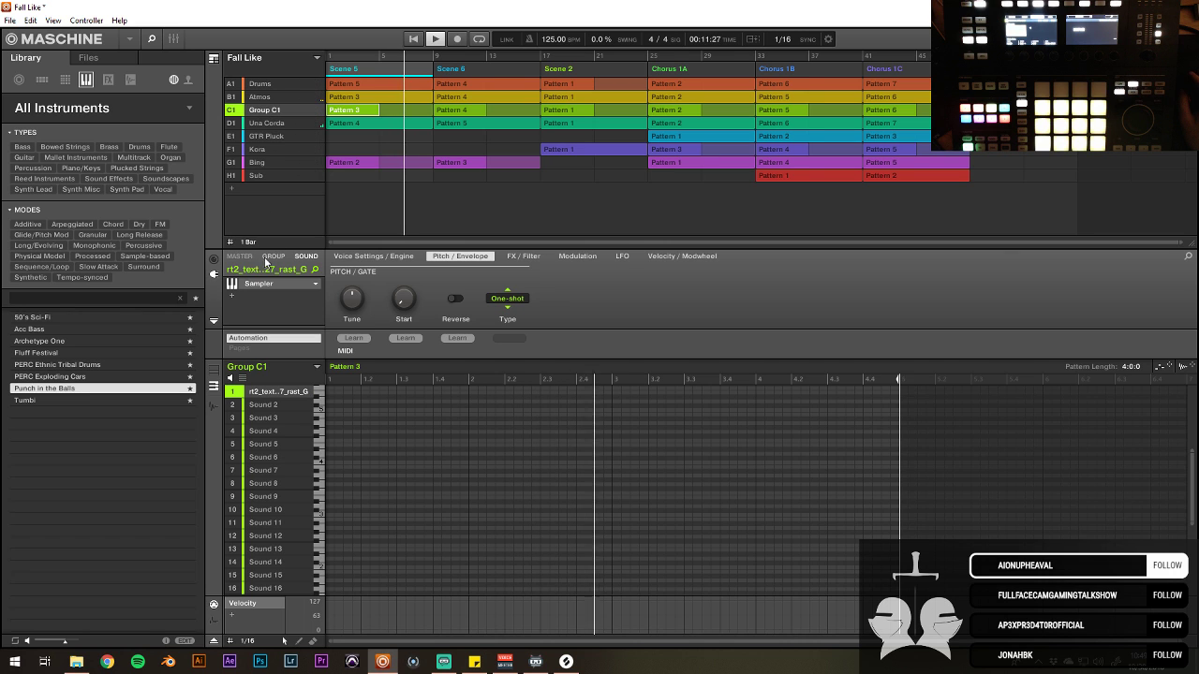
Step: Switch to Splice, search the sounds for "vocal" and filter the results to the key of C#
{"action": "left_click", "coordinate": [565, 662]}
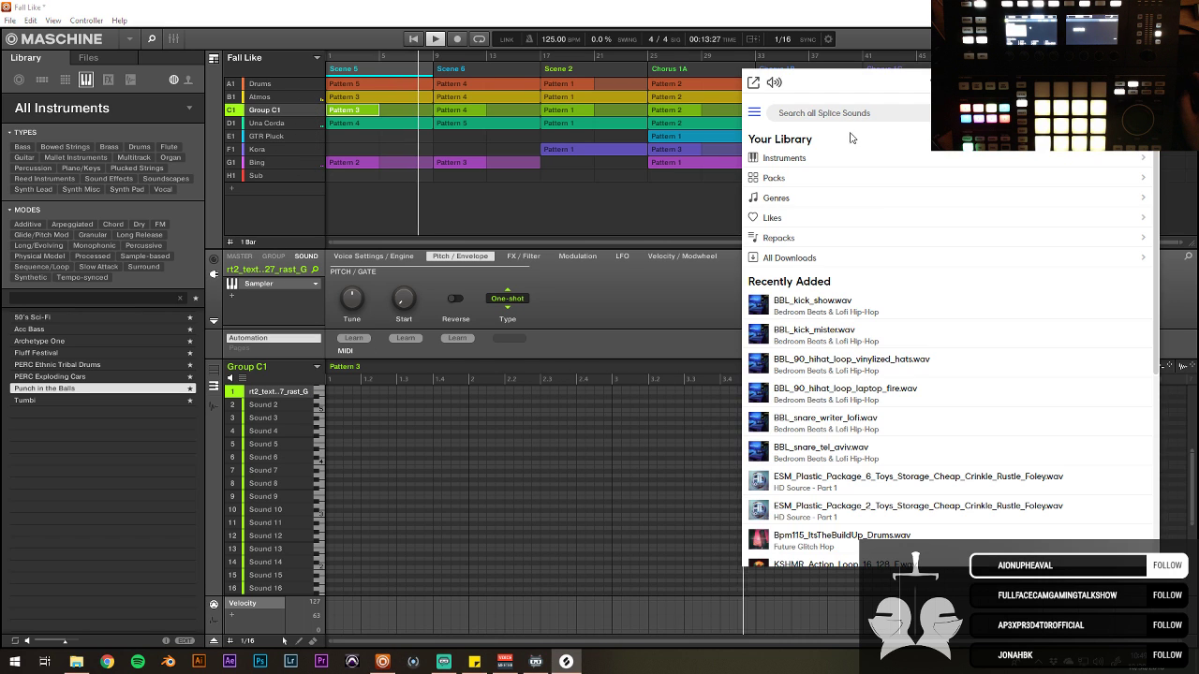
{"action": "left_click", "coordinate": [861, 110]}
{"action": "type", "text": "vocal"}
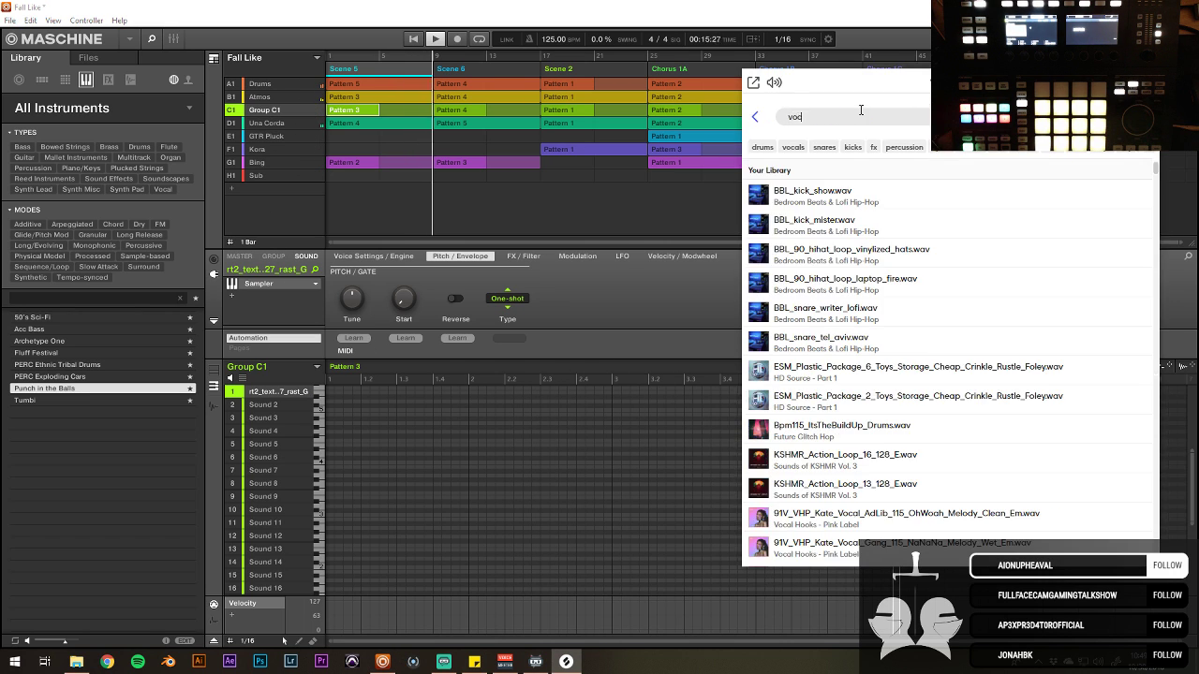
{"action": "left_click", "coordinate": [1113, 155]}
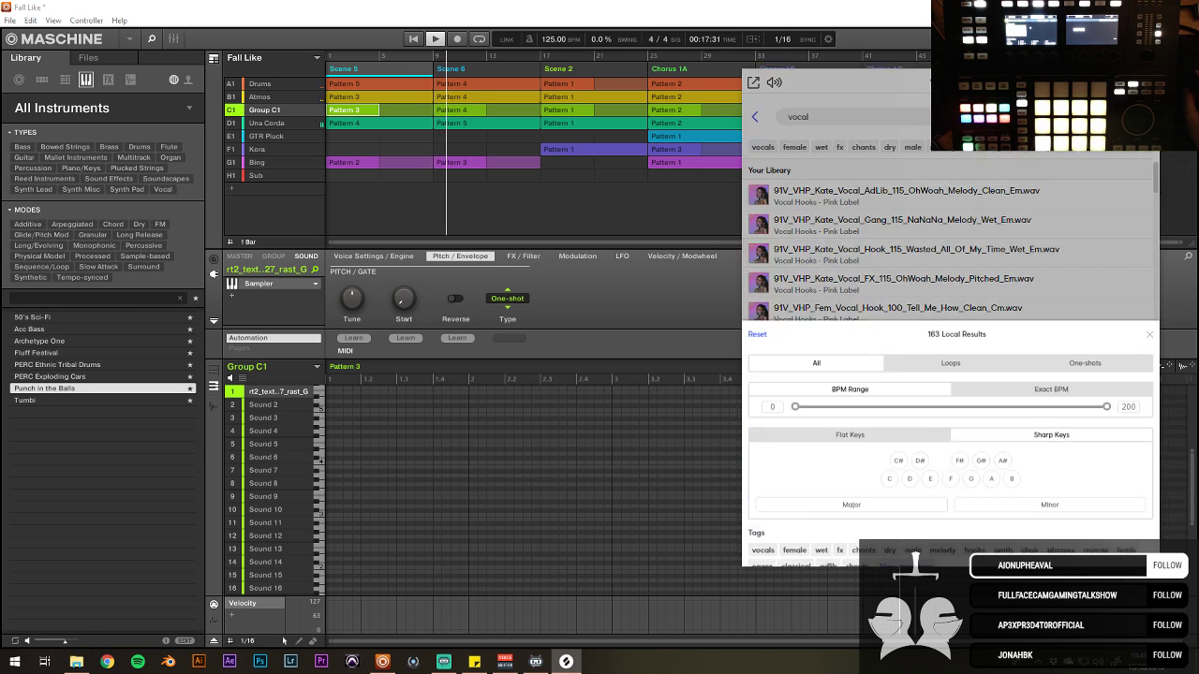
{"action": "left_click", "coordinate": [897, 234]}
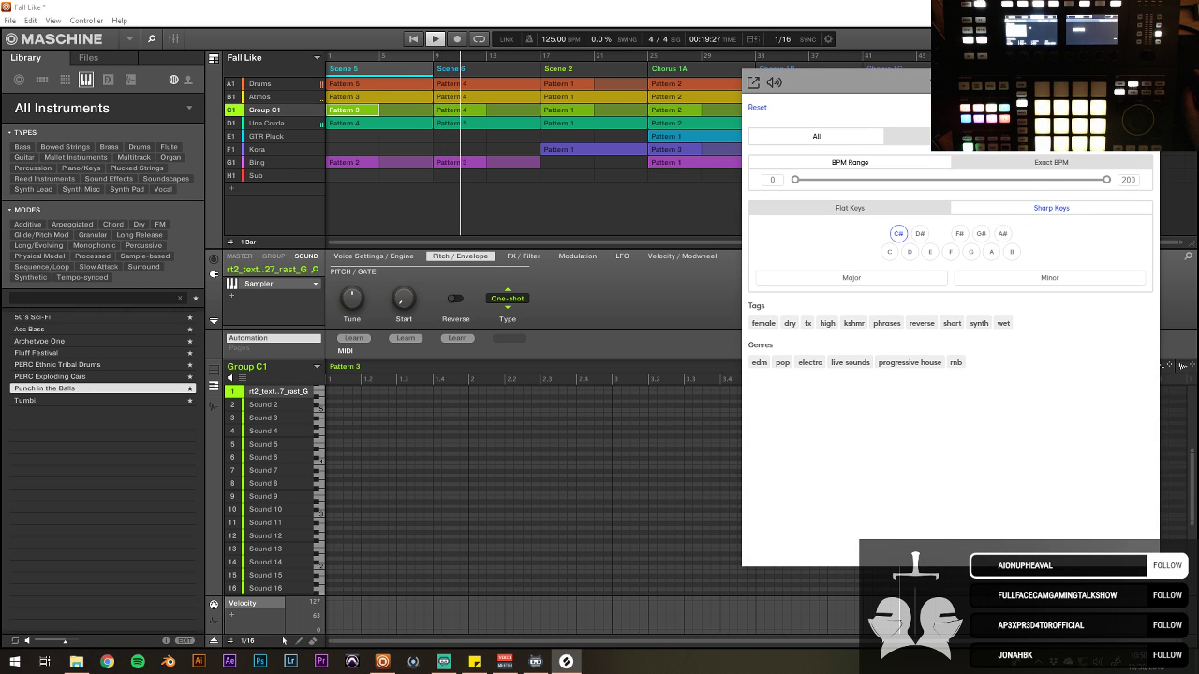
{"action": "key", "text": "Escape"}
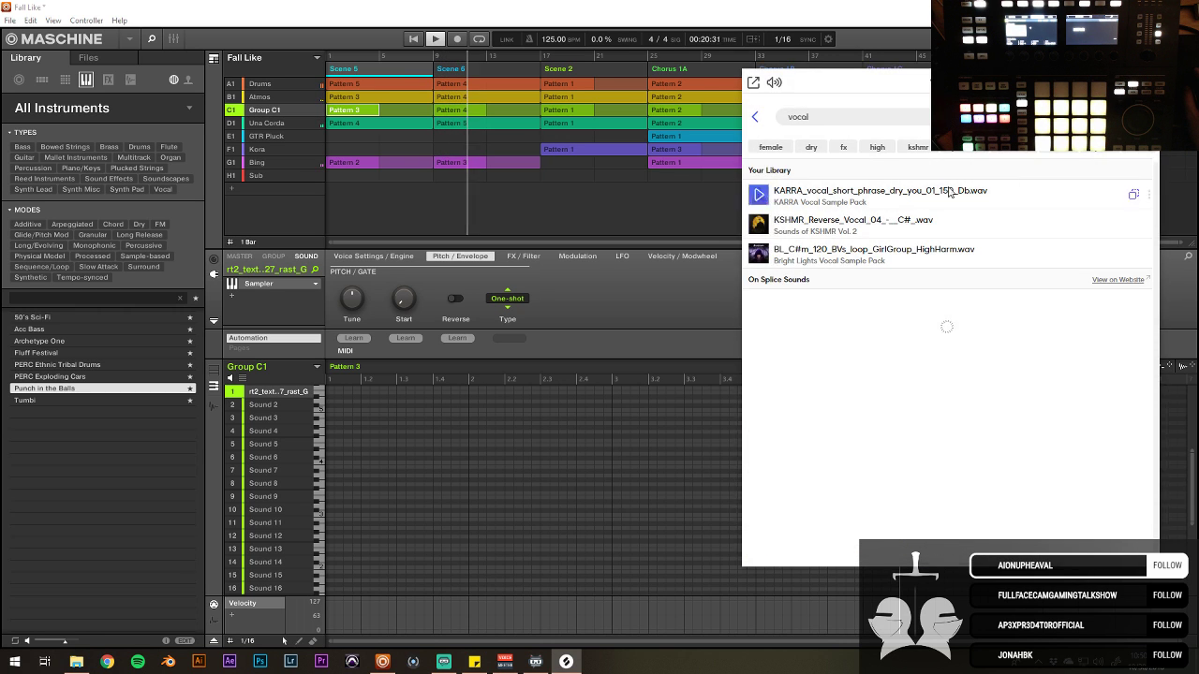
Step: Preview KARRA_vocal_short_phrase_dry_you_01_150_Db.wav, load it into a new Maschine group below Sub, and return to Maschine
{"action": "left_click", "coordinate": [759, 224]}
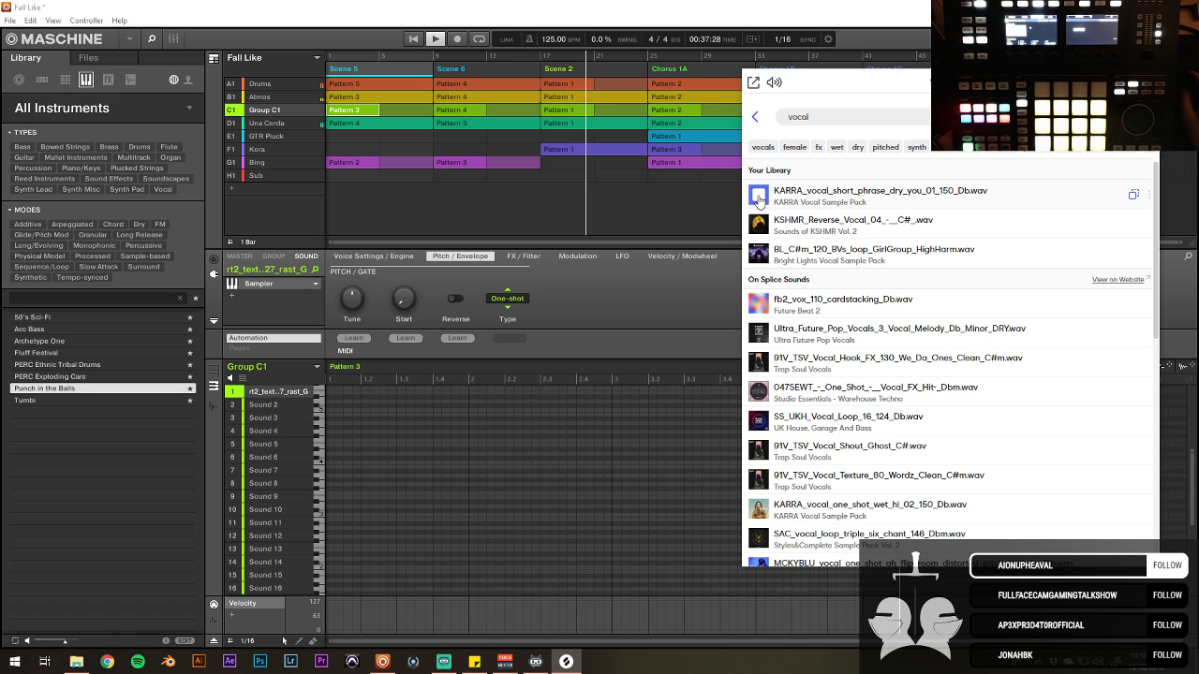
{"action": "left_click_drag", "start_coordinate": [759, 198], "coordinate": [263, 194]}
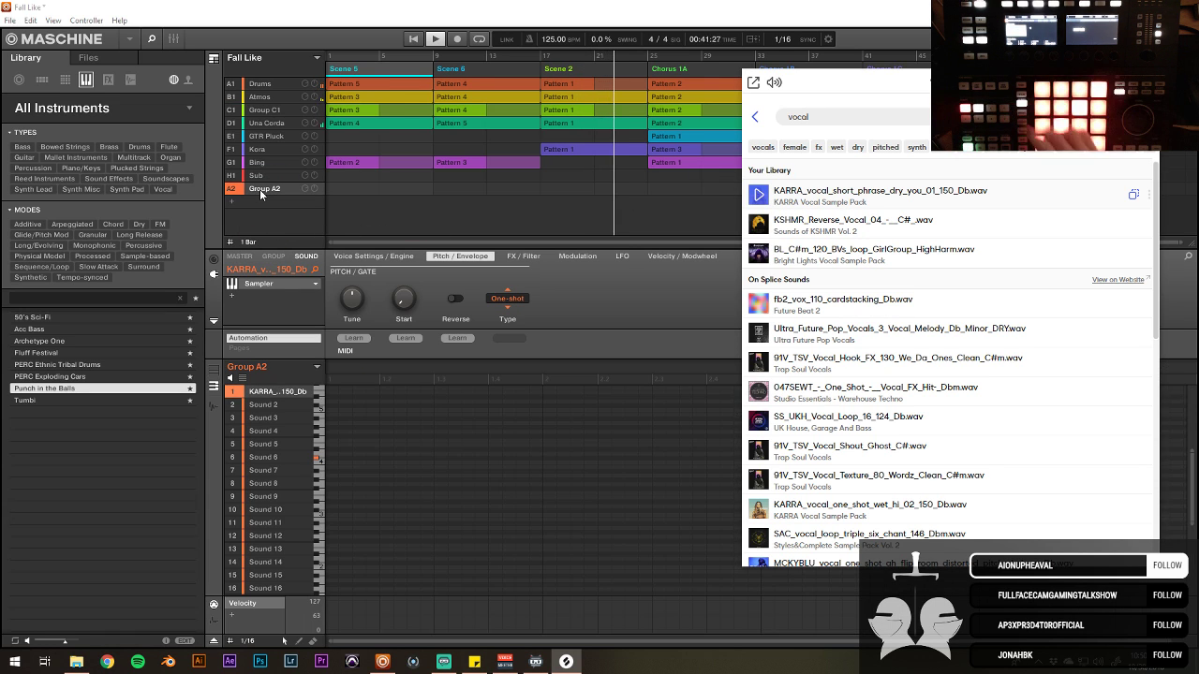
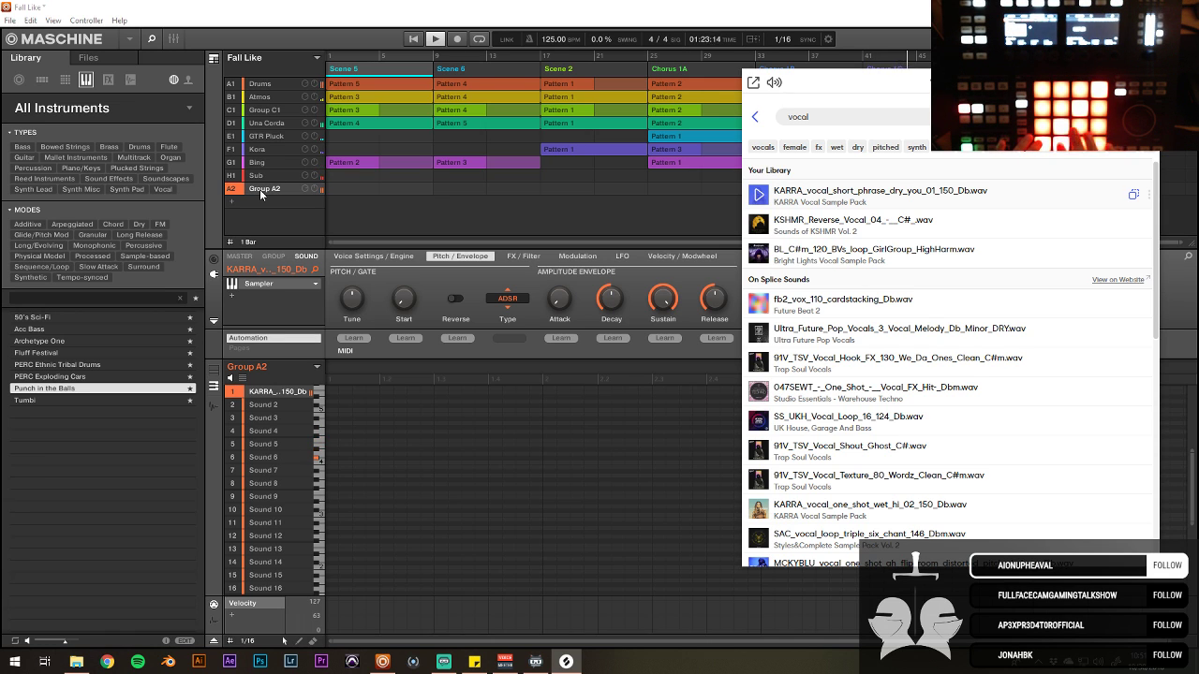
{"action": "left_click", "coordinate": [746, 6]}
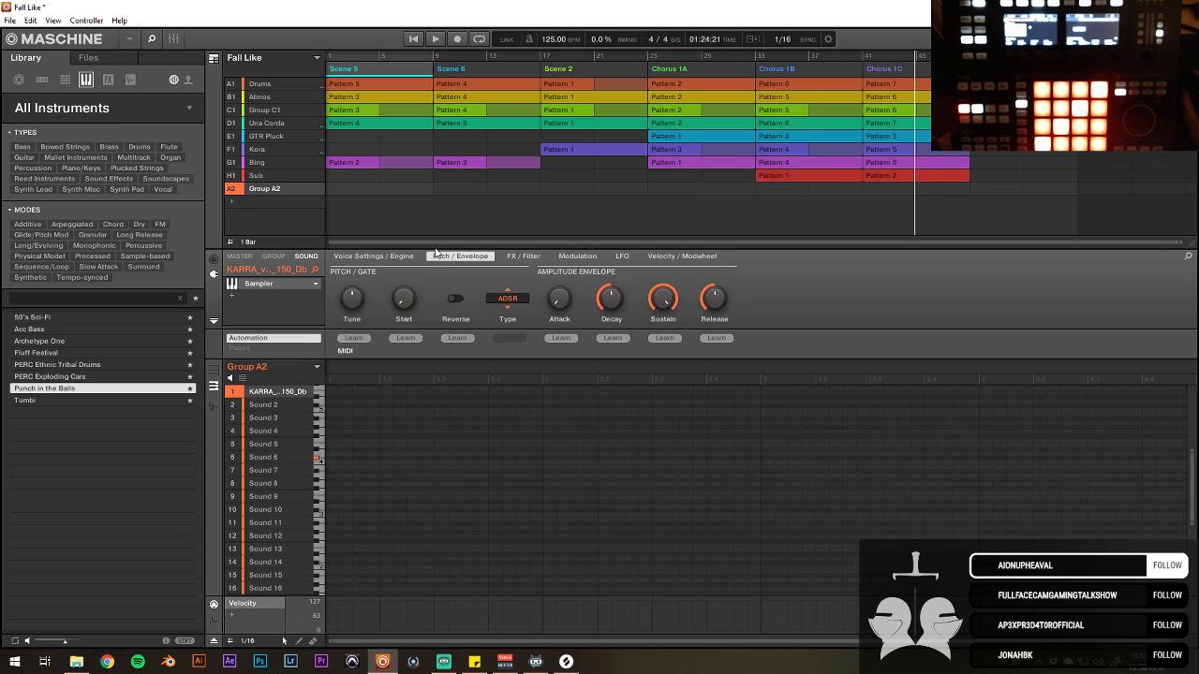
Step: Insert the Native Instruments Guitar Rig 5 effect after the vocal sound's Sampler and move its window off the group list
{"action": "left_click", "coordinate": [248, 303]}
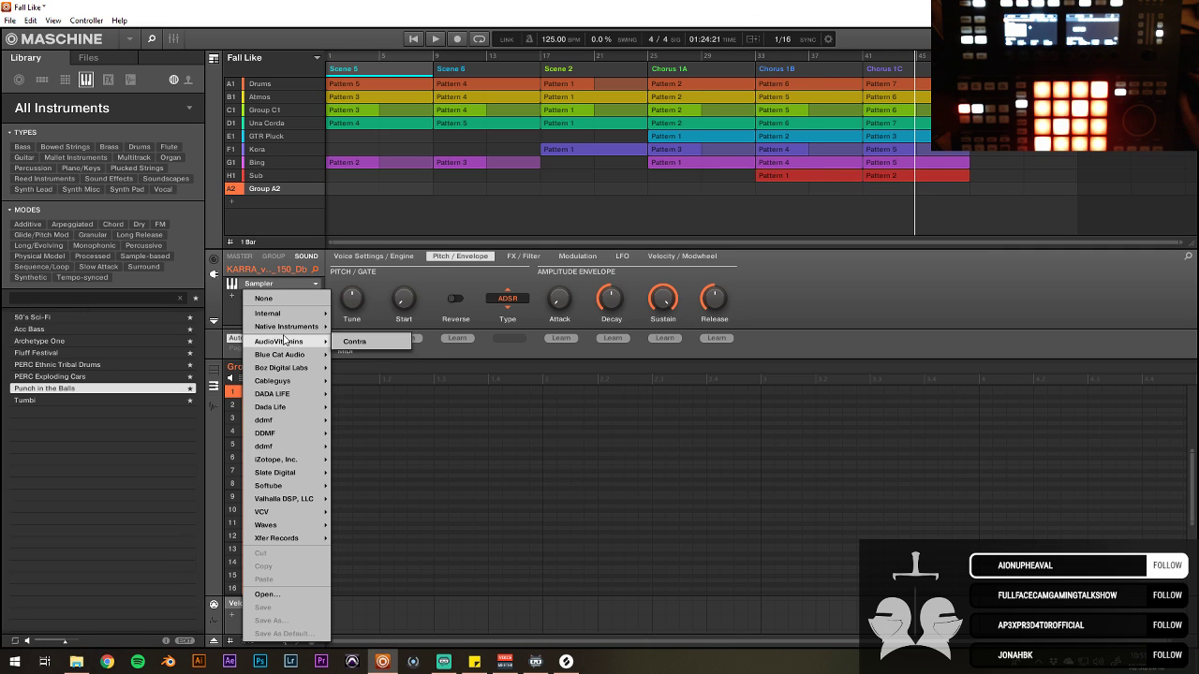
{"action": "mouse_move", "coordinate": [290, 326]}
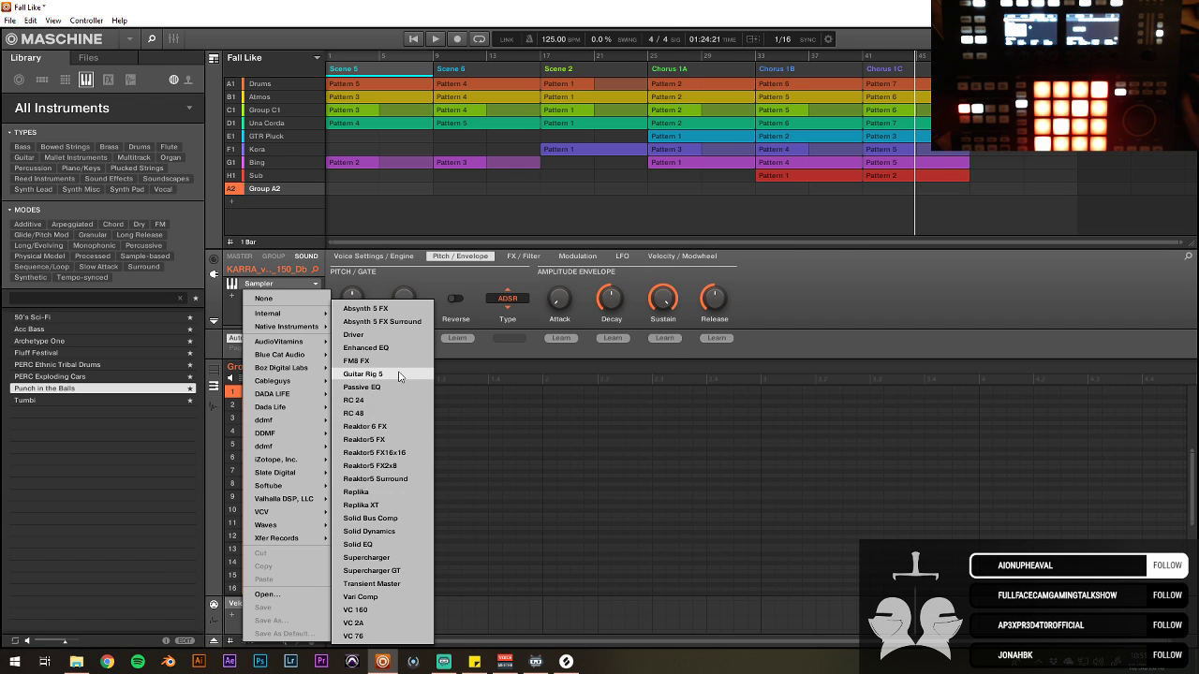
{"action": "left_click", "coordinate": [364, 374]}
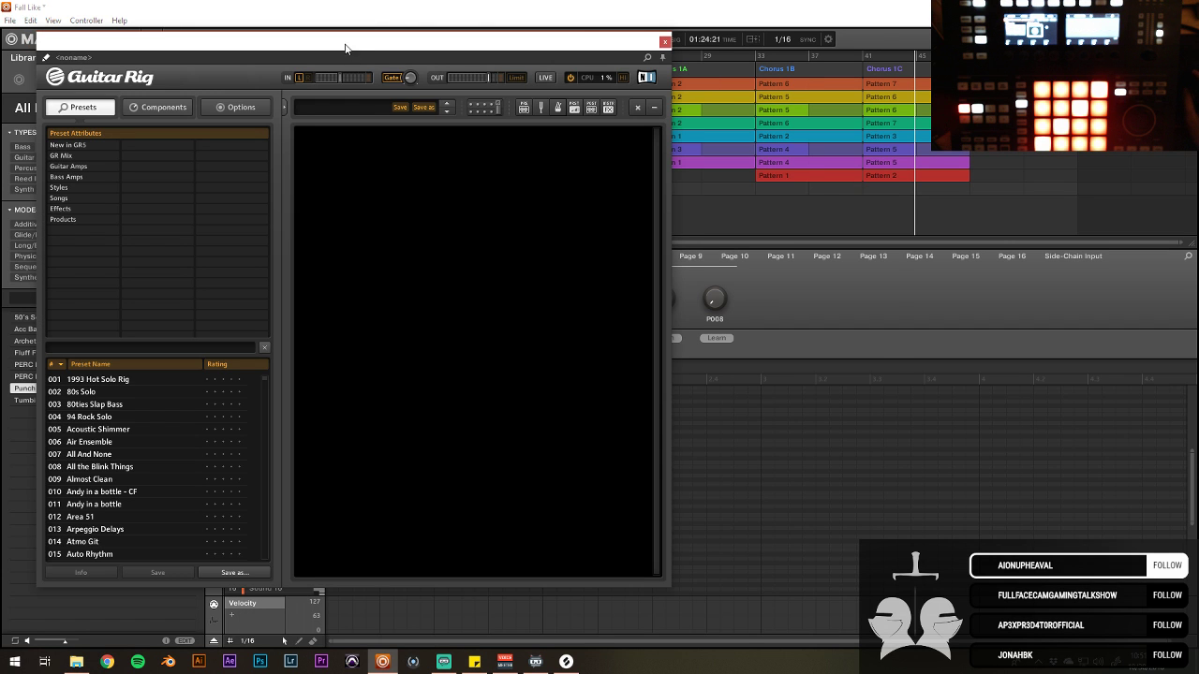
{"action": "left_click_drag", "start_coordinate": [345, 49], "coordinate": [599, 52]}
Step: Rename the new vocal group to "Vox Chops"
{"action": "double_click", "coordinate": [263, 191]}
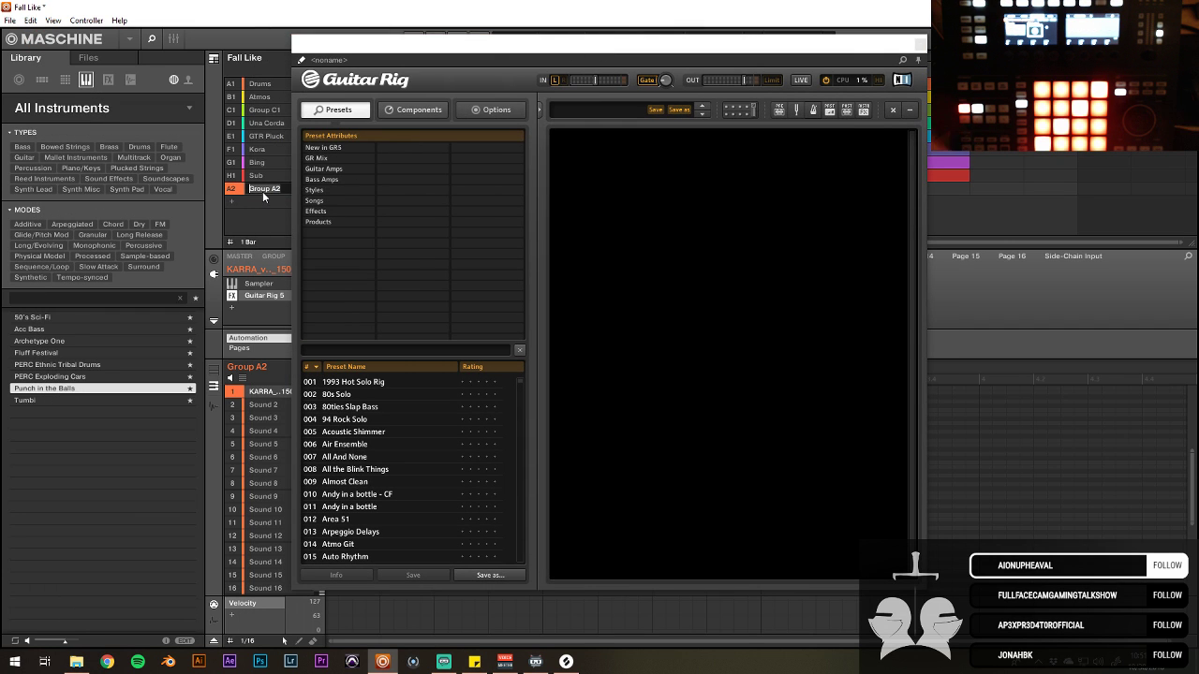
{"action": "type", "text": "Vox Chops"}
{"action": "key", "text": "Return"}
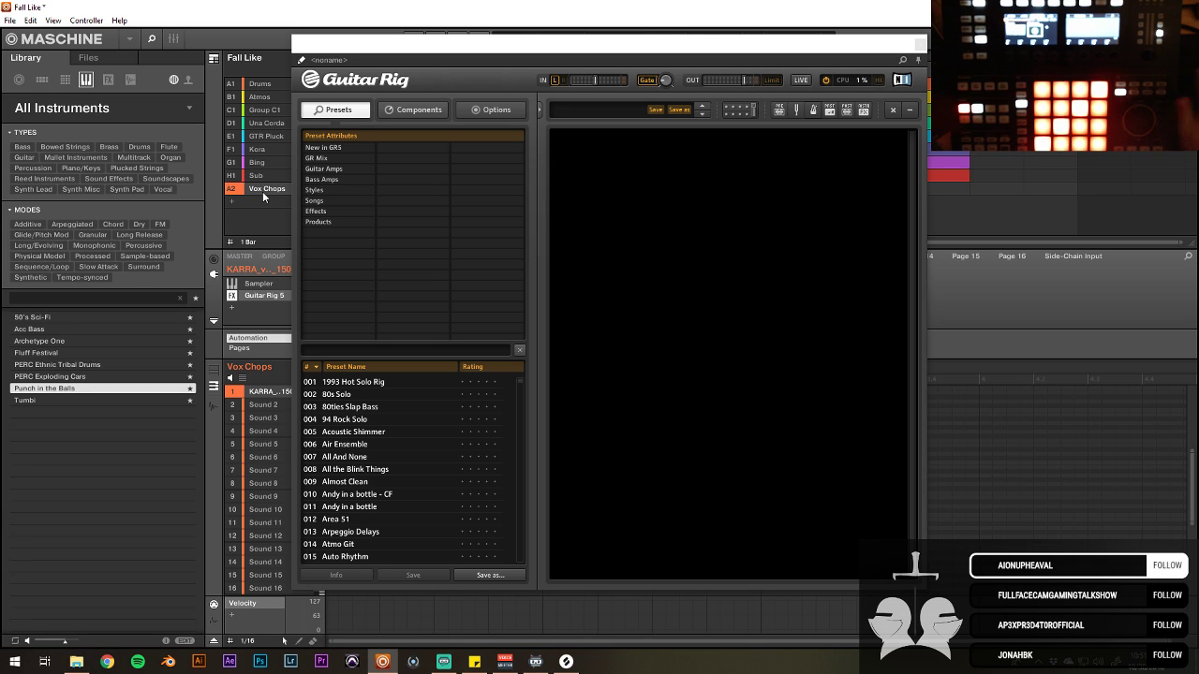
Step: Look through Guitar Rig's Tools, Special FX, Reverb and Pitch components, show the Tuner in the rack and reposition the plugin window
{"action": "left_click", "coordinate": [413, 110]}
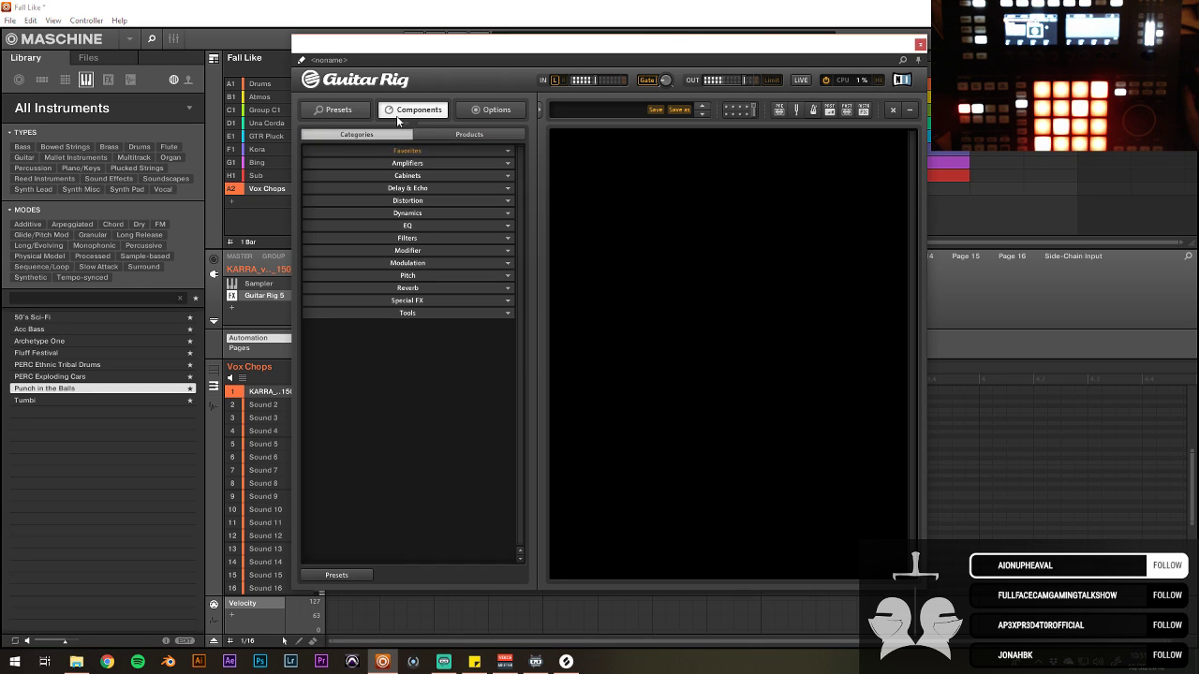
{"action": "left_click", "coordinate": [411, 314]}
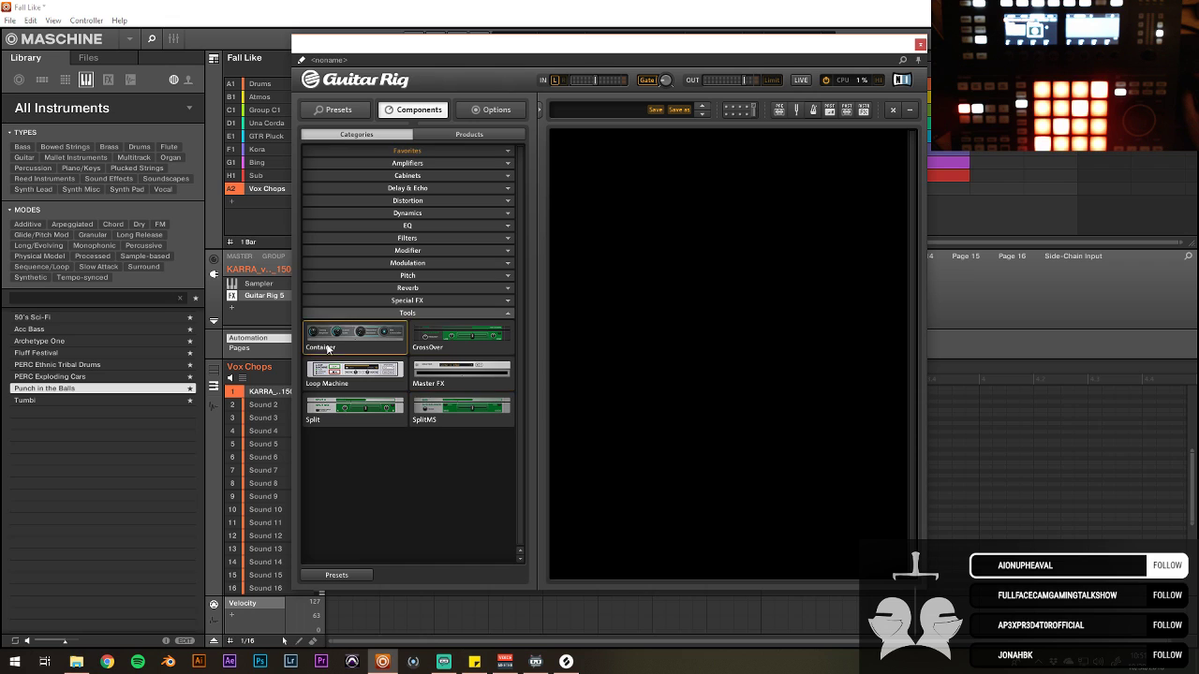
{"action": "left_click", "coordinate": [405, 301]}
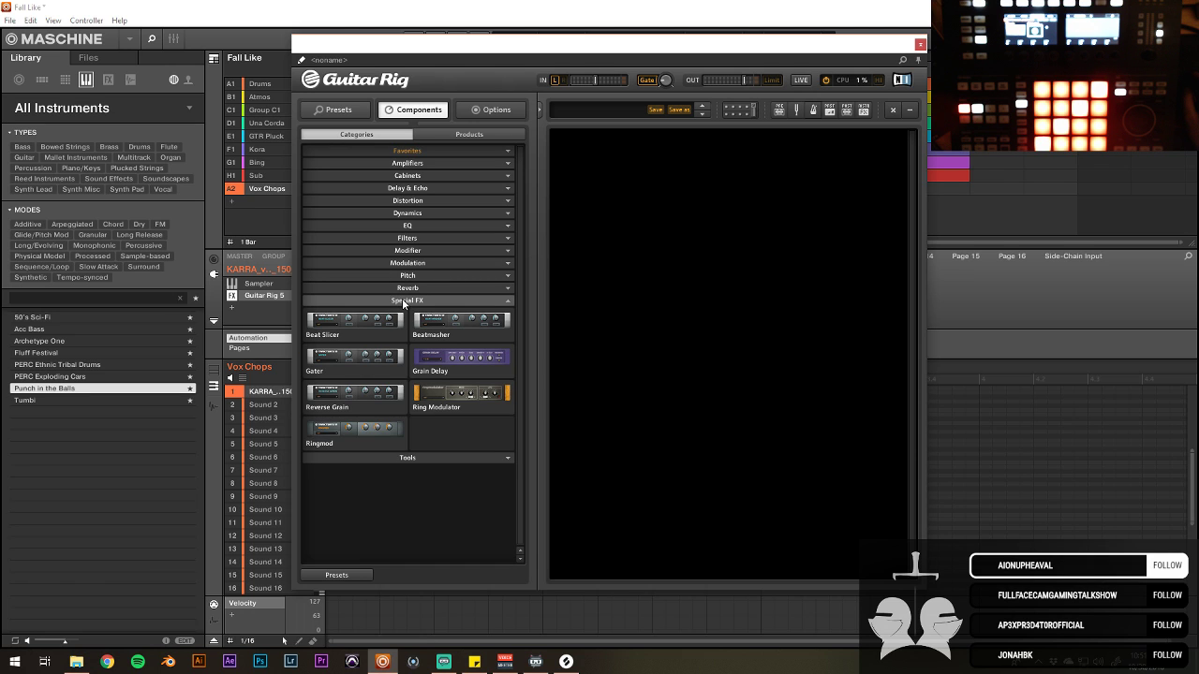
{"action": "left_click", "coordinate": [426, 288]}
{"action": "left_click", "coordinate": [426, 276]}
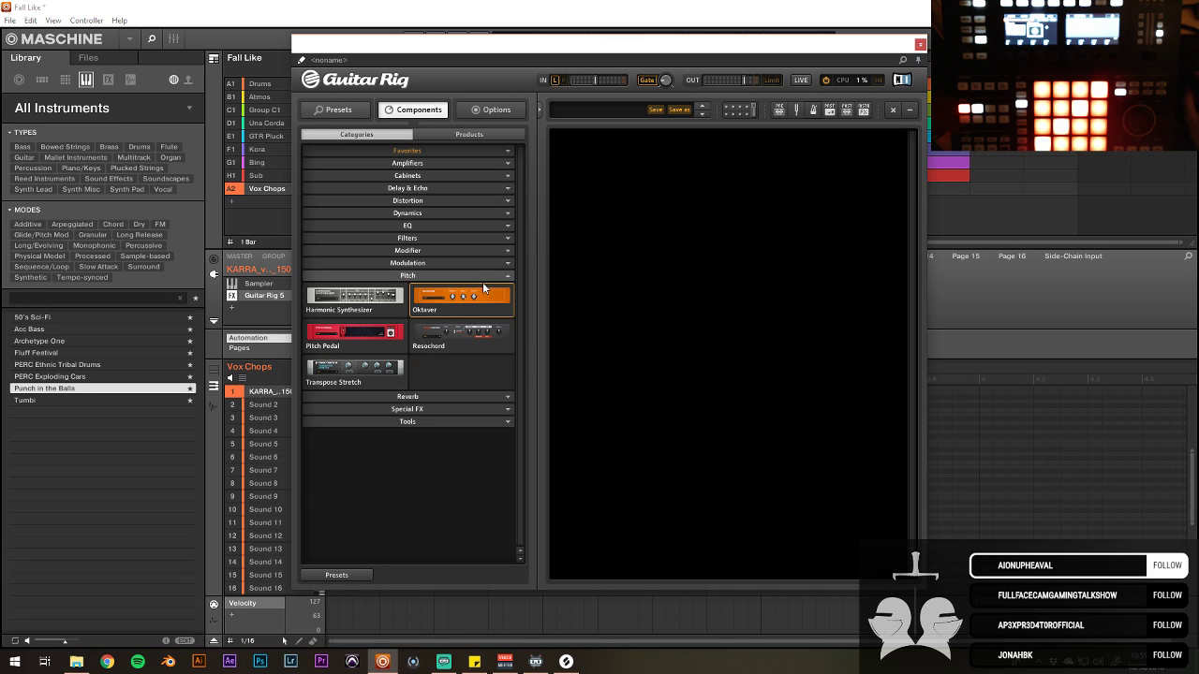
{"action": "left_click", "coordinate": [422, 275]}
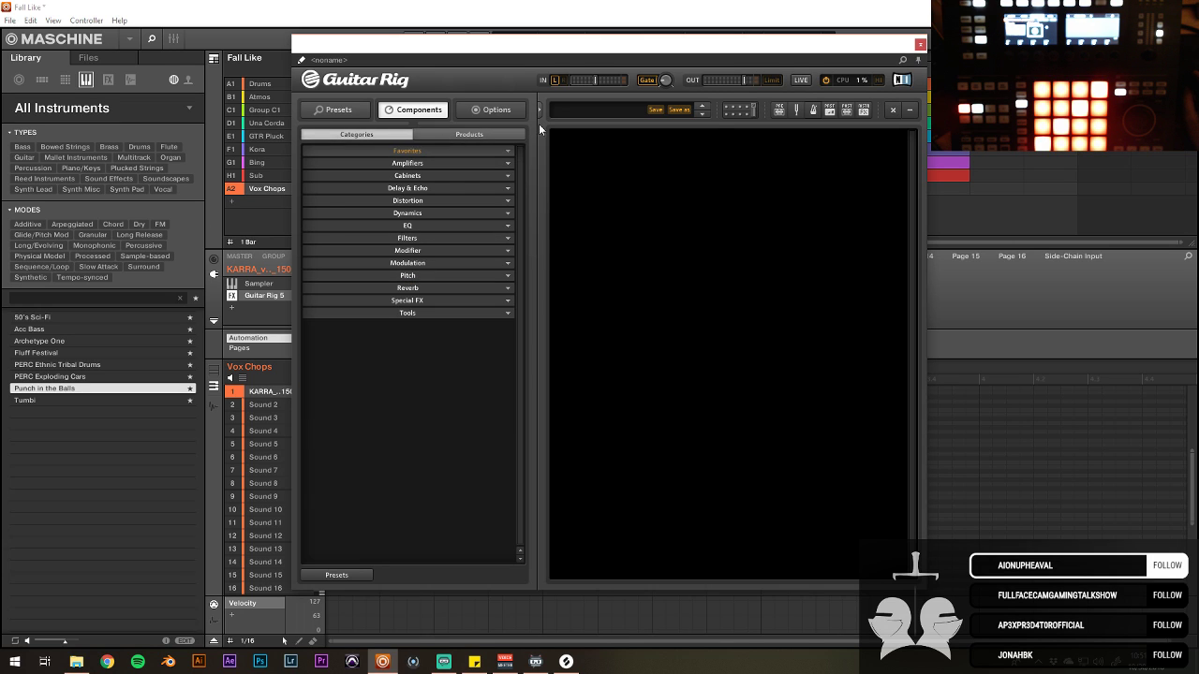
{"action": "left_click", "coordinate": [797, 110]}
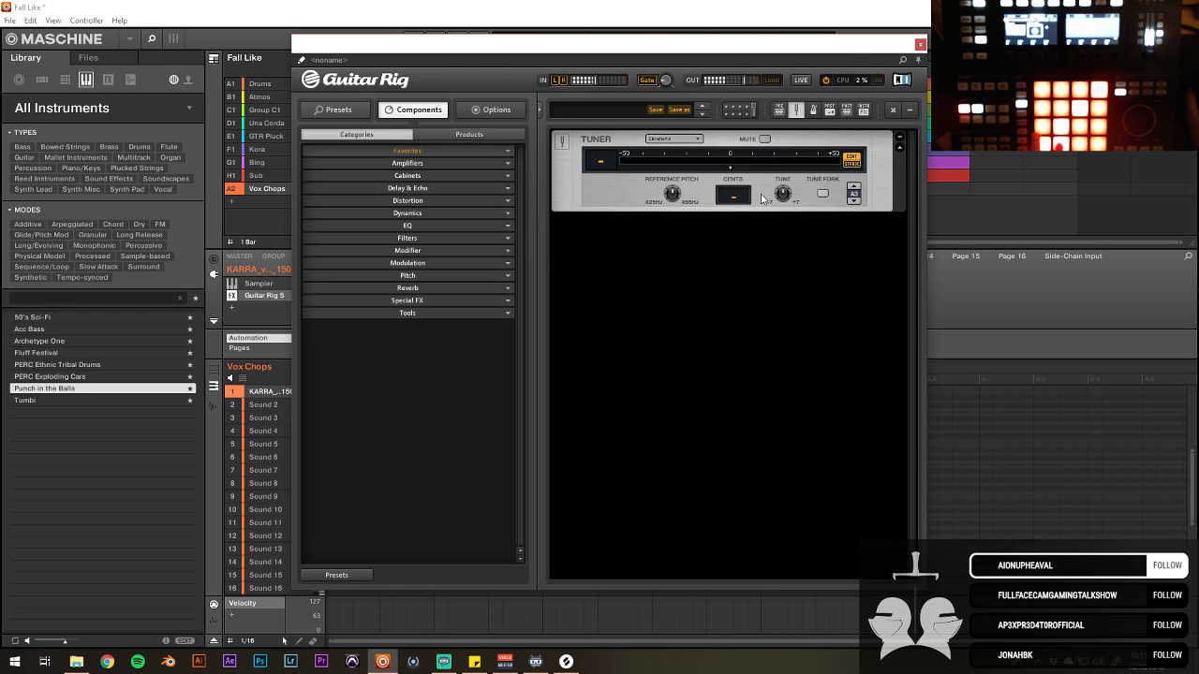
{"action": "left_click_drag", "start_coordinate": [834, 53], "coordinate": [901, 39]}
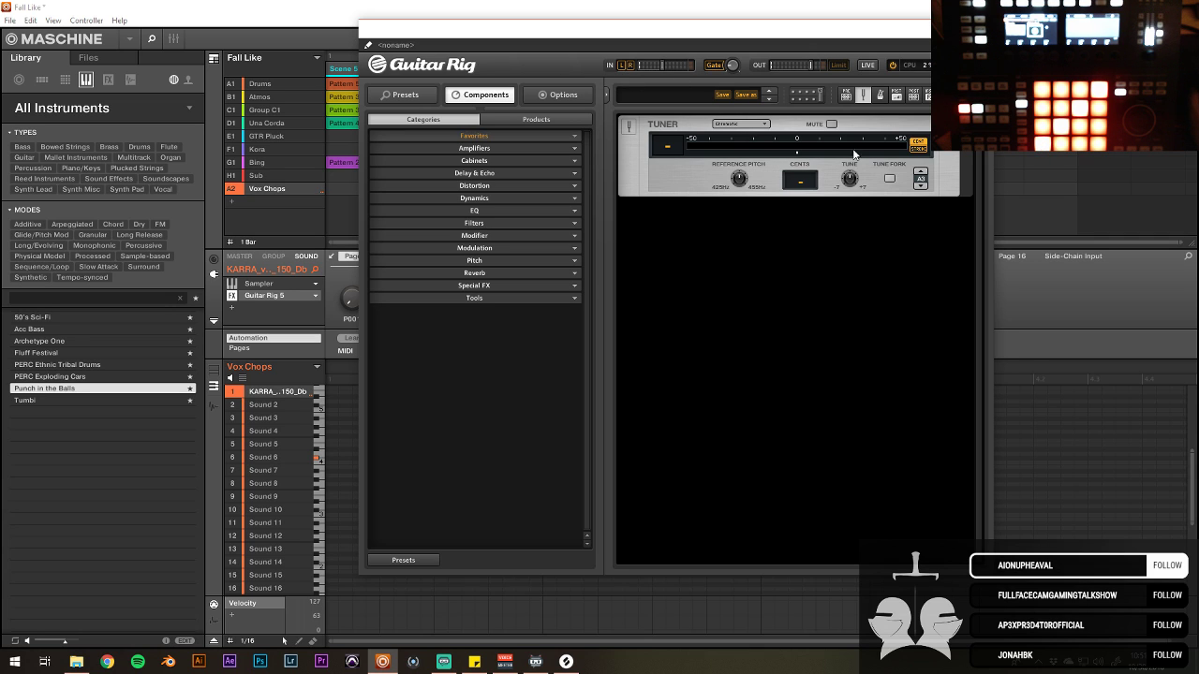
Step: Hide Guitar Rig's Tuner, then look through its Tools components and the plugin preferences
{"action": "left_click", "coordinate": [861, 96]}
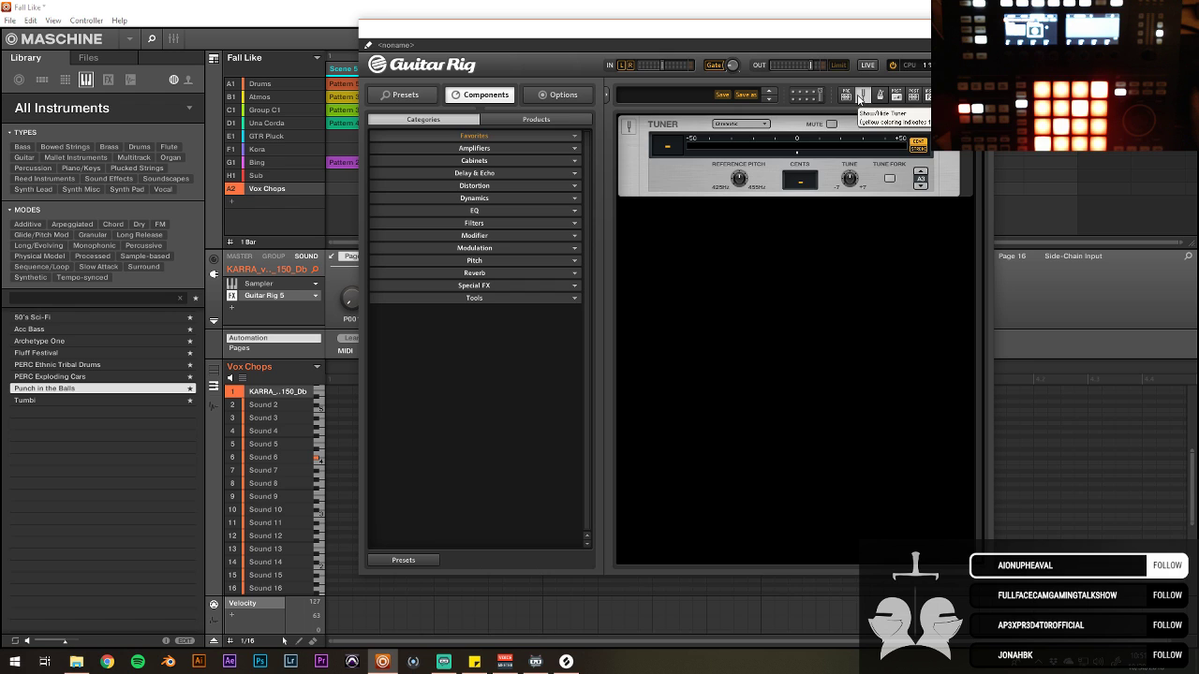
{"action": "left_click", "coordinate": [512, 298]}
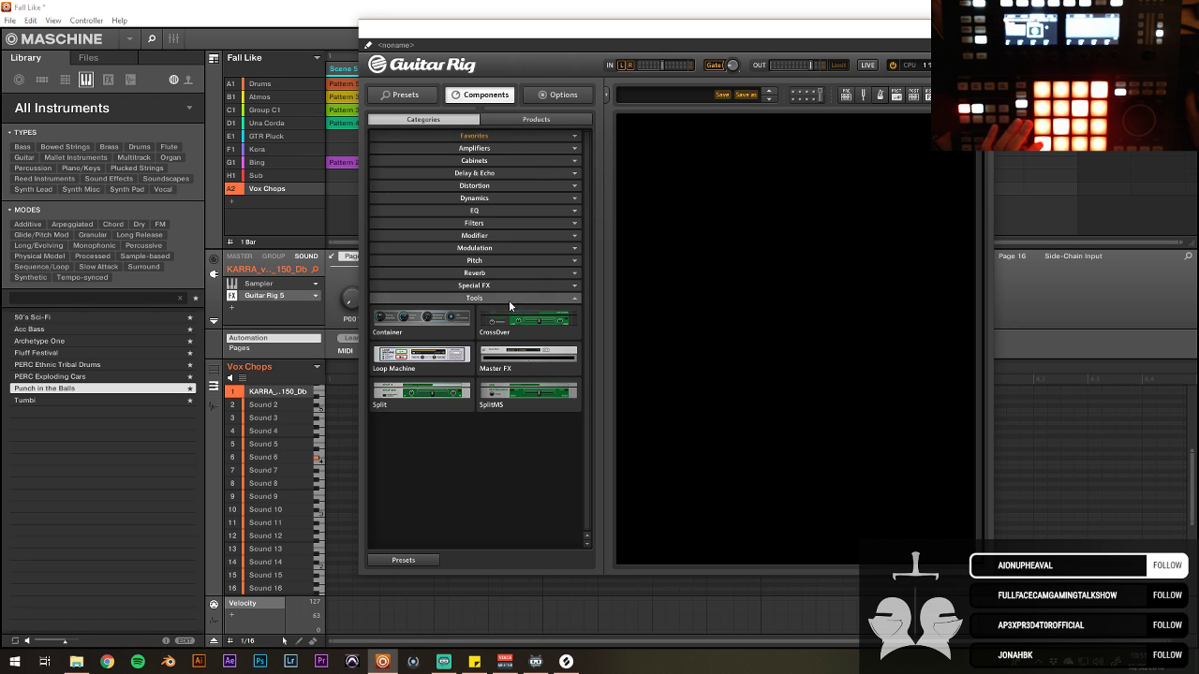
{"action": "left_click", "coordinate": [500, 286]}
{"action": "left_click", "coordinate": [573, 97]}
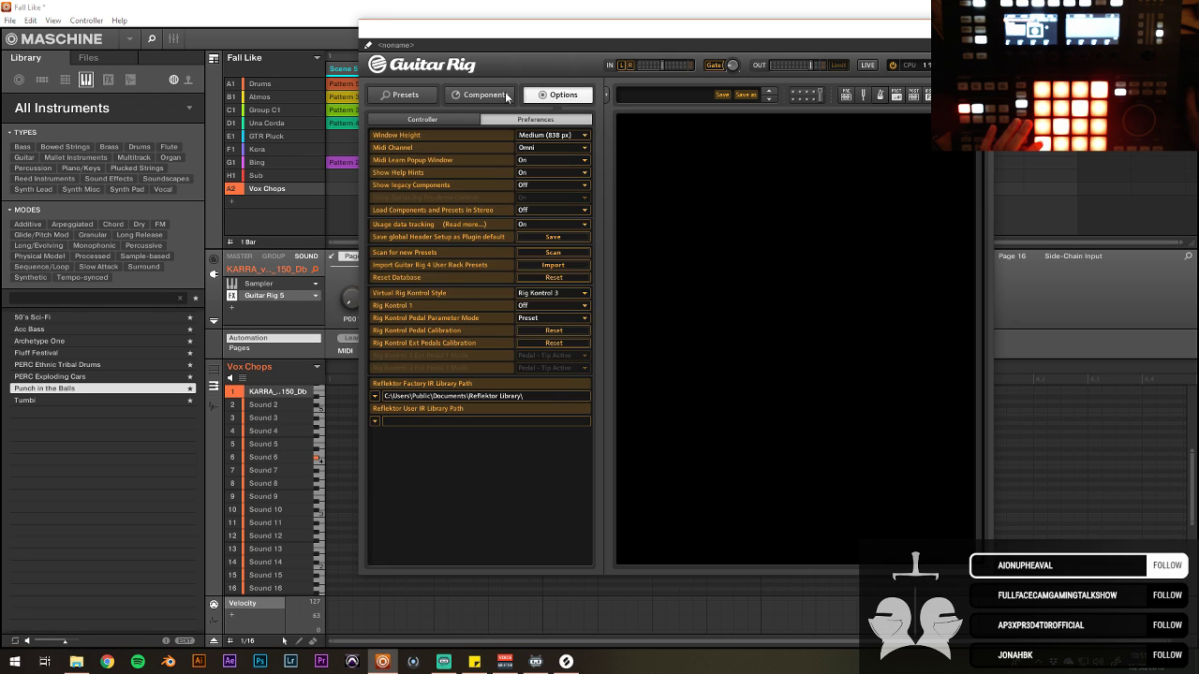
Step: Audition the Guitar Rig presets Andy in a bottle, Arpeggio Delays and Atmo Git on the vocal
{"action": "left_click", "coordinate": [405, 94]}
{"action": "left_click", "coordinate": [445, 492]}
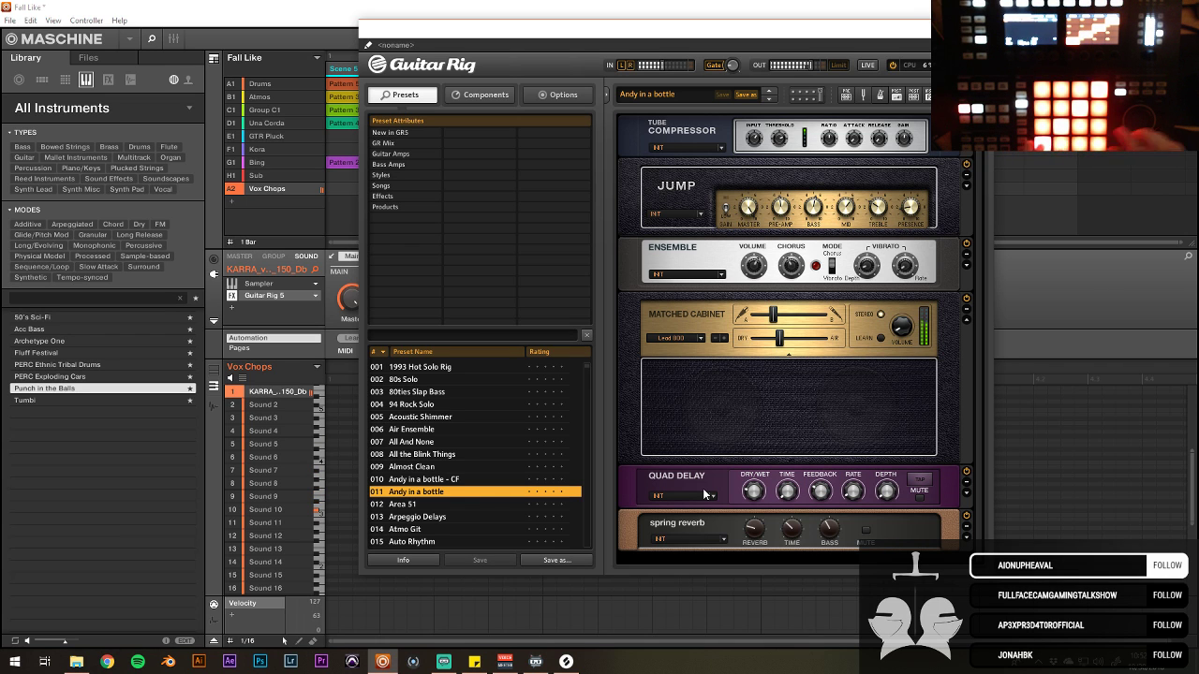
{"action": "left_click", "coordinate": [472, 517]}
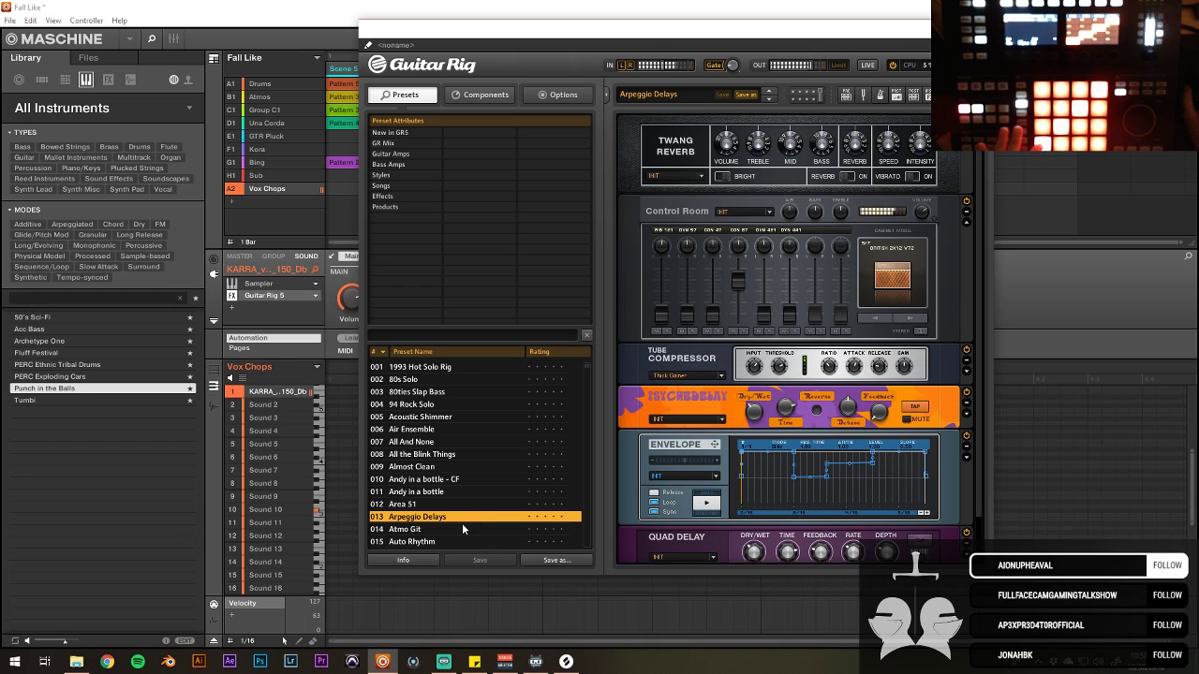
{"action": "left_click", "coordinate": [462, 529]}
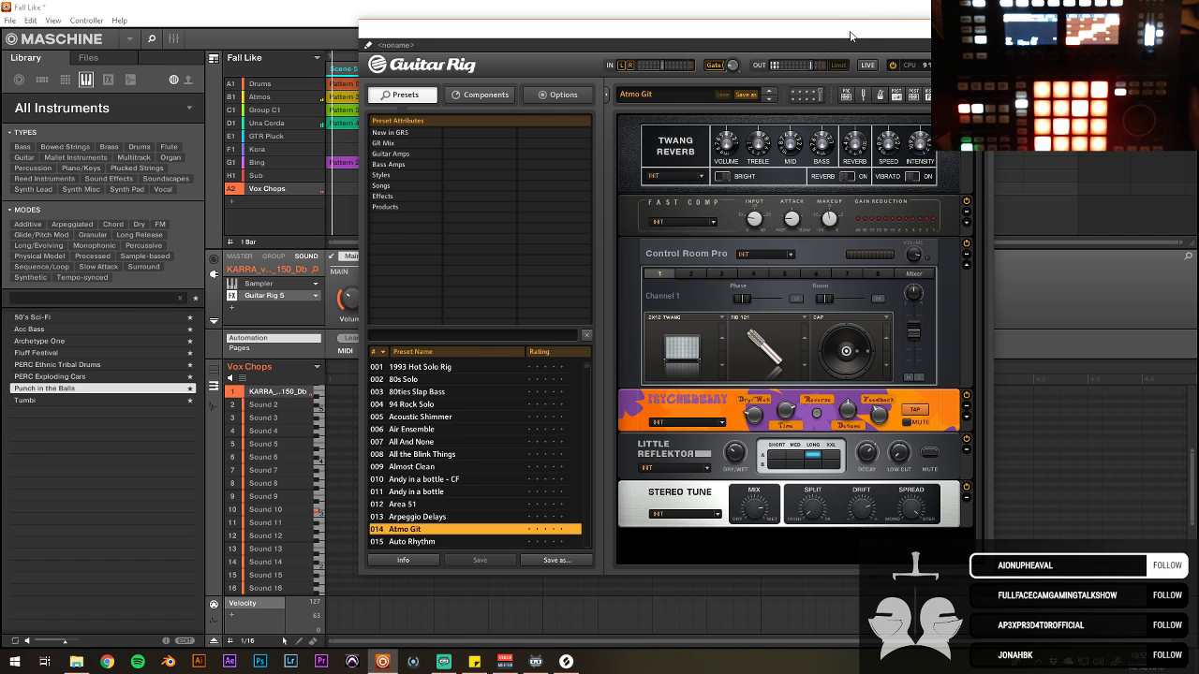
Step: Move the Guitar Rig window off the arrangement, set playback to Scene 2 and close the plugin window
{"action": "left_click_drag", "start_coordinate": [849, 36], "coordinate": [810, 189]}
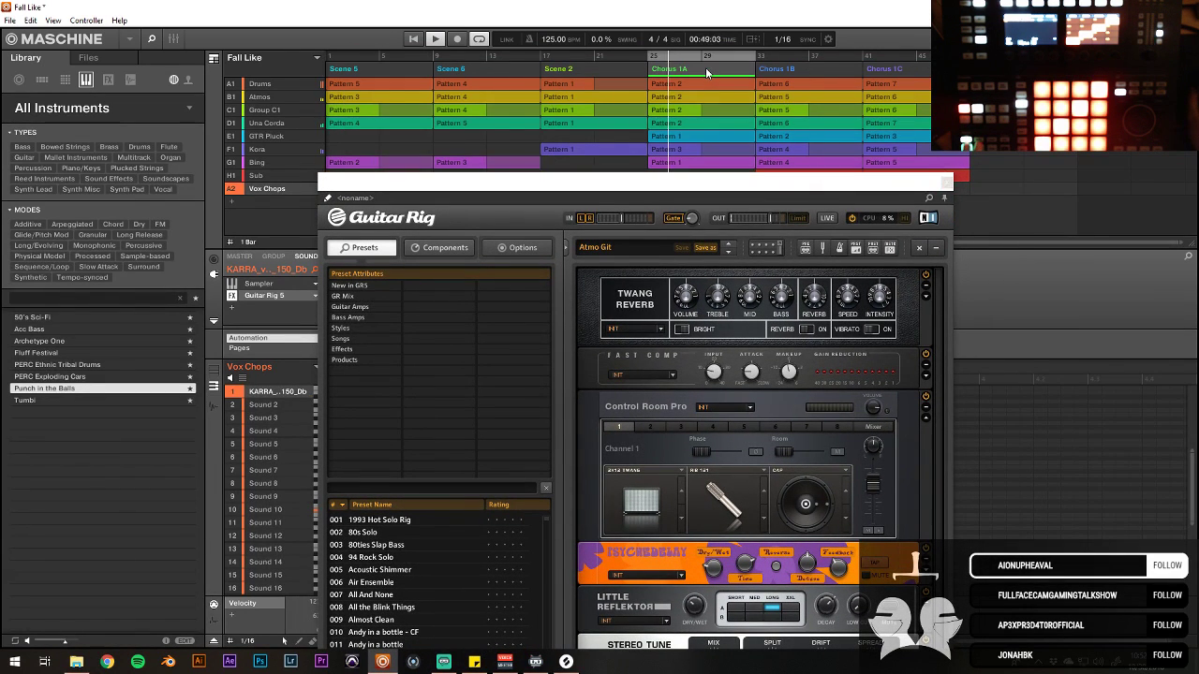
{"action": "left_click", "coordinate": [562, 71]}
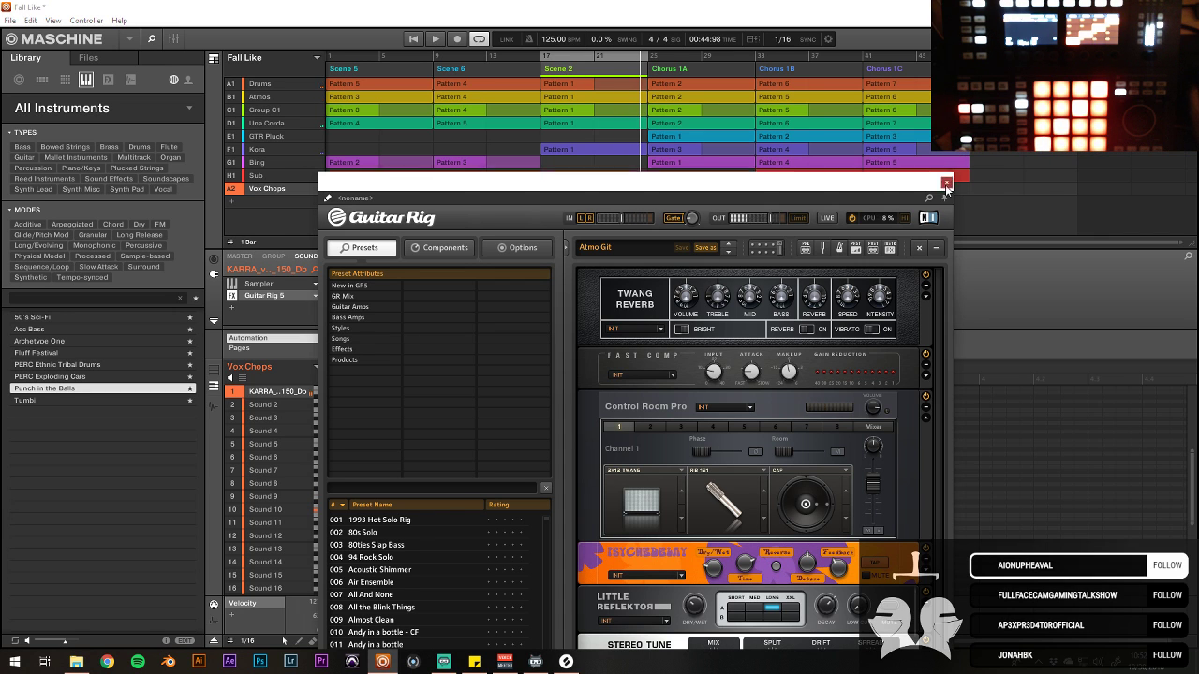
{"action": "left_click", "coordinate": [322, 338]}
Step: Replace Guitar Rig 5 on the vocal sound with the Waves effect Torque Stereo and open its window
{"action": "left_click", "coordinate": [313, 295]}
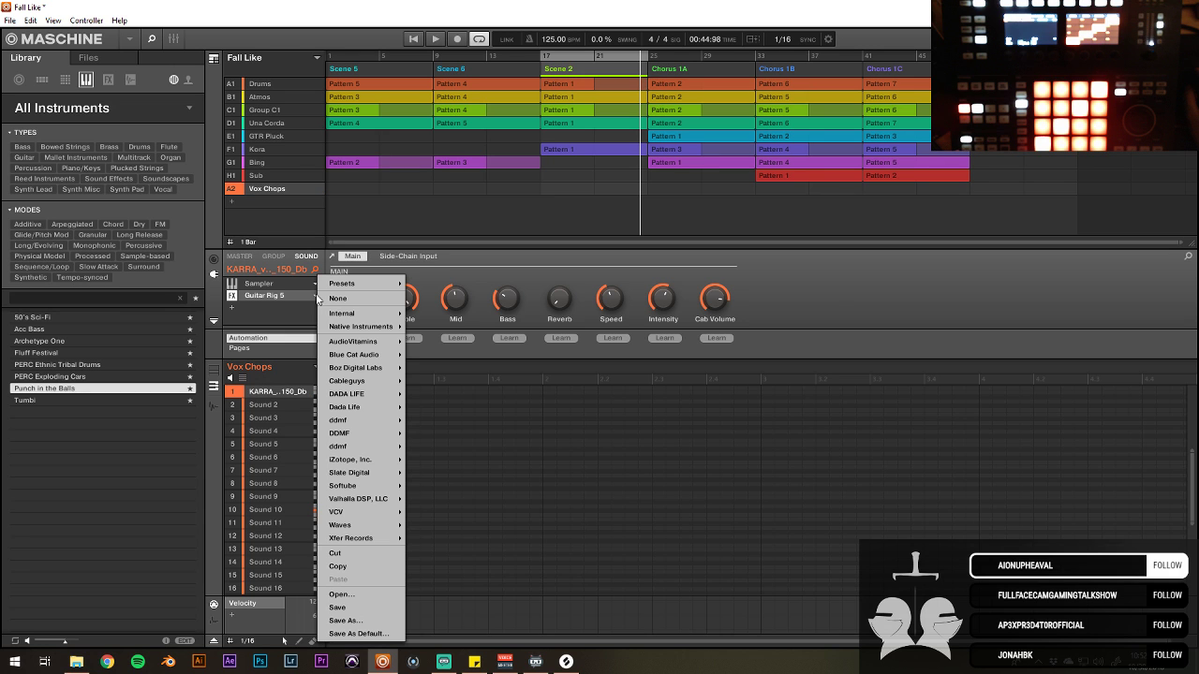
{"action": "mouse_move", "coordinate": [380, 530]}
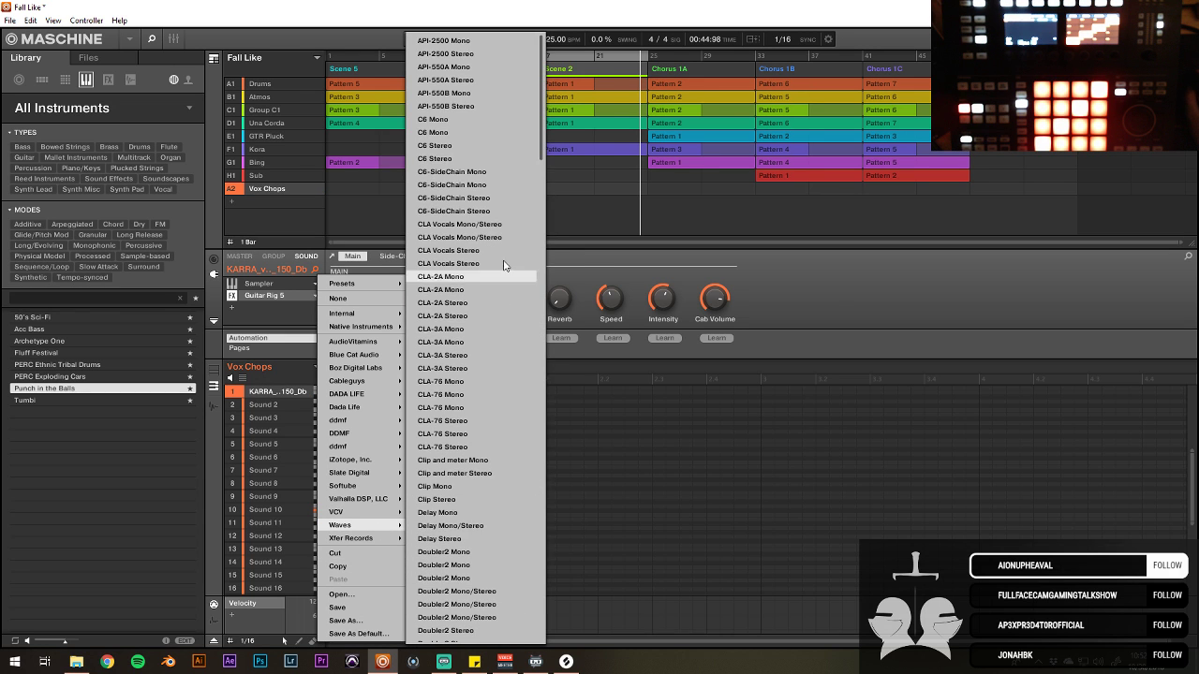
{"action": "left_click_drag", "start_coordinate": [541, 131], "coordinate": [545, 581]}
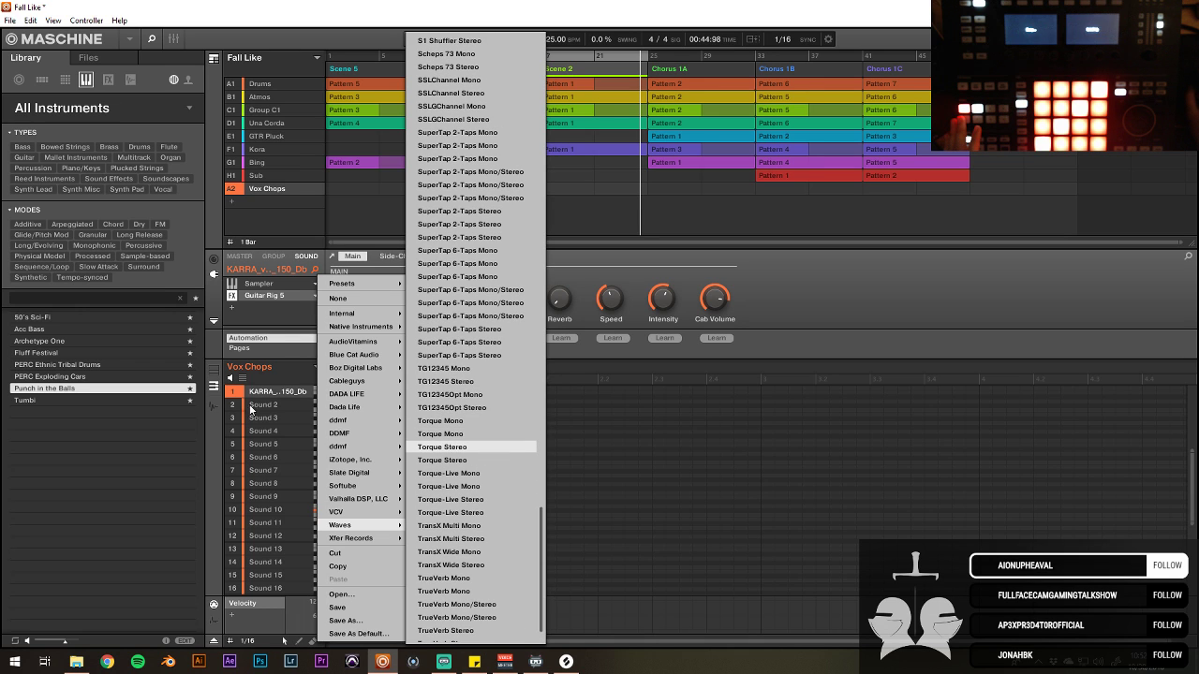
{"action": "key", "text": "Return"}
{"action": "left_click", "coordinate": [269, 294]}
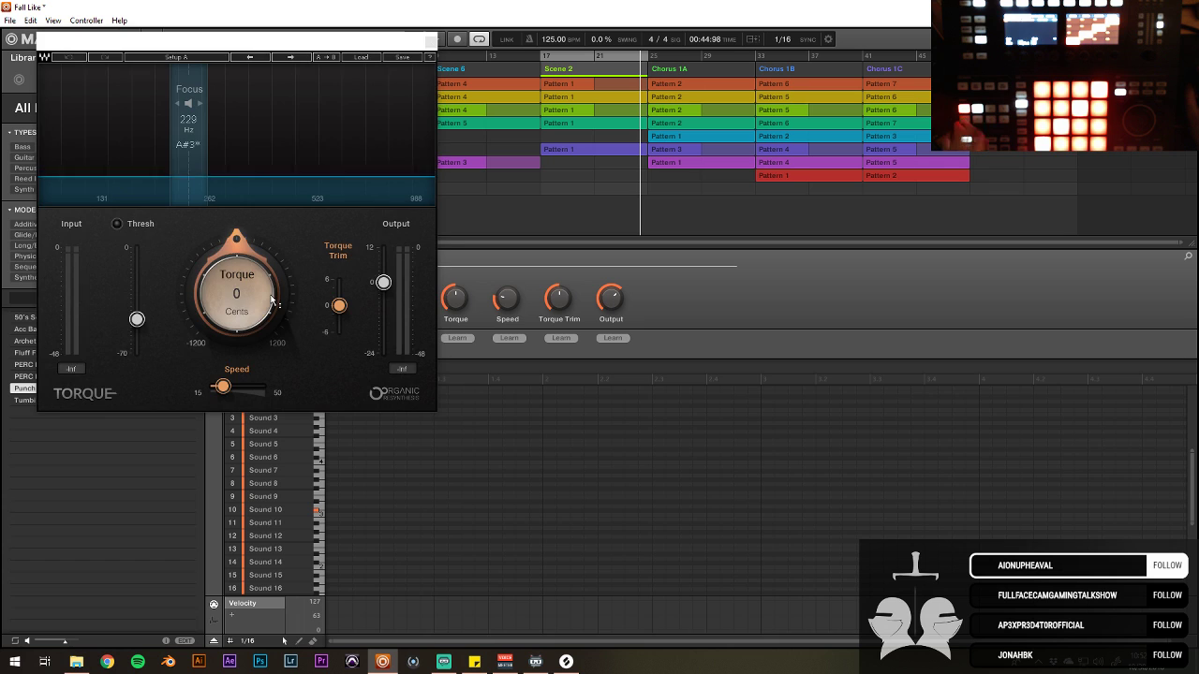
Step: Check the vocal's pitch in Torque by centring the Focus band on 554 Hz (C#5), leaving Torque at 0 cents
{"action": "left_click_drag", "start_coordinate": [190, 141], "coordinate": [326, 140]}
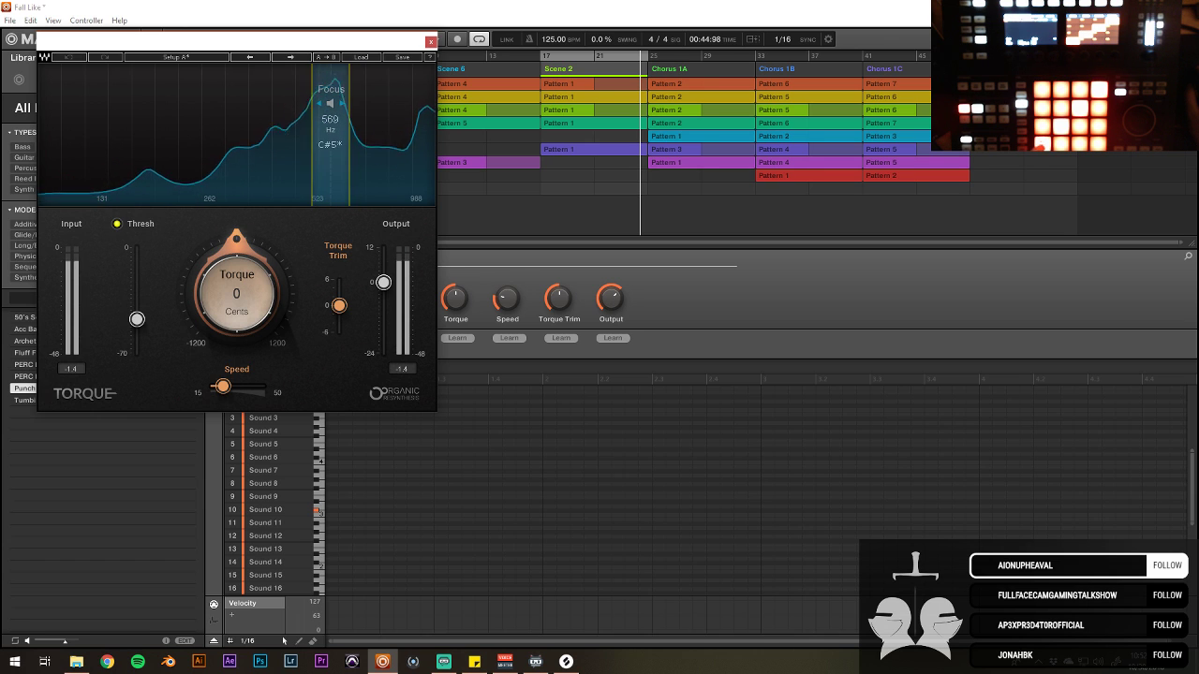
{"action": "left_click_drag", "start_coordinate": [258, 290], "coordinate": [258, 329]}
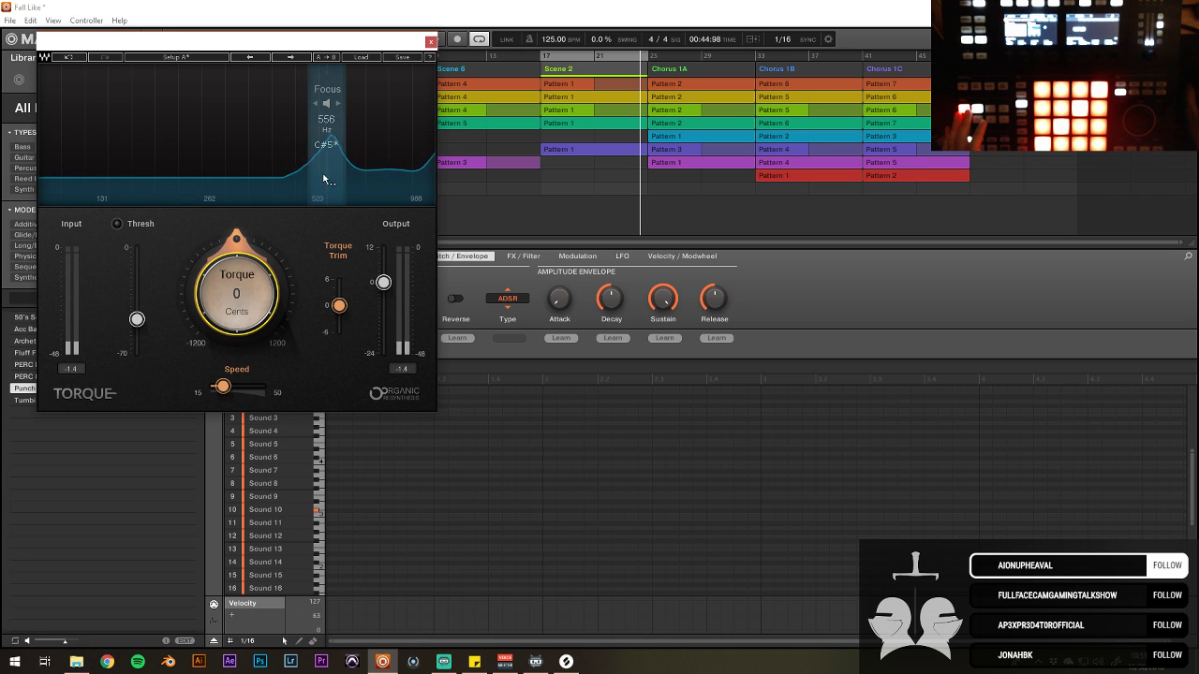
{"action": "left_click_drag", "start_coordinate": [327, 141], "coordinate": [325, 141]}
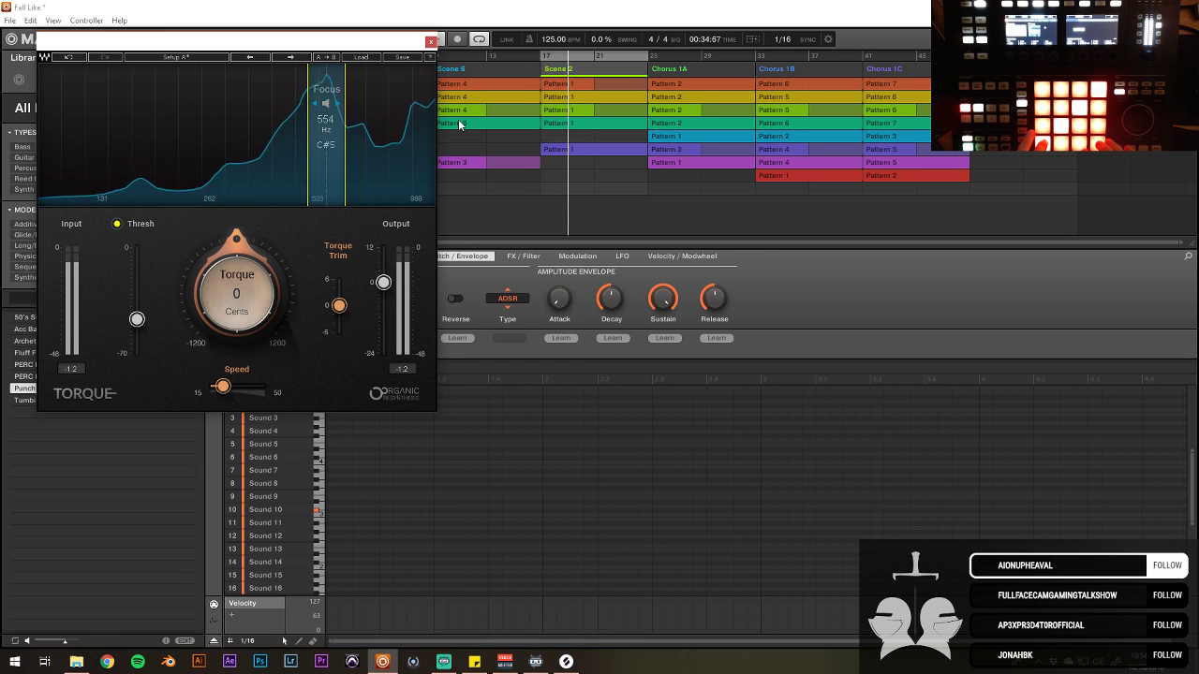
Step: Close the Torque window and remove Torque Stereo from the vocal sound's effect chain
{"action": "left_click", "coordinate": [429, 42]}
{"action": "left_click", "coordinate": [315, 295]}
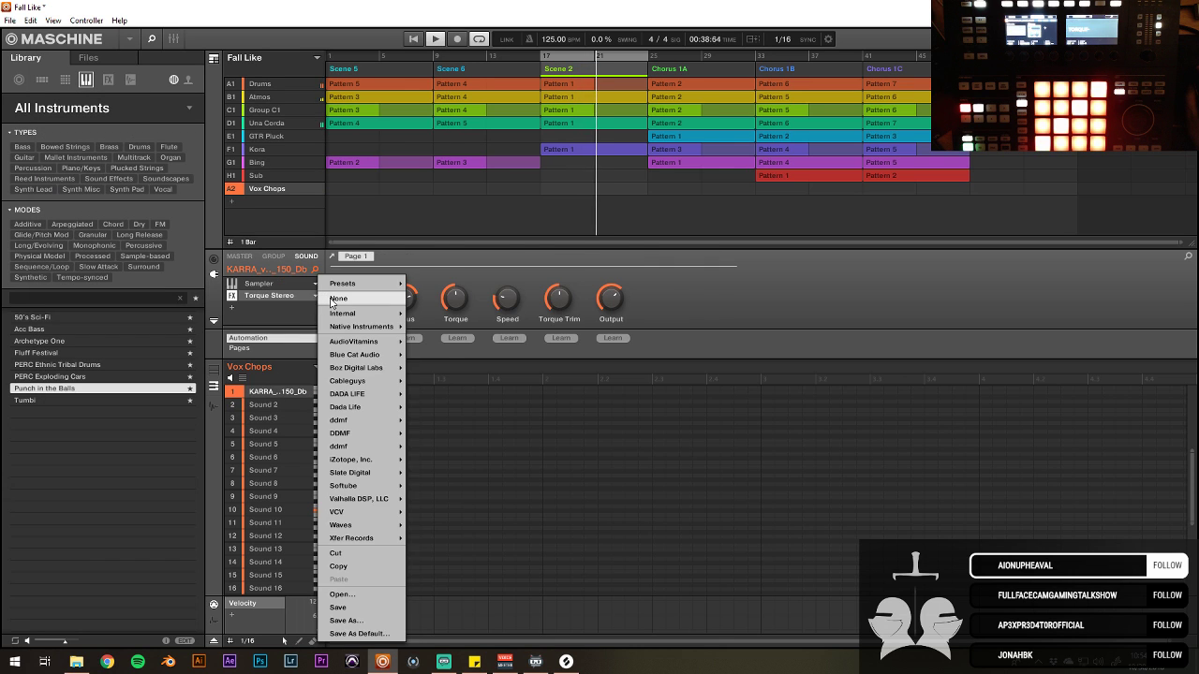
{"action": "left_click", "coordinate": [332, 297]}
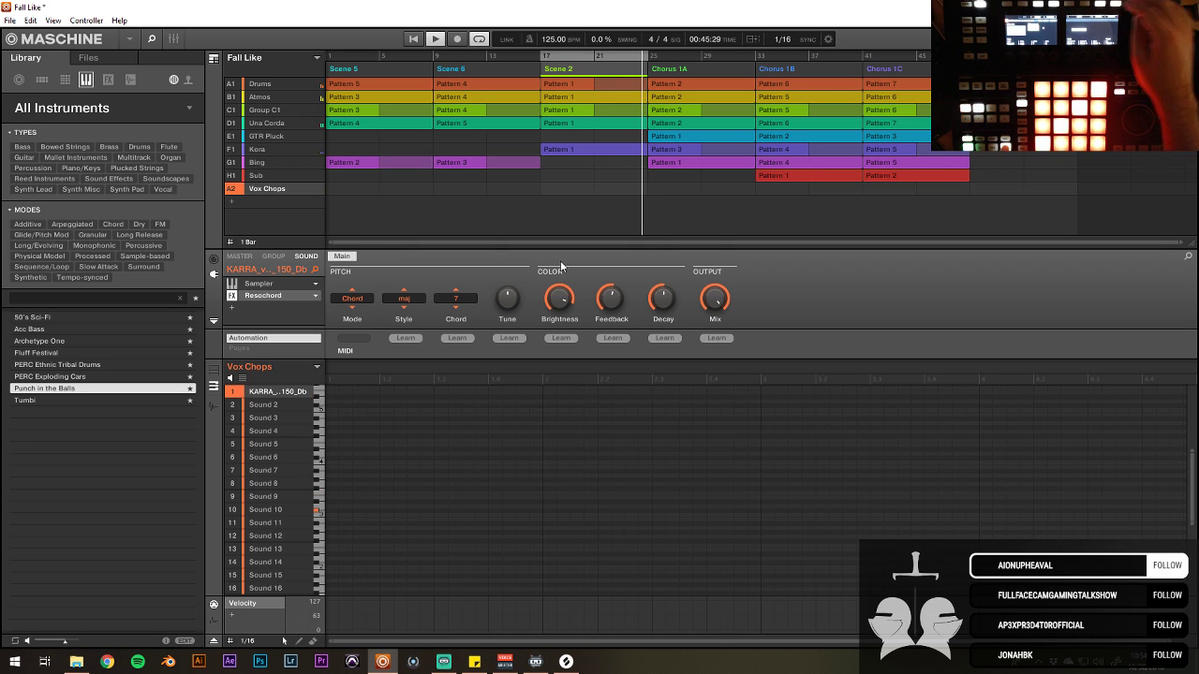
{"action": "key", "text": "Delete"}
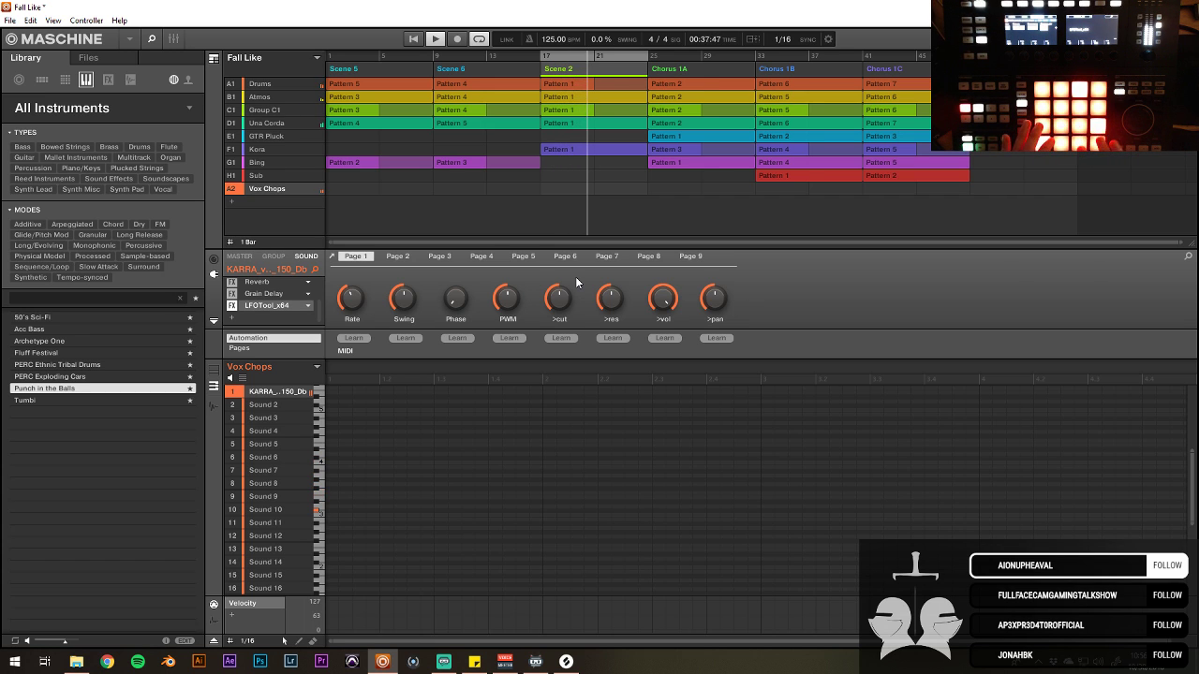
Step: Replace LFOTool_x64 after Grain Delay with Maschine's Compressor and set its side-chain input source to A1:S1
{"action": "left_click", "coordinate": [274, 309]}
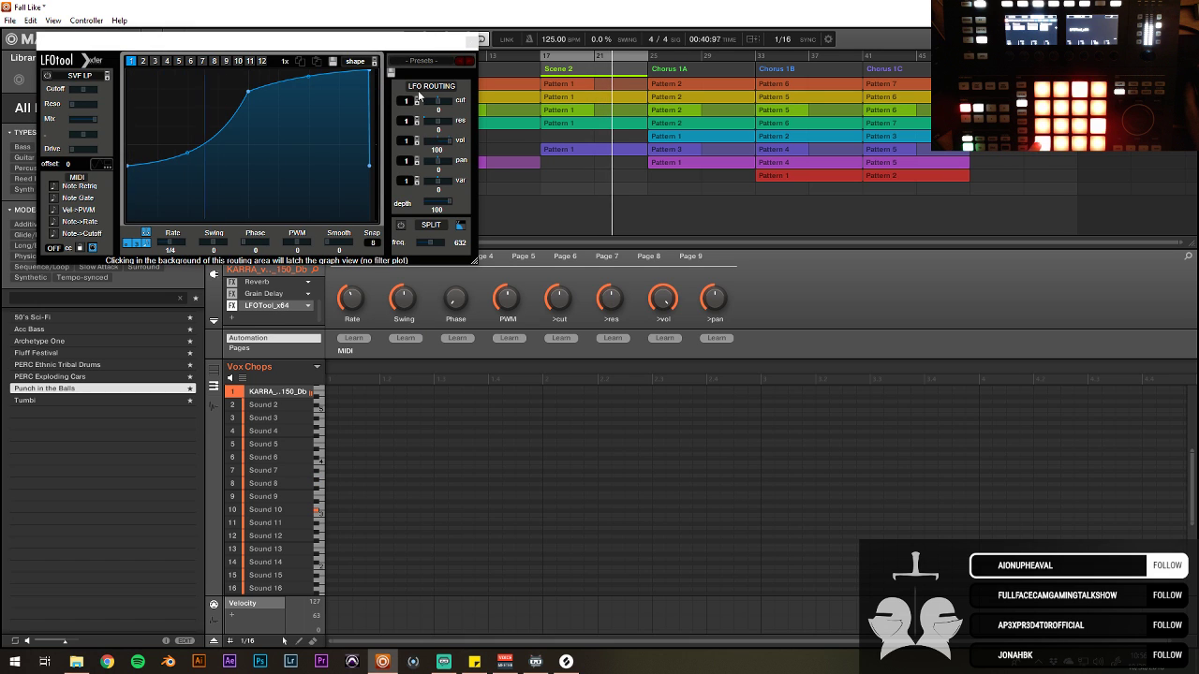
{"action": "left_click", "coordinate": [308, 305]}
{"action": "left_click", "coordinate": [318, 307]}
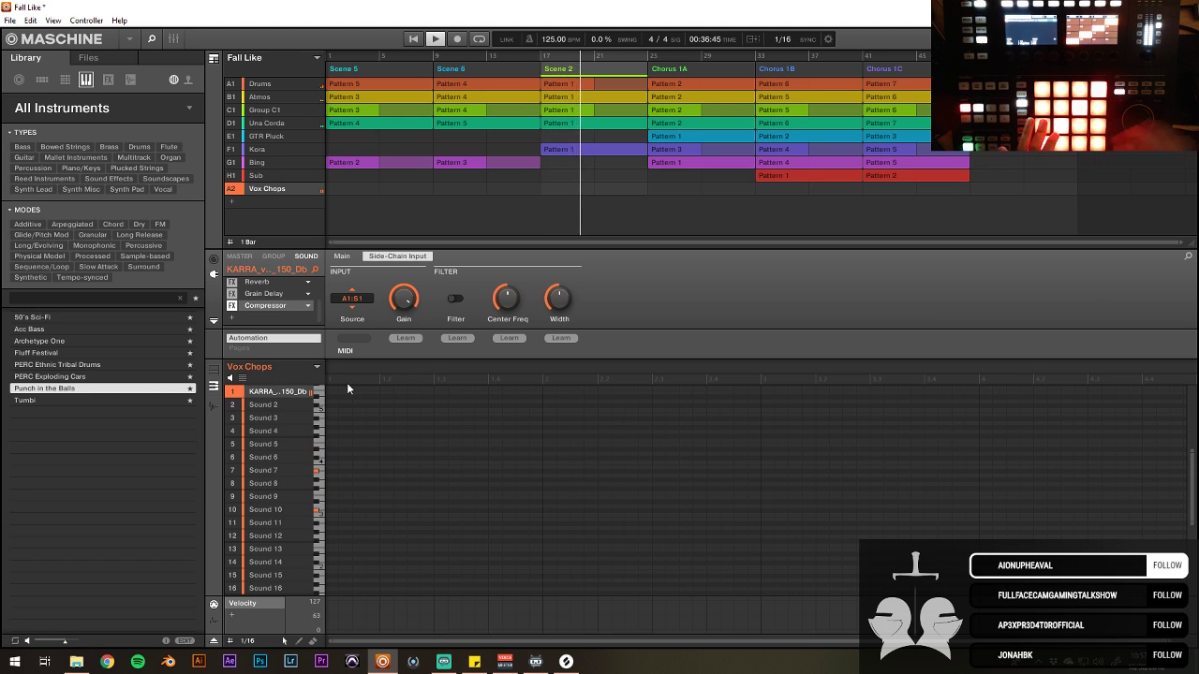
Step: Set playback to Chorus 1A and record a four-bar vocal melody pattern for the Vox Chops group
{"action": "left_click", "coordinate": [683, 69]}
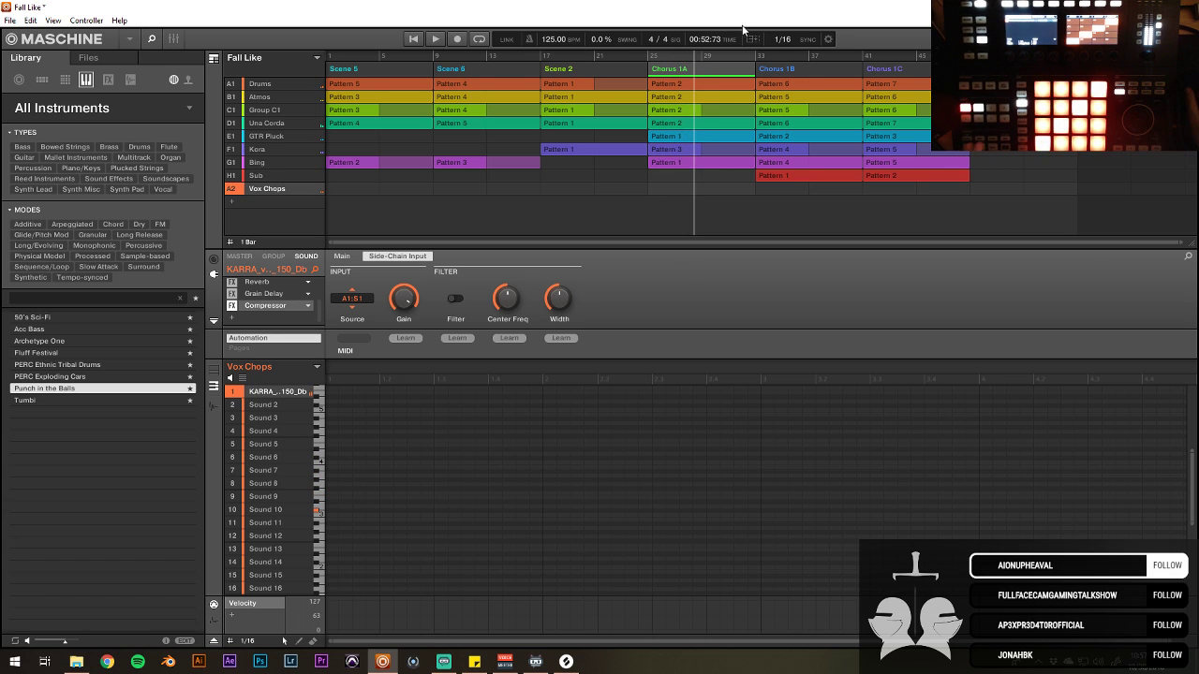
{"action": "key", "text": "ctrl+r"}
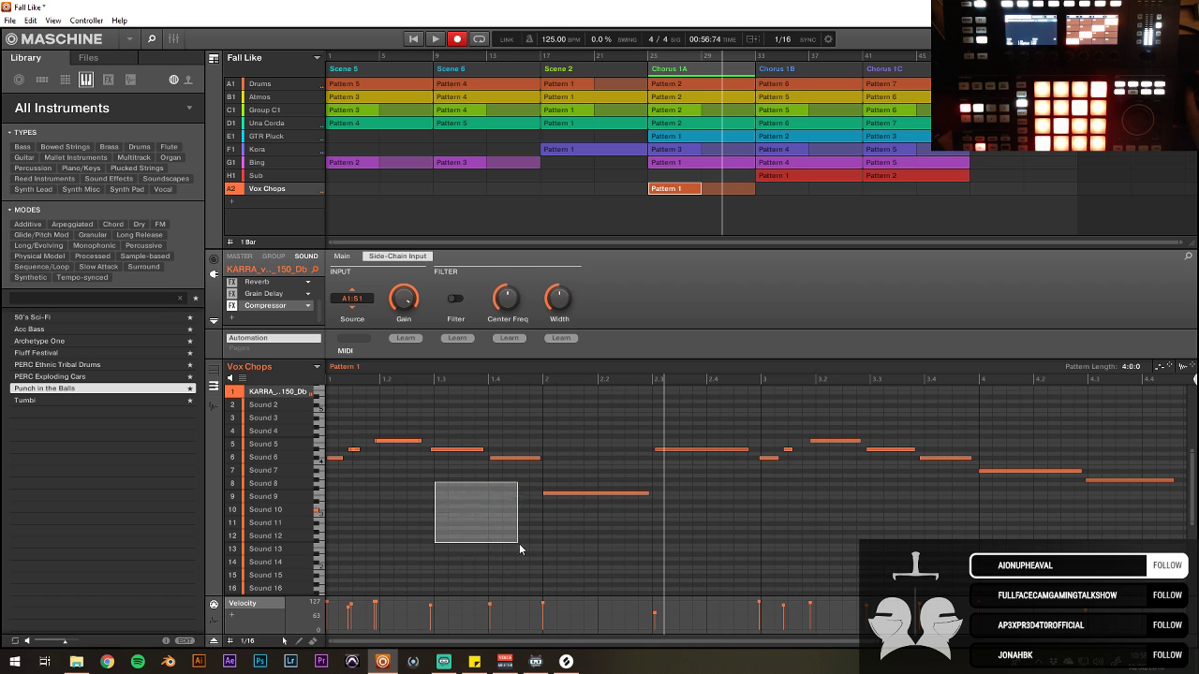
{"action": "left_click_drag", "start_coordinate": [519, 543], "coordinate": [519, 543]}
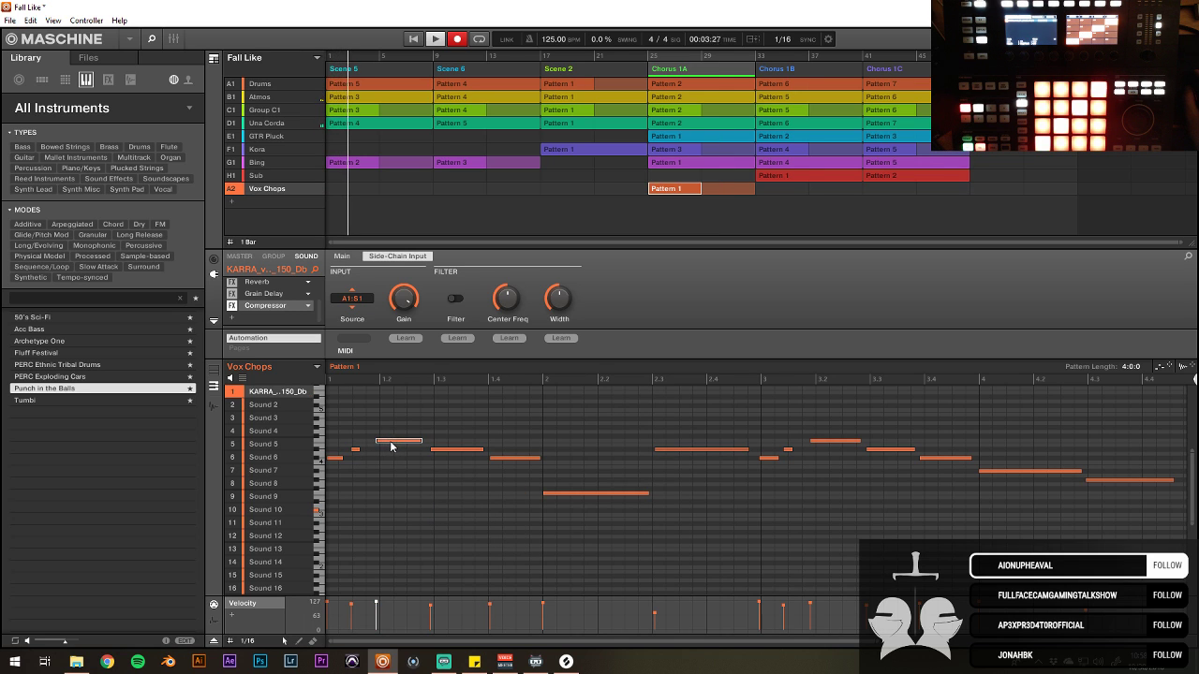
Step: Delete the stray note past the end of bar 4 and slightly lengthen all the recorded notes together
{"action": "scroll", "coordinate": [722, 597], "scroll_direction": "down", "scroll_amount": 2}
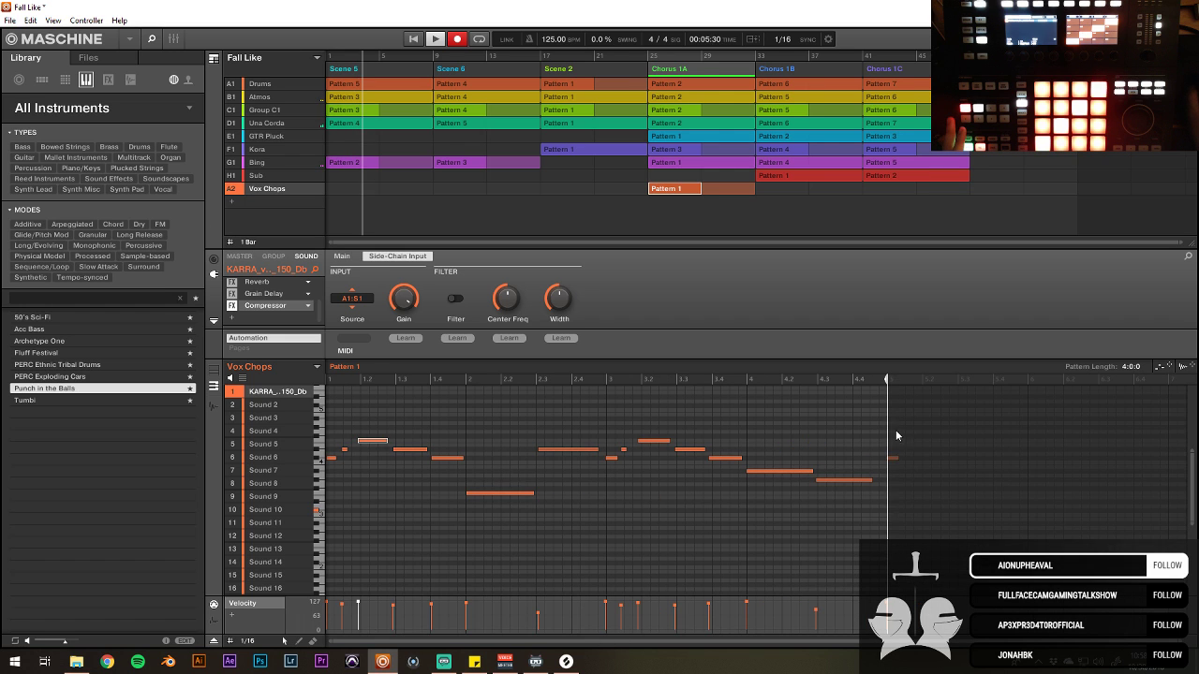
{"action": "left_click_drag", "start_coordinate": [897, 517], "coordinate": [907, 470]}
{"action": "left_click_drag", "start_coordinate": [914, 429], "coordinate": [447, 516]}
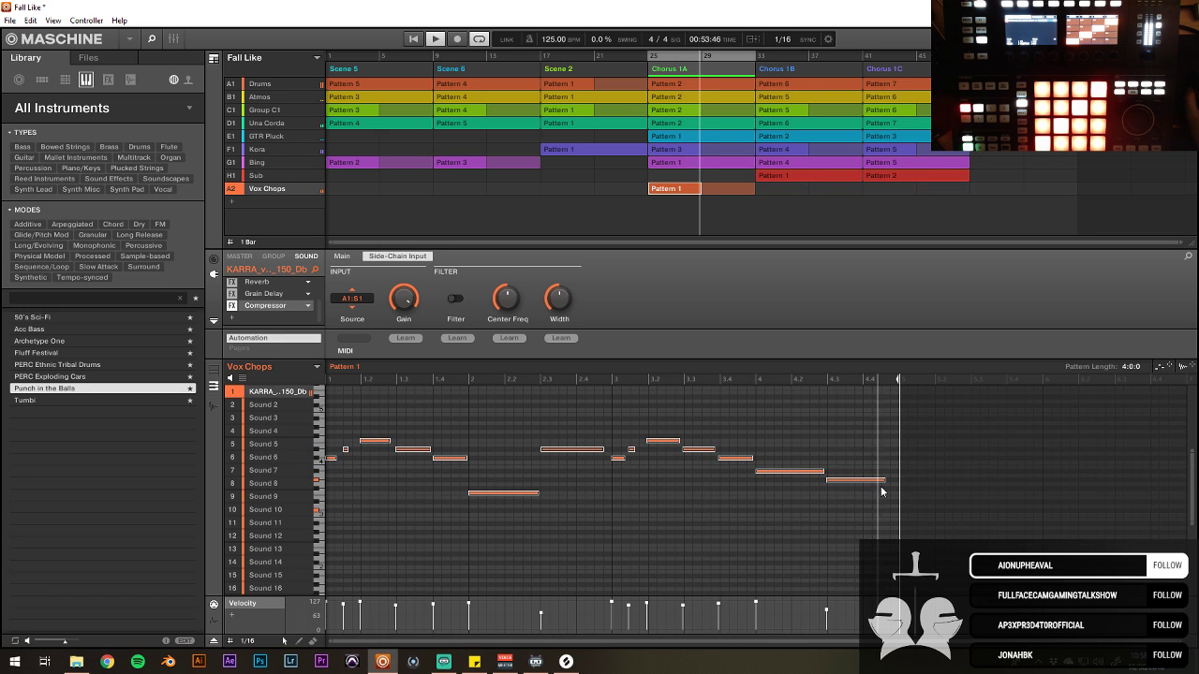
{"action": "left_click_drag", "start_coordinate": [883, 478], "coordinate": [879, 478]}
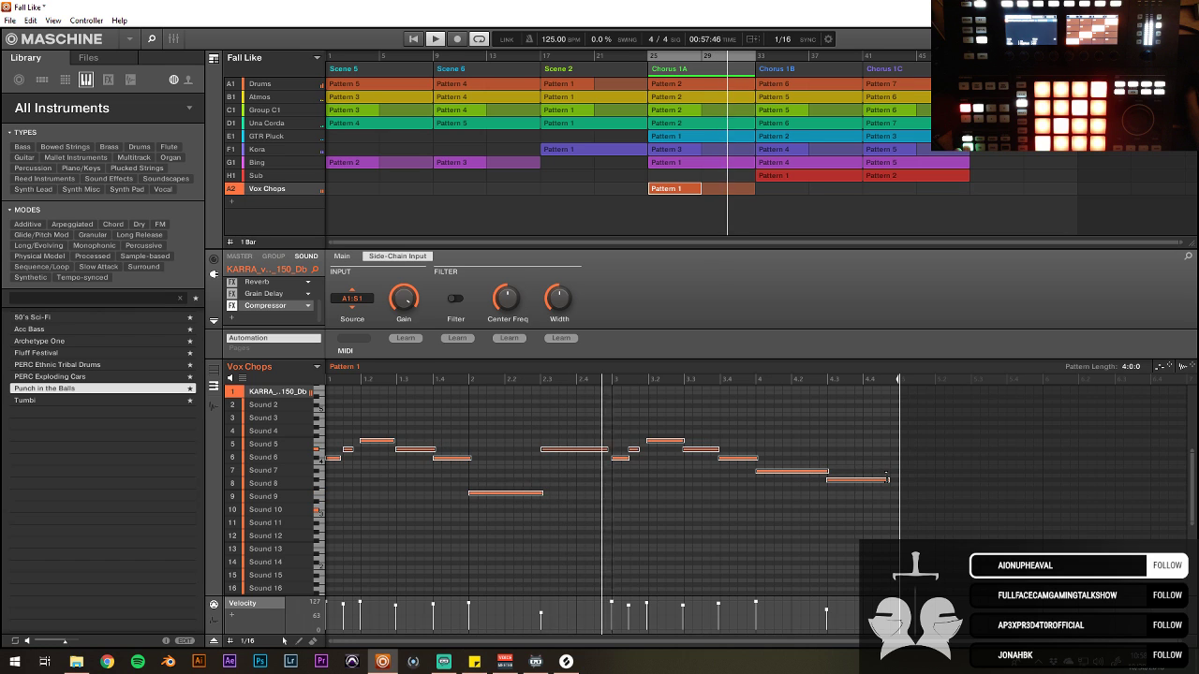
Step: Duplicate all the notes to extend the pattern to 8 bars, aligning the copy with the start of bar 5
{"action": "left_click_drag", "start_coordinate": [431, 551], "coordinate": [976, 402]}
{"action": "key", "text": "ctrl+z"}
{"action": "key", "text": "ctrl+d"}
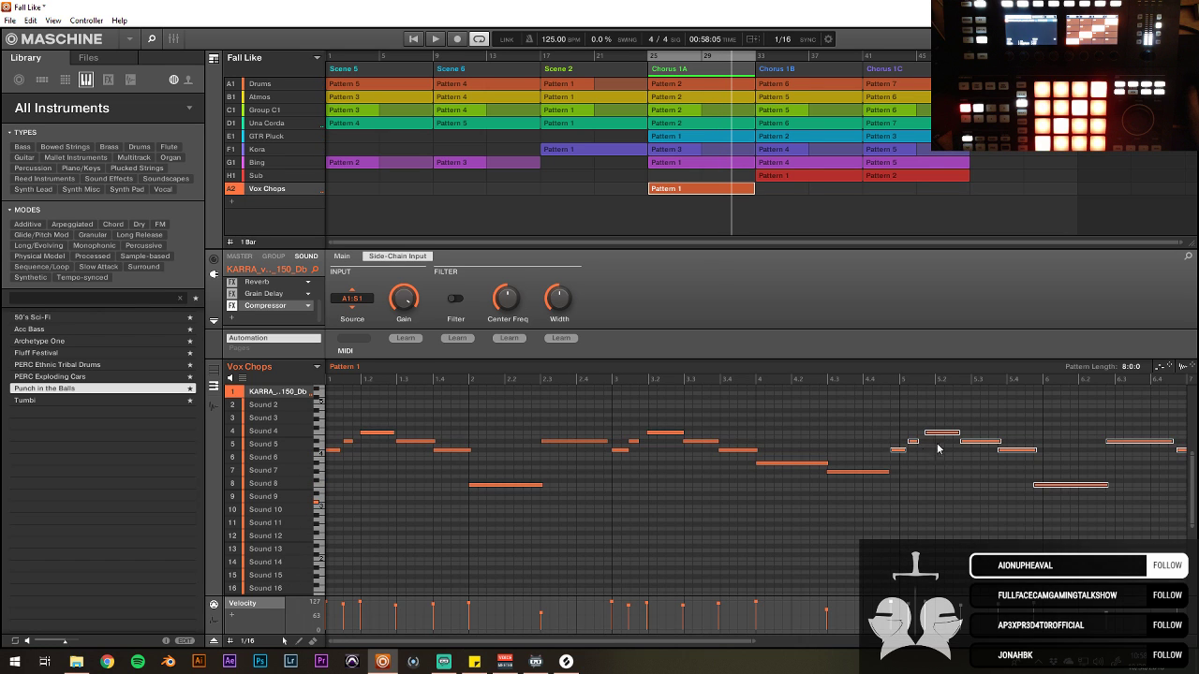
{"action": "key", "text": "space"}
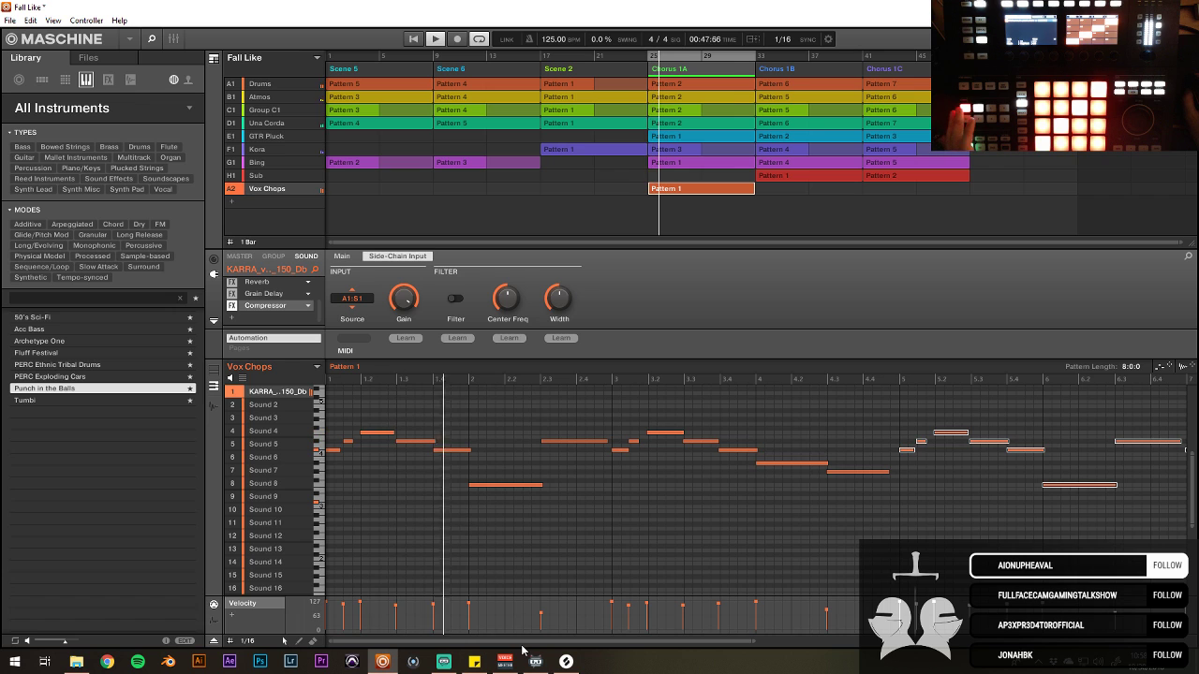
Step: Delete the low note at bar 2 and extend the preceding note up to the note at 2.3
{"action": "left_click_drag", "start_coordinate": [521, 643], "coordinate": [485, 577]}
{"action": "key", "text": "space"}
{"action": "key", "text": "space"}
{"action": "left_click_drag", "start_coordinate": [487, 485], "coordinate": [520, 456]}
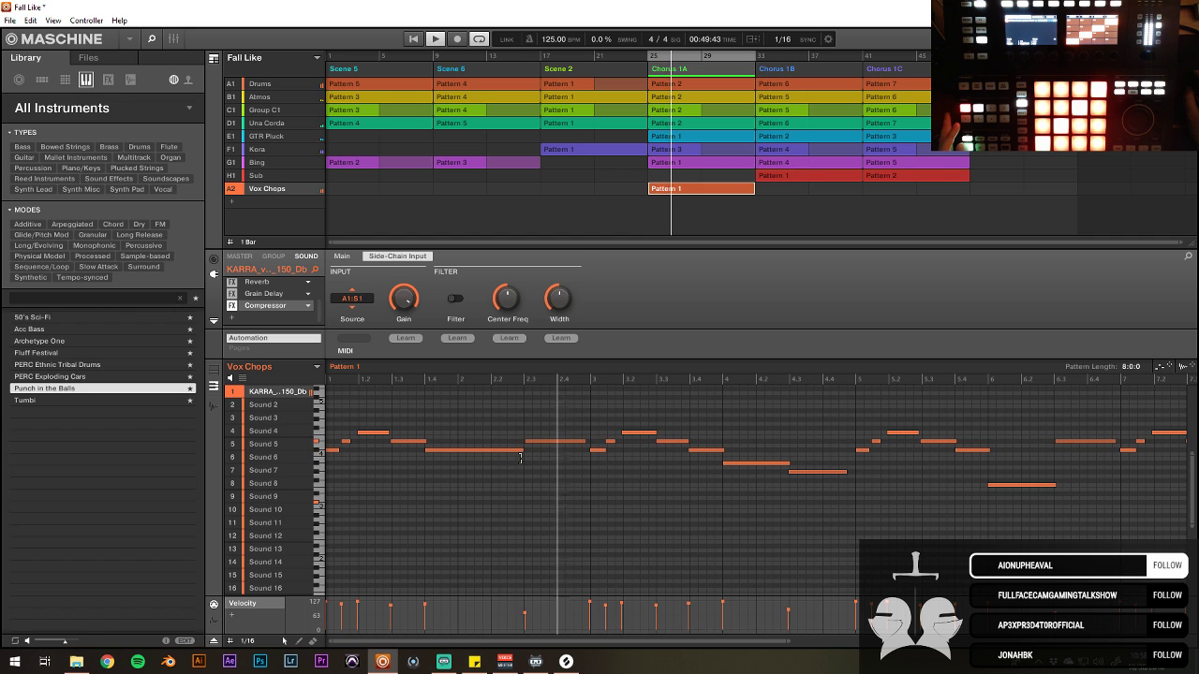
Step: Shorten the low note at bar 6 to one beat, shift the following note to 6.2 and add a note at 6.4
{"action": "left_click_drag", "start_coordinate": [722, 643], "coordinate": [722, 591]}
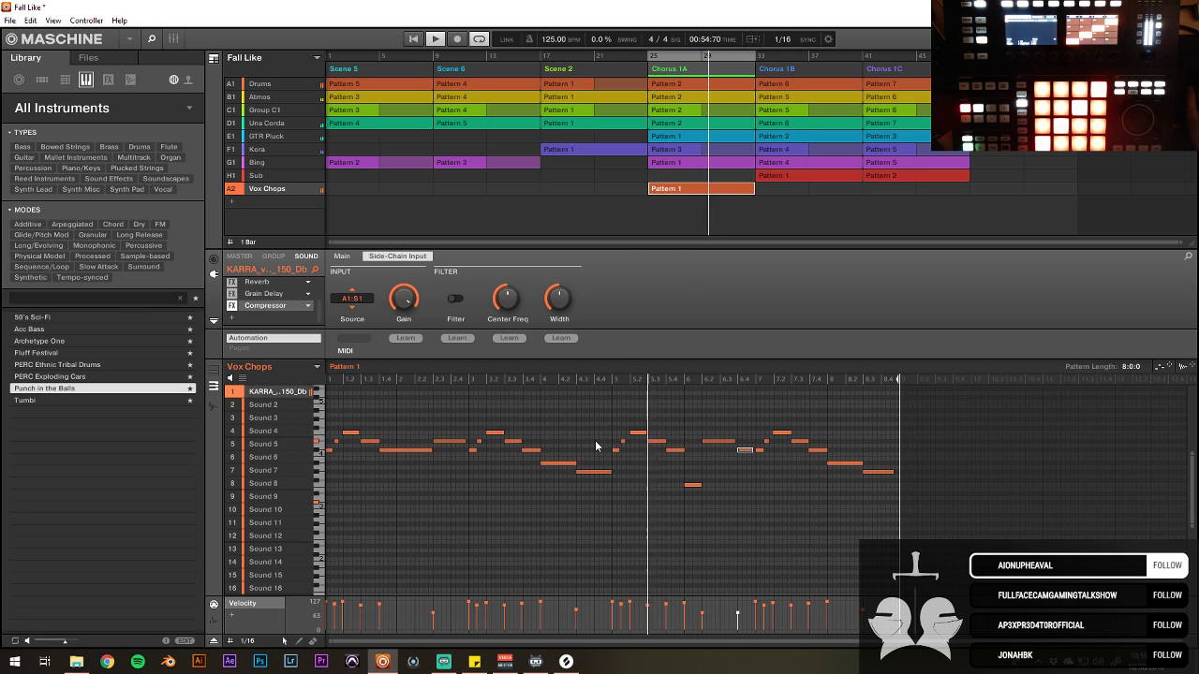
{"action": "scroll", "coordinate": [728, 639], "scroll_direction": "up", "scroll_amount": 2}
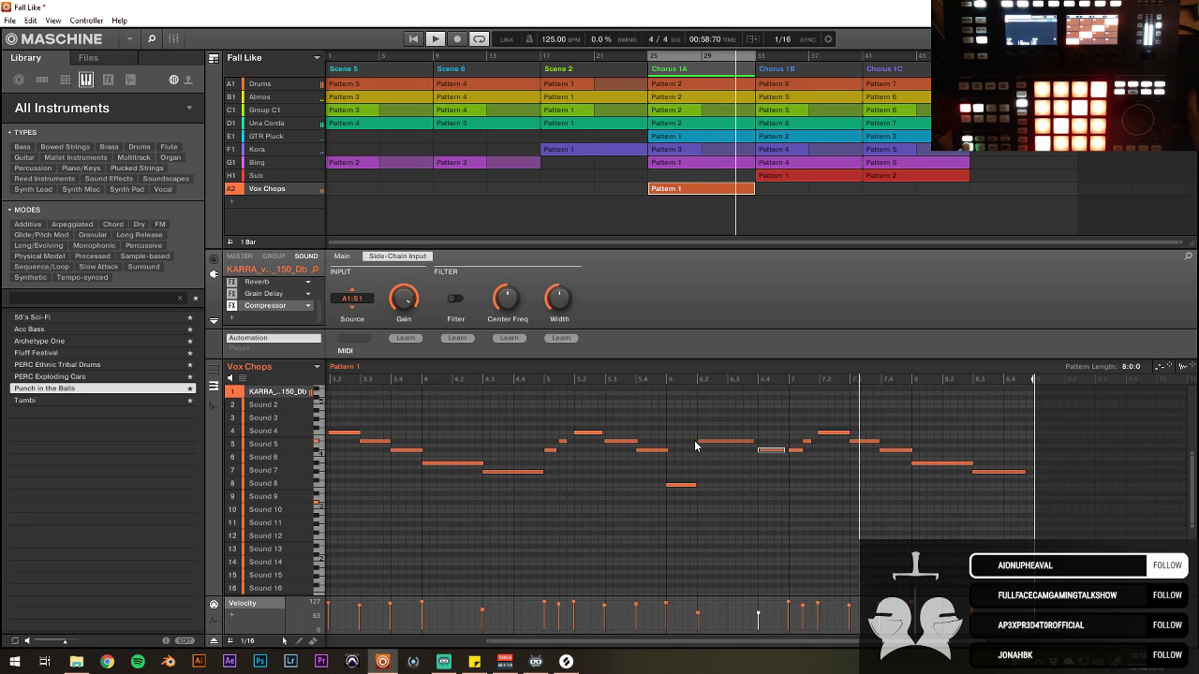
Step: Audition lower pitches for the note at 6.2, then raise the notes at 6 and 6.2 together and replay the passage
{"action": "left_click", "coordinate": [505, 380]}
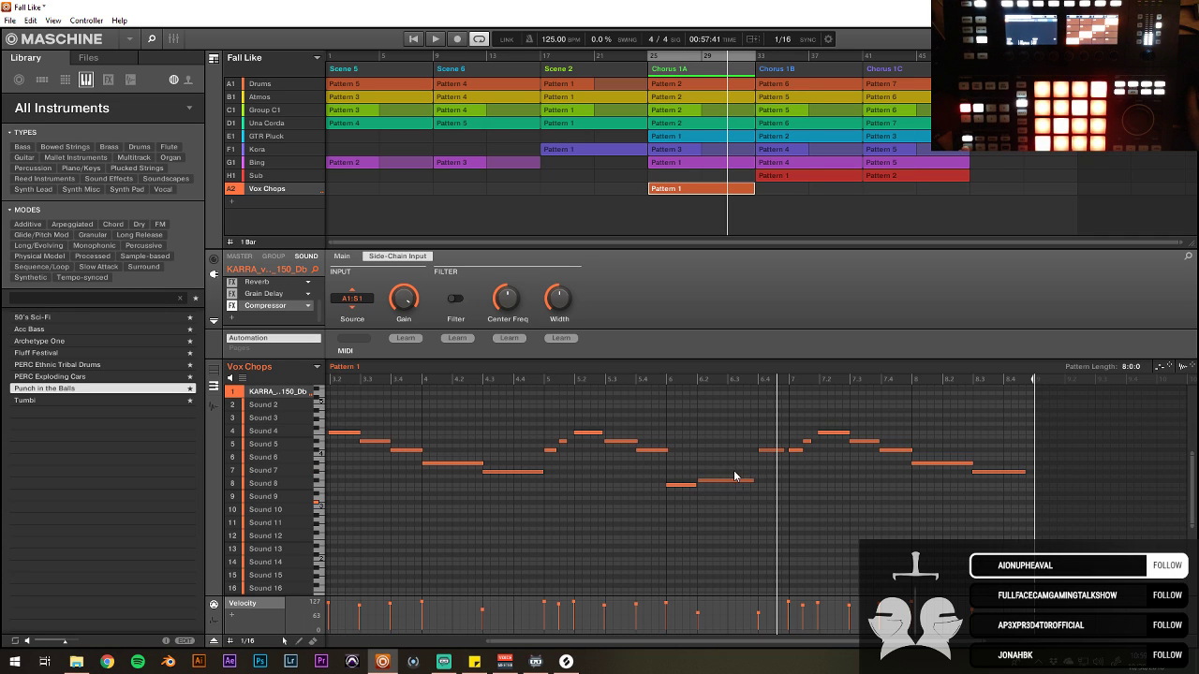
{"action": "left_click", "coordinate": [525, 378]}
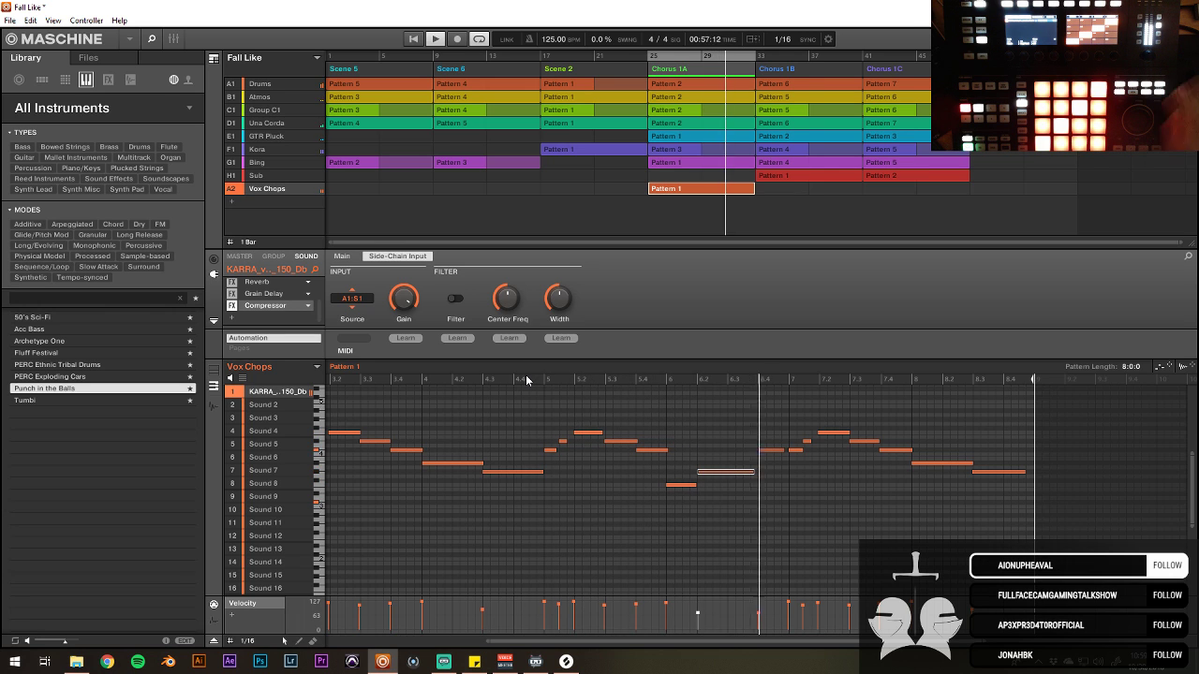
{"action": "left_click_drag", "start_coordinate": [687, 461], "coordinate": [719, 511]}
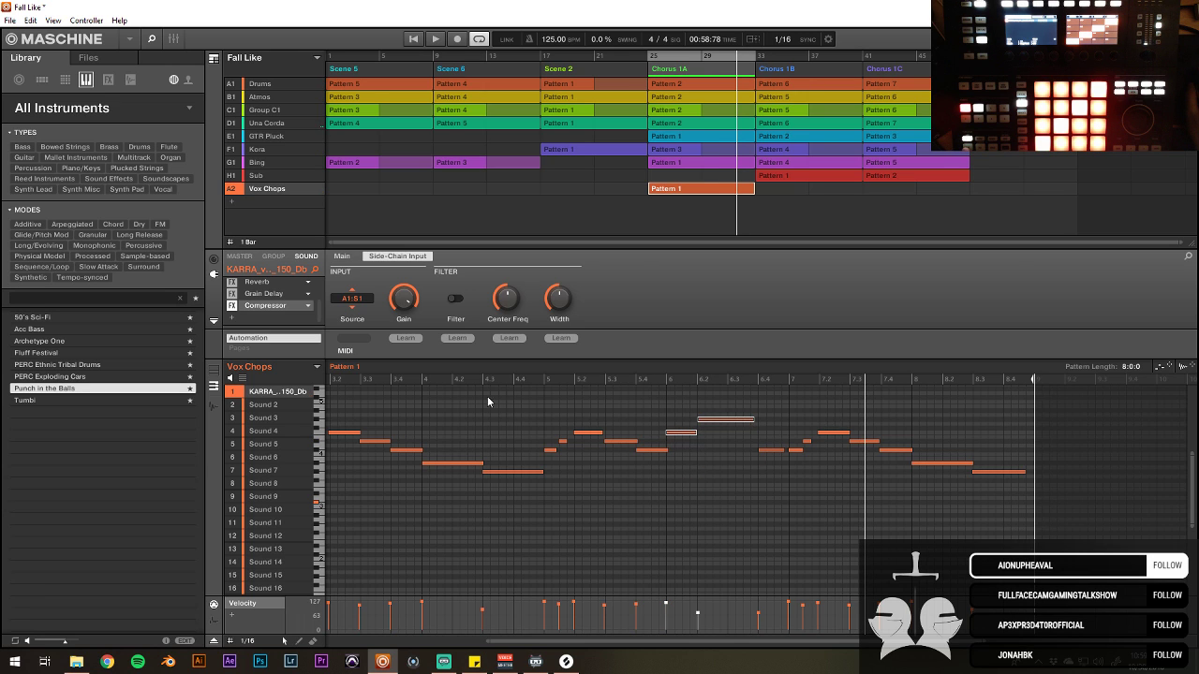
{"action": "left_click", "coordinate": [522, 378]}
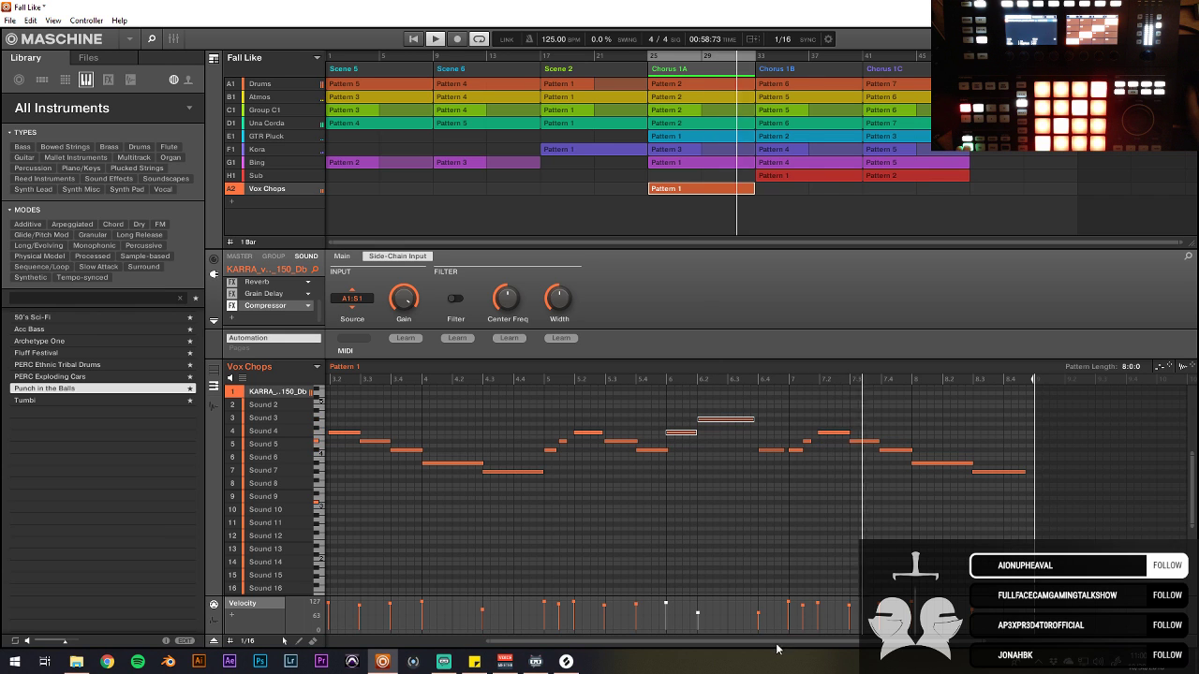
Step: Replay the full 8-bar vocal chops pattern to check the melody
{"action": "left_click_drag", "start_coordinate": [777, 648], "coordinate": [821, 596]}
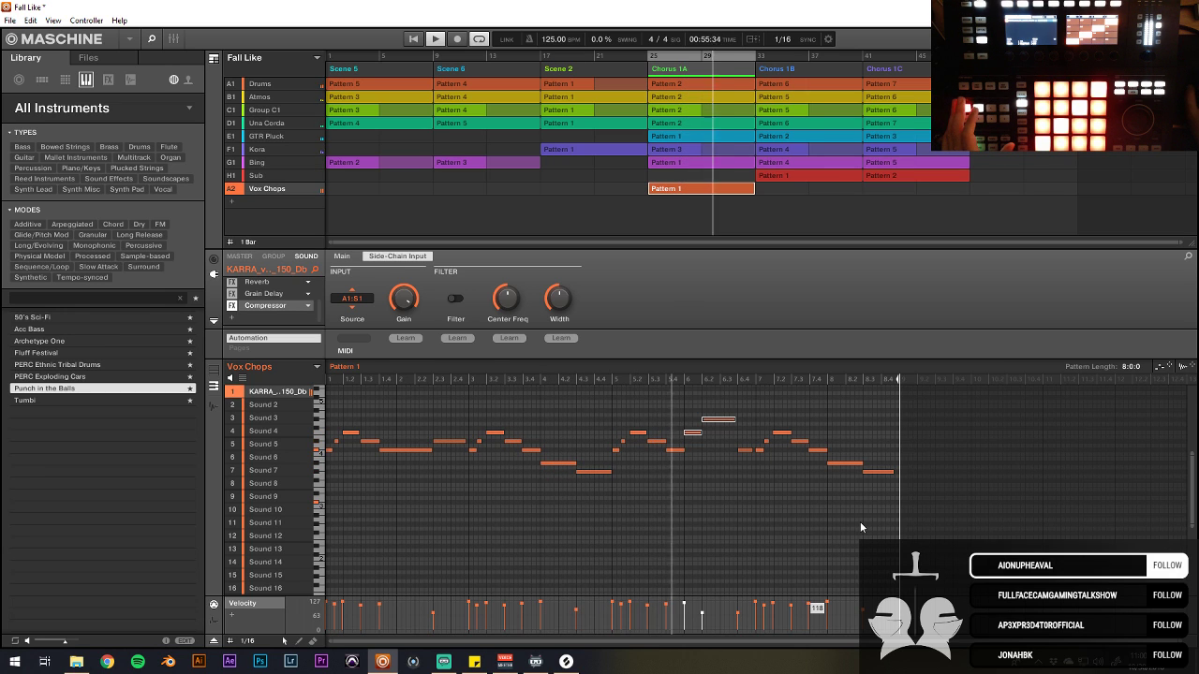
{"action": "left_click_drag", "start_coordinate": [922, 408], "coordinate": [157, 552]}
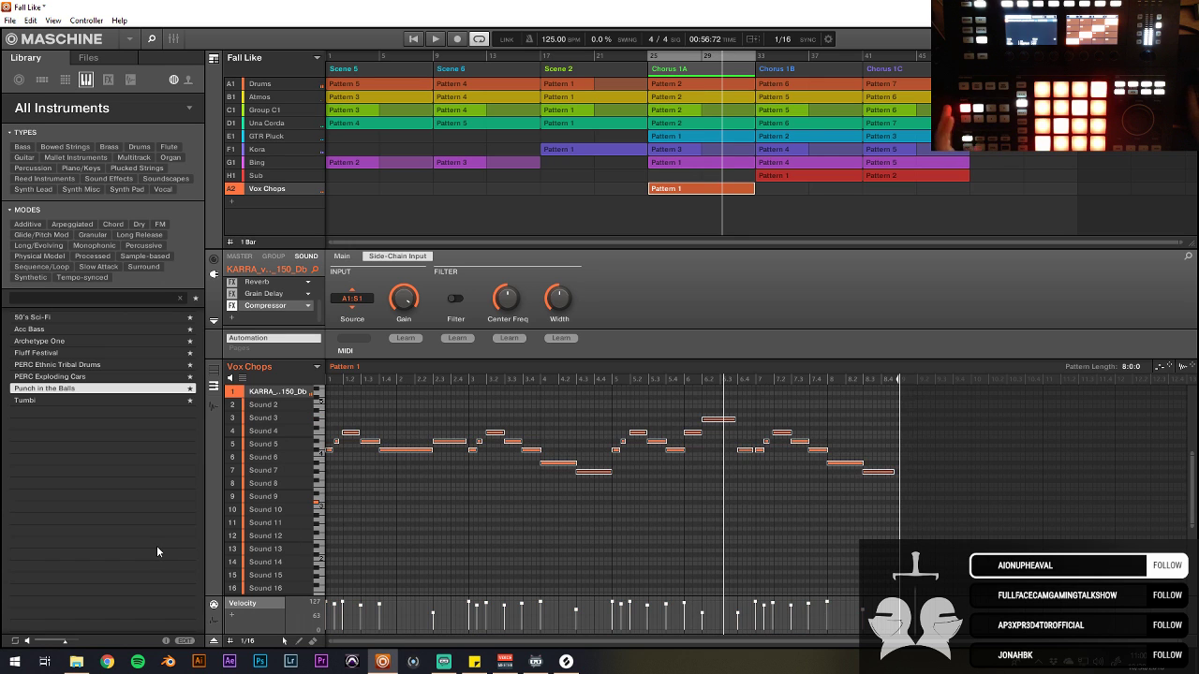
{"action": "left_click", "coordinate": [716, 513]}
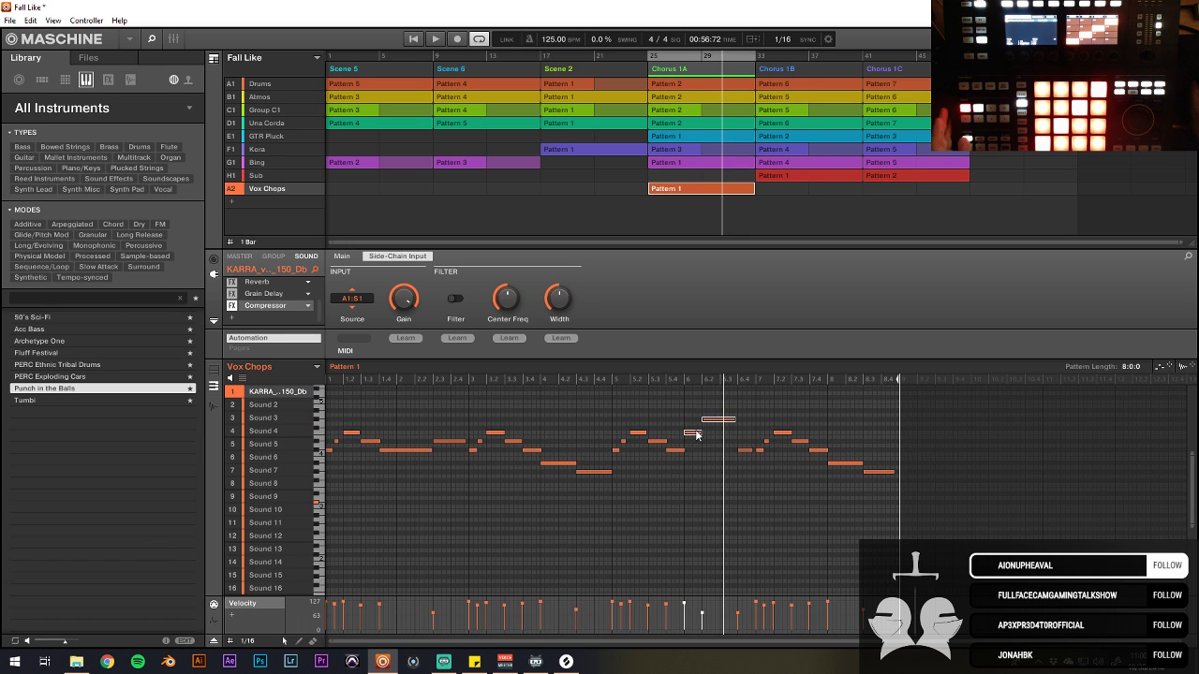
{"action": "left_click", "coordinate": [591, 380]}
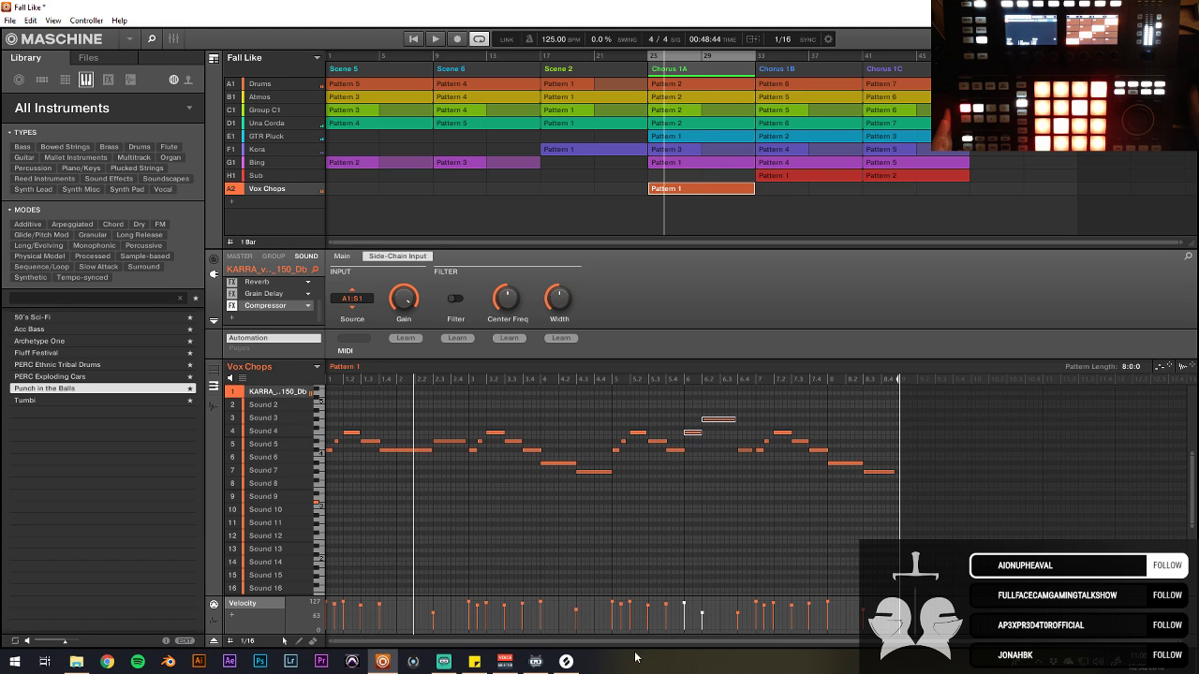
{"action": "scroll", "coordinate": [990, 420], "scroll_direction": "up", "scroll_amount": 2}
{"action": "left_click_drag", "start_coordinate": [996, 404], "coordinate": [350, 469]}
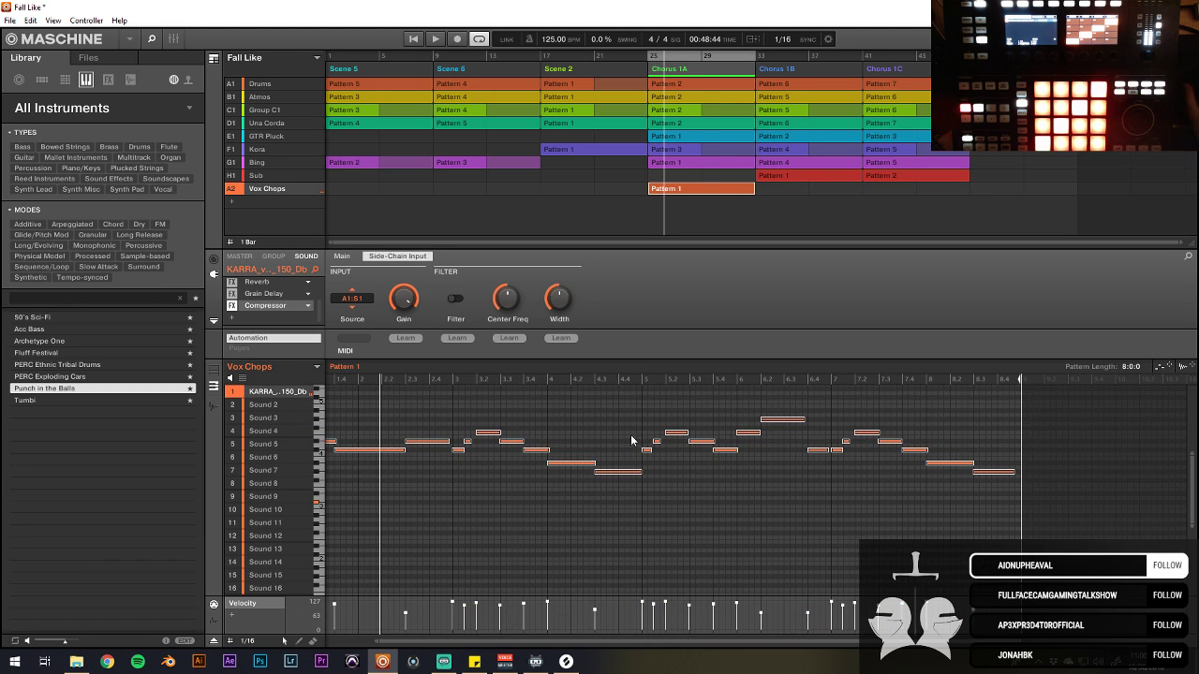
{"action": "scroll", "coordinate": [759, 468], "scroll_direction": "up", "scroll_amount": 1}
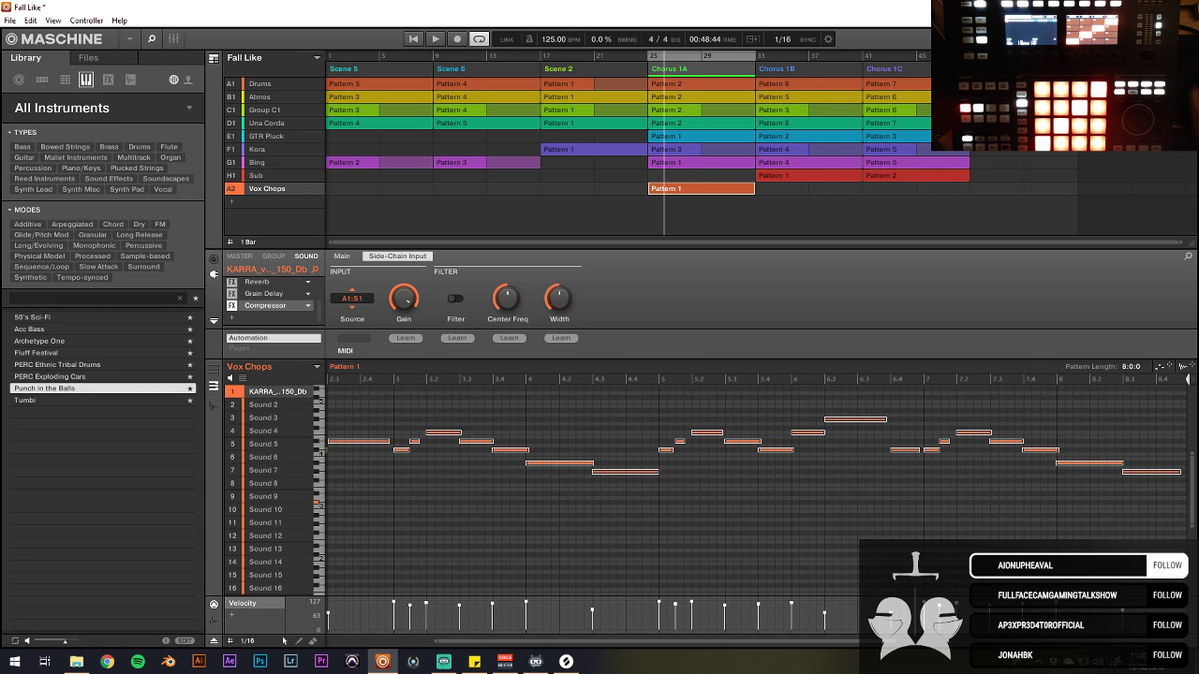
{"action": "scroll", "coordinate": [758, 505], "scroll_direction": "left", "scroll_amount": 3}
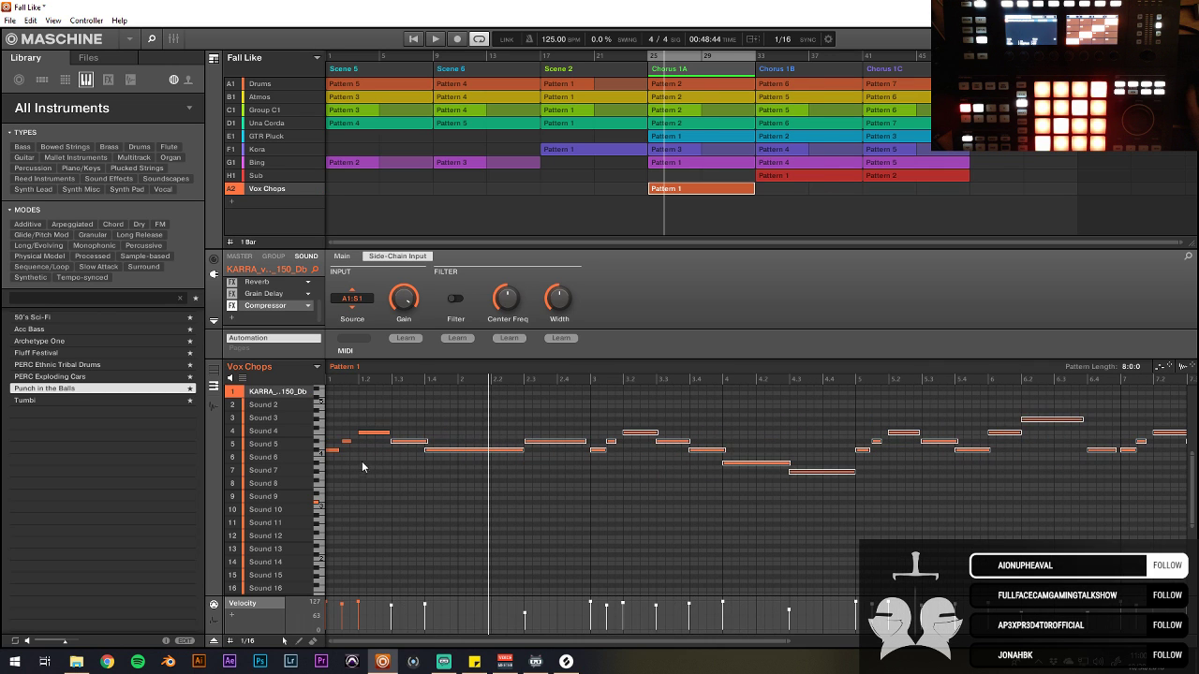
{"action": "key", "text": "Escape"}
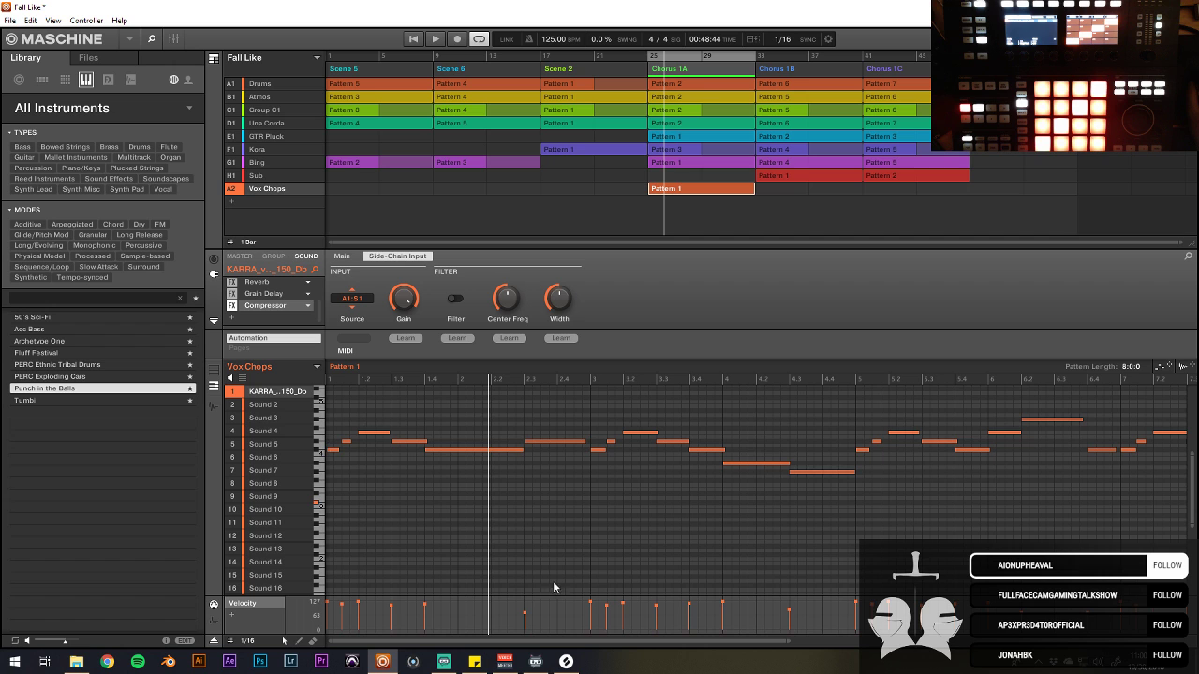
Step: Select all the notes in the vocal chops pattern, nudge them slightly earlier and replay the melody
{"action": "key", "text": "ctrl+z"}
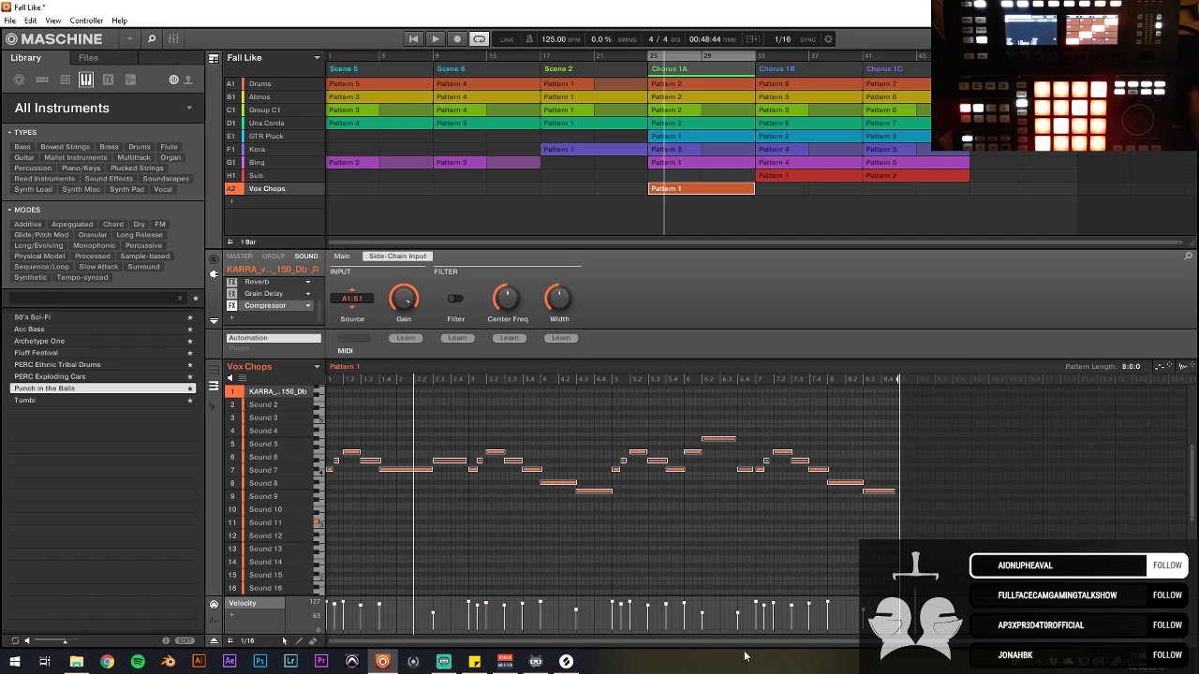
{"action": "scroll", "coordinate": [709, 475], "scroll_direction": "up", "scroll_amount": 3}
{"action": "left_click_drag", "start_coordinate": [666, 442], "coordinate": [663, 442]}
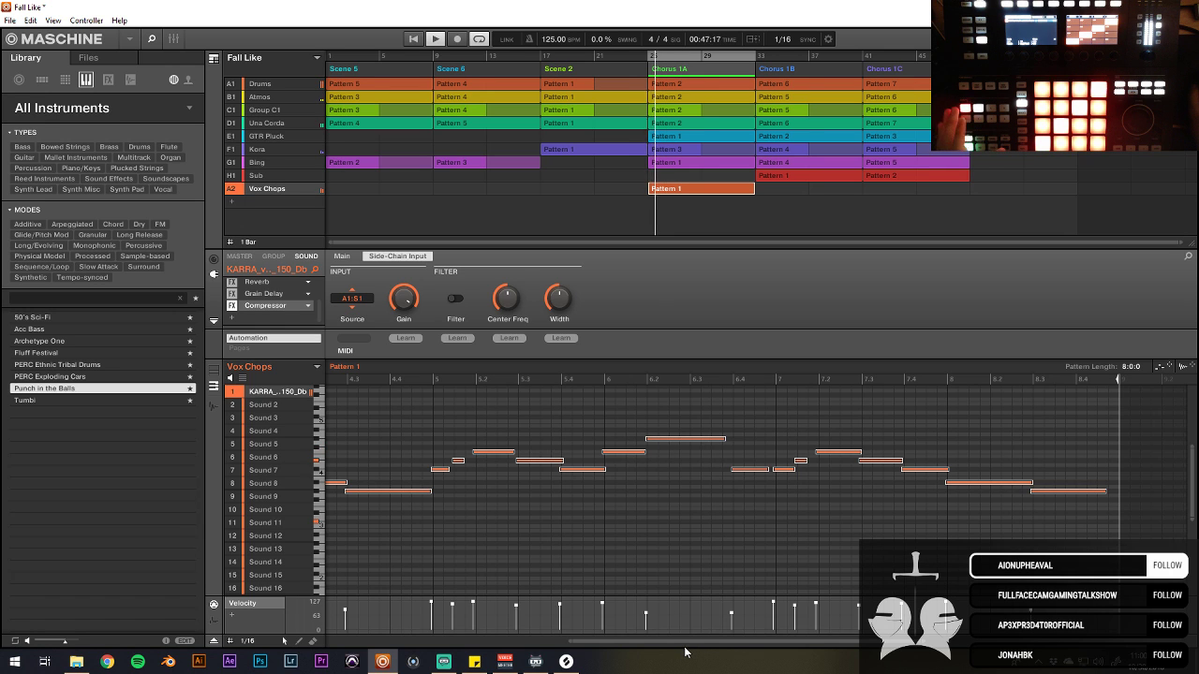
{"action": "scroll", "coordinate": [683, 648], "scroll_direction": "down", "scroll_amount": 3}
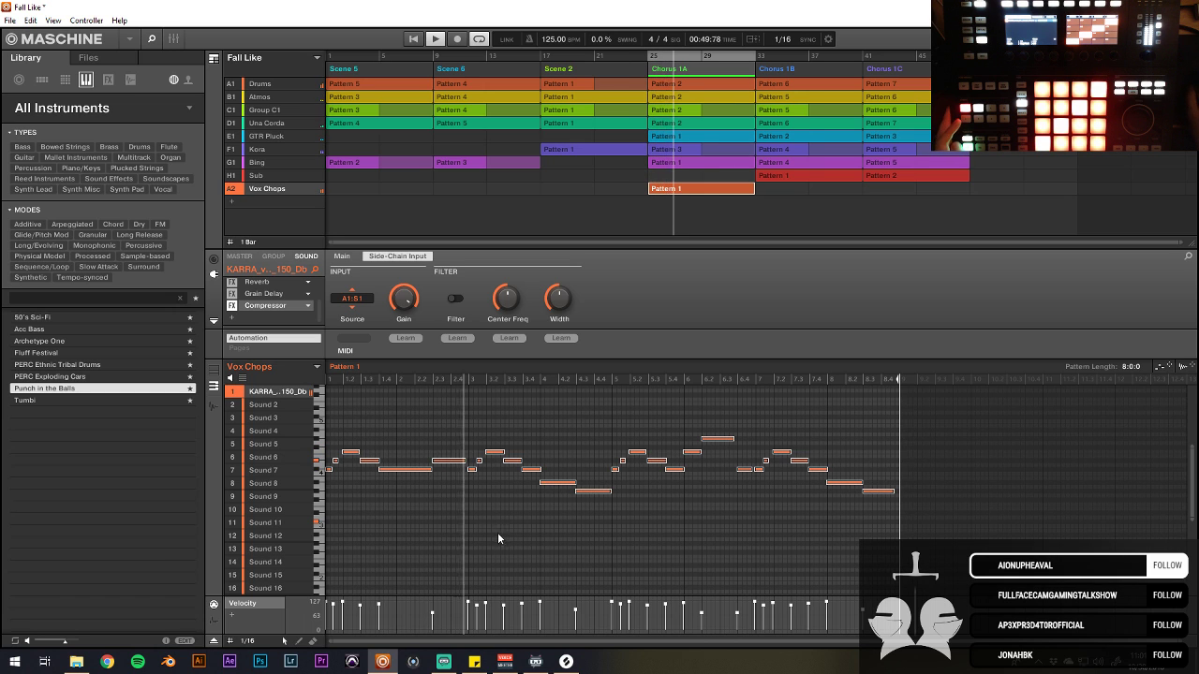
Step: Place the Vox Chops pattern in the Chorus 1B section and turn it into a separate duplicate pattern
{"action": "left_click", "coordinate": [787, 183]}
{"action": "mouse_move", "coordinate": [829, 205]}
{"action": "left_click", "coordinate": [895, 207]}
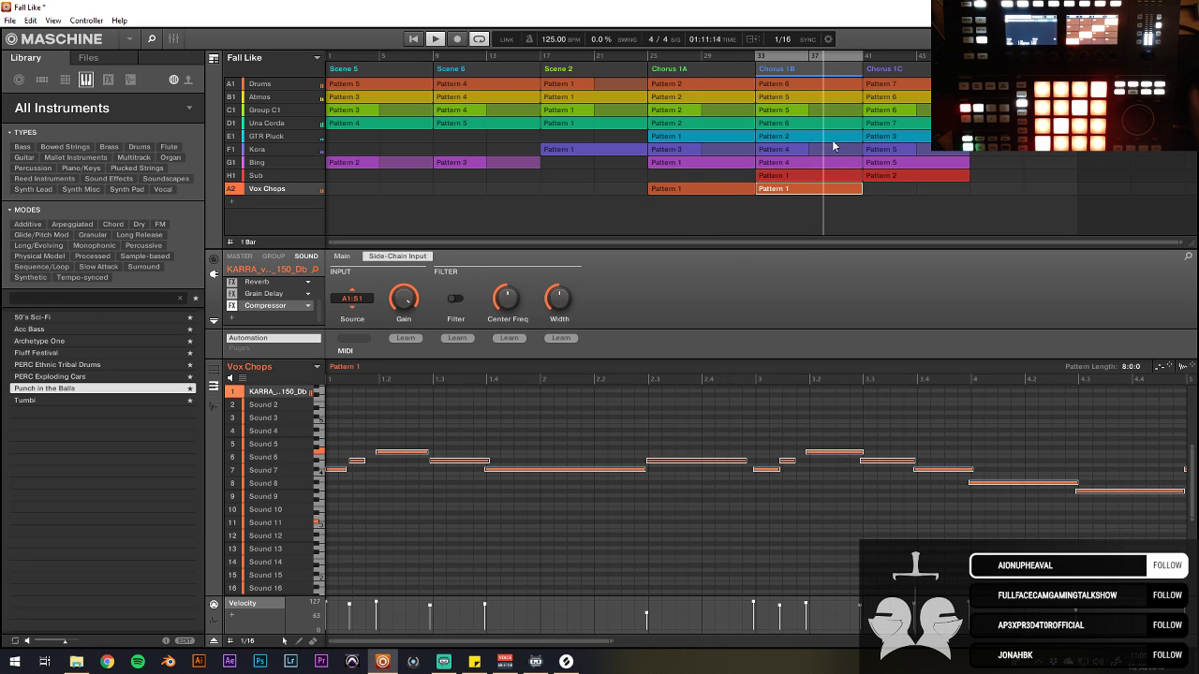
{"action": "right_click", "coordinate": [811, 189]}
{"action": "left_click", "coordinate": [848, 160]}
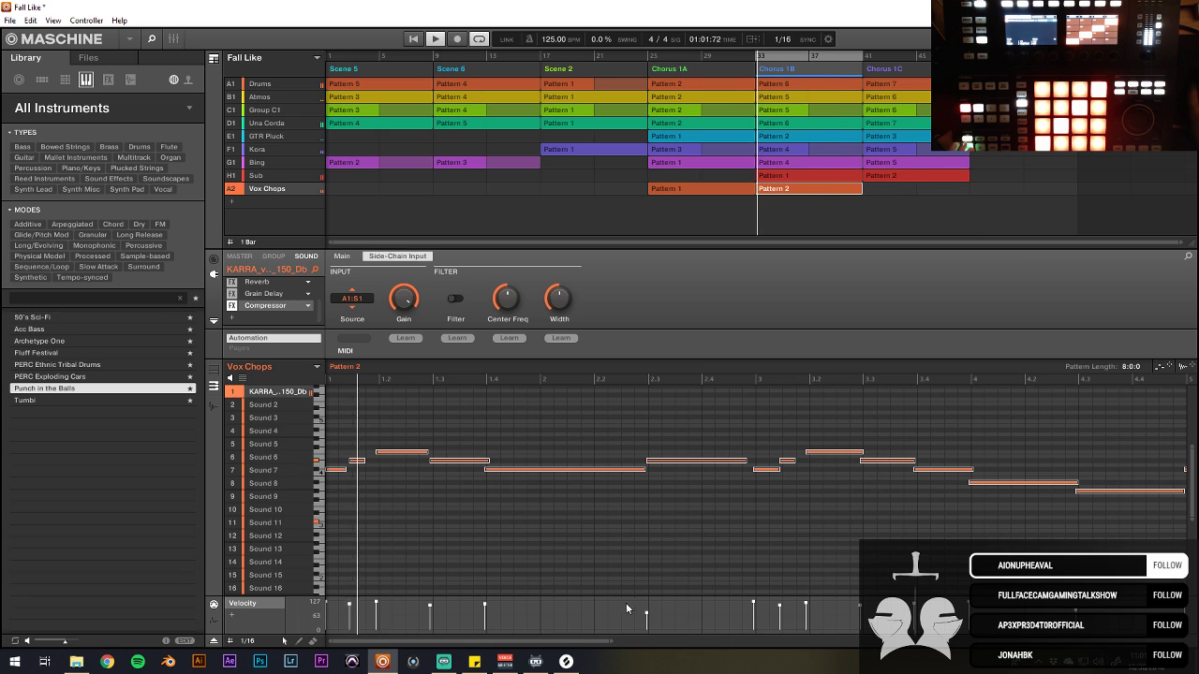
Step: Replace the notes from 1.3 with a copy of the opening three-note phrase and delete everything from 2.3 up to 7.3
{"action": "left_click_drag", "start_coordinate": [421, 427], "coordinate": [400, 471]}
{"action": "key", "text": "Delete"}
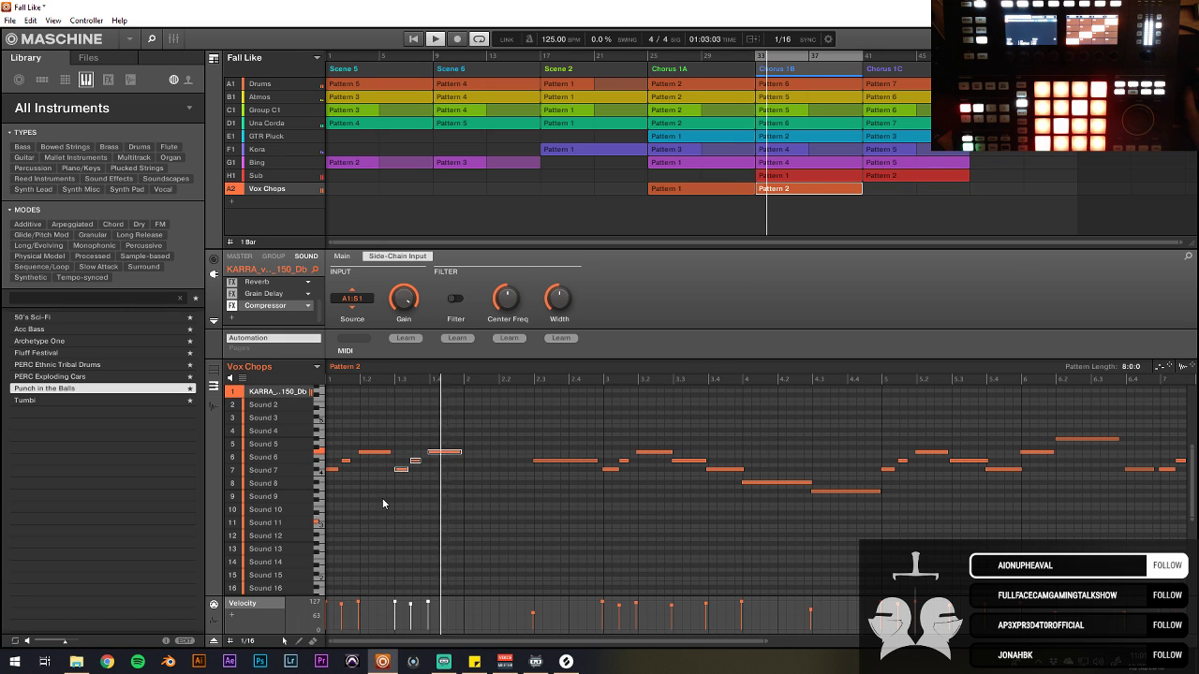
{"action": "left_click_drag", "start_coordinate": [554, 419], "coordinate": [1184, 590]}
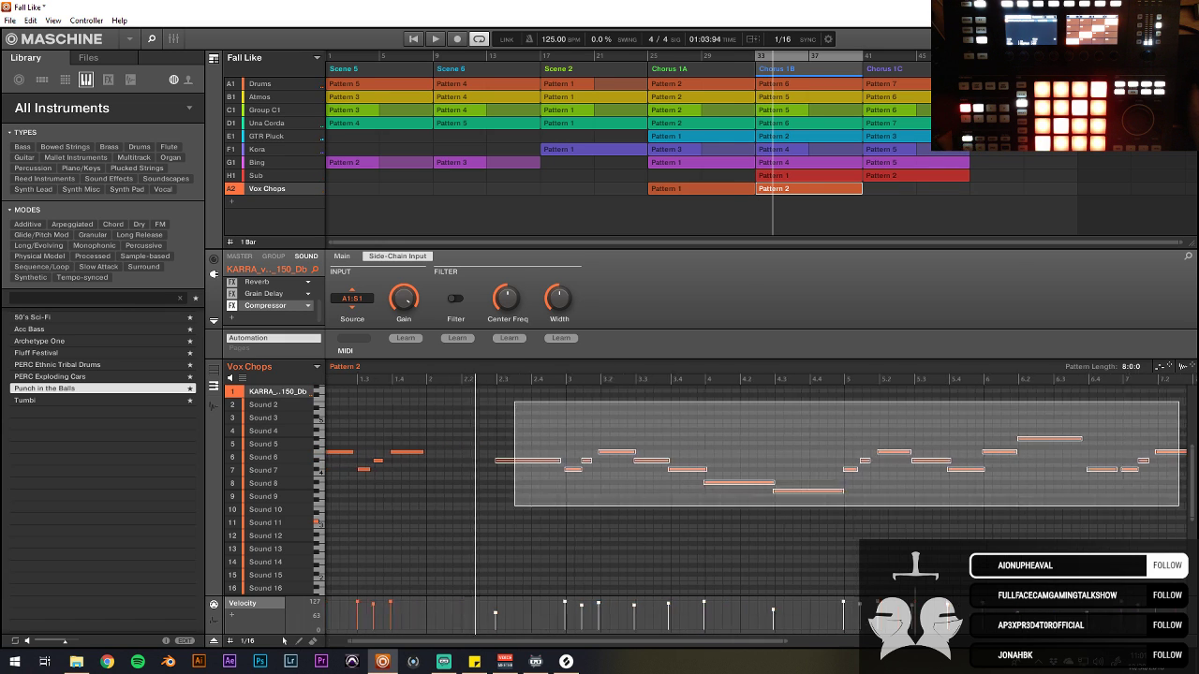
{"action": "key", "text": "Delete"}
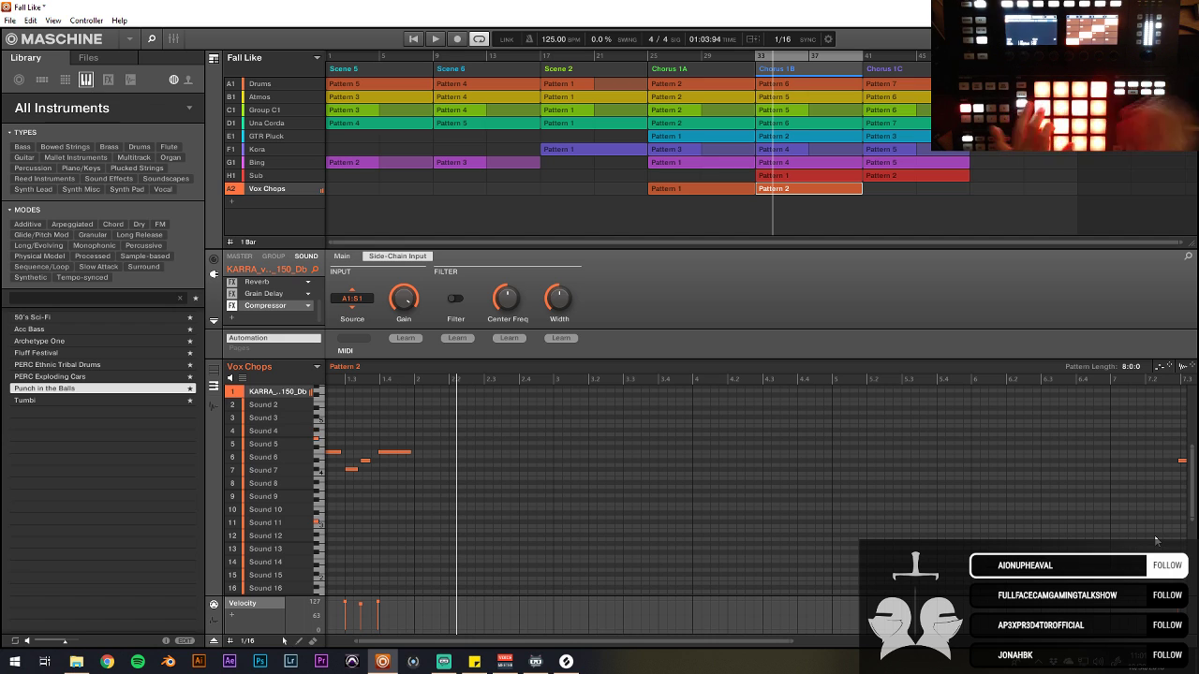
{"action": "key", "text": "space"}
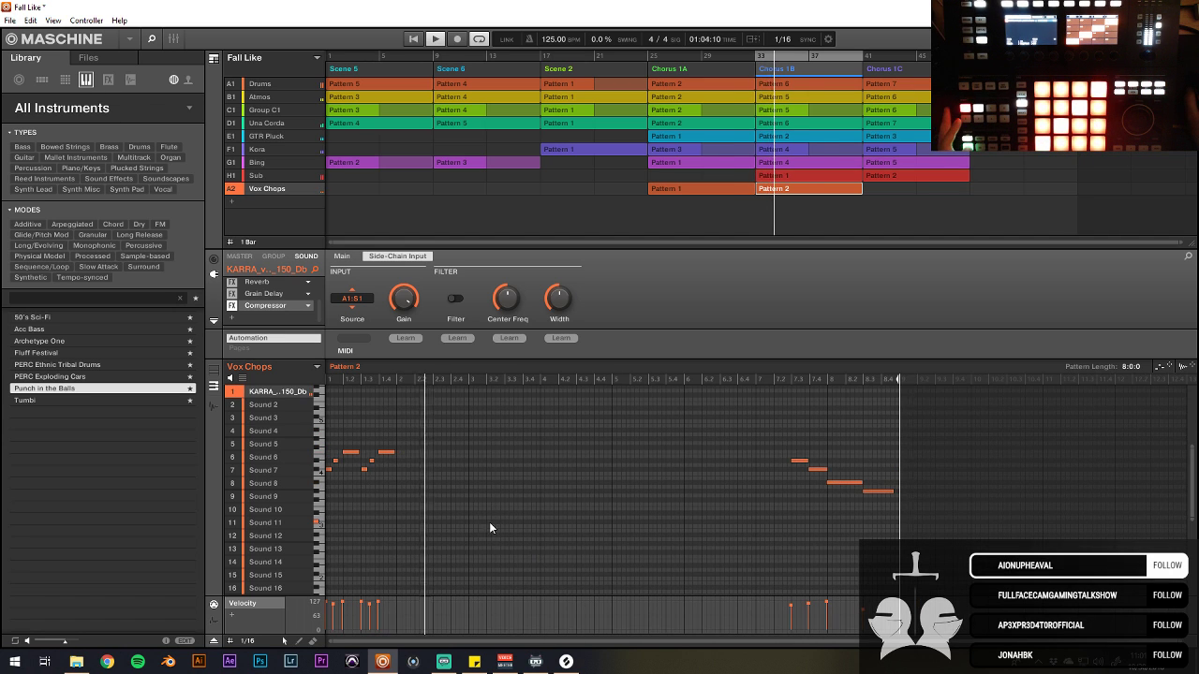
Step: Repeat the opening phrase at bar 3 with three descending notes from 3.3, lower those three notes and replay the passage
{"action": "left_click_drag", "start_coordinate": [439, 426], "coordinate": [509, 453]}
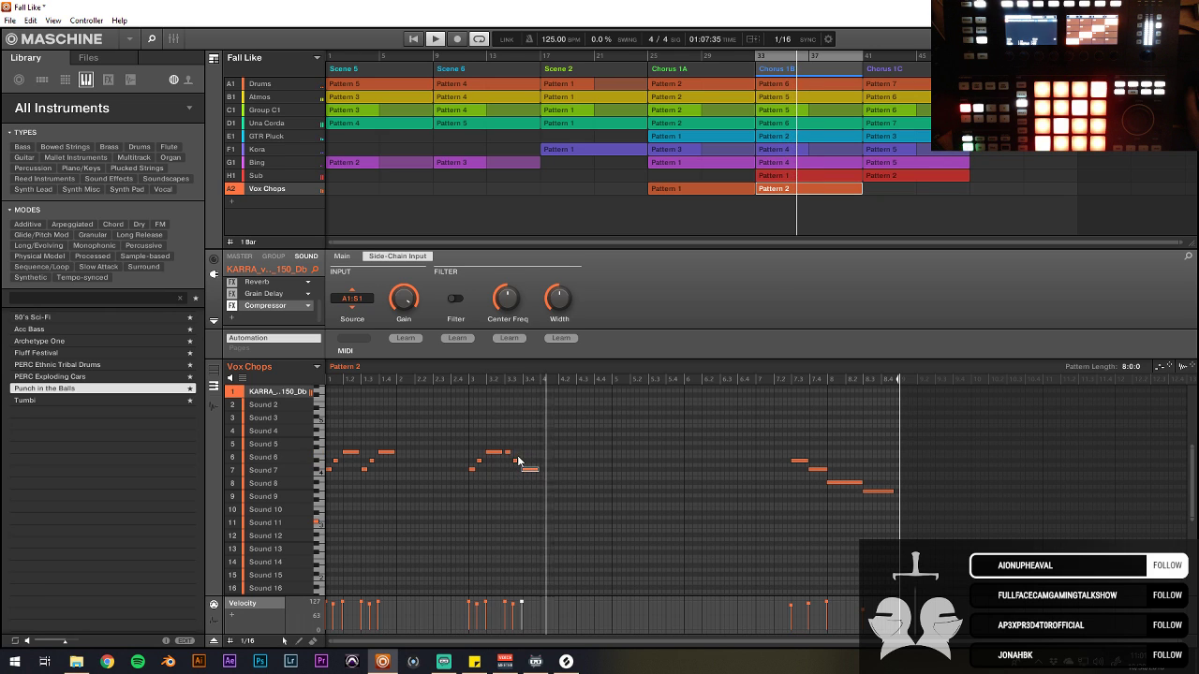
{"action": "left_click_drag", "start_coordinate": [522, 490], "coordinate": [513, 467]}
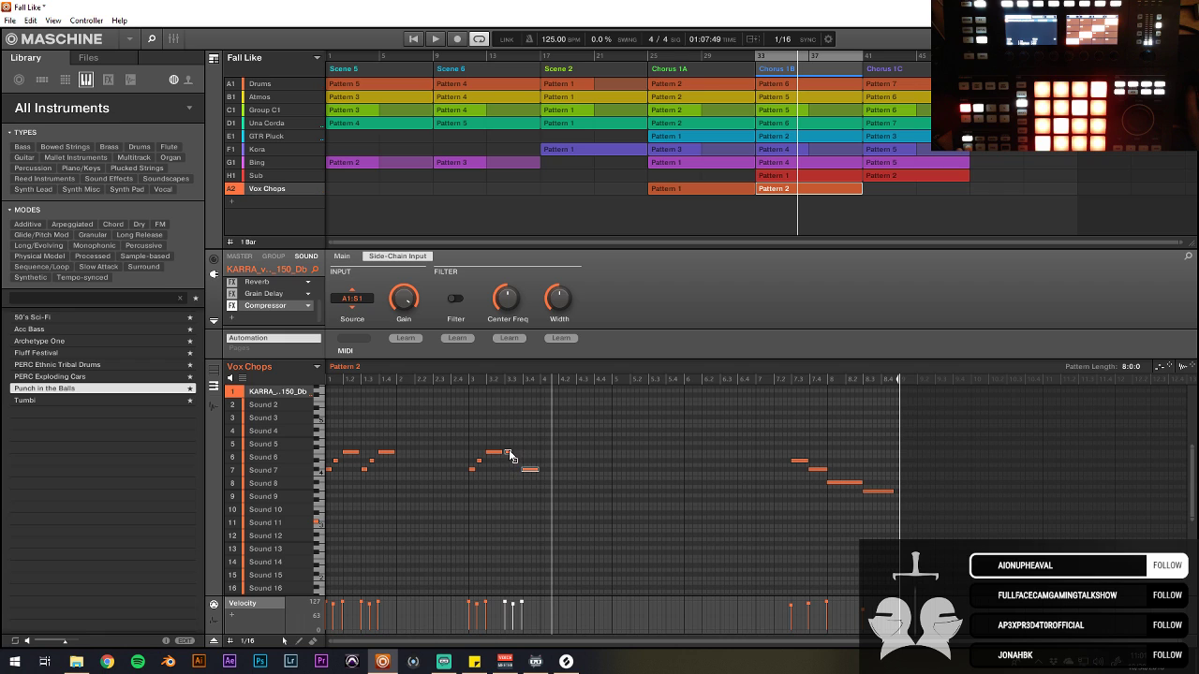
{"action": "left_click", "coordinate": [453, 378]}
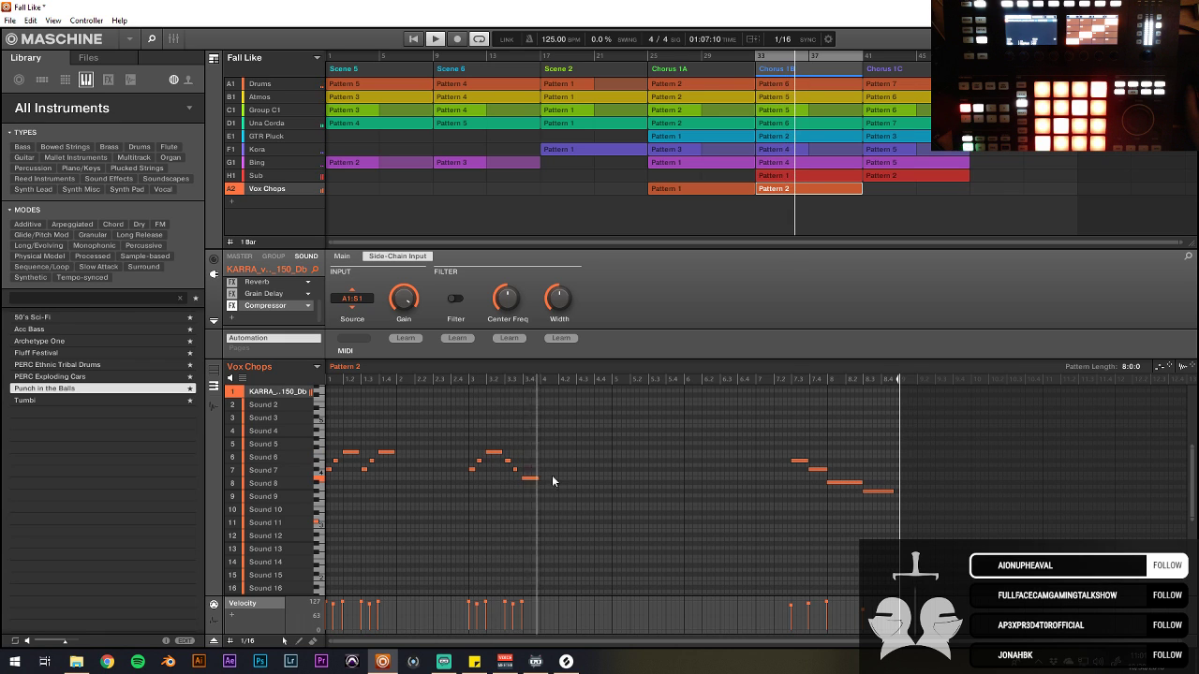
{"action": "left_click", "coordinate": [459, 378]}
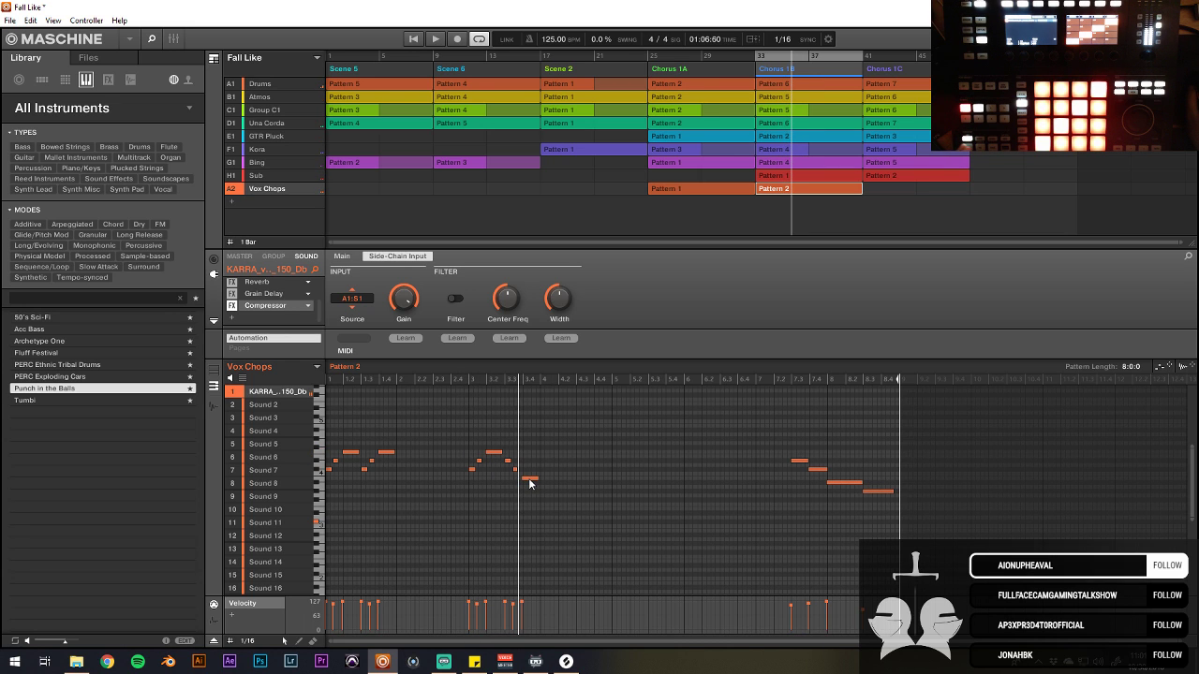
Step: Raise the note at 3.4 and add a one-beat note of the same pitch at bar 4
{"action": "left_click_drag", "start_coordinate": [530, 466], "coordinate": [530, 460]}
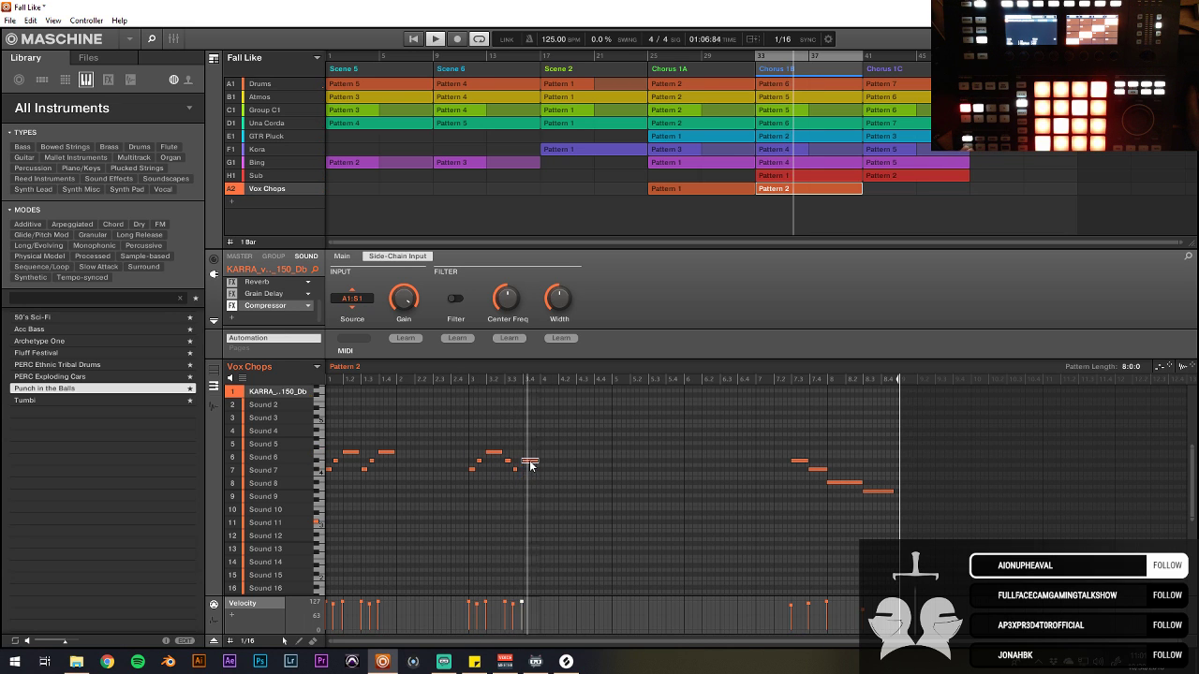
{"action": "left_click", "coordinate": [437, 379]}
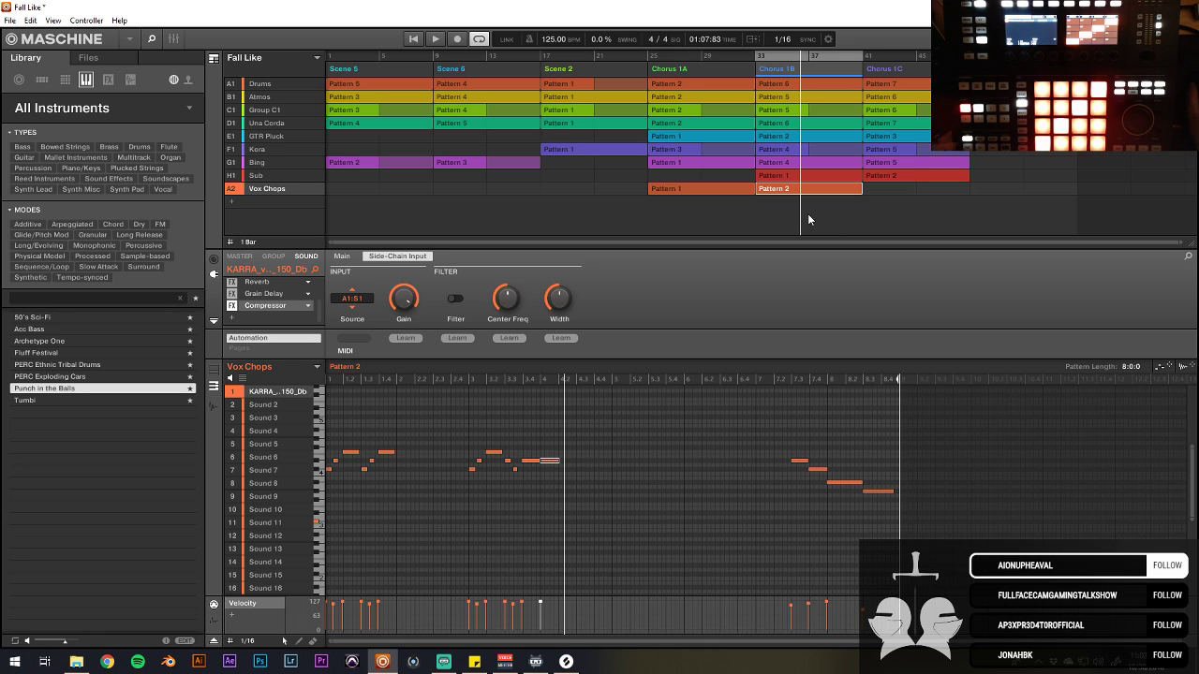
Step: Extend the note at 1.4 half a beat past the start of bar 2 and replay the pattern from the beginning
{"action": "key", "text": "space"}
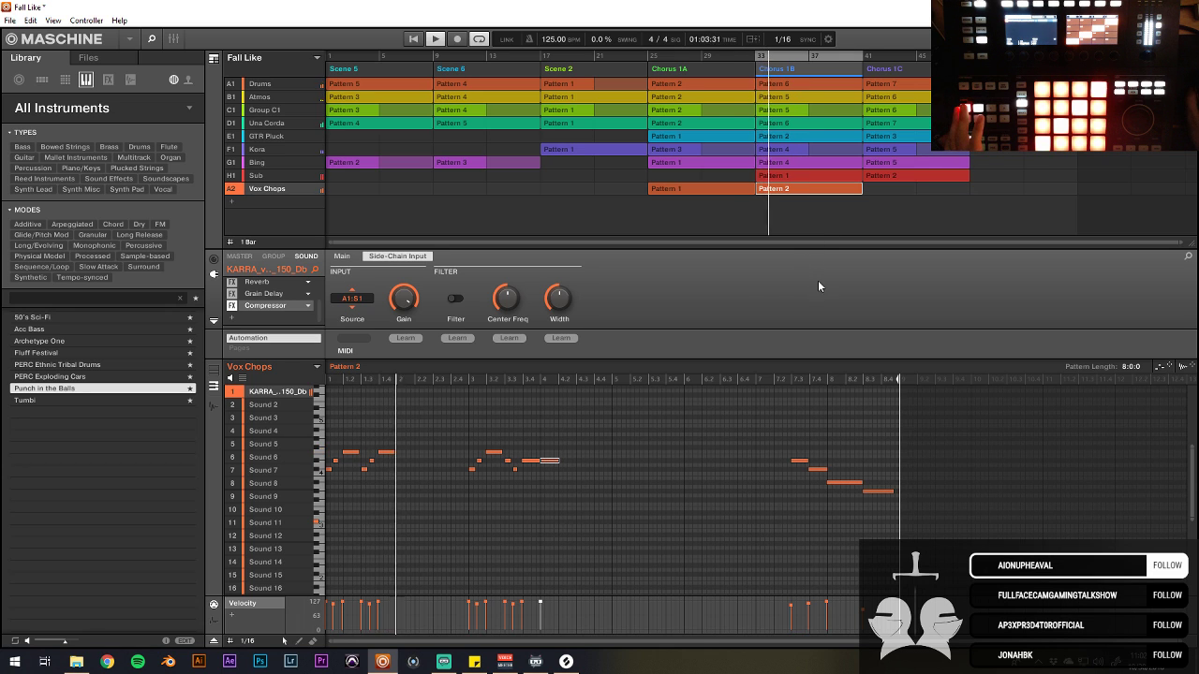
{"action": "left_click", "coordinate": [397, 452]}
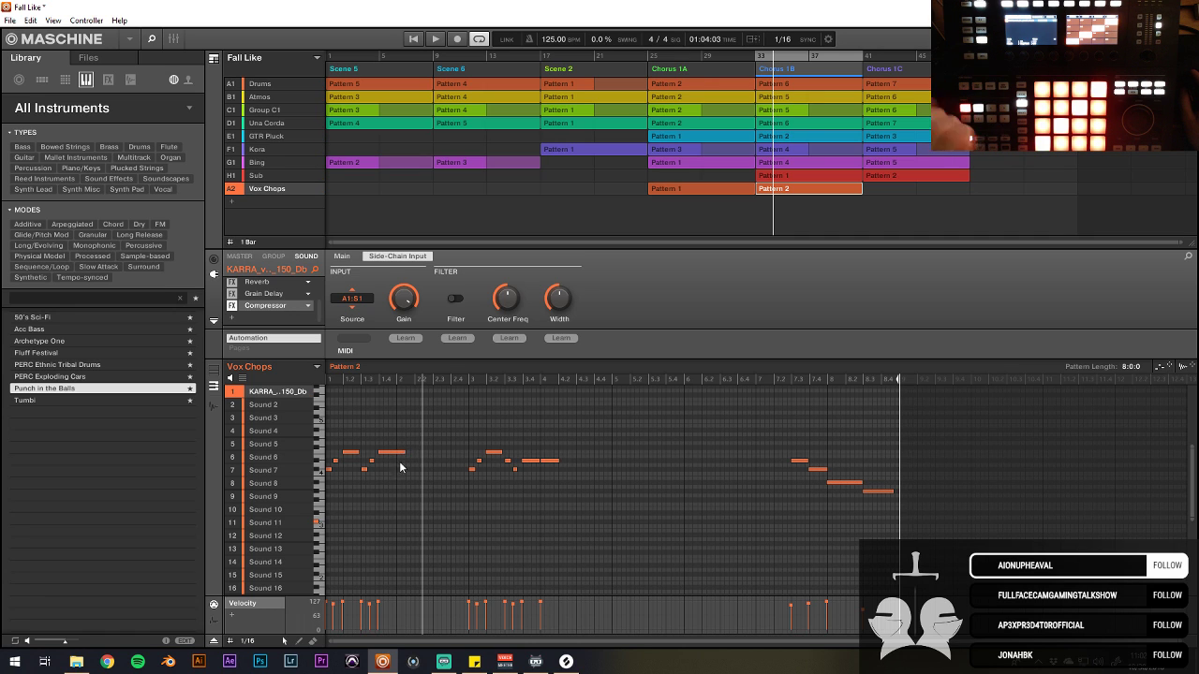
{"action": "left_click", "coordinate": [329, 379]}
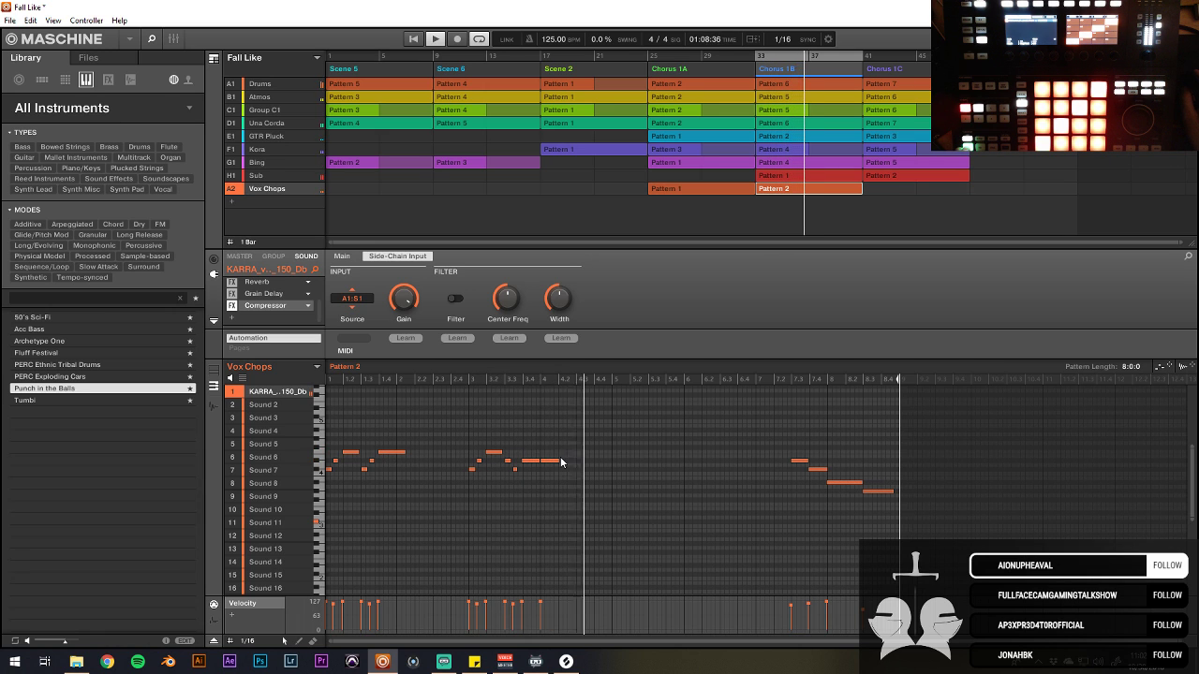
Step: Repeat the bar 1 phrase at bar 5 and shape a rising lead-in with one-beat notes at 7, 7.2 and 7.3
{"action": "left_click_drag", "start_coordinate": [455, 401], "coordinate": [618, 472]}
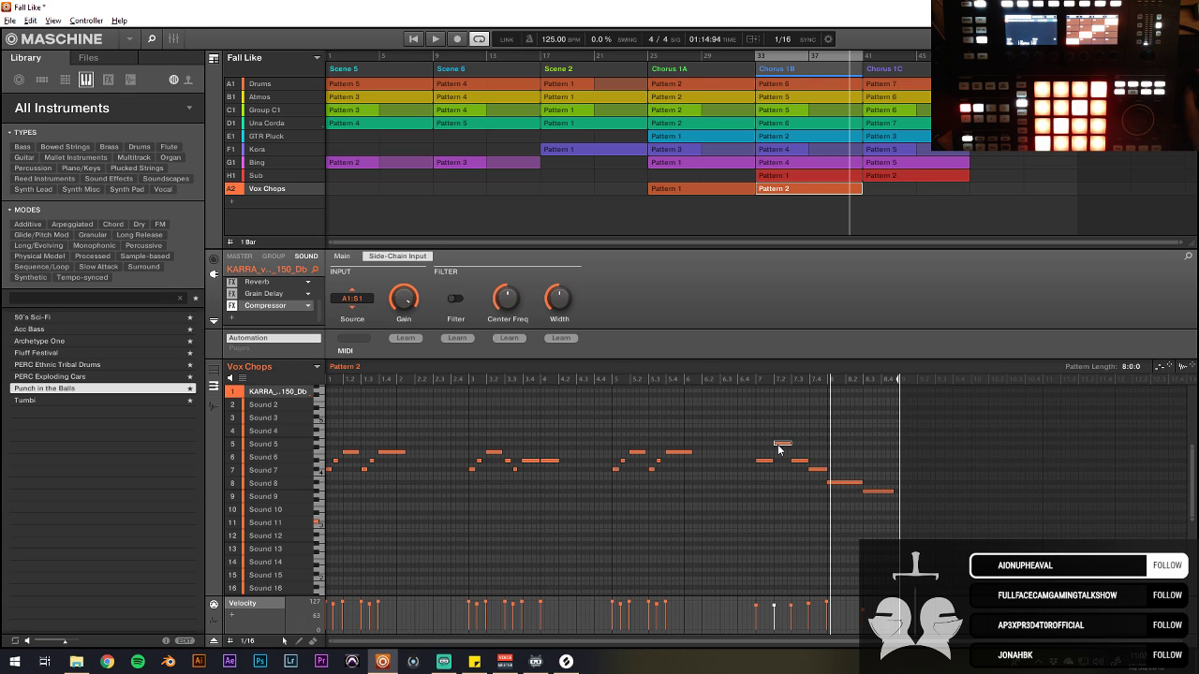
{"action": "left_click", "coordinate": [736, 378]}
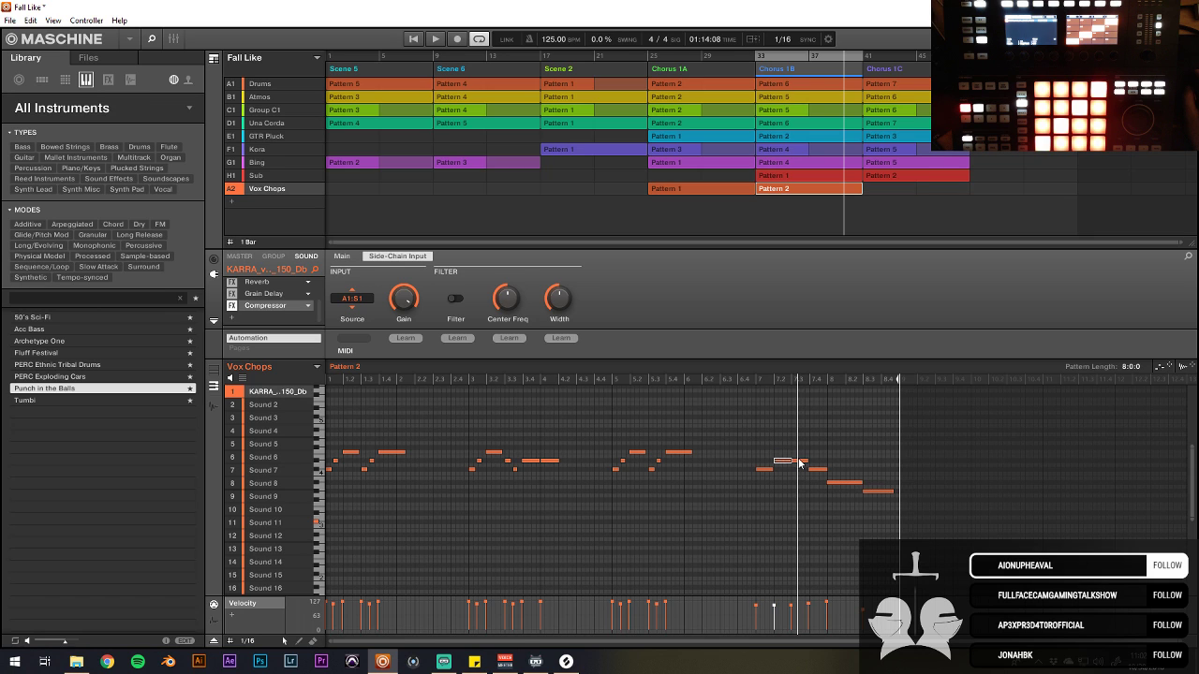
{"action": "left_click", "coordinate": [645, 376]}
{"action": "left_click", "coordinate": [614, 375]}
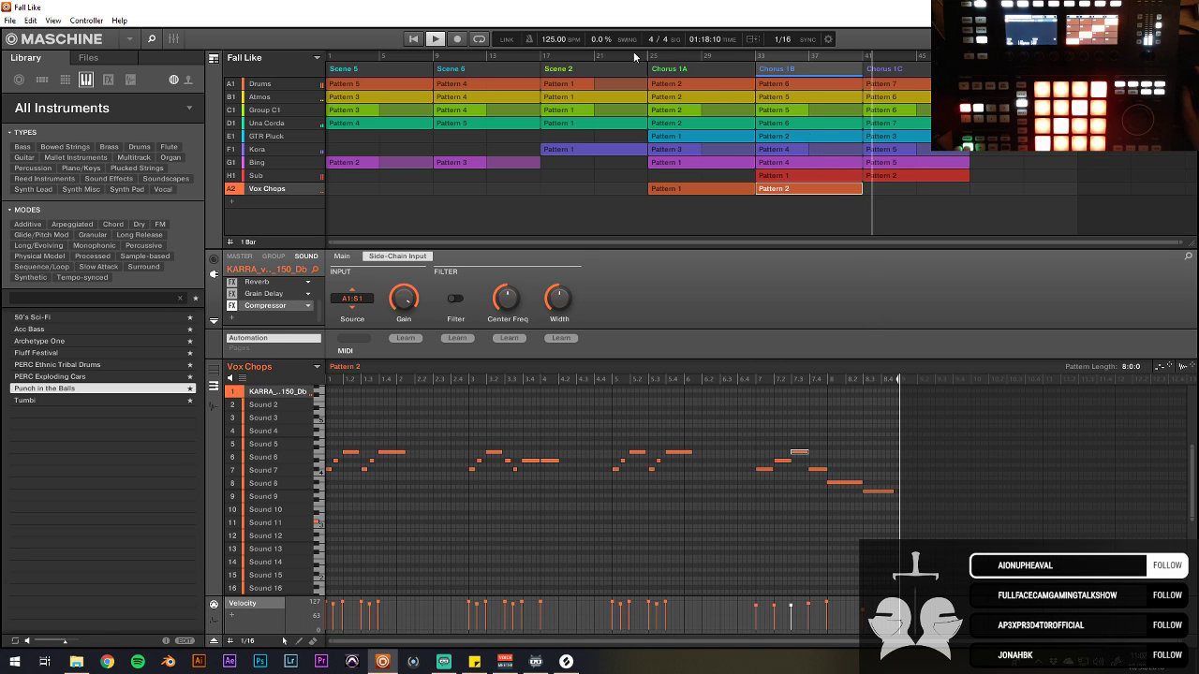
Step: Play the song from Scene 2 into the choruses to check how the vocal chops fit the arrangement
{"action": "left_click", "coordinate": [592, 53]}
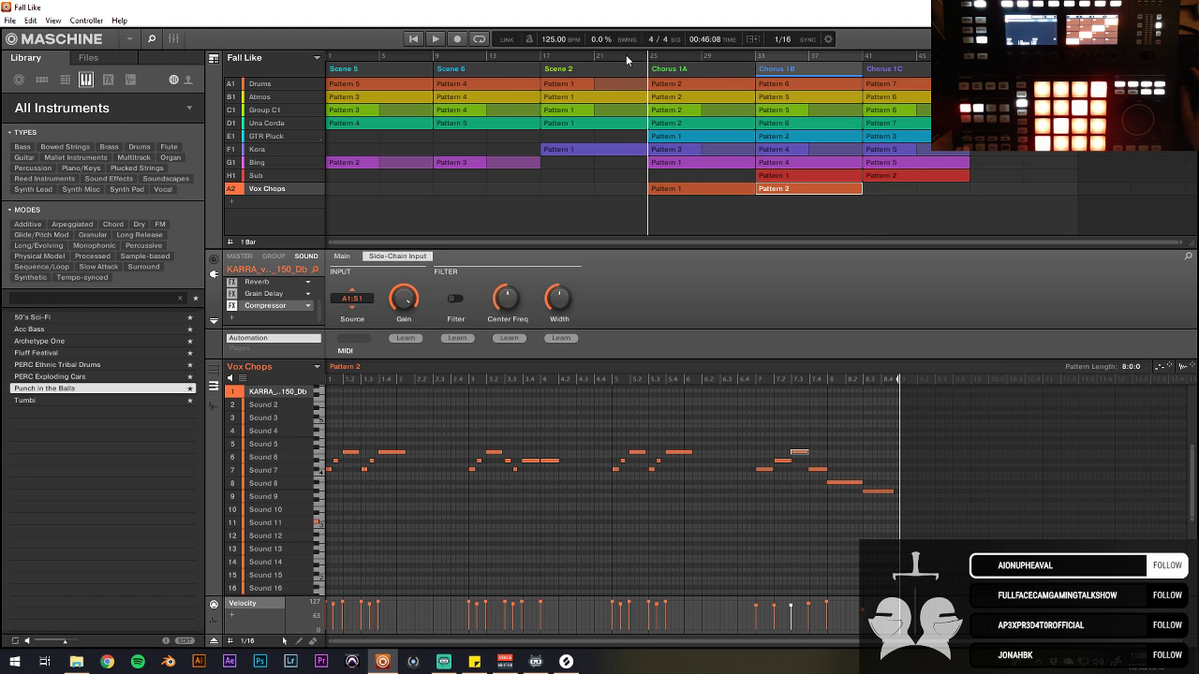
{"action": "key", "text": "space"}
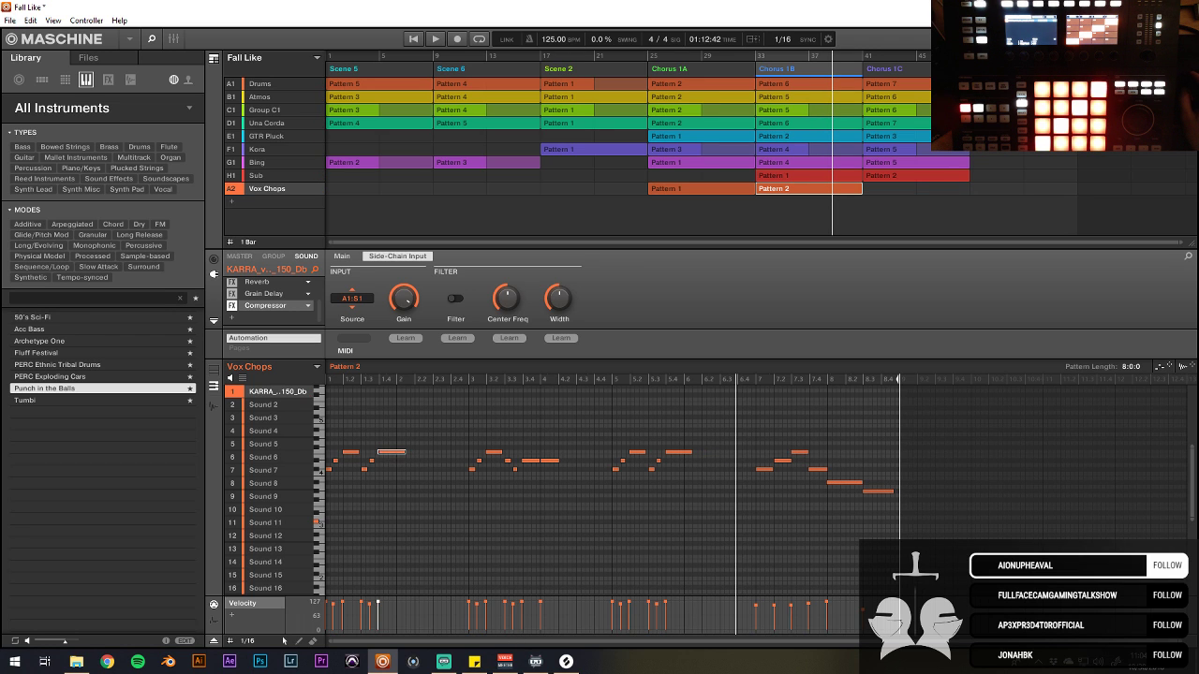
Step: Add three notes at 2, 2.2 and 2.3 on the pitch of the 1.4 note, with falling velocities like an echo
{"action": "scroll", "coordinate": [379, 463], "scroll_direction": "up", "scroll_amount": 2}
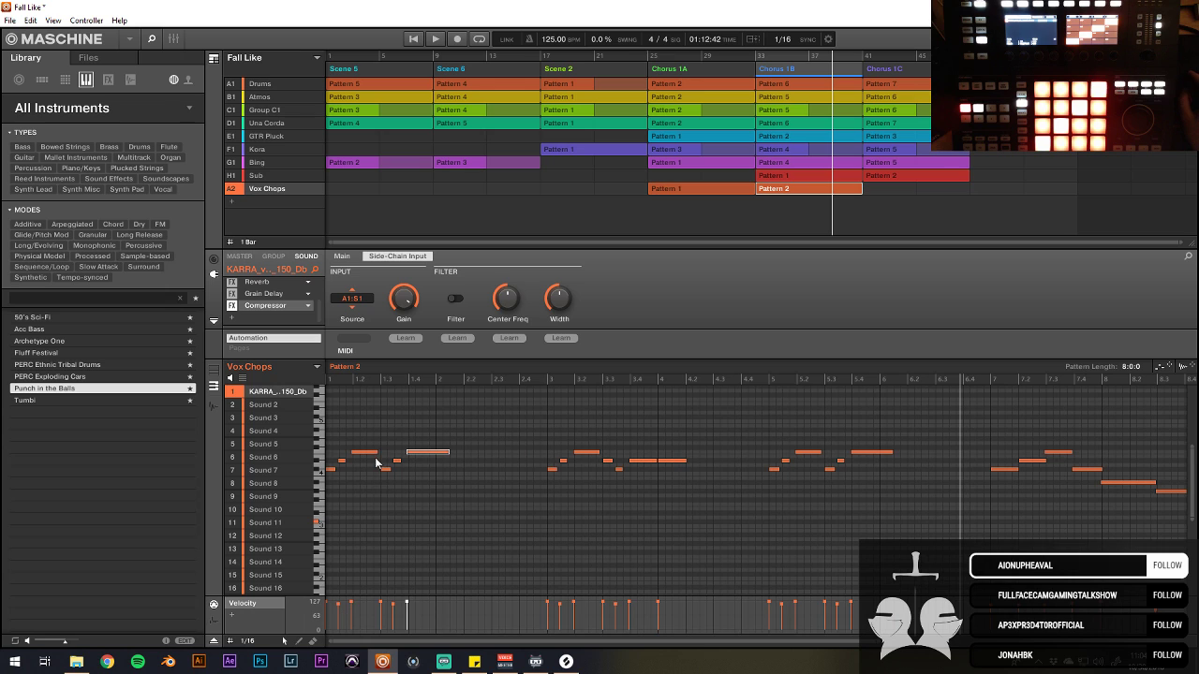
{"action": "left_click", "coordinate": [378, 382]}
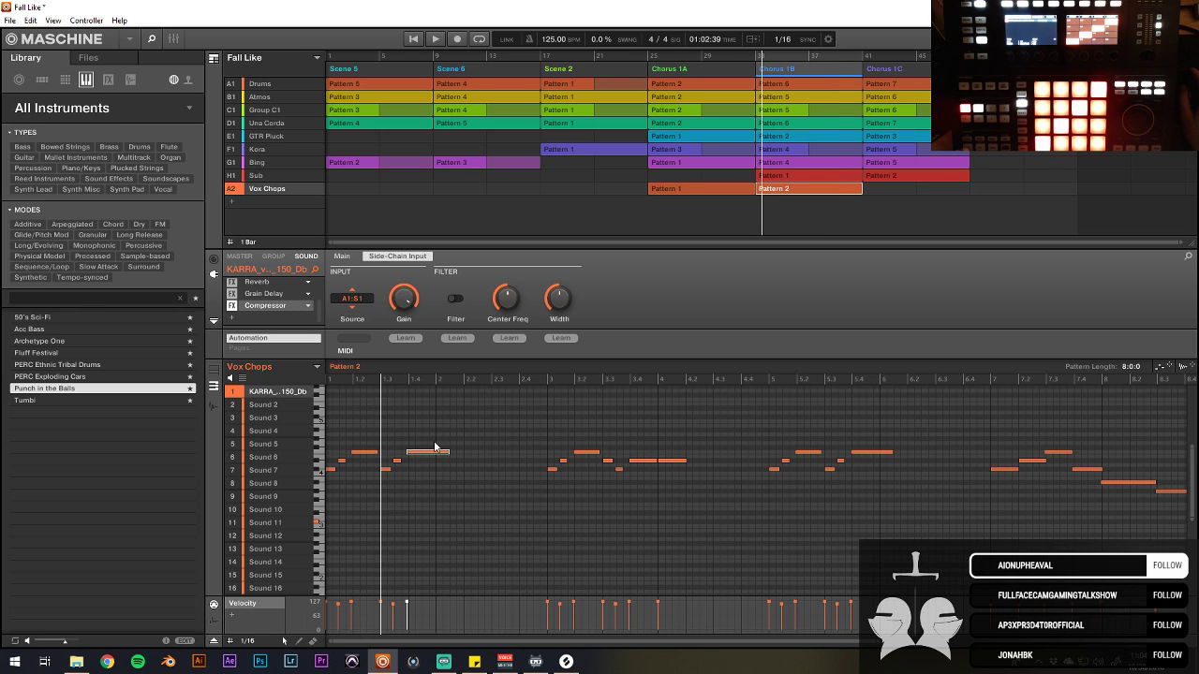
{"action": "key", "text": "space"}
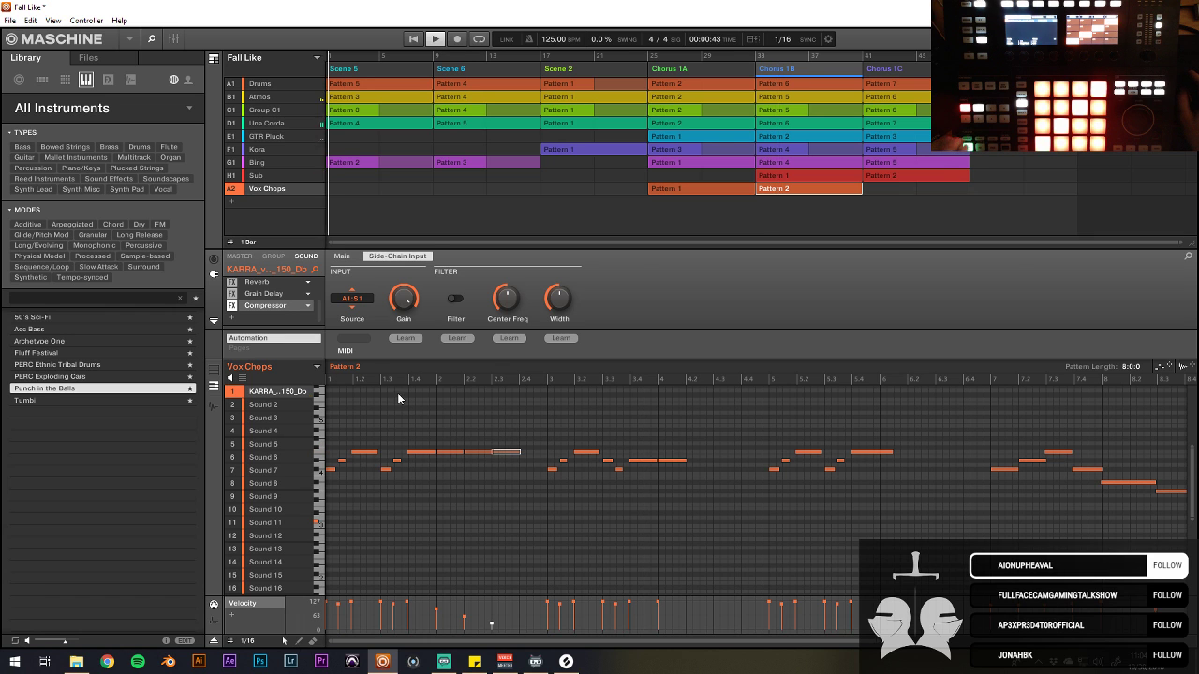
Step: Shorten the three echo notes in bar 2, set the first one's velocity to 80, lower the second's, and check them in the Chorus 1B loop
{"action": "left_click", "coordinate": [757, 58]}
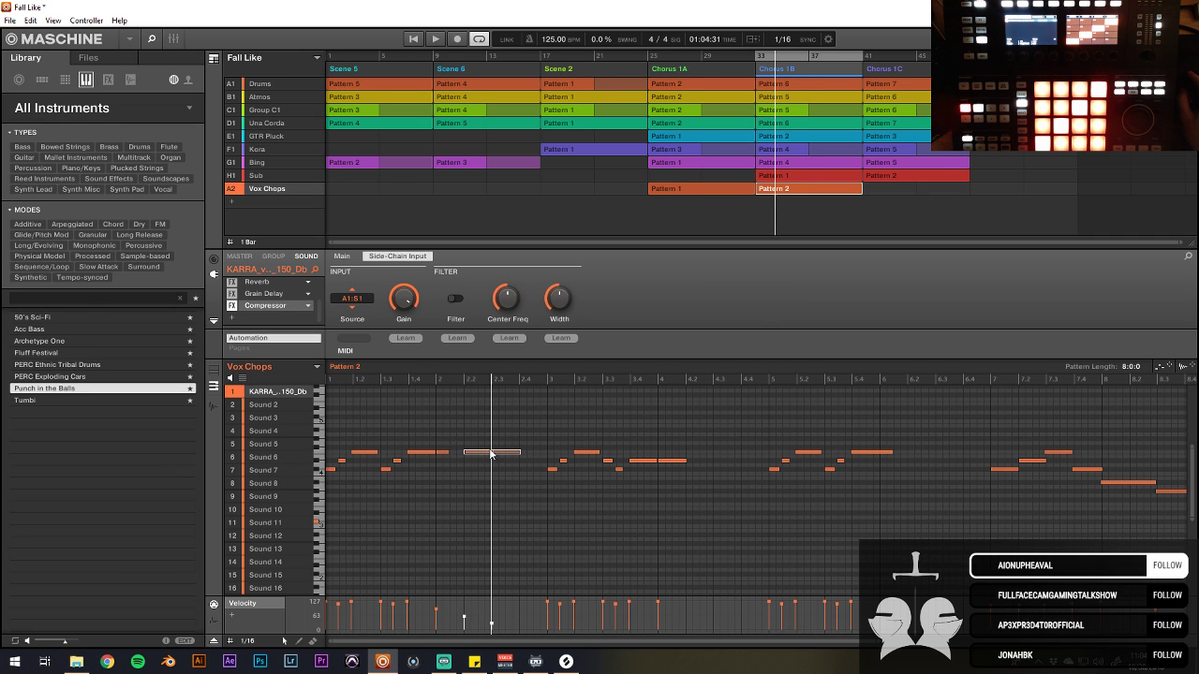
{"action": "key", "text": "shift+space"}
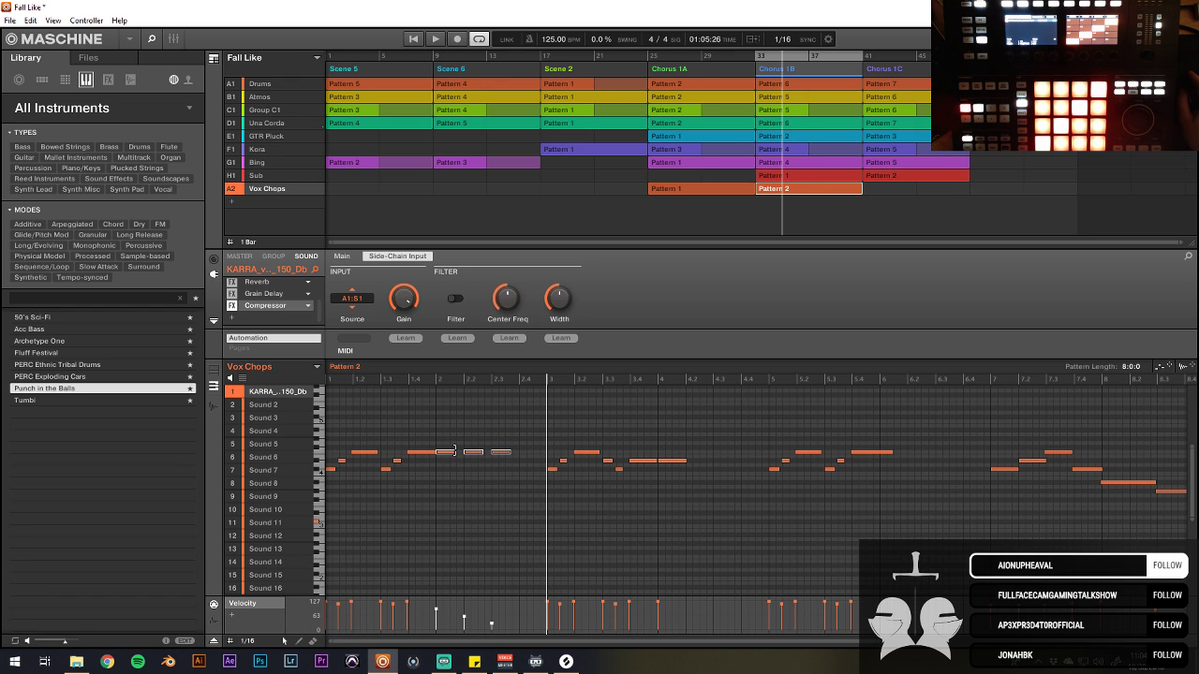
{"action": "key", "text": "shift+space"}
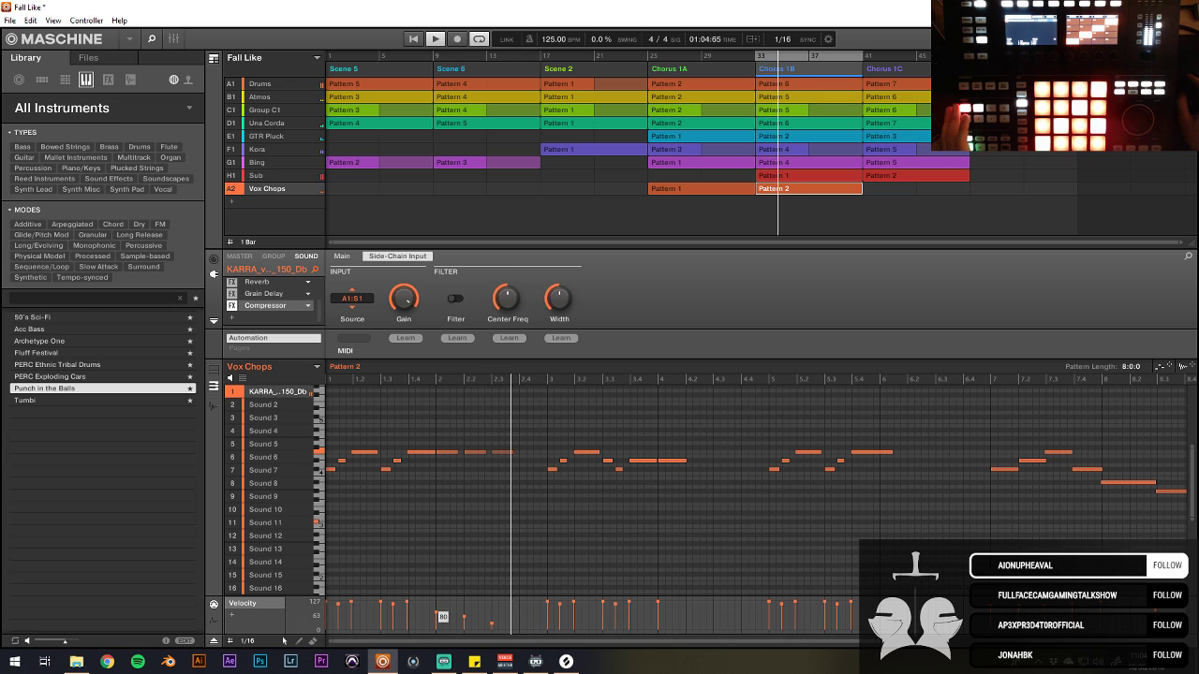
{"action": "left_click", "coordinate": [459, 618]}
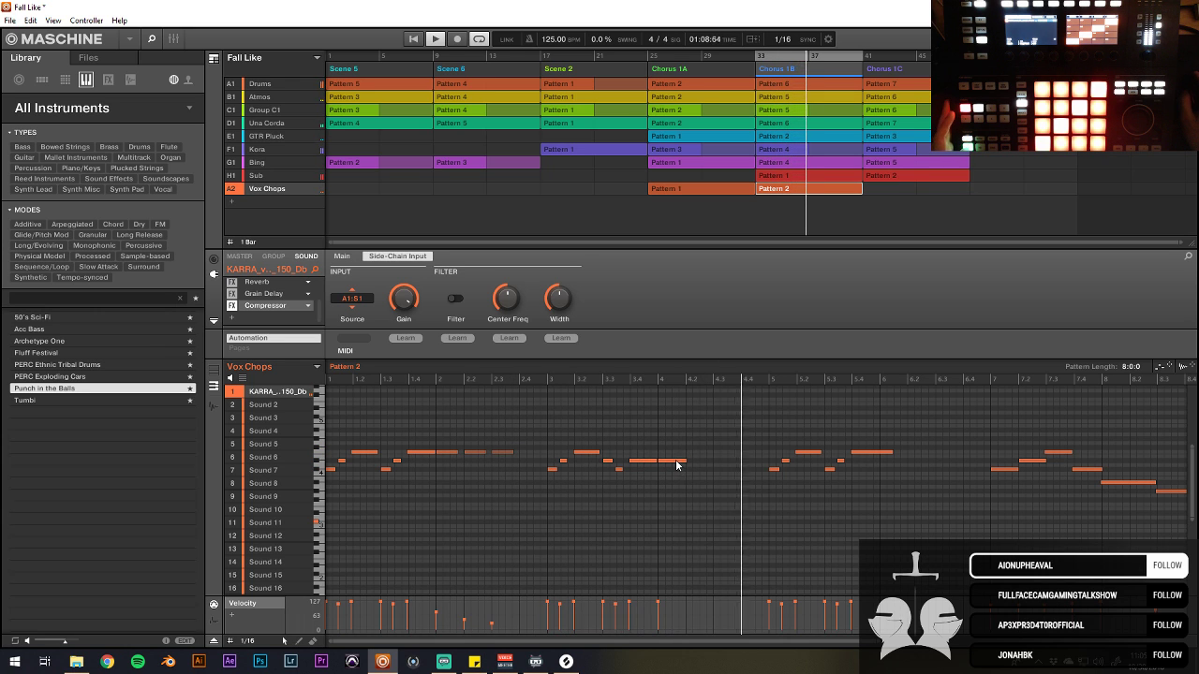
{"action": "left_click_drag", "start_coordinate": [569, 639], "coordinate": [636, 537]}
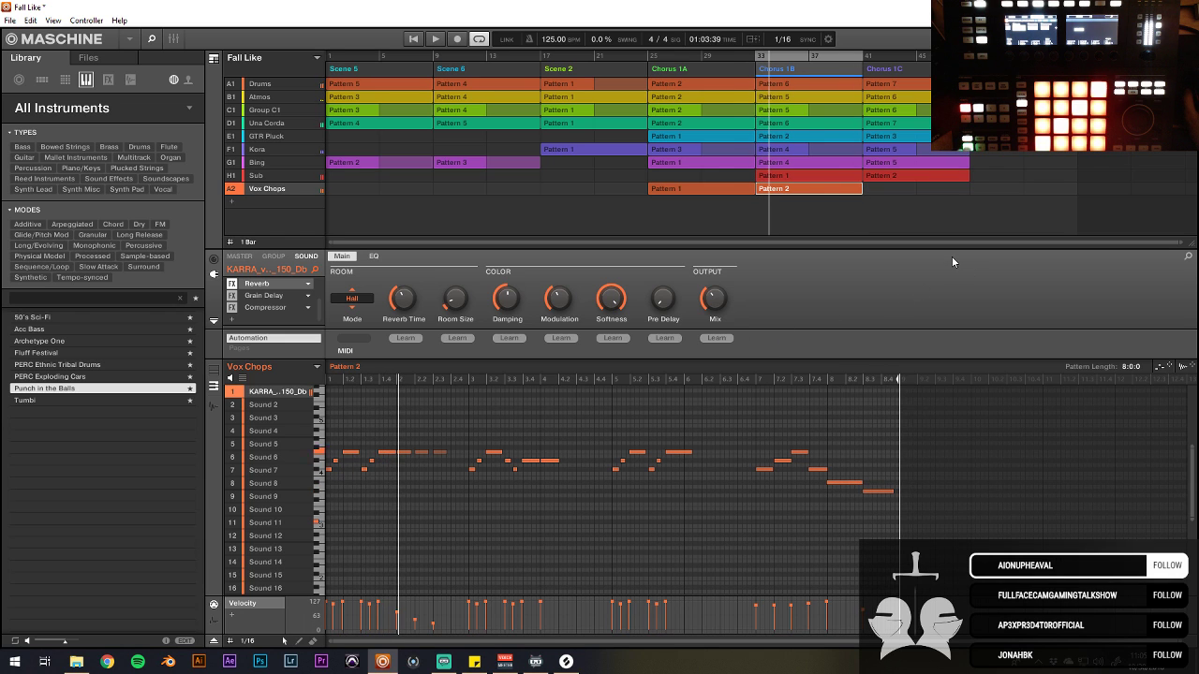
Step: Try to break up the bar 1 chord of Scene 6's Una Corda pattern with short melodic notes
{"action": "left_click", "coordinate": [828, 187]}
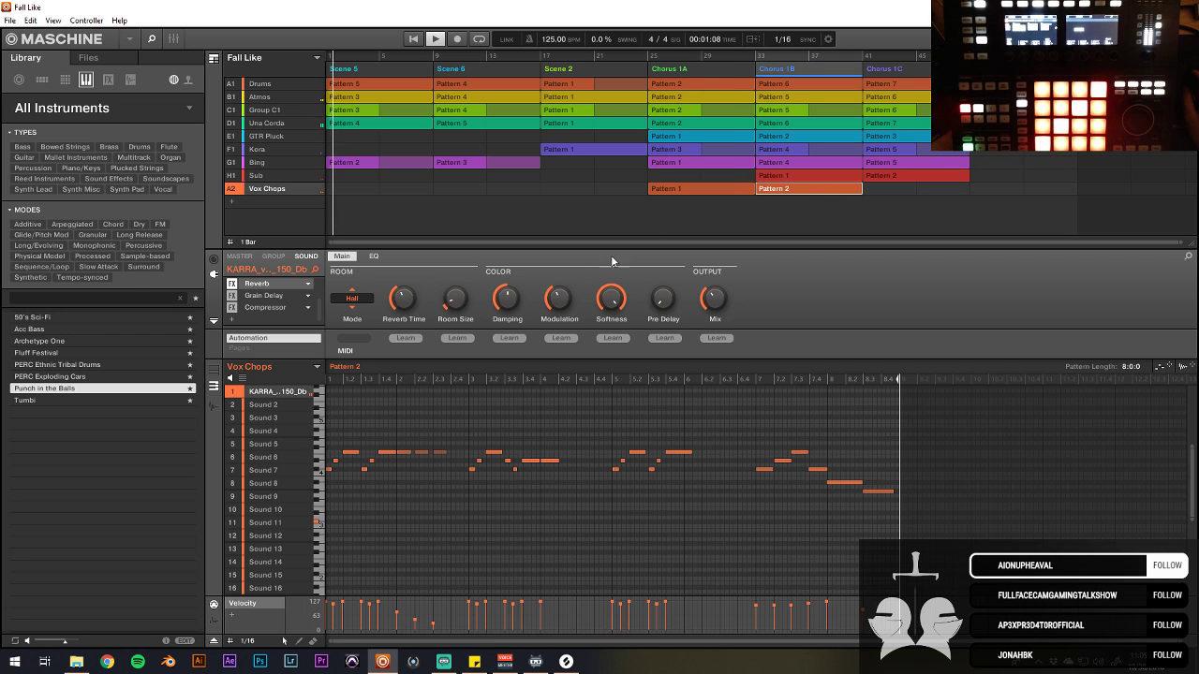
{"action": "left_click", "coordinate": [462, 120]}
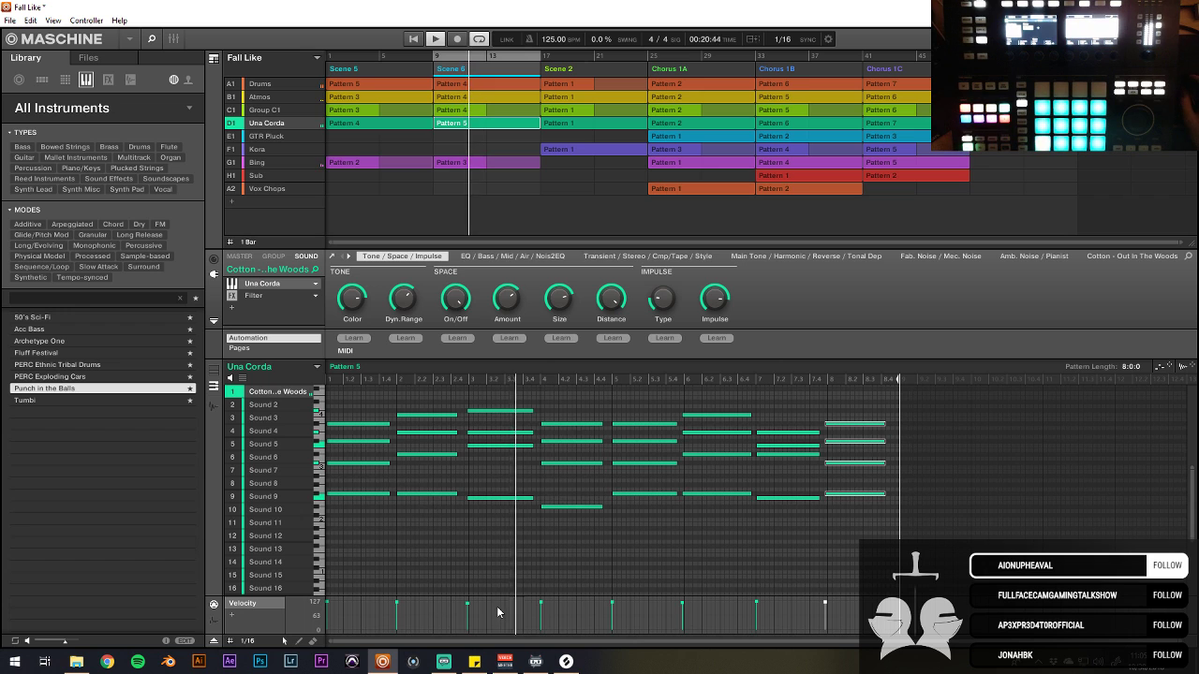
{"action": "left_click_drag", "start_coordinate": [497, 640], "coordinate": [543, 640]}
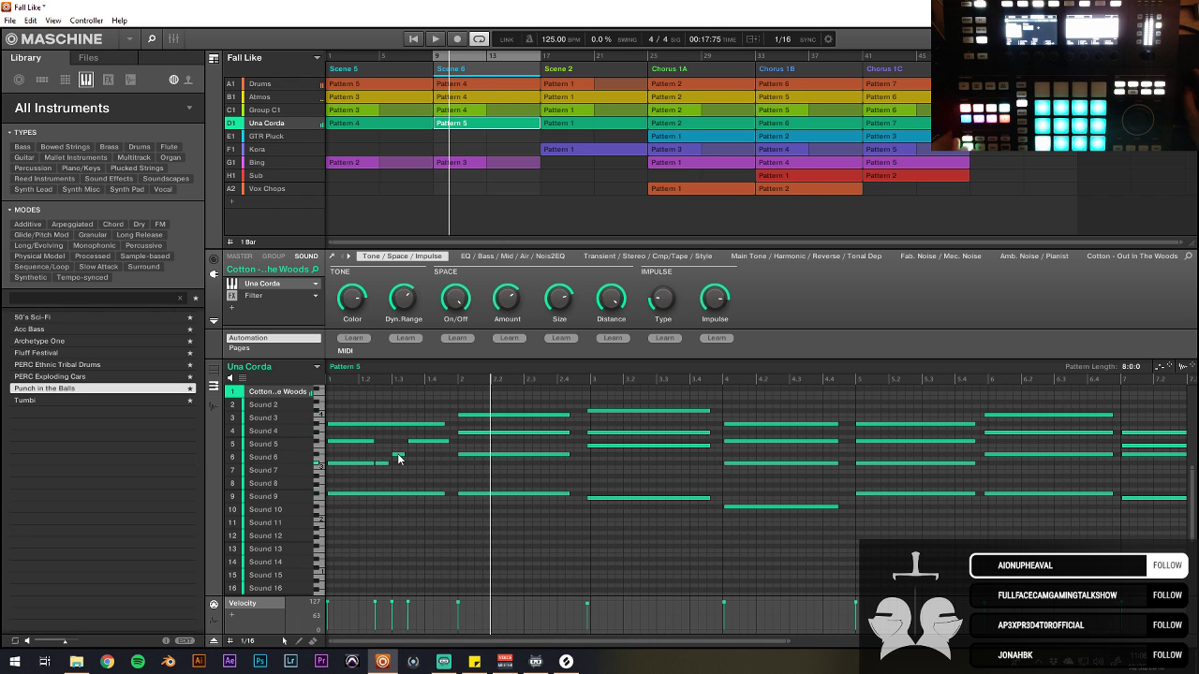
{"action": "key", "text": "shift+space"}
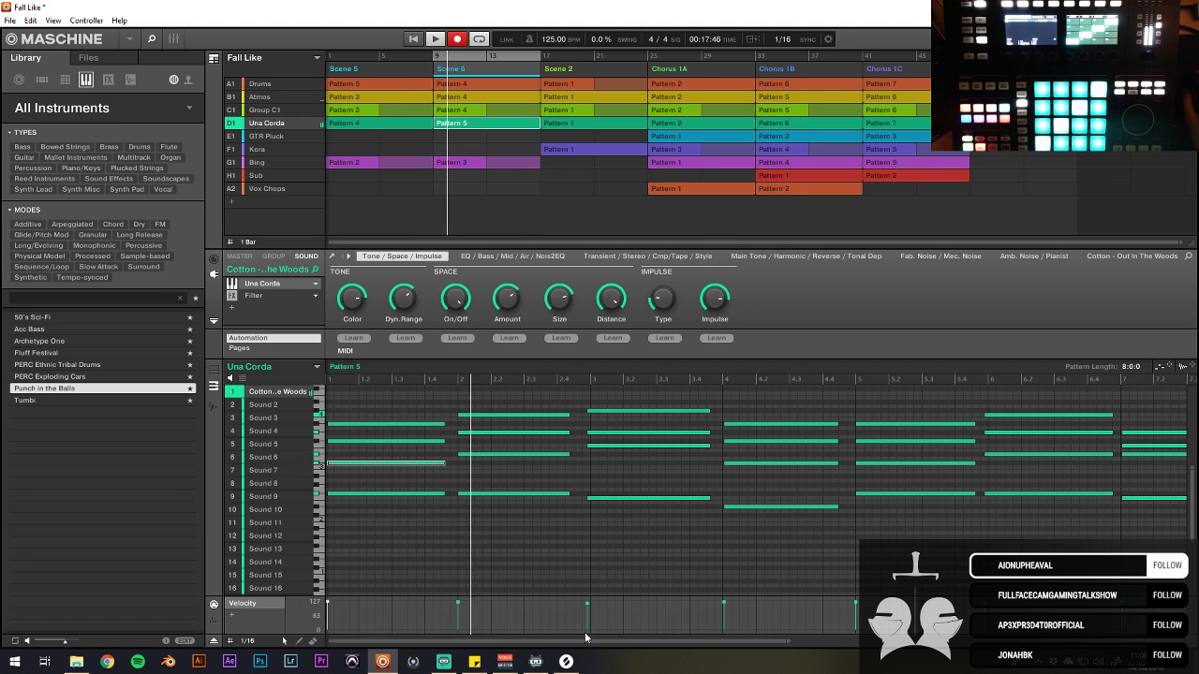
{"action": "left_click_drag", "start_coordinate": [811, 393], "coordinate": [811, 386]}
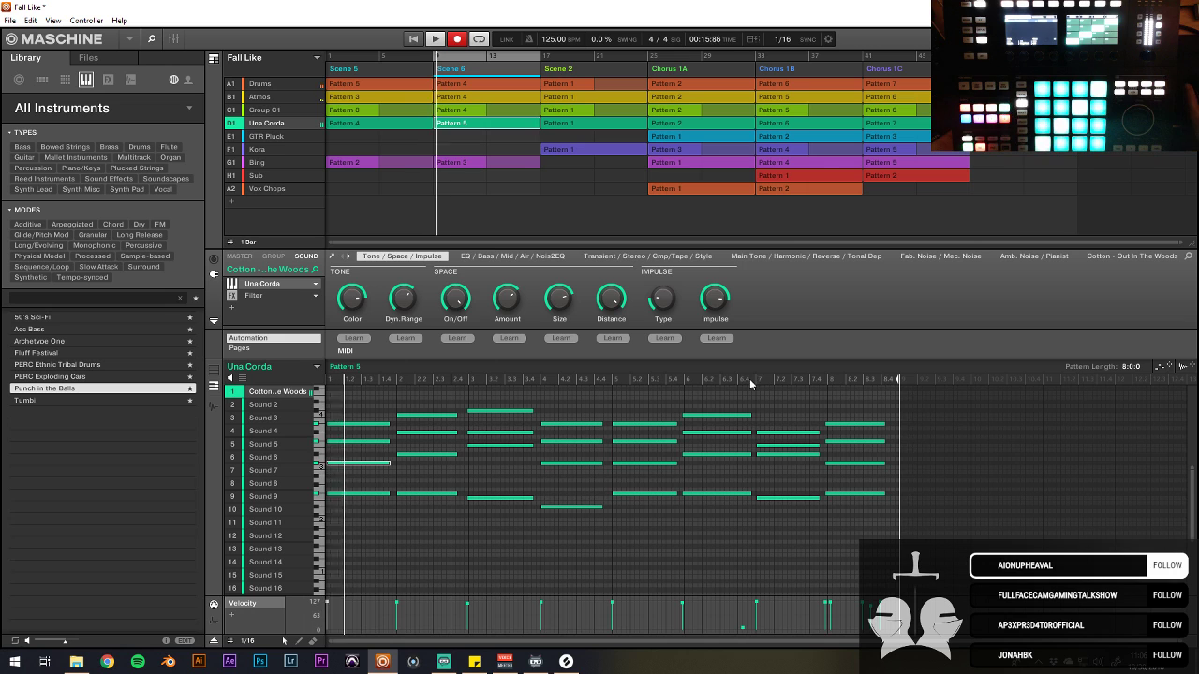
Step: Create a Bing pattern in Scene 2 containing a copy of Scene 6's single hit at 3.3
{"action": "left_click", "coordinate": [560, 71]}
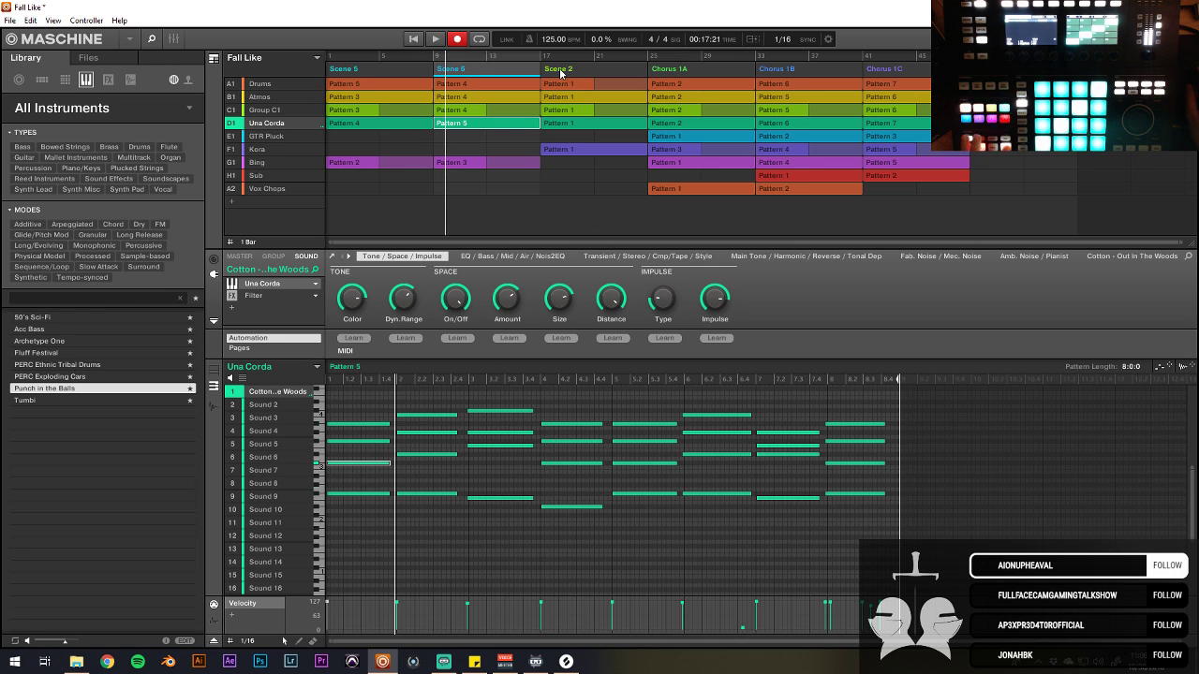
{"action": "left_click", "coordinate": [462, 161]}
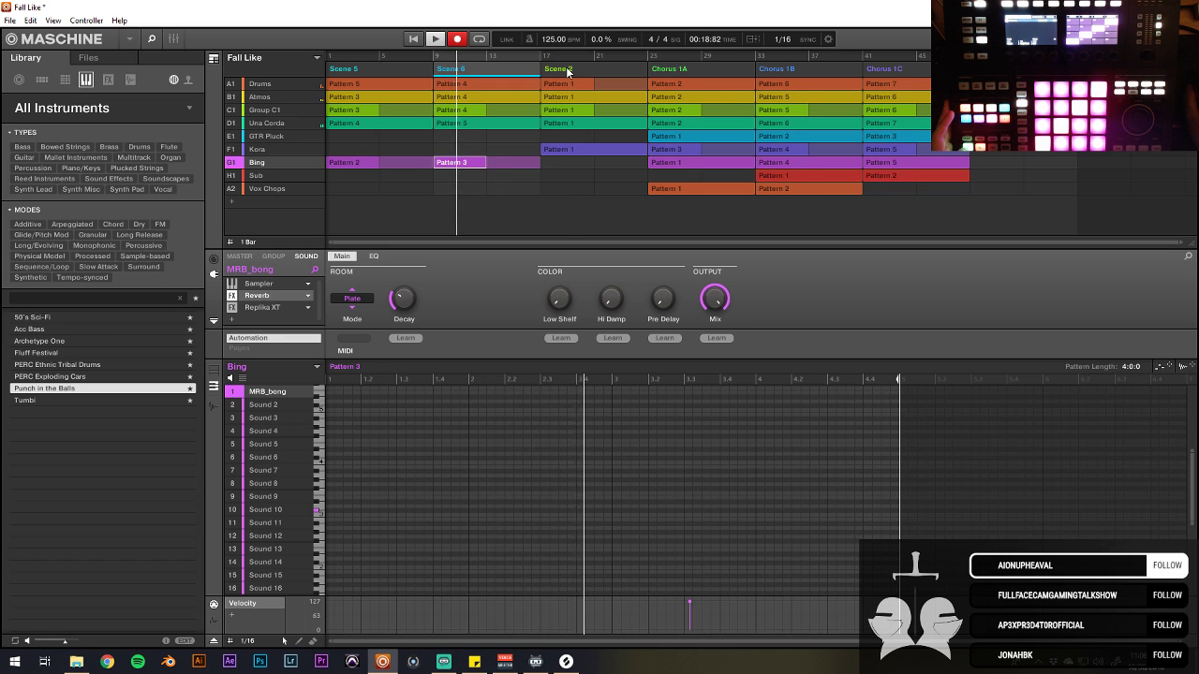
{"action": "right_click", "coordinate": [582, 163]}
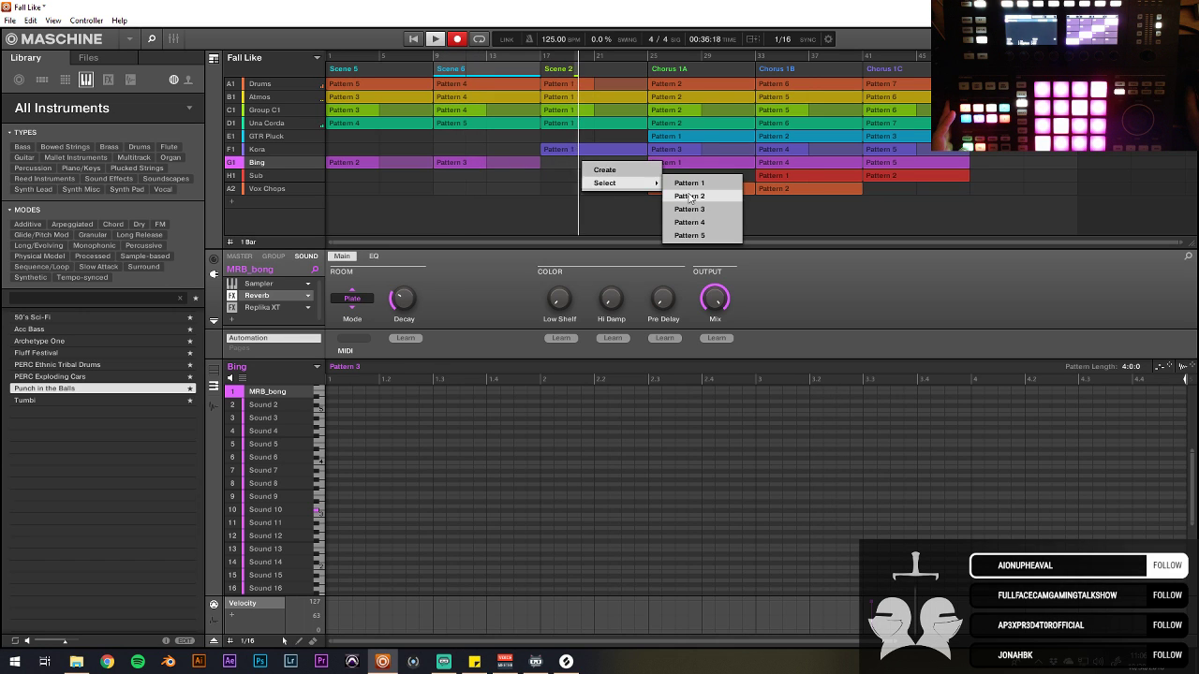
{"action": "left_click", "coordinate": [604, 170]}
{"action": "right_click", "coordinate": [563, 67]}
{"action": "left_click", "coordinate": [599, 126]}
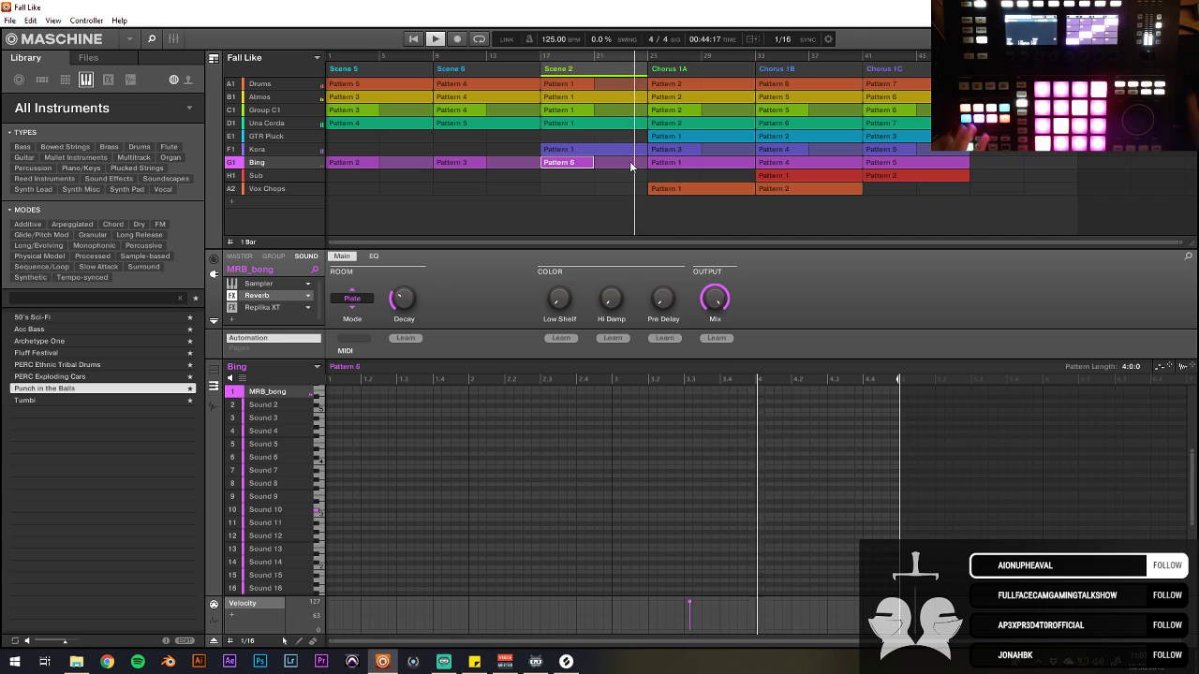
Step: Extend Scene 2's drum pattern to 8 bars, copy the kicks into bars 5 to 8, and move one kick to the start of bar 8
{"action": "left_click", "coordinate": [613, 85]}
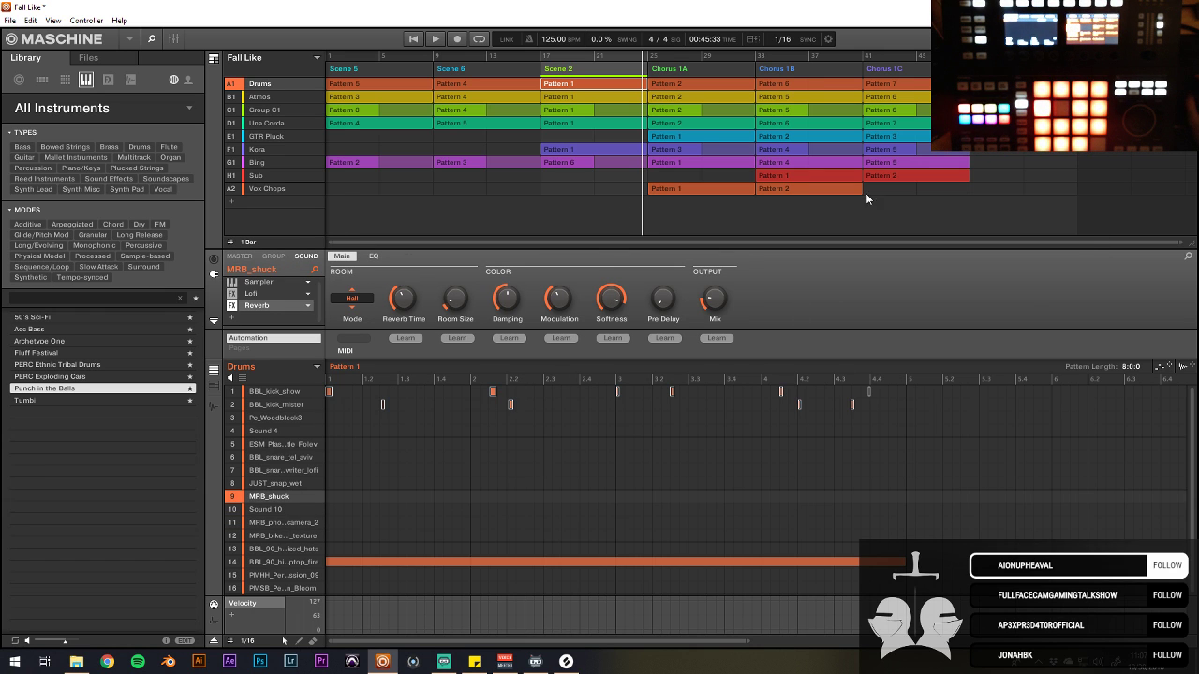
{"action": "left_click_drag", "start_coordinate": [884, 389], "coordinate": [902, 397]}
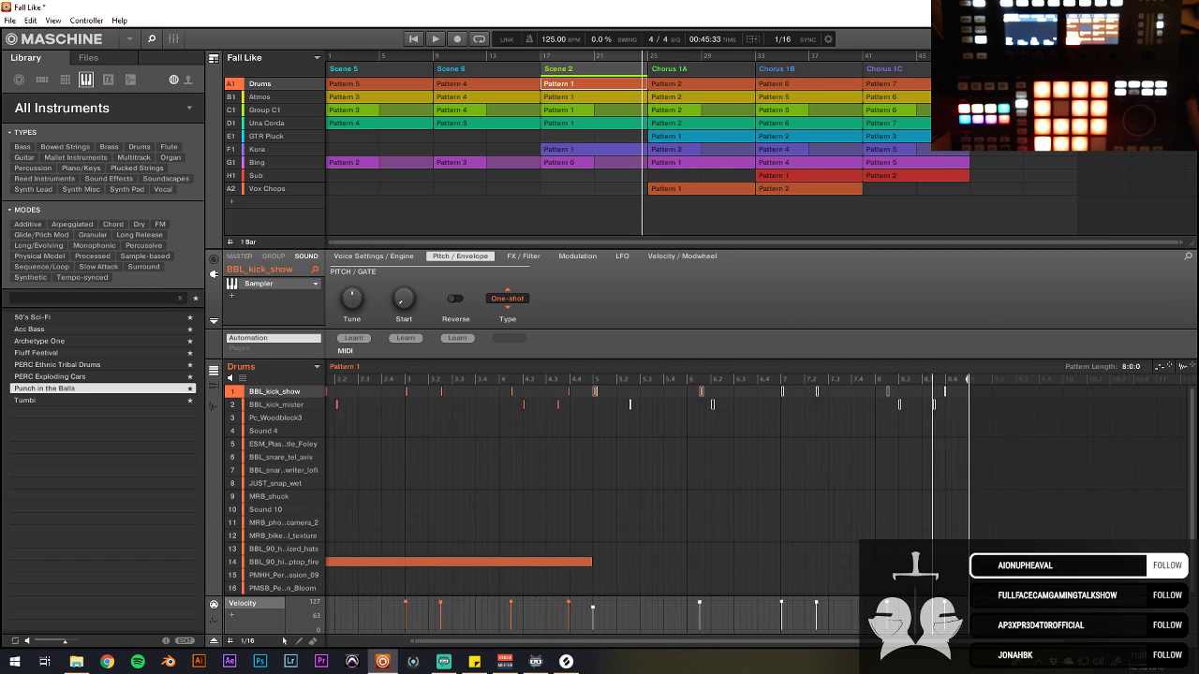
{"action": "left_click", "coordinate": [858, 425]}
{"action": "scroll", "coordinate": [820, 579], "scroll_direction": "up", "scroll_amount": 2}
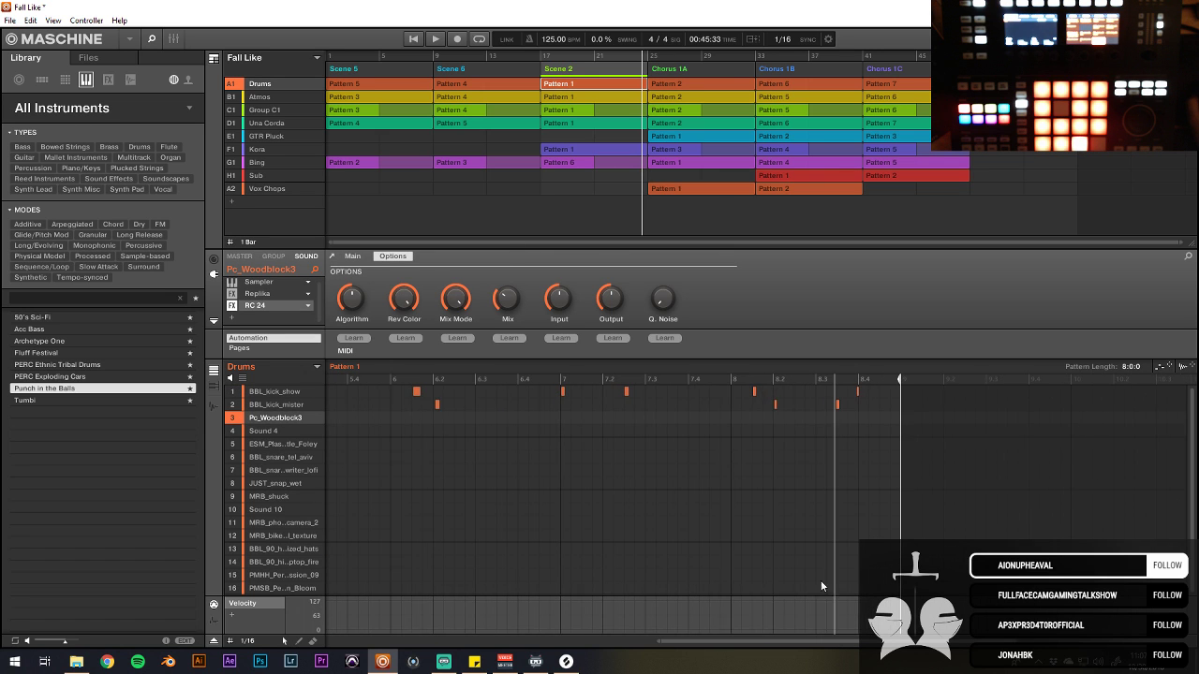
{"action": "left_click", "coordinate": [757, 396]}
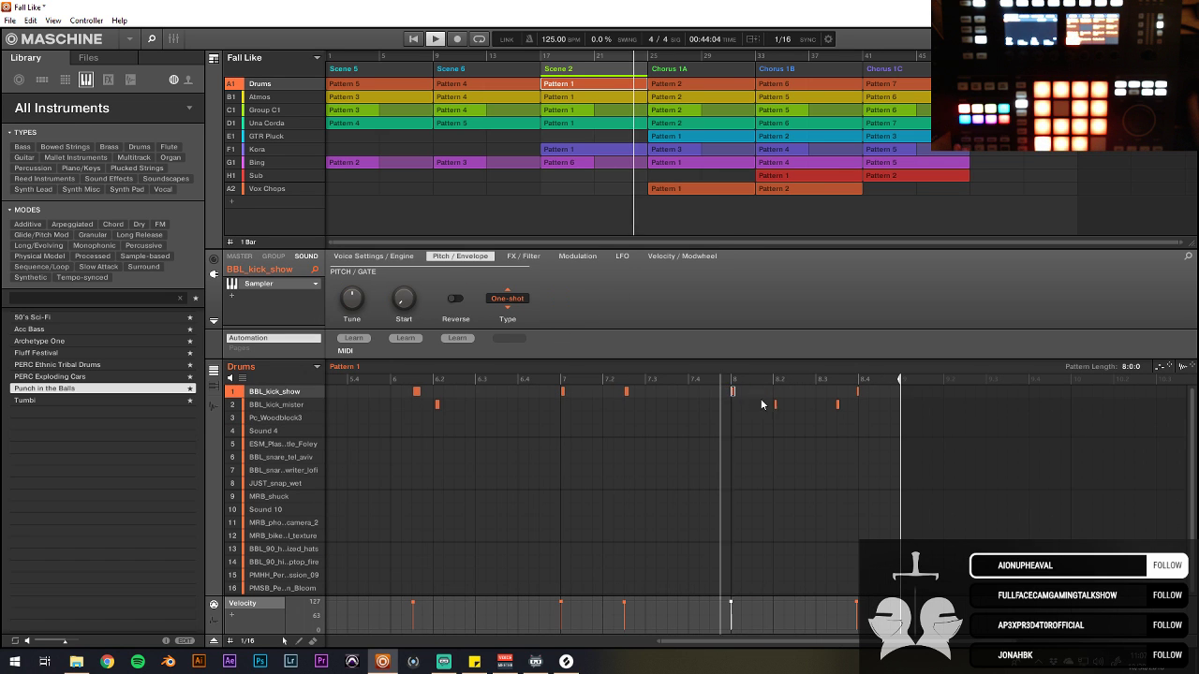
Step: Add a fill ending Scene 2's drum pattern with a Foley hit near 8.3, a wet snap, two lofi snares and an MRB_shuck hit near 8.4
{"action": "left_click", "coordinate": [820, 444]}
{"action": "left_click", "coordinate": [832, 484]}
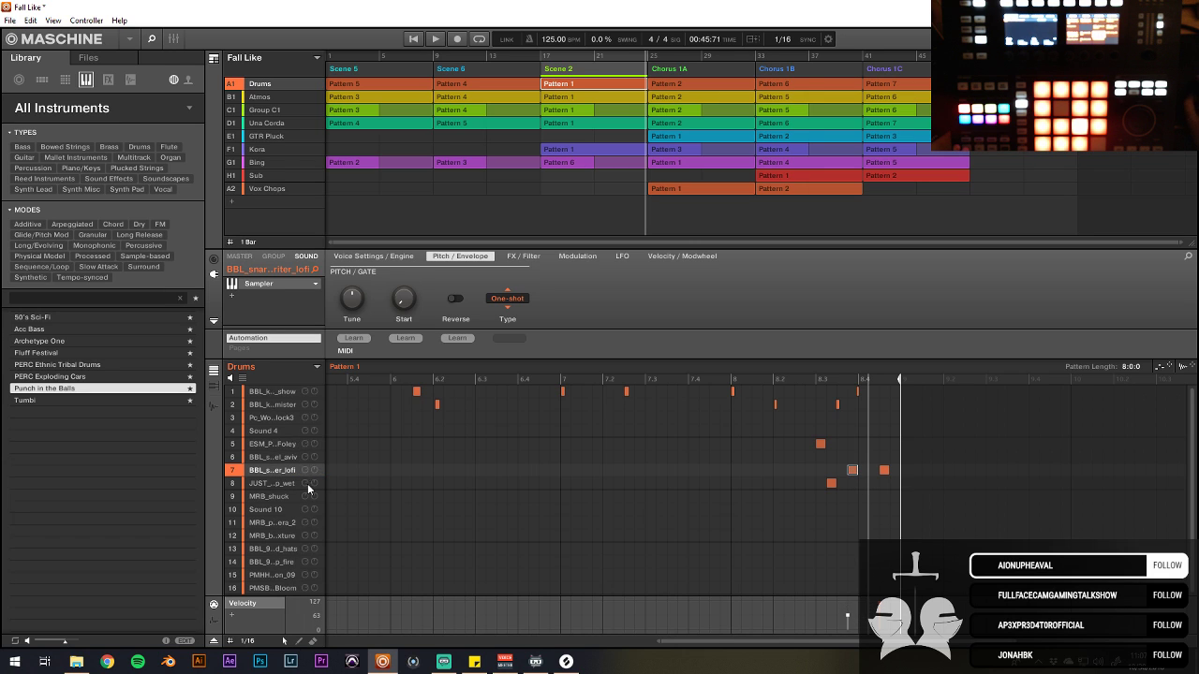
{"action": "left_click", "coordinate": [293, 486]}
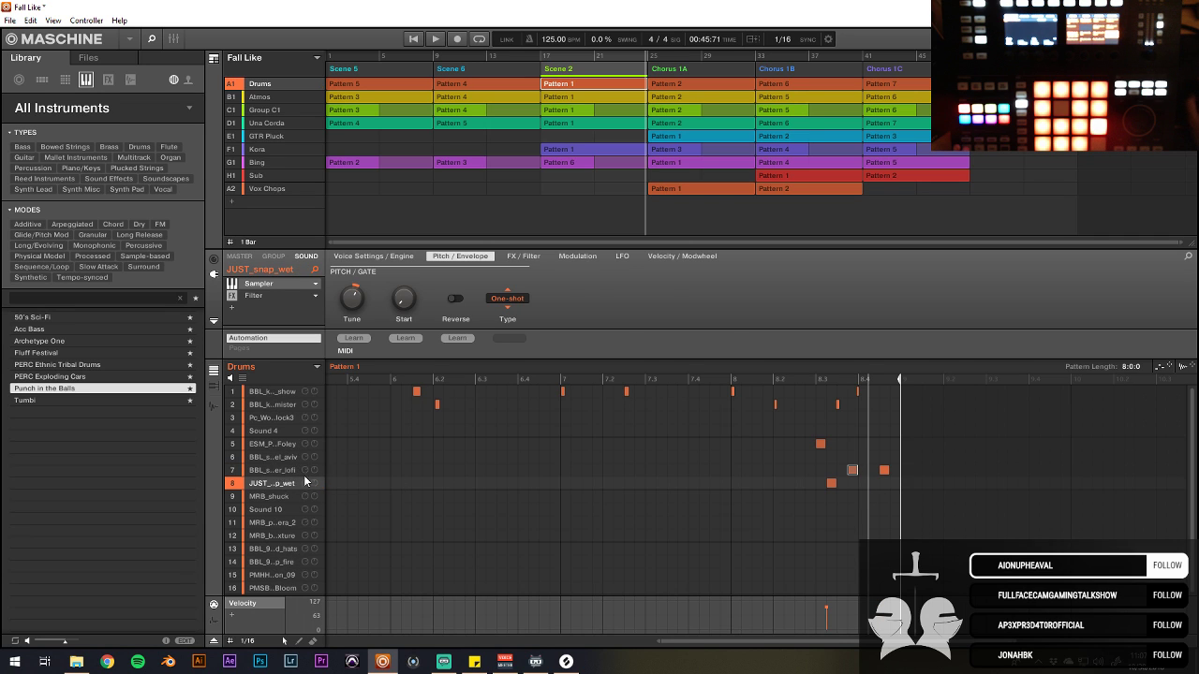
{"action": "left_click", "coordinate": [300, 496]}
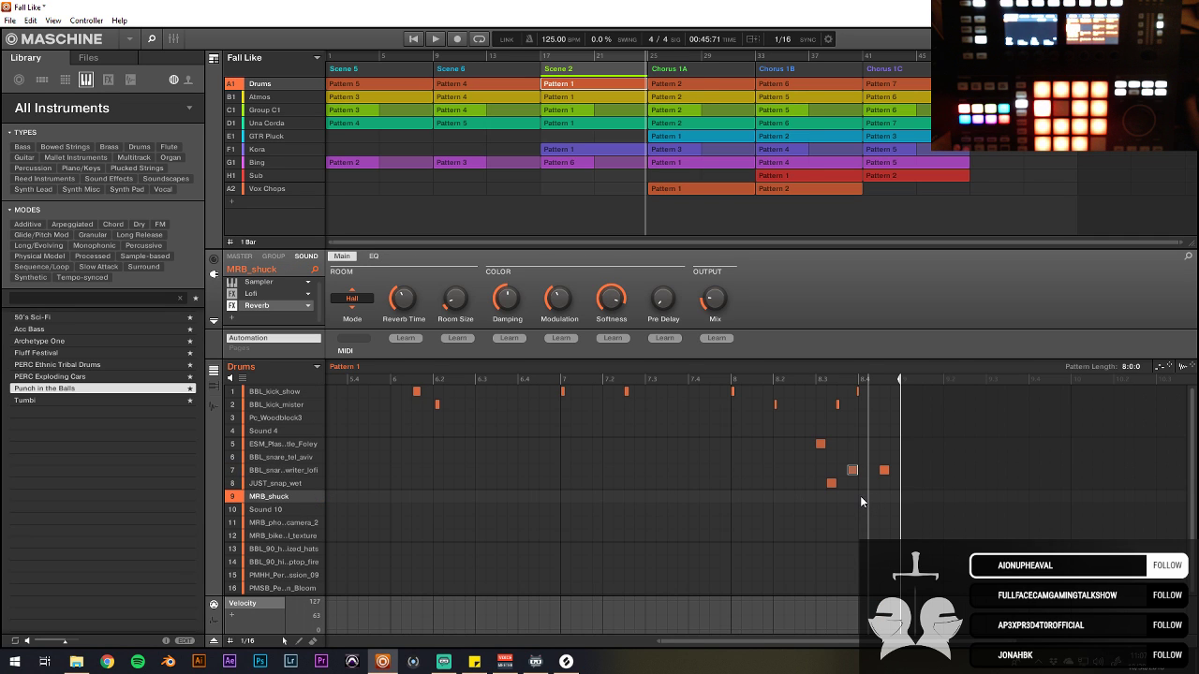
{"action": "left_click", "coordinate": [860, 497]}
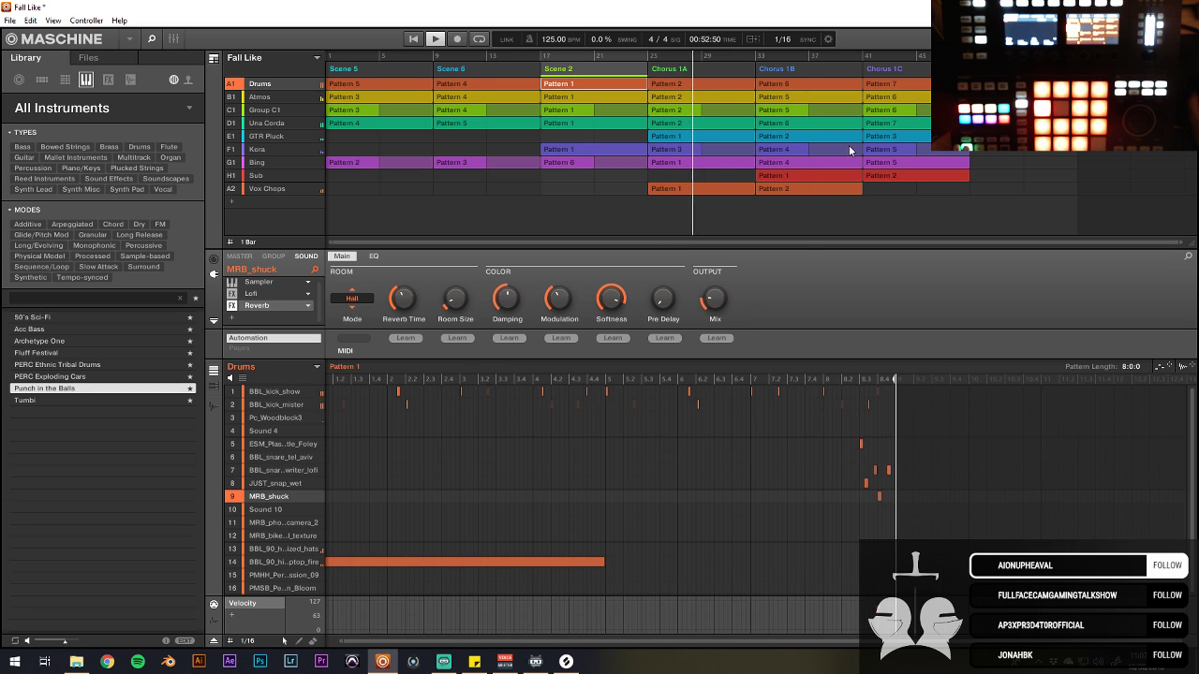
Step: Audition the choruses with the Kora group temporarily muted to judge its effect on the mix
{"action": "left_click", "coordinate": [764, 67]}
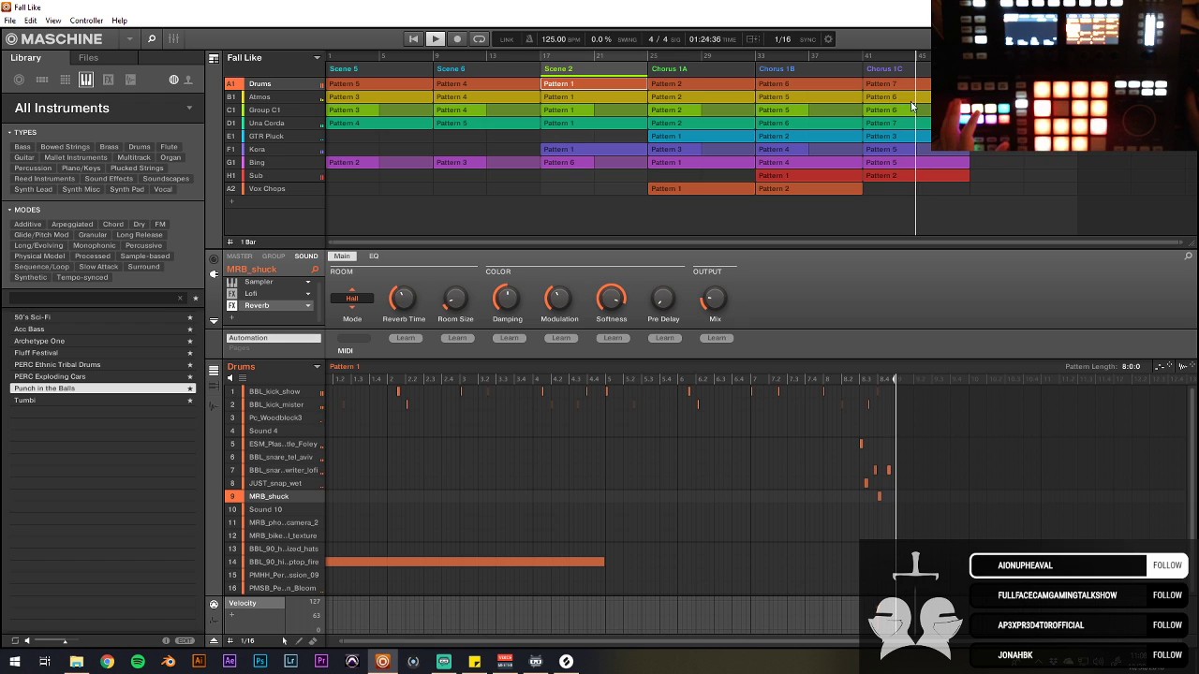
{"action": "left_click", "coordinate": [806, 162]}
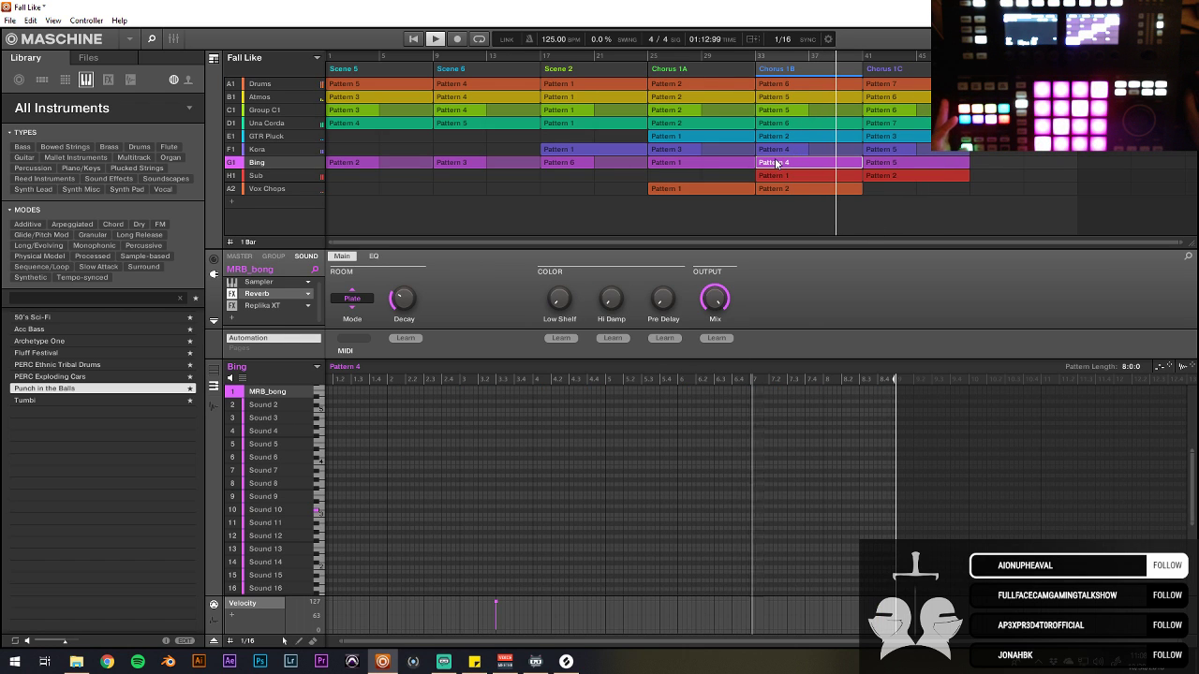
{"action": "left_click", "coordinate": [305, 149]}
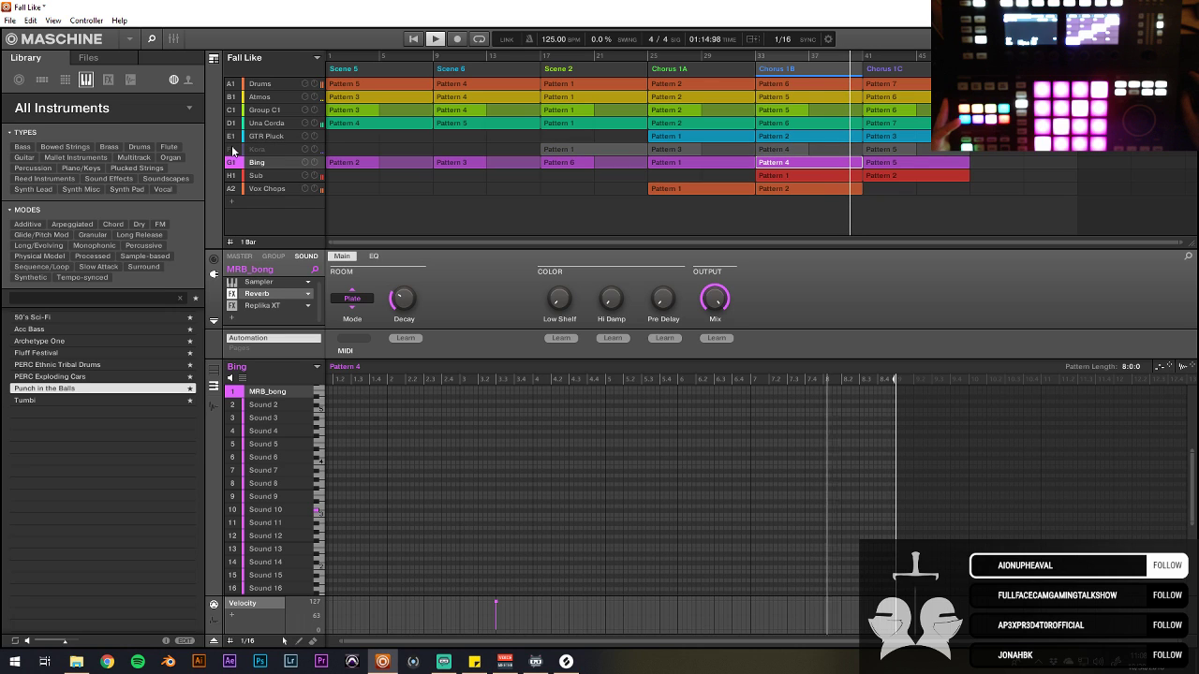
{"action": "left_click", "coordinate": [745, 54]}
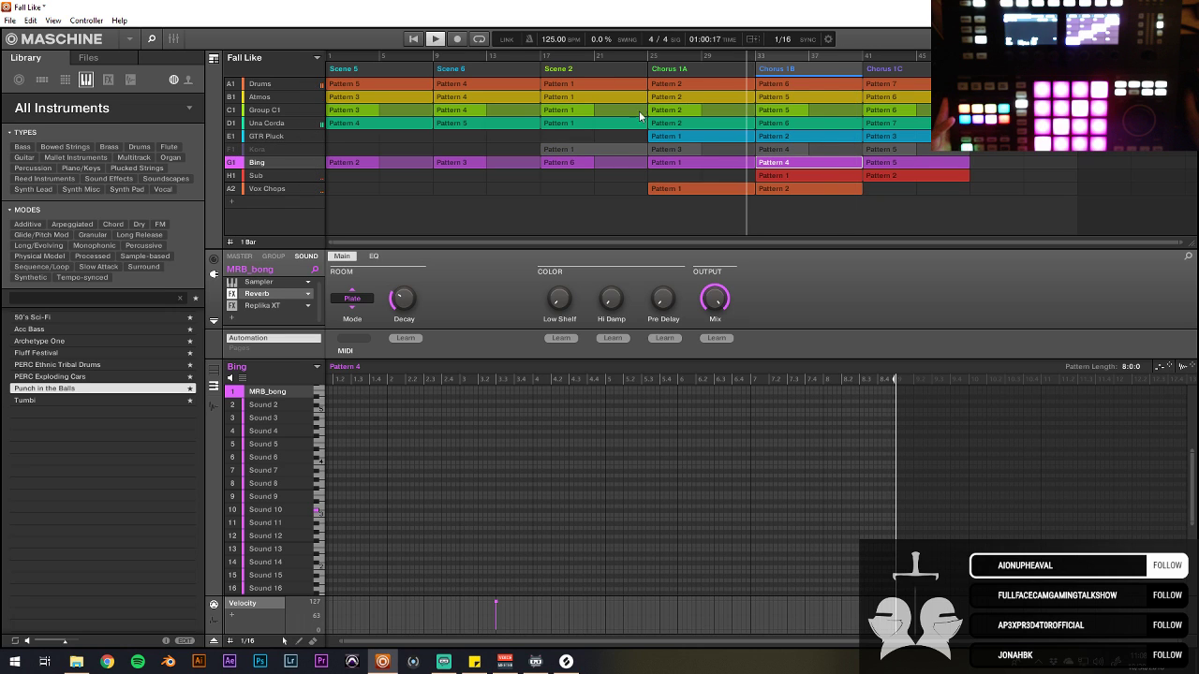
{"action": "left_click", "coordinate": [232, 153]}
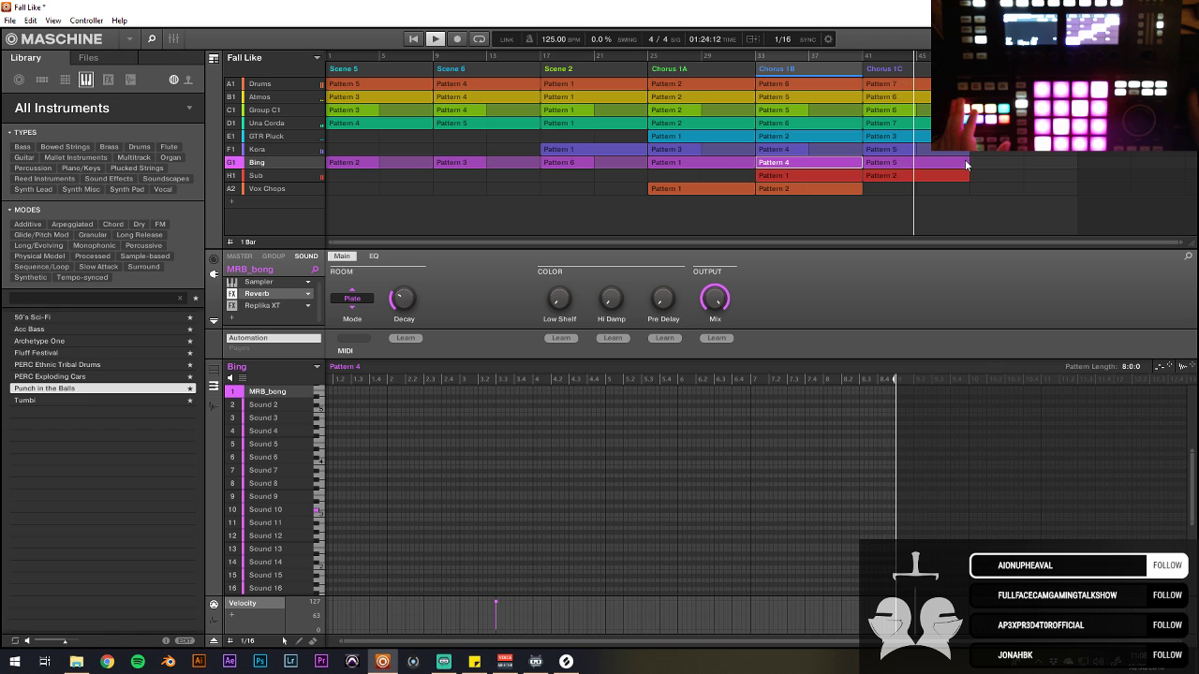
Step: Duplicate Chorus 1C with its patterns as a new section directly following it
{"action": "left_click", "coordinate": [882, 149]}
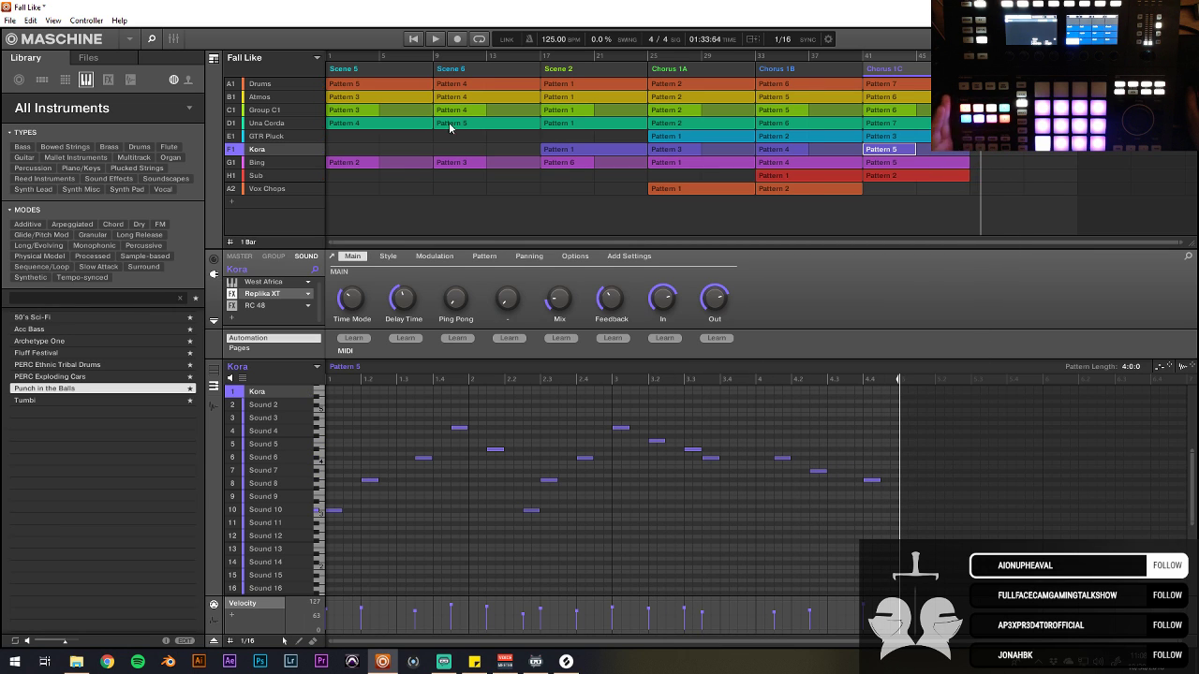
{"action": "left_click", "coordinate": [885, 123]}
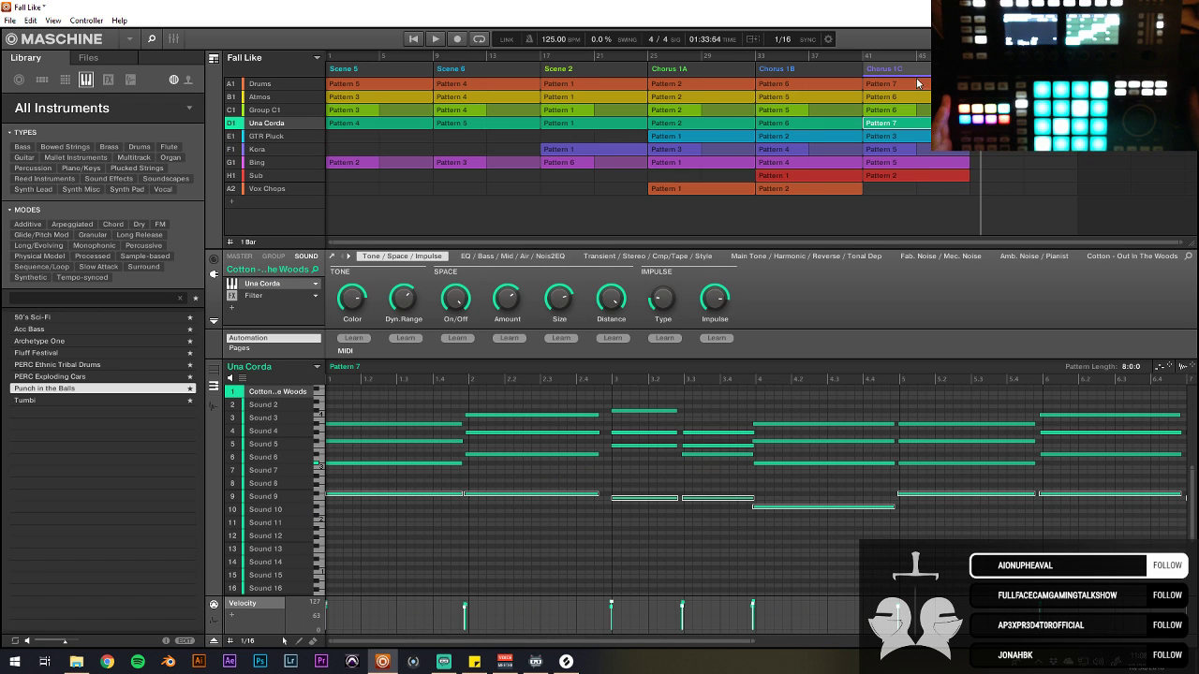
{"action": "right_click", "coordinate": [913, 123]}
{"action": "left_click", "coordinate": [942, 170]}
{"action": "right_click", "coordinate": [1017, 120]}
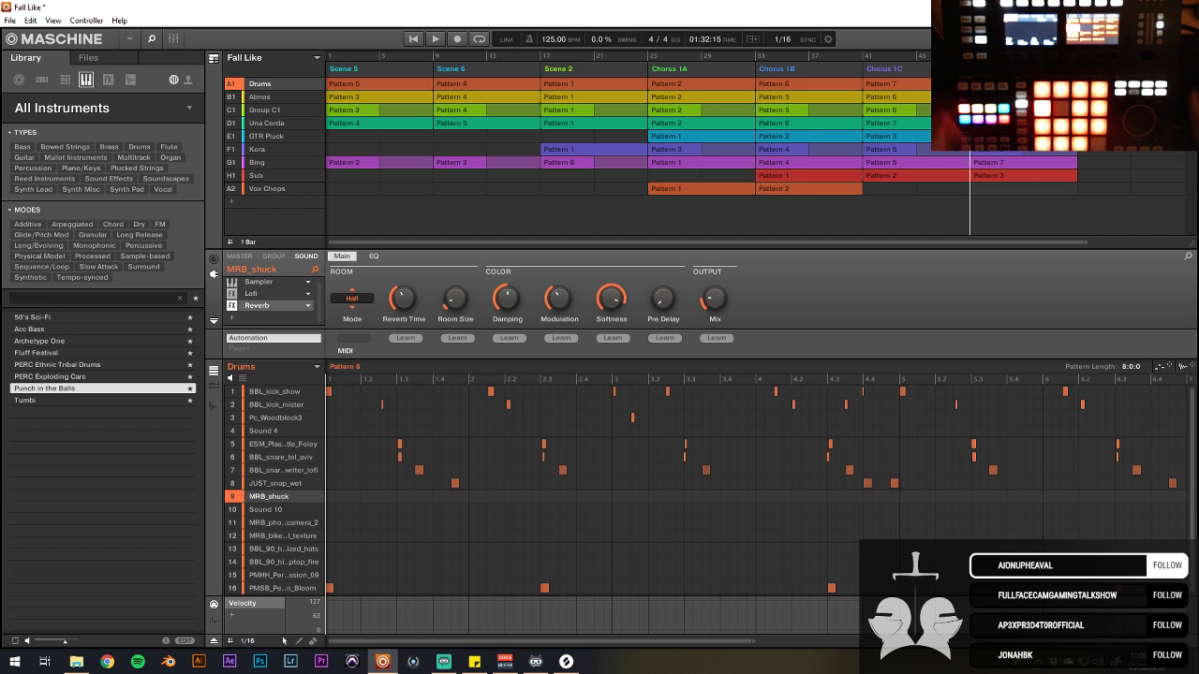
Step: Remove the Drums and Group C1 patterns from the new section after Chorus 1C, and delete Group C1 from the song
{"action": "right_click", "coordinate": [1013, 152]}
{"action": "left_click", "coordinate": [1040, 171]}
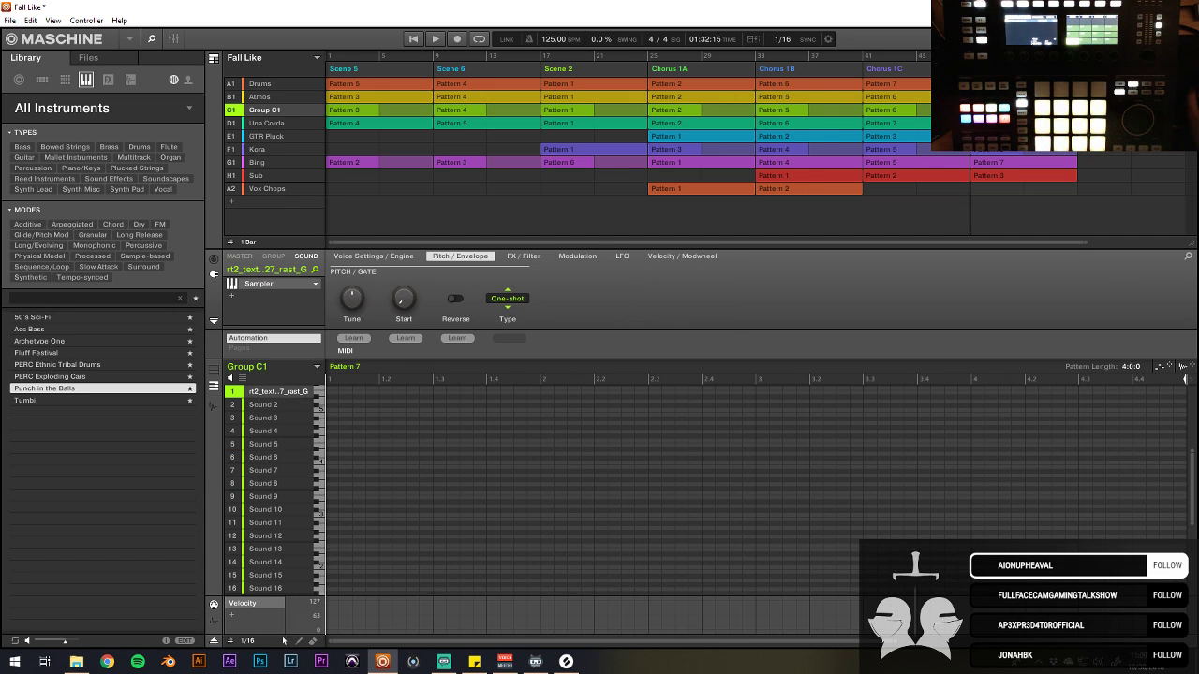
{"action": "right_click", "coordinate": [1017, 152]}
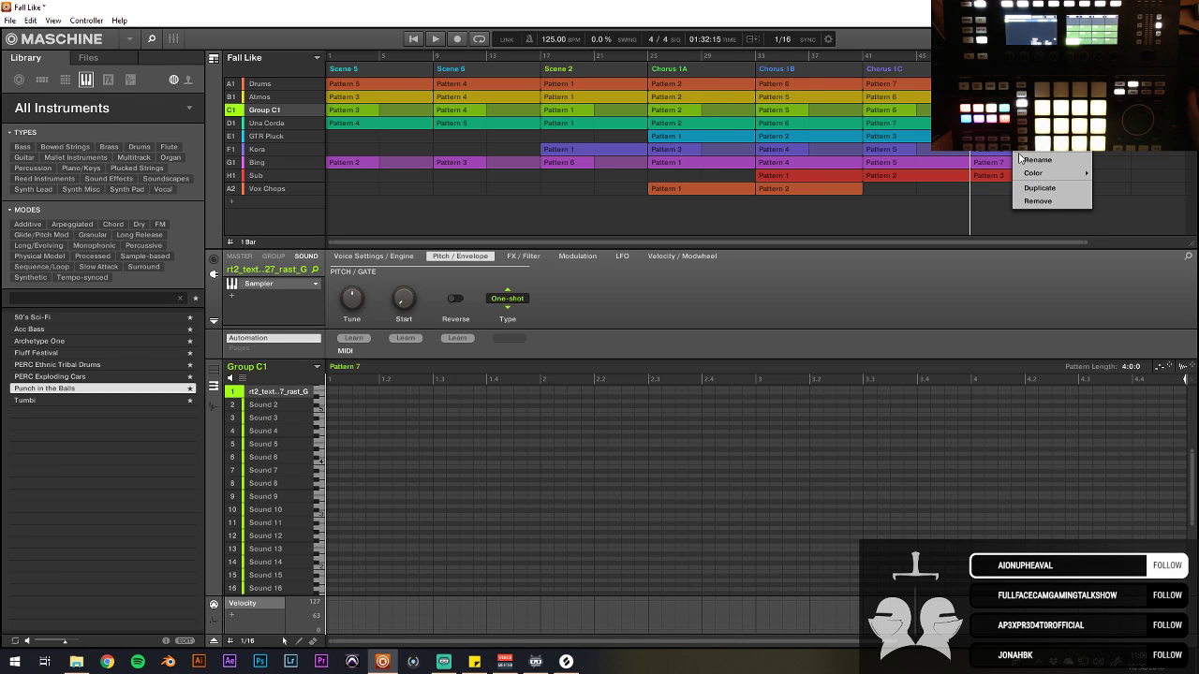
{"action": "left_click", "coordinate": [1034, 206]}
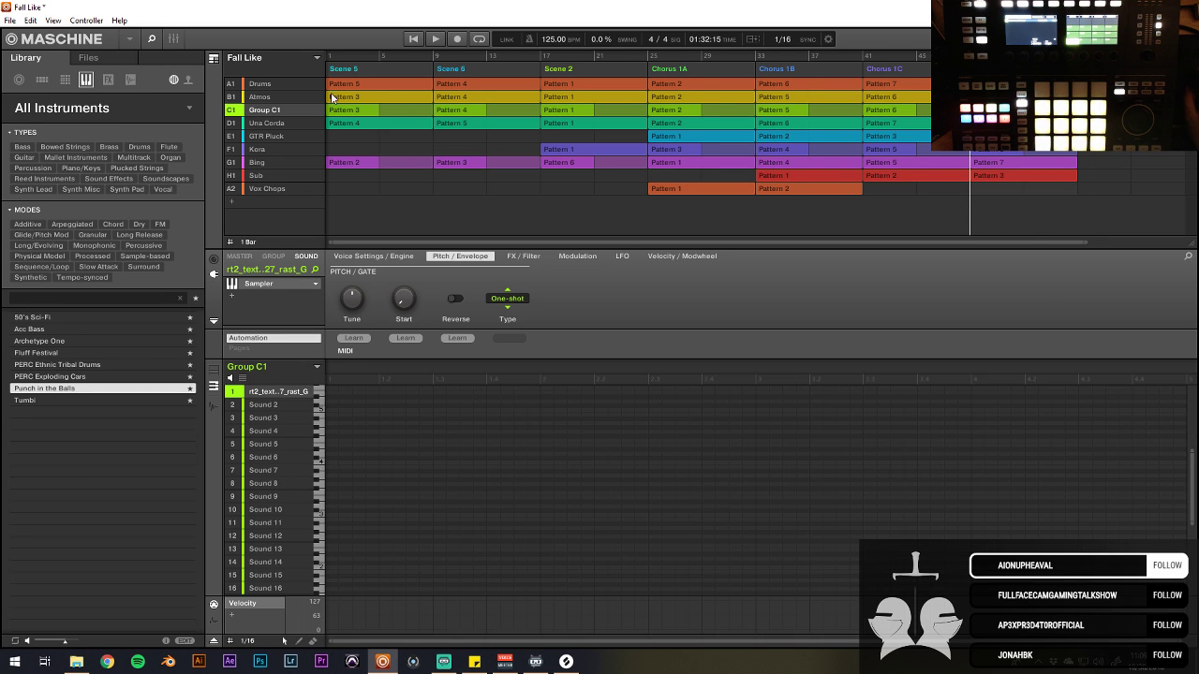
{"action": "right_click", "coordinate": [280, 110]}
{"action": "left_click", "coordinate": [328, 285]}
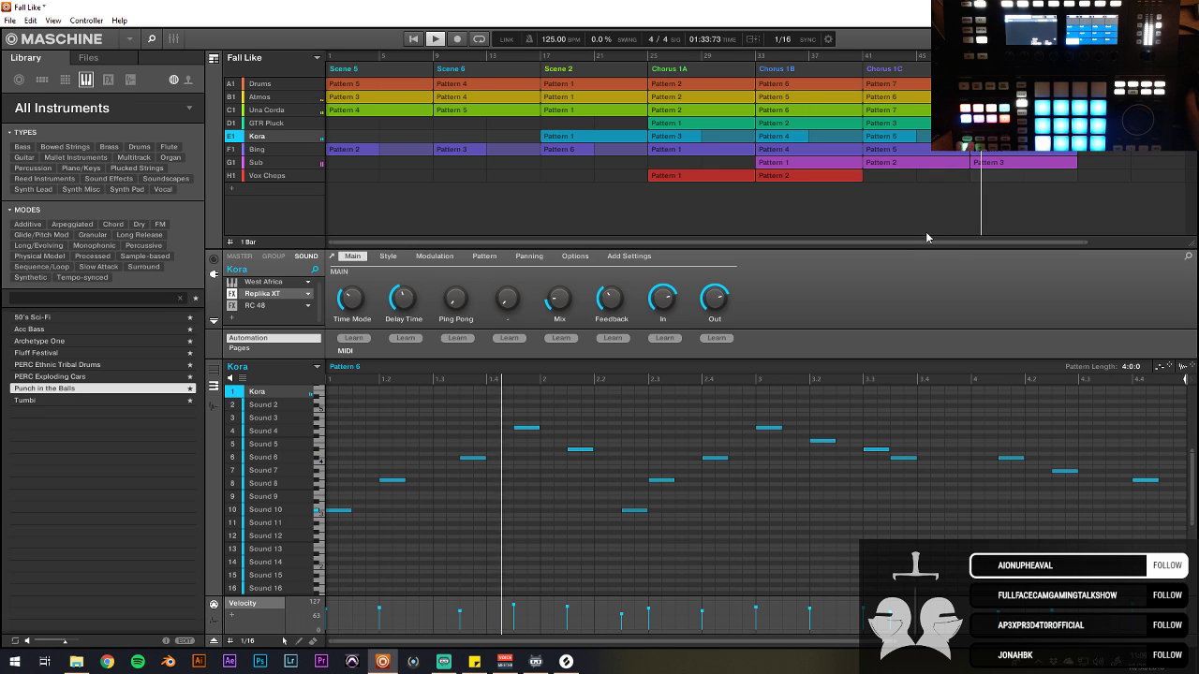
Step: Remove the Una Corda pattern from the new section after Chorus 1C
{"action": "scroll", "coordinate": [924, 236], "scroll_direction": "down", "scroll_amount": 1}
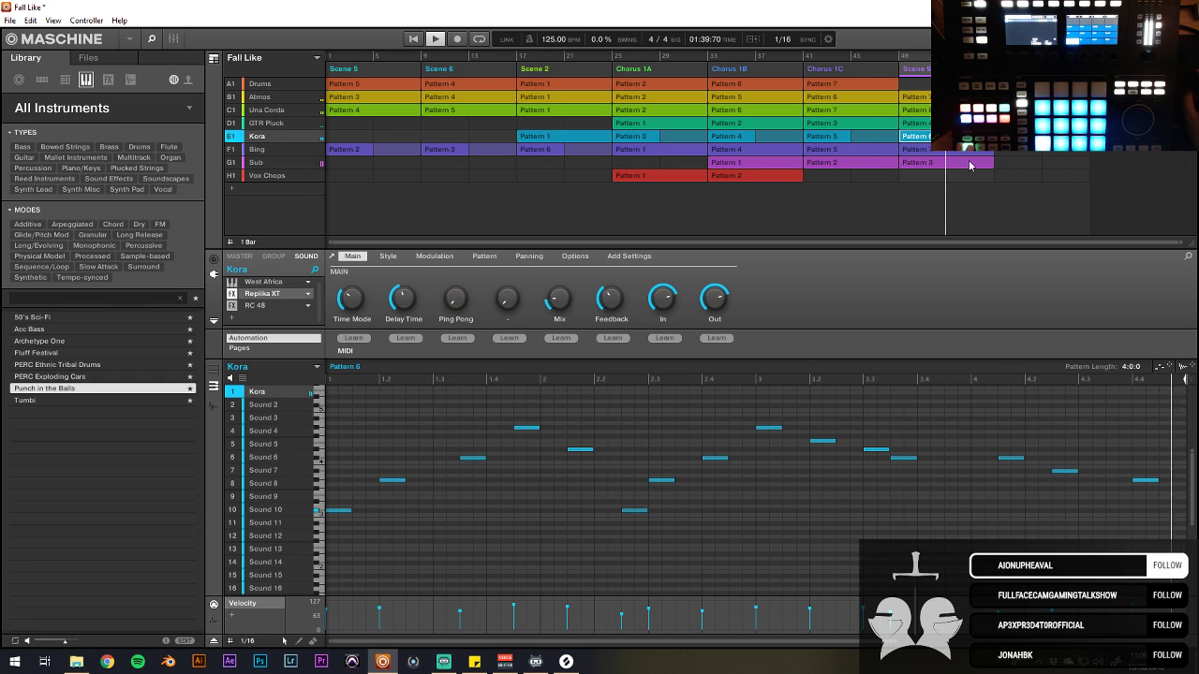
{"action": "left_click", "coordinate": [910, 138]}
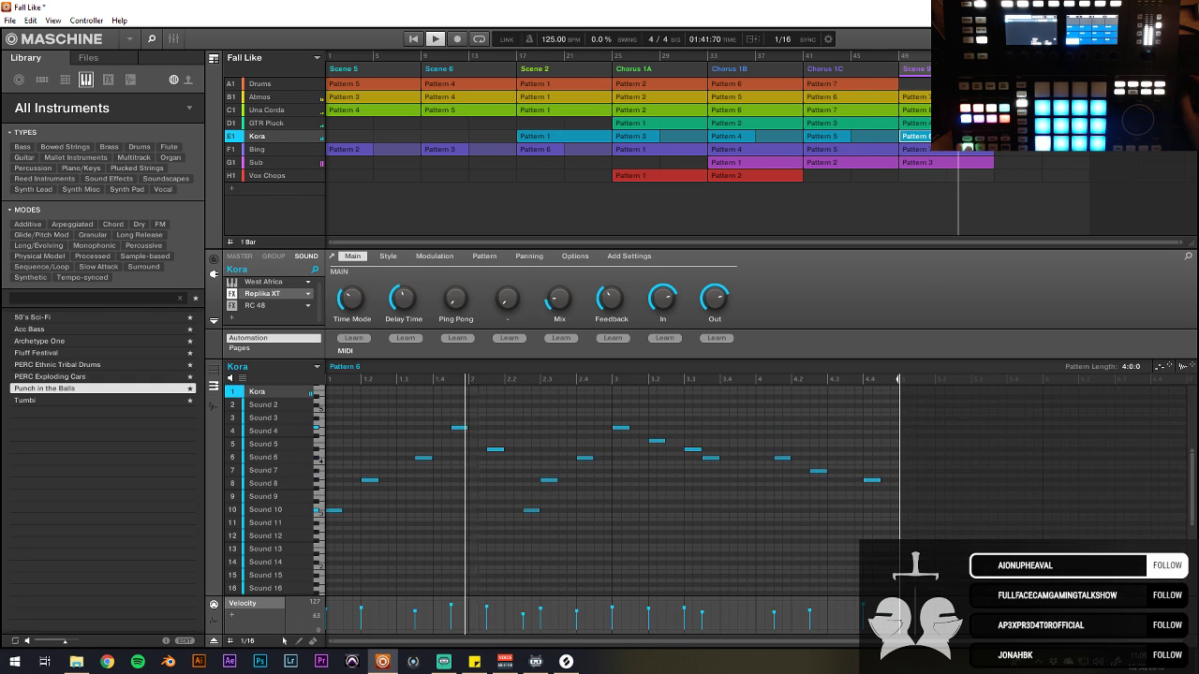
{"action": "right_click", "coordinate": [914, 123]}
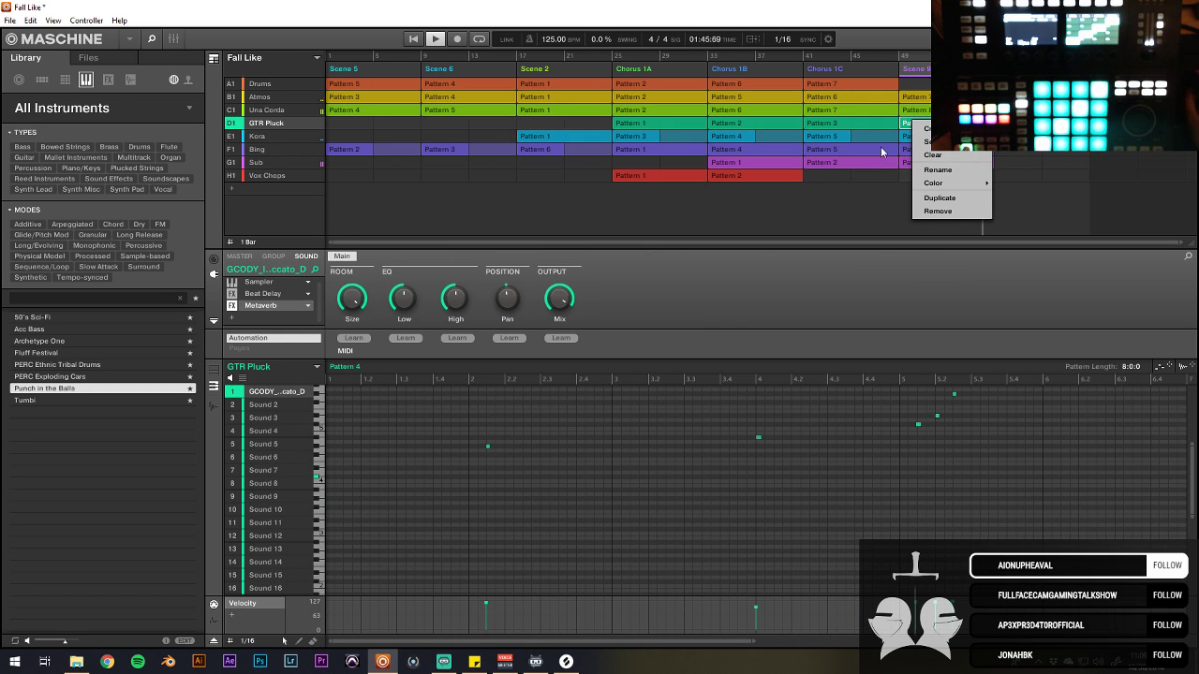
{"action": "left_click", "coordinate": [942, 110]}
{"action": "right_click", "coordinate": [942, 109]}
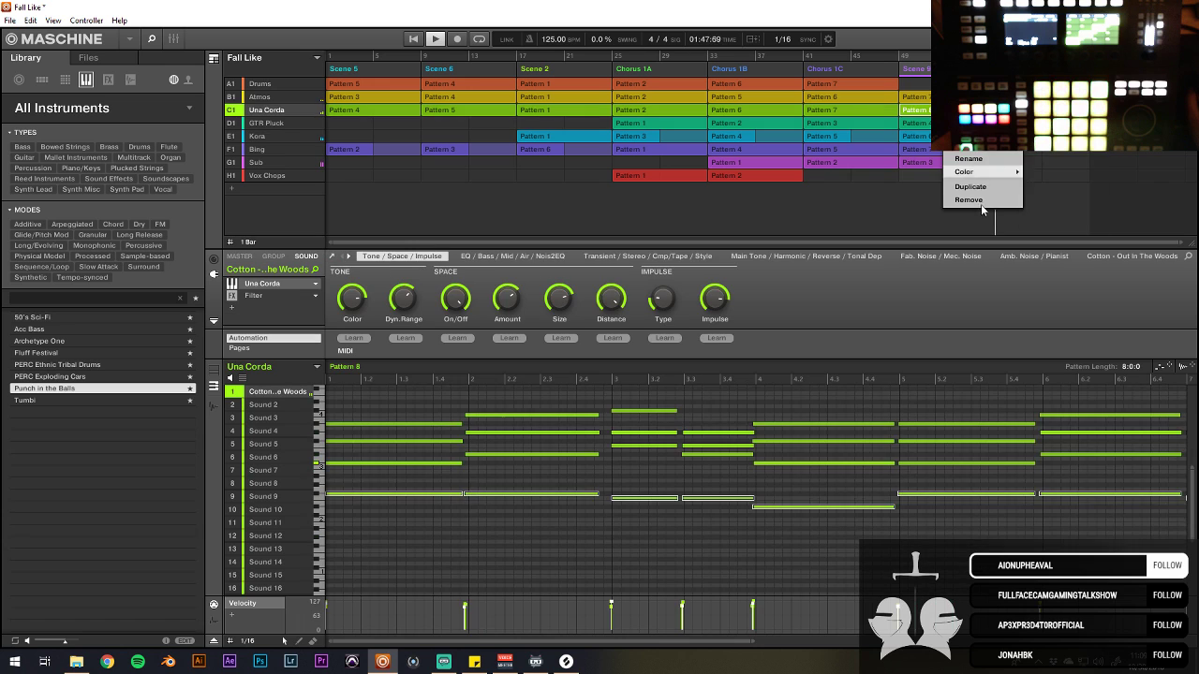
{"action": "left_click", "coordinate": [975, 204]}
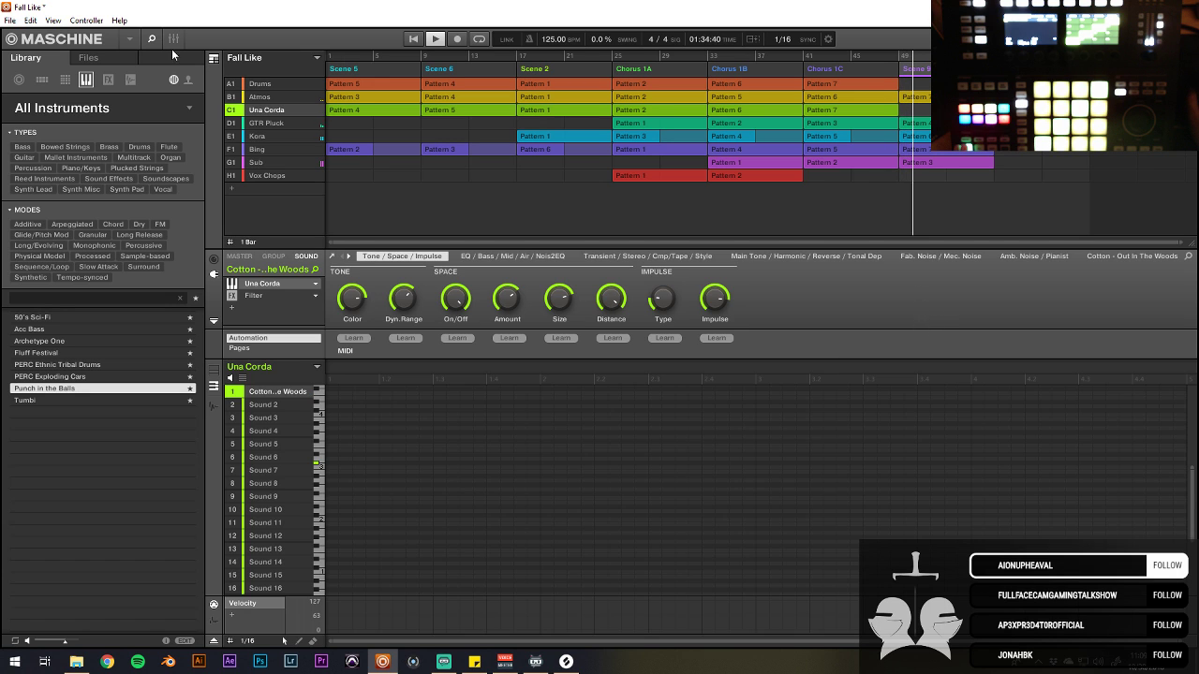
Step: Record a new 4-bar Drums pattern in the section after Chorus 1C with BBL_kick_mister, Pc_Woodblock3 and JUST_snap_wet hits
{"action": "left_click", "coordinate": [277, 85]}
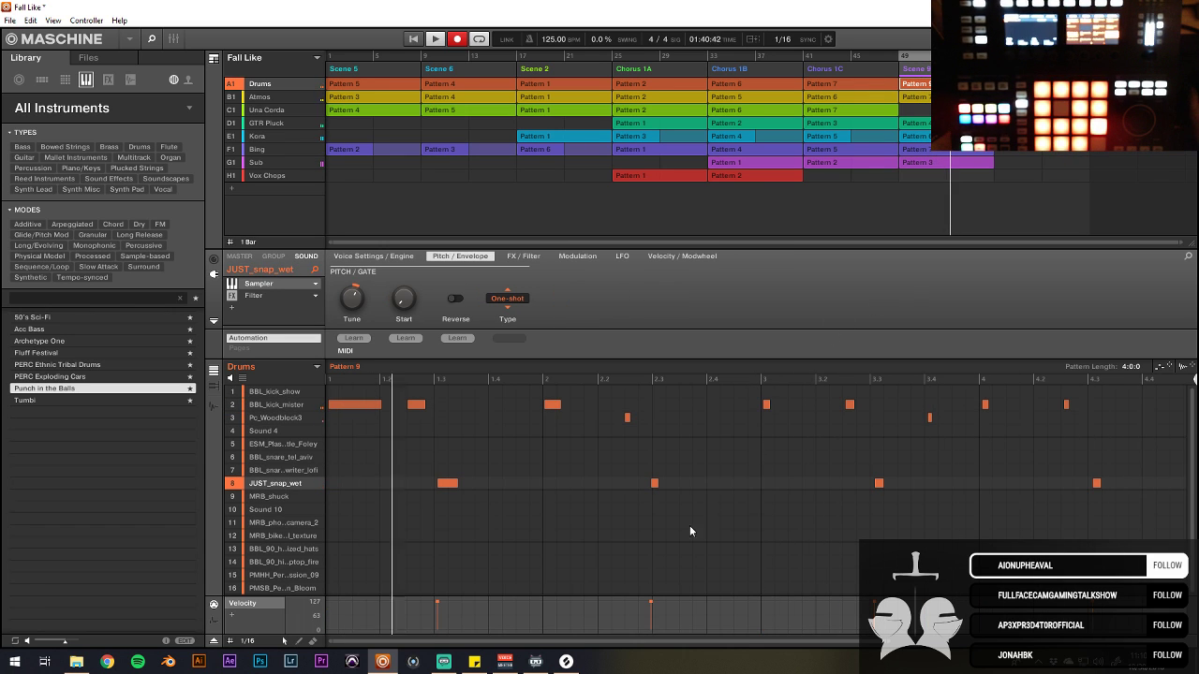
{"action": "left_click", "coordinate": [333, 405]}
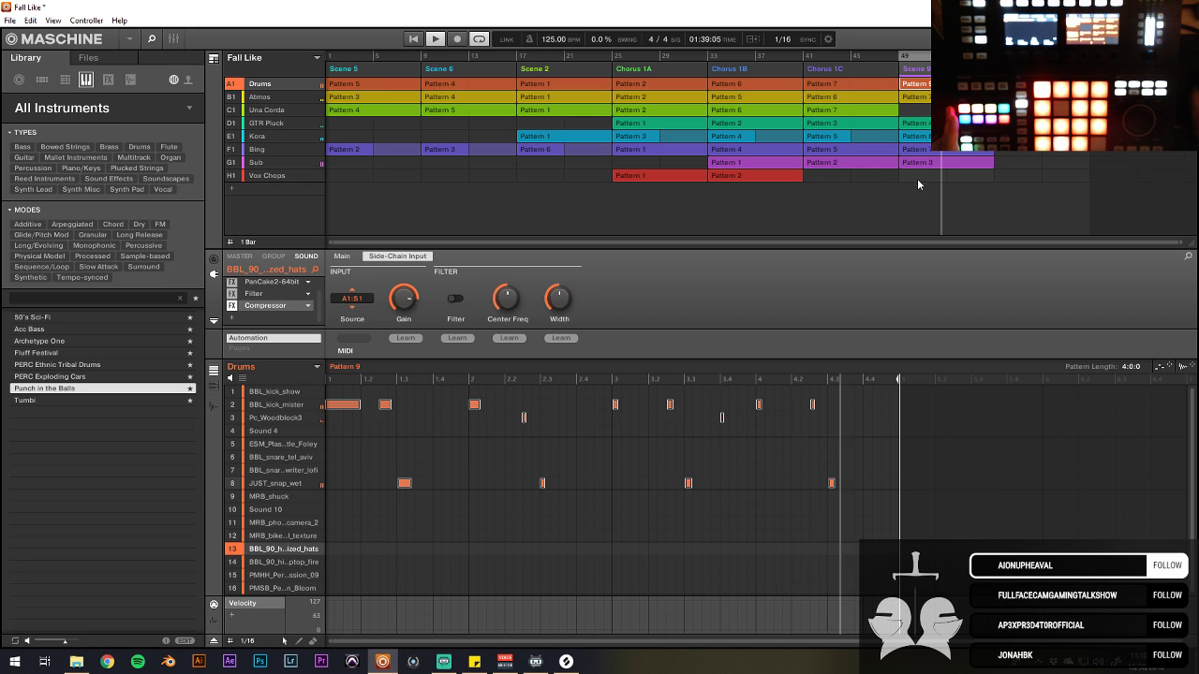
Step: Try clearing all notes from the Sub pattern in the section after Chorus 1C
{"action": "left_click", "coordinate": [935, 163]}
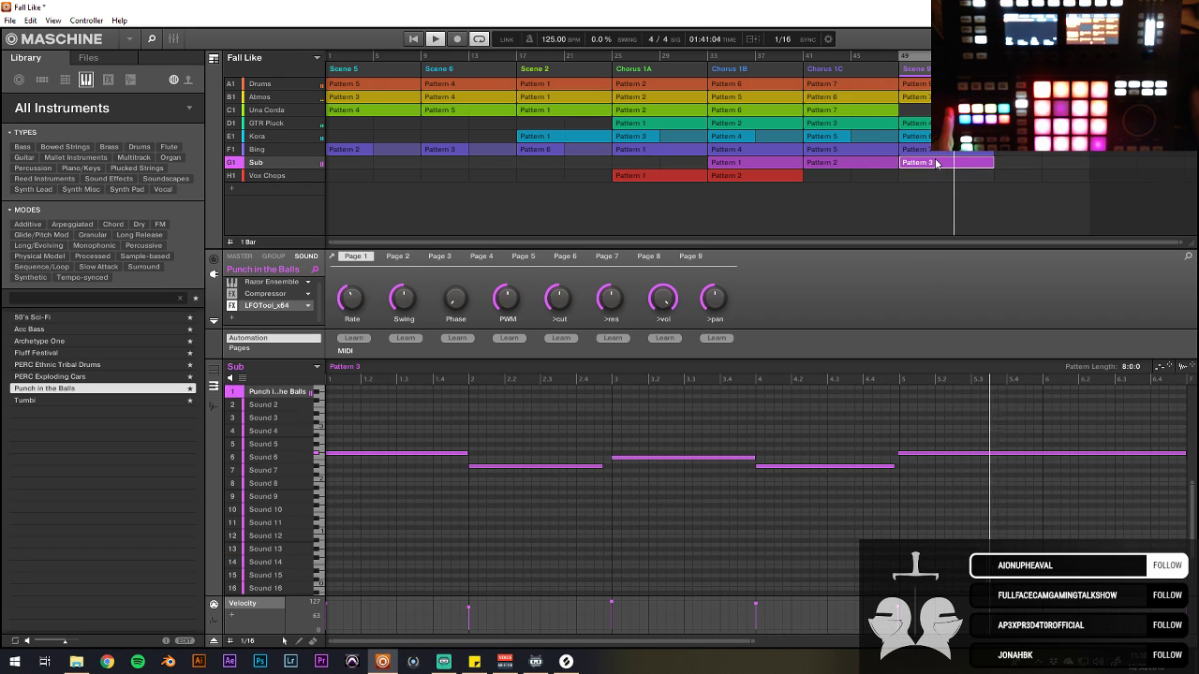
{"action": "scroll", "coordinate": [912, 423], "scroll_direction": "down", "scroll_amount": 2}
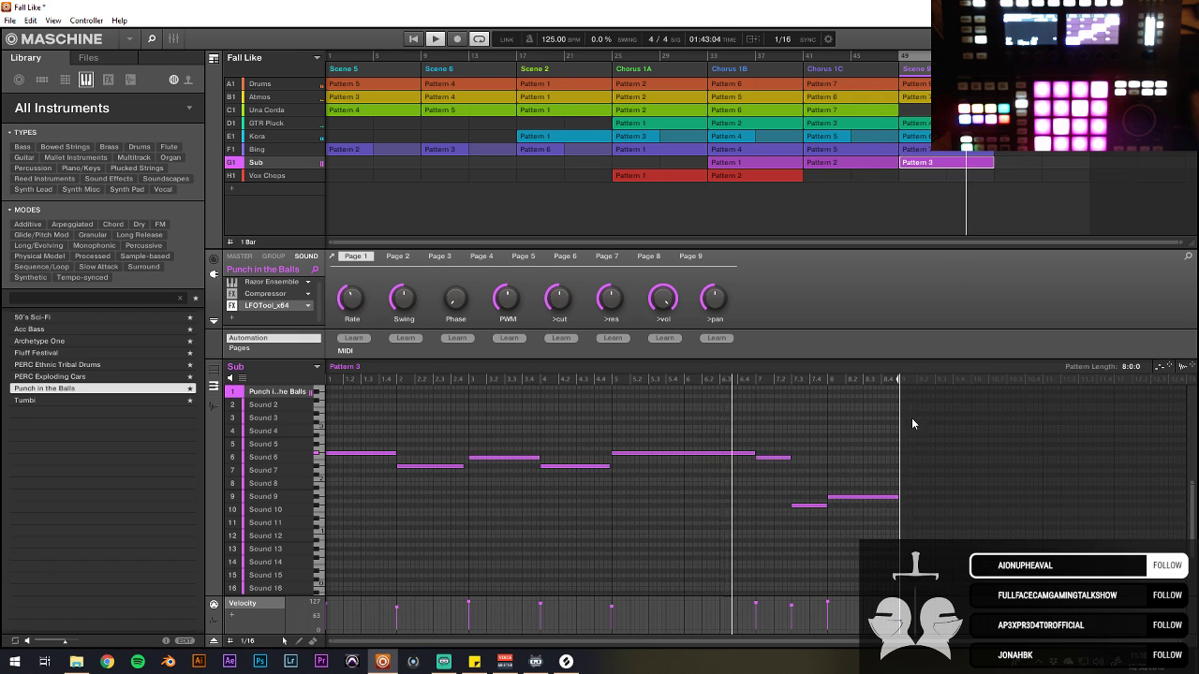
{"action": "key", "text": "ctrl+a"}
{"action": "key", "text": "Delete"}
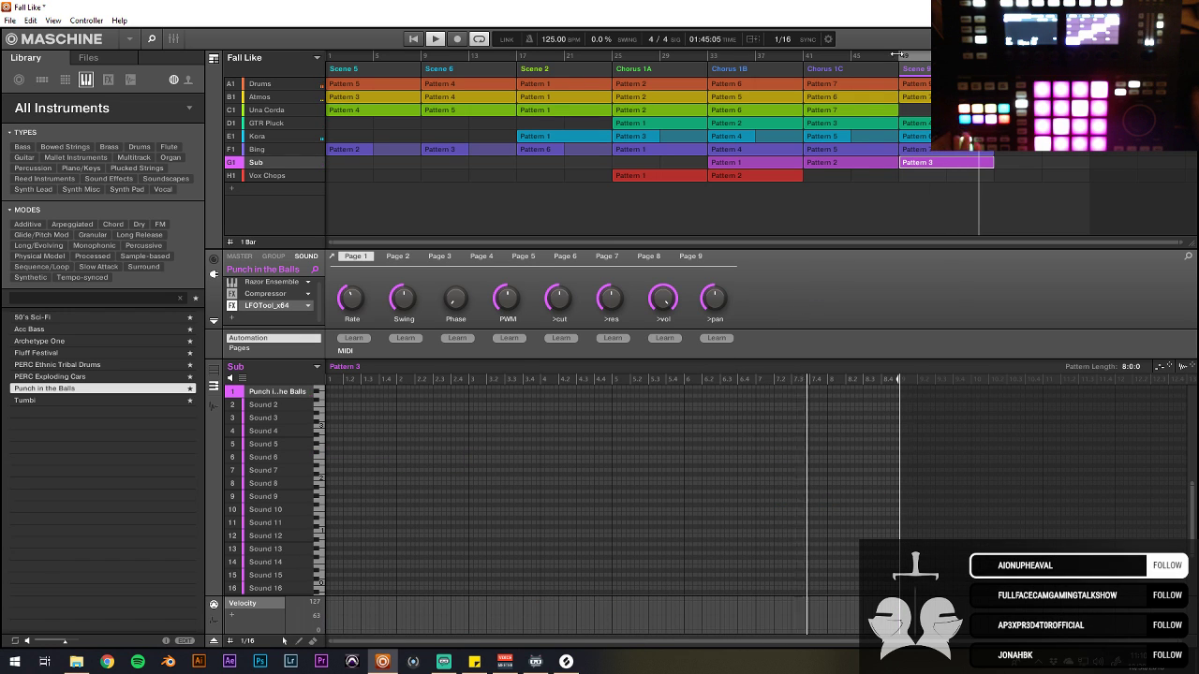
{"action": "left_click", "coordinate": [894, 57]}
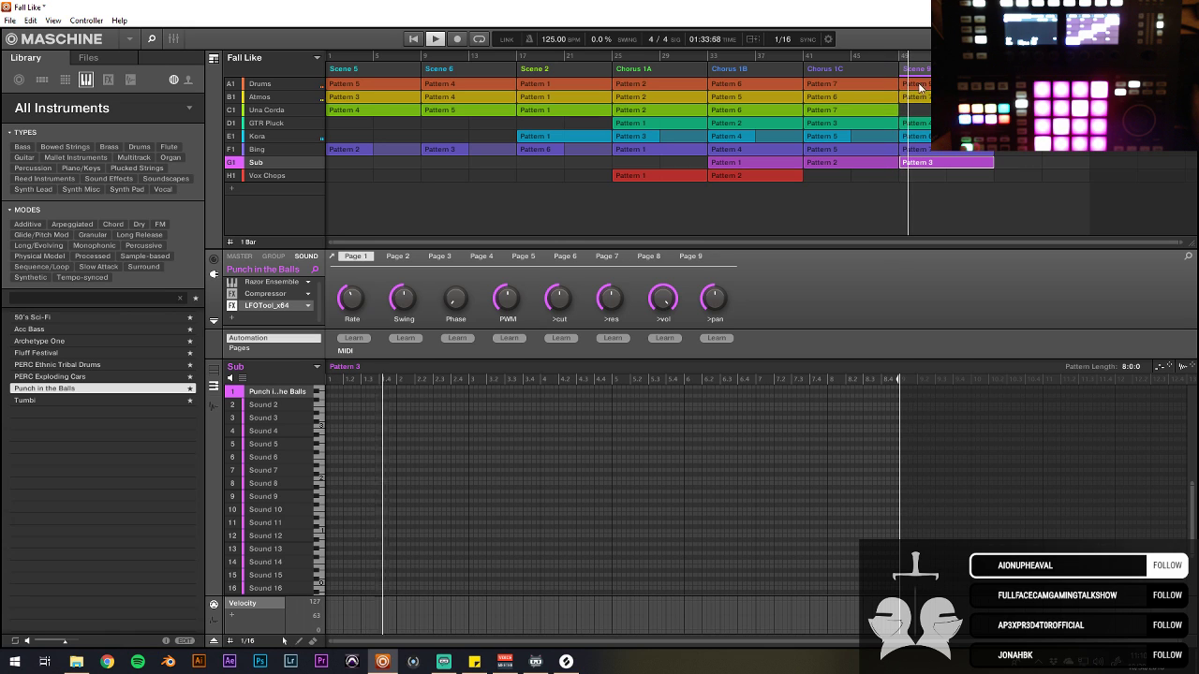
{"action": "key", "text": "ctrl+z"}
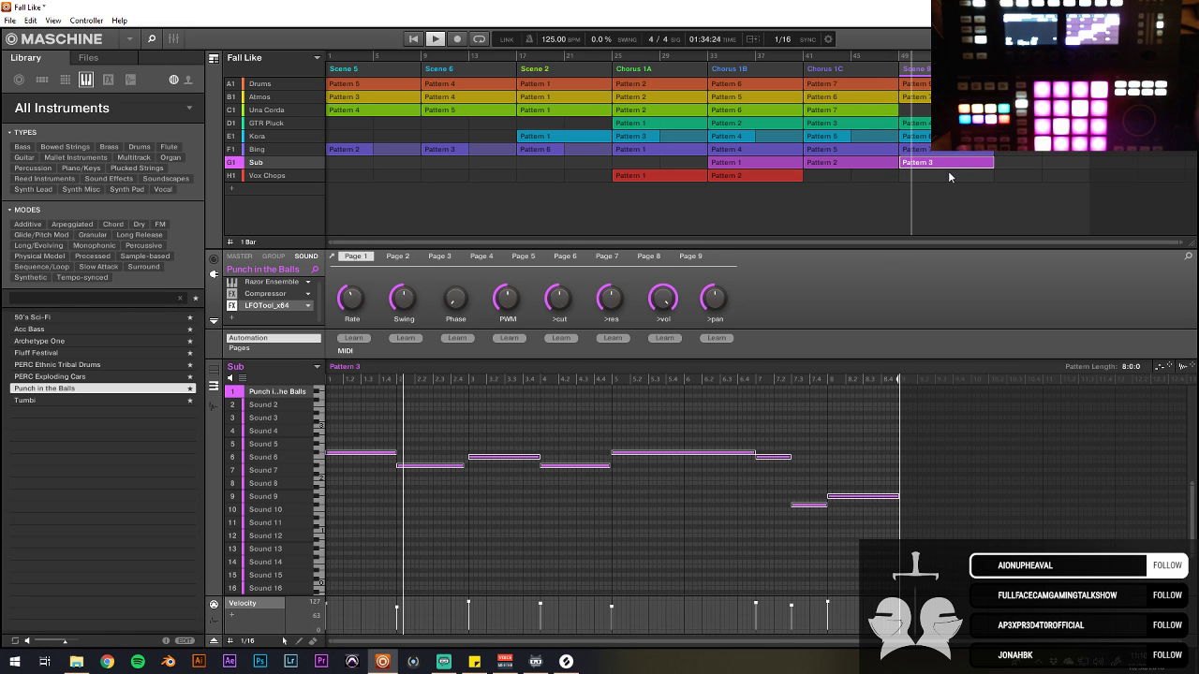
Step: Inspect the Sub's Razor synth settings in the plug-in's full editor while the new section plays, and close the editor
{"action": "left_click", "coordinate": [269, 284]}
{"action": "double_click", "coordinate": [269, 286]}
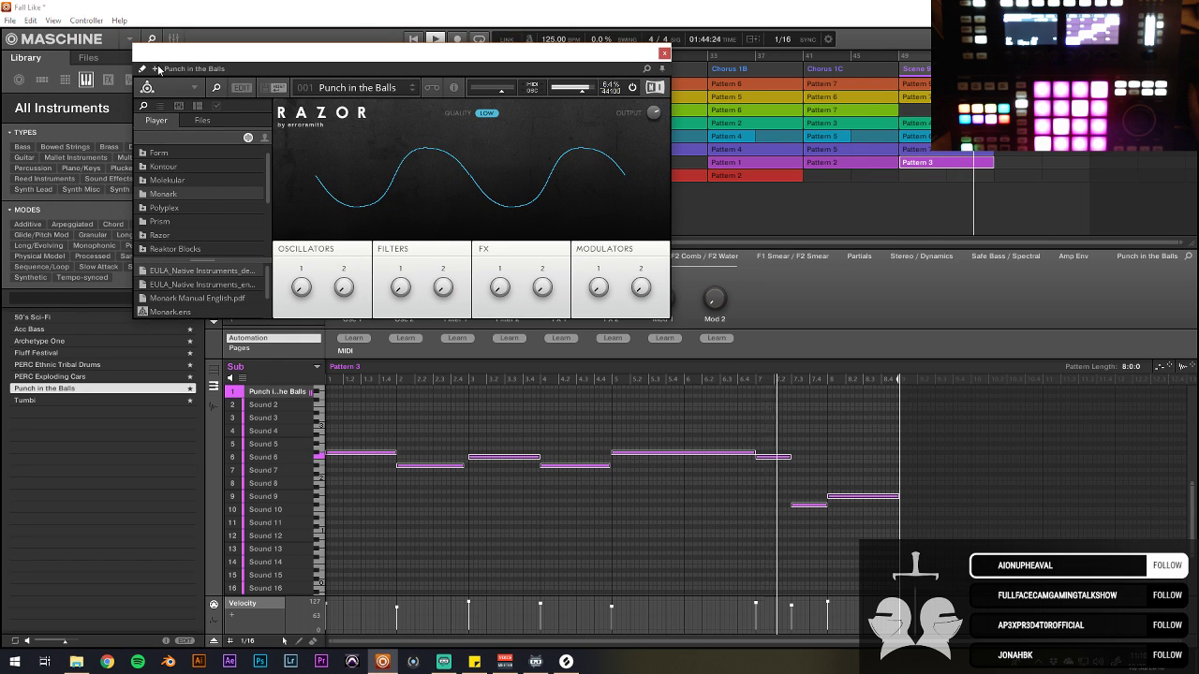
{"action": "left_click", "coordinate": [654, 87]}
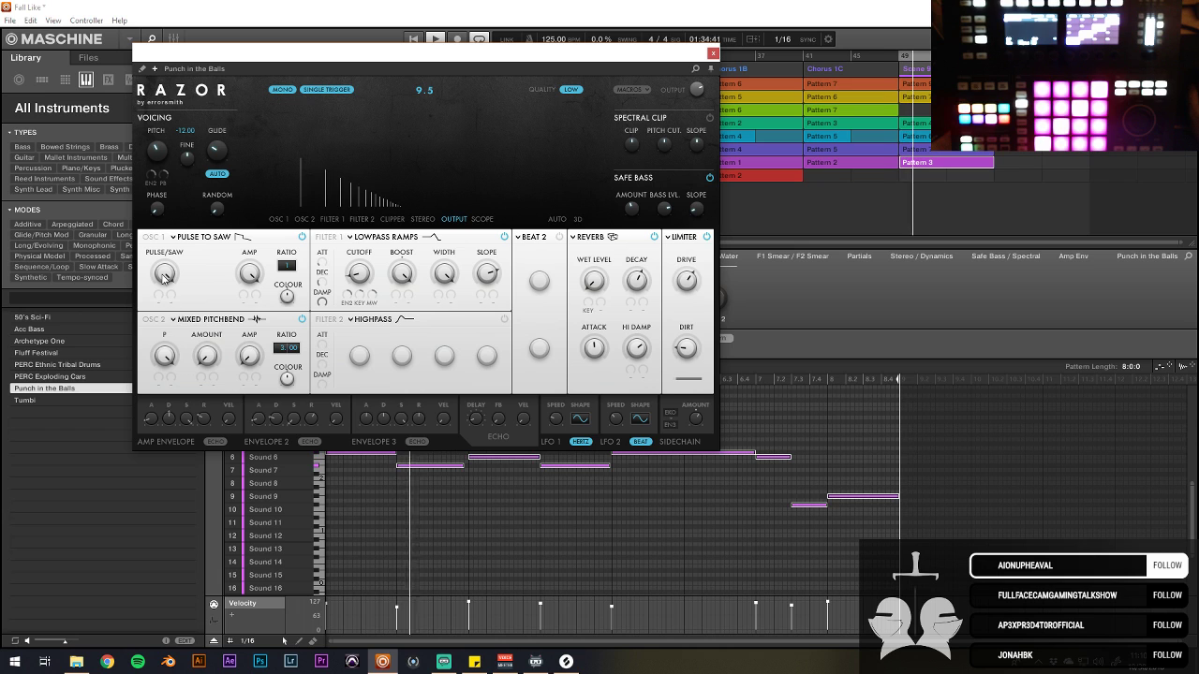
{"action": "left_click", "coordinate": [714, 54]}
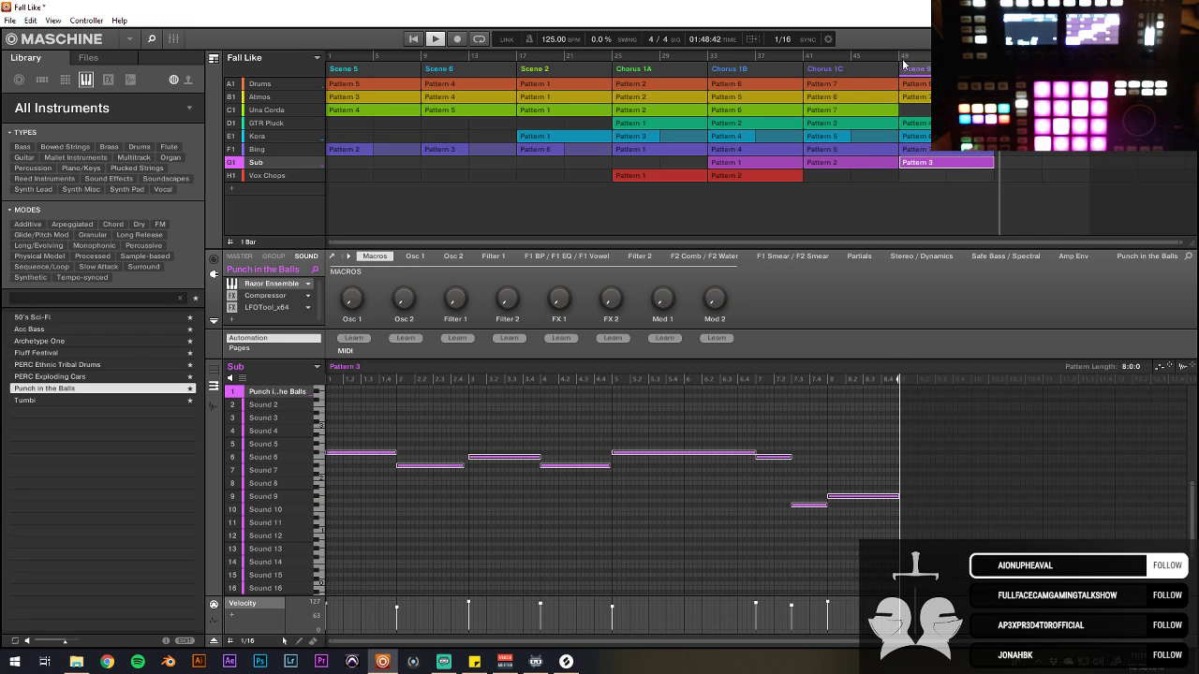
{"action": "left_click", "coordinate": [854, 54]}
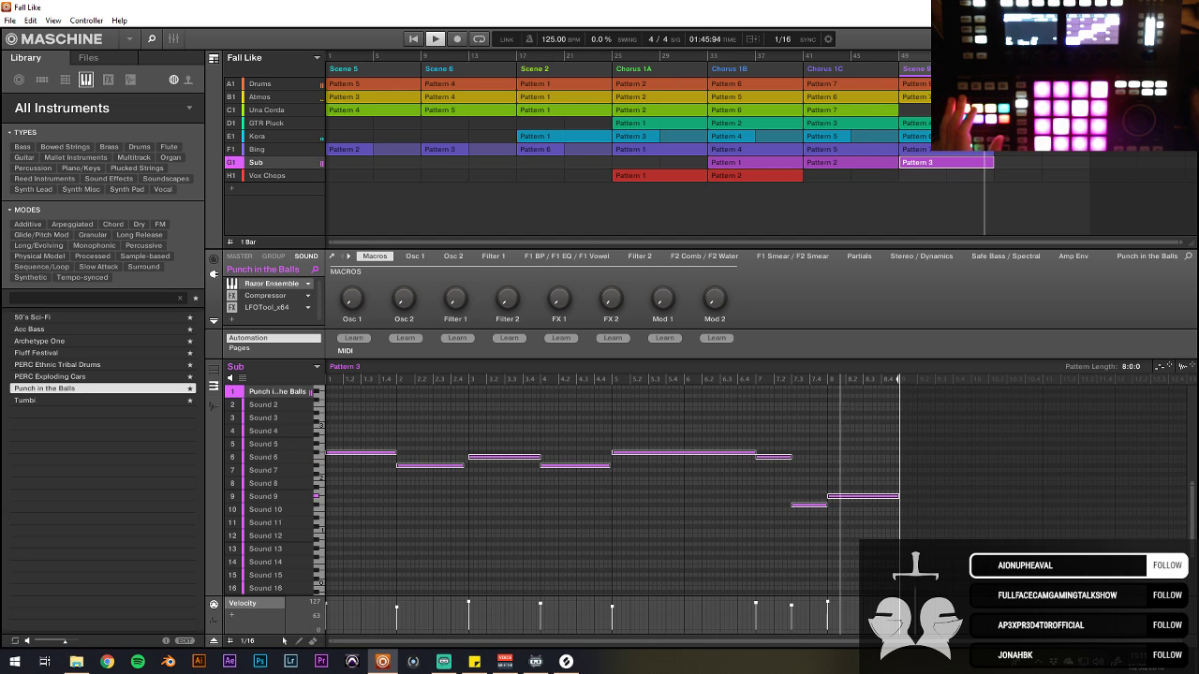
Step: Switch to Splice and search for choir samples with the C# key filter cleared
{"action": "left_click", "coordinate": [564, 662]}
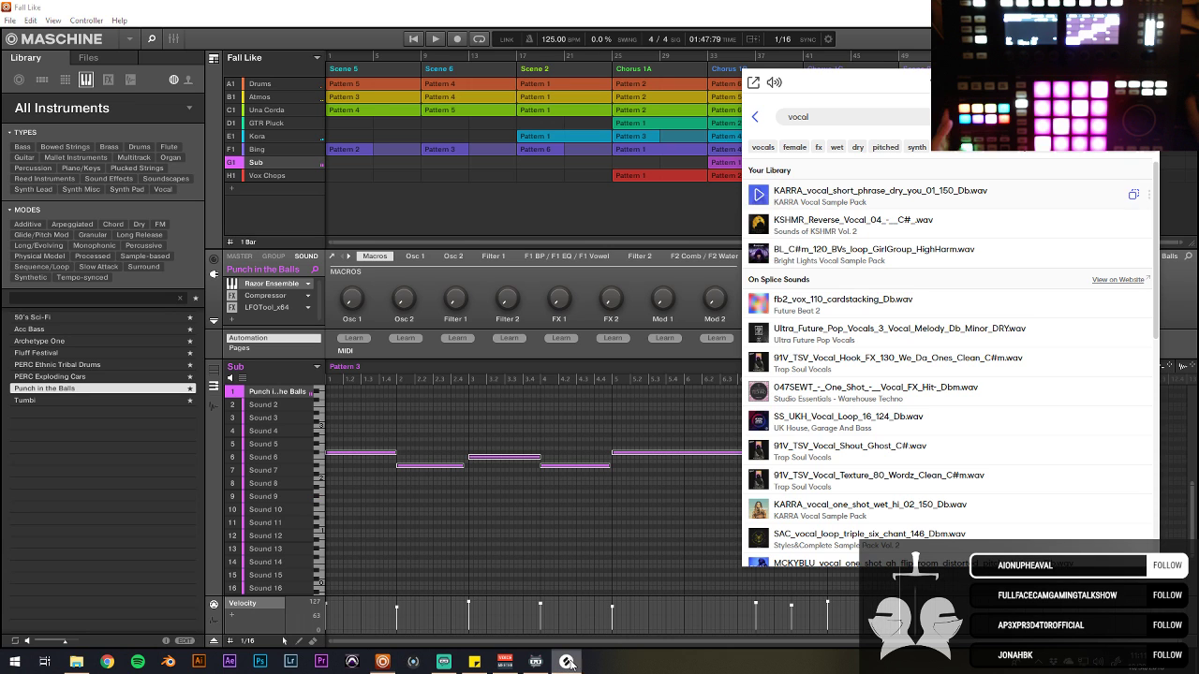
{"action": "type", "text": "choir"}
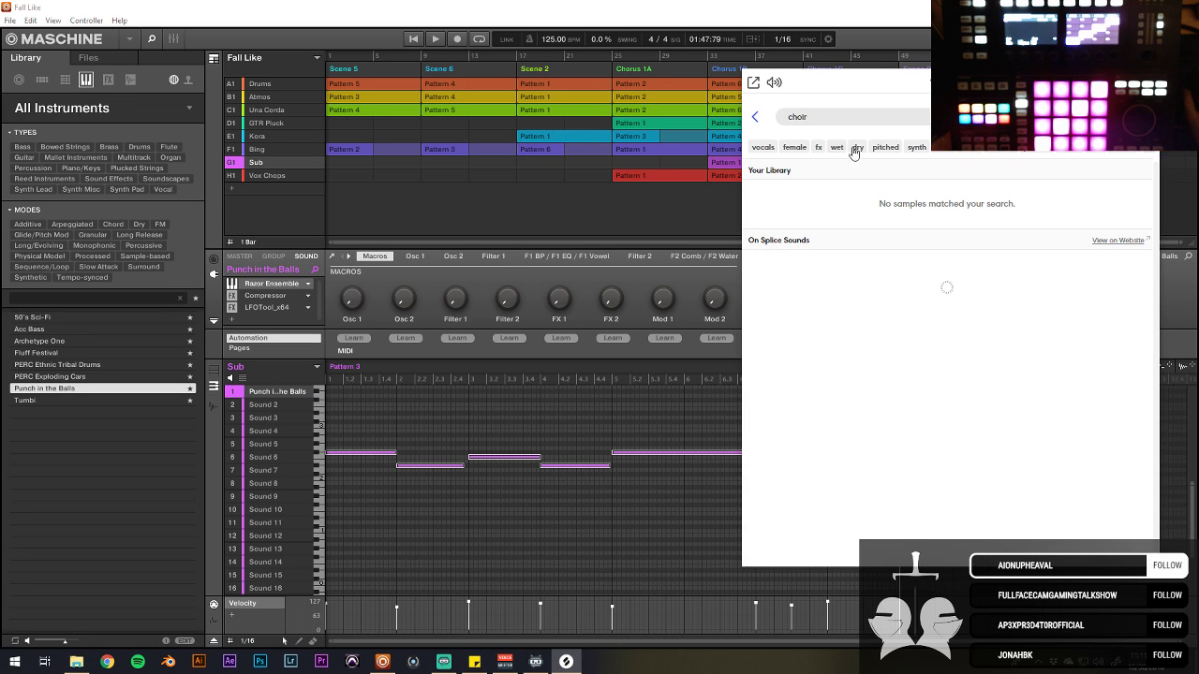
{"action": "left_click", "coordinate": [1138, 116]}
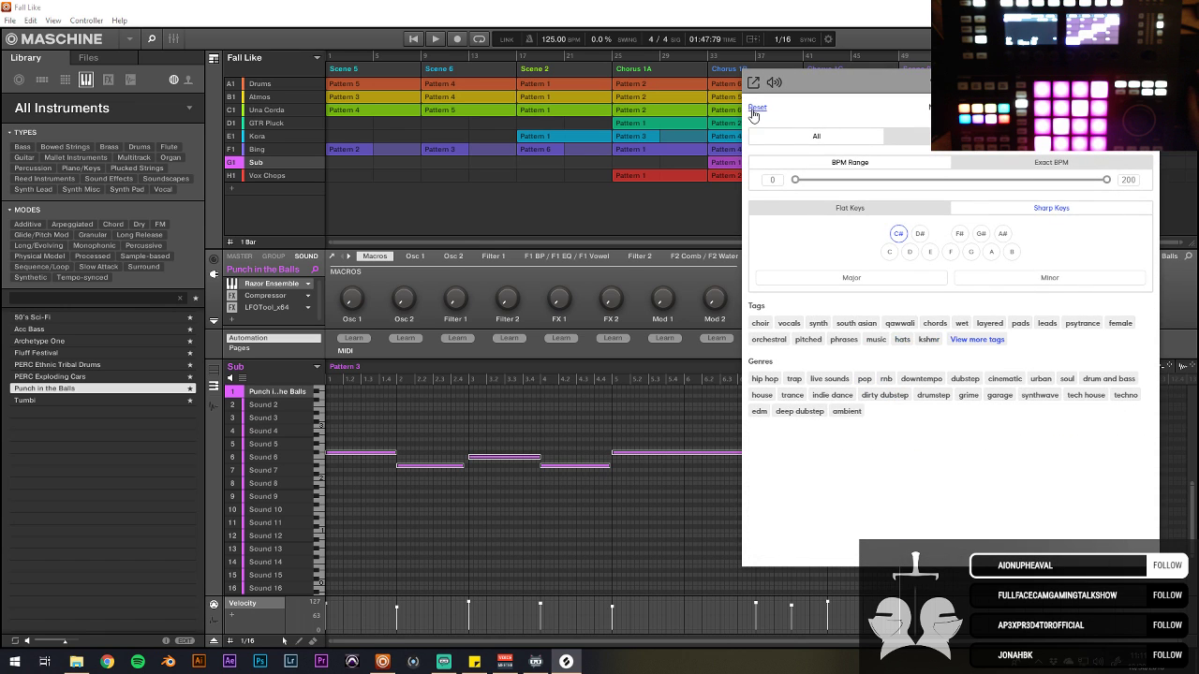
{"action": "left_click", "coordinate": [1138, 116]}
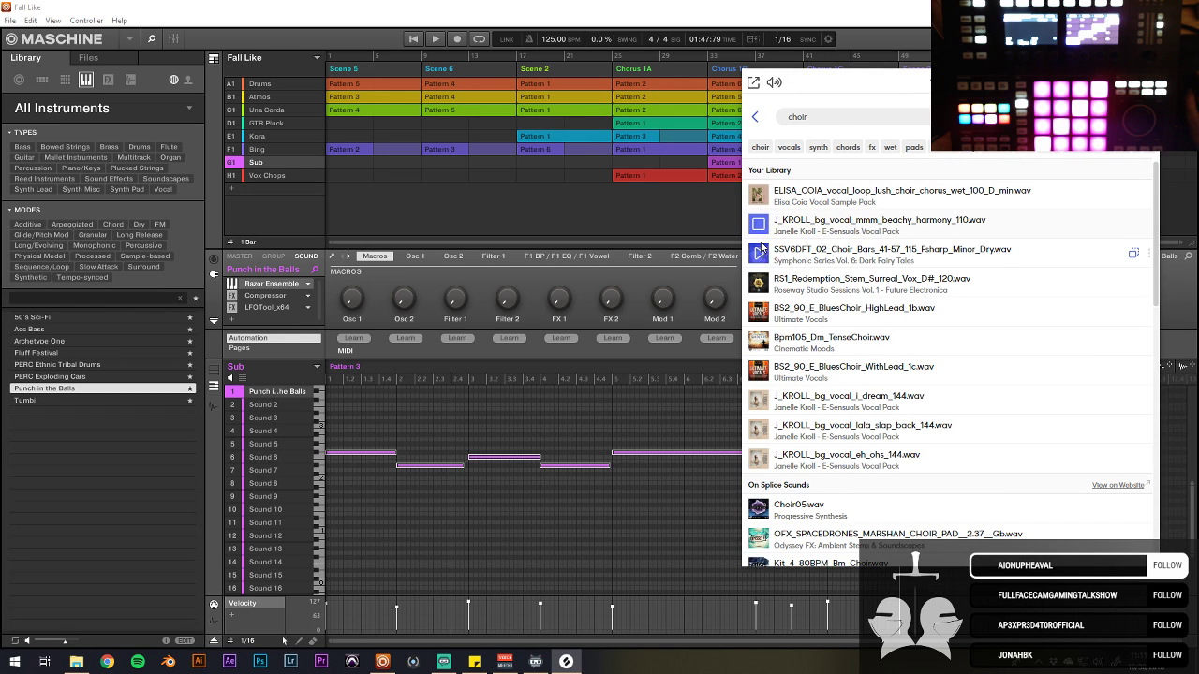
Step: Audition the choir samples in the Splice library, including SSV6DFT, Bpm105_Dm_TenseChoir and the J_KROLL vocals, and filter by the vocals tag
{"action": "left_click", "coordinate": [758, 253]}
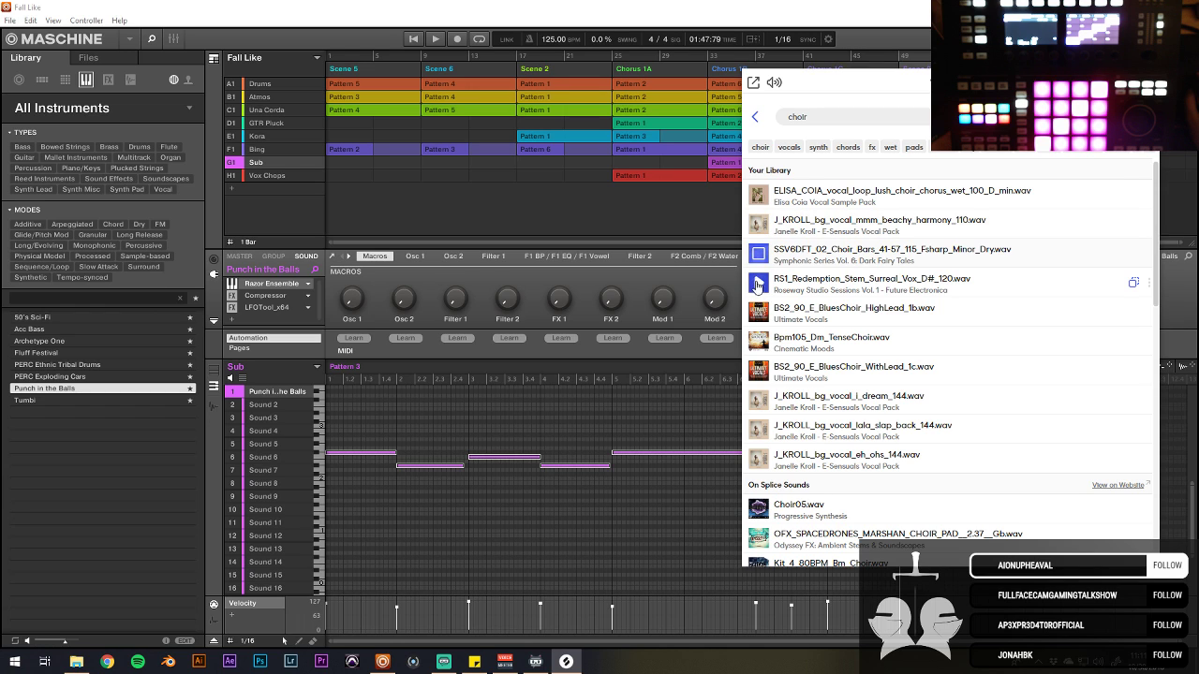
{"action": "left_click", "coordinate": [759, 312]}
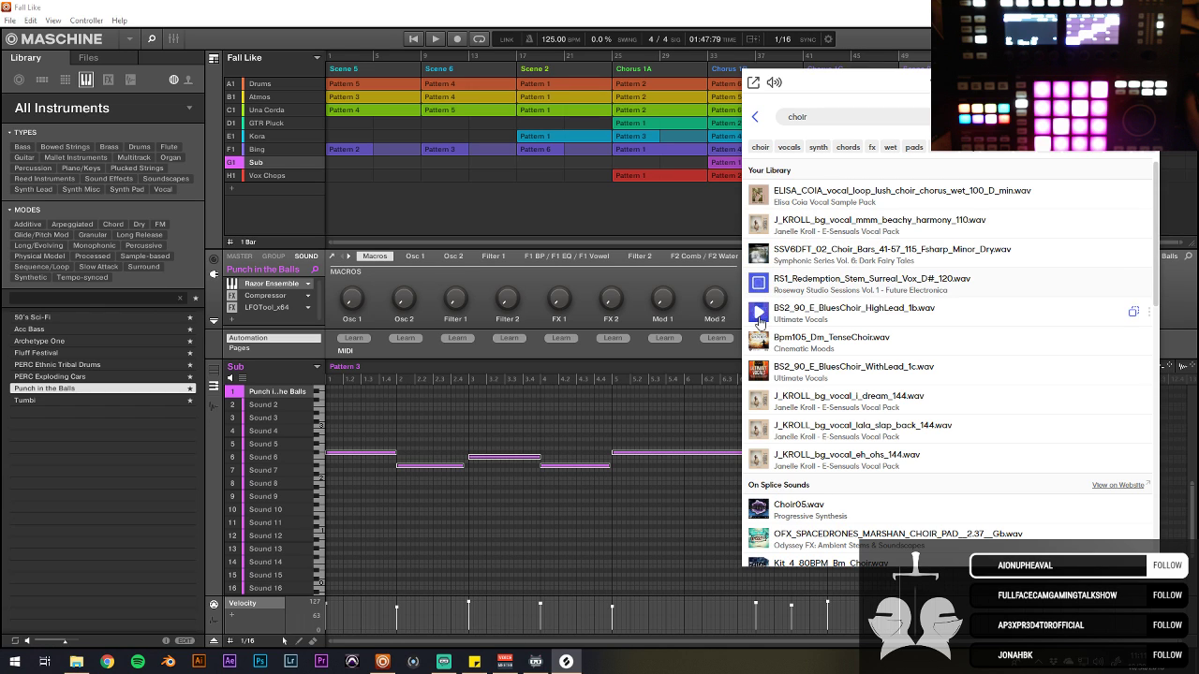
{"action": "left_click", "coordinate": [758, 343]}
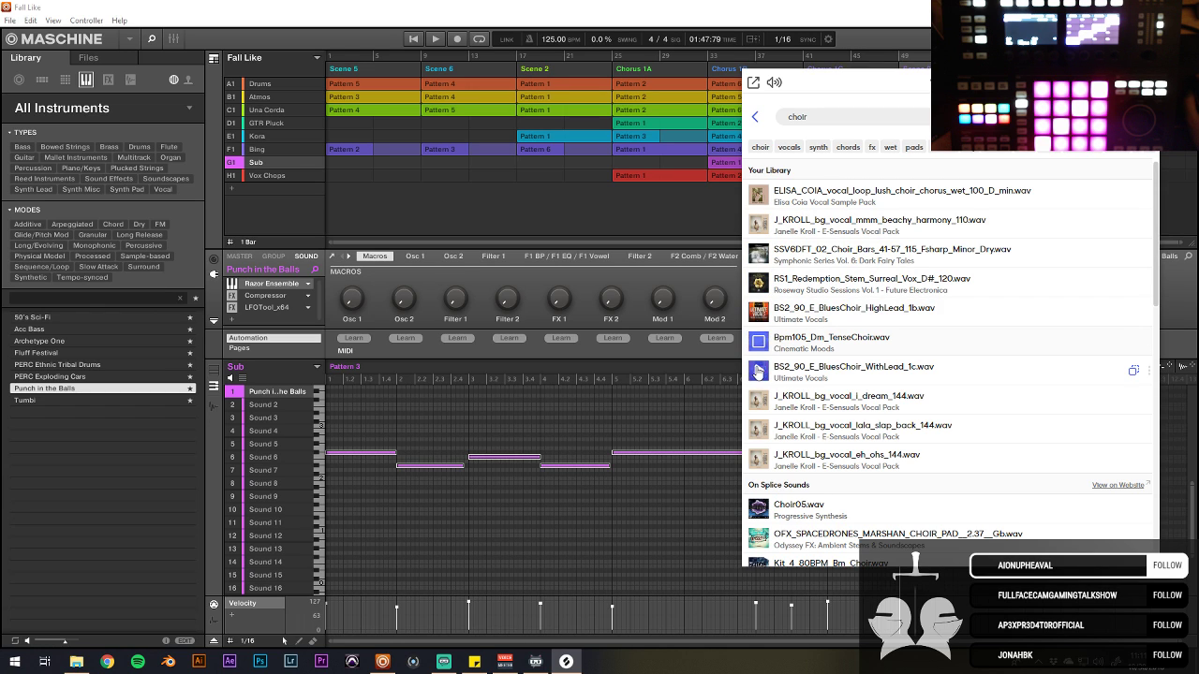
{"action": "left_click", "coordinate": [758, 402]}
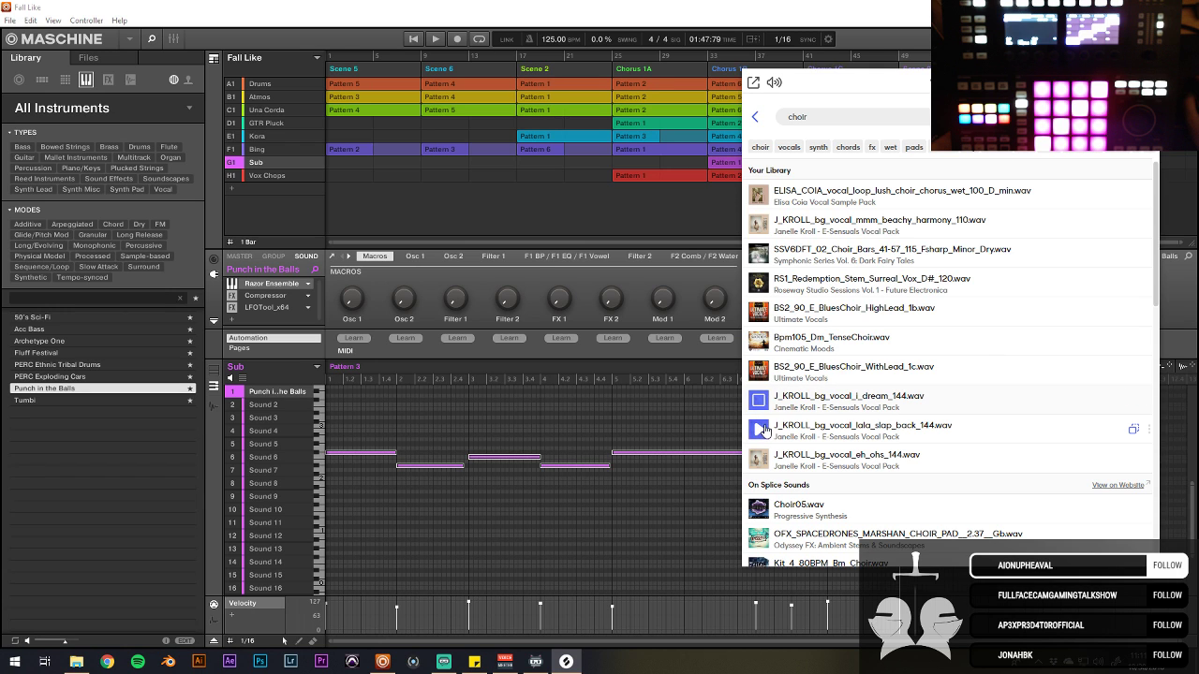
{"action": "left_click", "coordinate": [762, 432]}
{"action": "left_click", "coordinate": [762, 462]}
{"action": "scroll", "coordinate": [757, 431], "scroll_direction": "down", "scroll_amount": 1}
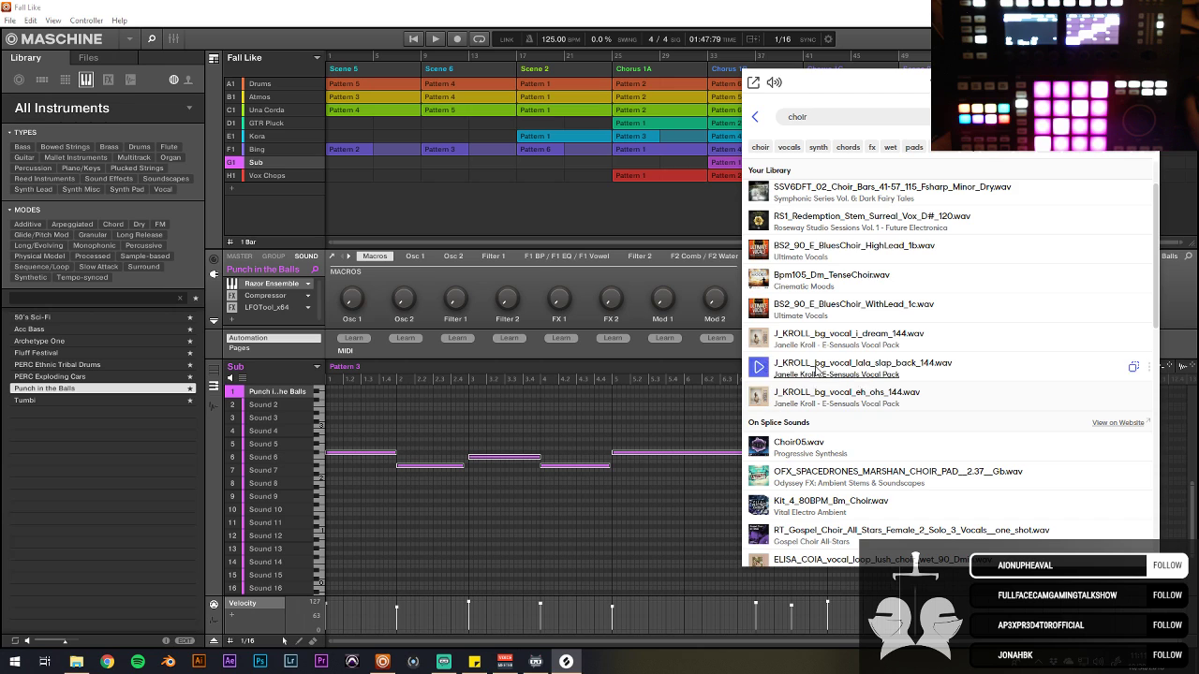
{"action": "left_click", "coordinate": [787, 148]}
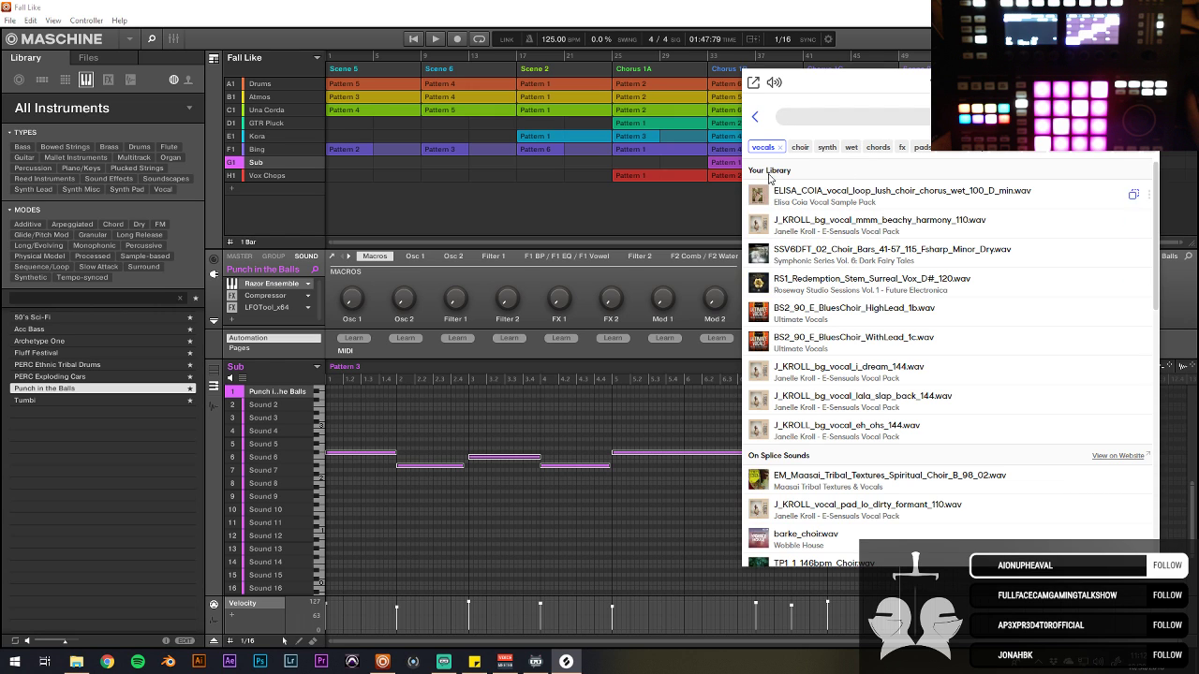
Step: Leave the choir search and open the Vocals category among the instruments in the Splice library
{"action": "left_click", "coordinate": [755, 119]}
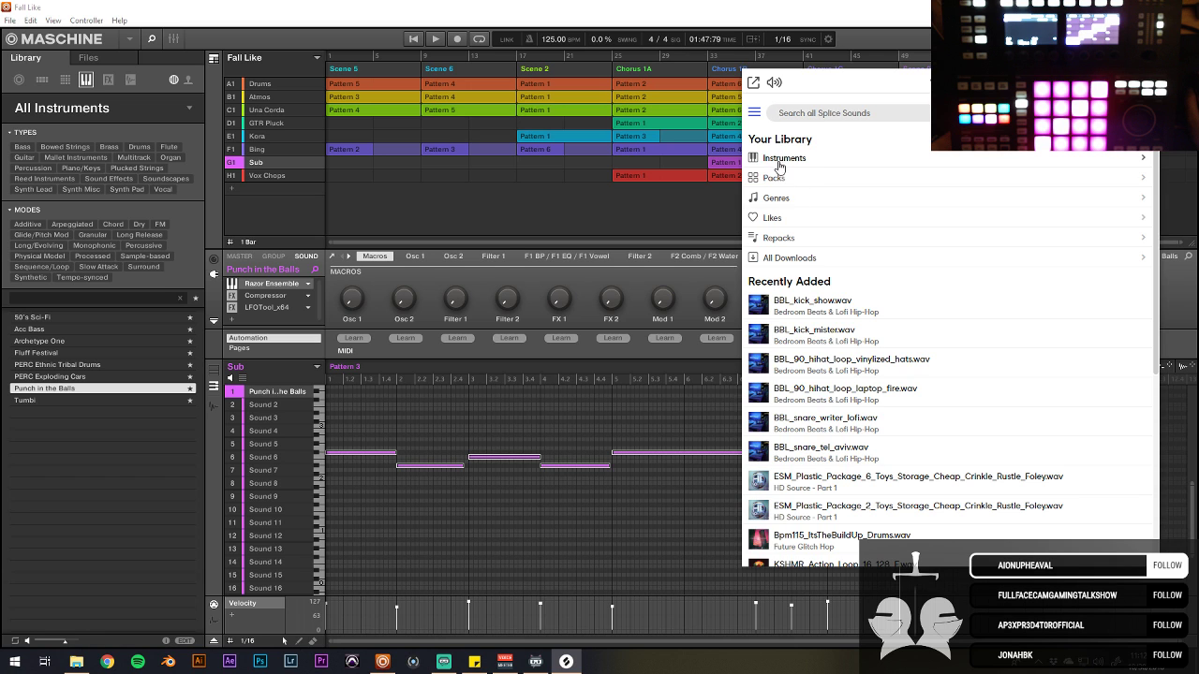
{"action": "left_click", "coordinate": [780, 159]}
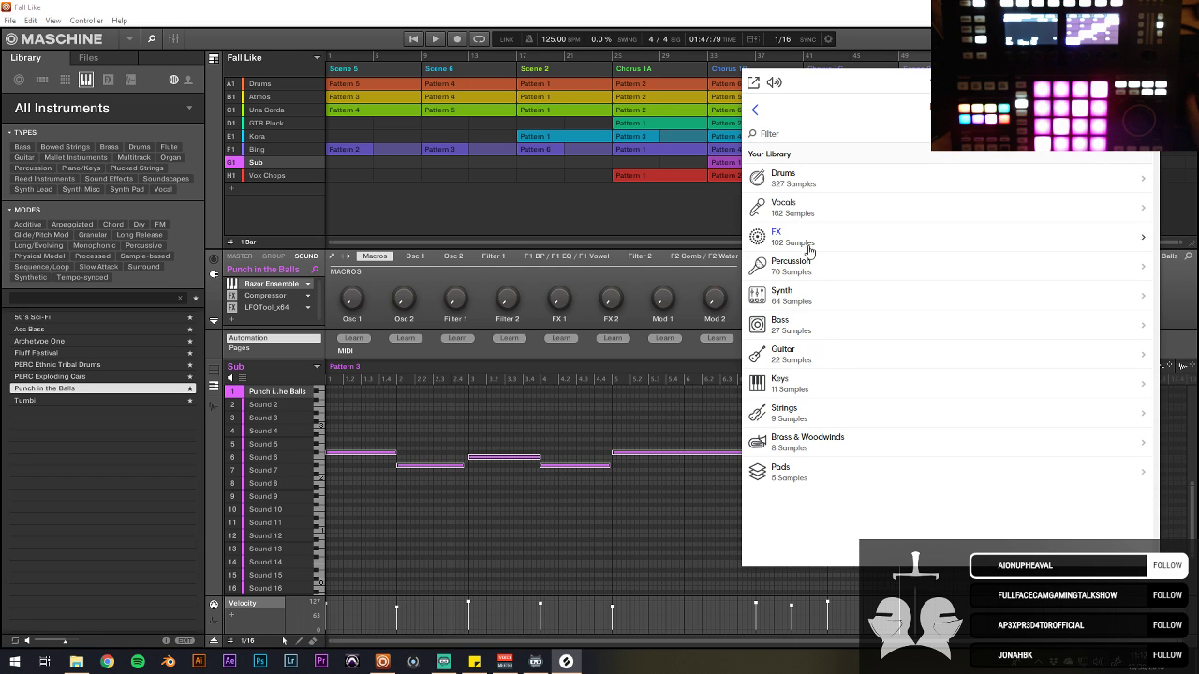
{"action": "left_click", "coordinate": [810, 199]}
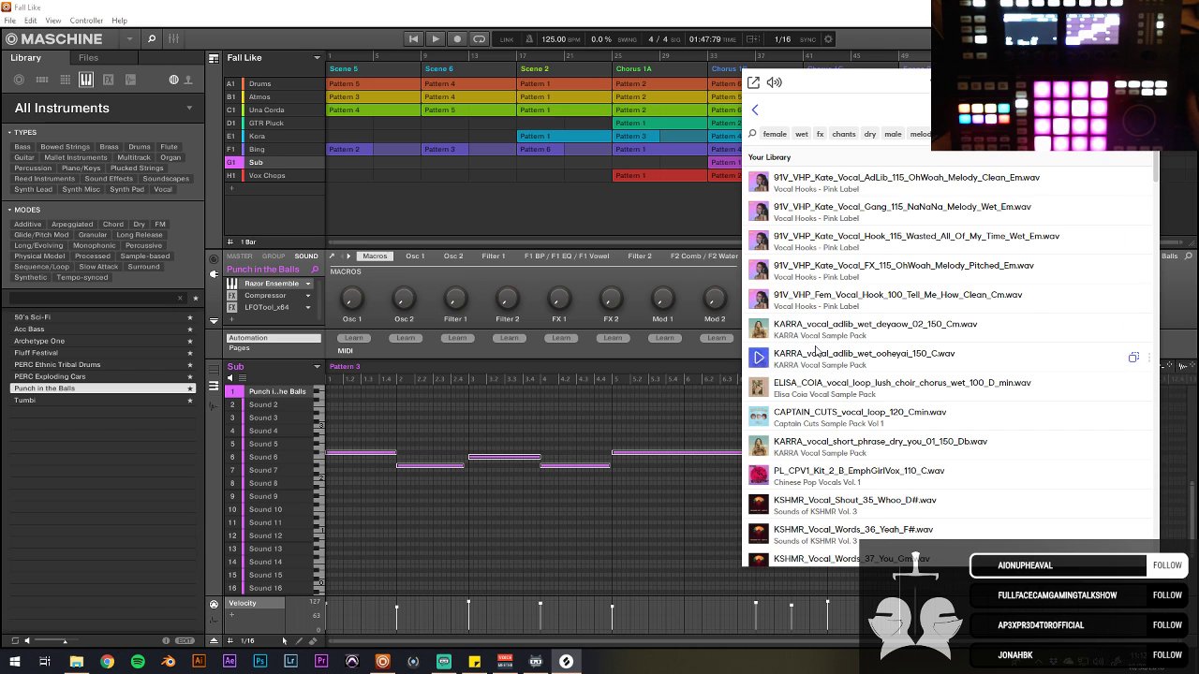
Step: Audition the library's vocal samples, including the 91V_VHP vocal hook, FRB2_Vox_100_C_WithYouGirl_FA, KSHMR_Lead_Enhancer_03_F and KSHMR_Vocal_Tone_21
{"action": "scroll", "coordinate": [815, 335], "scroll_direction": "down", "scroll_amount": 2}
{"action": "scroll", "coordinate": [815, 334], "scroll_direction": "down", "scroll_amount": 3}
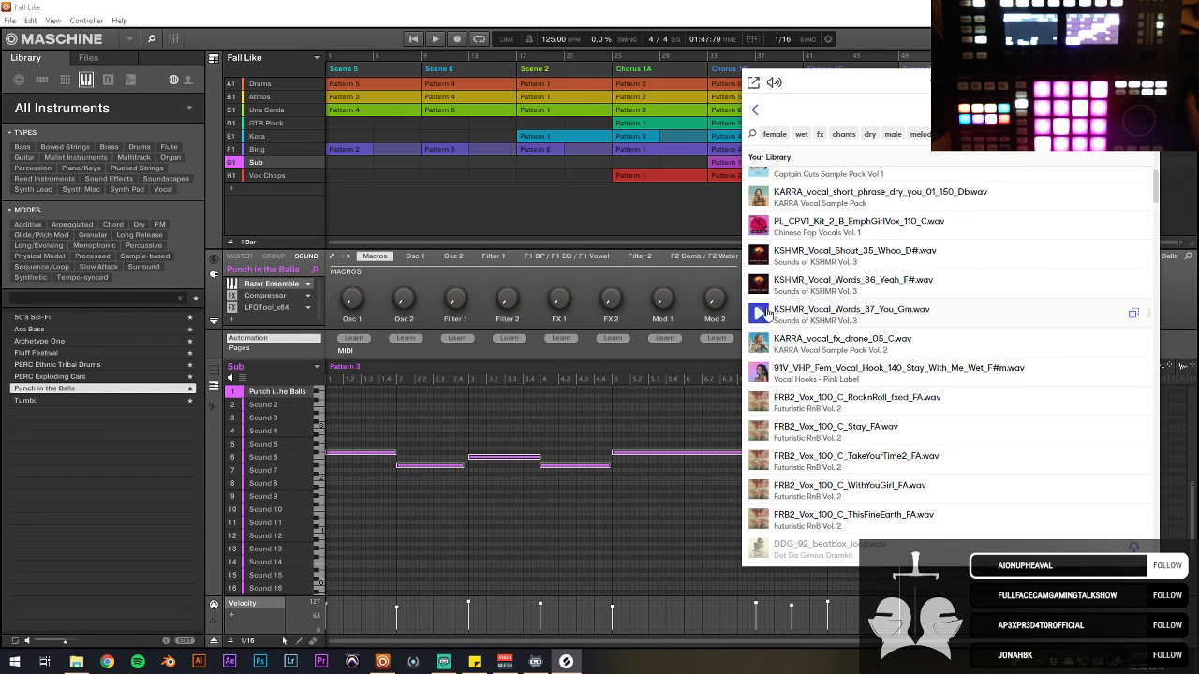
{"action": "scroll", "coordinate": [759, 365], "scroll_direction": "down", "scroll_amount": 4}
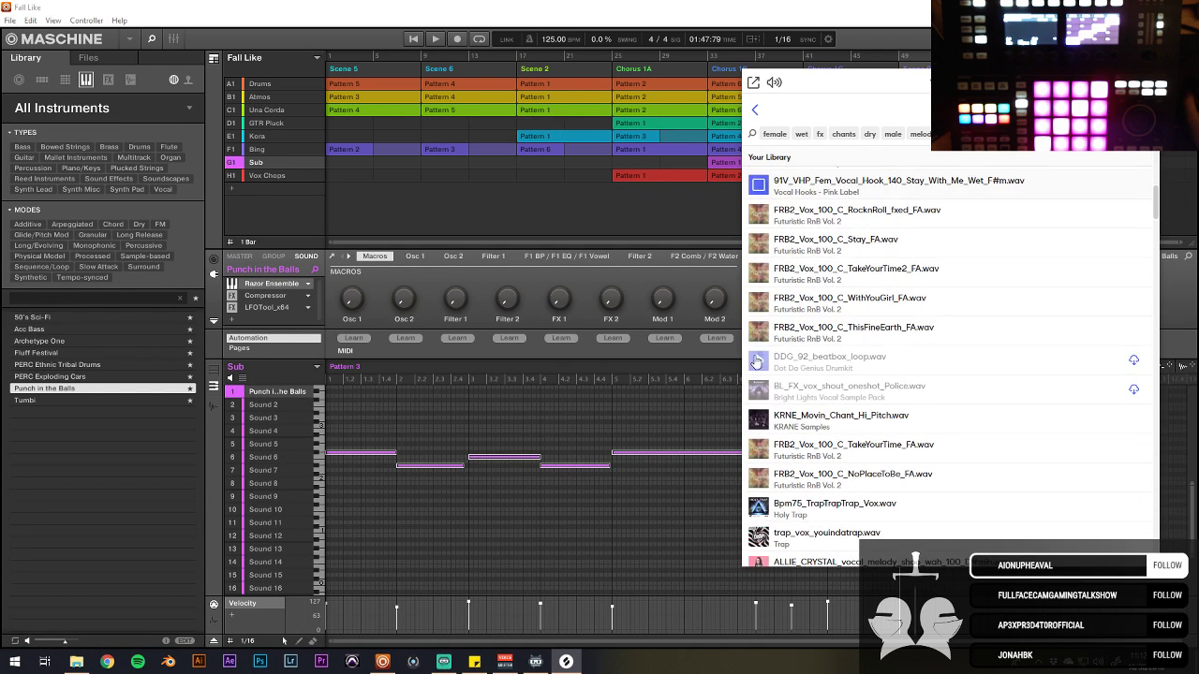
{"action": "scroll", "coordinate": [757, 305], "scroll_direction": "down", "scroll_amount": 3}
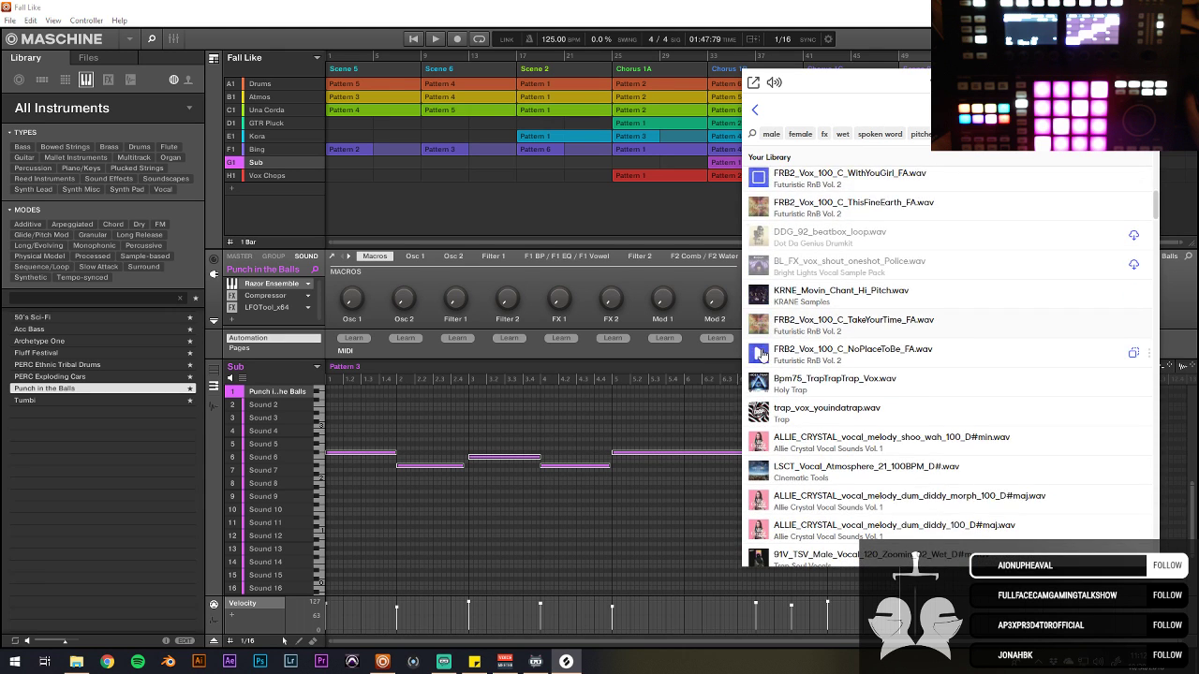
{"action": "scroll", "coordinate": [760, 351], "scroll_direction": "down", "scroll_amount": 2}
{"action": "scroll", "coordinate": [762, 412], "scroll_direction": "down", "scroll_amount": 8}
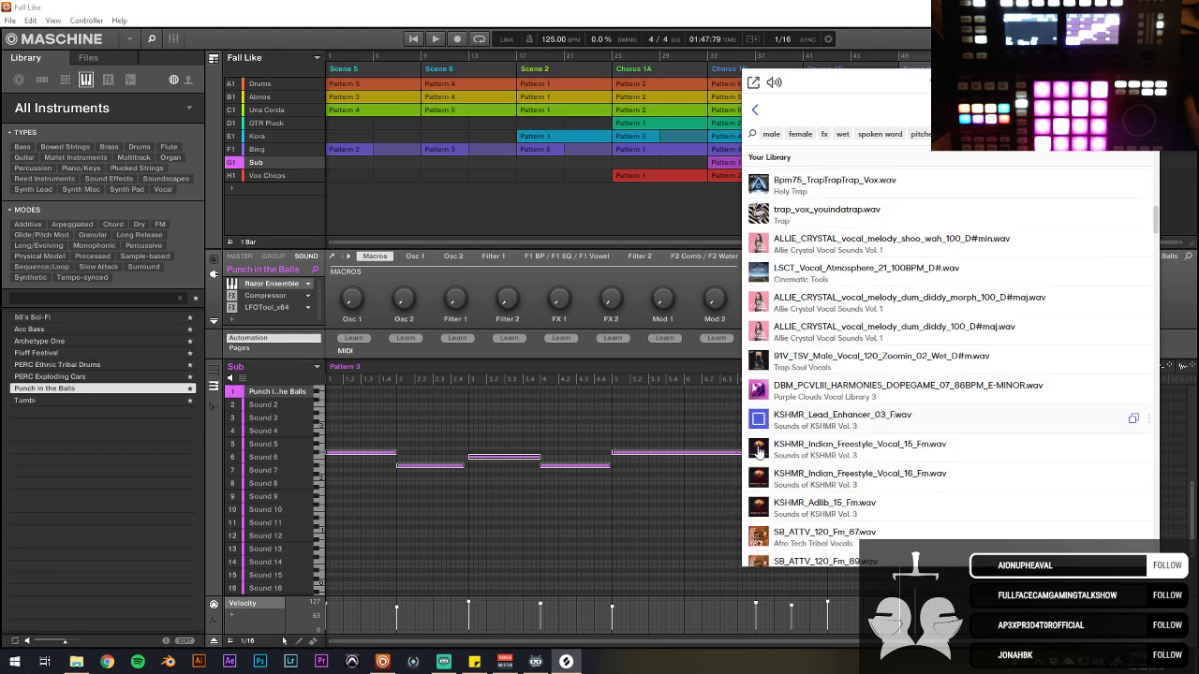
{"action": "scroll", "coordinate": [761, 419], "scroll_direction": "down", "scroll_amount": 4}
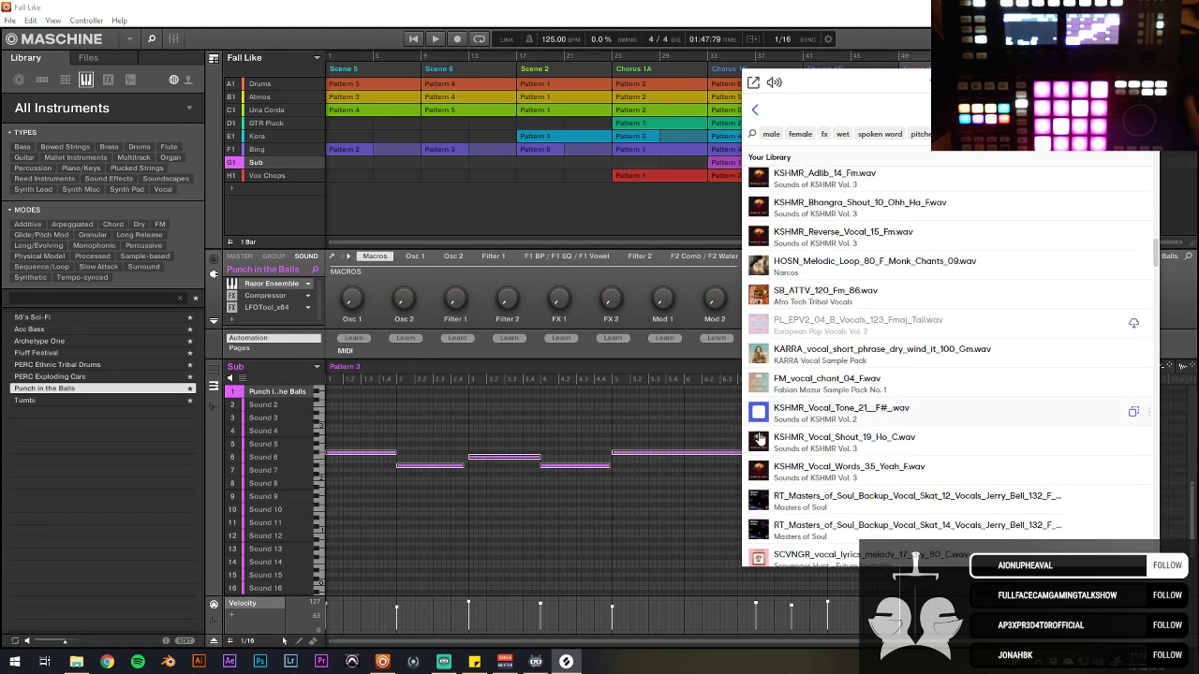
{"action": "scroll", "coordinate": [758, 424], "scroll_direction": "down", "scroll_amount": 3}
{"action": "scroll", "coordinate": [758, 412], "scroll_direction": "up", "scroll_amount": 5}
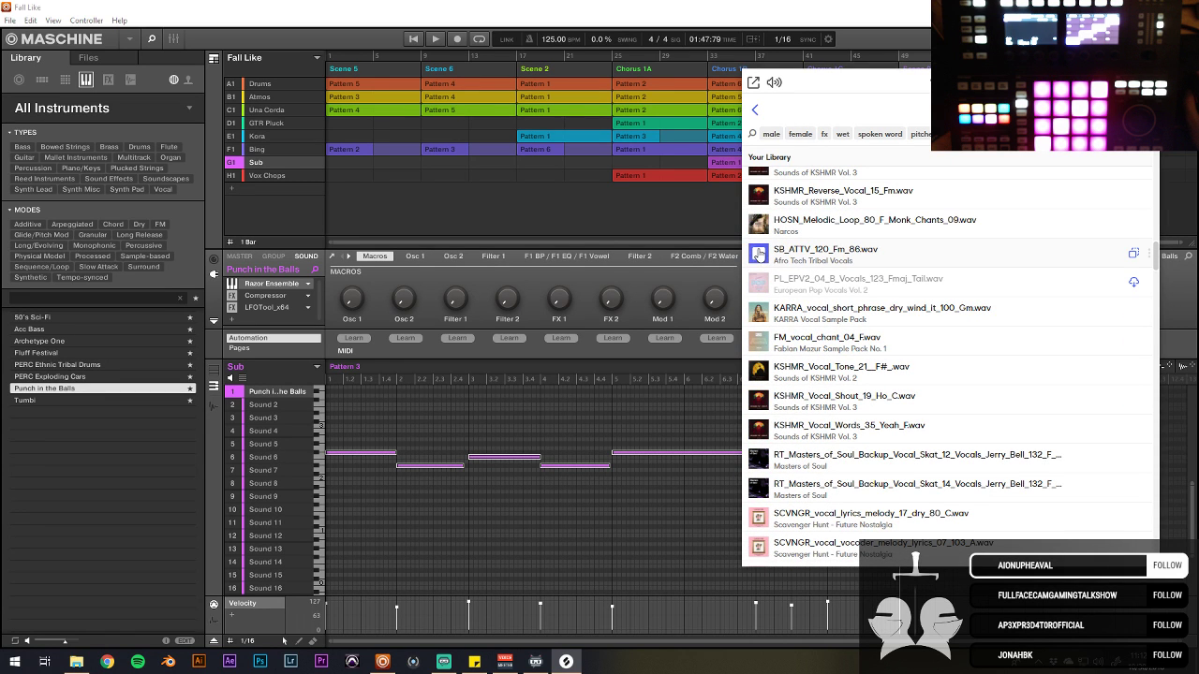
{"action": "scroll", "coordinate": [759, 253], "scroll_direction": "down", "scroll_amount": 10}
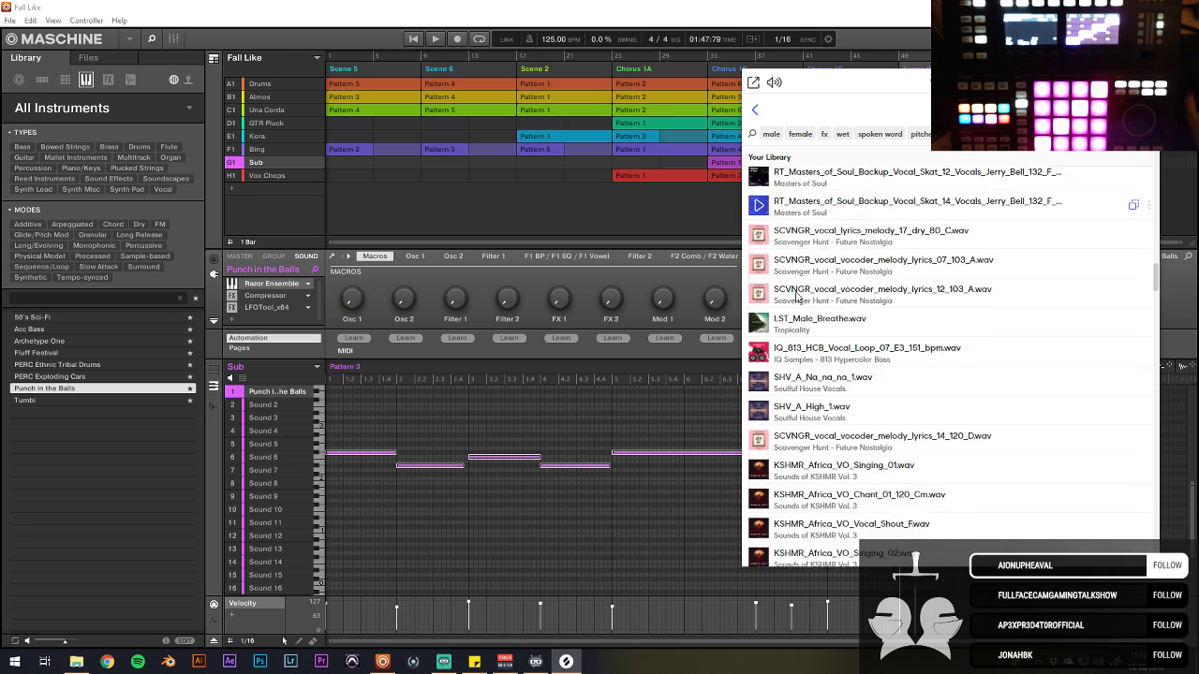
{"action": "left_click", "coordinate": [734, 283]}
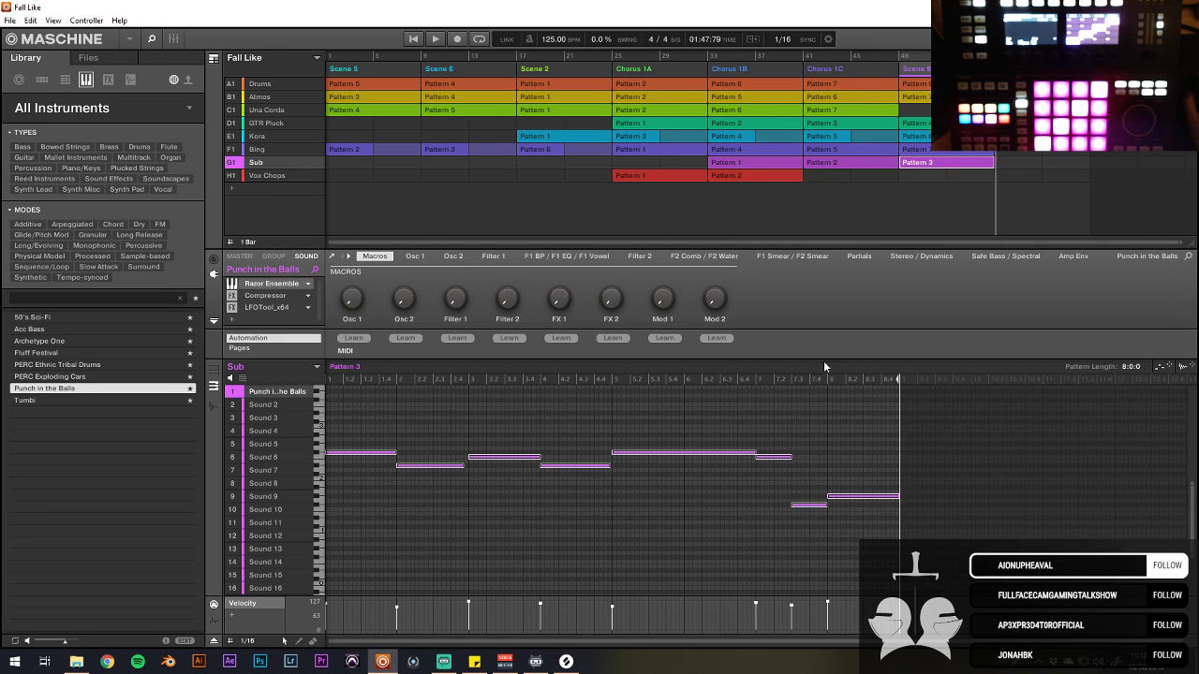
Step: Return to Splice and audition further vocals, including CRUELS_vocal_chant_ahh, DVFX_120_G_Forgiveness_Lows, ct_mus140_woe_vox_G and LSMVL2_Vocal_Loop_21_G_140BPM
{"action": "left_click", "coordinate": [566, 661]}
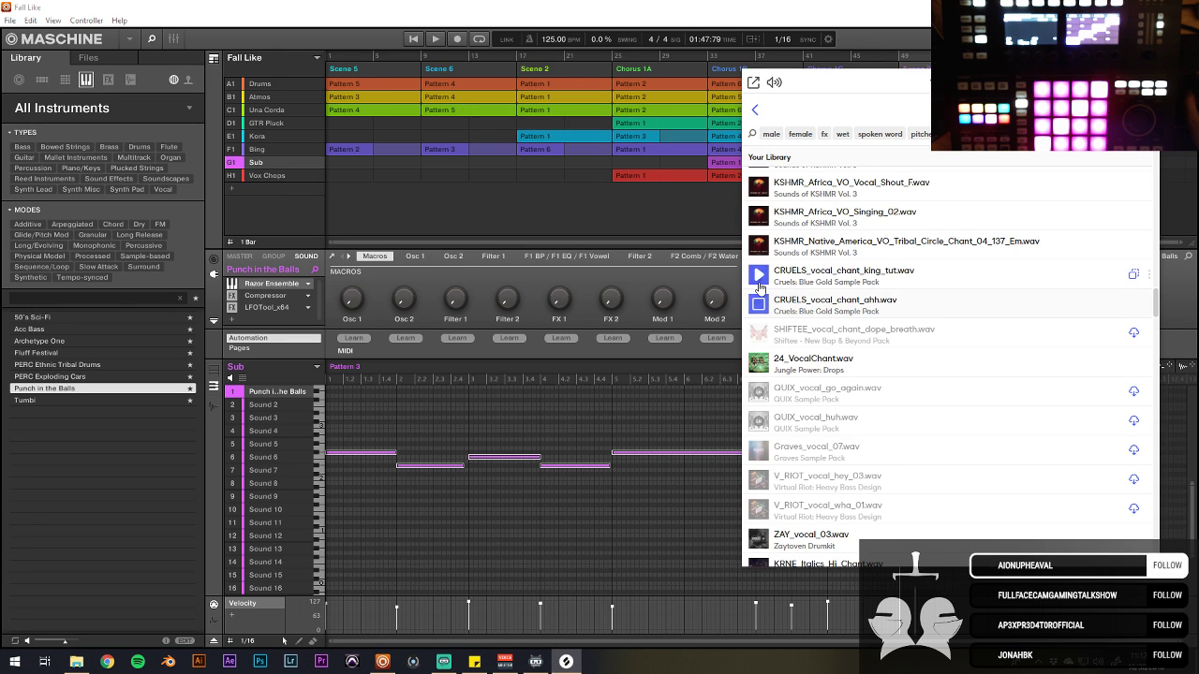
{"action": "left_click", "coordinate": [758, 274]}
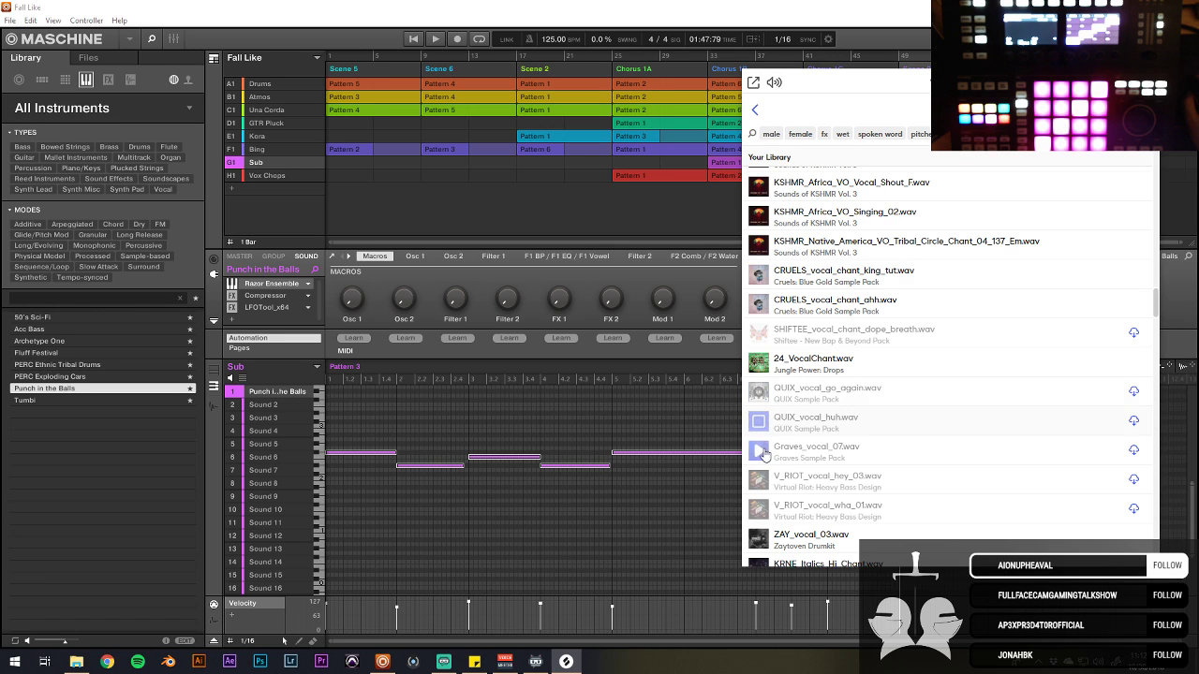
{"action": "scroll", "coordinate": [789, 445], "scroll_direction": "down", "scroll_amount": 3}
{"action": "scroll", "coordinate": [790, 445], "scroll_direction": "down", "scroll_amount": 2}
{"action": "left_click", "coordinate": [759, 433]}
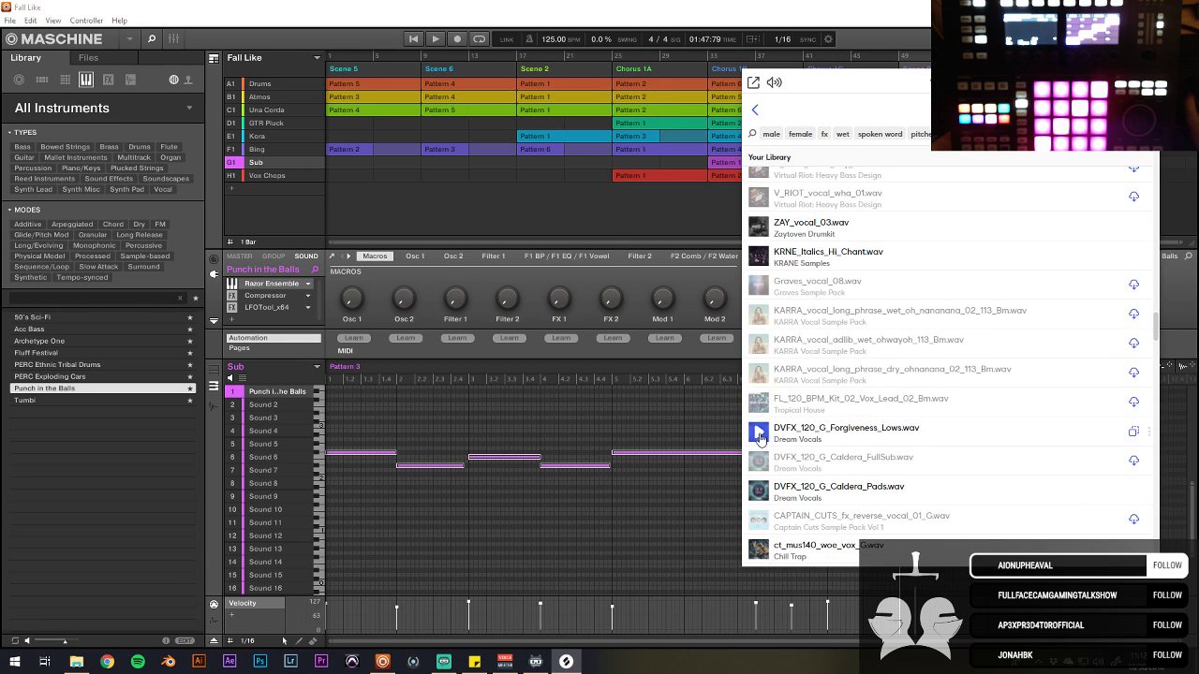
{"action": "left_click", "coordinate": [755, 489]}
{"action": "left_click", "coordinate": [756, 437]}
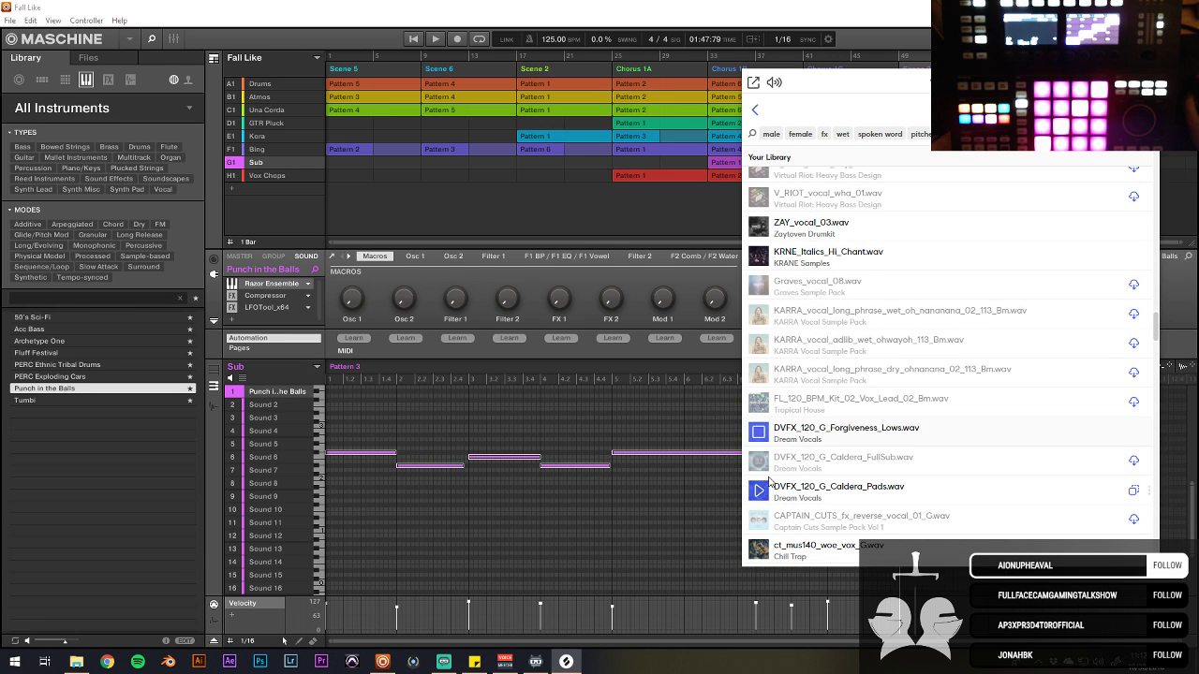
{"action": "scroll", "coordinate": [769, 481], "scroll_direction": "down", "scroll_amount": 3}
{"action": "left_click", "coordinate": [758, 362]}
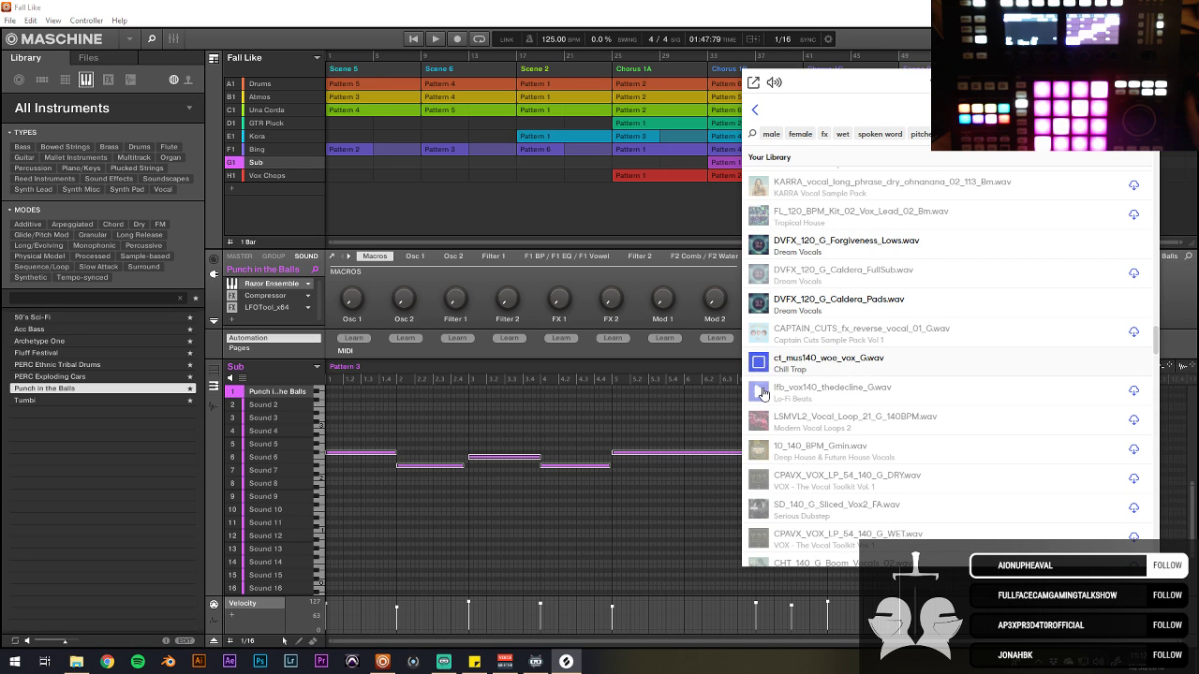
{"action": "left_click", "coordinate": [763, 394]}
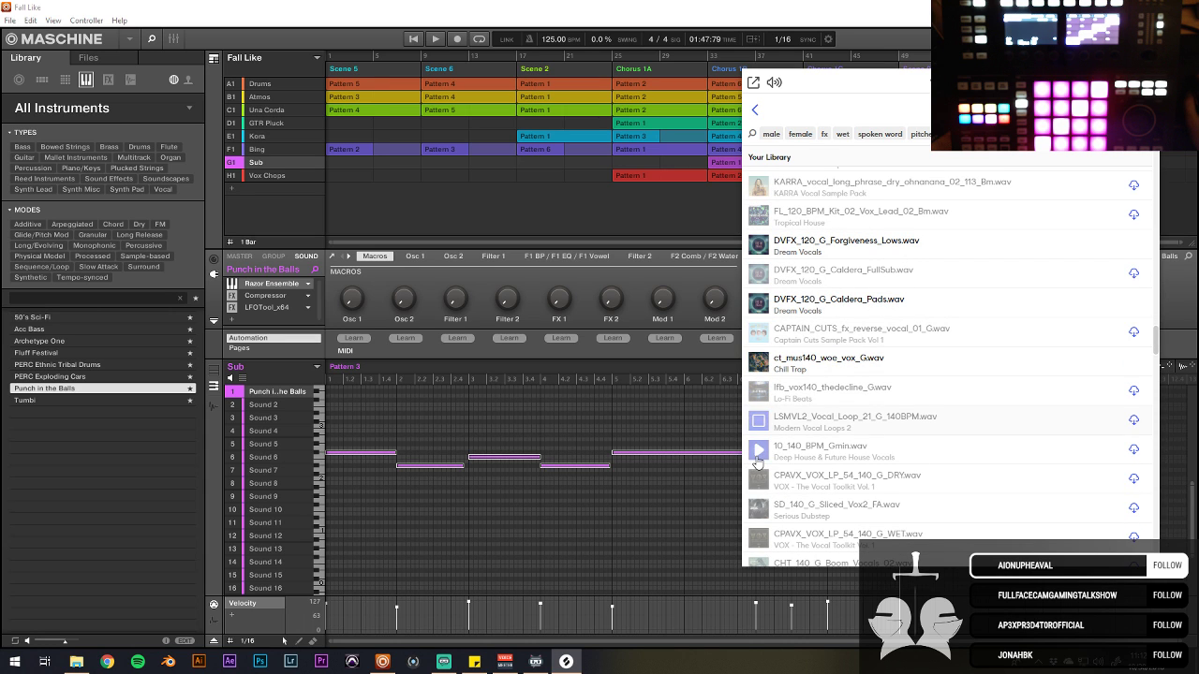
Step: Audition DestroyAllHumans_Vox, MC_VOX_TCH_015 and the remaining vocal samples around CFVA_Harmonies3, and switch back to Maschine
{"action": "scroll", "coordinate": [758, 460], "scroll_direction": "down", "scroll_amount": 4}
{"action": "left_click", "coordinate": [758, 462]}
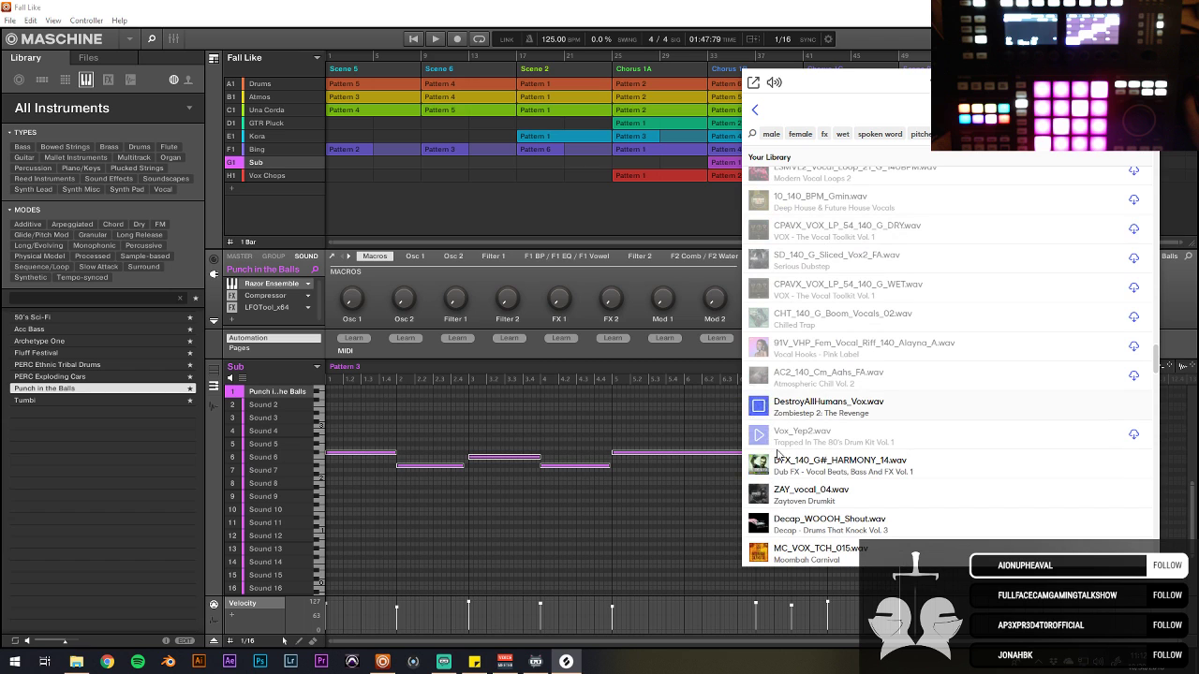
{"action": "scroll", "coordinate": [770, 517], "scroll_direction": "down", "scroll_amount": 3}
{"action": "left_click", "coordinate": [762, 368]}
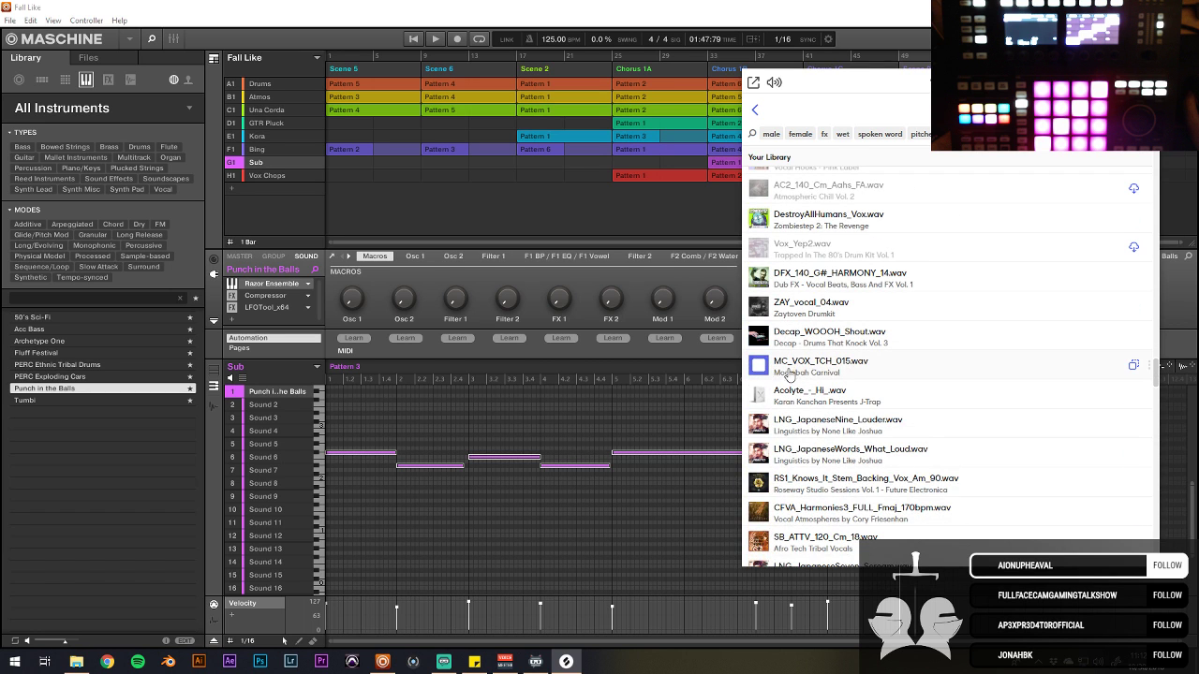
{"action": "scroll", "coordinate": [793, 369], "scroll_direction": "down", "scroll_amount": 1}
{"action": "scroll", "coordinate": [787, 379], "scroll_direction": "down", "scroll_amount": 2}
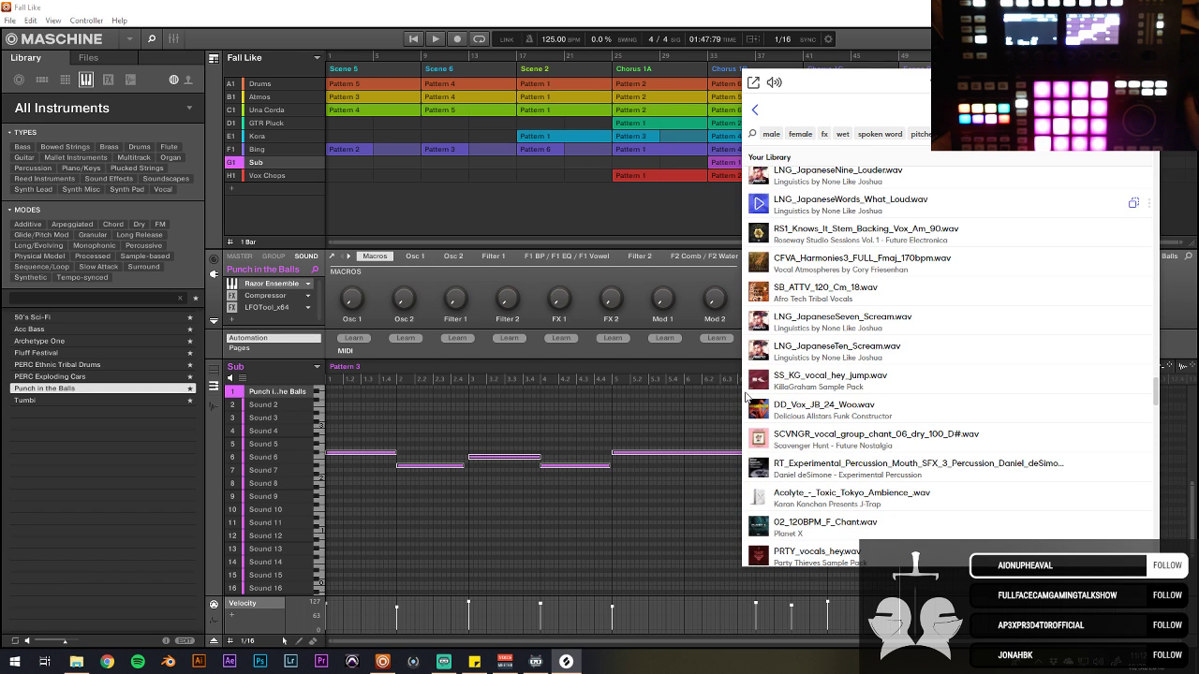
{"action": "left_click", "coordinate": [757, 296]}
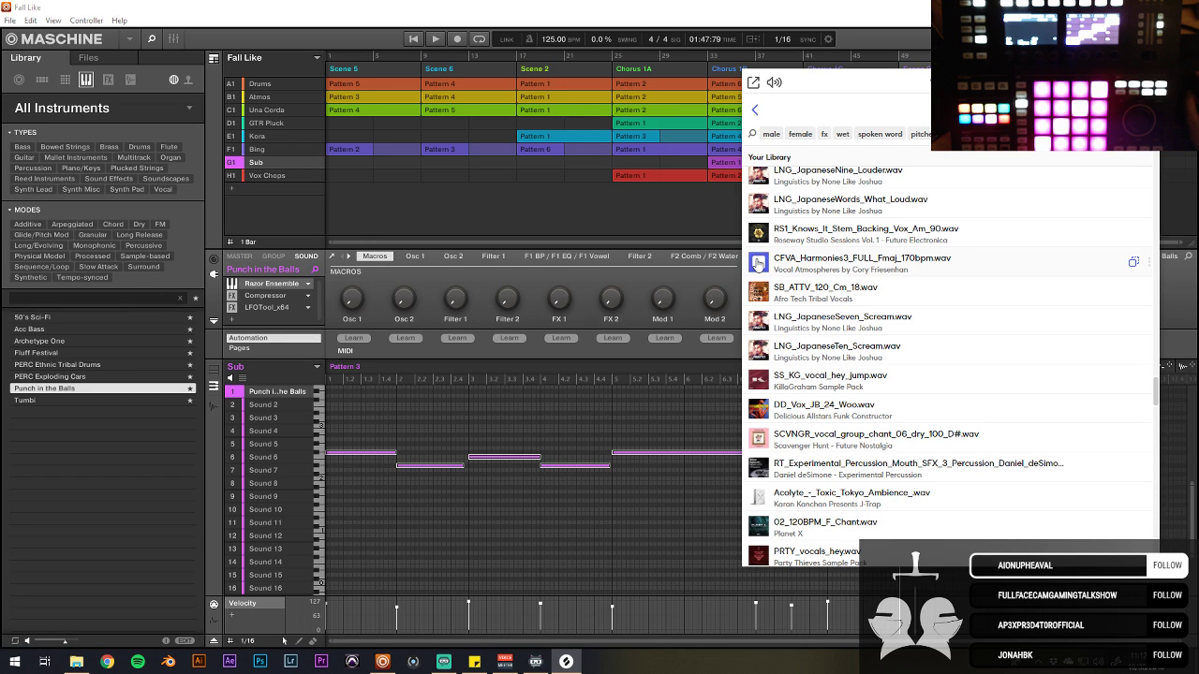
{"action": "scroll", "coordinate": [759, 265], "scroll_direction": "down", "scroll_amount": 2}
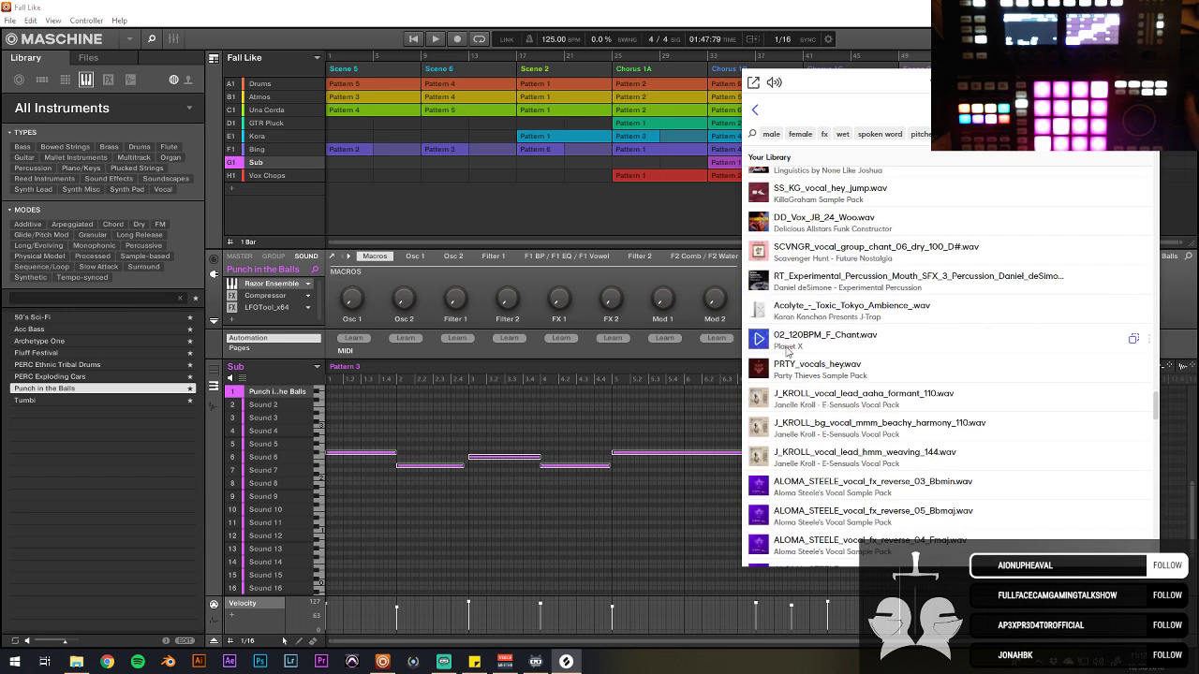
{"action": "left_click", "coordinate": [836, 6]}
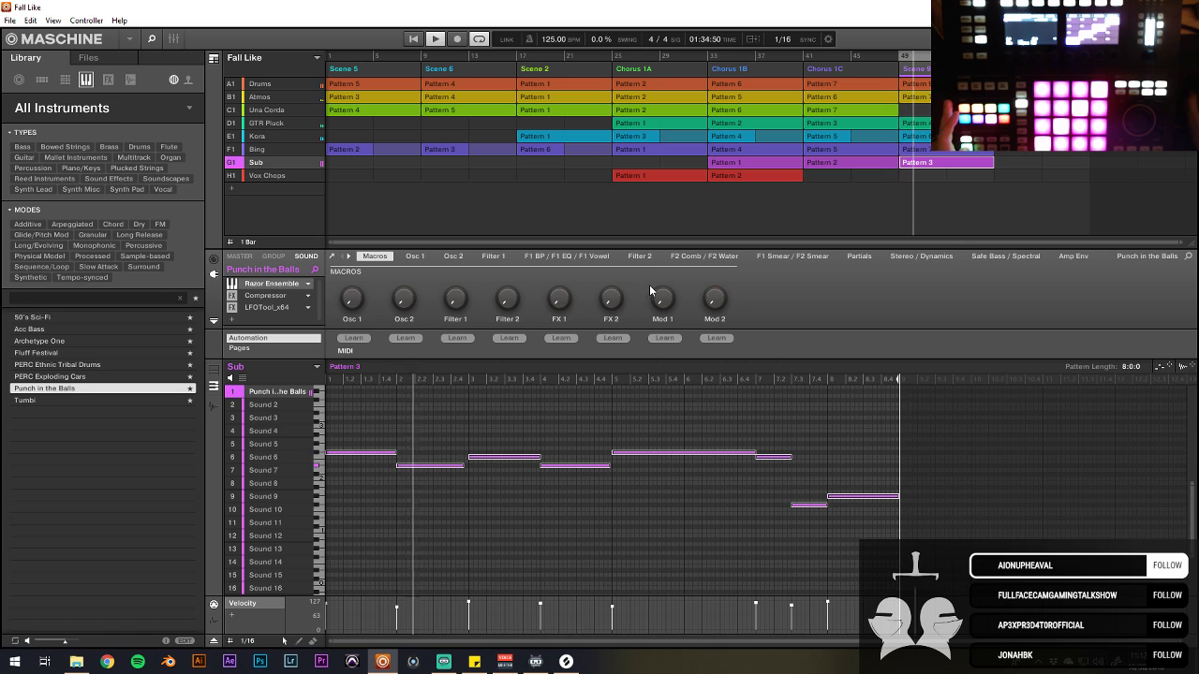
Step: Remove the Bing group's Pattern 2 from Scene 5 during playback
{"action": "mouse_move", "coordinate": [660, 296]}
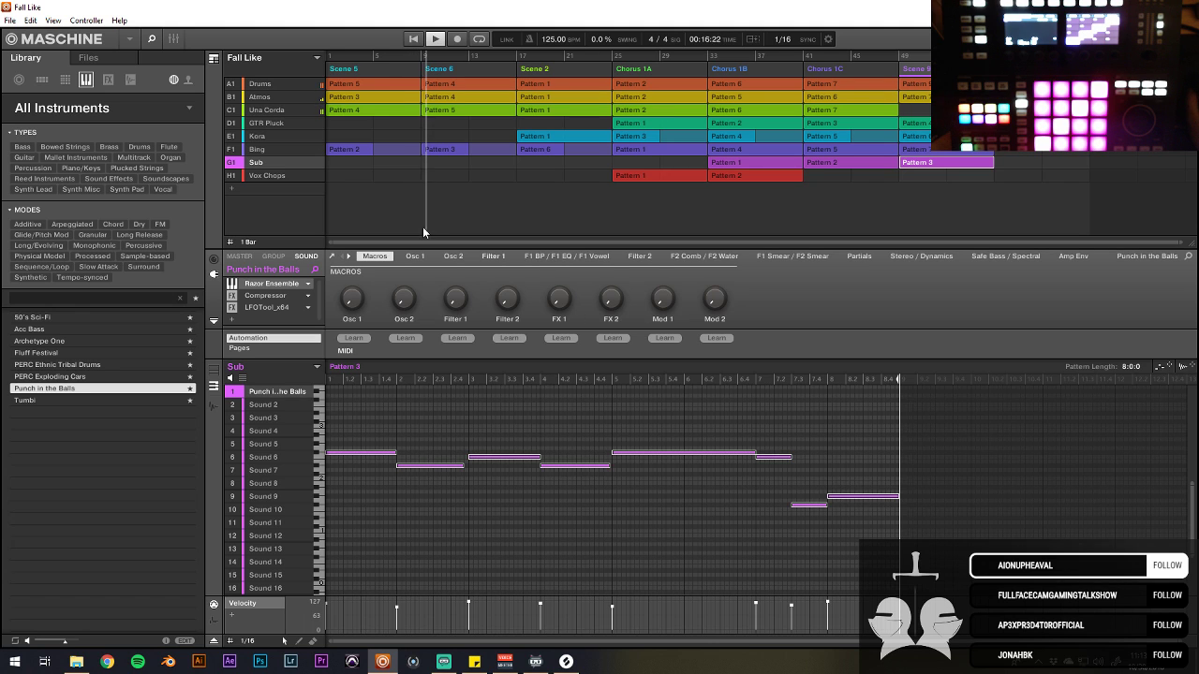
{"action": "left_click", "coordinate": [437, 149]}
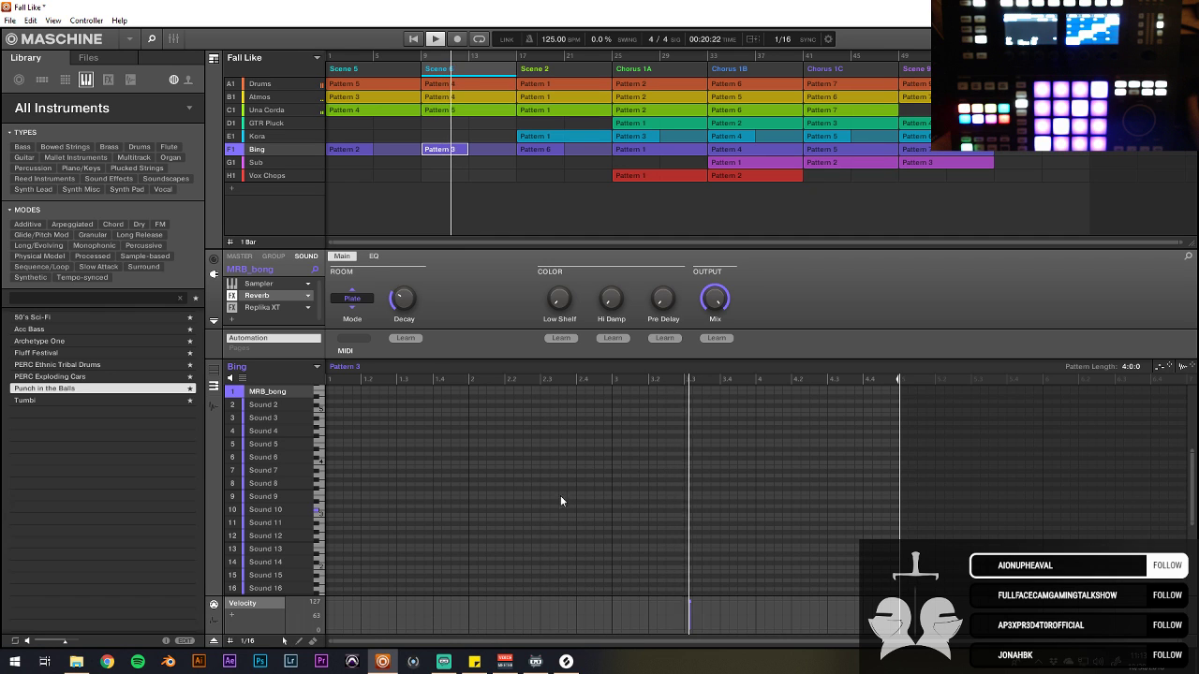
{"action": "left_click", "coordinate": [361, 154]}
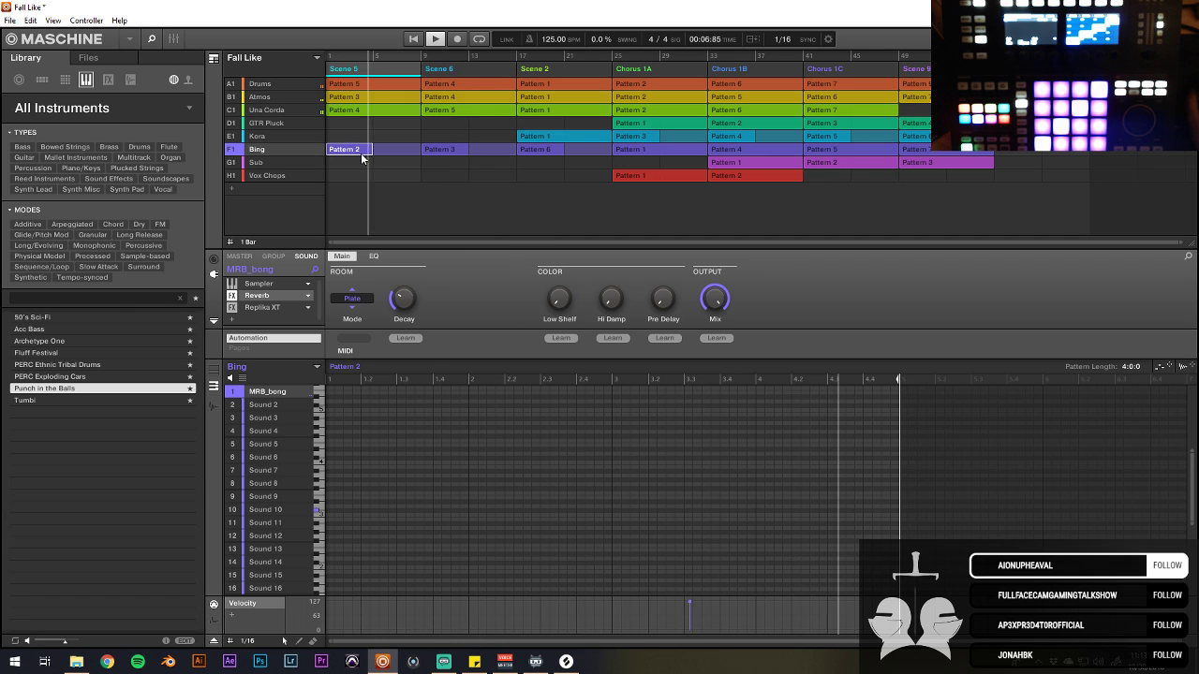
{"action": "right_click", "coordinate": [362, 154]}
{"action": "left_click", "coordinate": [390, 233]}
{"action": "left_click", "coordinate": [461, 57]}
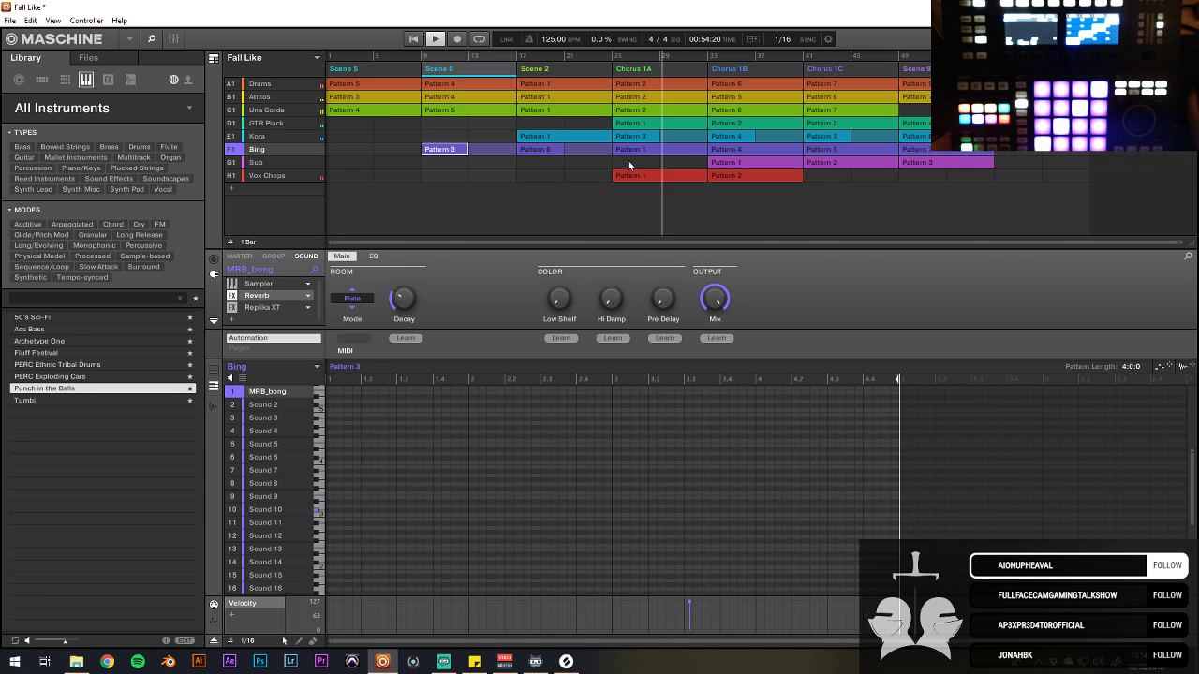
Step: Place the Sub's Pattern 1 in Chorus 1A and make it a unique pattern
{"action": "right_click", "coordinate": [666, 161]}
{"action": "mouse_move", "coordinate": [725, 179]}
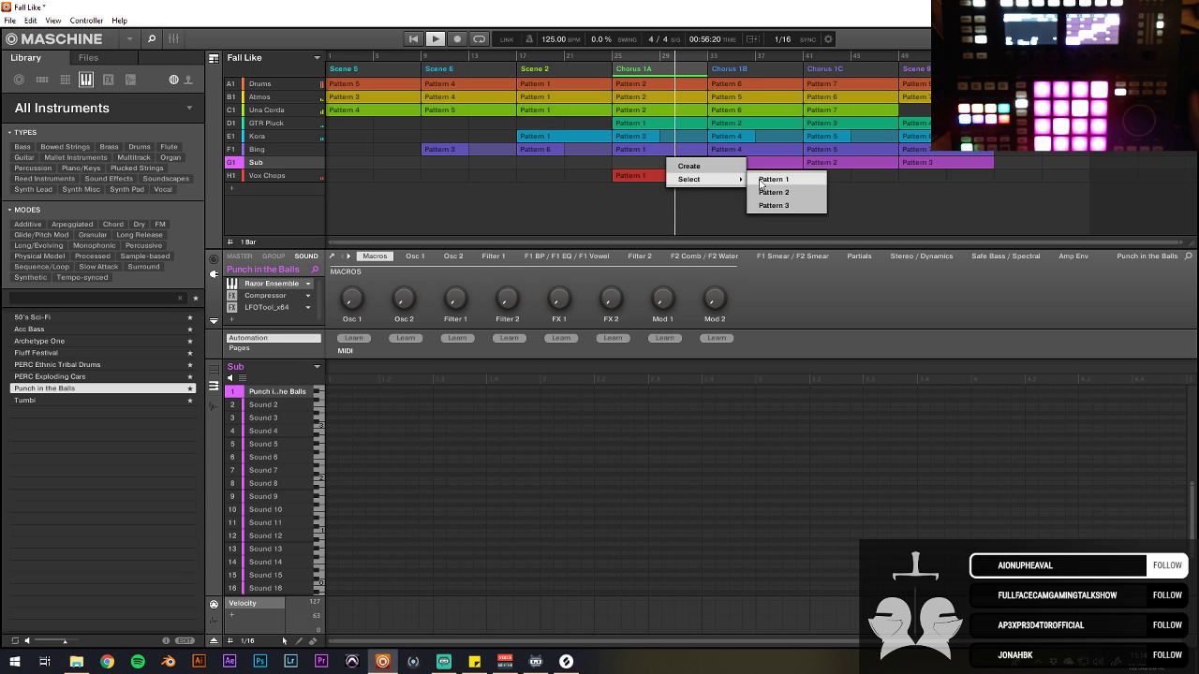
{"action": "left_click", "coordinate": [770, 178]}
{"action": "right_click", "coordinate": [669, 163]}
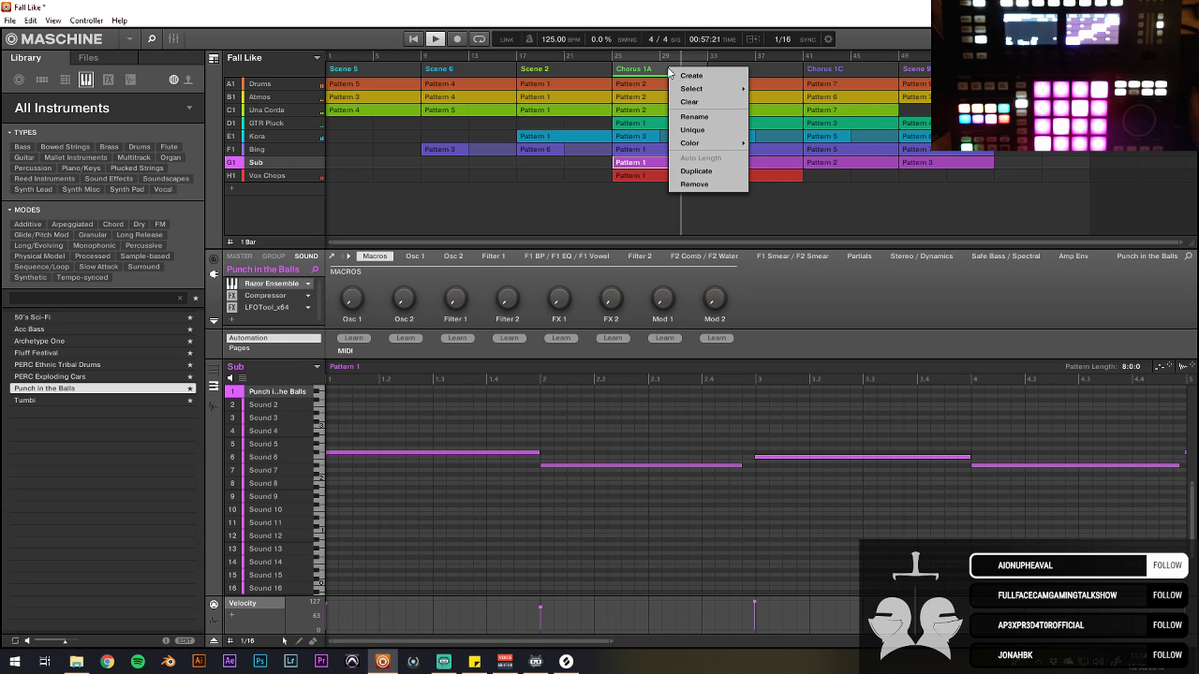
{"action": "left_click", "coordinate": [716, 129]}
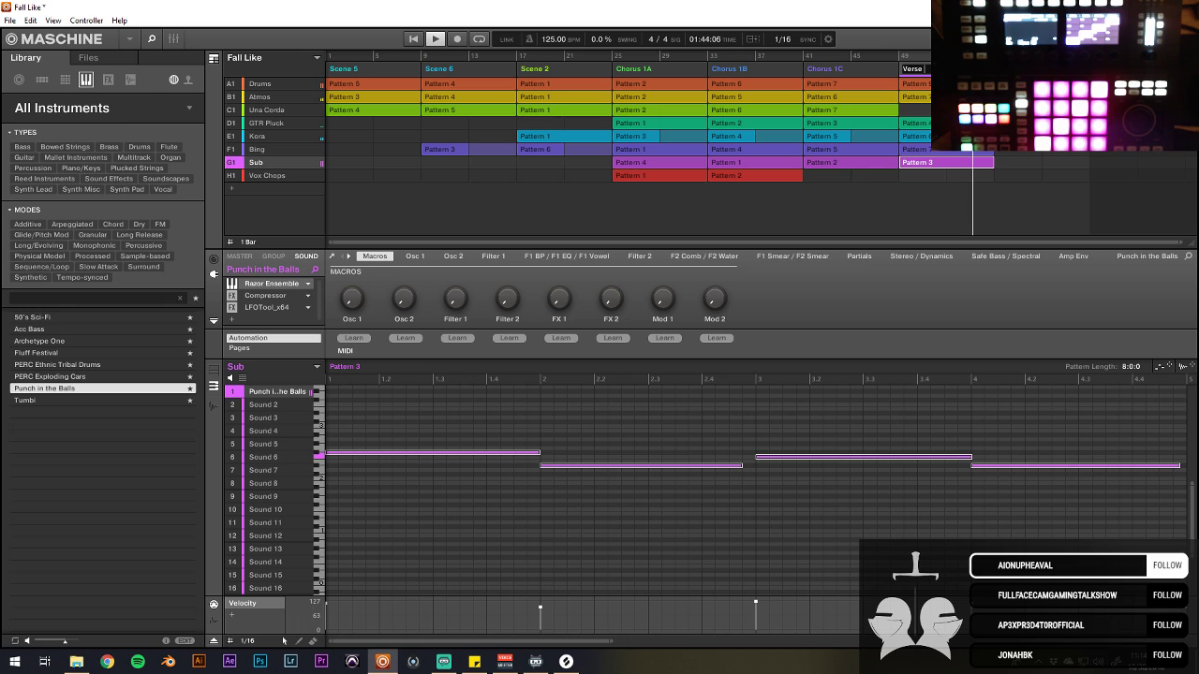
Step: Duplicate the Sub's Pattern 3 from Verse 2 into the section after it as a unique pattern
{"action": "right_click", "coordinate": [977, 154]}
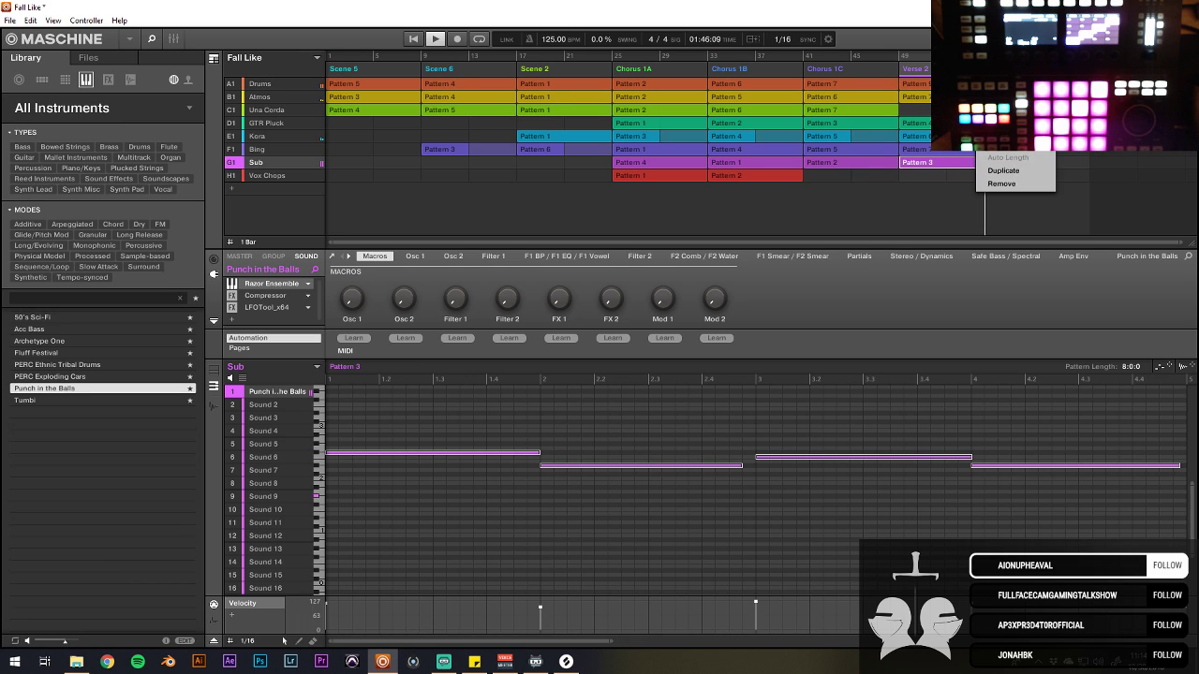
{"action": "left_click", "coordinate": [1001, 170]}
{"action": "right_click", "coordinate": [1028, 159]}
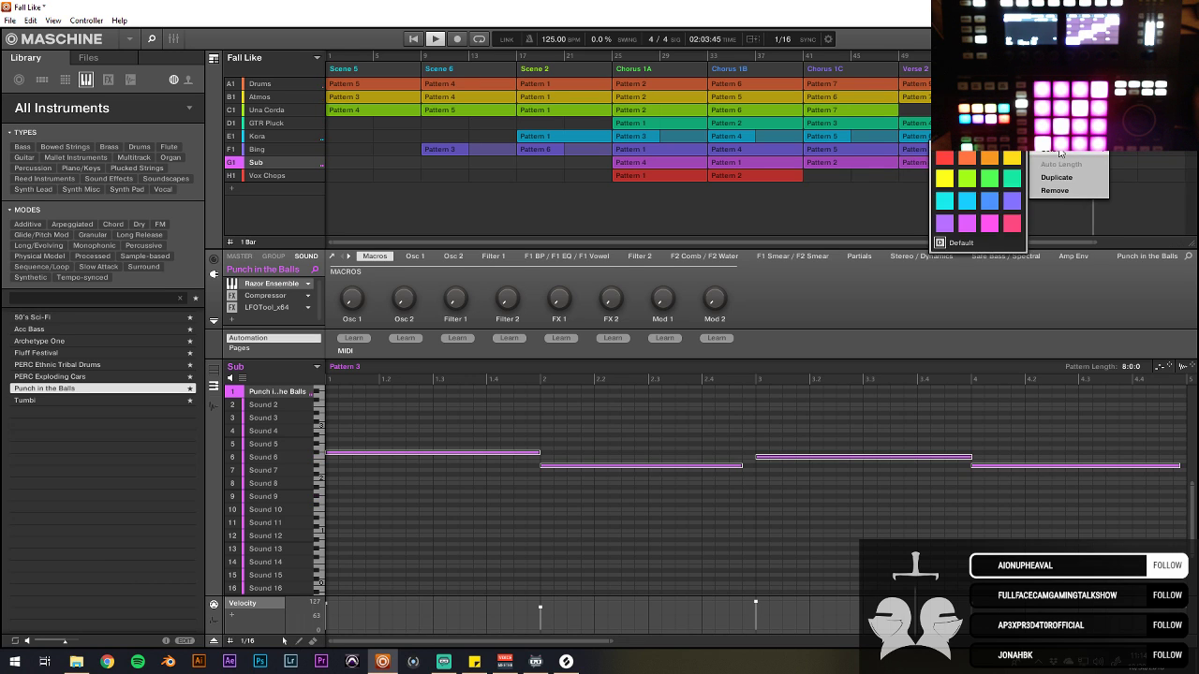
{"action": "key", "text": "Escape"}
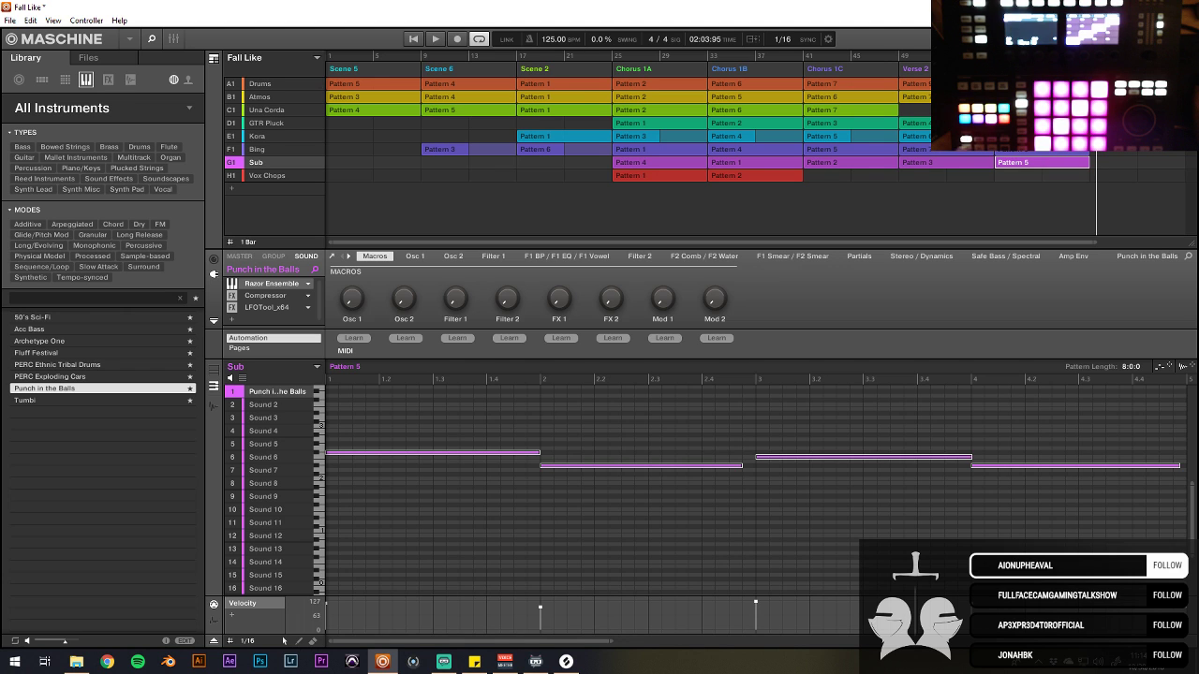
Step: Copy the chord notes of the Una Corda's Pattern 7 in Chorus 1C into the GTR Pluck's Pattern 5
{"action": "left_click", "coordinate": [287, 124]}
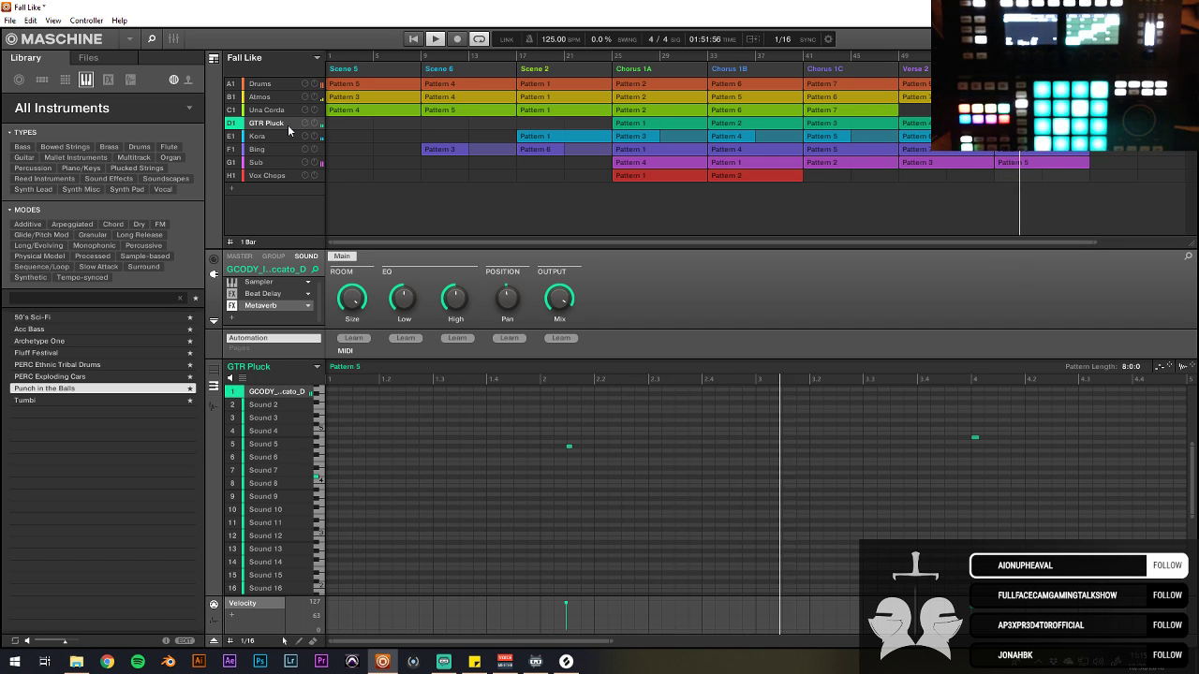
{"action": "left_click", "coordinate": [858, 109]}
{"action": "left_click_drag", "start_coordinate": [511, 643], "coordinate": [515, 580]}
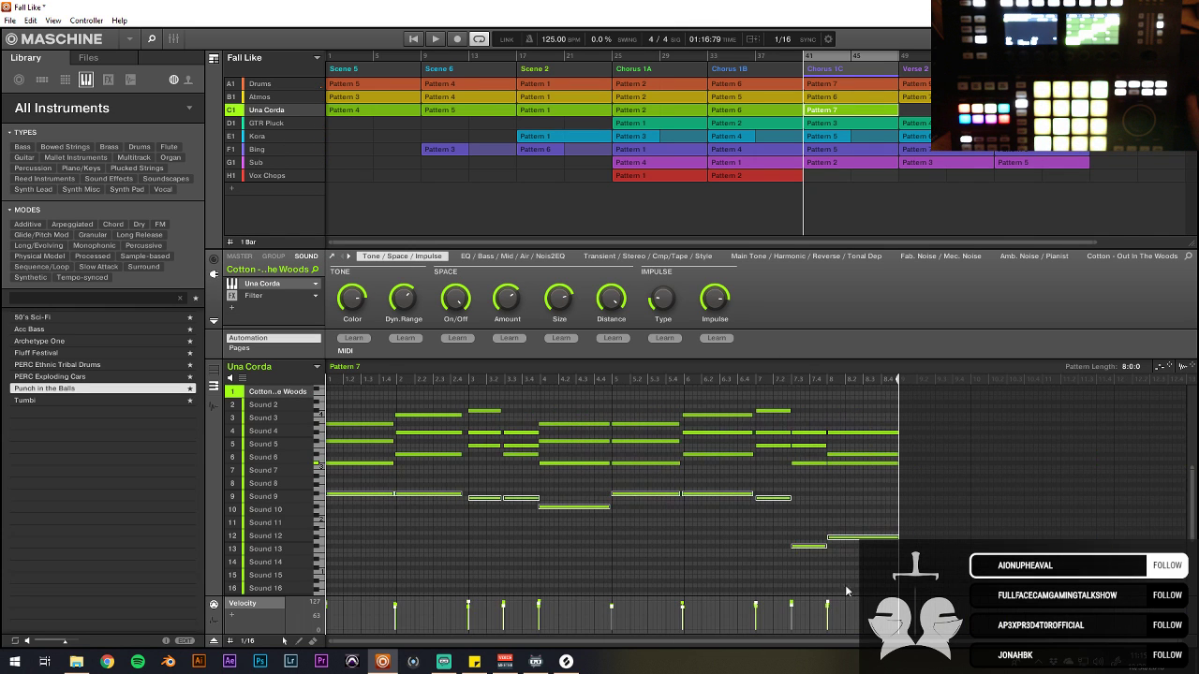
{"action": "left_click_drag", "start_coordinate": [885, 576], "coordinate": [448, 400]}
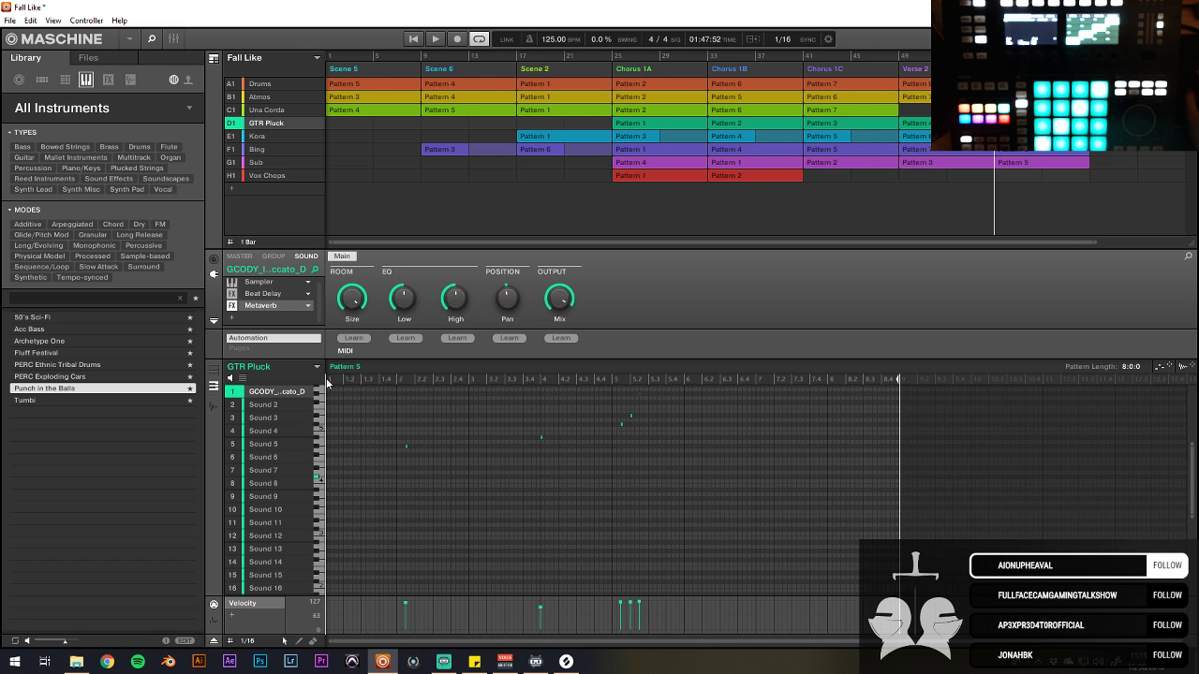
{"action": "key", "text": "ctrl+v"}
{"action": "key", "text": "Up"}
{"action": "key", "text": "Up"}
{"action": "key", "text": "Up"}
{"action": "key", "text": "Up"}
{"action": "key", "text": "Up"}
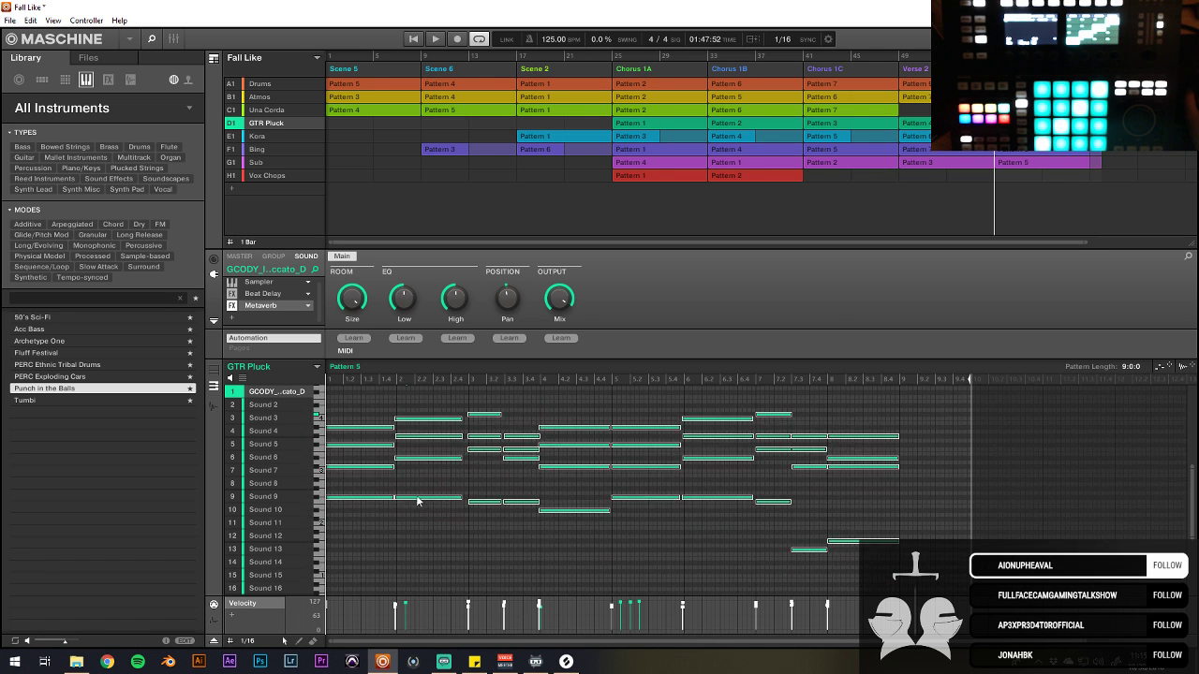
Step: Delete the lowest notes under the pasted GTR Pluck chords and shorten Pattern 5 to a length of 8:0:0
{"action": "left_click_drag", "start_coordinate": [347, 483], "coordinate": [901, 562]}
{"action": "key", "text": "Delete"}
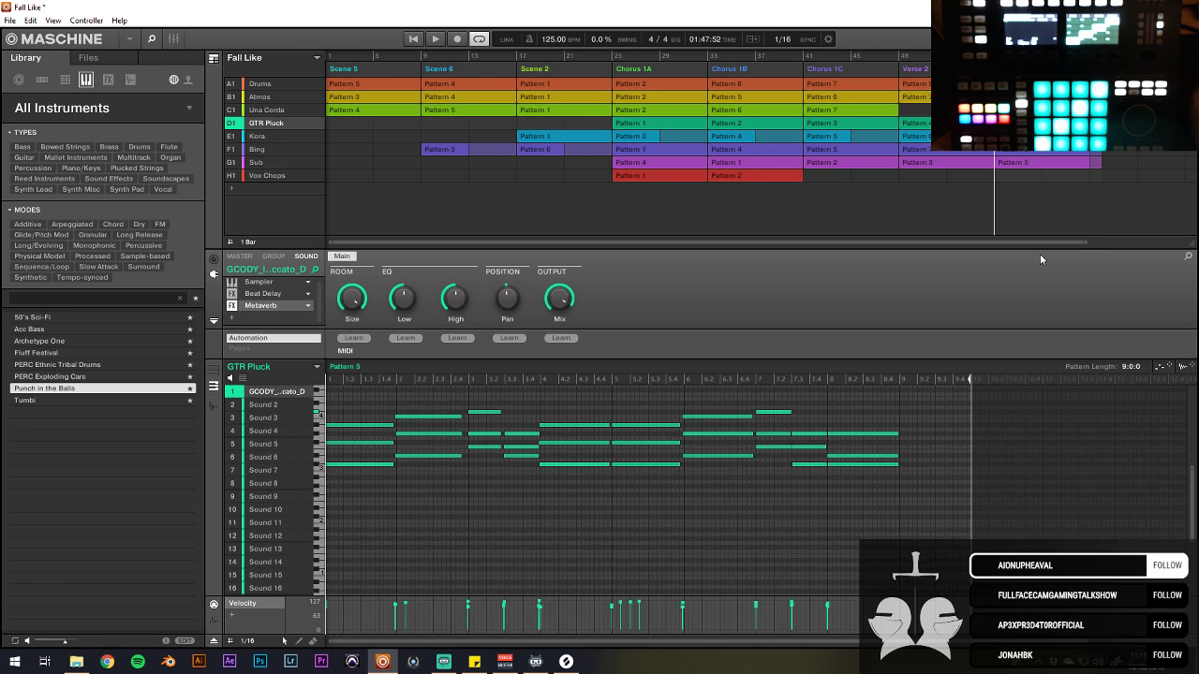
{"action": "key", "text": "space"}
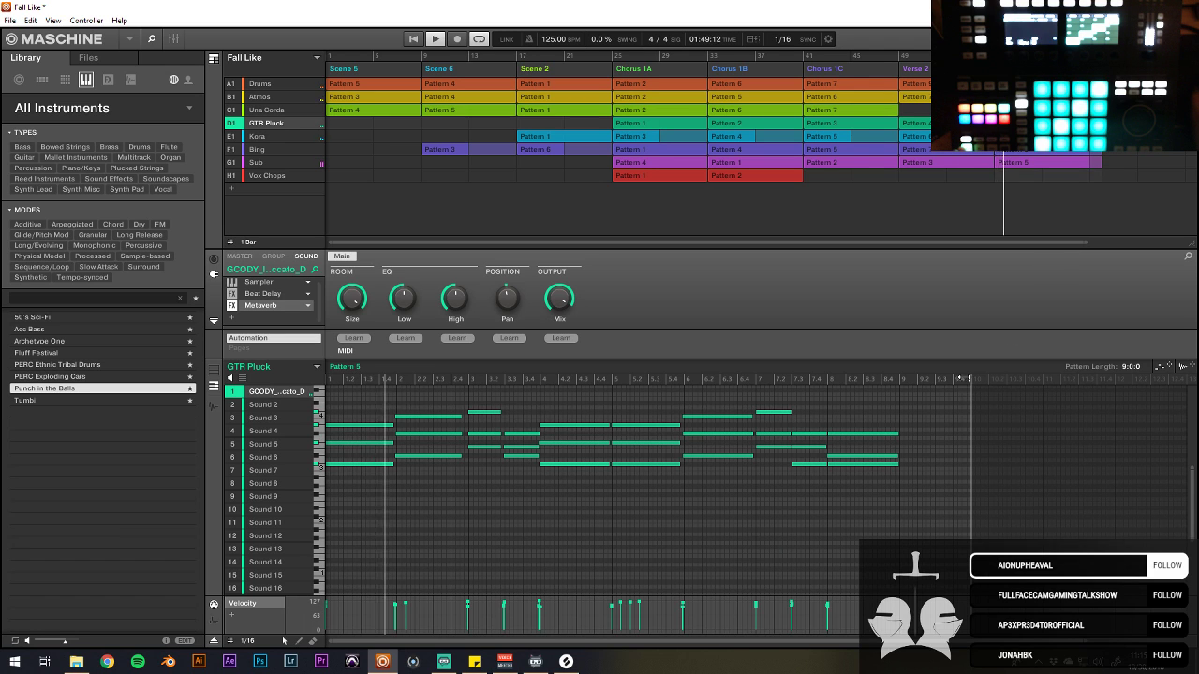
{"action": "left_click_drag", "start_coordinate": [969, 379], "coordinate": [899, 379]}
{"action": "key", "text": "Down"}
{"action": "key", "text": "Down"}
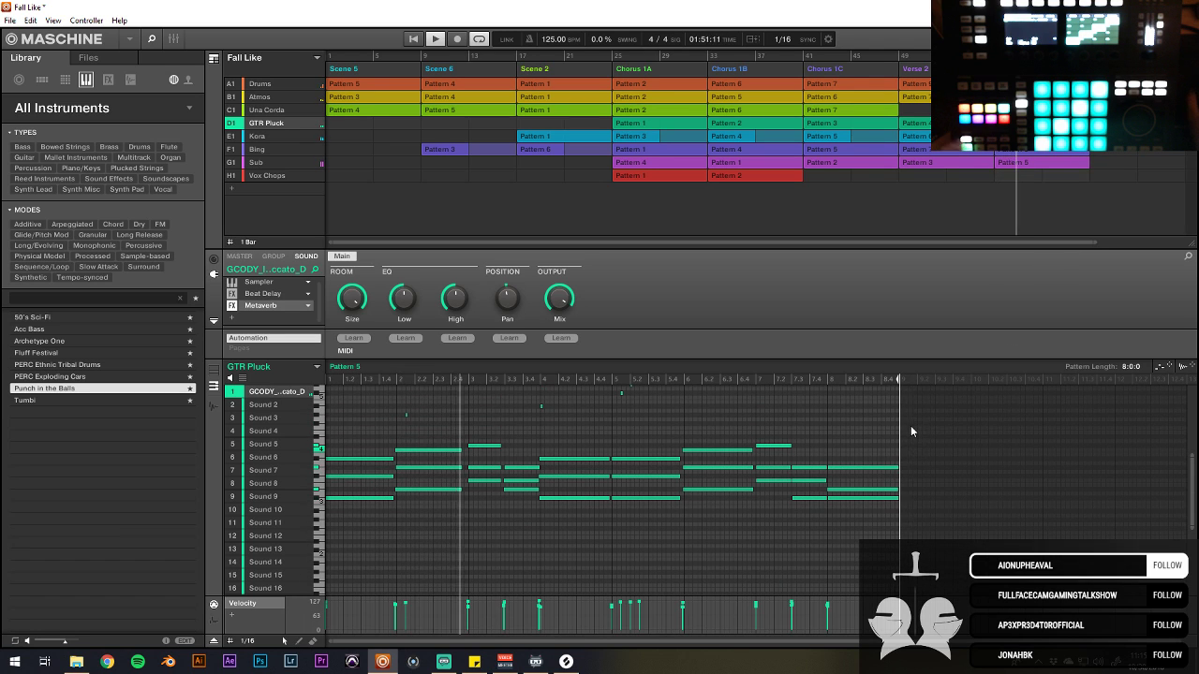
Step: Shorten all pasted chord notes in the GTR Pluck's Pattern 5 to brief stabs and raise them an octave
{"action": "left_click_drag", "start_coordinate": [908, 432], "coordinate": [323, 572]}
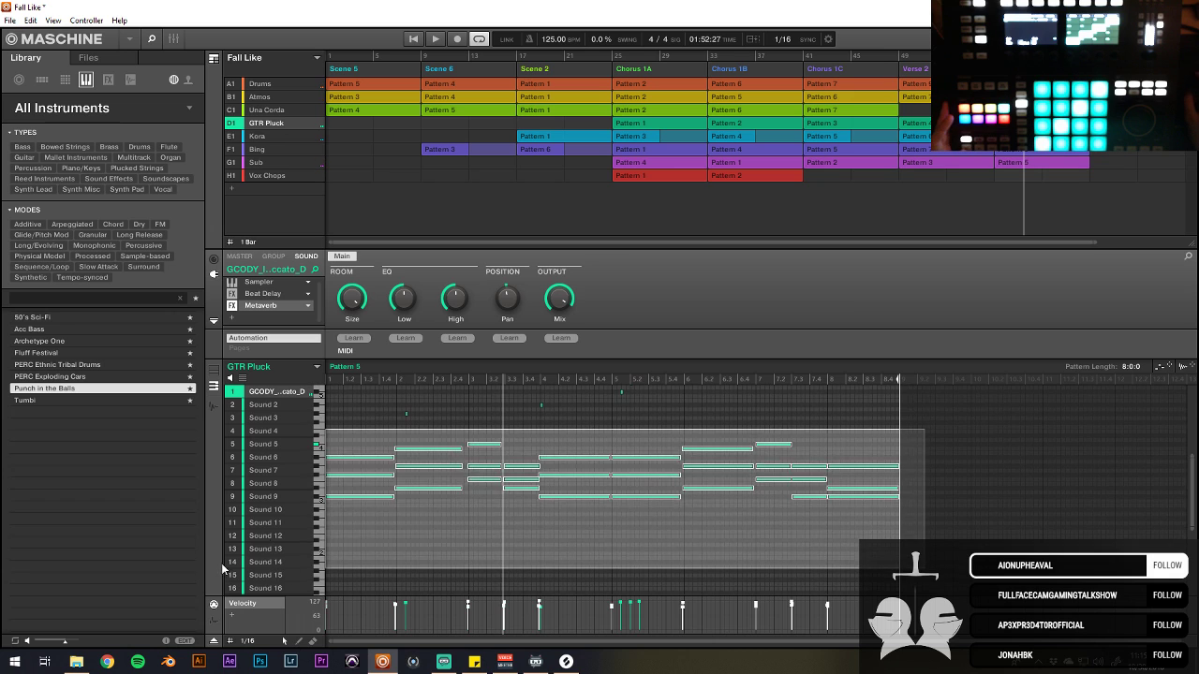
{"action": "key", "text": "Down"}
{"action": "key", "text": "Down"}
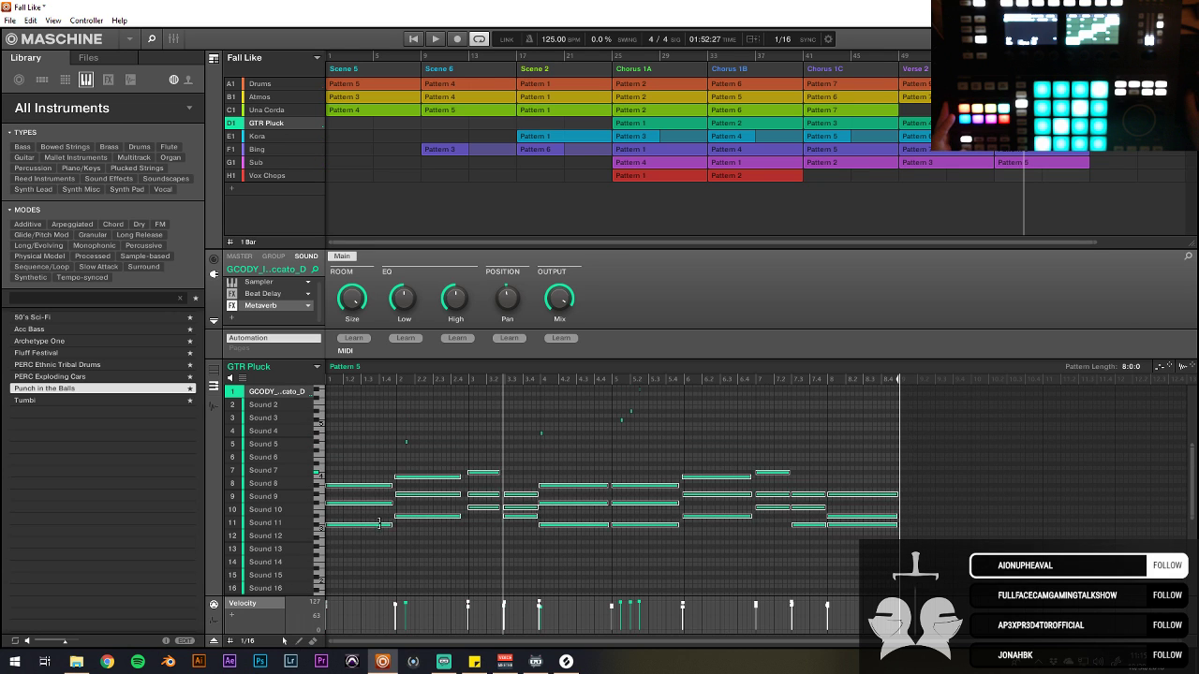
{"action": "left_click_drag", "start_coordinate": [380, 522], "coordinate": [326, 526]}
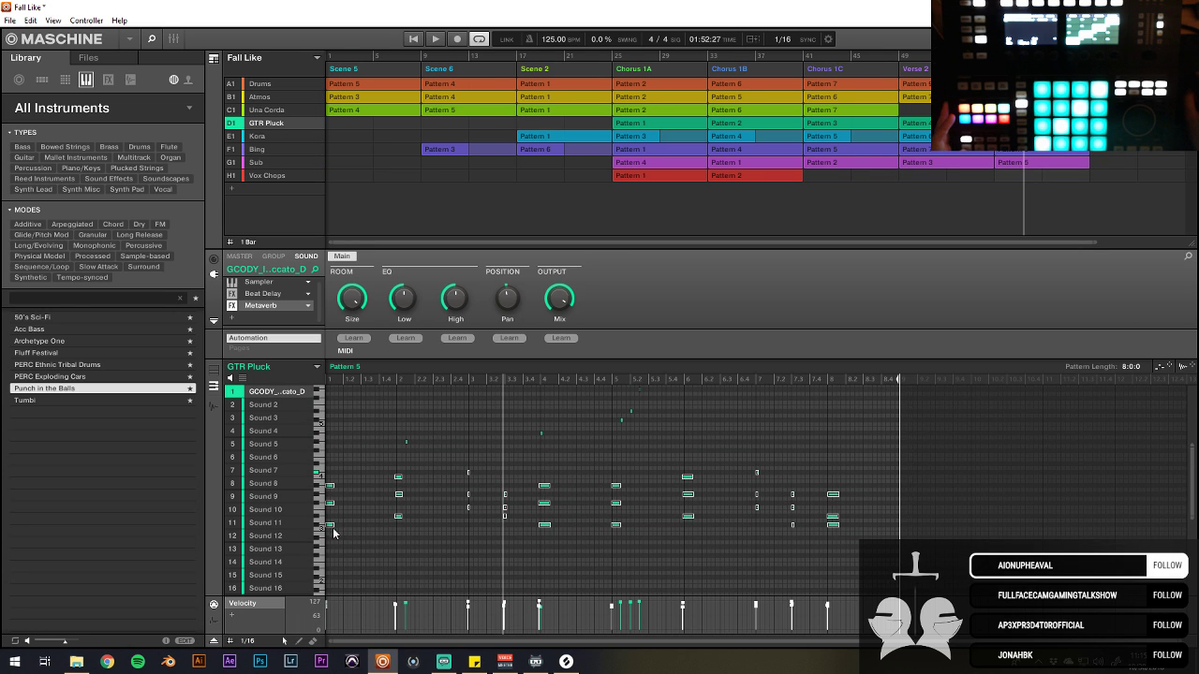
{"action": "left_click_drag", "start_coordinate": [328, 530], "coordinate": [325, 476]}
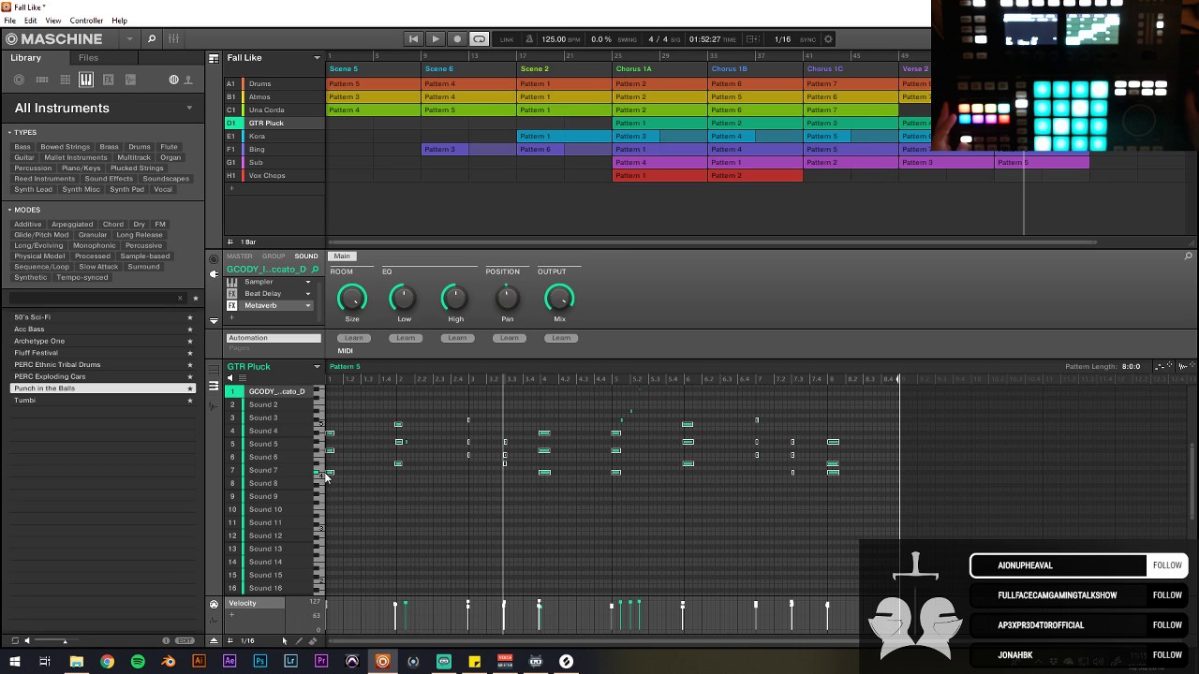
Step: Play back the GTR Pluck's pasted chord stabs and delete them, keeping only the original sparse pluck notes
{"action": "key", "text": "space"}
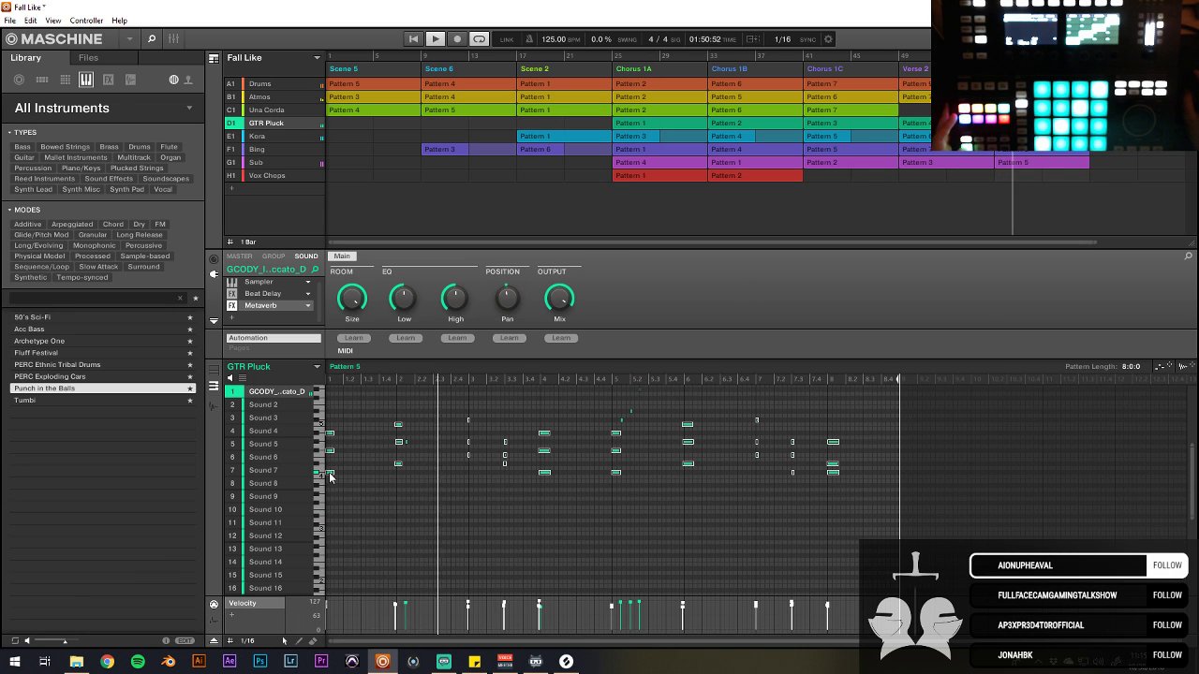
{"action": "mouse_move", "coordinate": [329, 478]}
{"action": "left_mouse_down"}
{"action": "mouse_move", "coordinate": [330, 530]}
{"action": "mouse_move", "coordinate": [322, 427]}
{"action": "mouse_move", "coordinate": [326, 485]}
{"action": "left_mouse_up"}
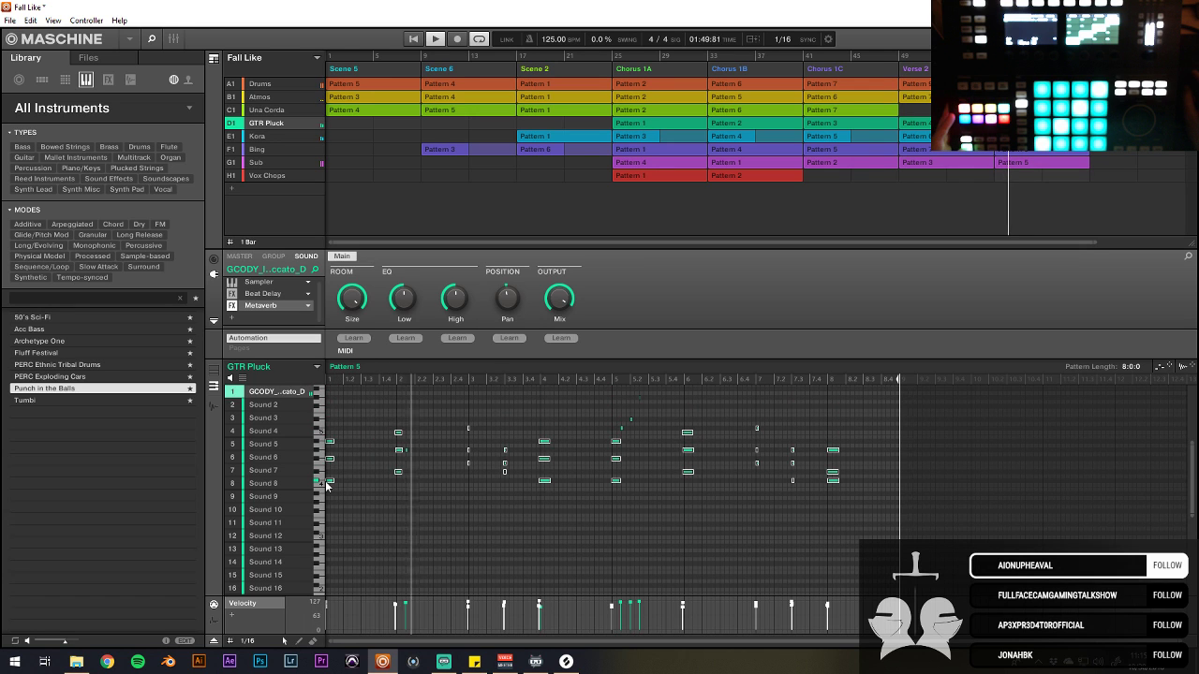
{"action": "key", "text": "Delete"}
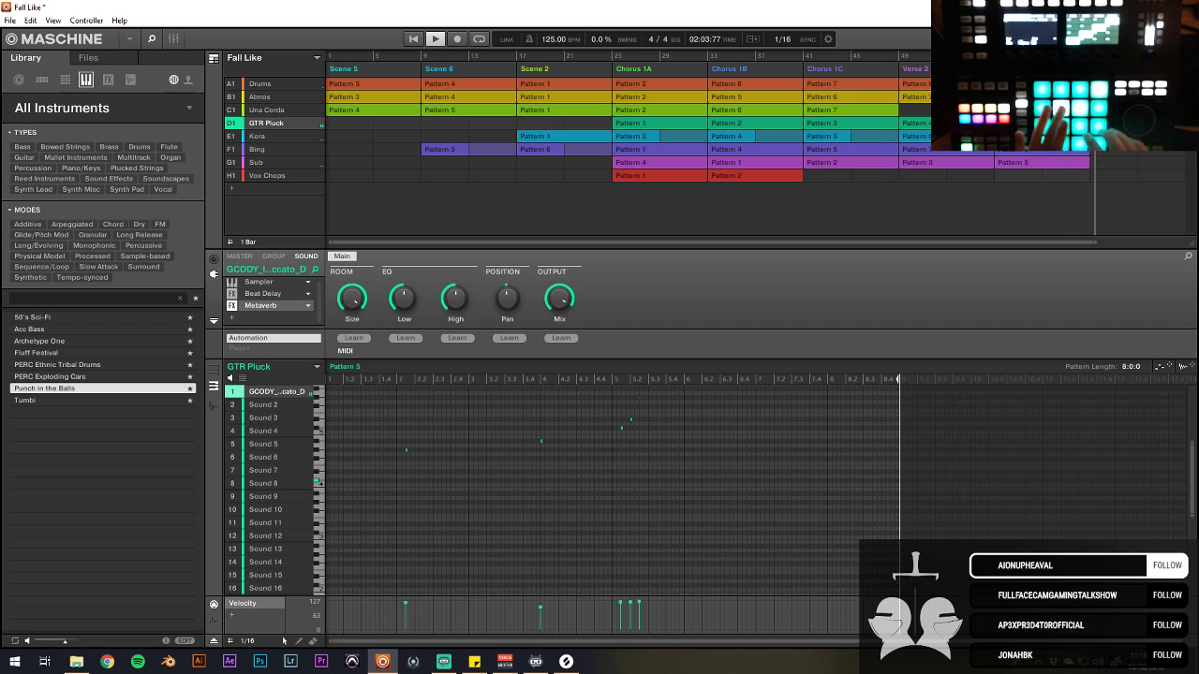
Step: Play the song through the choruses and Verse 2 while reviewing the Drums' Patterns 6, 7 and 9
{"action": "key", "text": "space"}
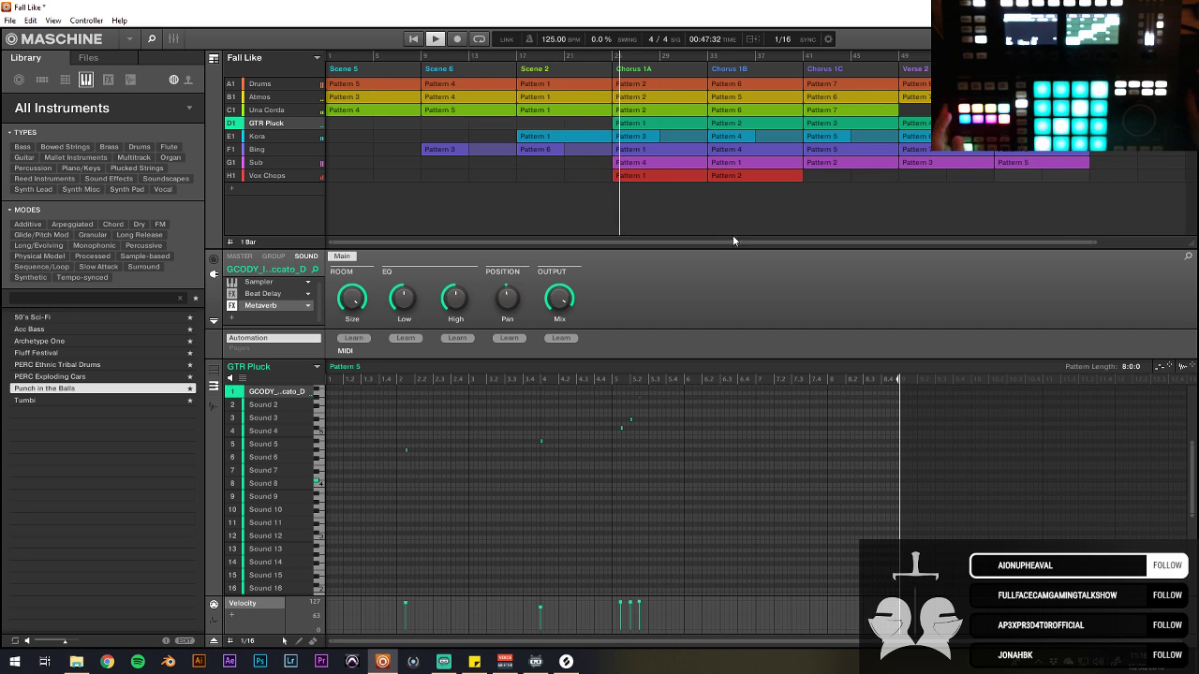
{"action": "key", "text": "space"}
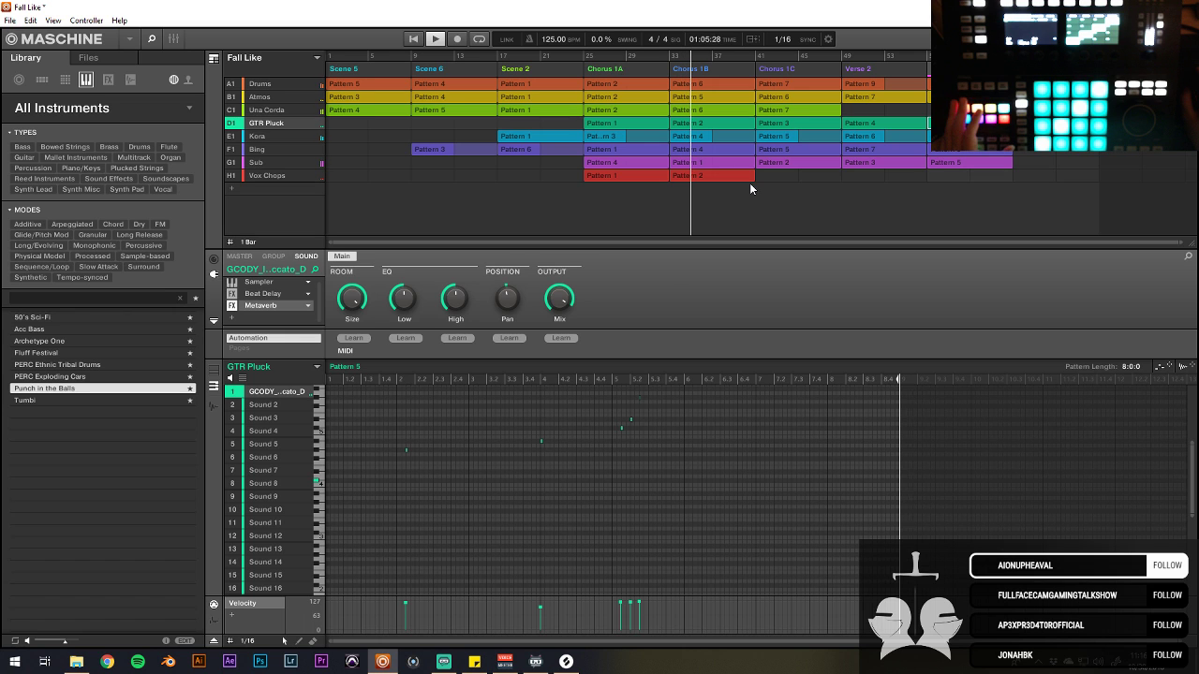
{"action": "left_click", "coordinate": [707, 86]}
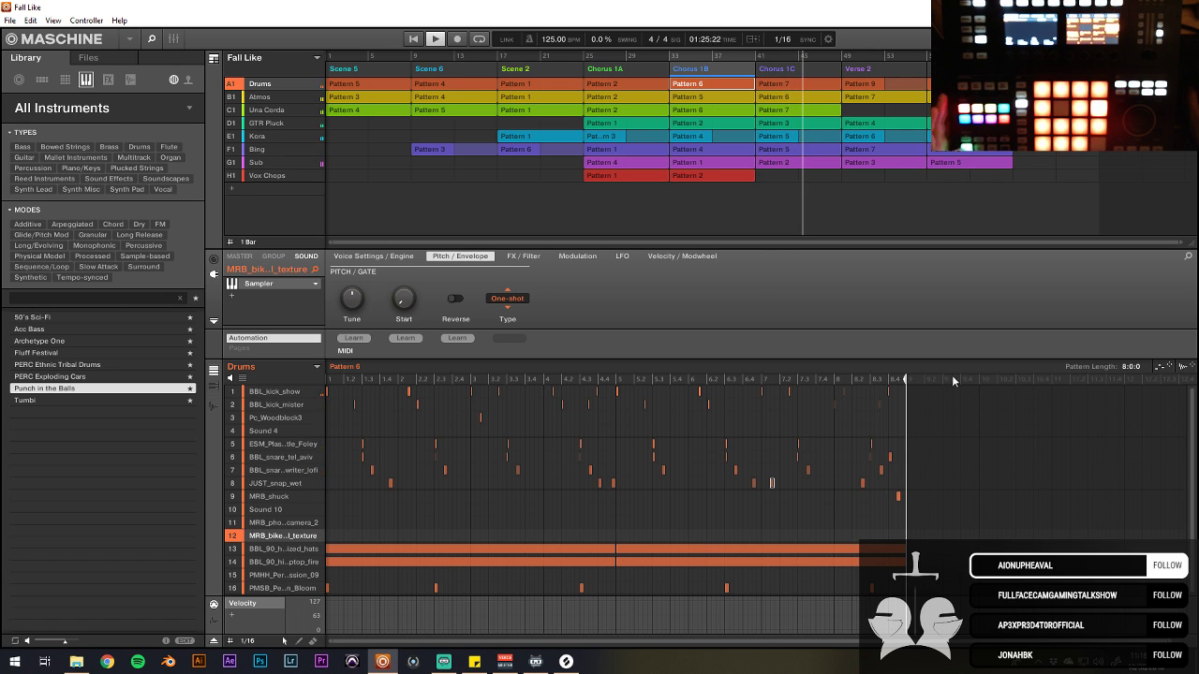
{"action": "left_click", "coordinate": [782, 89]}
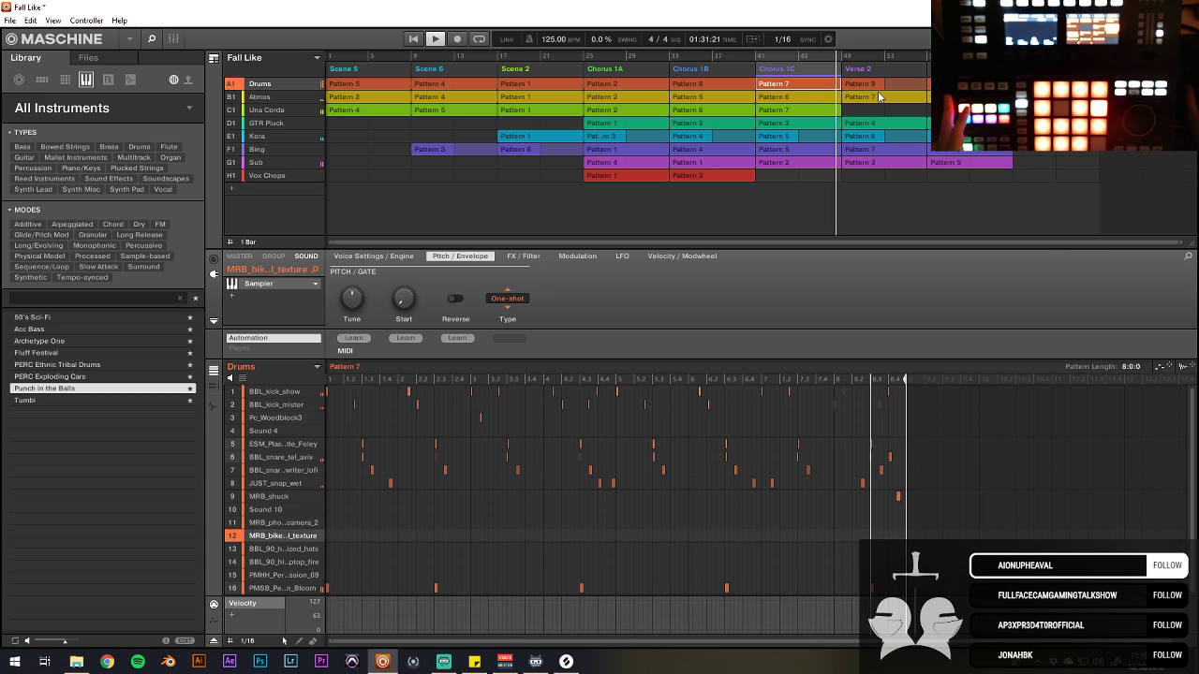
{"action": "left_click", "coordinate": [871, 85]}
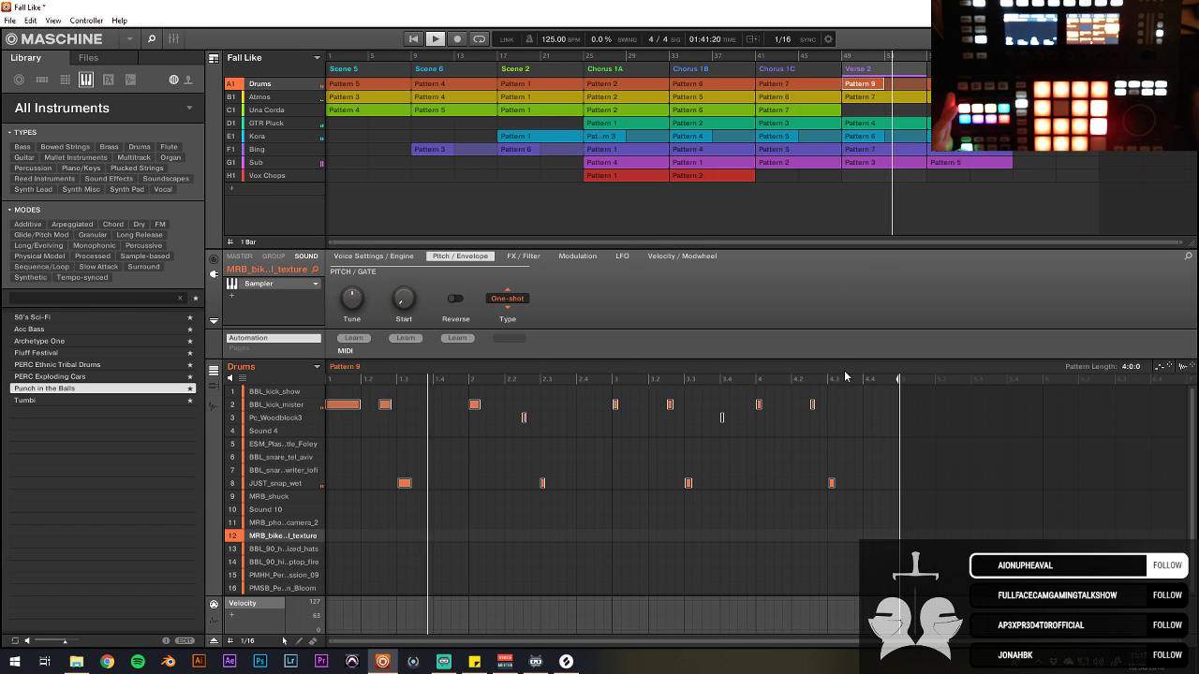
{"action": "left_click", "coordinate": [834, 86]}
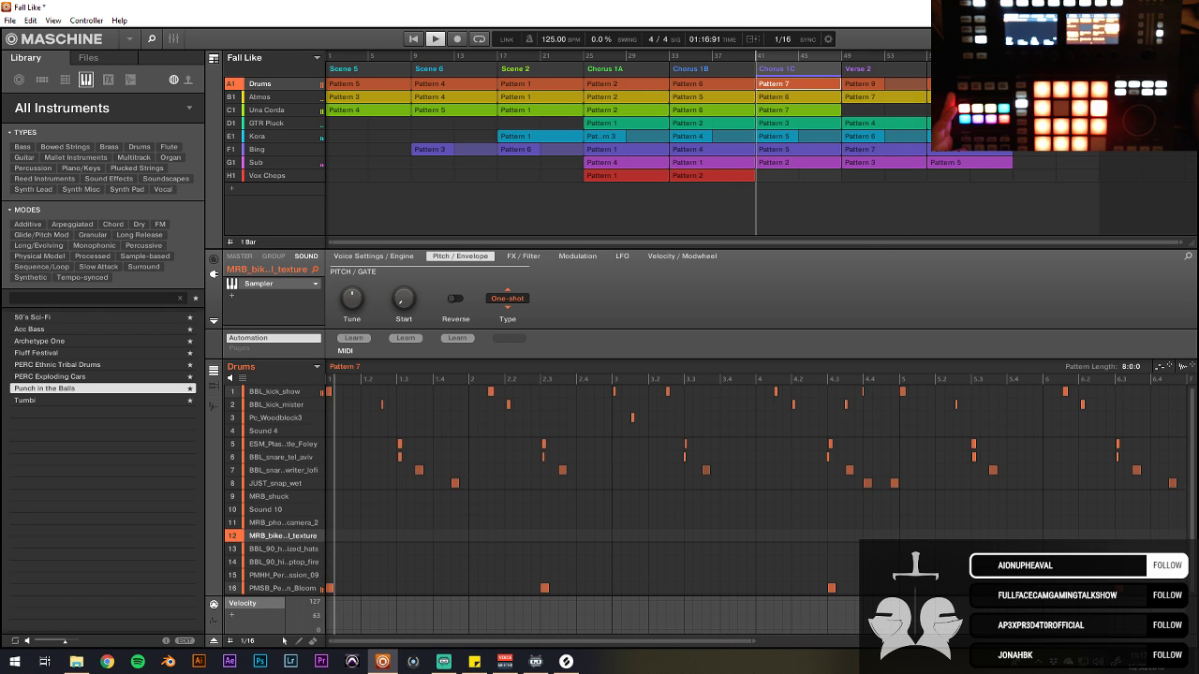
{"action": "left_click", "coordinate": [819, 380]}
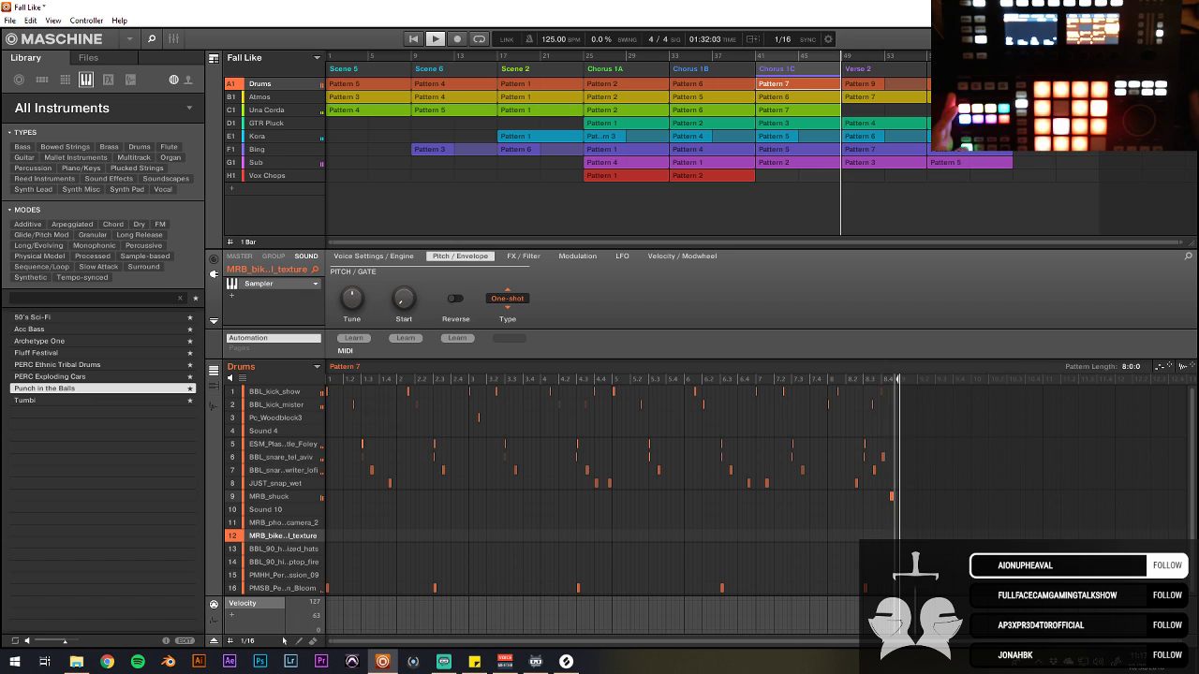
Step: Record a PMHH percussion fill at the end of the Drums' Pattern 9 in Verse 2 and add a Reverb to that sound
{"action": "left_click", "coordinate": [872, 86]}
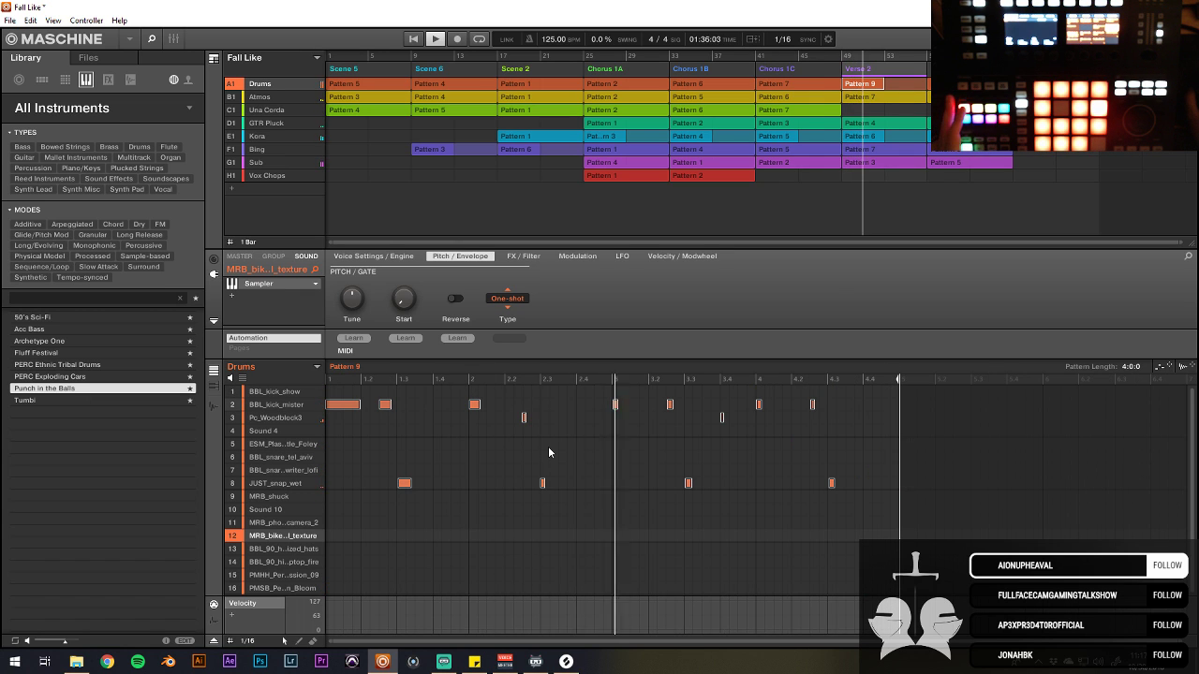
{"action": "left_click", "coordinate": [260, 584]}
{"action": "left_click", "coordinate": [262, 576]}
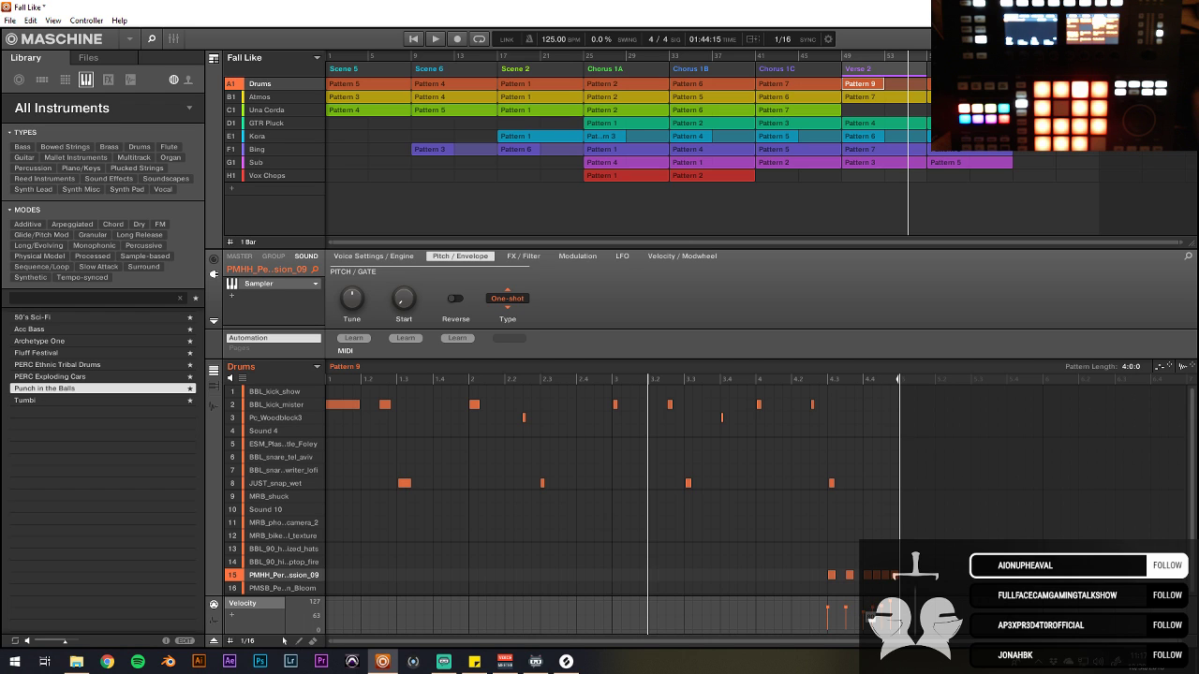
{"action": "mouse_move", "coordinate": [835, 611]}
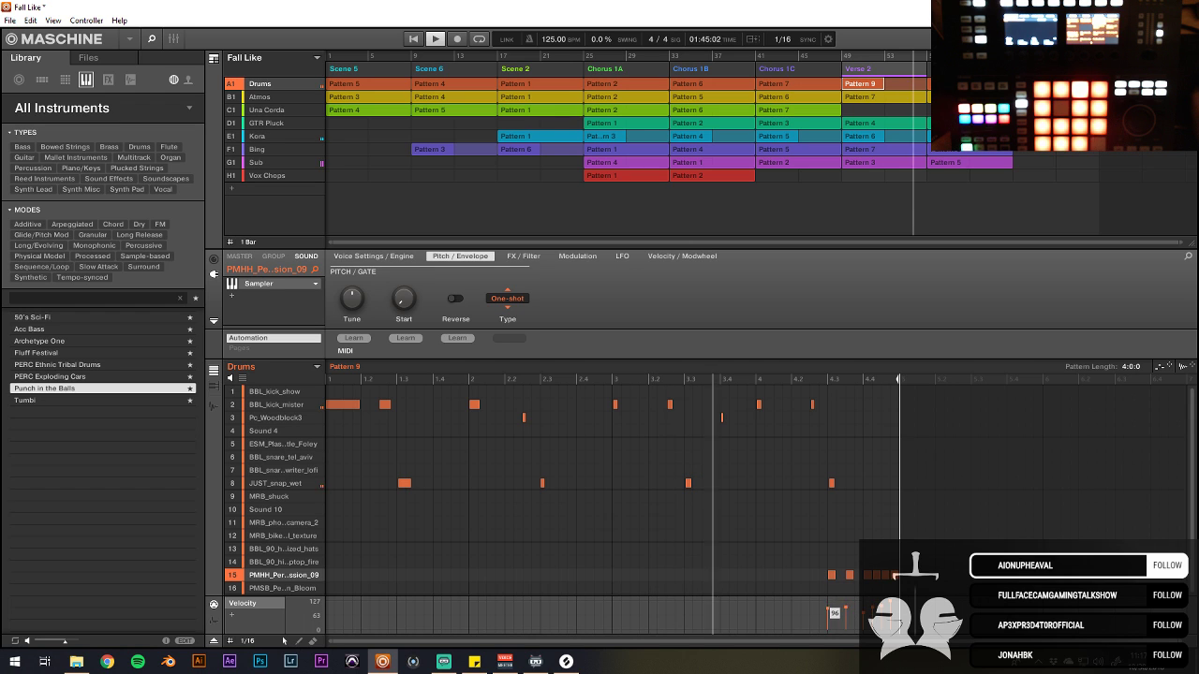
{"action": "left_click", "coordinate": [832, 609]}
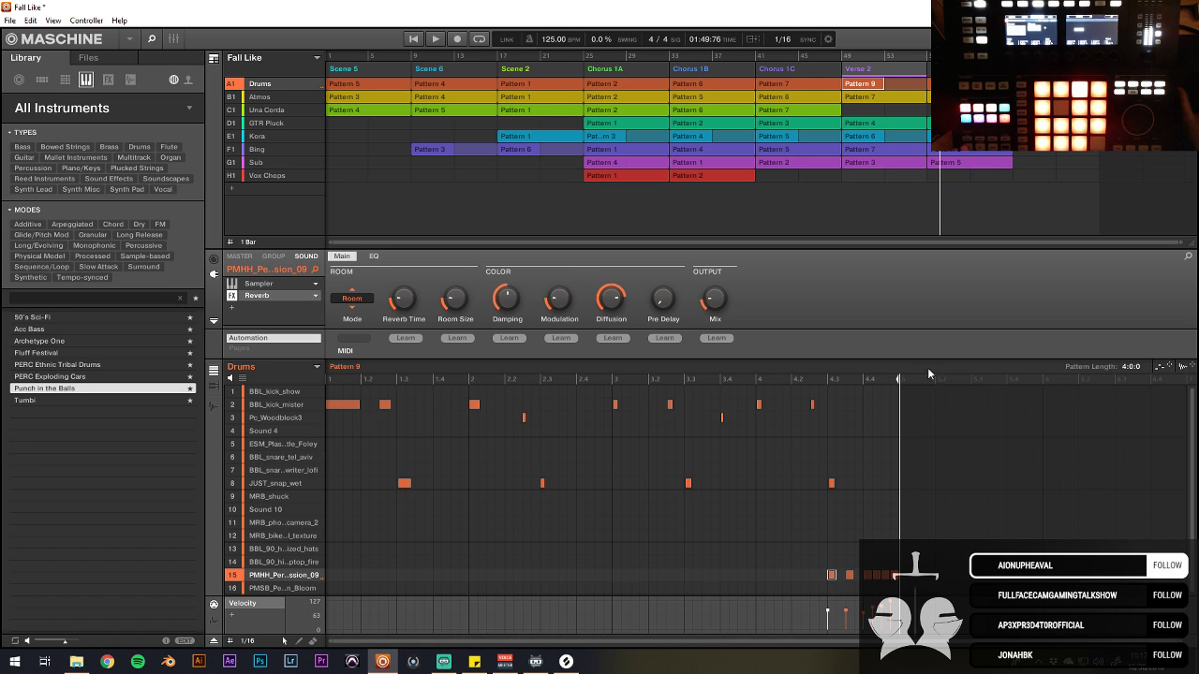
{"action": "left_click", "coordinate": [780, 382]}
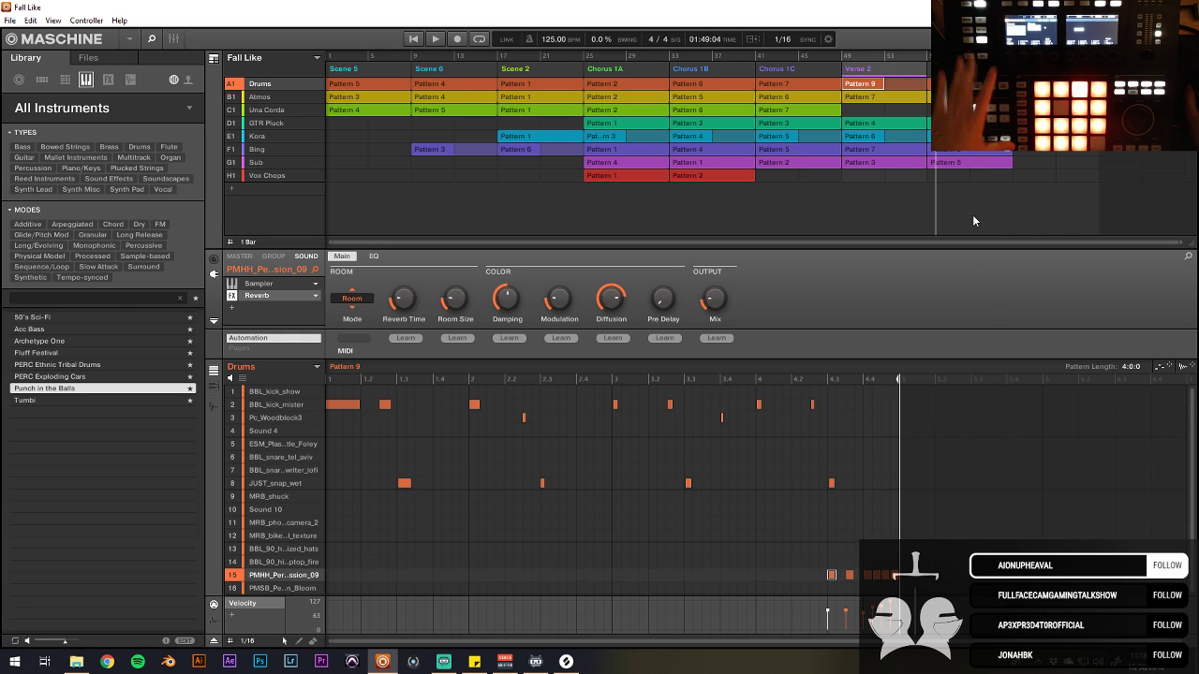
Step: Play back the end of the song, restart from Chorus 1A, and bring up the Vox Chops group while listening
{"action": "key", "text": "space"}
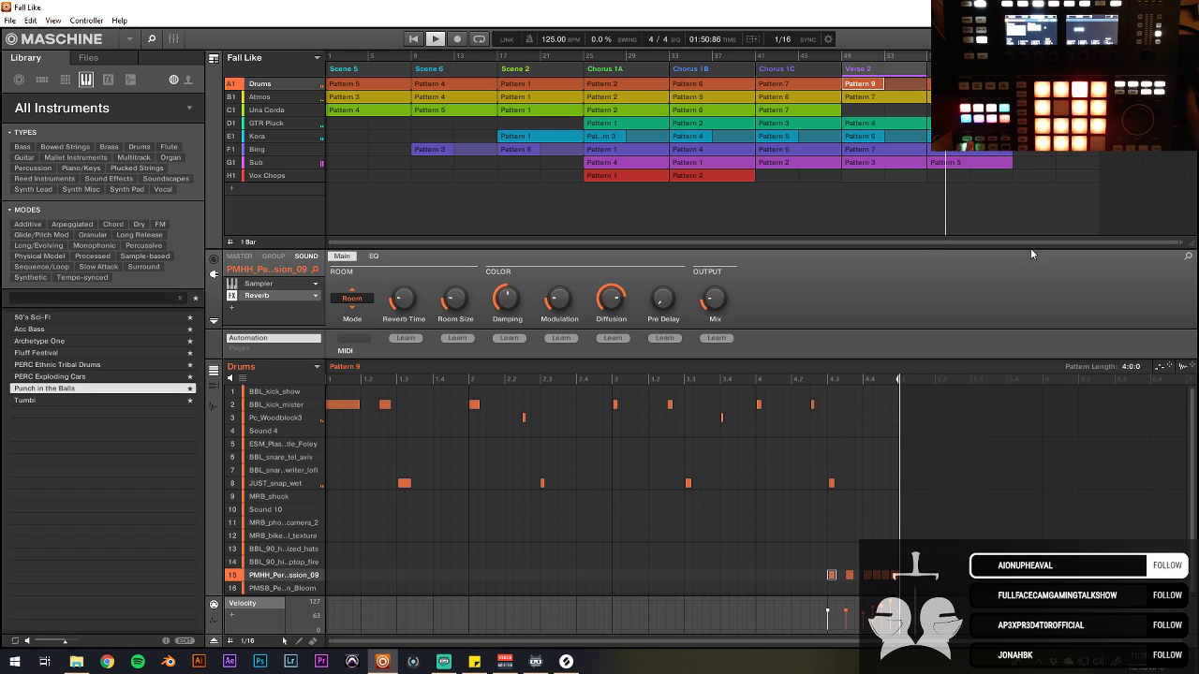
{"action": "left_click", "coordinate": [588, 74]}
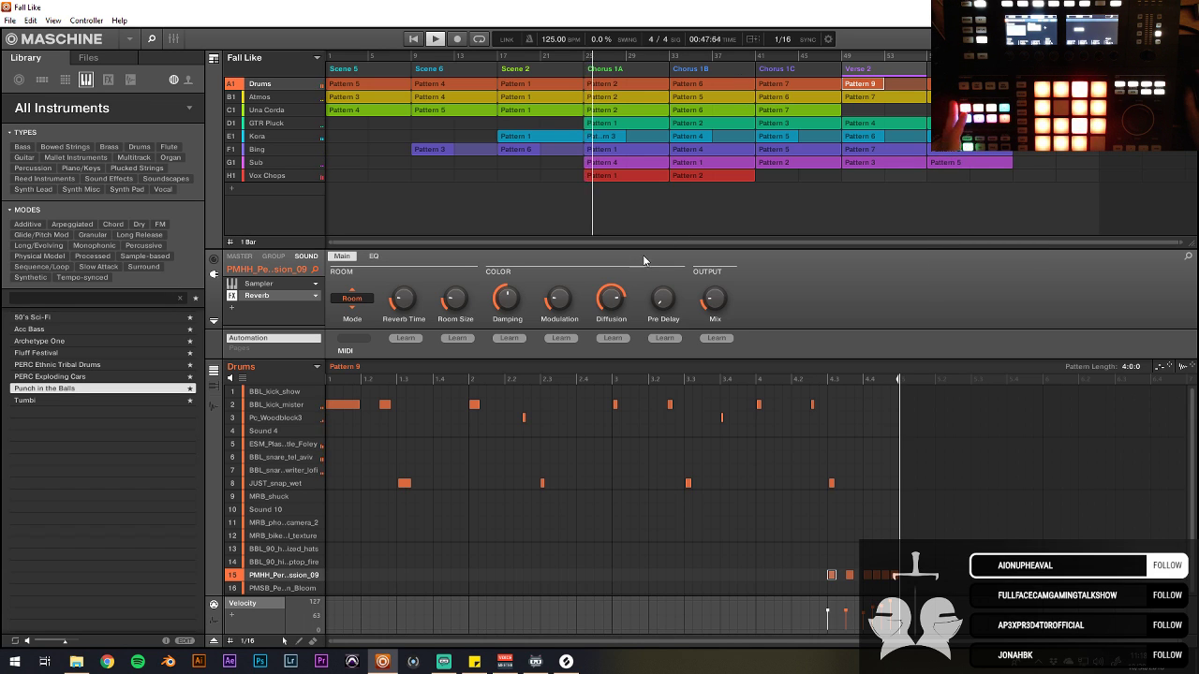
{"action": "mouse_move", "coordinate": [643, 241]}
{"action": "left_mouse_down"}
{"action": "mouse_move", "coordinate": [643, 225]}
{"action": "mouse_move", "coordinate": [643, 245]}
{"action": "left_mouse_up"}
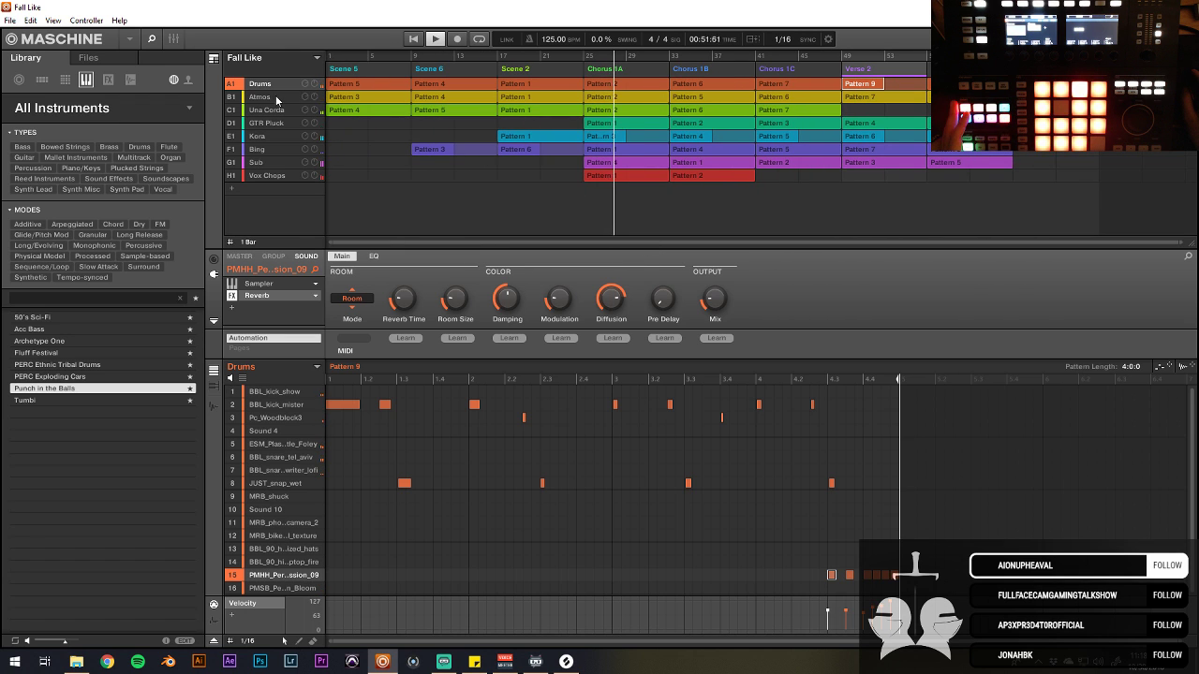
{"action": "left_click", "coordinate": [267, 176]}
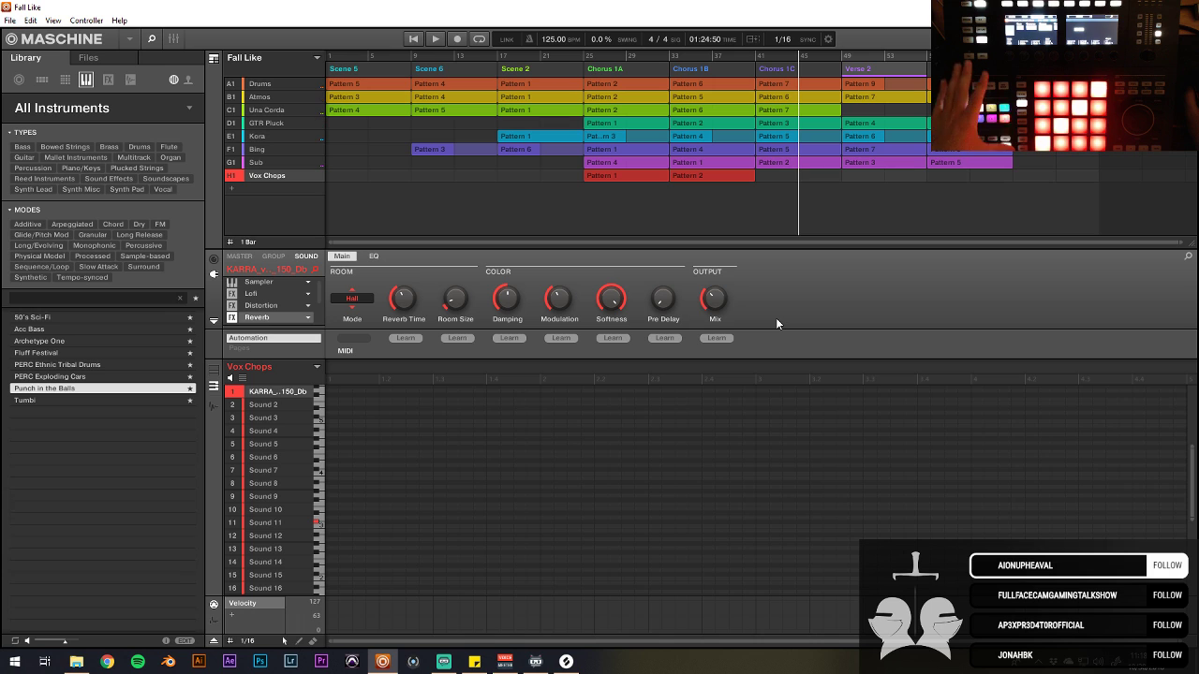
Step: Open the recent project On You.mxprj
{"action": "left_click", "coordinate": [10, 20]}
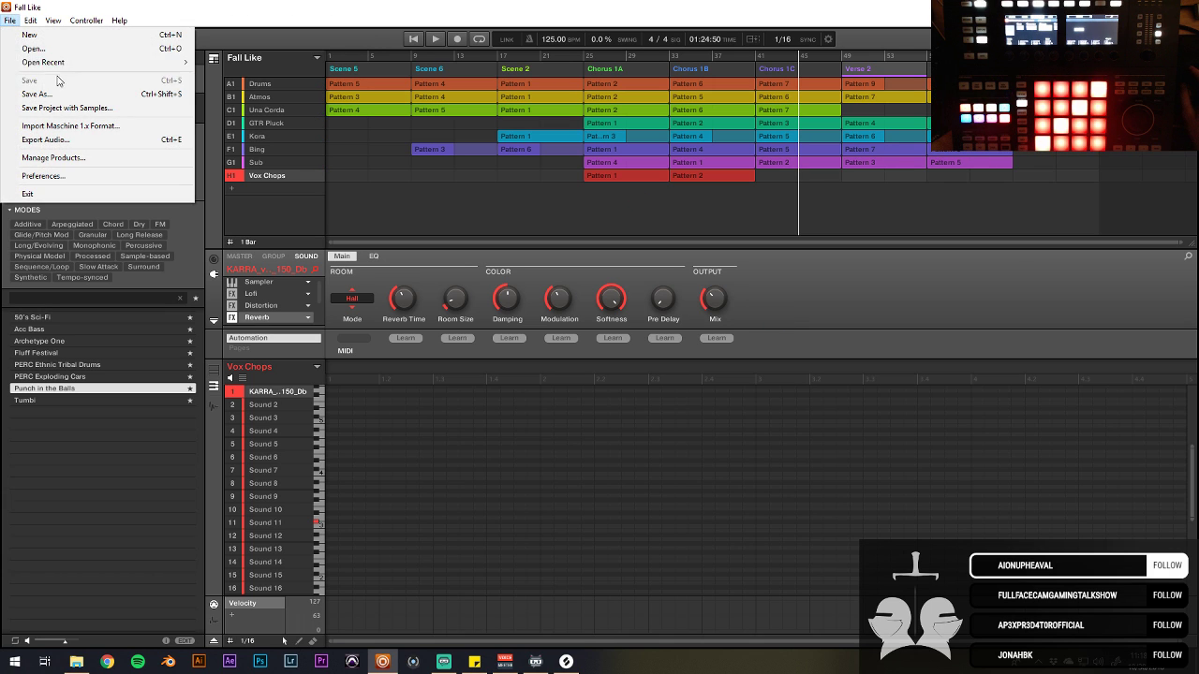
{"action": "mouse_move", "coordinate": [183, 62]}
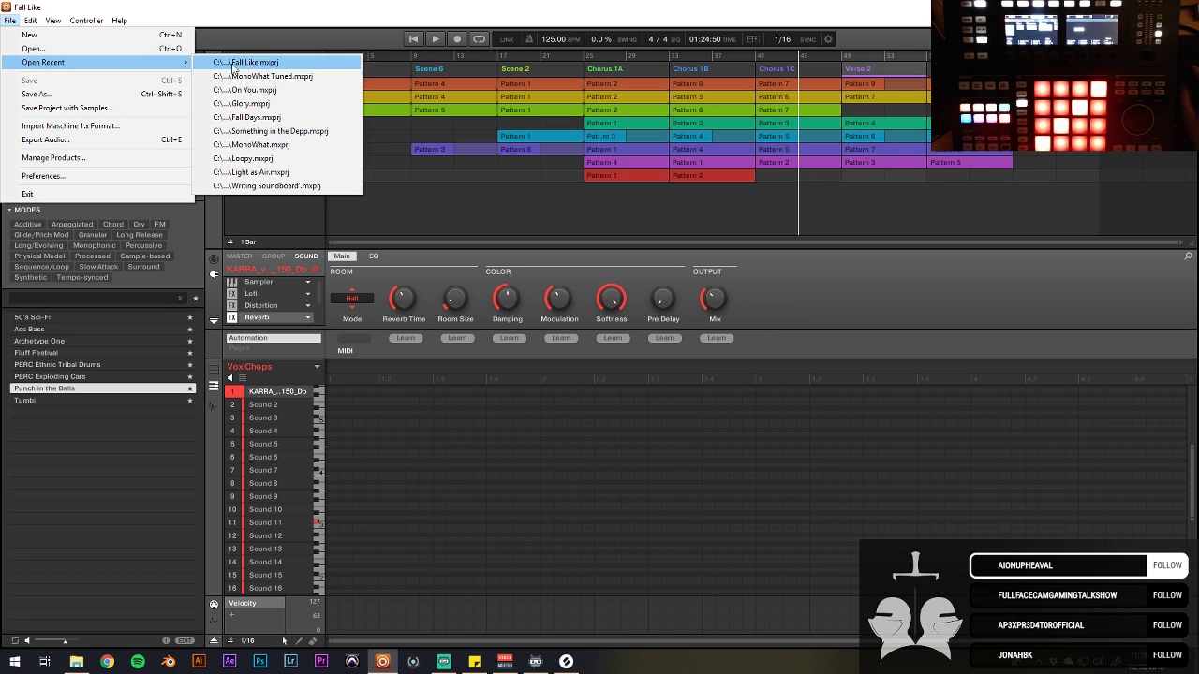
{"action": "left_click", "coordinate": [310, 94]}
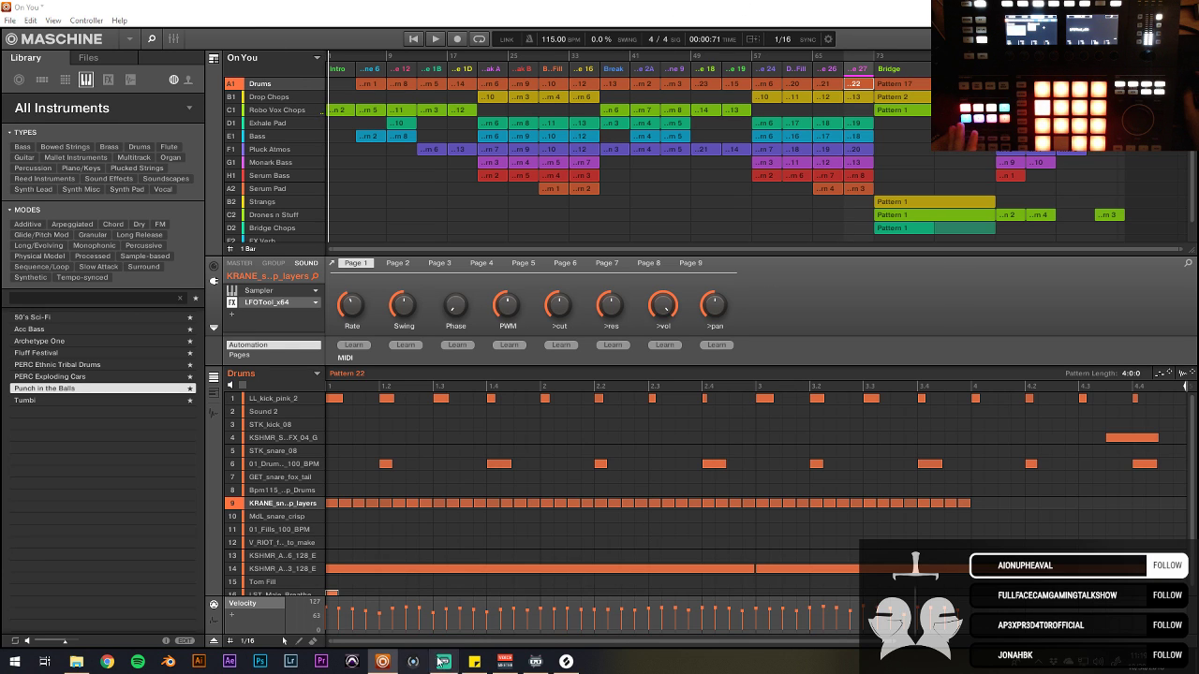
Step: Switch to Voicemeeter, bring up the Buffering ASIO choices in its system settings, and return to Maschine
{"action": "left_click", "coordinate": [505, 661]}
{"action": "left_click", "coordinate": [897, 171]}
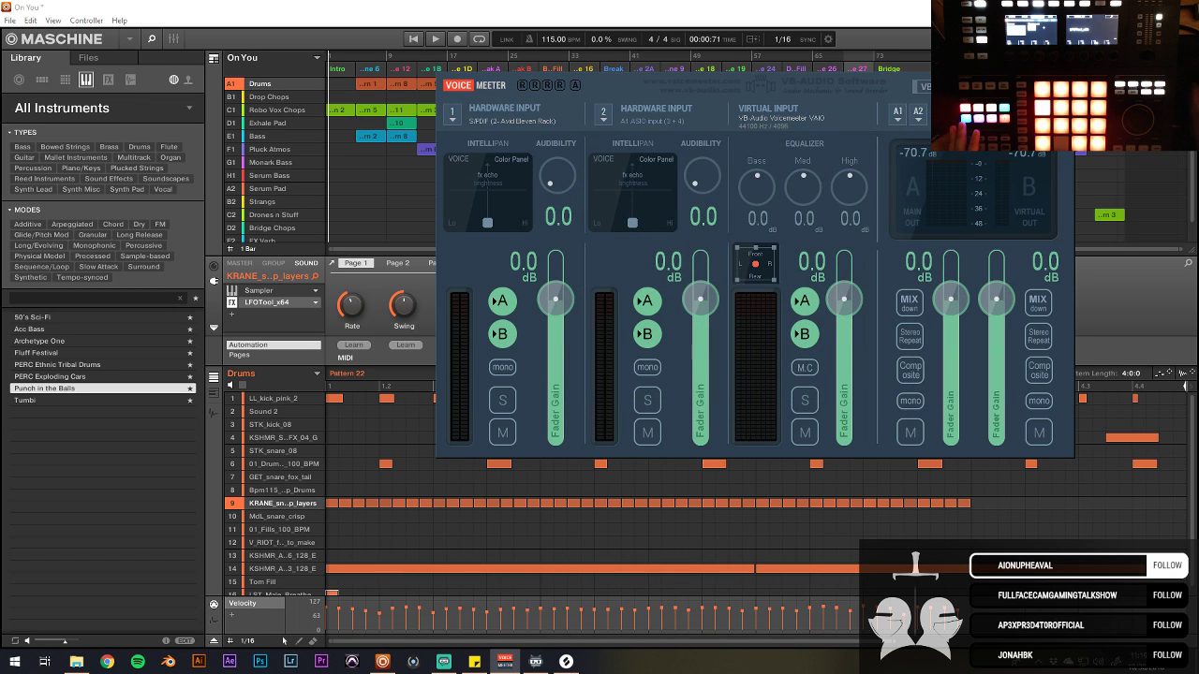
{"action": "left_click", "coordinate": [1019, 149]}
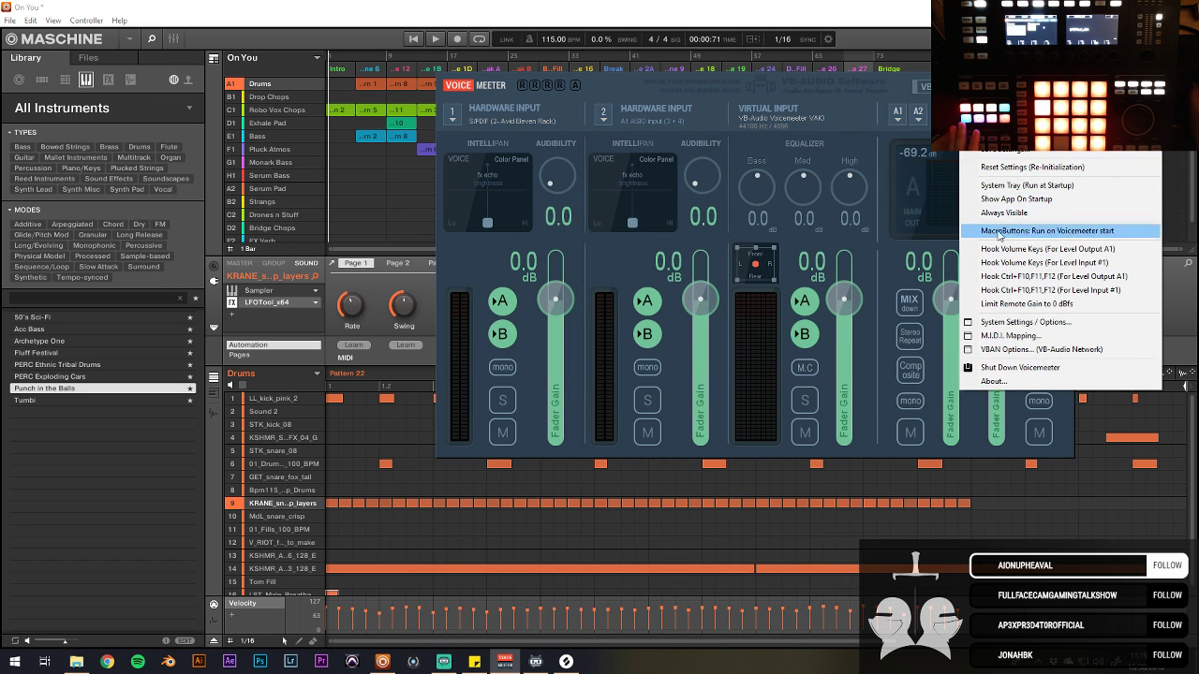
{"action": "left_click", "coordinate": [1007, 321]}
{"action": "left_click", "coordinate": [974, 348]}
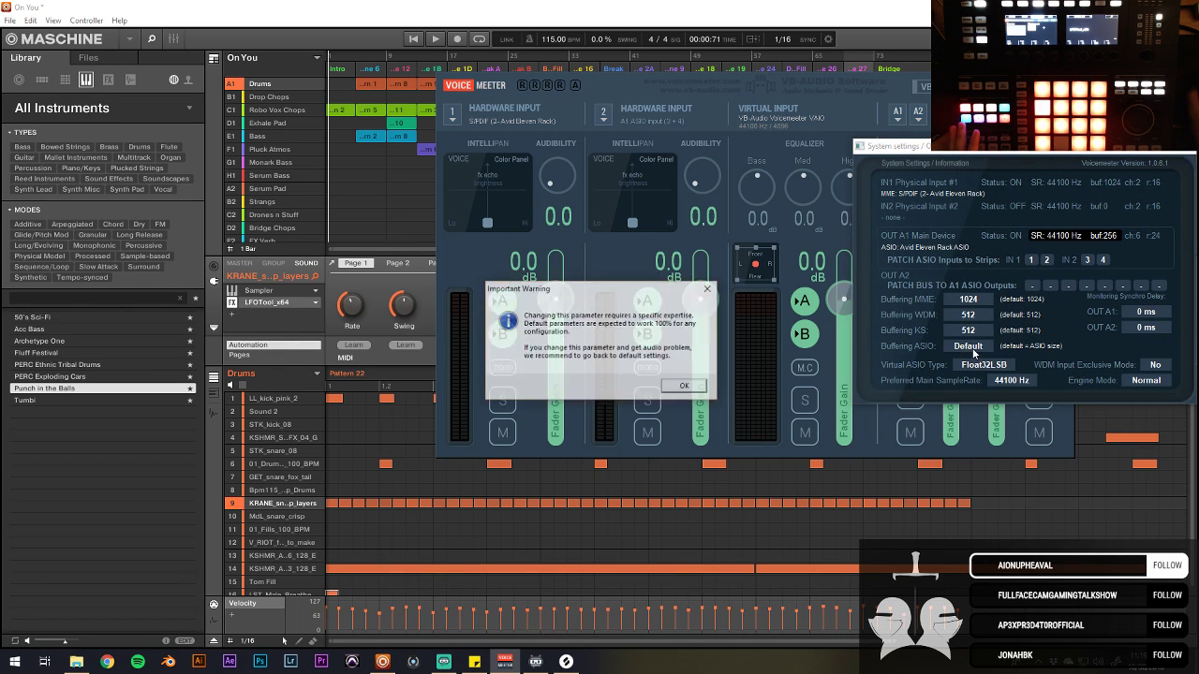
{"action": "left_click", "coordinate": [685, 388]}
{"action": "left_click", "coordinate": [1019, 349]}
{"action": "left_click", "coordinate": [605, 190]}
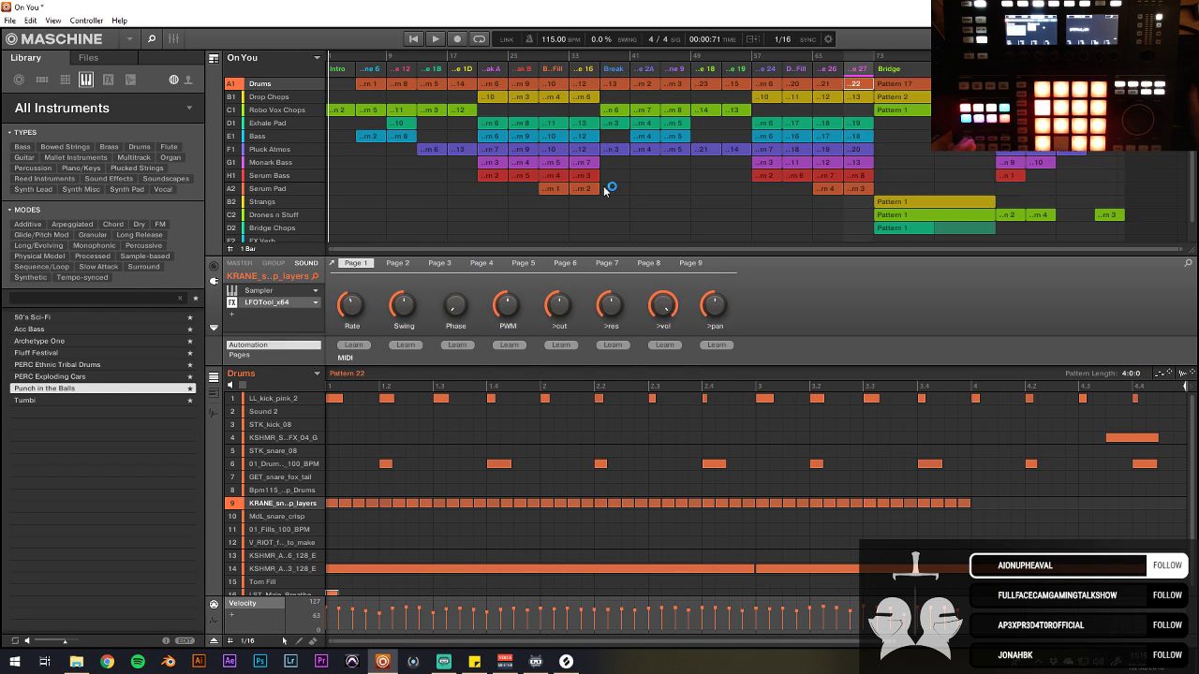
Step: Play On You from the start and check the sticky notes with the song lists
{"action": "key", "text": "space"}
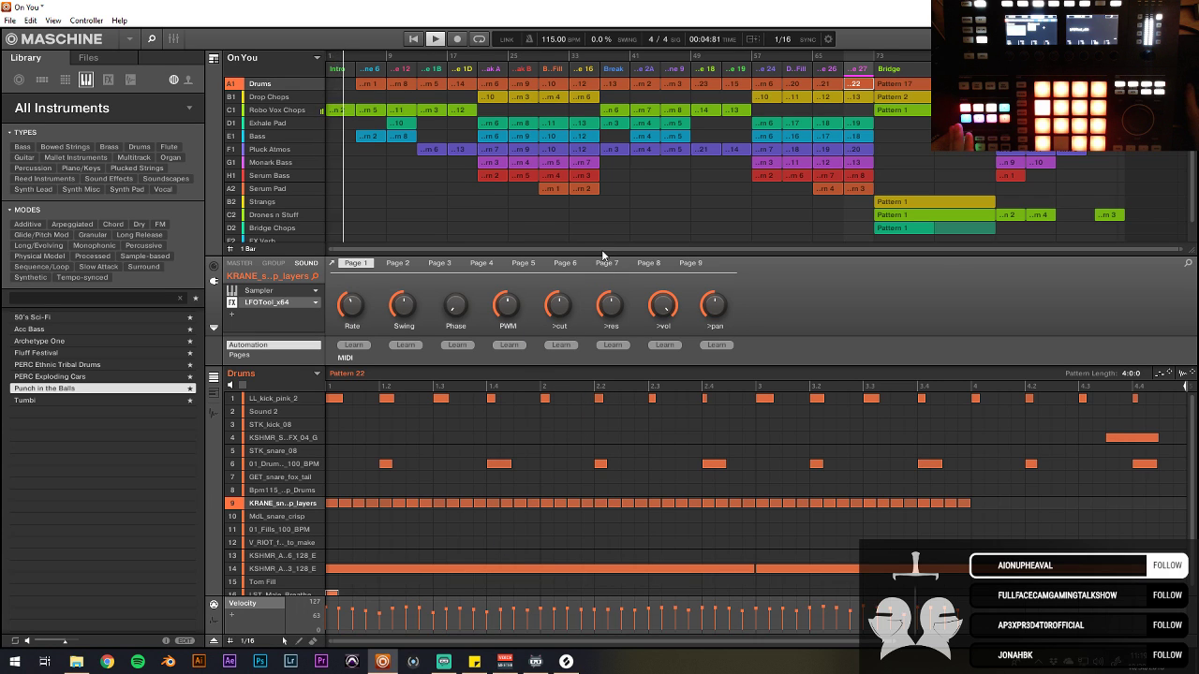
{"action": "left_click", "coordinate": [474, 661]}
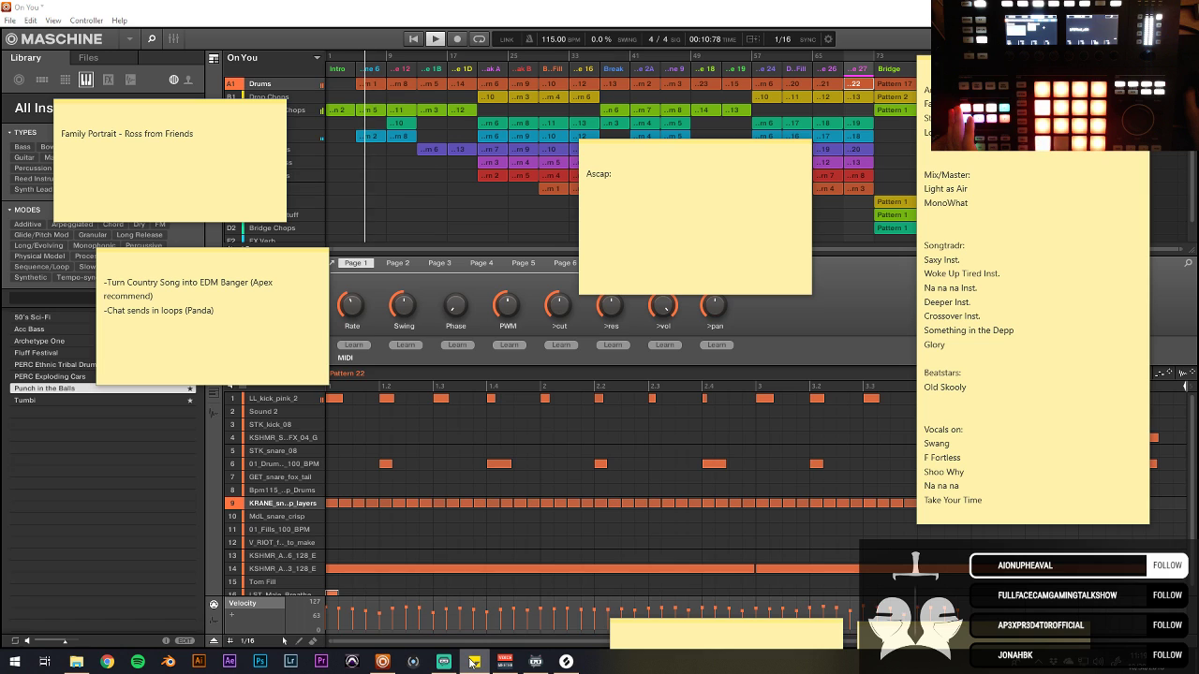
{"action": "left_click", "coordinate": [473, 661]}
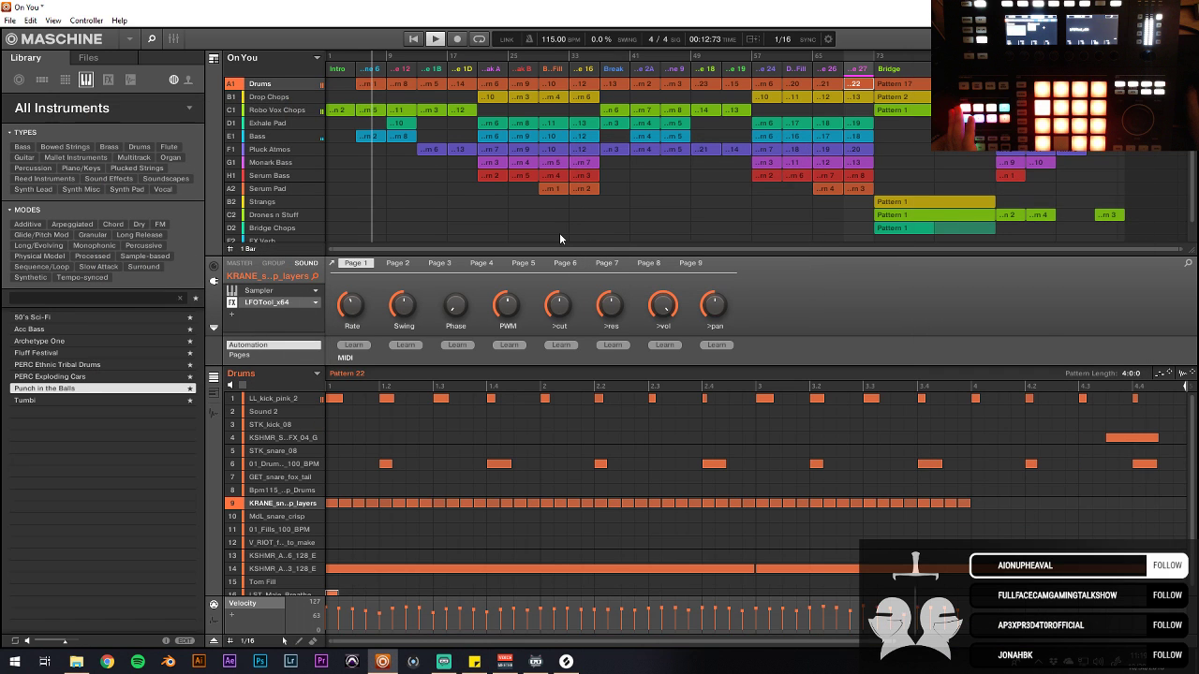
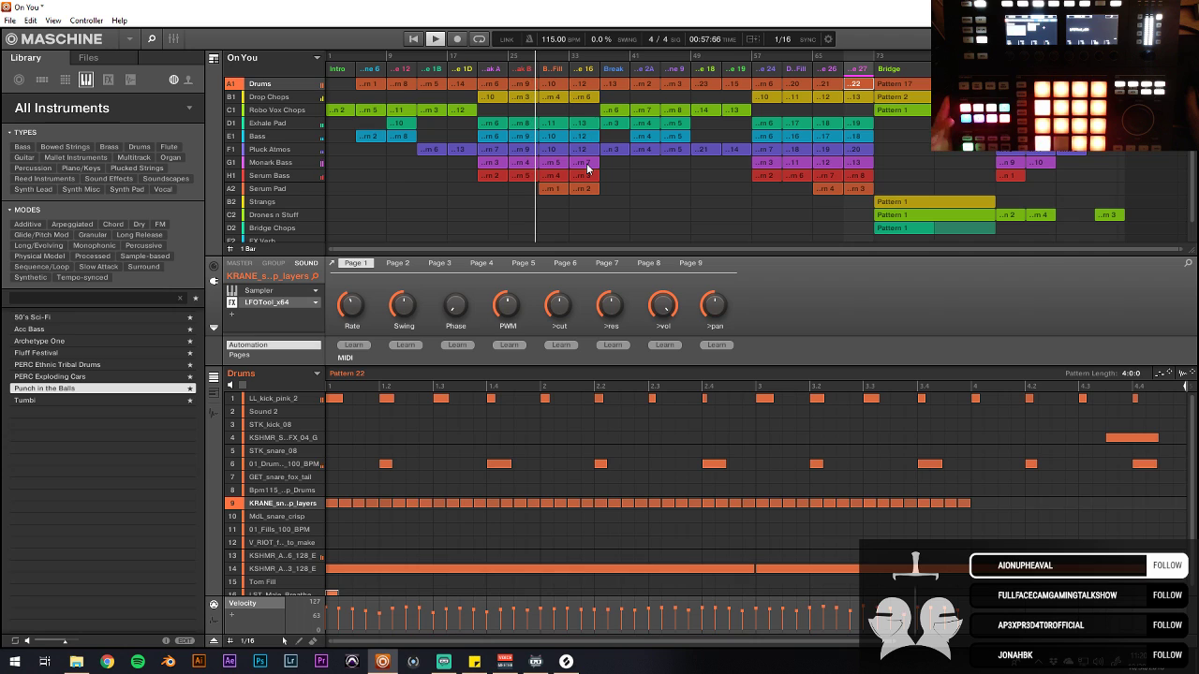
Step: Audition On You from the Break, the Bridge and bar 57, and restart playback from the Intro
{"action": "left_click", "coordinate": [600, 58]}
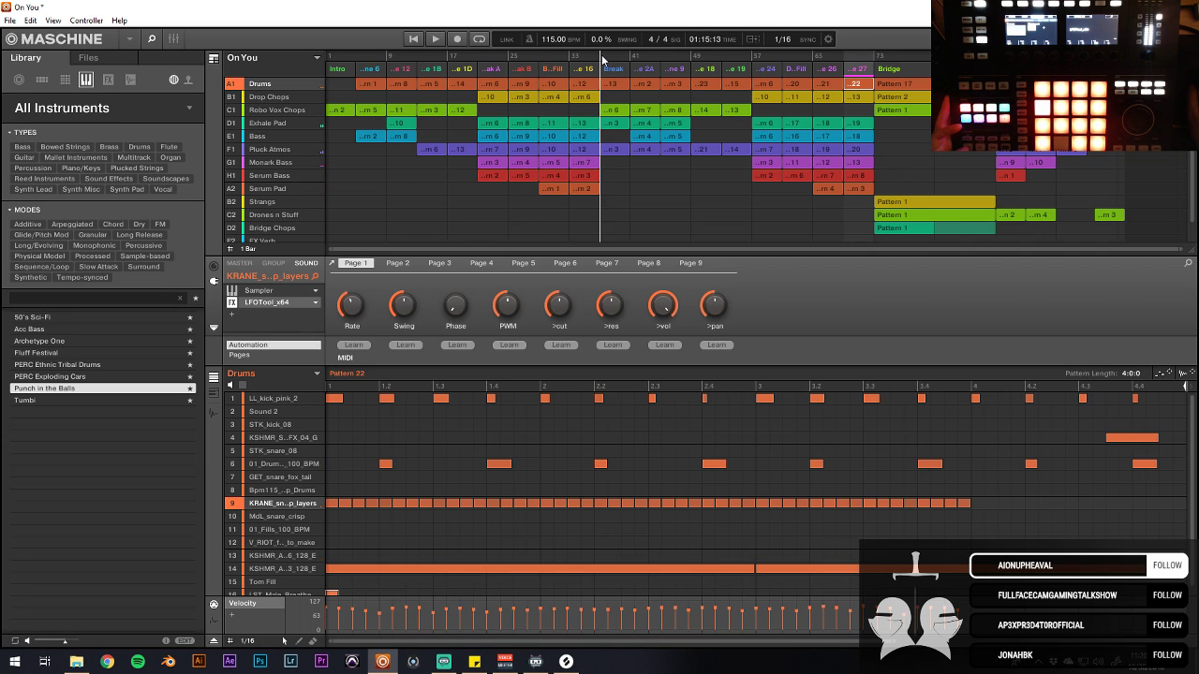
{"action": "left_click", "coordinate": [866, 54]}
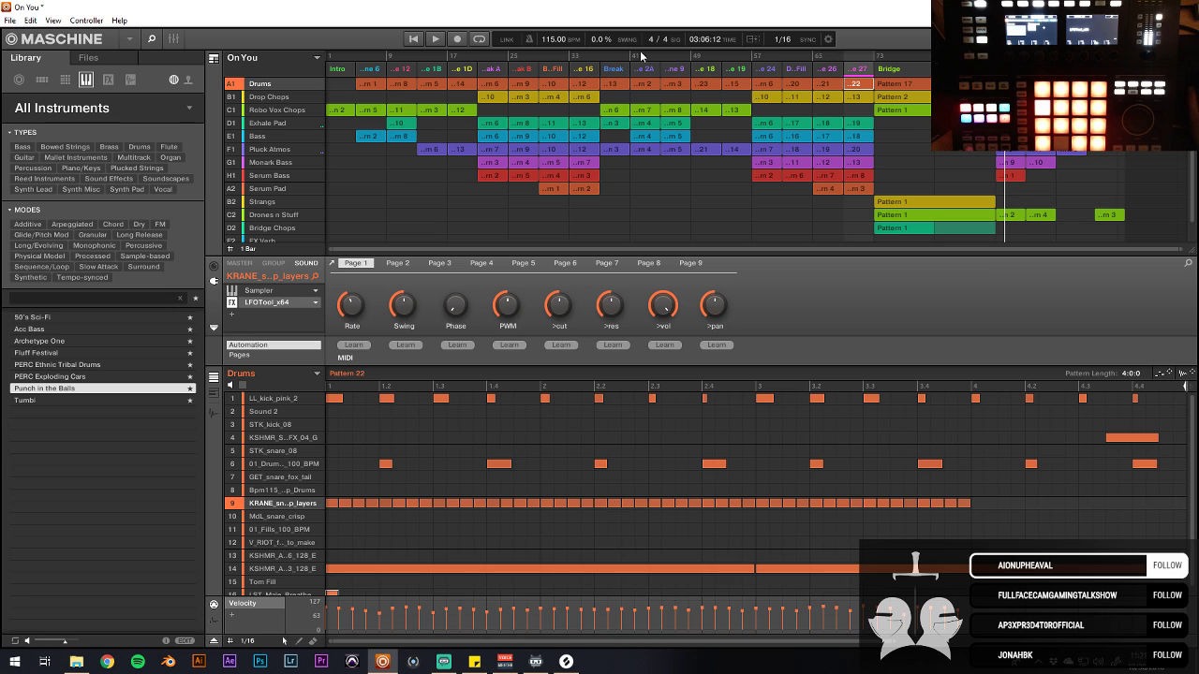
{"action": "left_click", "coordinate": [625, 65]}
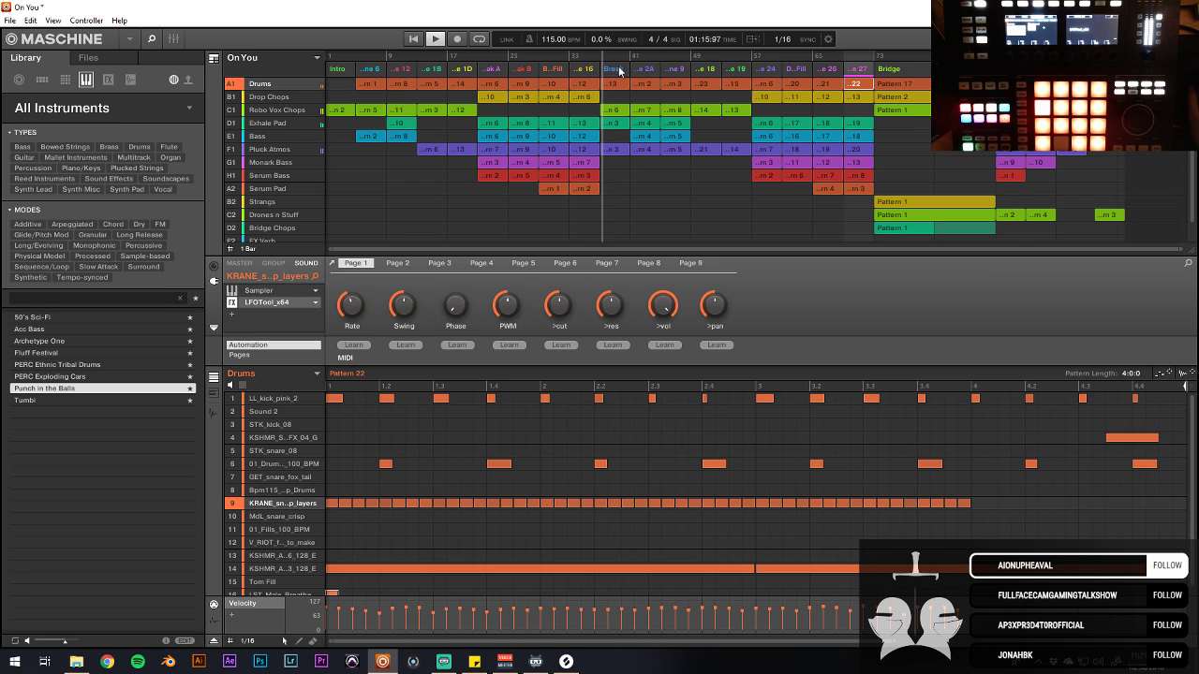
{"action": "left_click", "coordinate": [631, 62]}
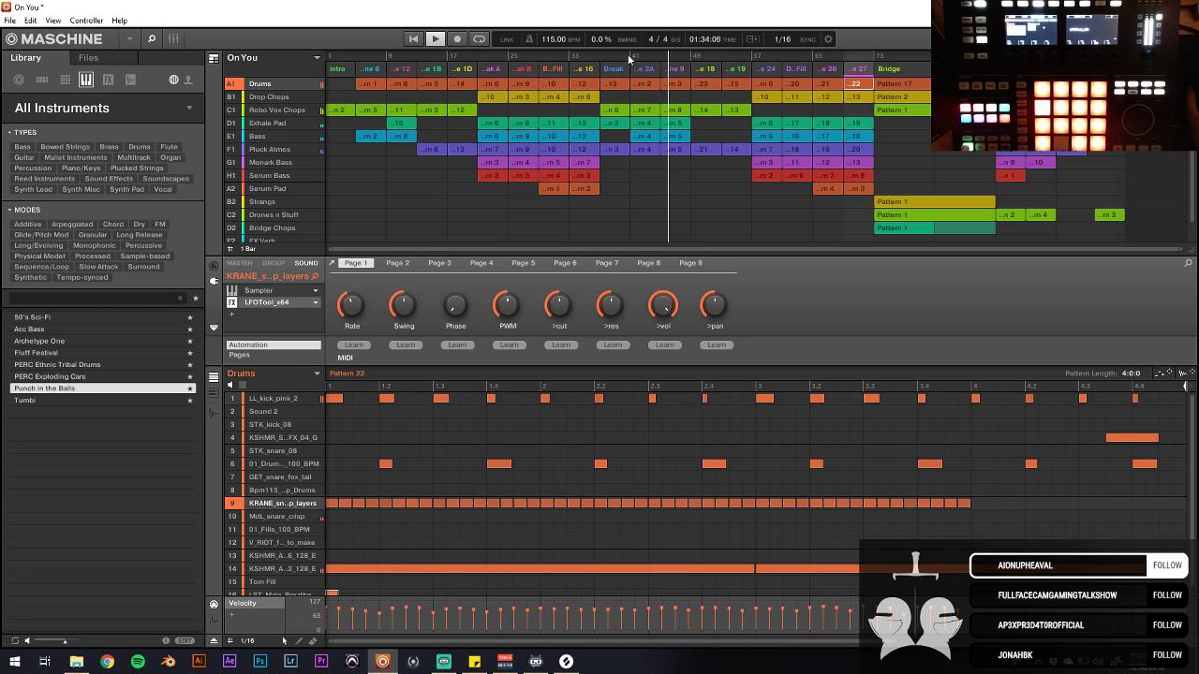
{"action": "left_click", "coordinate": [754, 58]}
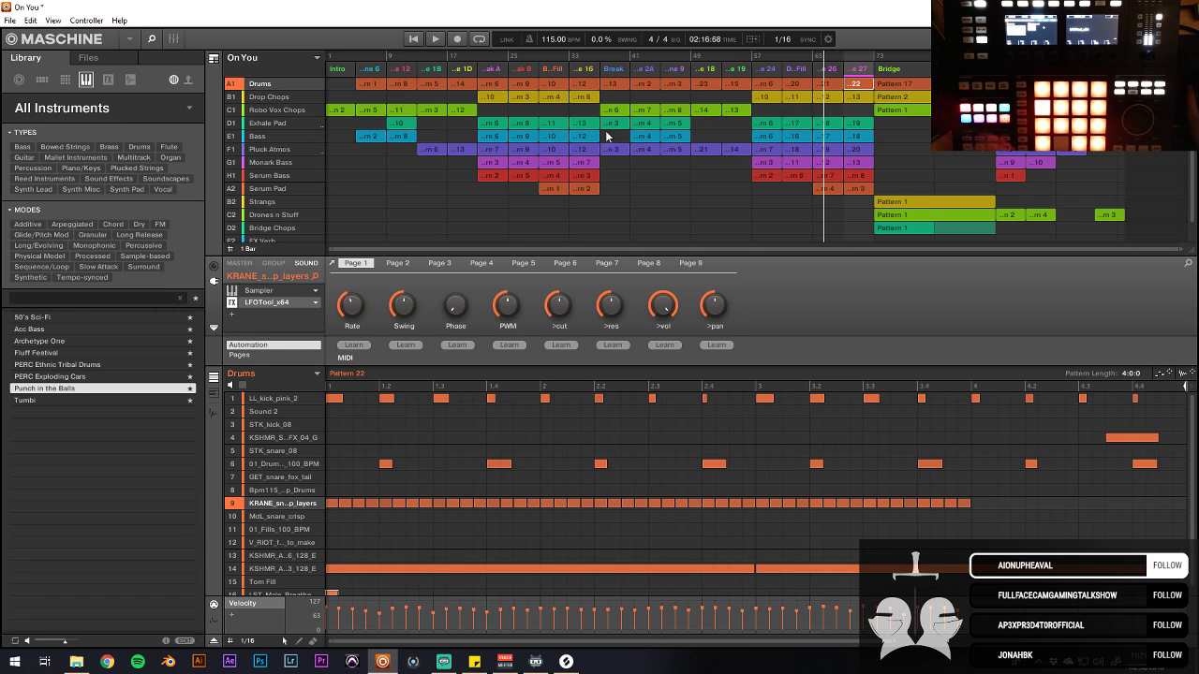
{"action": "left_click", "coordinate": [457, 39]}
{"action": "key", "text": "space"}
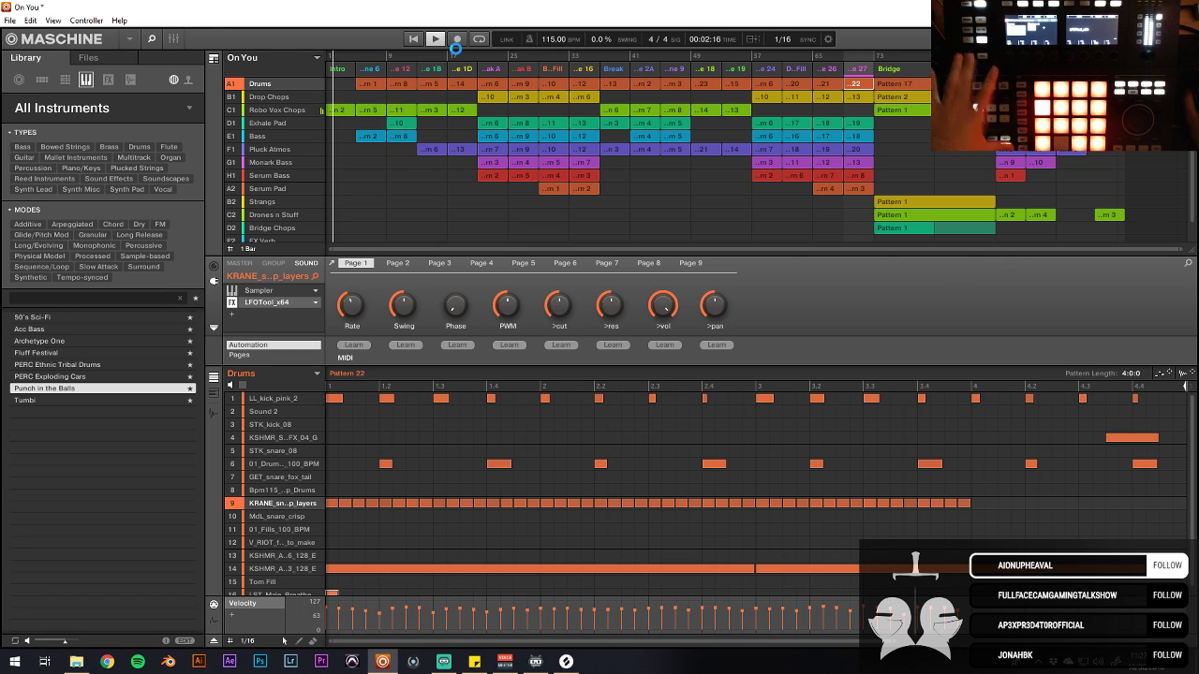
Step: Consult the sticky-note song lists and open the recent project Fall Days.mxprj
{"action": "left_click", "coordinate": [10, 20]}
{"action": "mouse_move", "coordinate": [52, 64]}
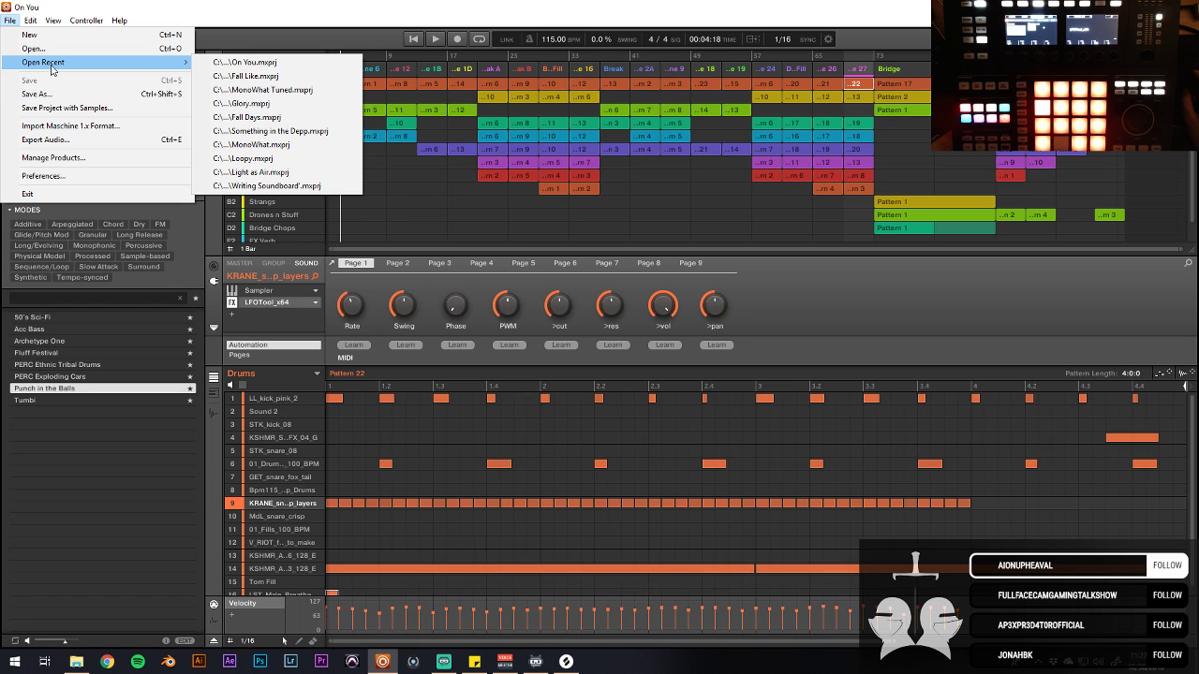
{"action": "left_click", "coordinate": [473, 661]}
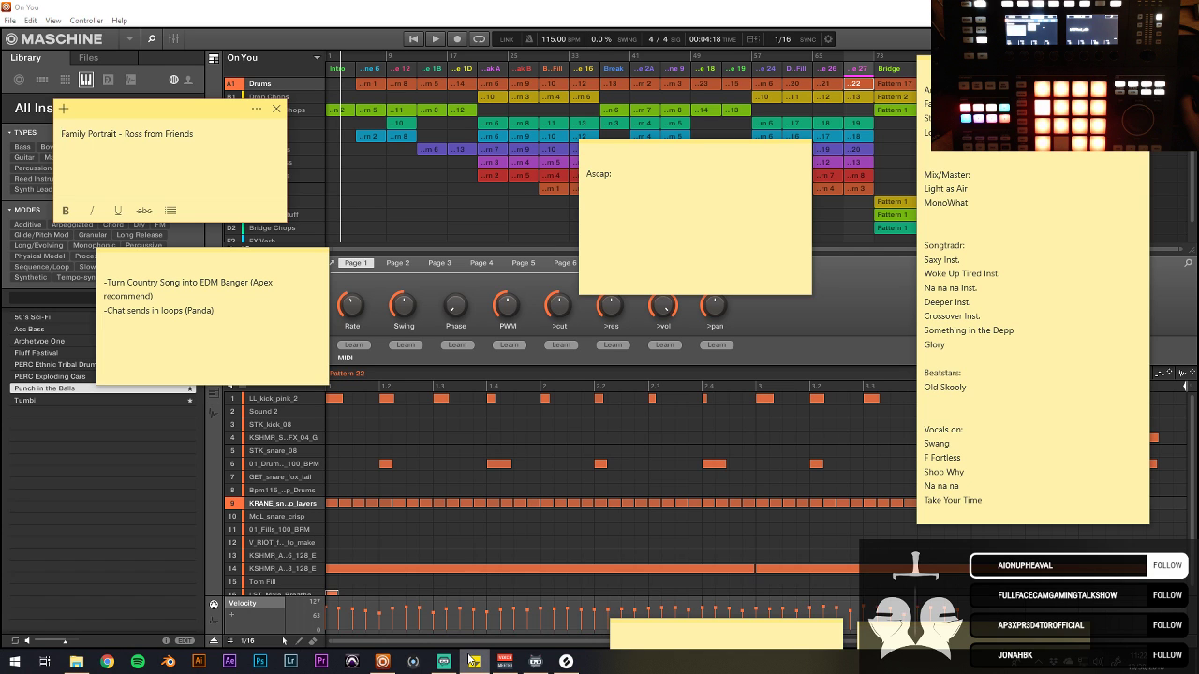
{"action": "left_click", "coordinate": [473, 661]}
{"action": "left_click", "coordinate": [11, 21]}
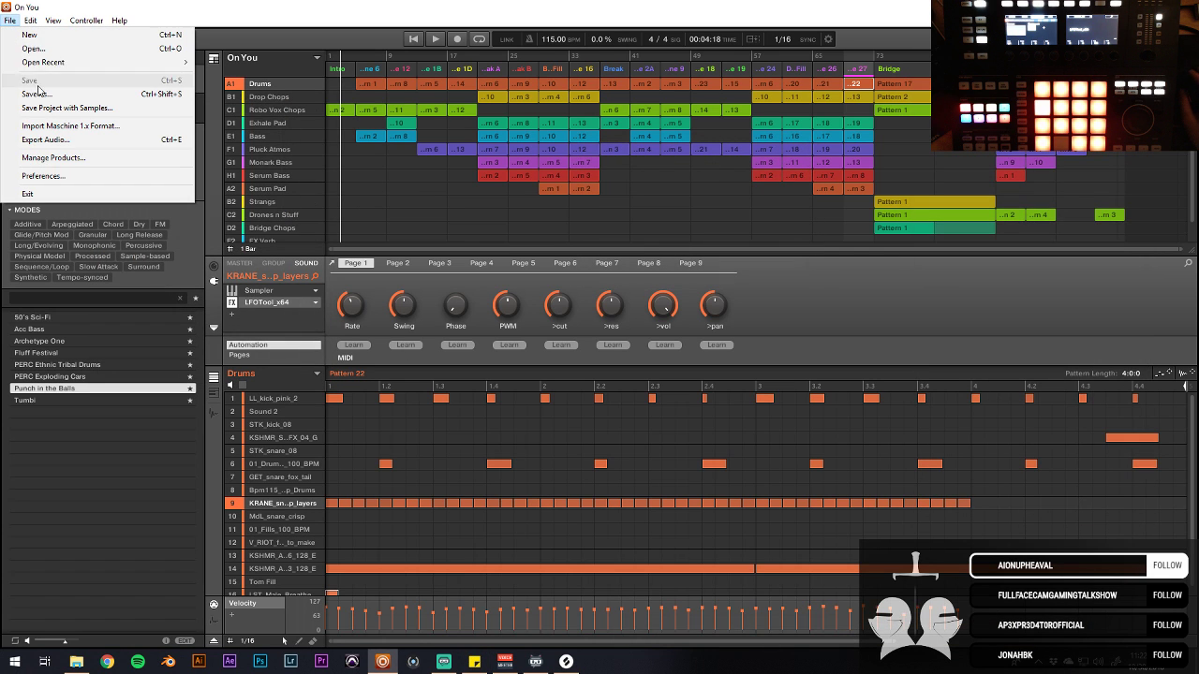
{"action": "mouse_move", "coordinate": [103, 61]}
{"action": "left_click", "coordinate": [323, 118]}
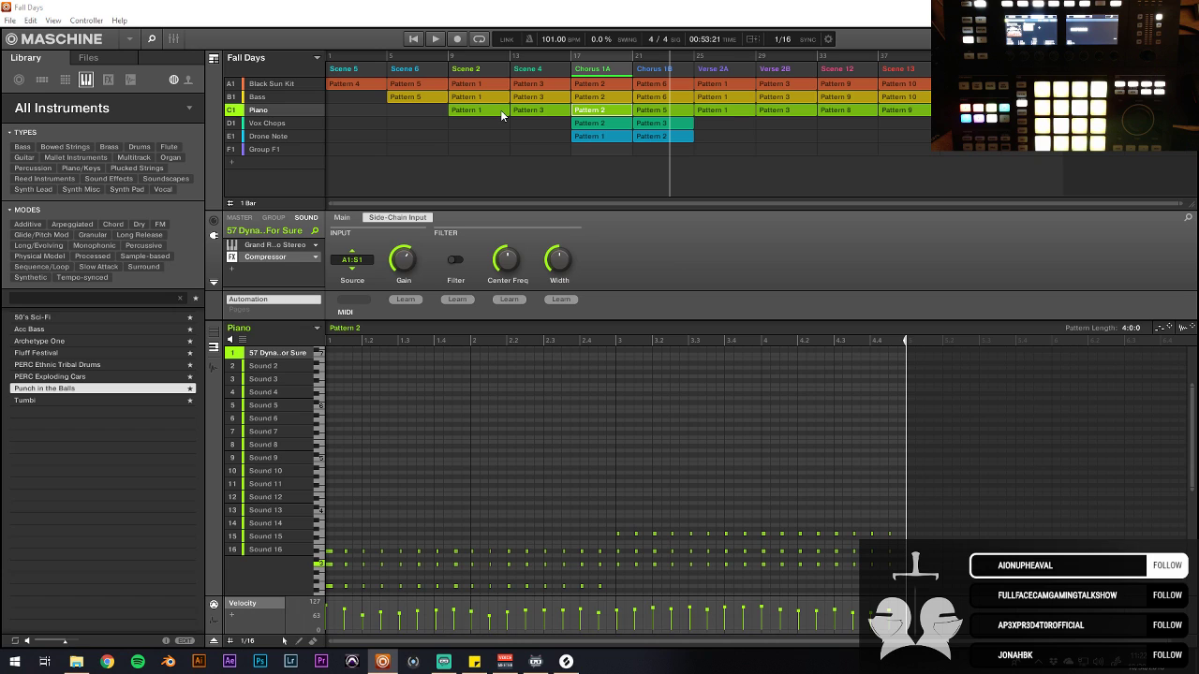
Step: Play Fall Days while reading the sticky-note song lists, and bring up the Piano's Pattern 9 in Scene 13
{"action": "key", "text": "space"}
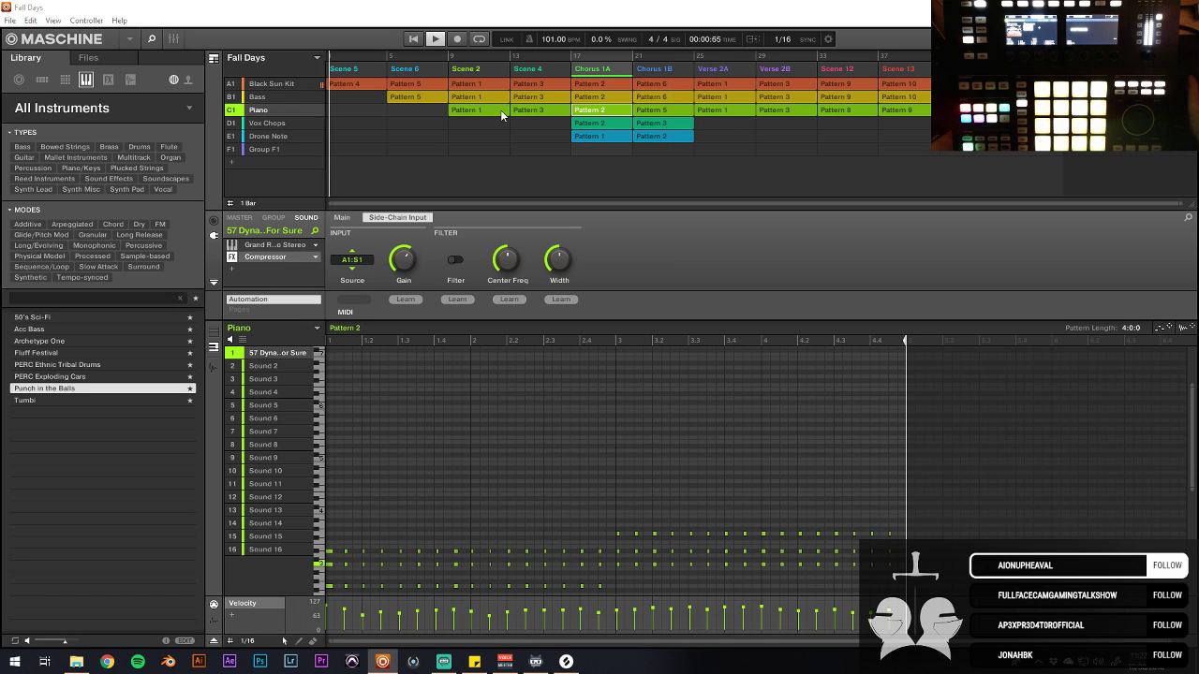
{"action": "left_click", "coordinate": [390, 55]}
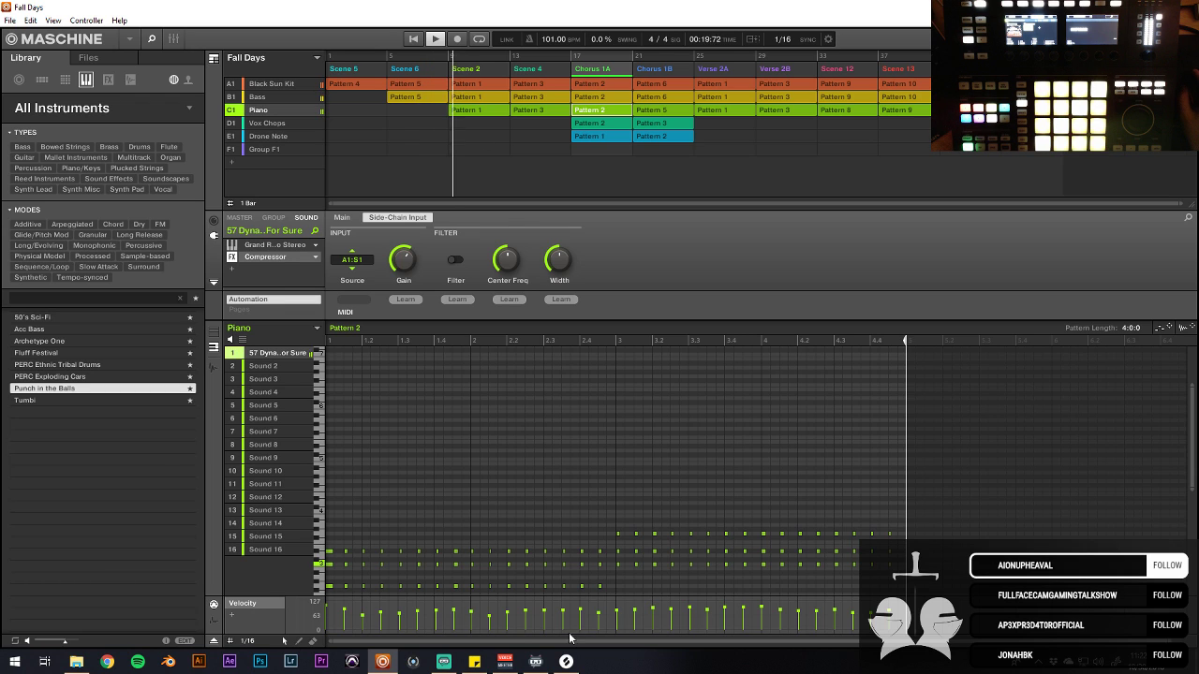
{"action": "mouse_move", "coordinate": [566, 662]}
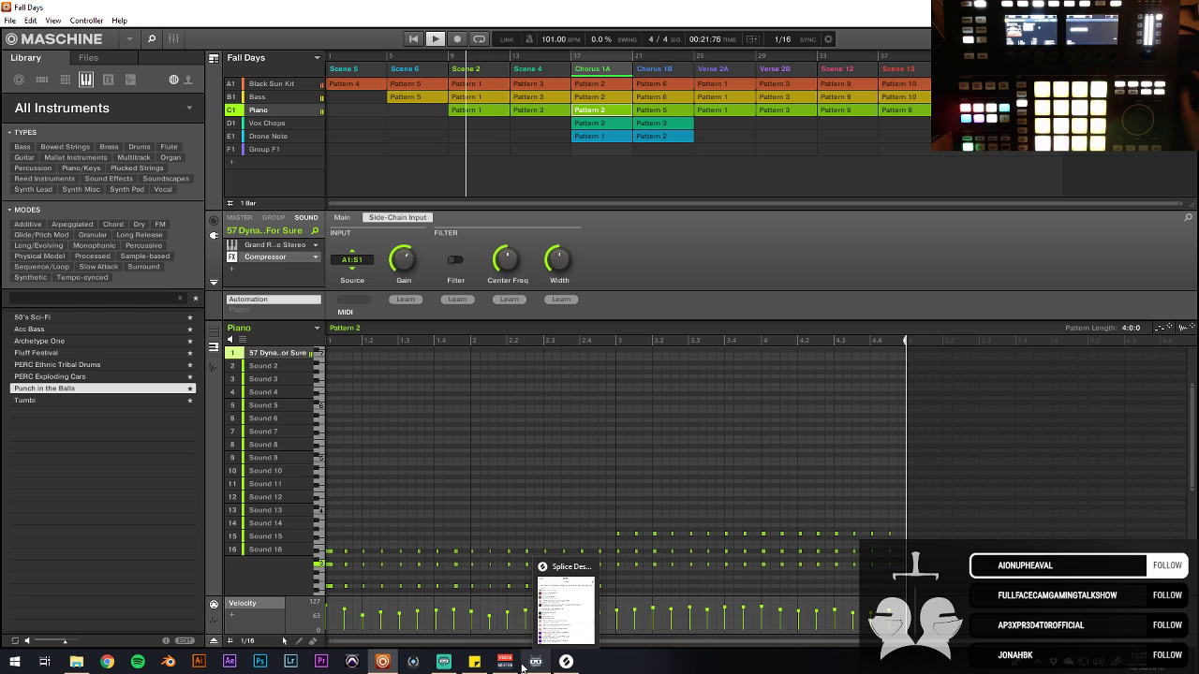
{"action": "left_click", "coordinate": [478, 663]}
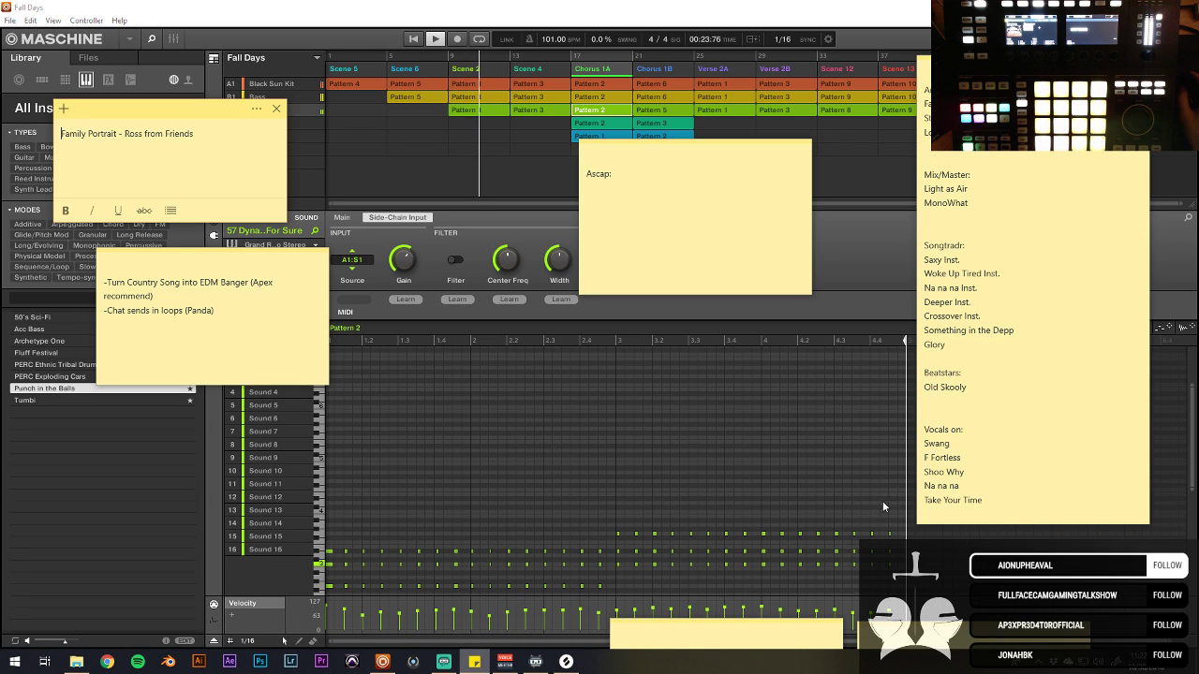
{"action": "left_click", "coordinate": [1055, 523]}
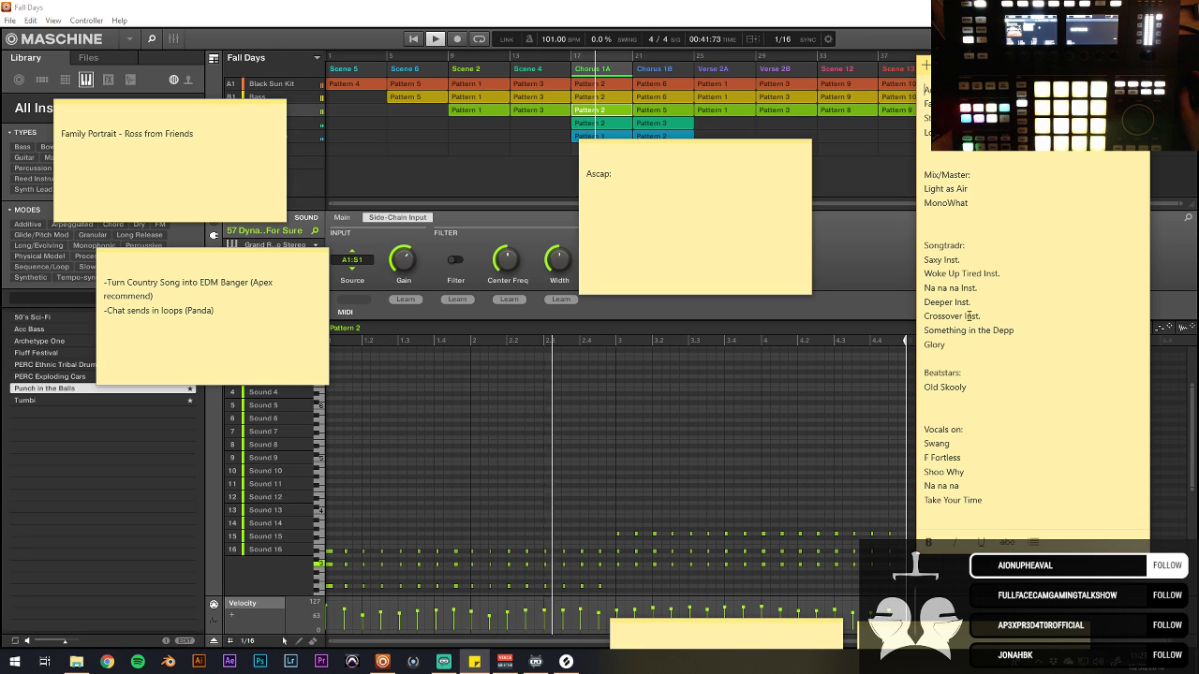
{"action": "left_click", "coordinate": [834, 5]}
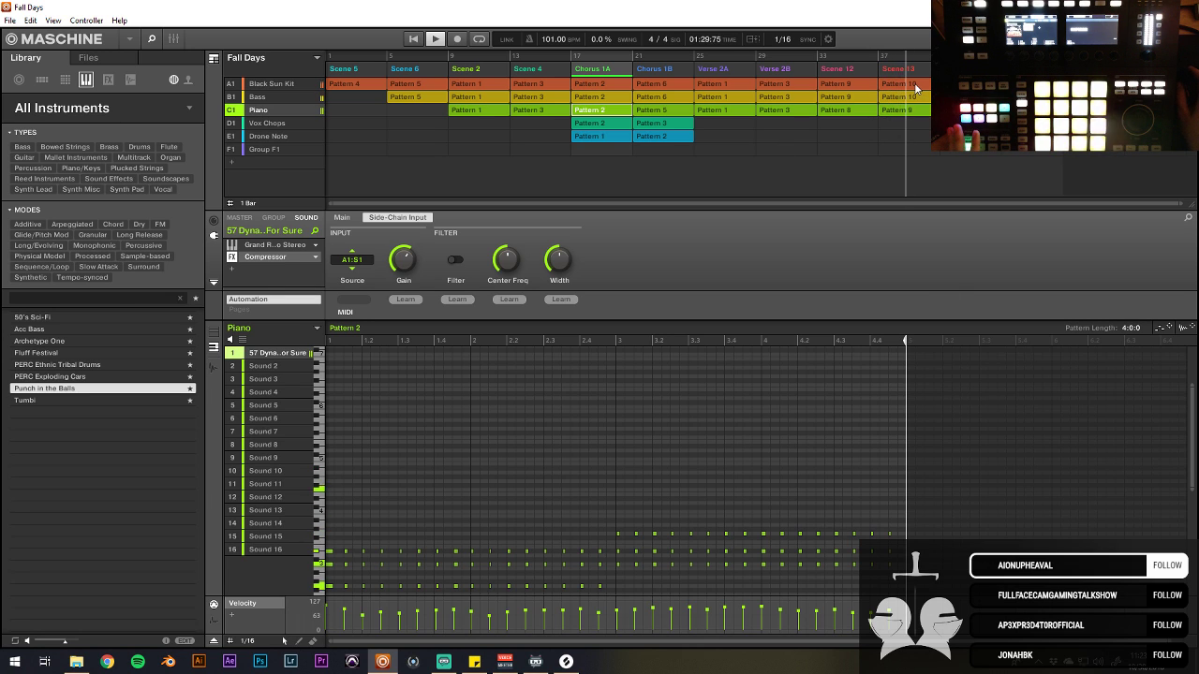
{"action": "left_click", "coordinate": [889, 110]}
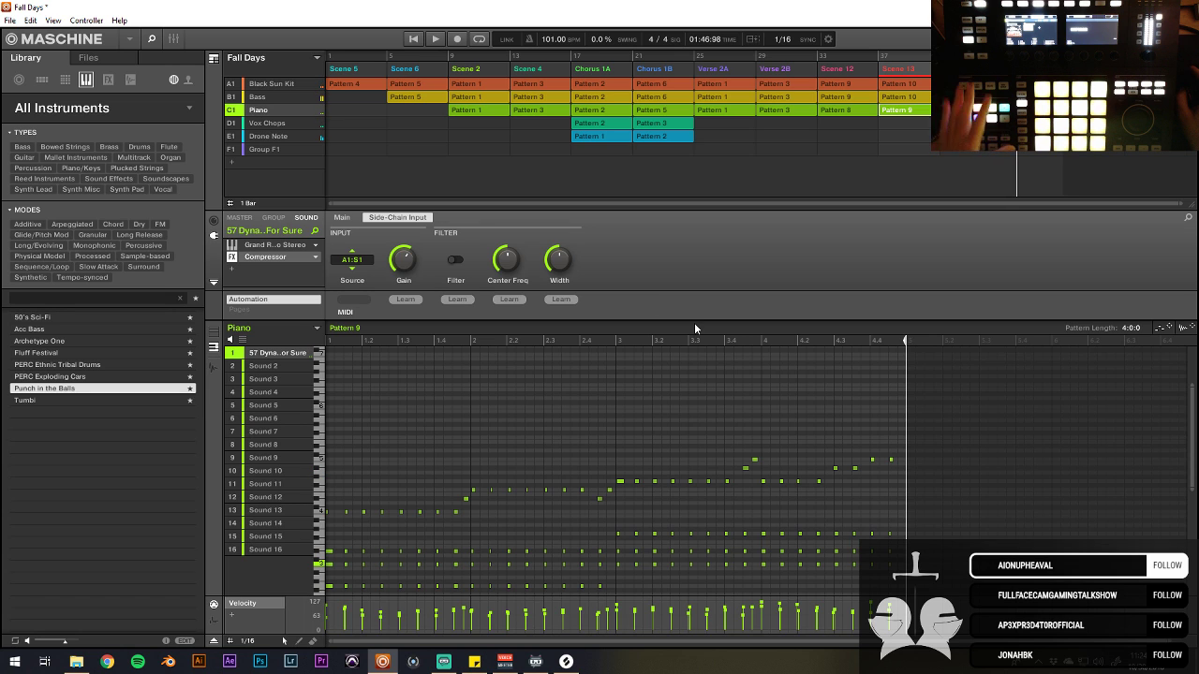
Step: Open the recent project Fall Like.mxprj
{"action": "mouse_move", "coordinate": [34, 63]}
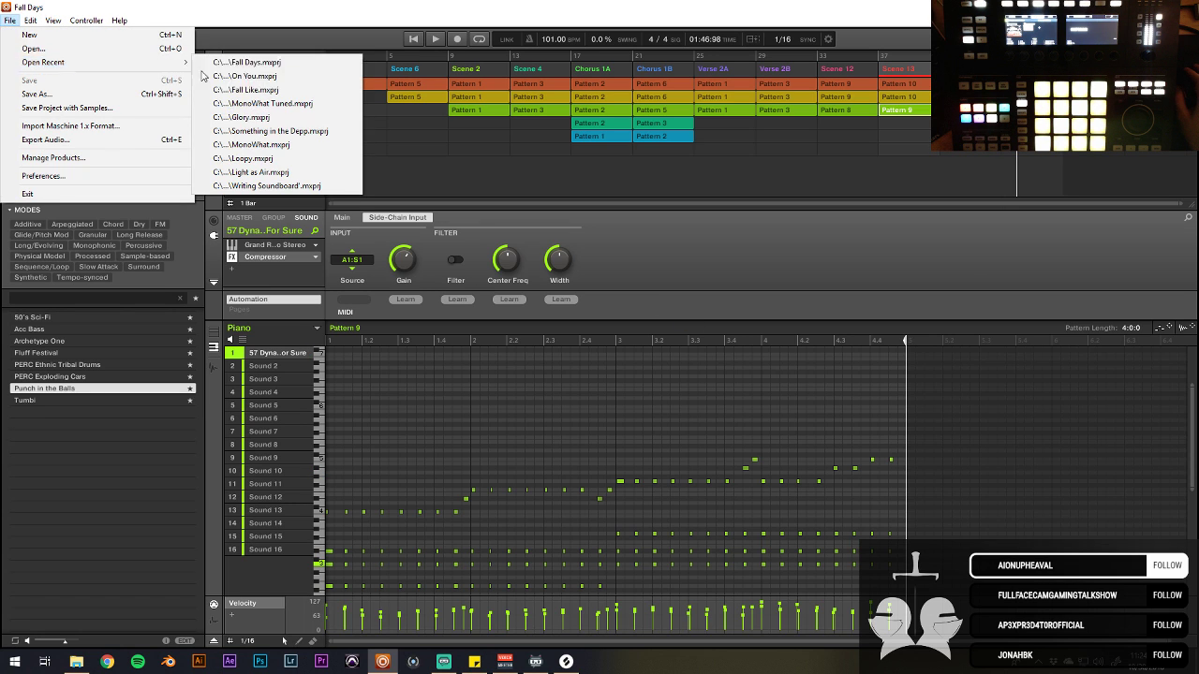
{"action": "left_click", "coordinate": [301, 83]}
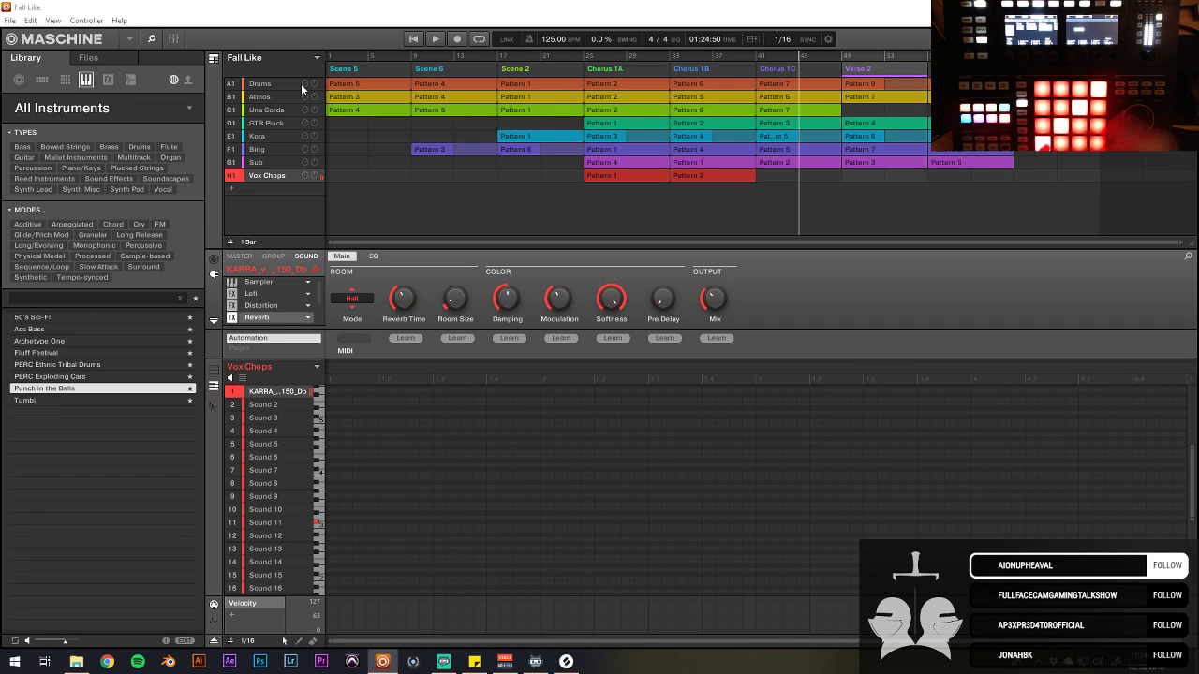
Step: Inspect the Vox Chops group's pattern list and the Sampler settings and plug-in choices of its vocal sound
{"action": "left_click", "coordinate": [322, 372]}
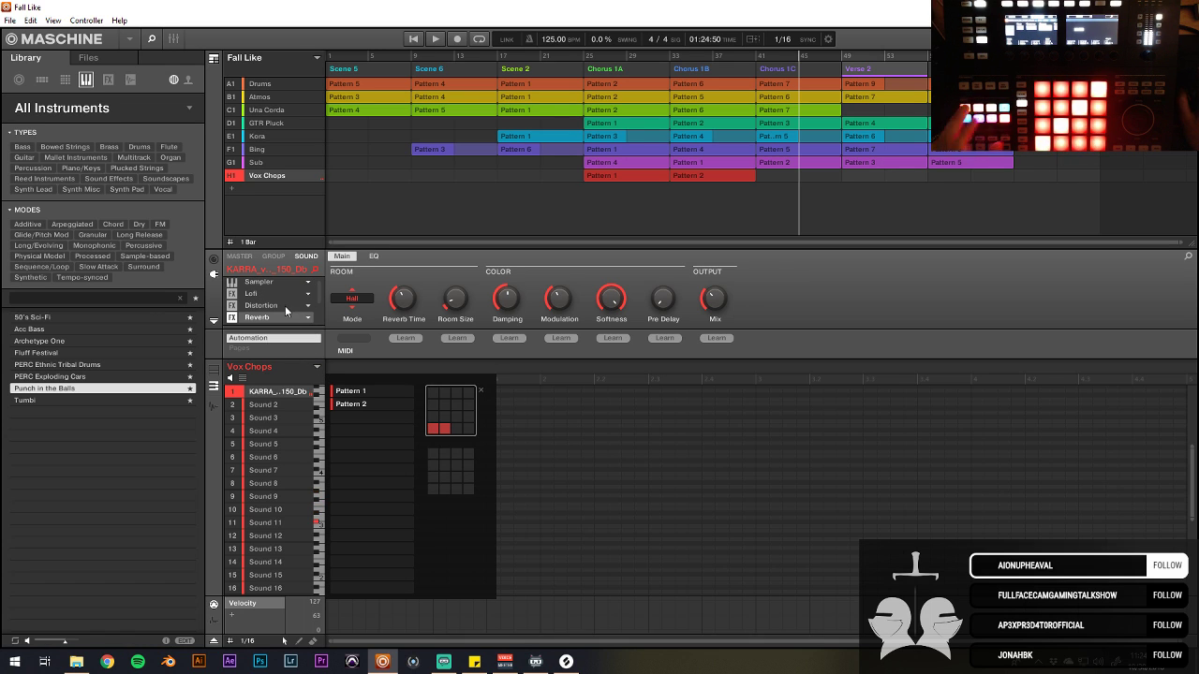
{"action": "left_click", "coordinate": [310, 286]}
{"action": "left_click", "coordinate": [310, 286]}
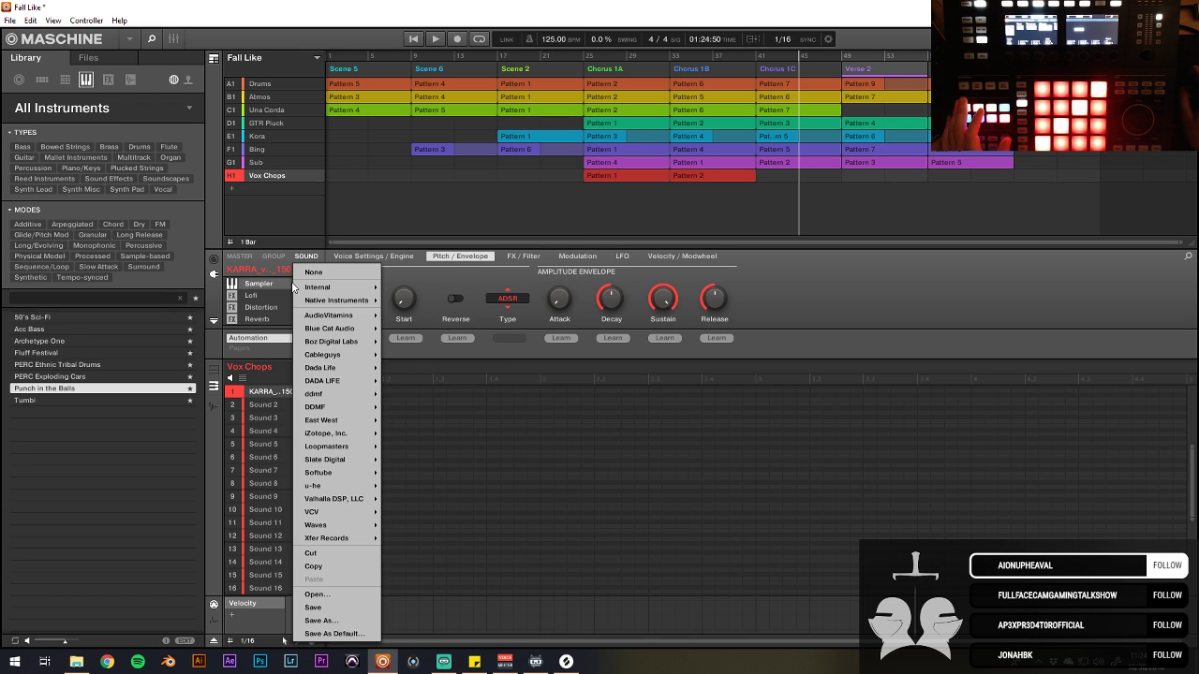
{"action": "left_click", "coordinate": [251, 279]}
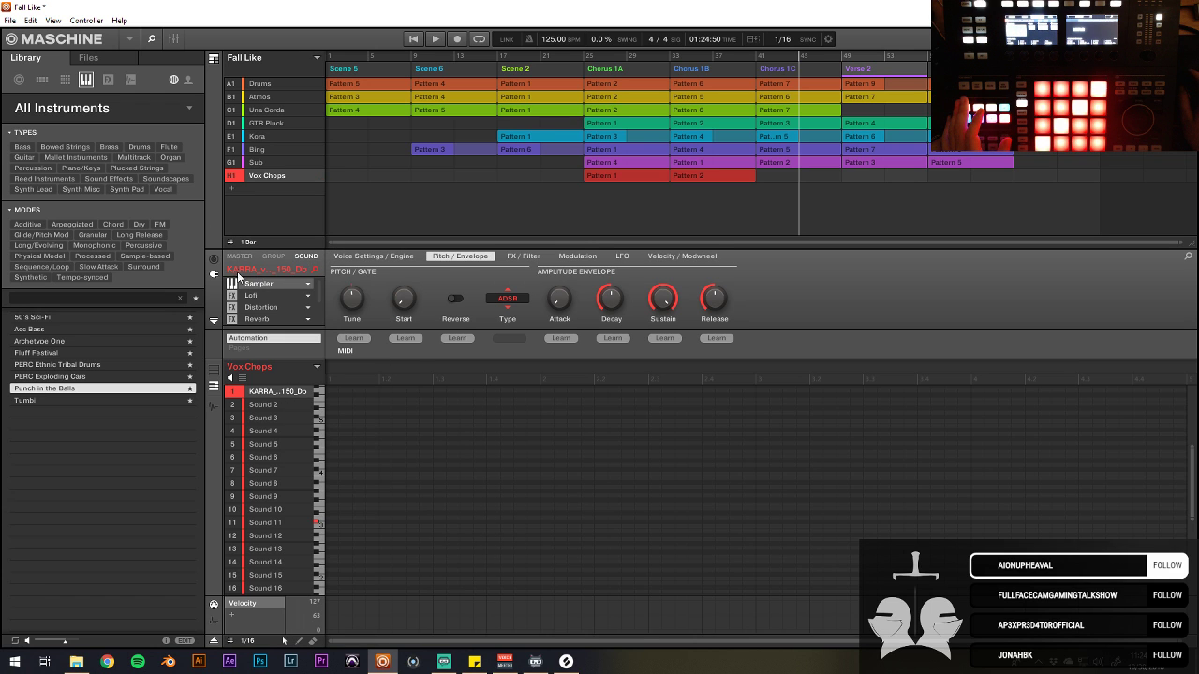
{"action": "left_click", "coordinate": [212, 323]}
{"action": "left_click", "coordinate": [213, 323]}
{"action": "left_click", "coordinate": [213, 322]}
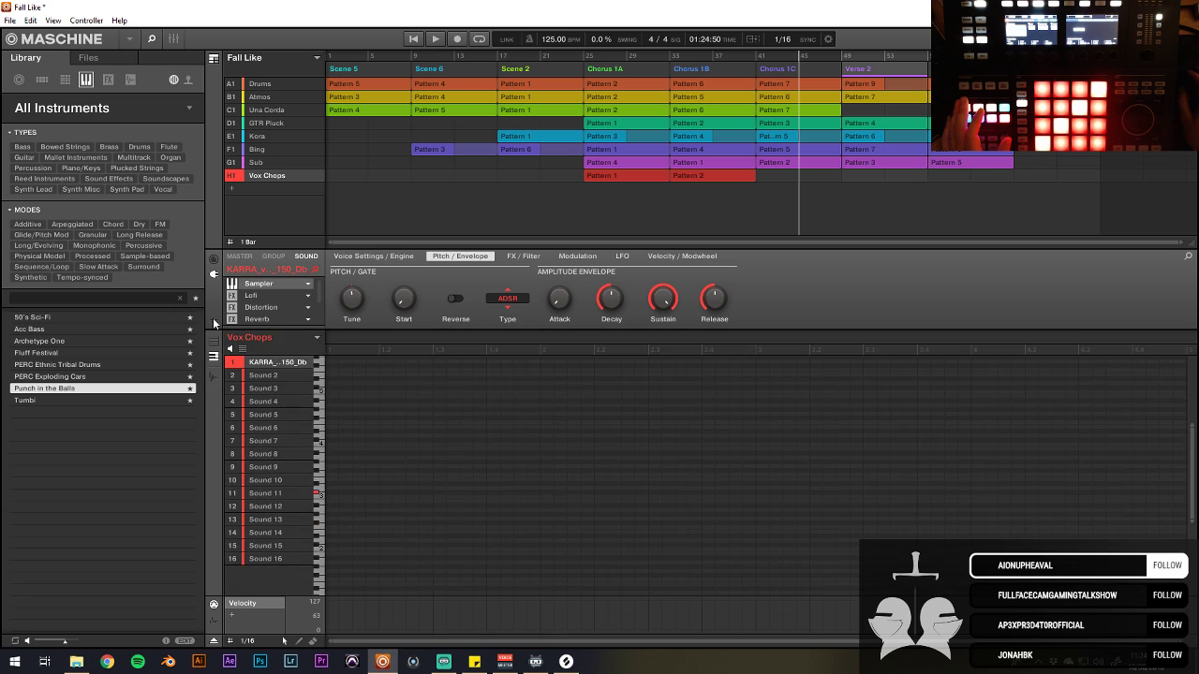
{"action": "left_click", "coordinate": [214, 322]}
{"action": "left_click", "coordinate": [317, 367]}
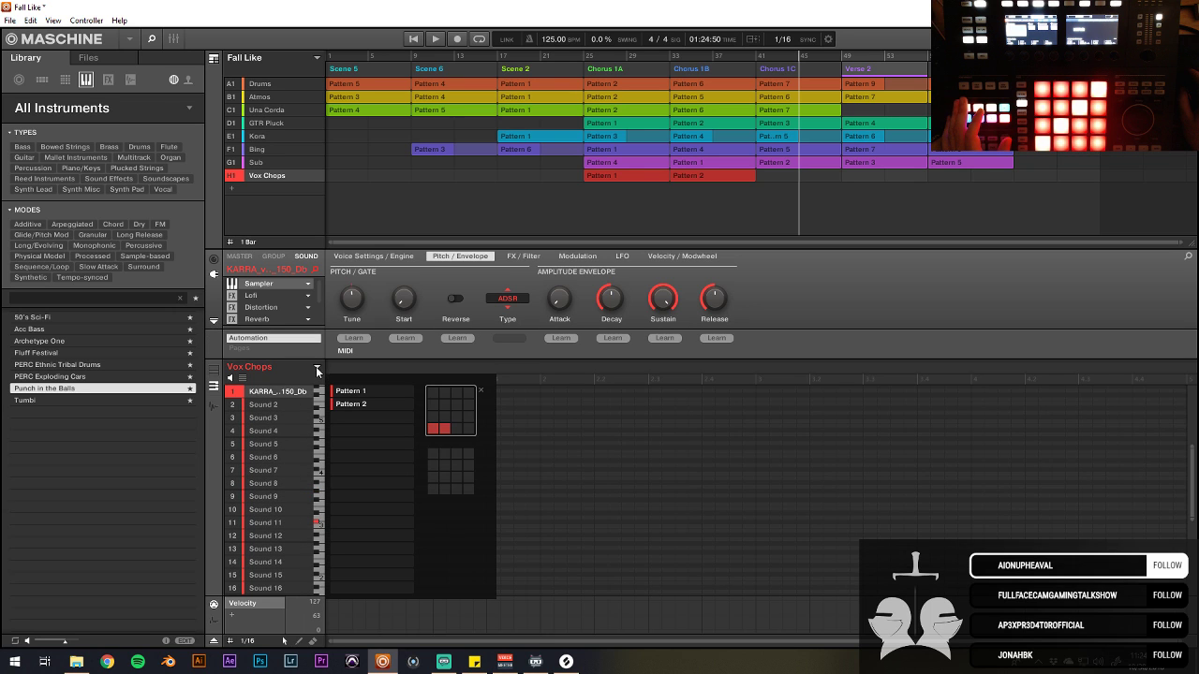
{"action": "left_click", "coordinate": [314, 368]}
Step: Save the vocal sound of the Vox Chops group as KARRA_vocal_short_phrase_dry_you_01_150_Db in the Sounds folder
{"action": "right_click", "coordinate": [301, 394]}
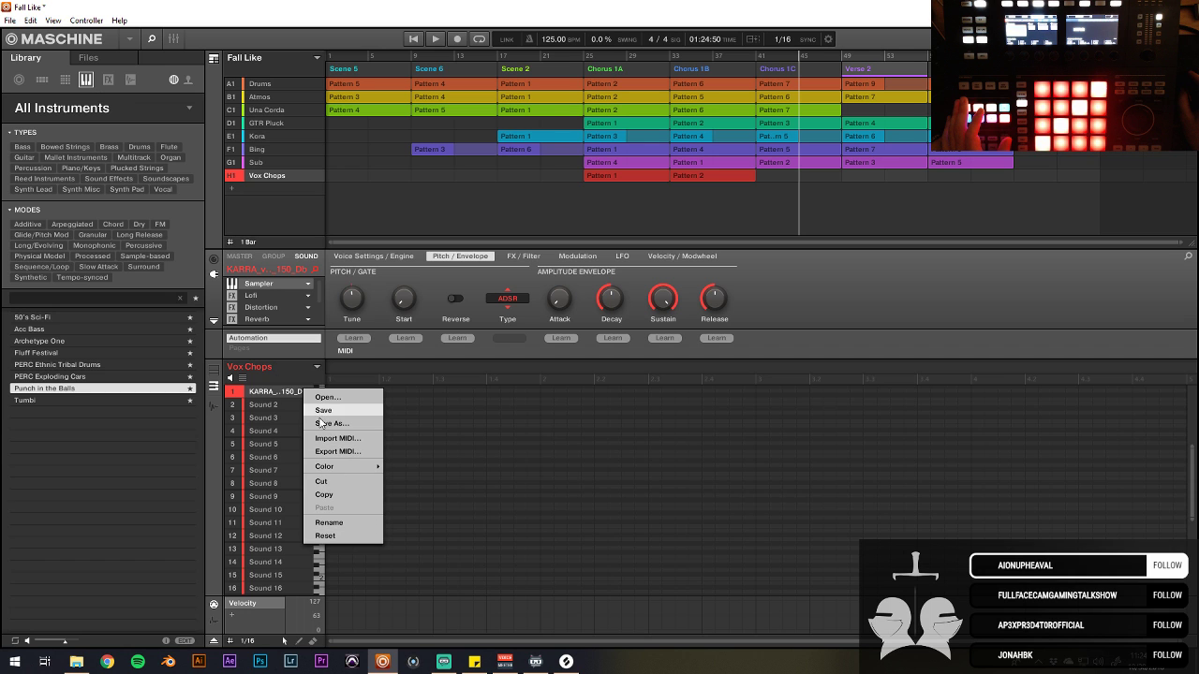
{"action": "left_click", "coordinate": [321, 423]}
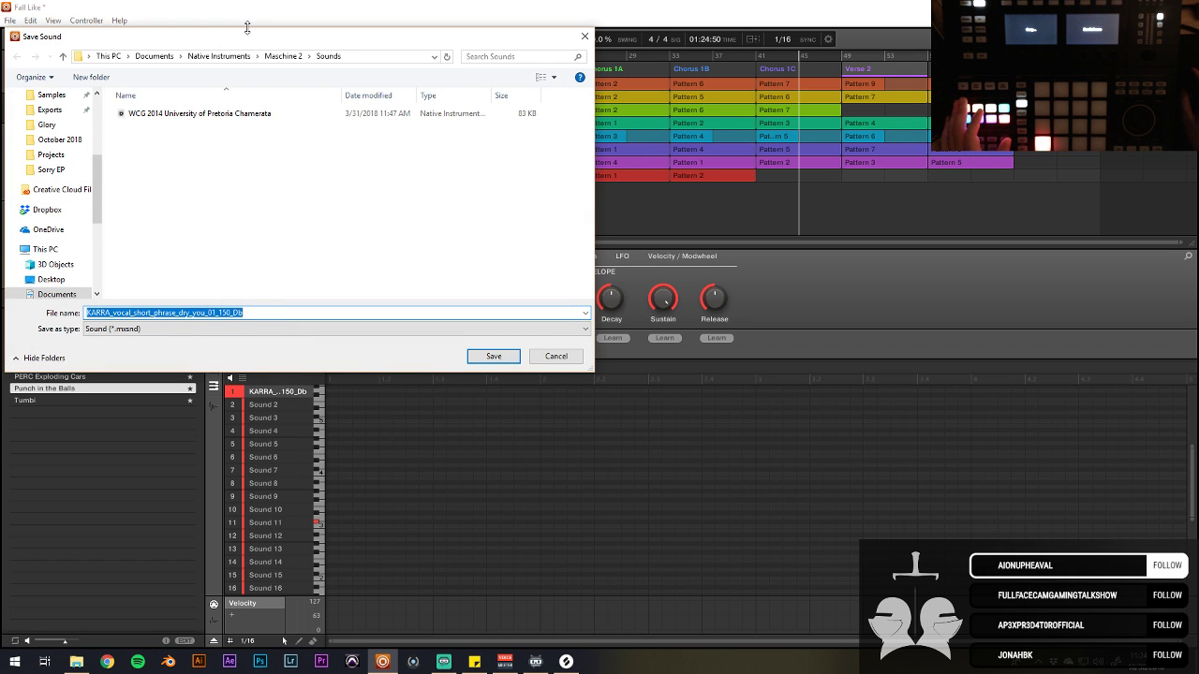
{"action": "left_click_drag", "start_coordinate": [251, 42], "coordinate": [468, 140]}
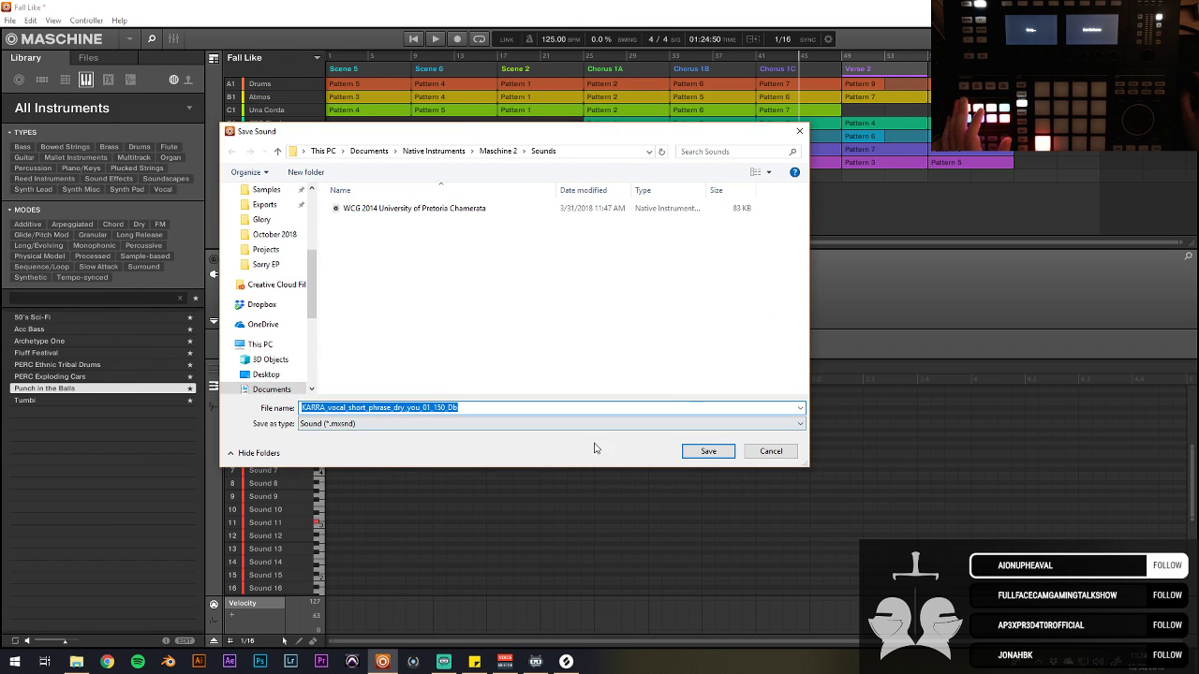
{"action": "left_click", "coordinate": [709, 451]}
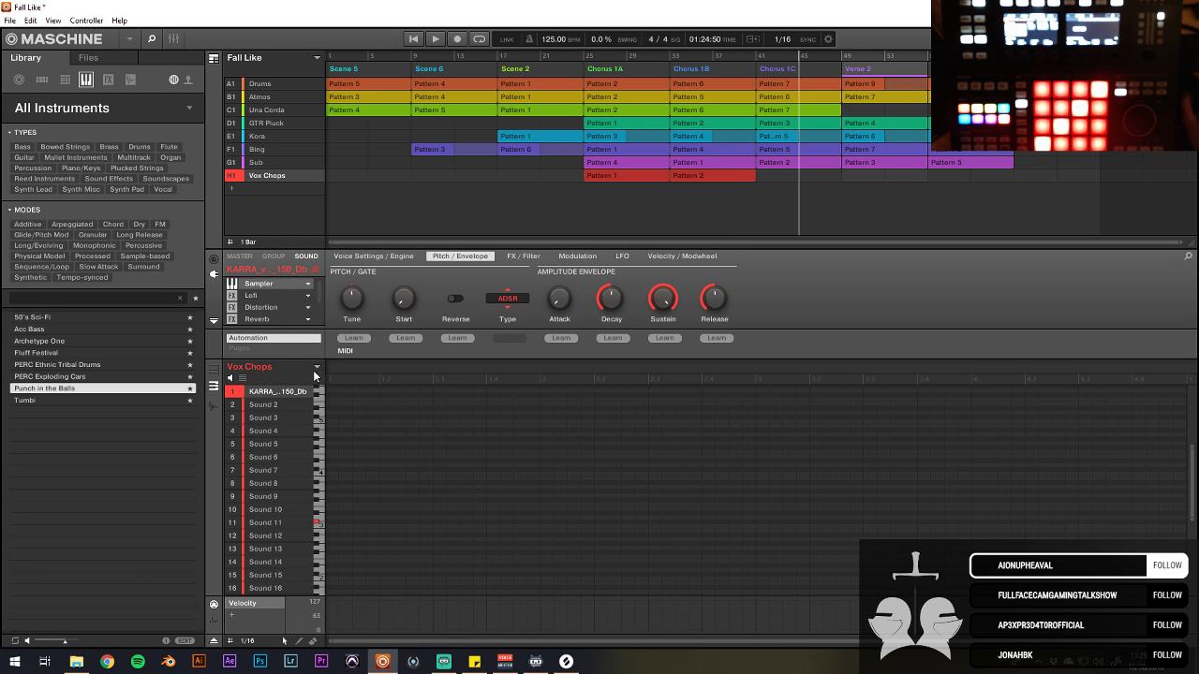
Step: Try to save the Vox Chops group in the Groups folder under the name Flute Vox Lead
{"action": "right_click", "coordinate": [267, 372]}
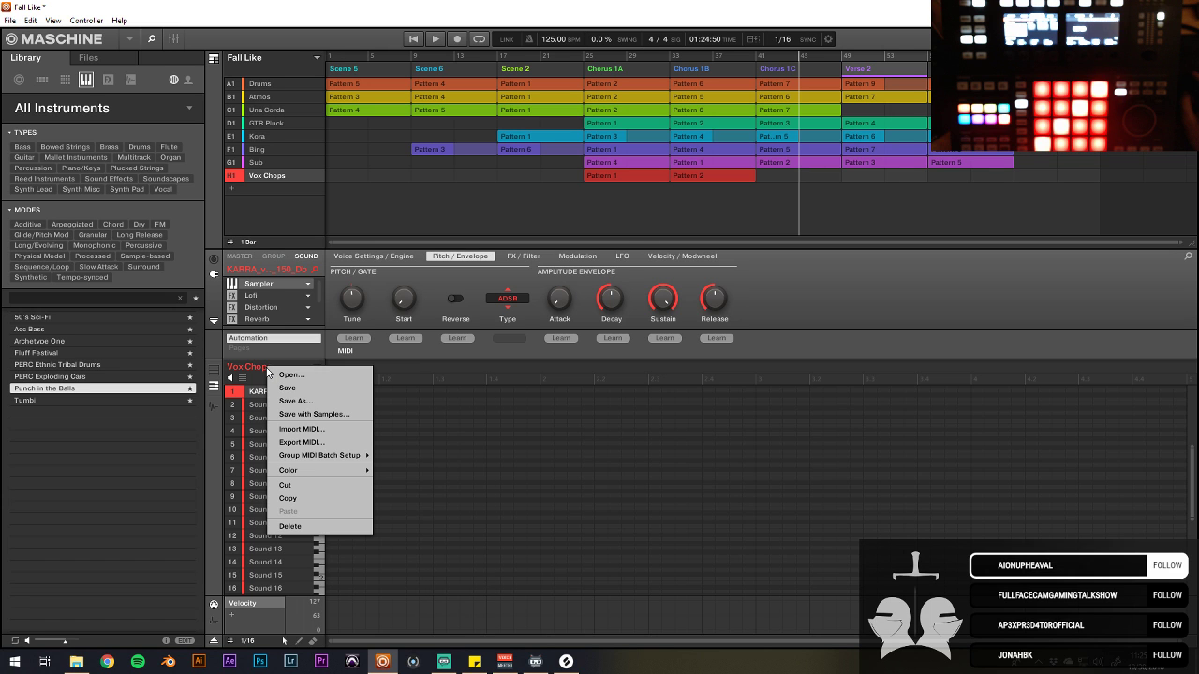
{"action": "mouse_move", "coordinate": [353, 454]}
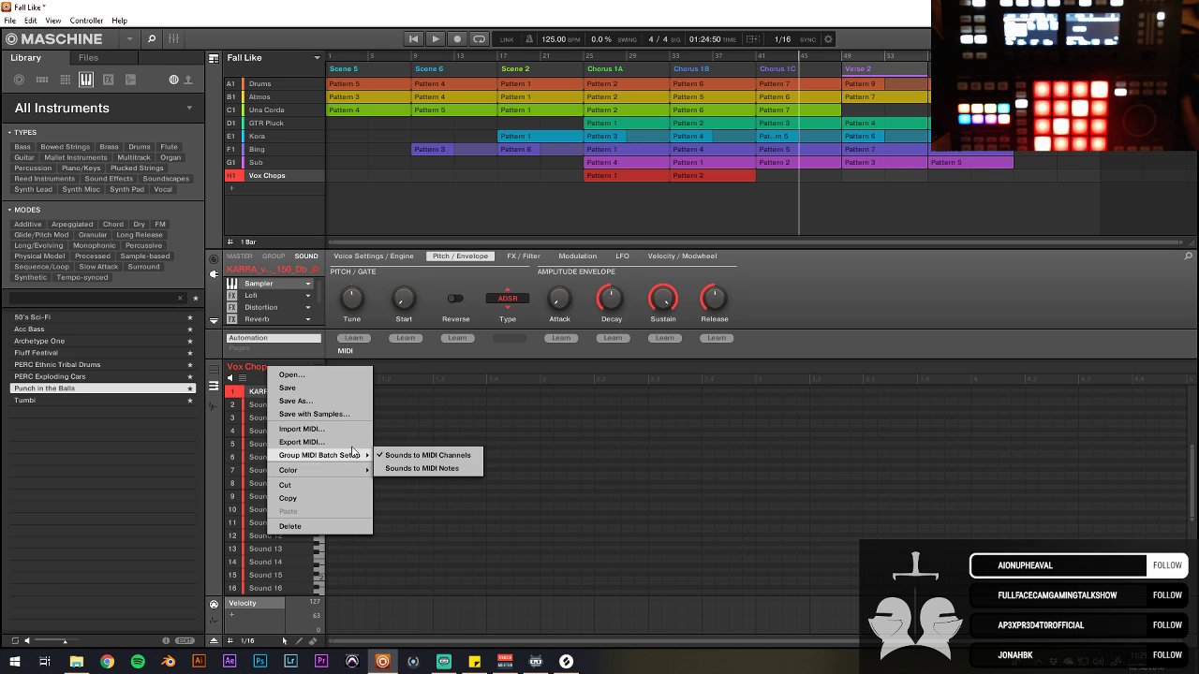
{"action": "left_click", "coordinate": [297, 401]}
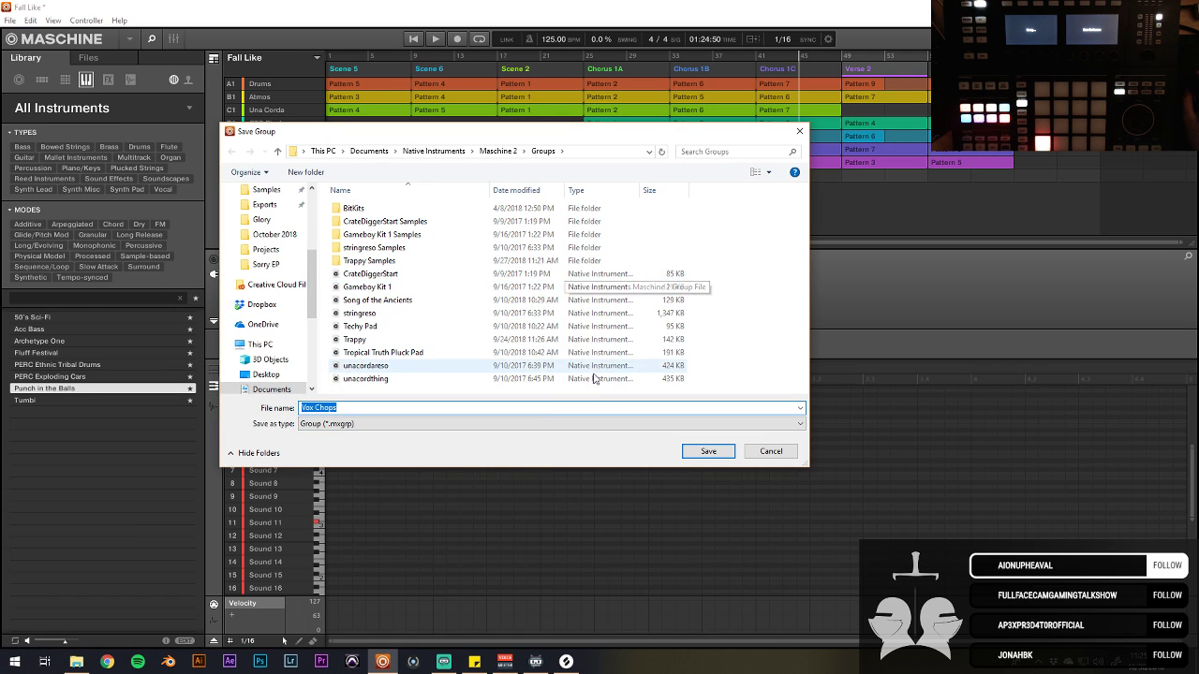
{"action": "left_click_drag", "start_coordinate": [416, 407], "coordinate": [241, 412]}
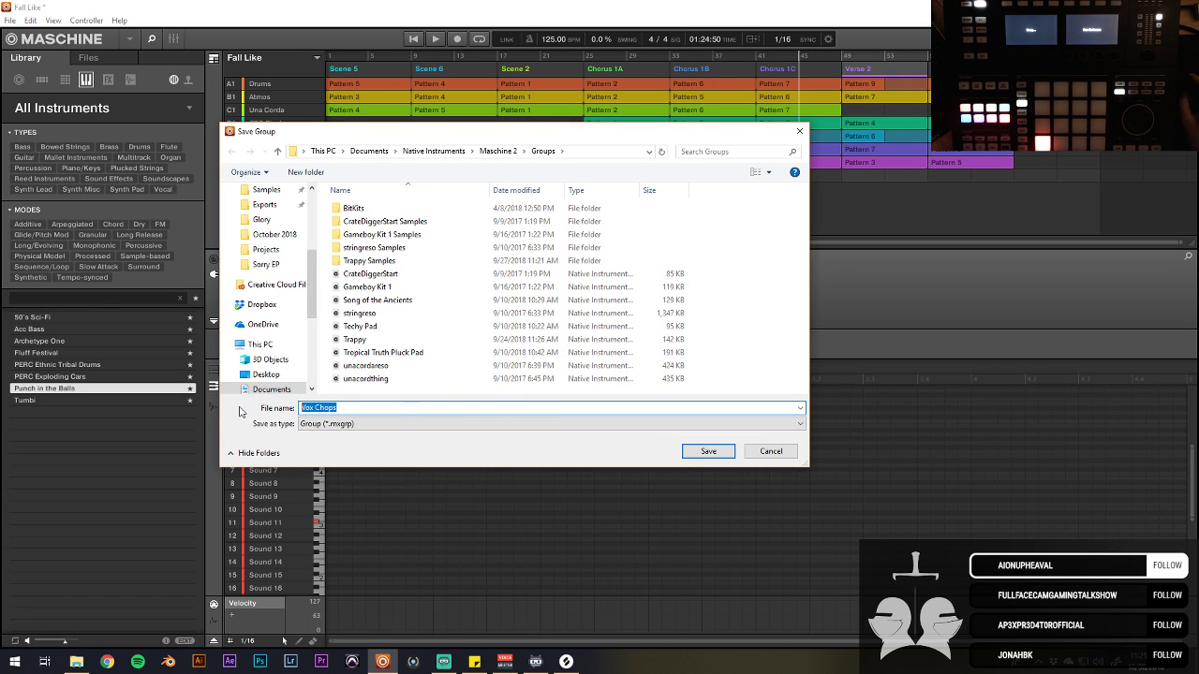
{"action": "type", "text": "Flut"}
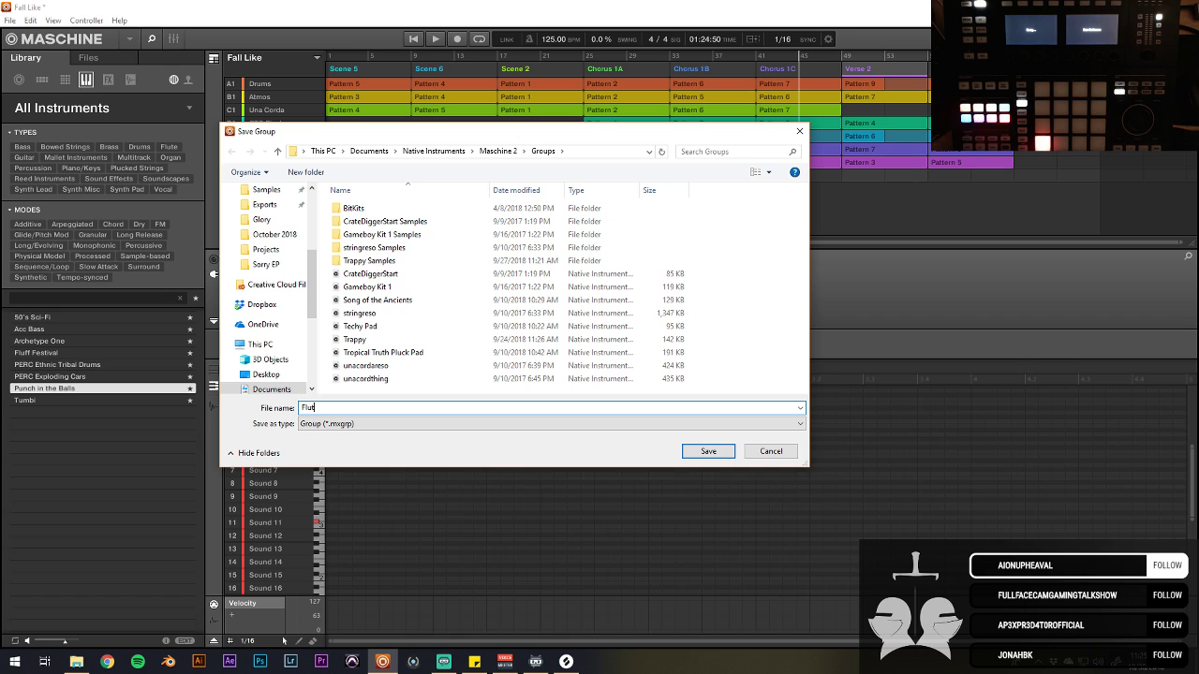
{"action": "type", "text": "e Vox Lead"}
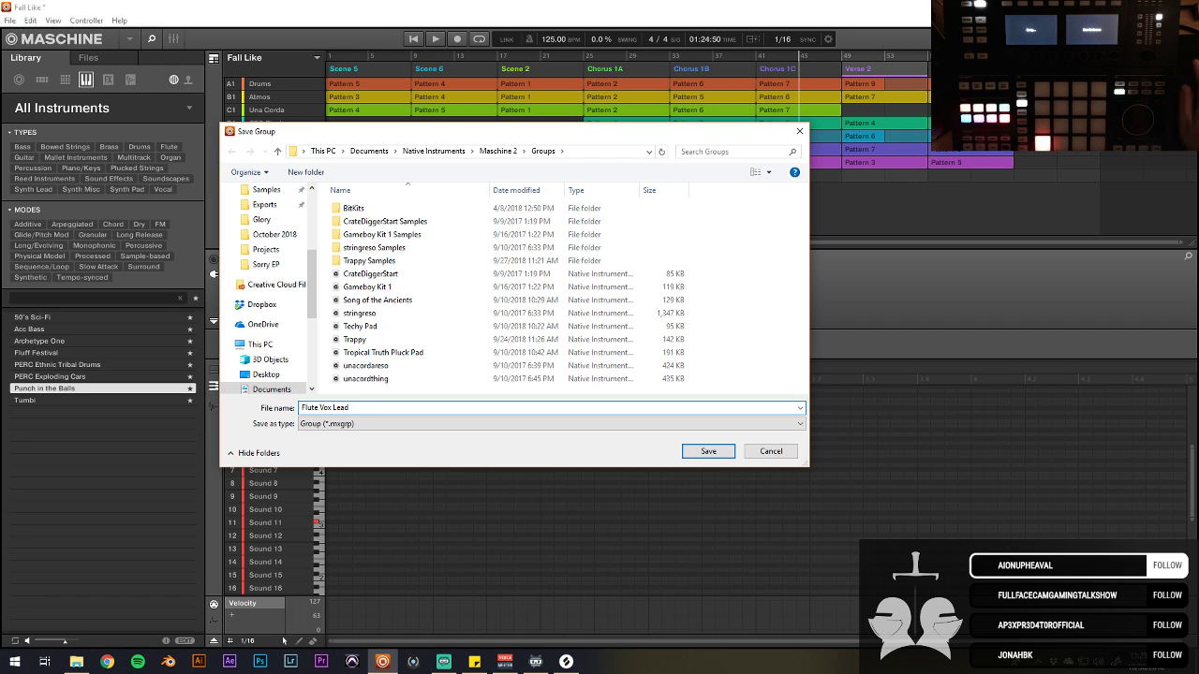
{"action": "left_click", "coordinate": [709, 452]}
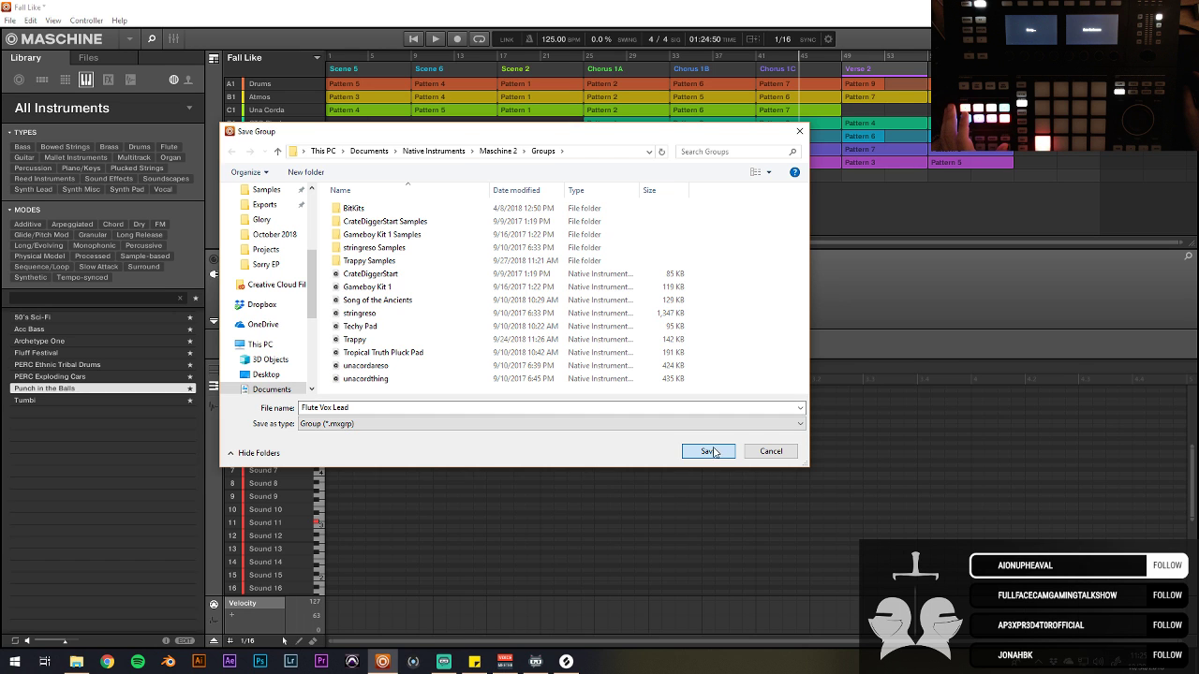
{"action": "left_click", "coordinate": [770, 451]}
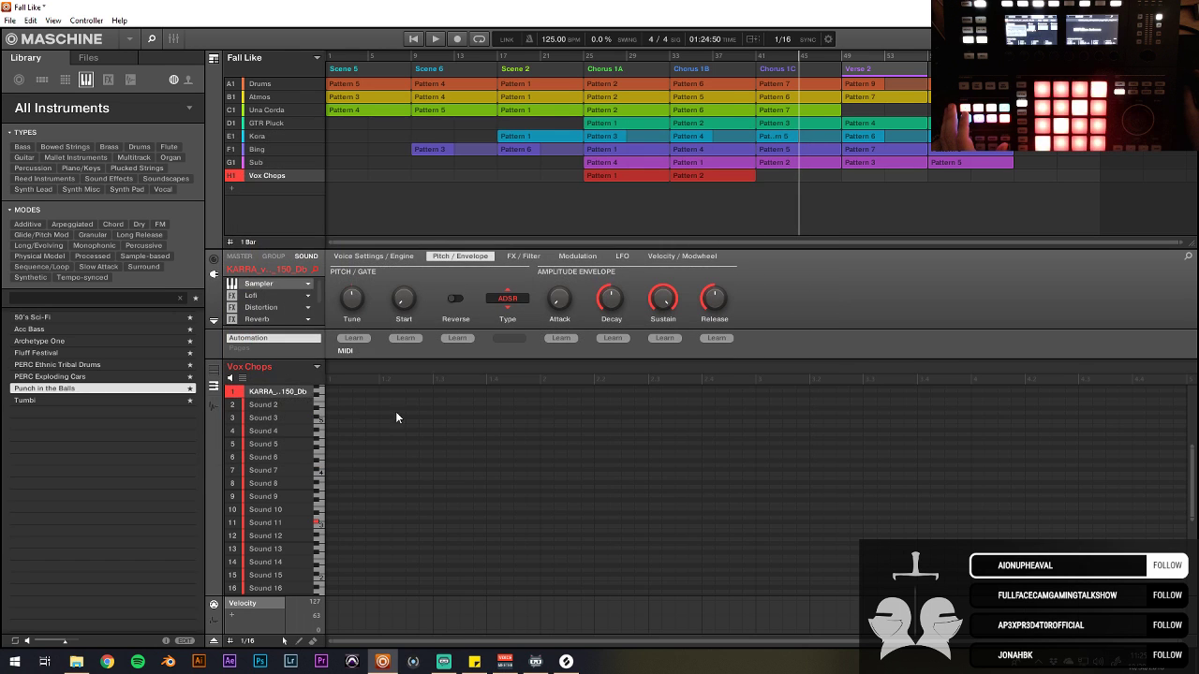
{"action": "right_click", "coordinate": [269, 371]}
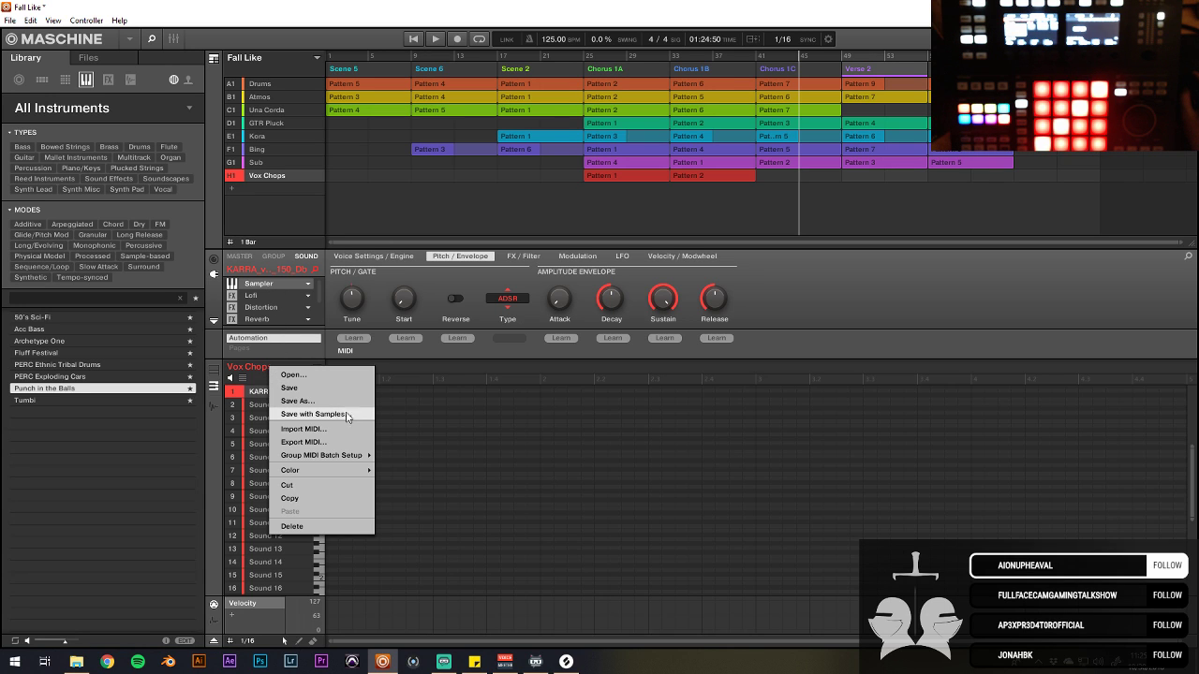
{"action": "left_click", "coordinate": [313, 414]}
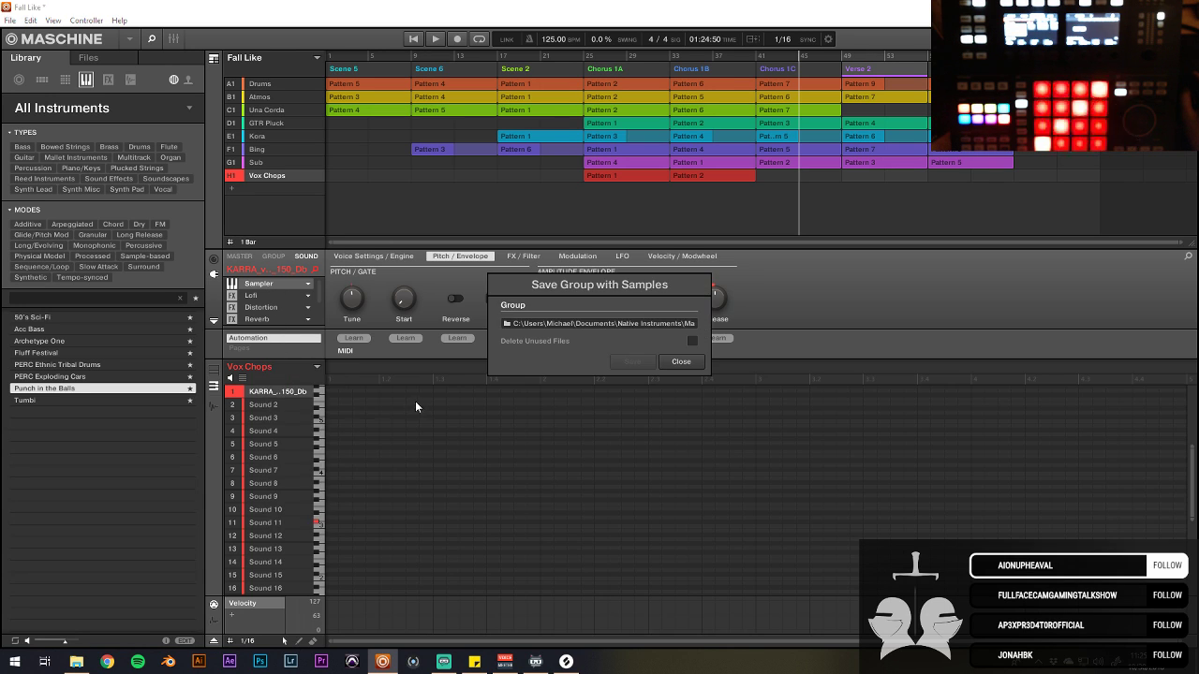
{"action": "left_click", "coordinate": [678, 360]}
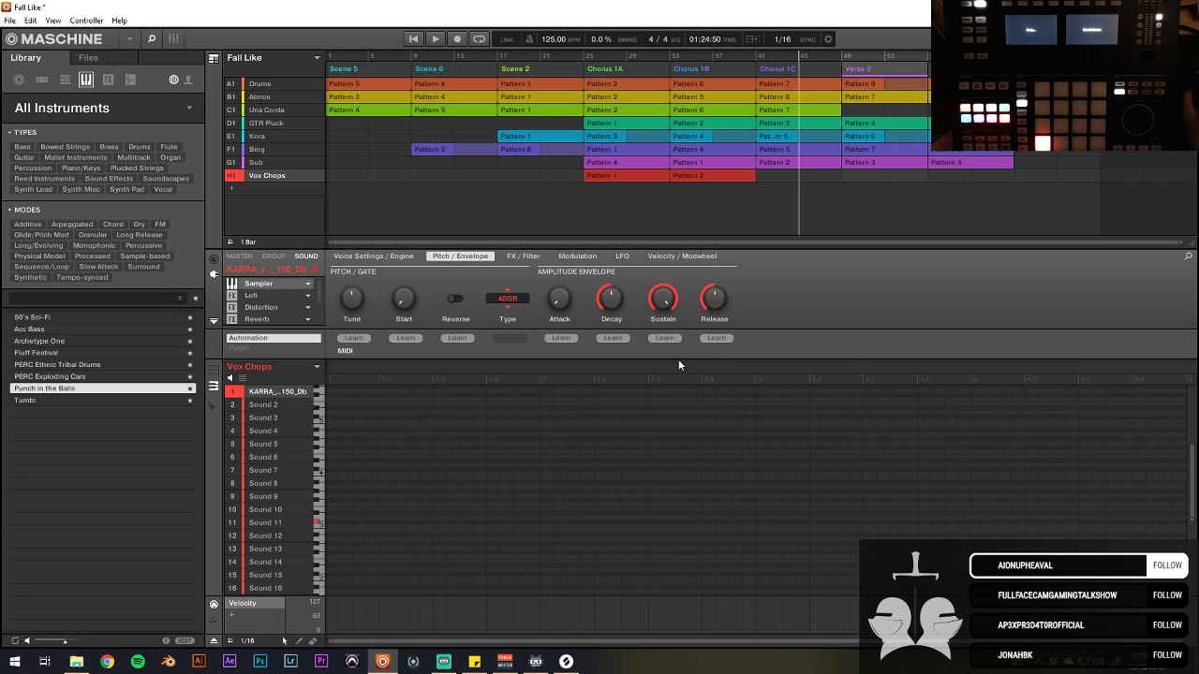
{"action": "right_click", "coordinate": [260, 366]}
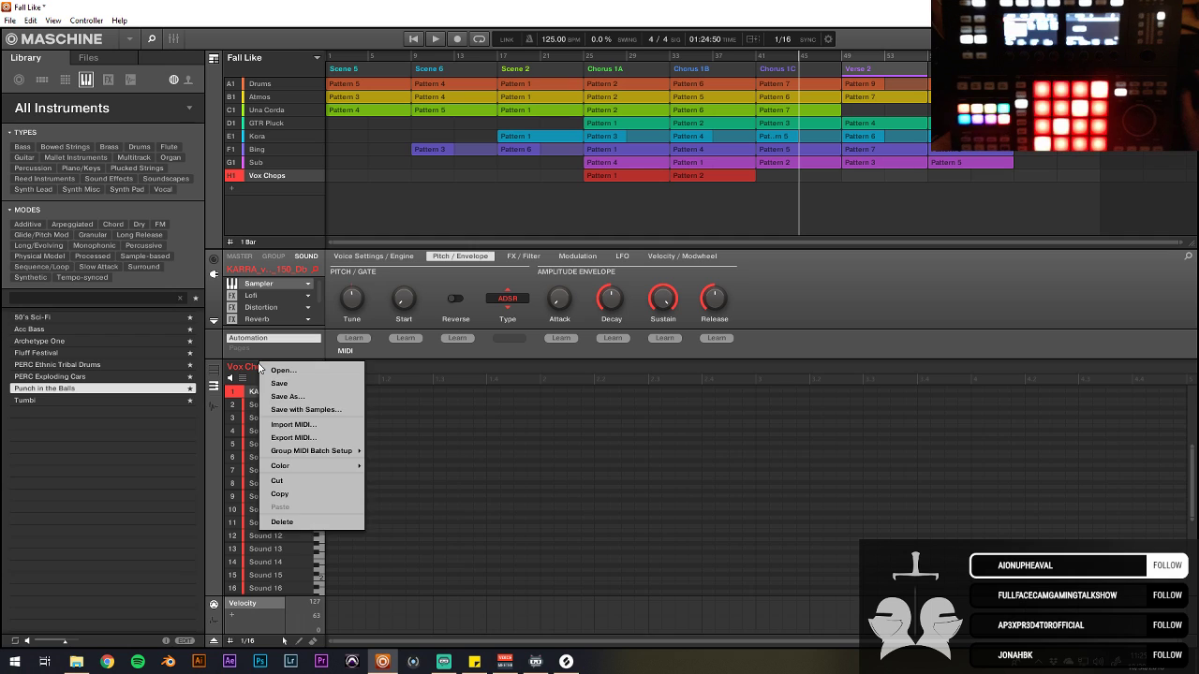
{"action": "left_click", "coordinate": [331, 399]}
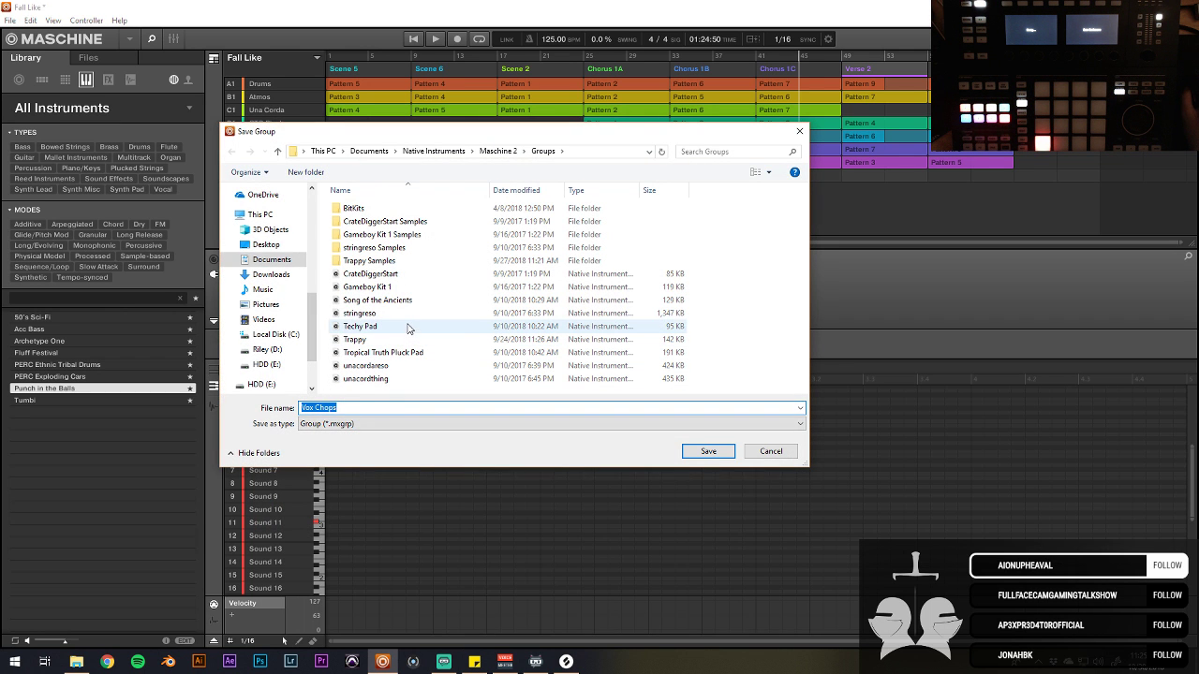
{"action": "left_click", "coordinate": [798, 131]}
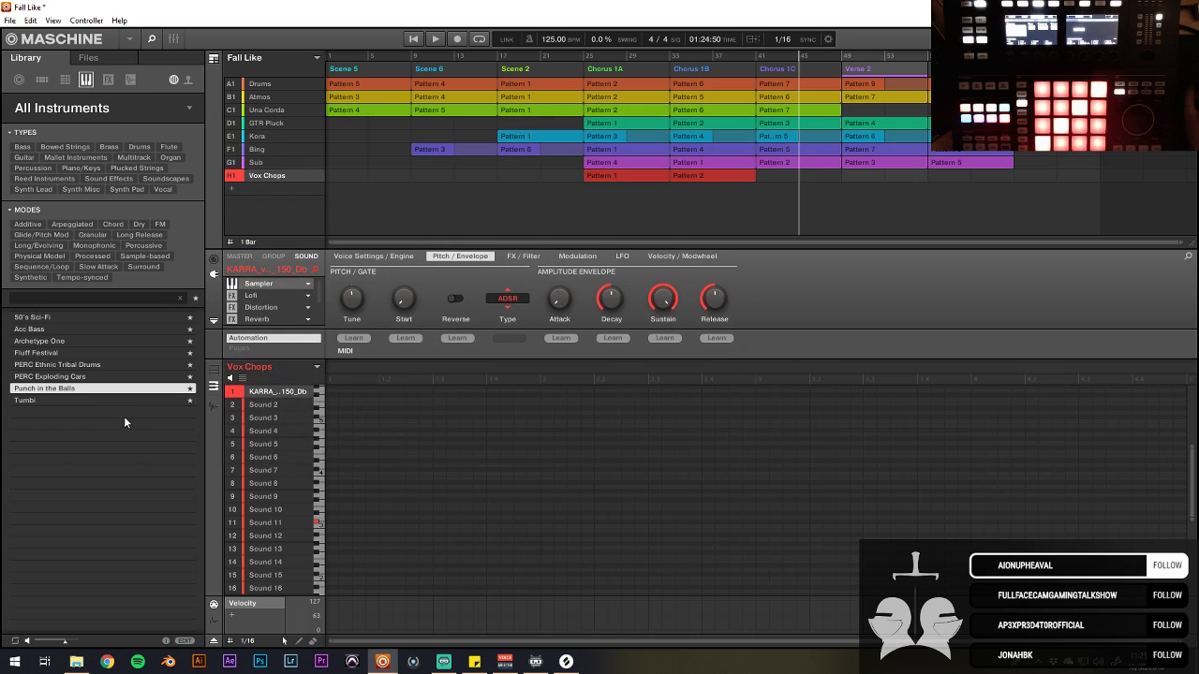
{"action": "right_click", "coordinate": [272, 392]}
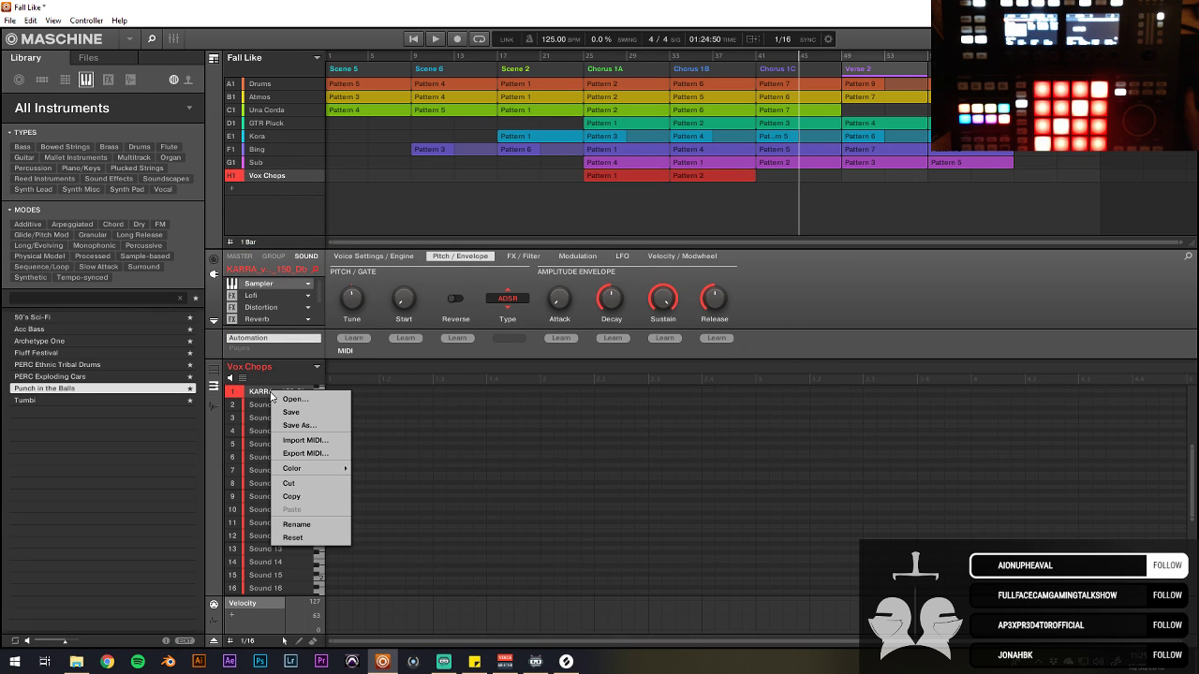
{"action": "left_click", "coordinate": [267, 351]}
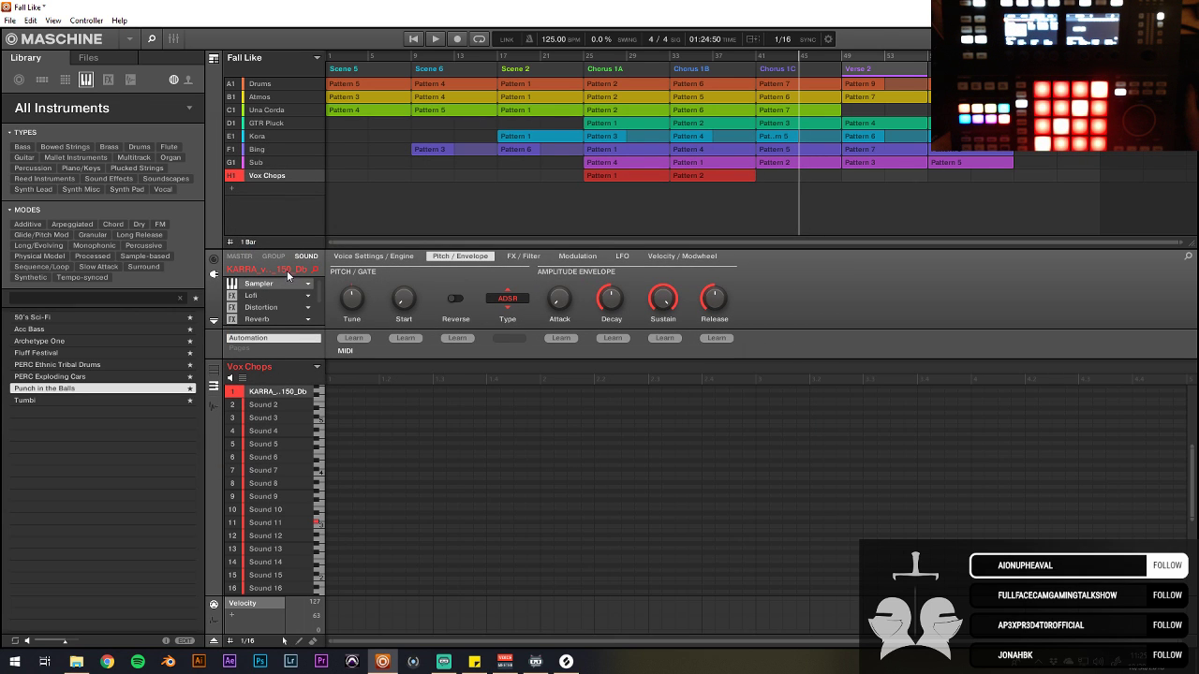
{"action": "scroll", "coordinate": [316, 309], "scroll_direction": "down", "scroll_amount": 3}
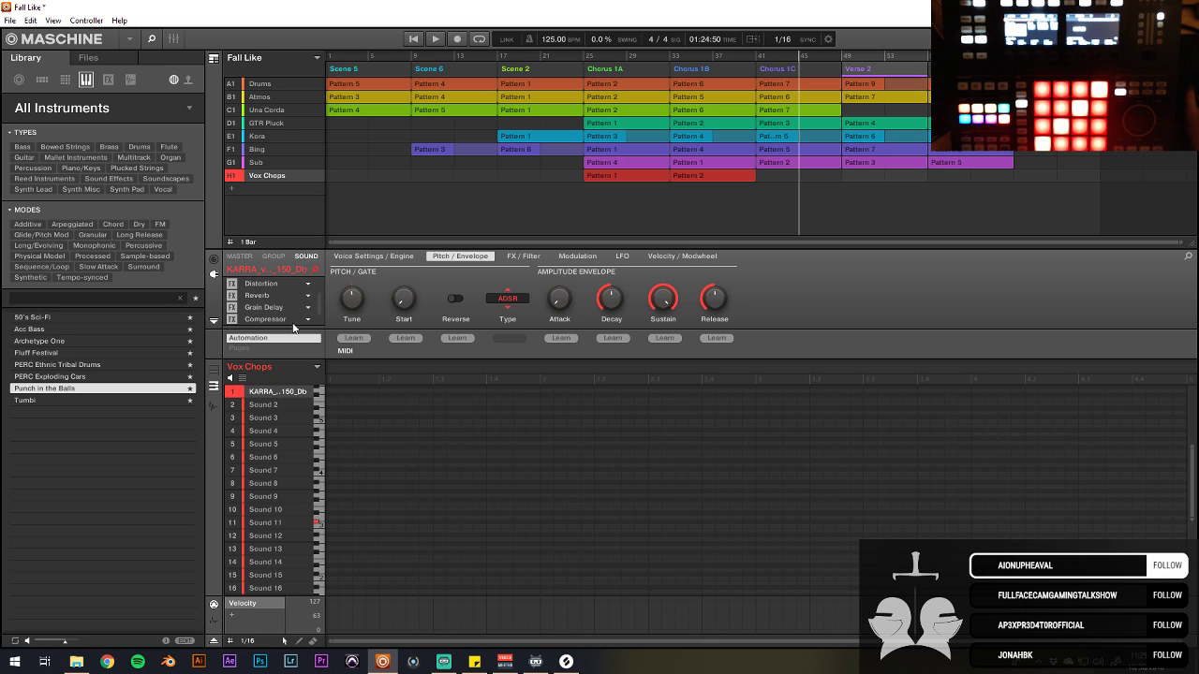
{"action": "scroll", "coordinate": [318, 308], "scroll_direction": "up", "scroll_amount": 3}
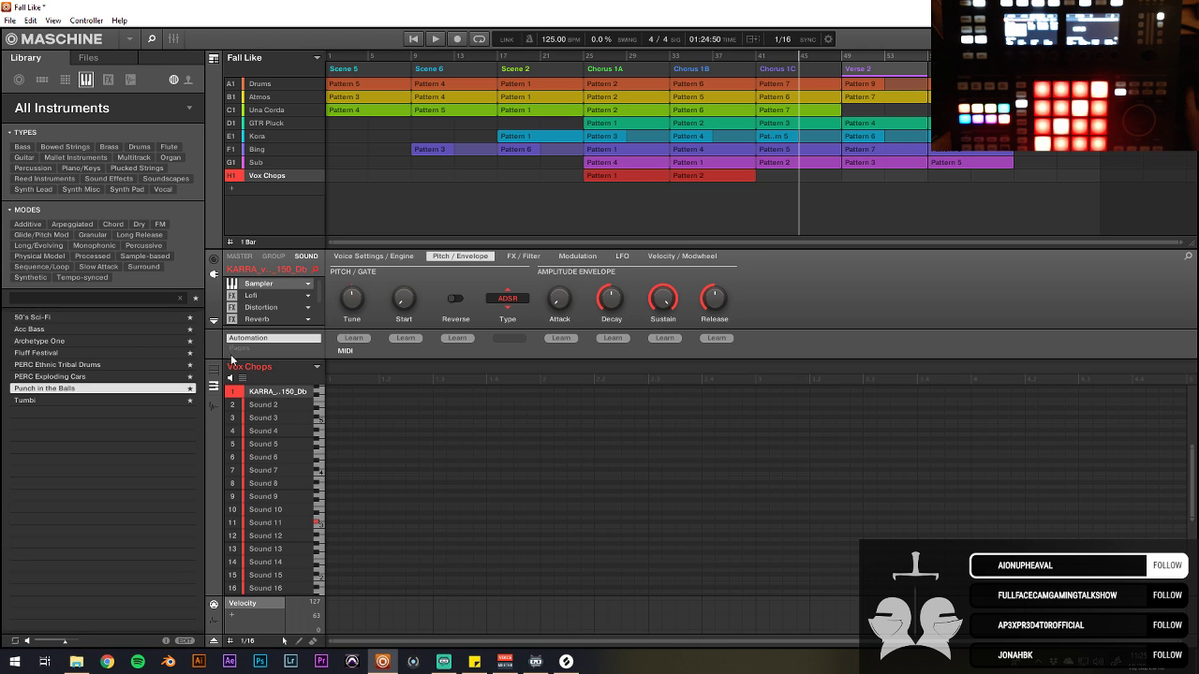
{"action": "right_click", "coordinate": [272, 389]}
{"action": "left_click", "coordinate": [268, 375]}
Step: Save the Vox Chops group as Vox Chops in the Groups folder, and add a new group below it
{"action": "right_click", "coordinate": [265, 368]}
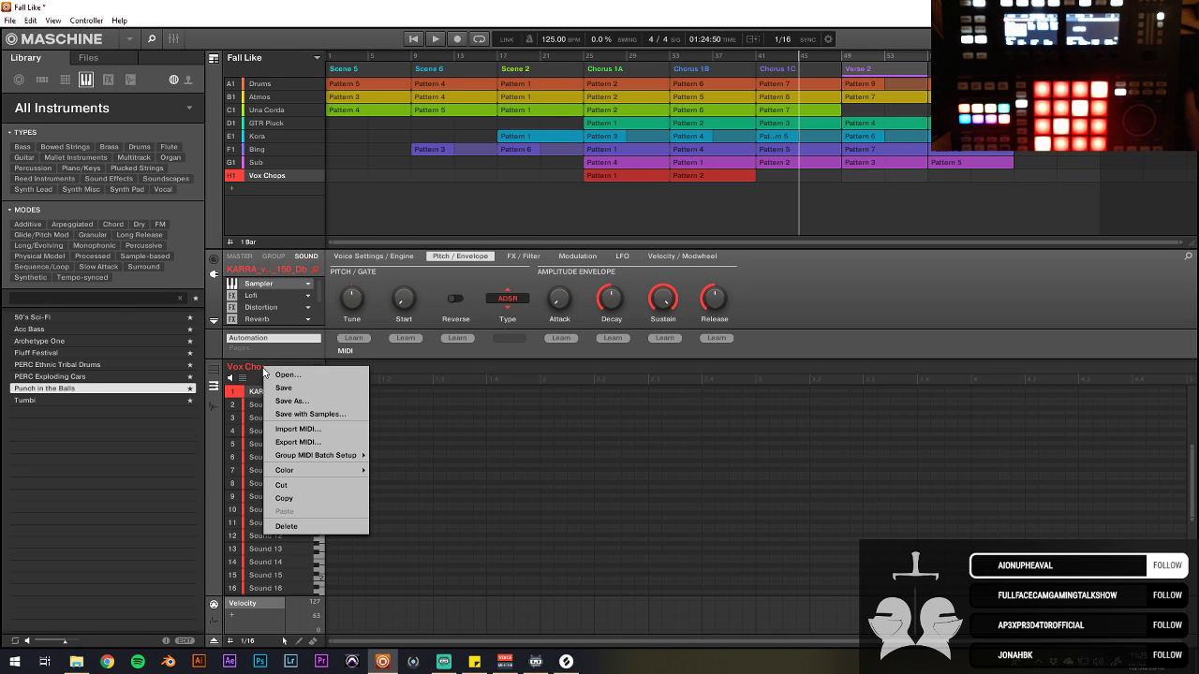
{"action": "left_click", "coordinate": [323, 402]}
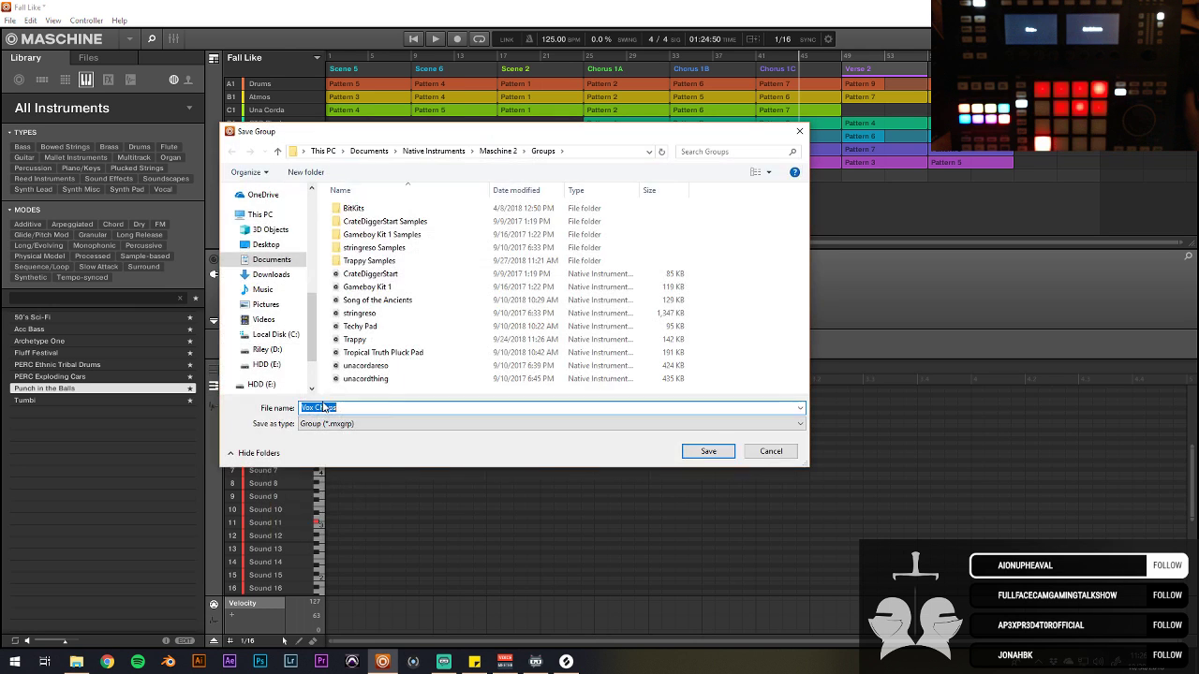
{"action": "left_click", "coordinate": [709, 424]}
{"action": "left_click", "coordinate": [740, 433]}
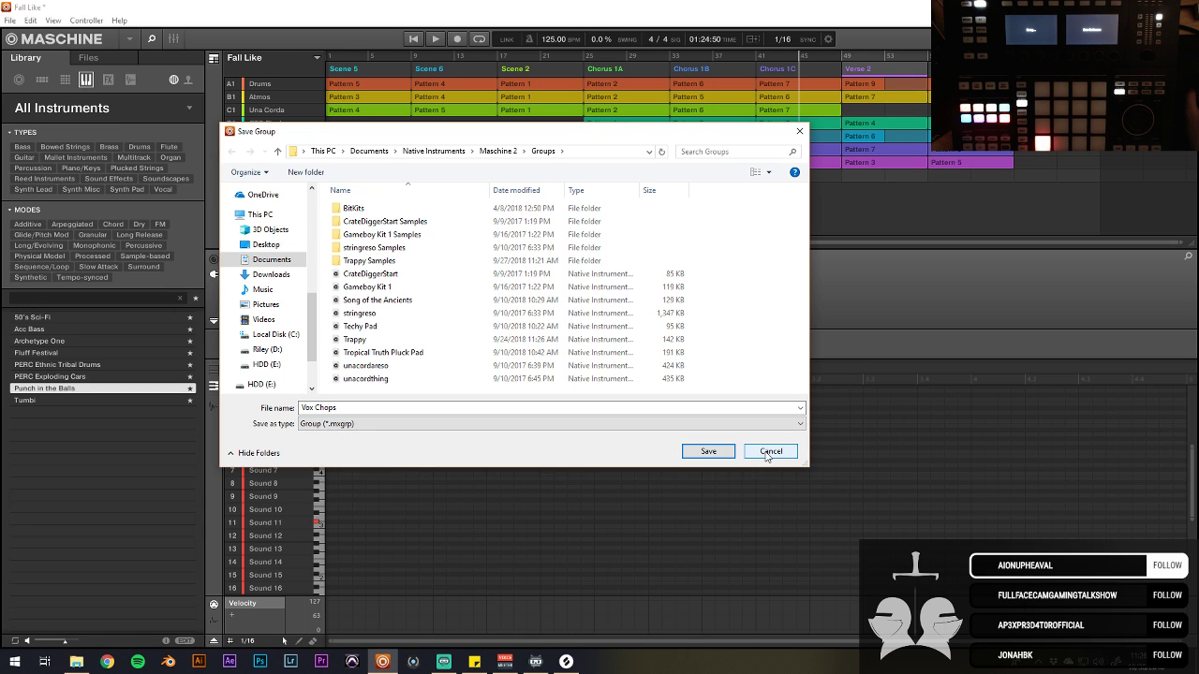
{"action": "left_click", "coordinate": [705, 451]}
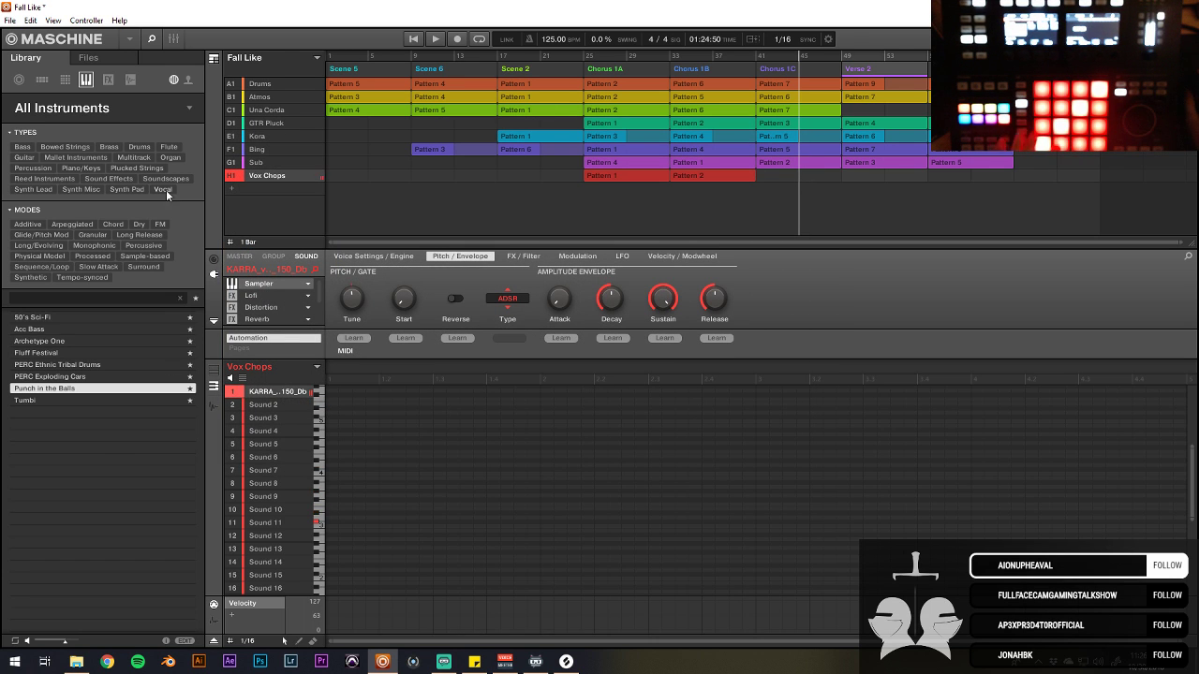
{"action": "left_click", "coordinate": [231, 189]}
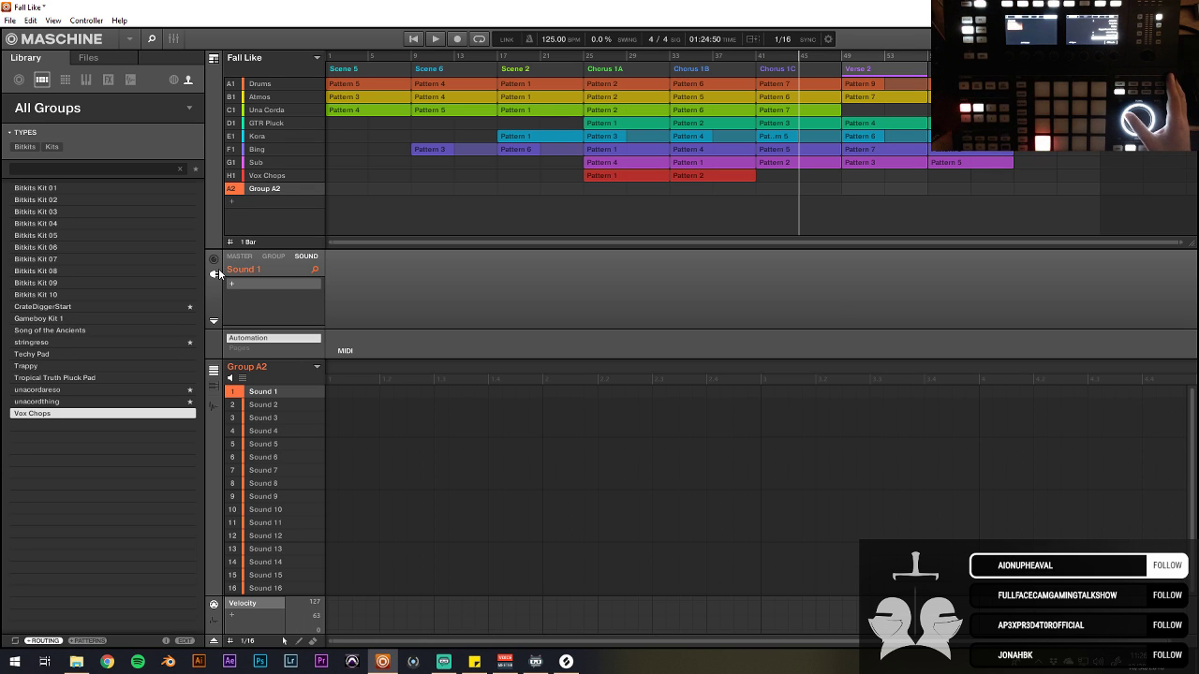
Step: Try loading the library group unacordareso onto the Vox Chops group, and undo the replacement
{"action": "left_click", "coordinate": [265, 177]}
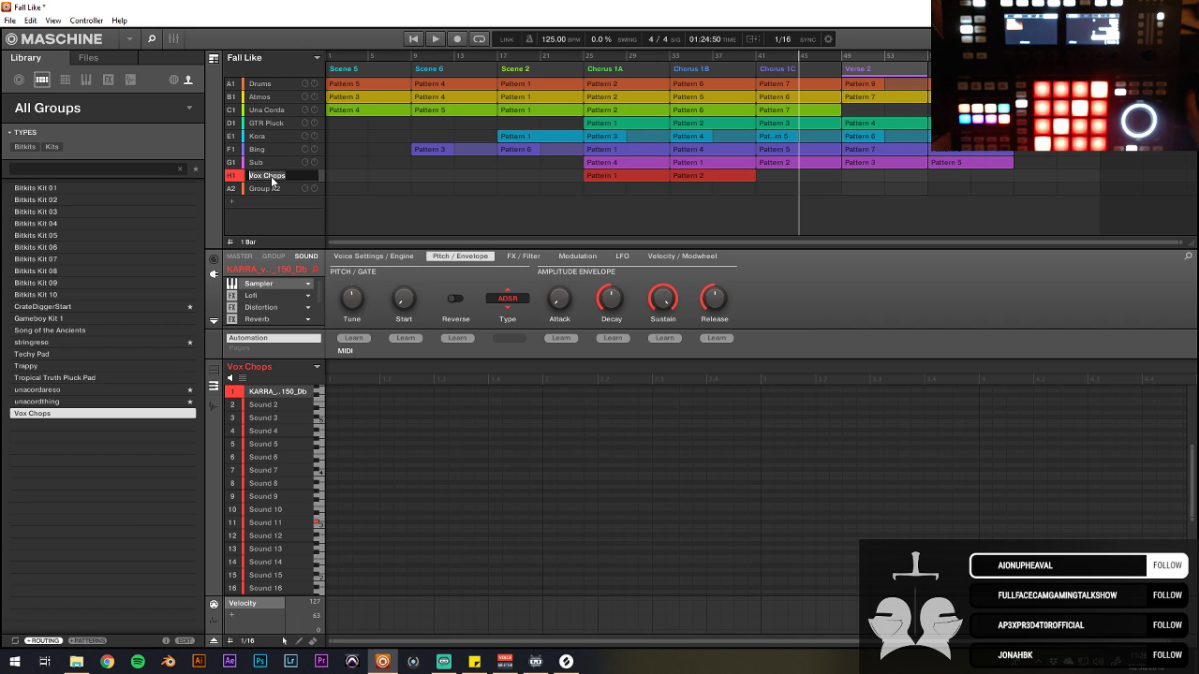
{"action": "key", "text": "Up"}
{"action": "key", "text": "Up"}
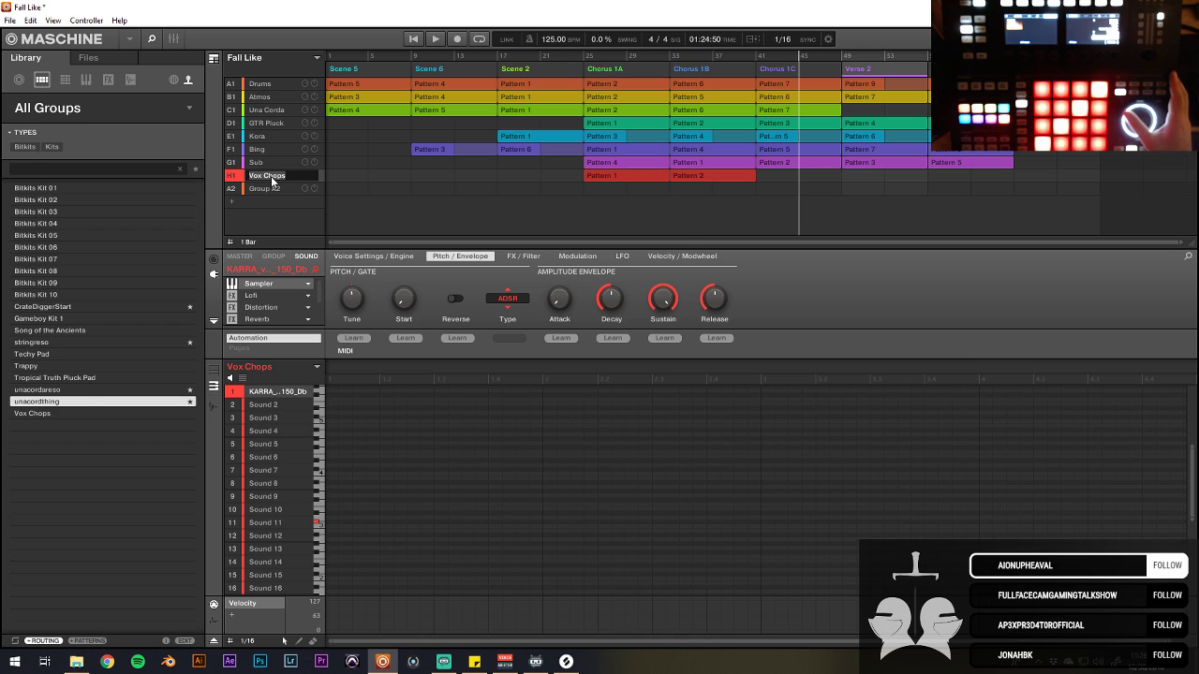
{"action": "key", "text": "Return"}
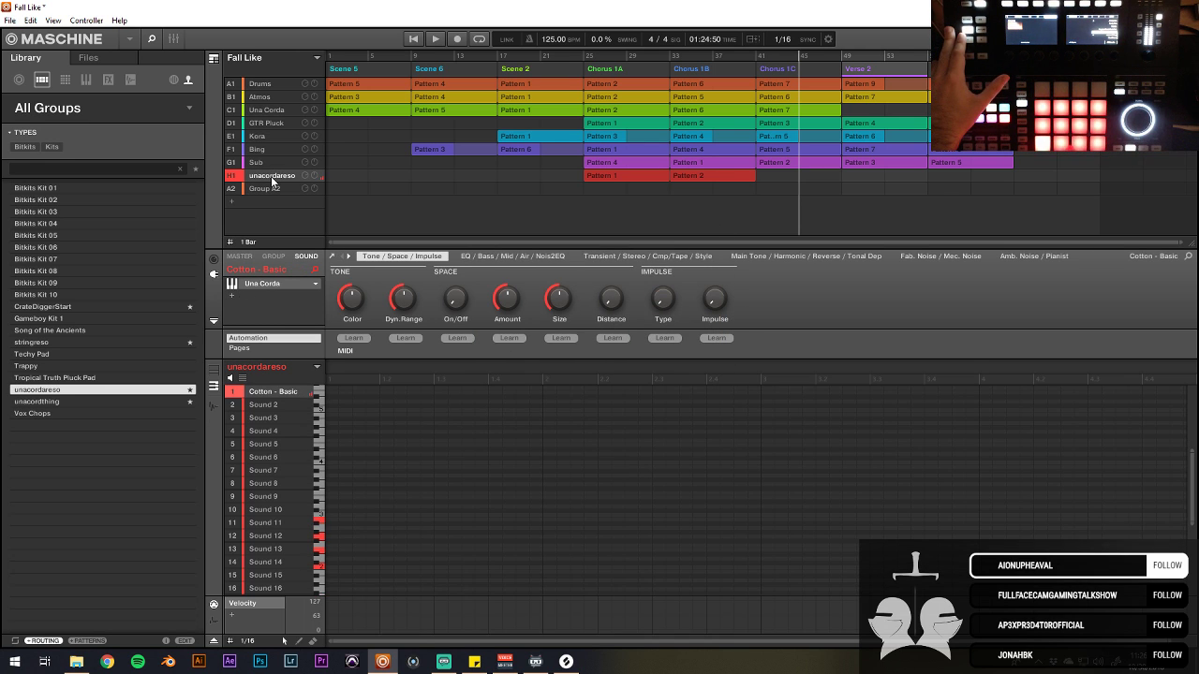
{"action": "key", "text": "ctrl+z"}
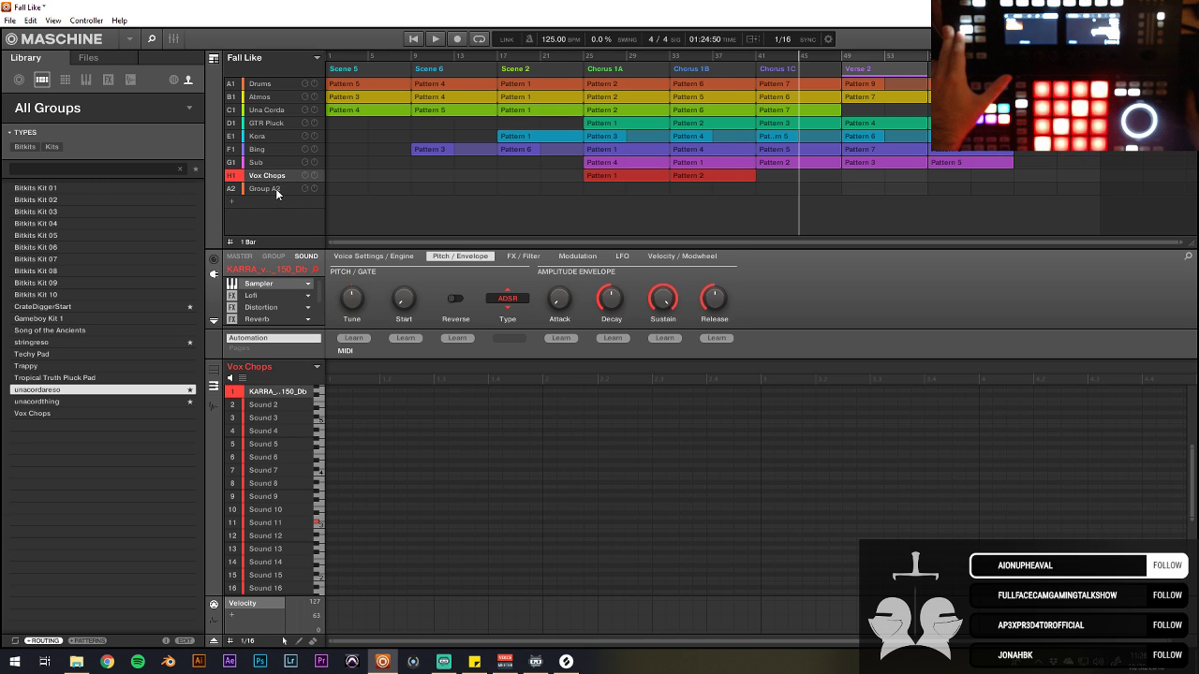
Step: Load the library group unacordareso into Group A2, and replace it with Song of the Ancients
{"action": "left_click", "coordinate": [275, 188]}
{"action": "key", "text": "Return"}
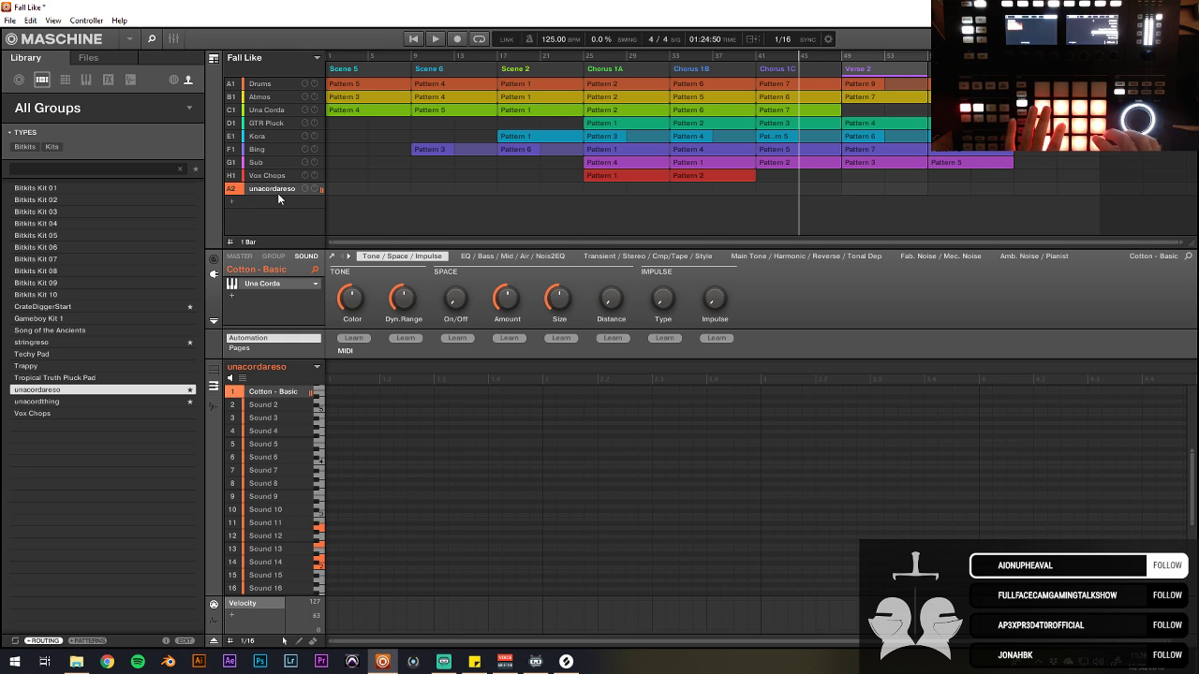
{"action": "key", "text": "Down"}
{"action": "key", "text": "Return"}
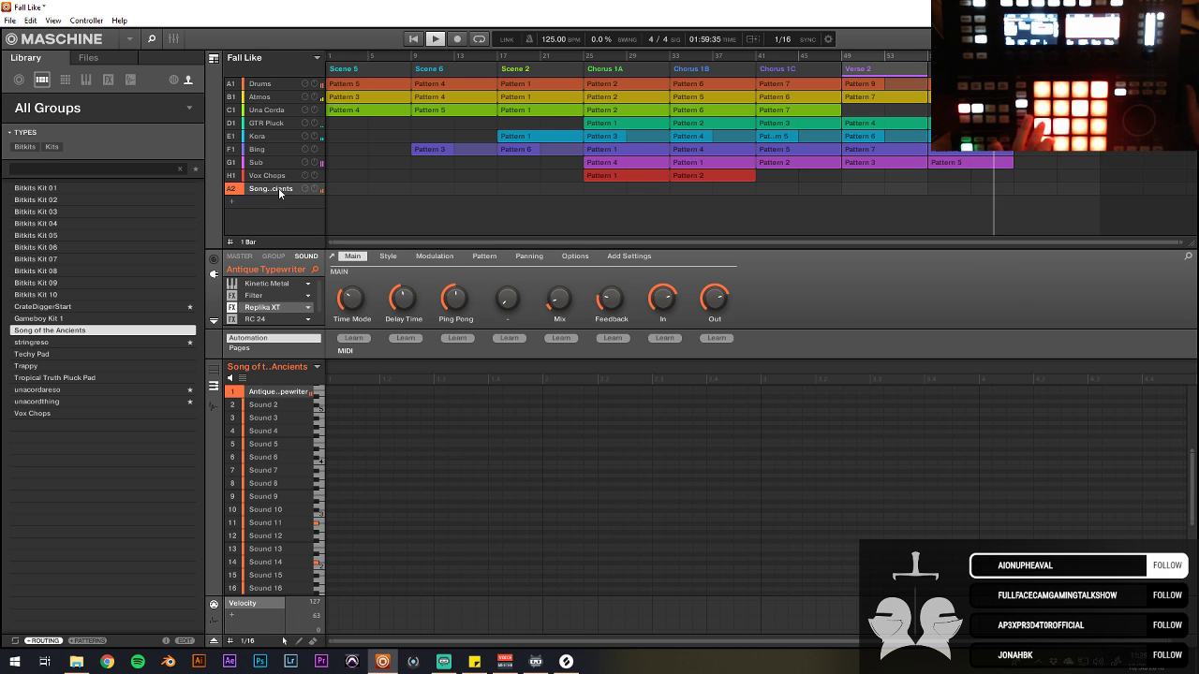
Step: Open the Kinetic Metal plug-in window of the Antique Typewriter sound in Song of the Ancients
{"action": "left_click", "coordinate": [254, 284]}
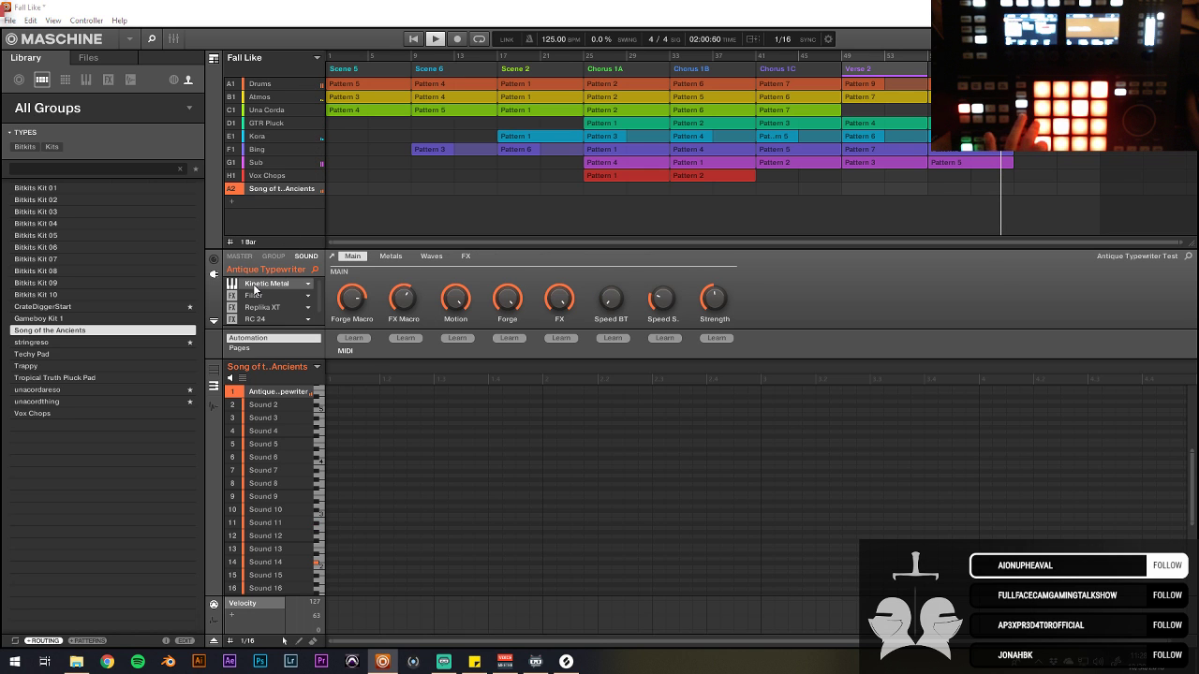
{"action": "left_click", "coordinate": [254, 289]}
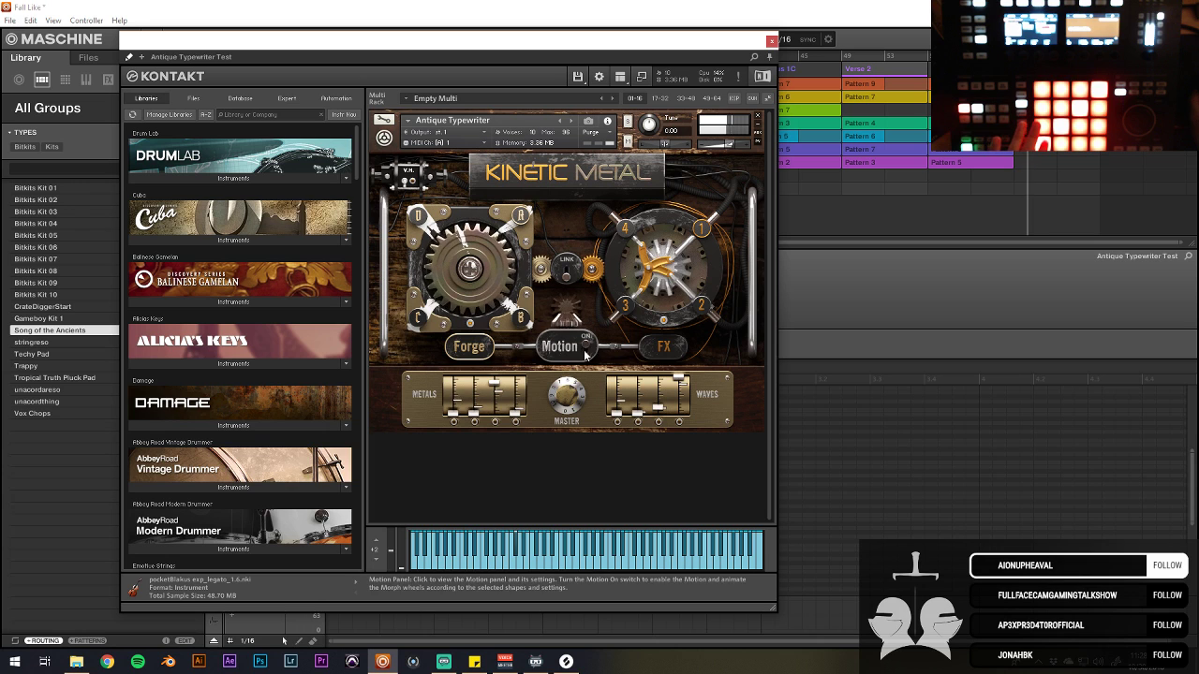
Step: Check the FX settings of Kinetic Metal, and close the plug-in window
{"action": "left_click", "coordinate": [672, 352]}
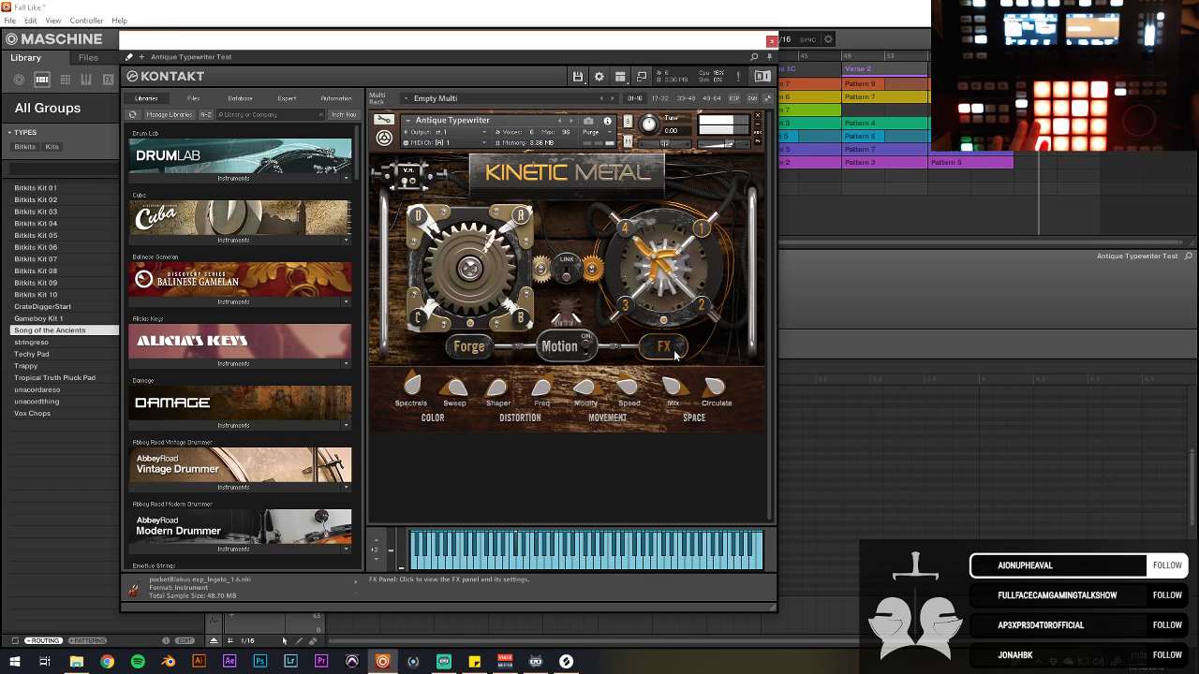
{"action": "left_click", "coordinate": [772, 41]}
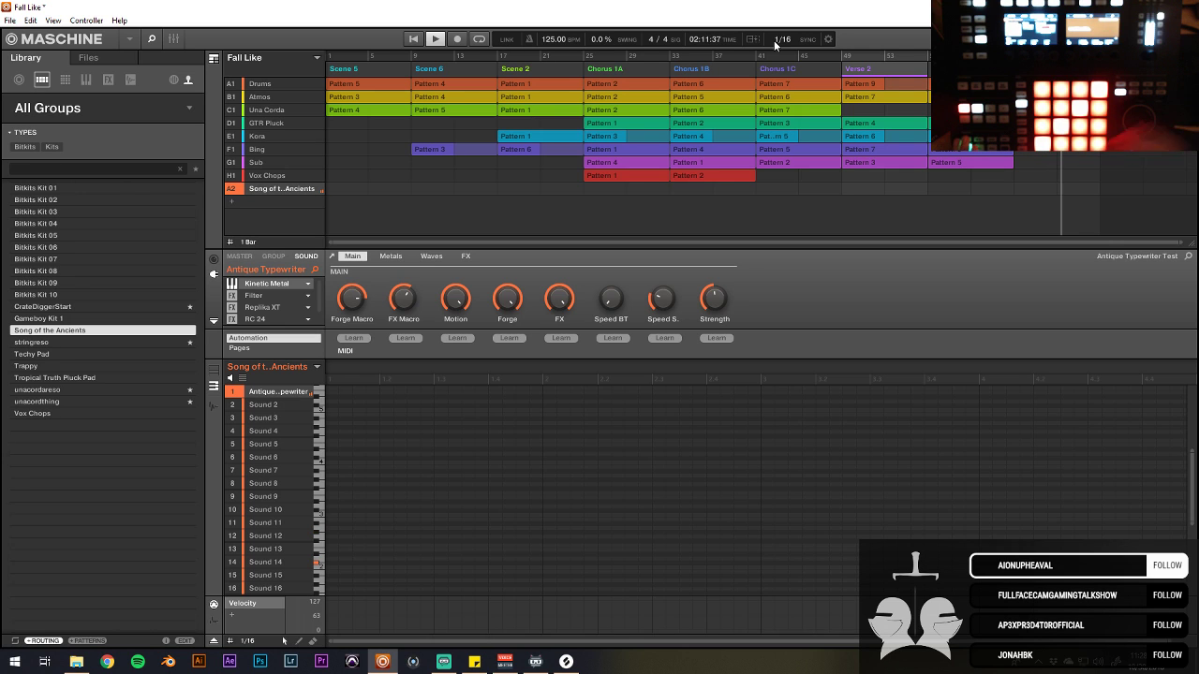
Step: Play the arrangement from just before Verse 2, play it again from just before Chorus 1A, and stop playback
{"action": "left_click", "coordinate": [830, 54]}
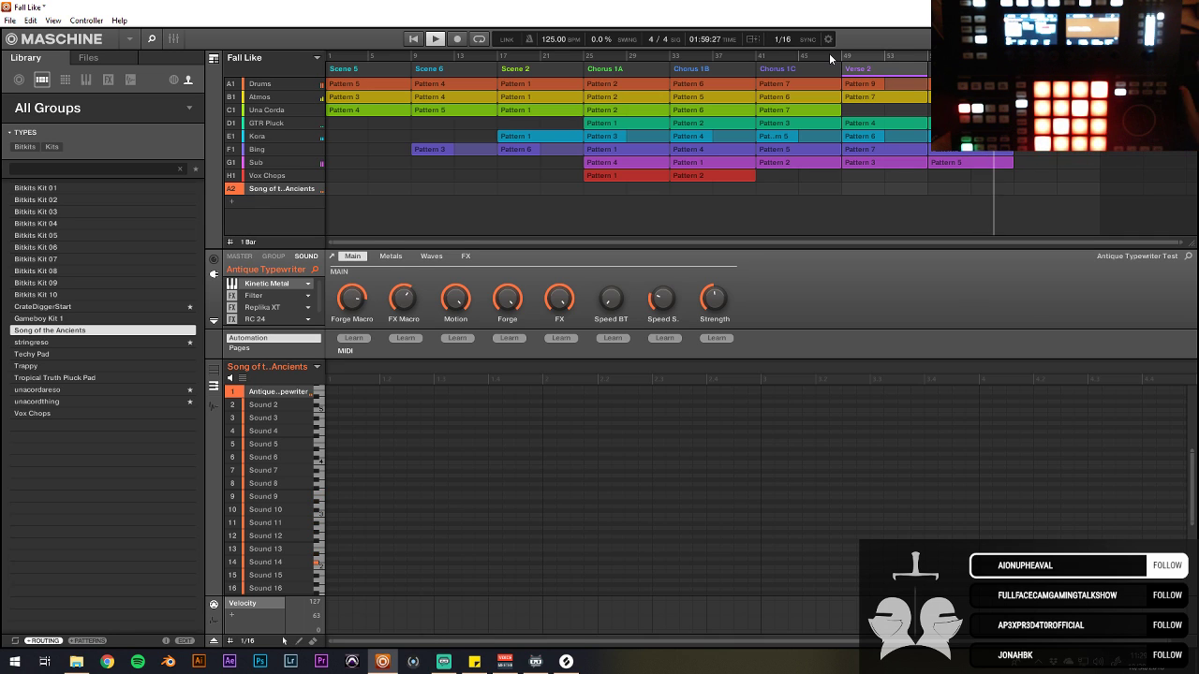
{"action": "key", "text": "space"}
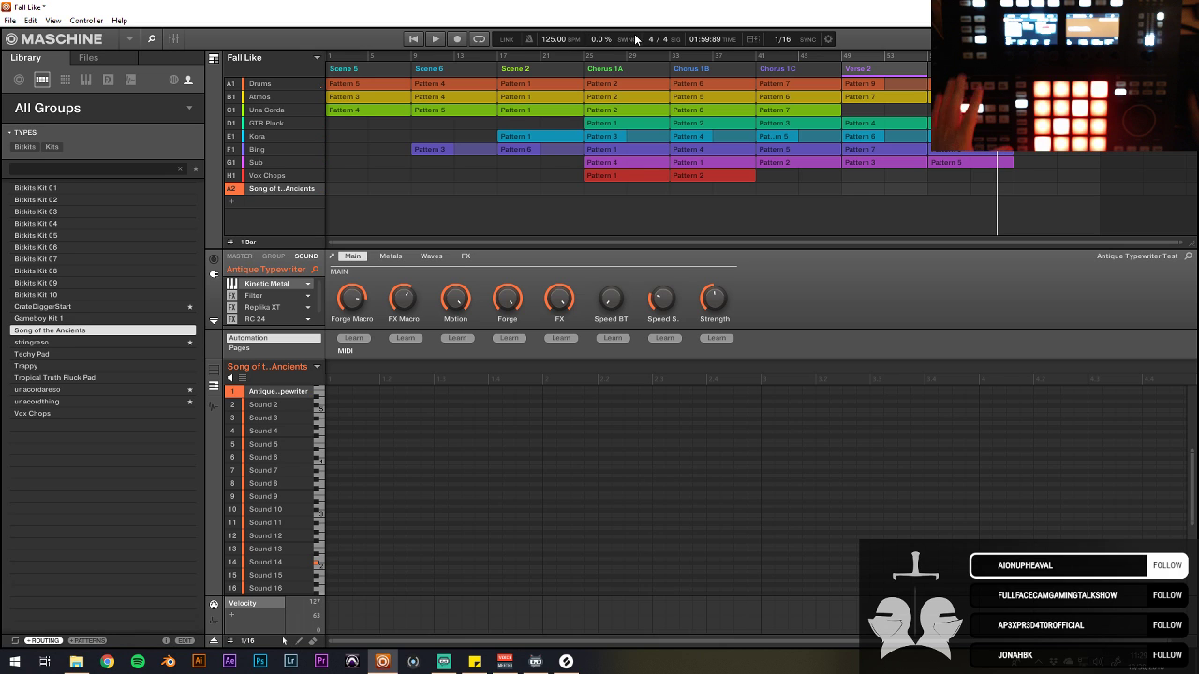
{"action": "left_click", "coordinate": [573, 53]}
{"action": "key", "text": "space"}
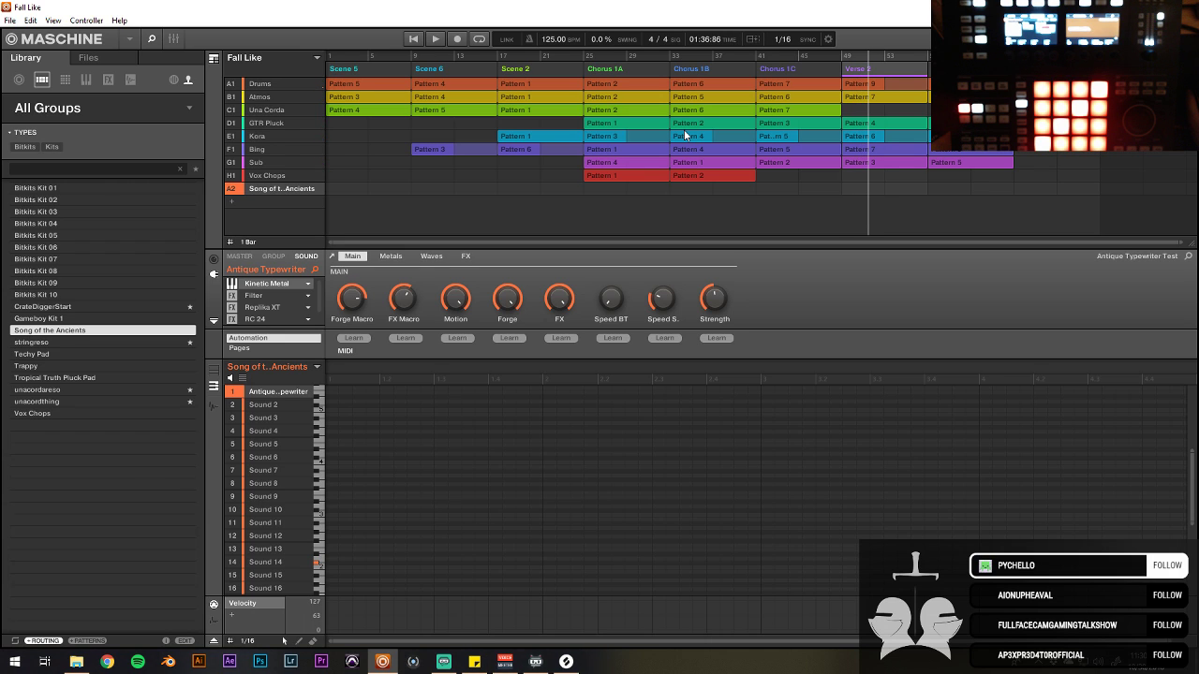
{"action": "key", "text": "space"}
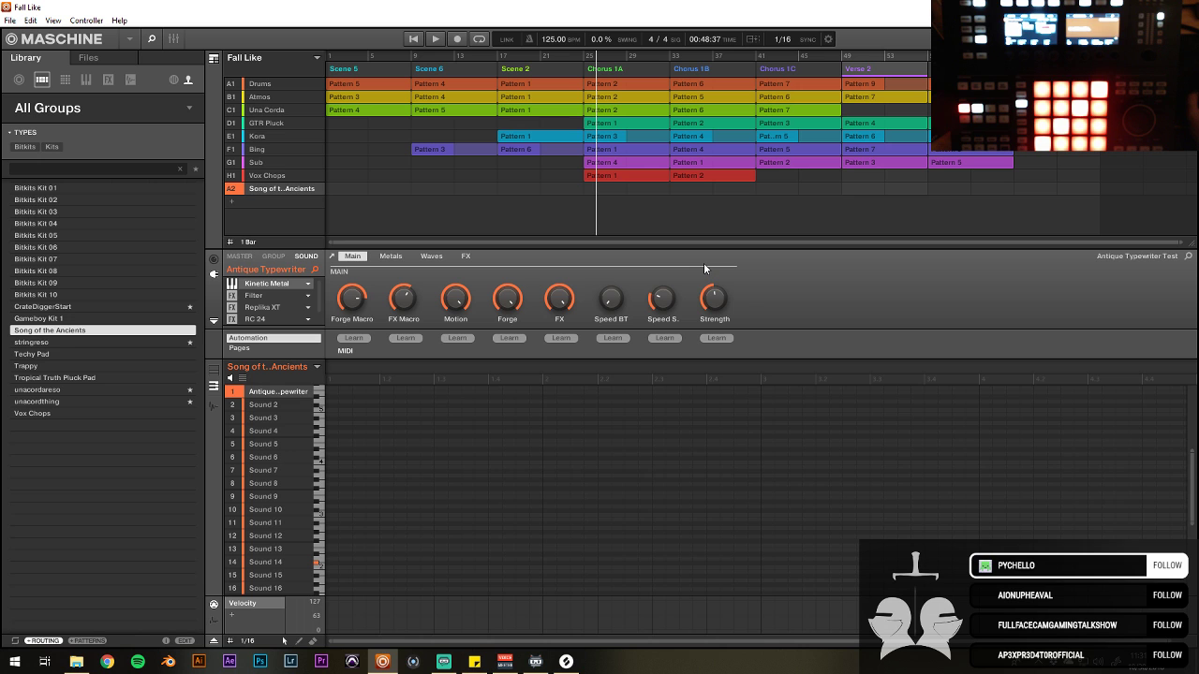
Step: Switch to Streamlabs OBS, and select the Desktop Capture source of the KISA Simple 1 scene in the editor
{"action": "left_click", "coordinate": [443, 661]}
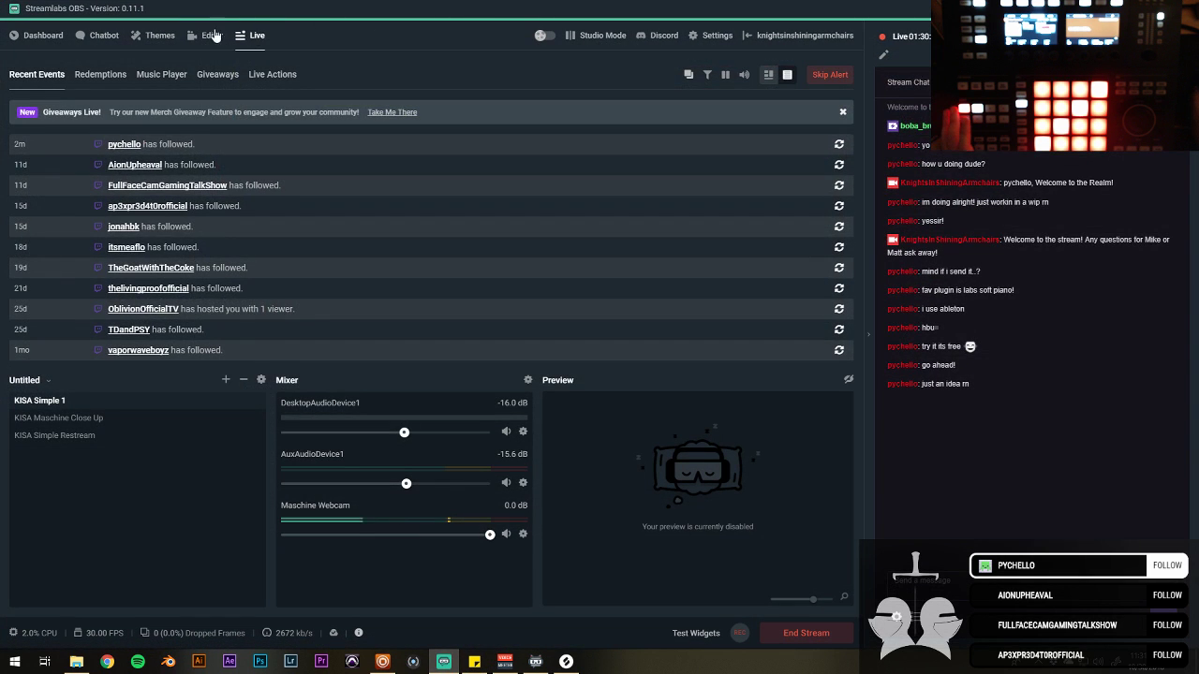
{"action": "left_click", "coordinate": [204, 35]}
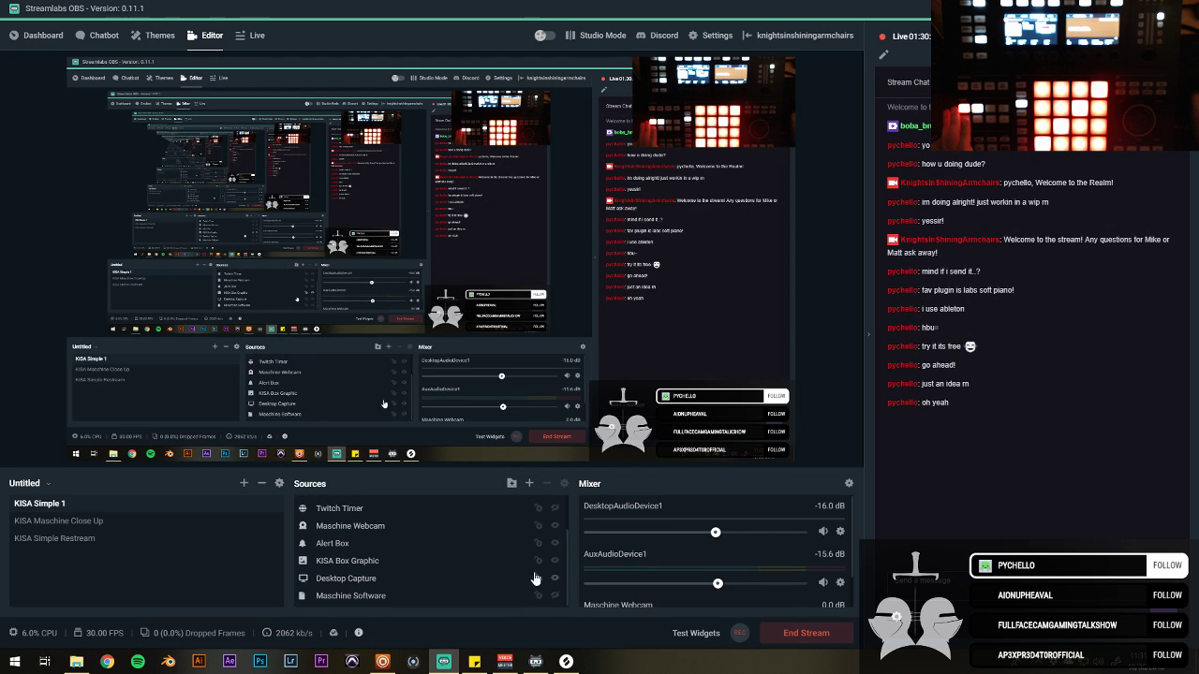
{"action": "left_click", "coordinate": [554, 578]}
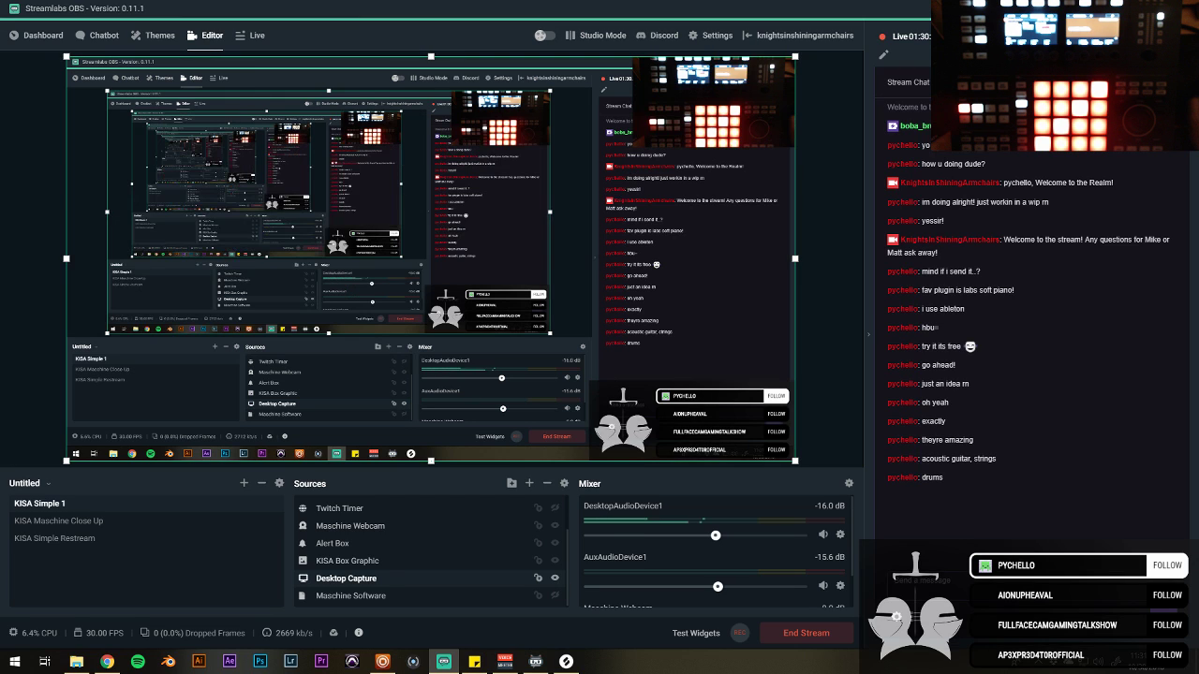
Step: Follow the artist of the track seppuku on SoundCloud, and return to Streamlabs OBS to read the stream chat
{"action": "key", "text": "alt+Tab"}
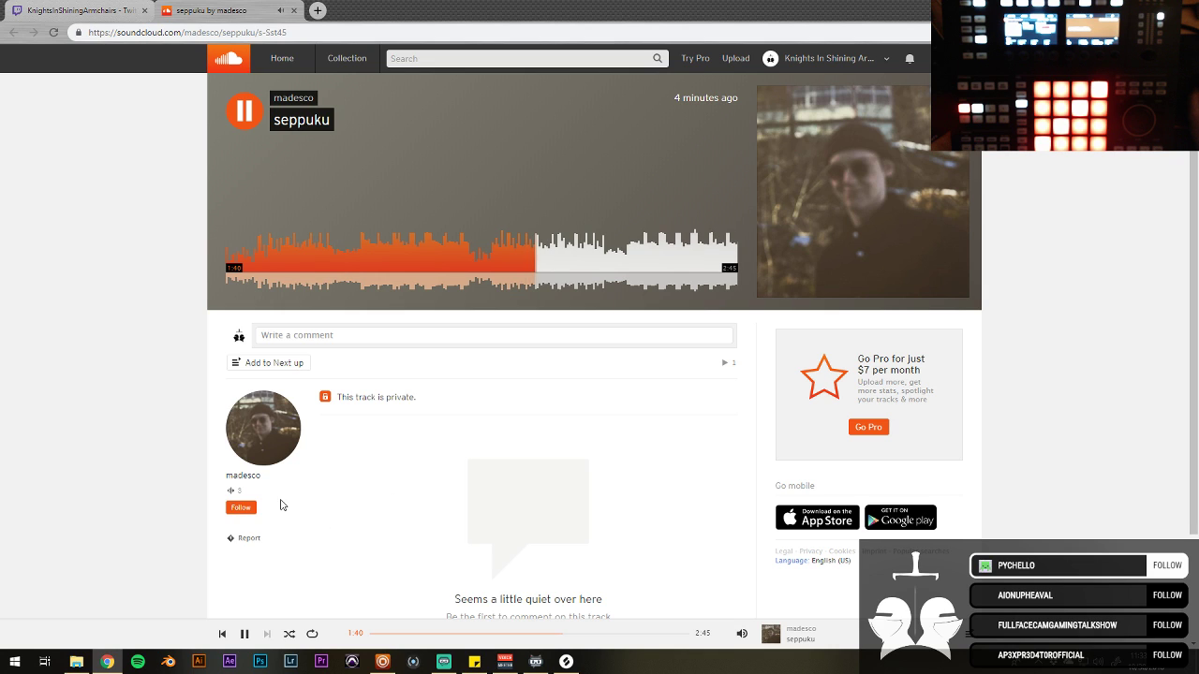
{"action": "left_click", "coordinate": [241, 507]}
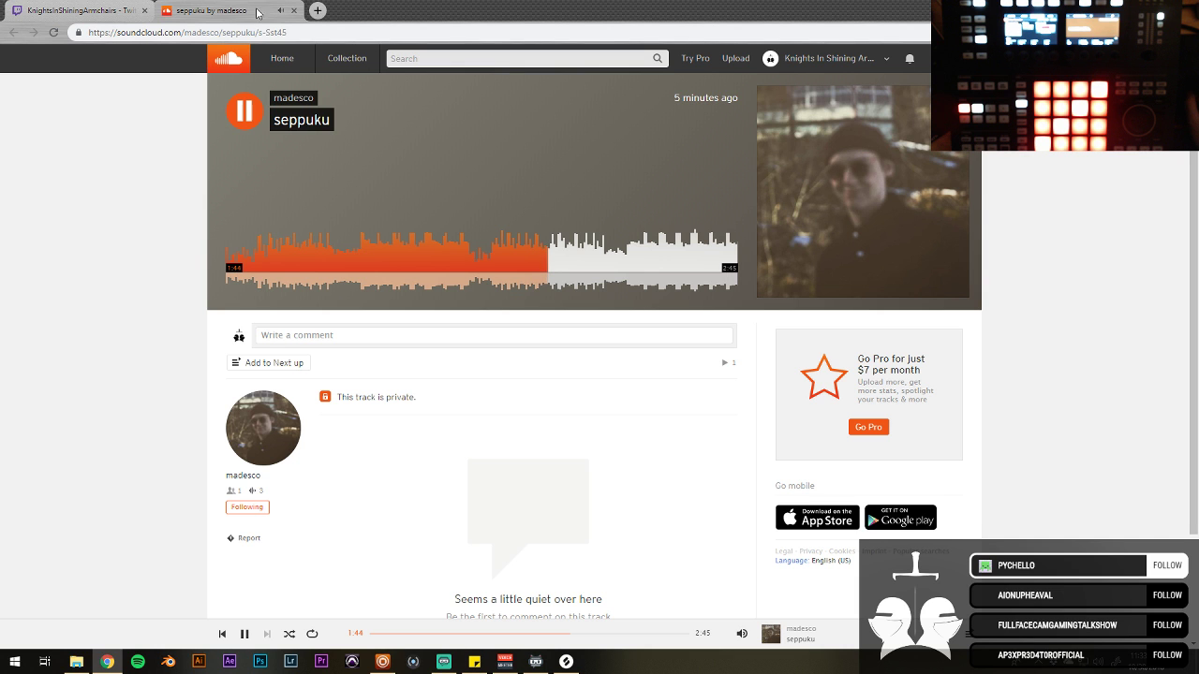
{"action": "key", "text": "ctrl+Tab"}
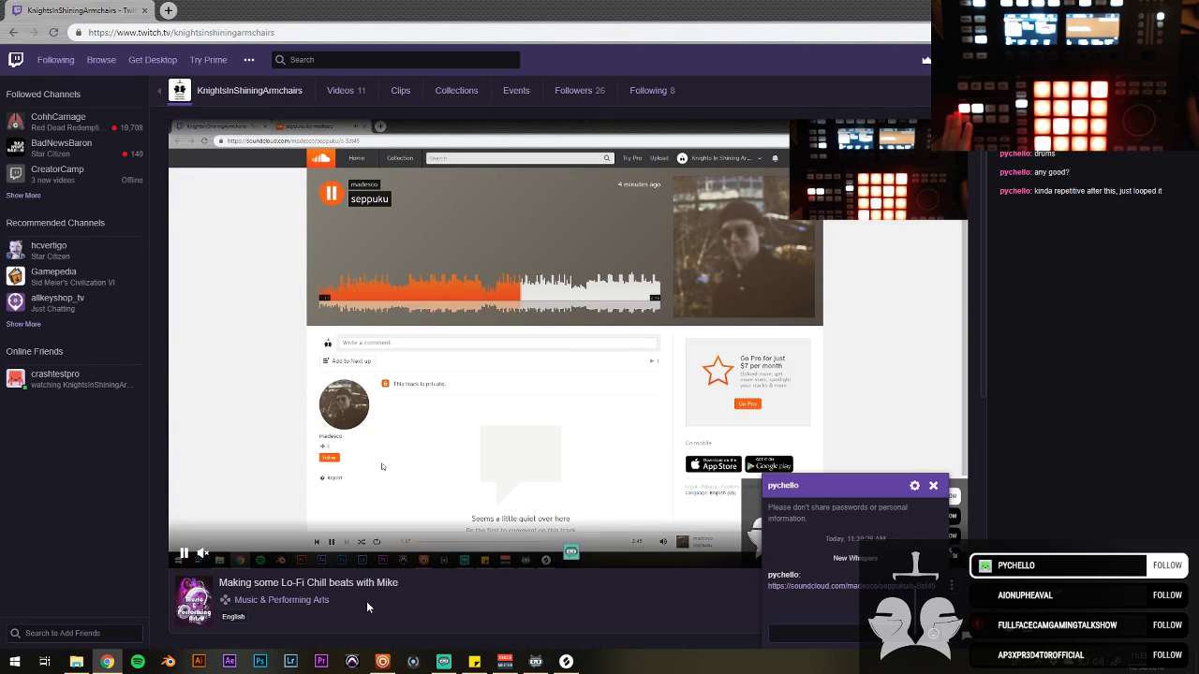
{"action": "left_click", "coordinate": [444, 661]}
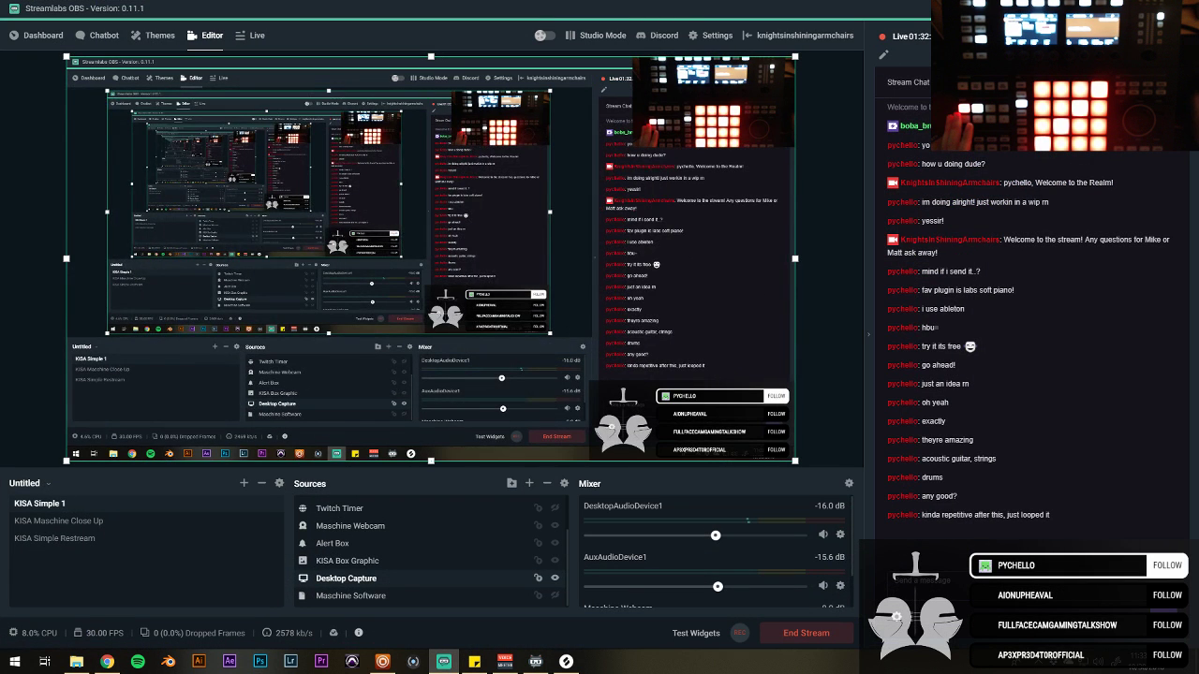
Step: Switch to Maschine, select the Una Corda group to play it, and add a new group below Song of the Ancients
{"action": "left_click", "coordinate": [382, 662]}
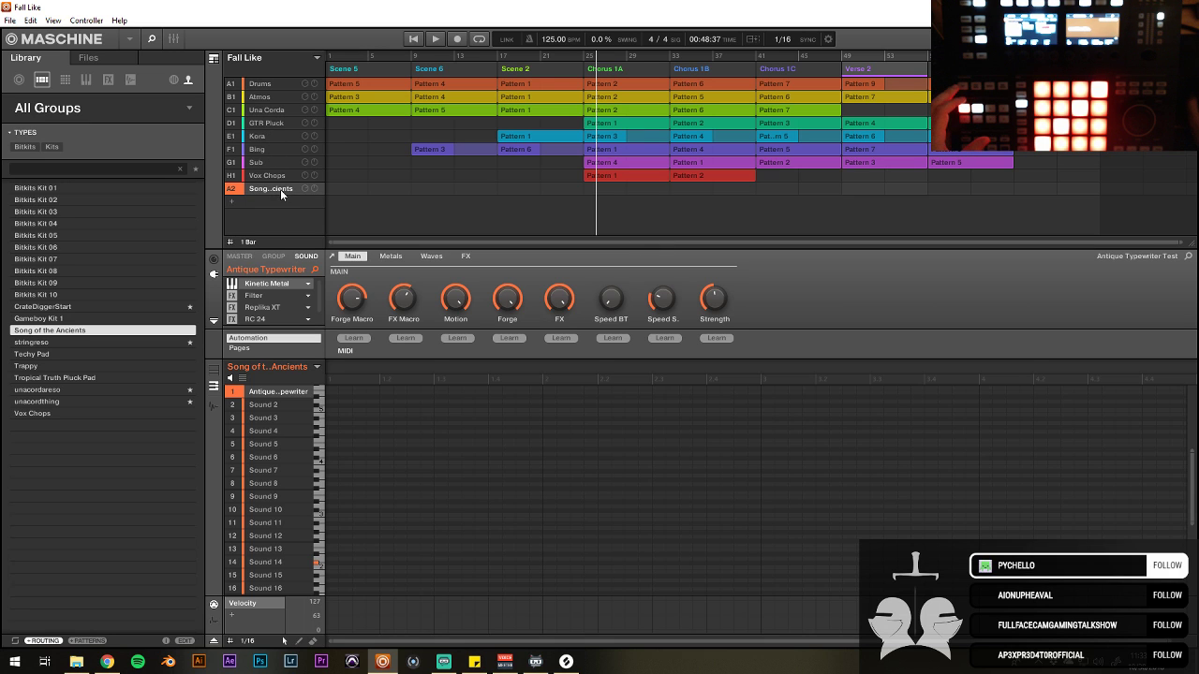
{"action": "left_click", "coordinate": [266, 110]}
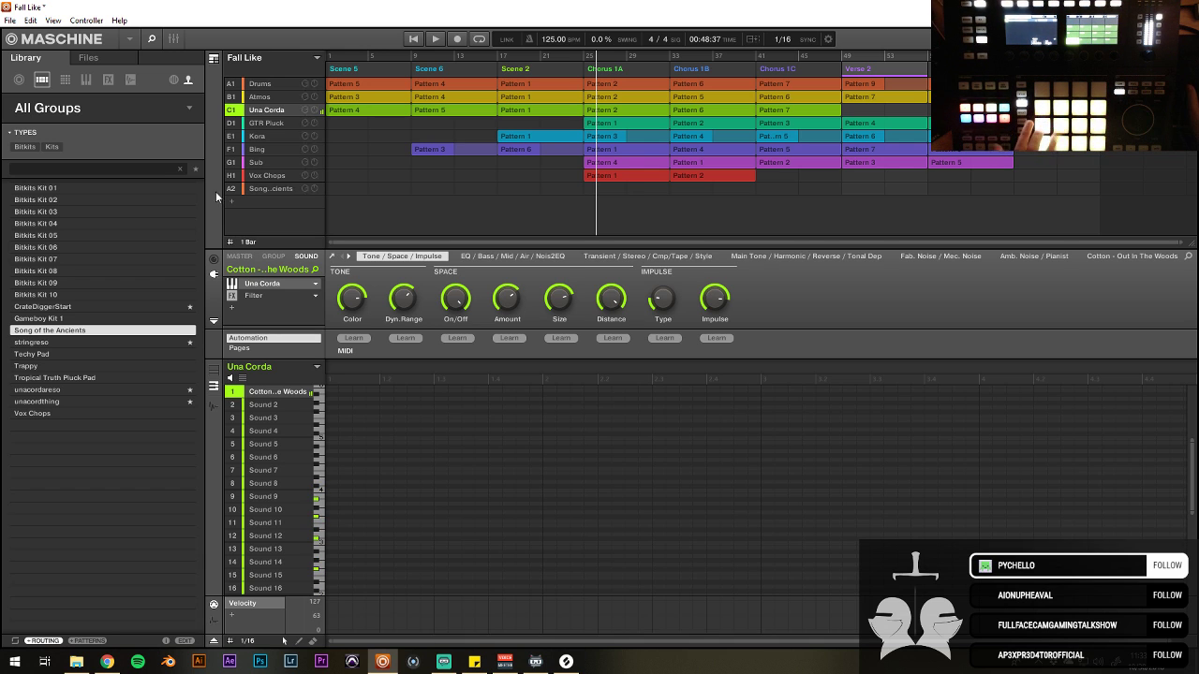
{"action": "left_click", "coordinate": [236, 202]}
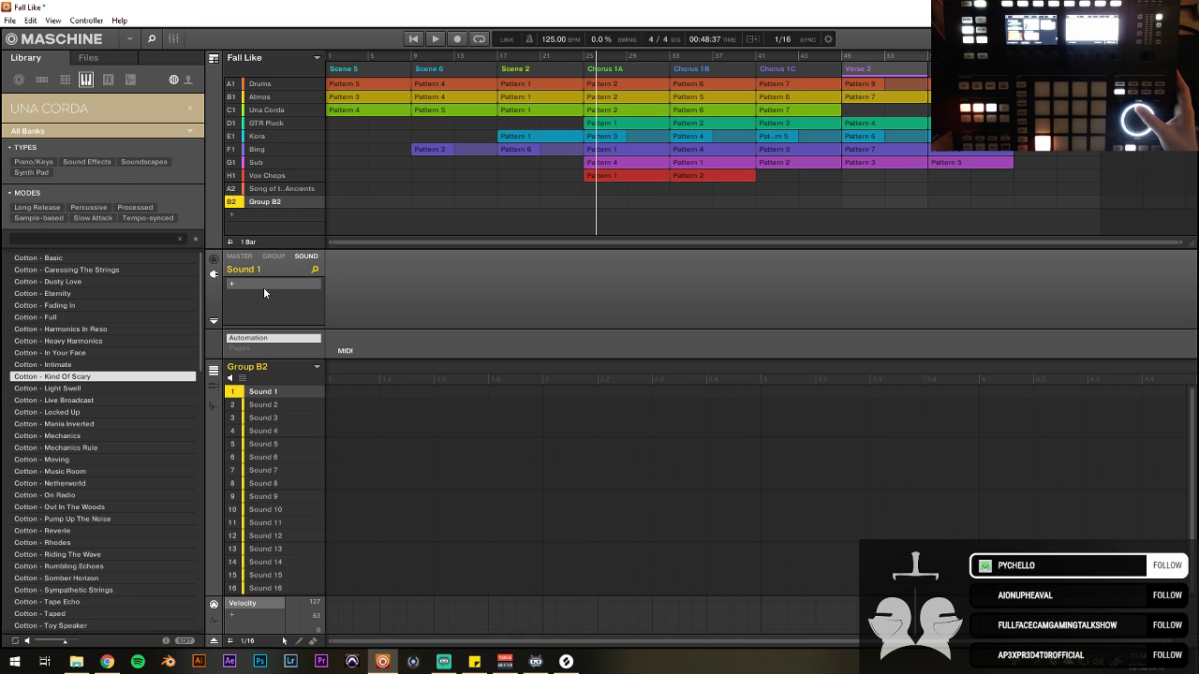
Step: Switch to Chrome, search Google for native instruments, and open the official Native Instruments website
{"action": "left_click", "coordinate": [107, 662]}
{"action": "left_click", "coordinate": [252, 35]}
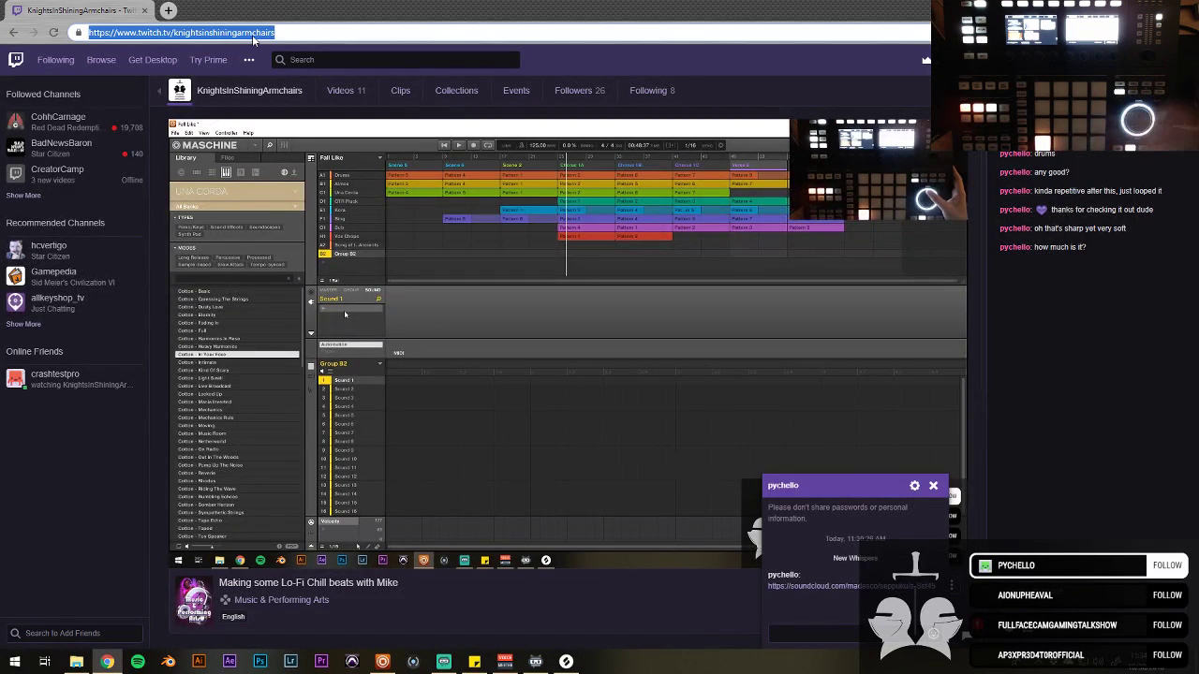
{"action": "type", "text": "nat"}
{"action": "key", "text": "Return"}
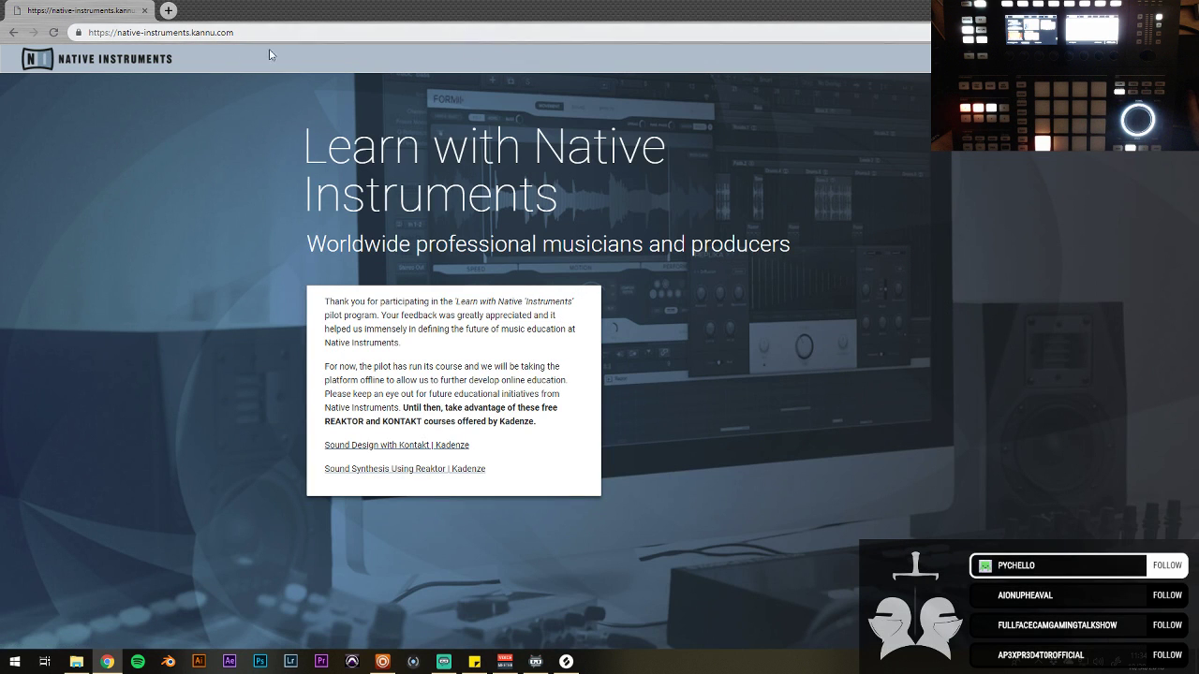
{"action": "left_click", "coordinate": [197, 35]}
{"action": "type", "text": "native instrum"}
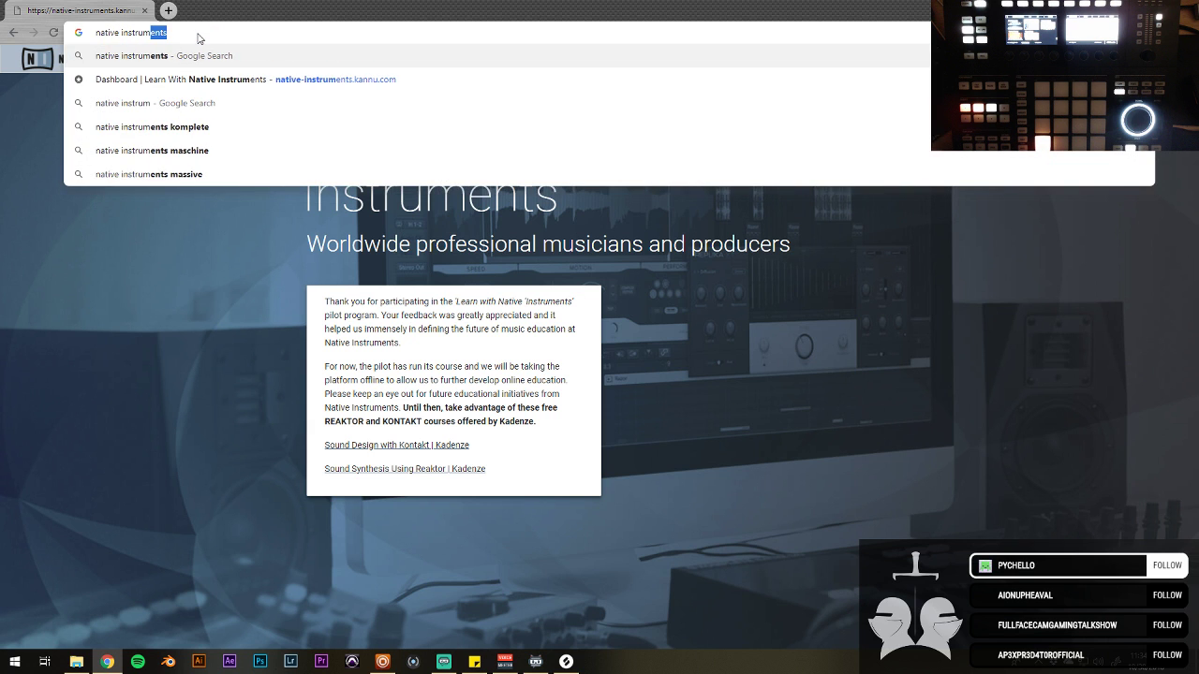
{"action": "key", "text": "Return"}
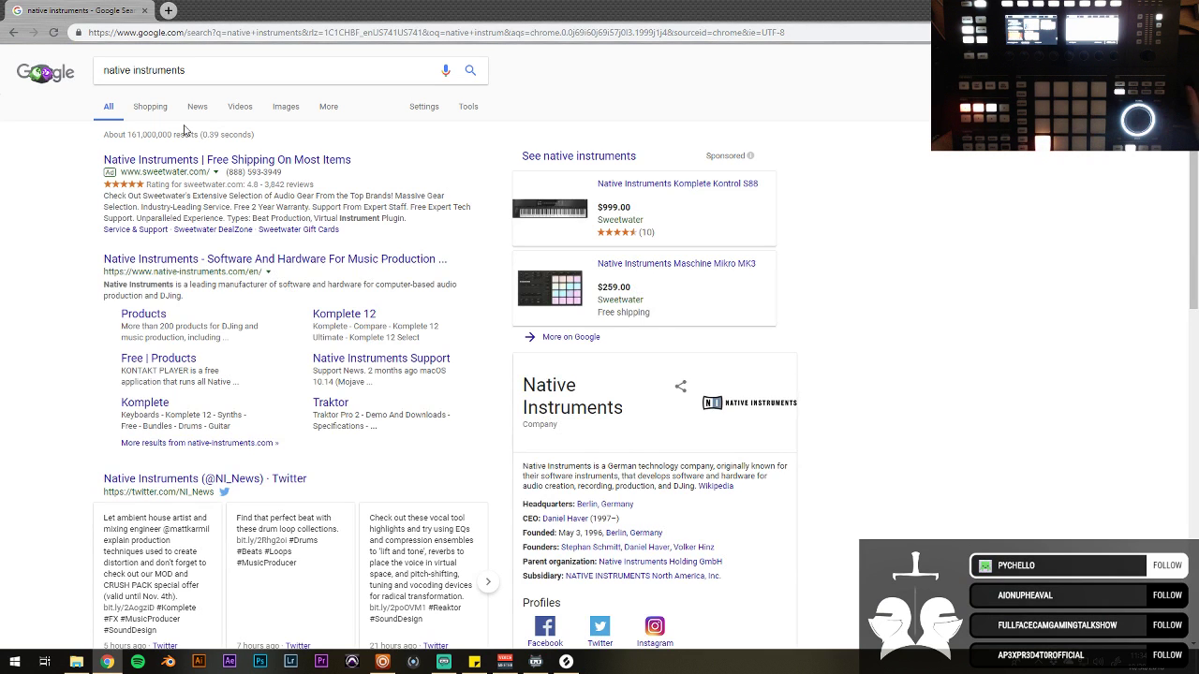
{"action": "left_click", "coordinate": [183, 259]}
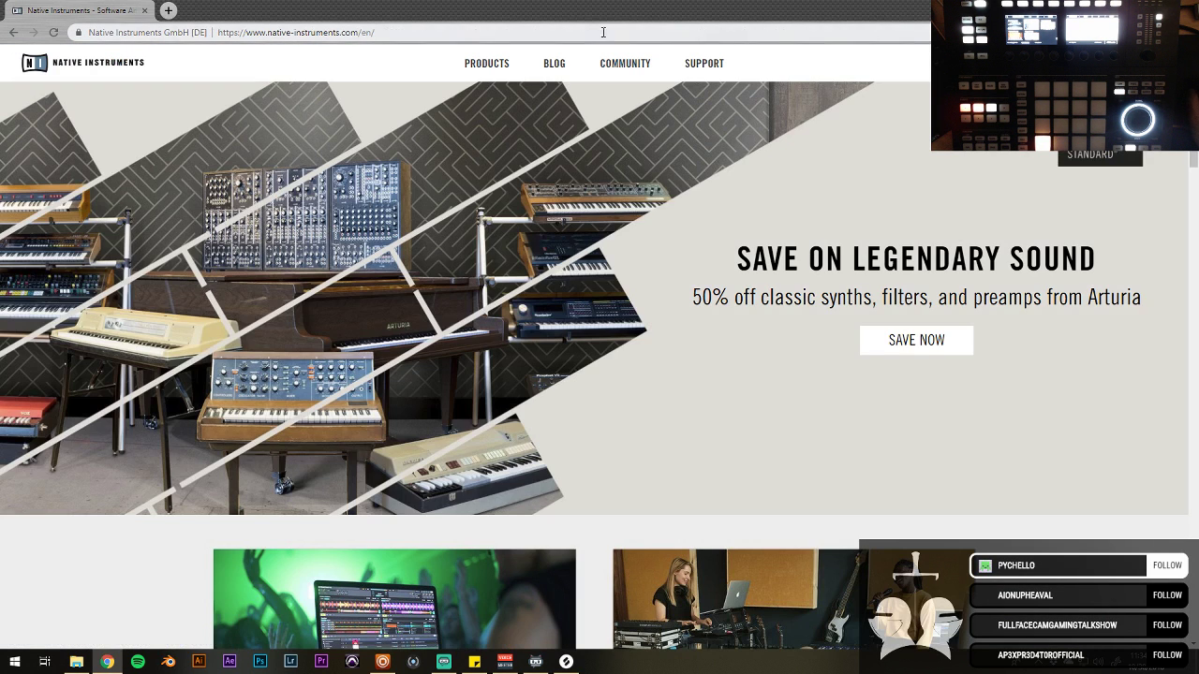
Step: Open the Keys category of the Komplete instruments and effects in the product catalogue
{"action": "left_click", "coordinate": [477, 64]}
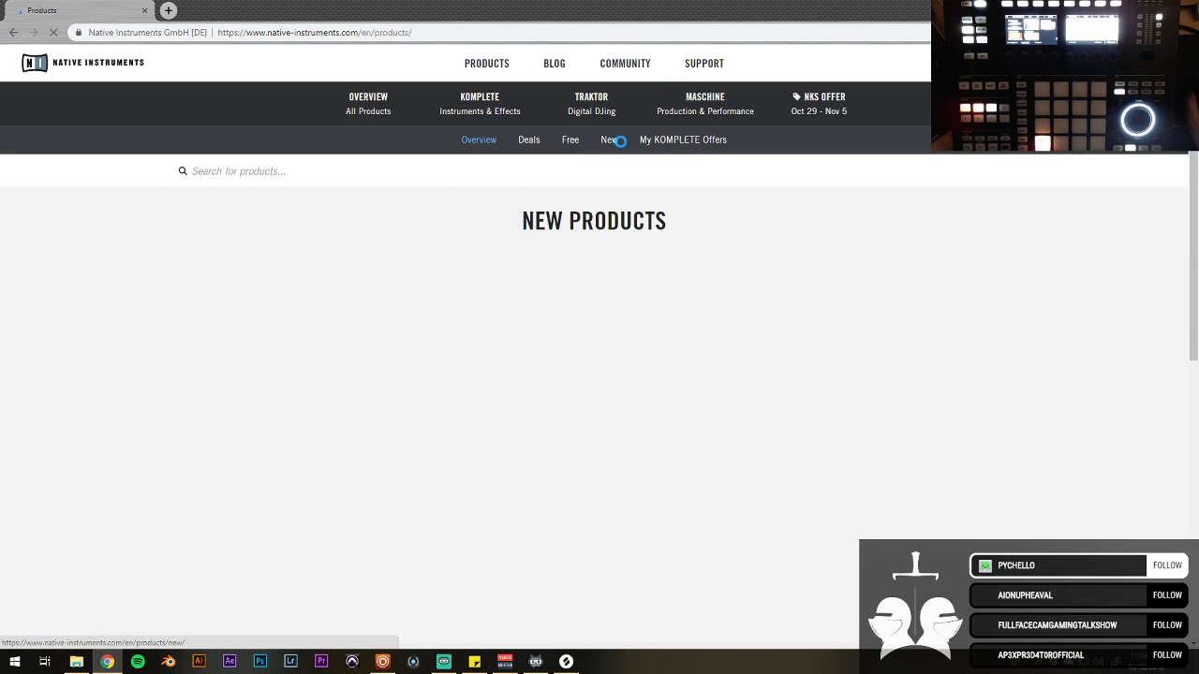
{"action": "left_click", "coordinate": [479, 103]}
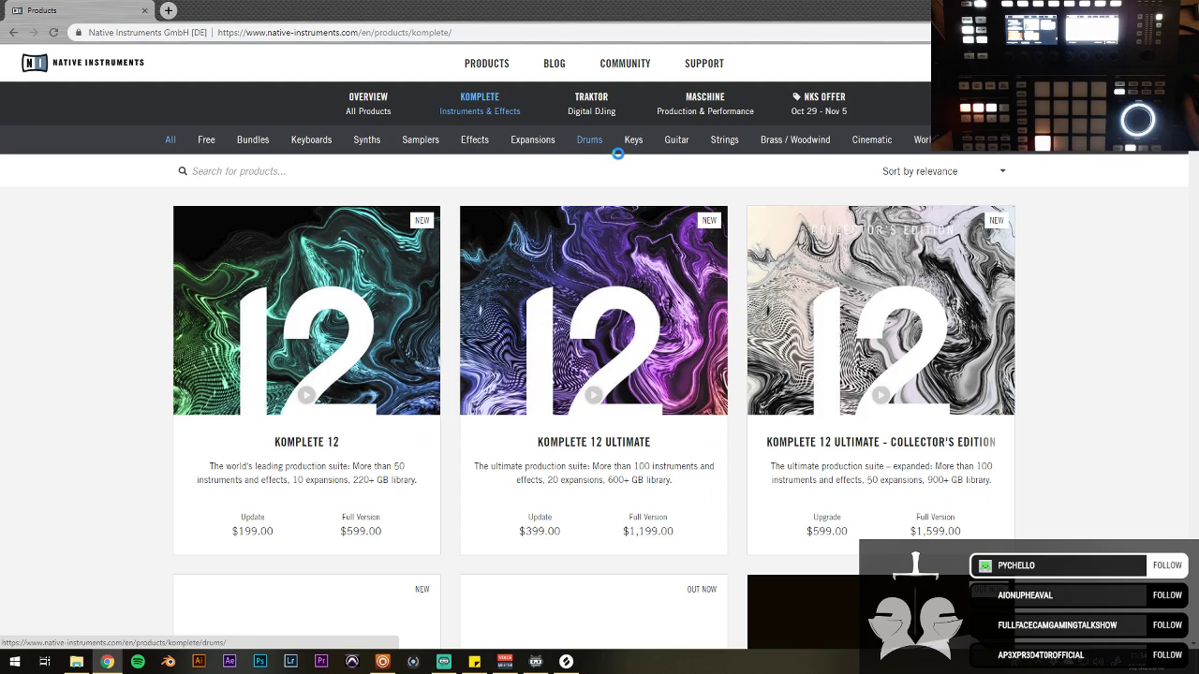
{"action": "left_click", "coordinate": [633, 142]}
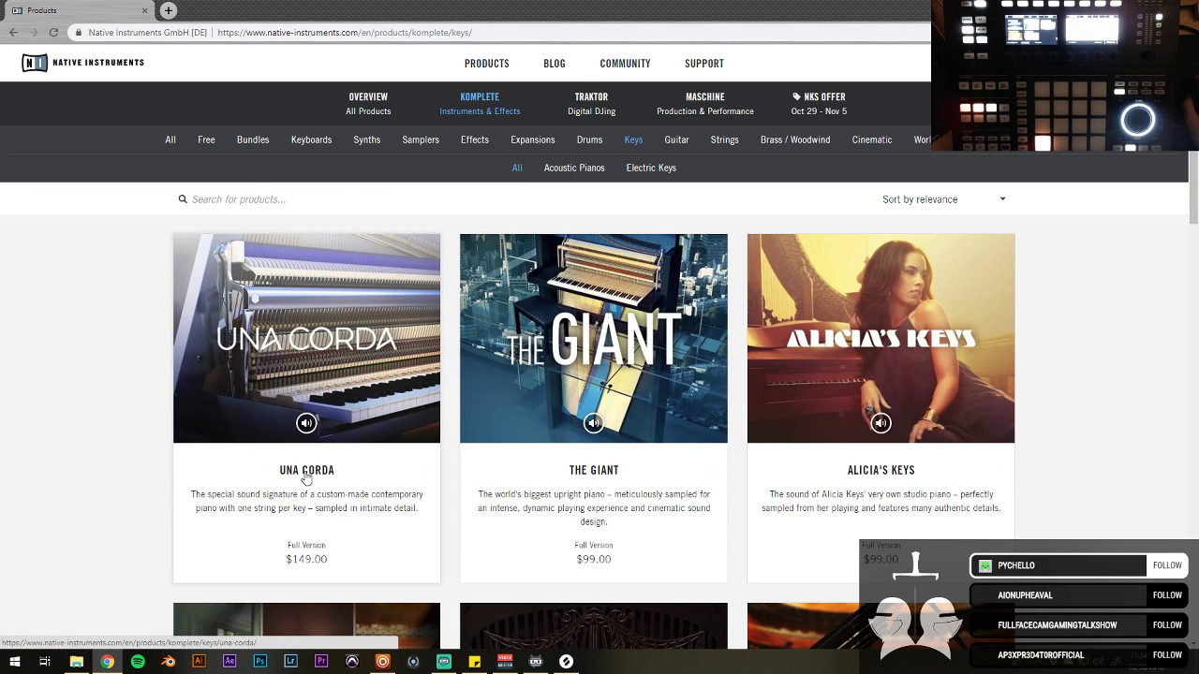
Step: Play the Una Corda audio demo Suspended Time from about its middle, and skip to the demo Magic String
{"action": "left_click", "coordinate": [306, 423]}
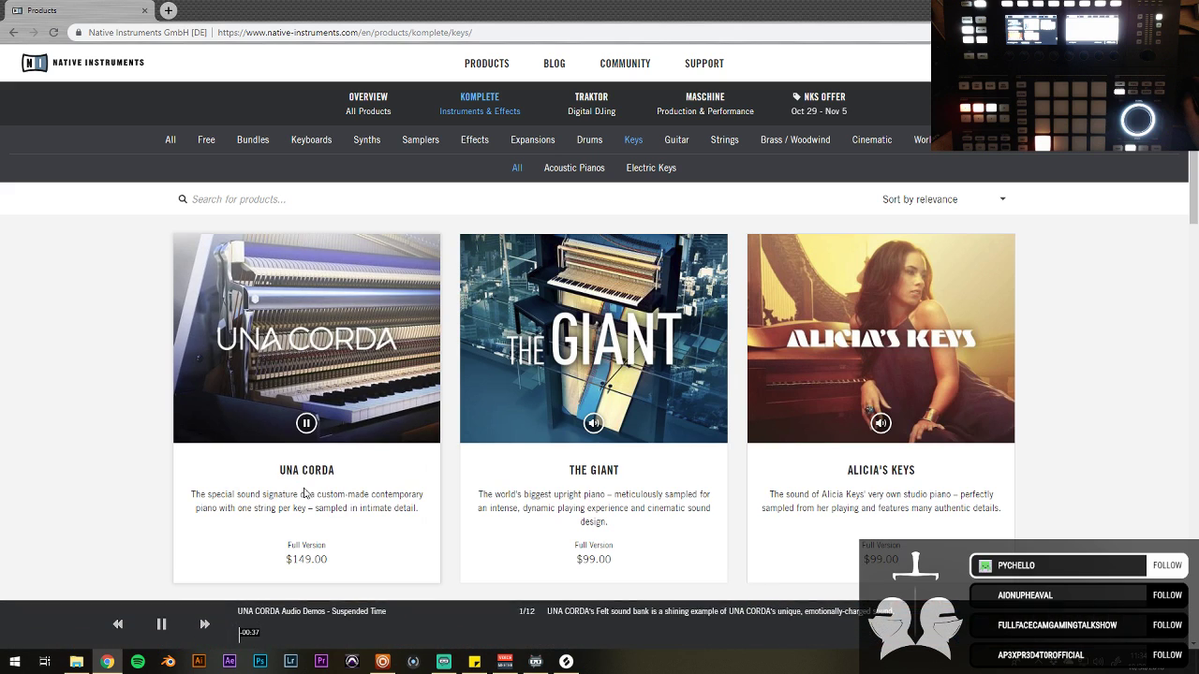
{"action": "left_click", "coordinate": [371, 641]}
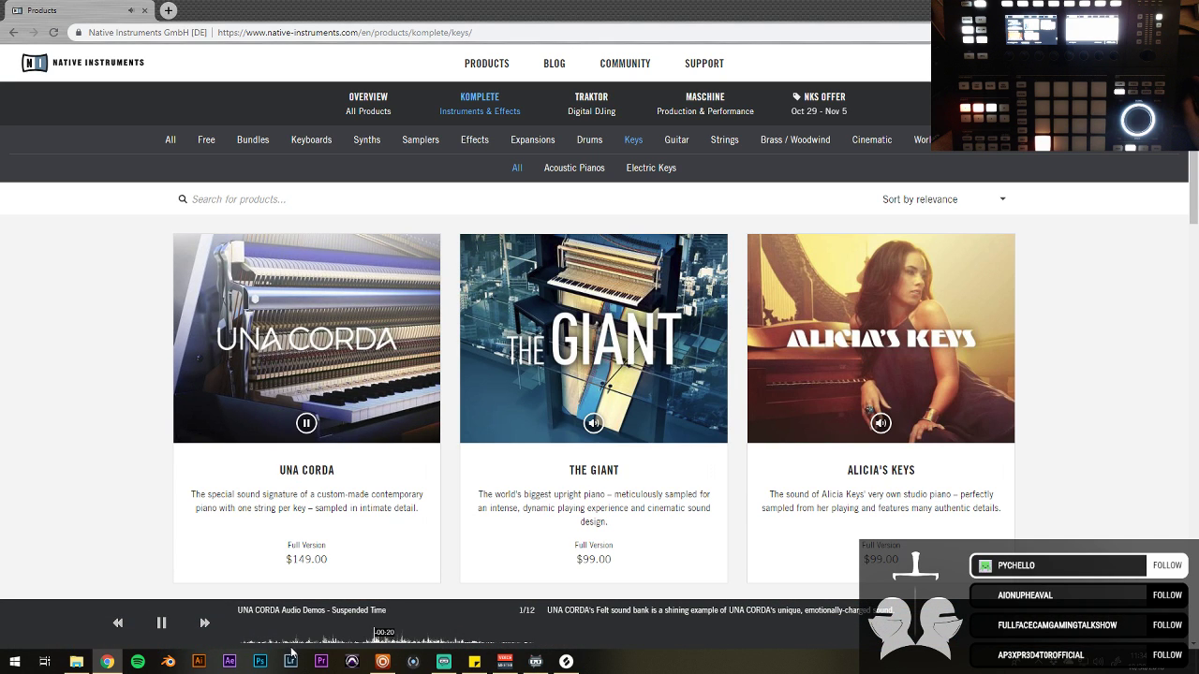
{"action": "left_click", "coordinate": [205, 624]}
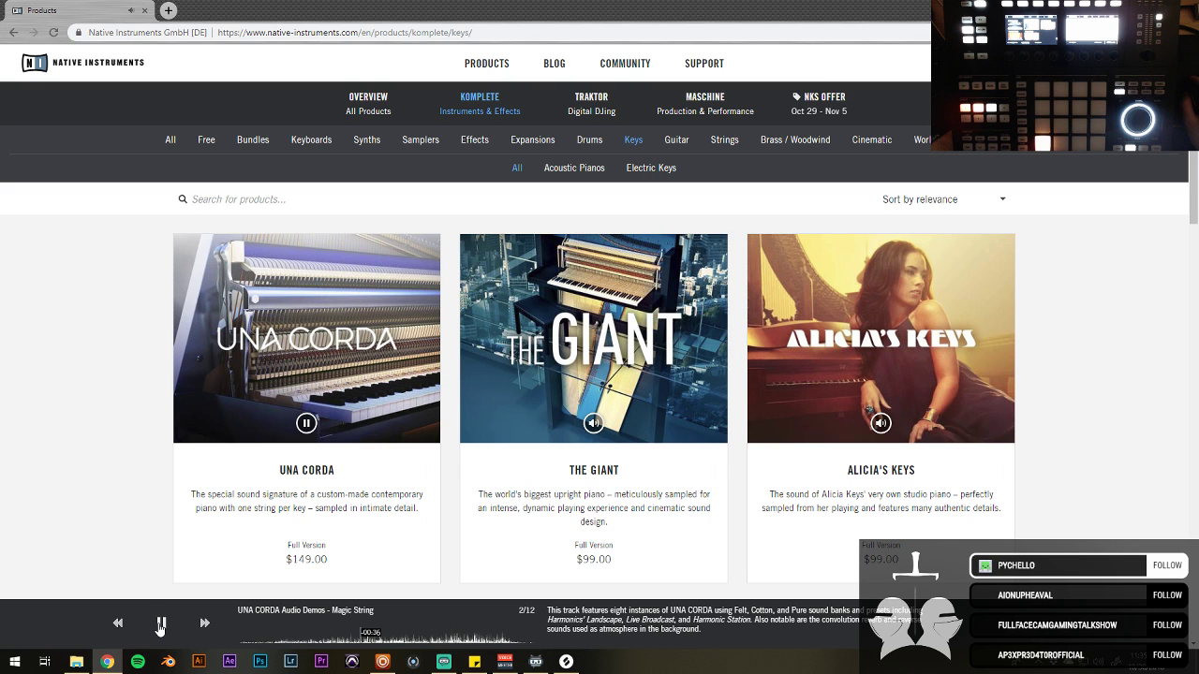
Step: Switch to Maschine, open the Una Corda plug-in window of the Cotton - Taped sound, and view its Finish and Response pages
{"action": "left_click", "coordinate": [384, 659]}
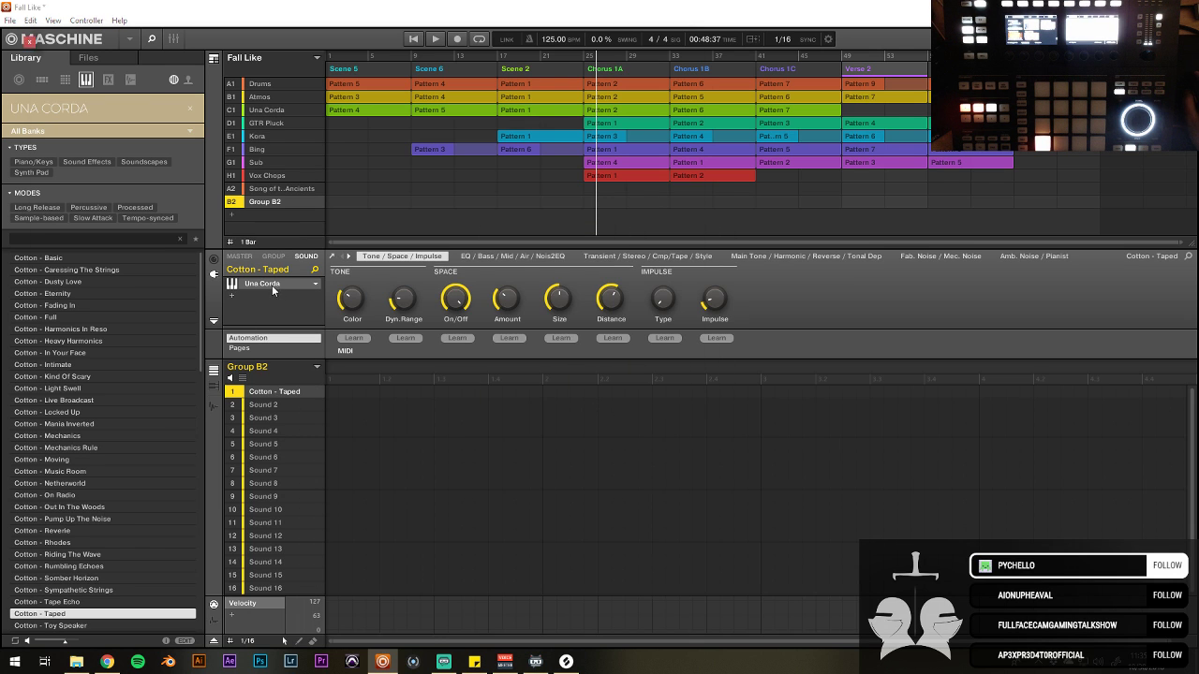
{"action": "left_click", "coordinate": [271, 285]}
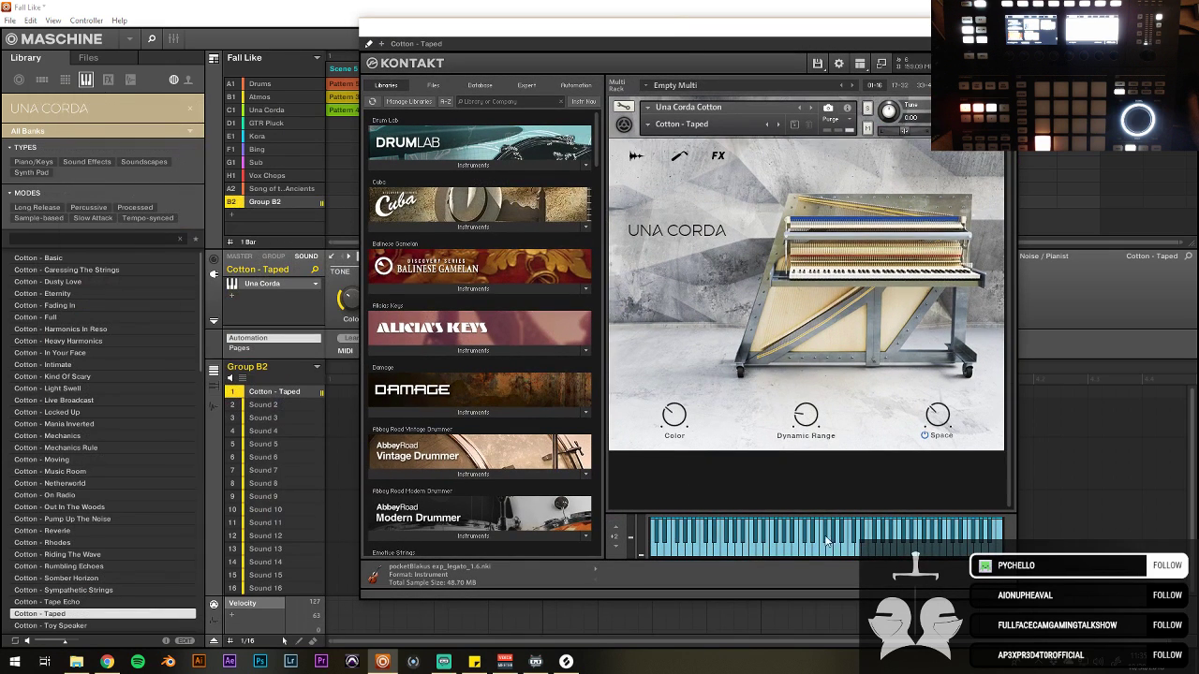
{"action": "left_click", "coordinate": [717, 155]}
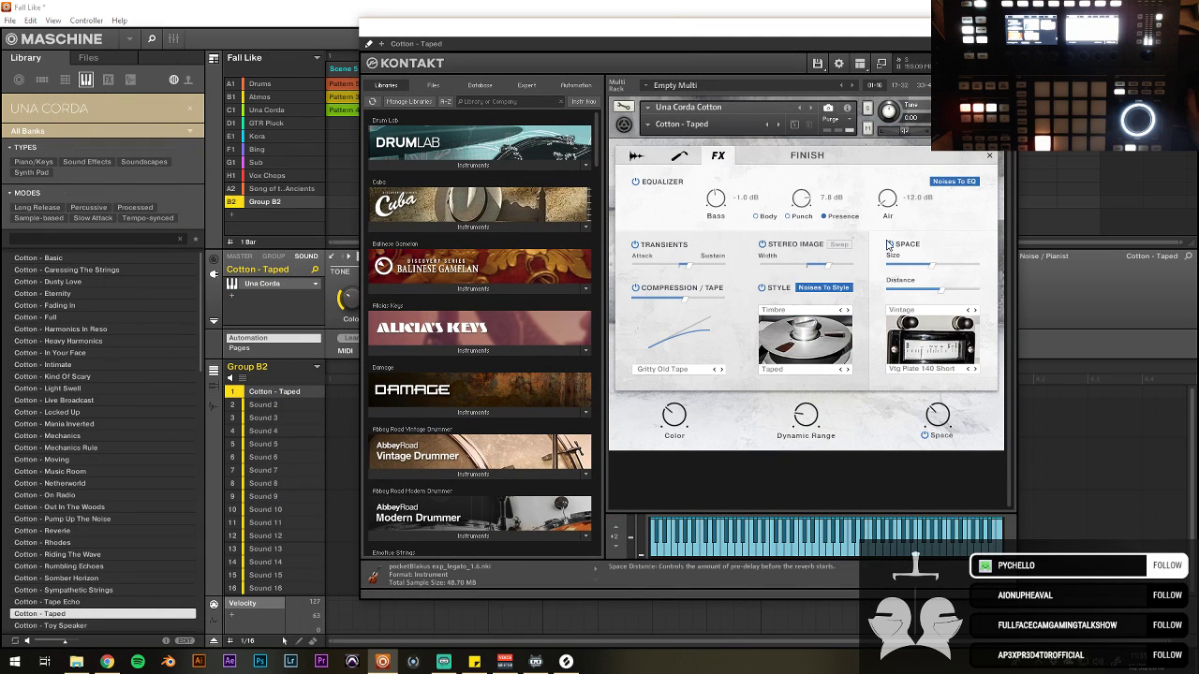
{"action": "left_click", "coordinate": [680, 155]}
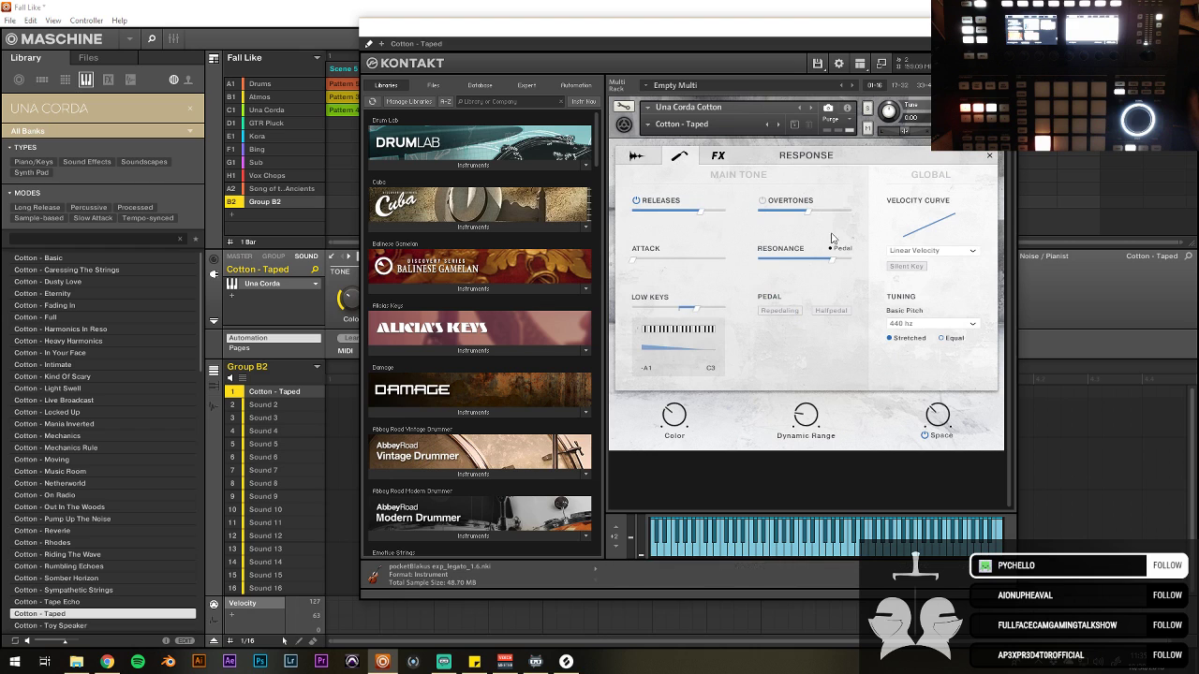
Step: Set the fabric noise to Leather on Una Corda's Workbench page
{"action": "left_click", "coordinate": [636, 155]}
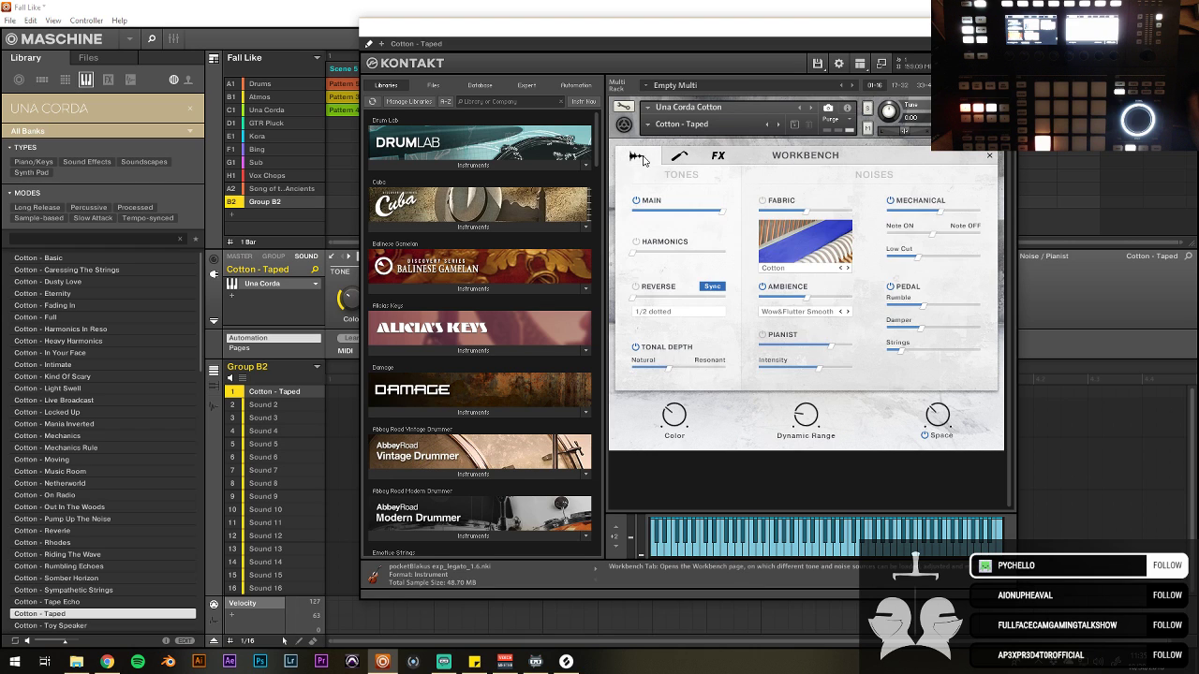
{"action": "left_click", "coordinate": [815, 271]}
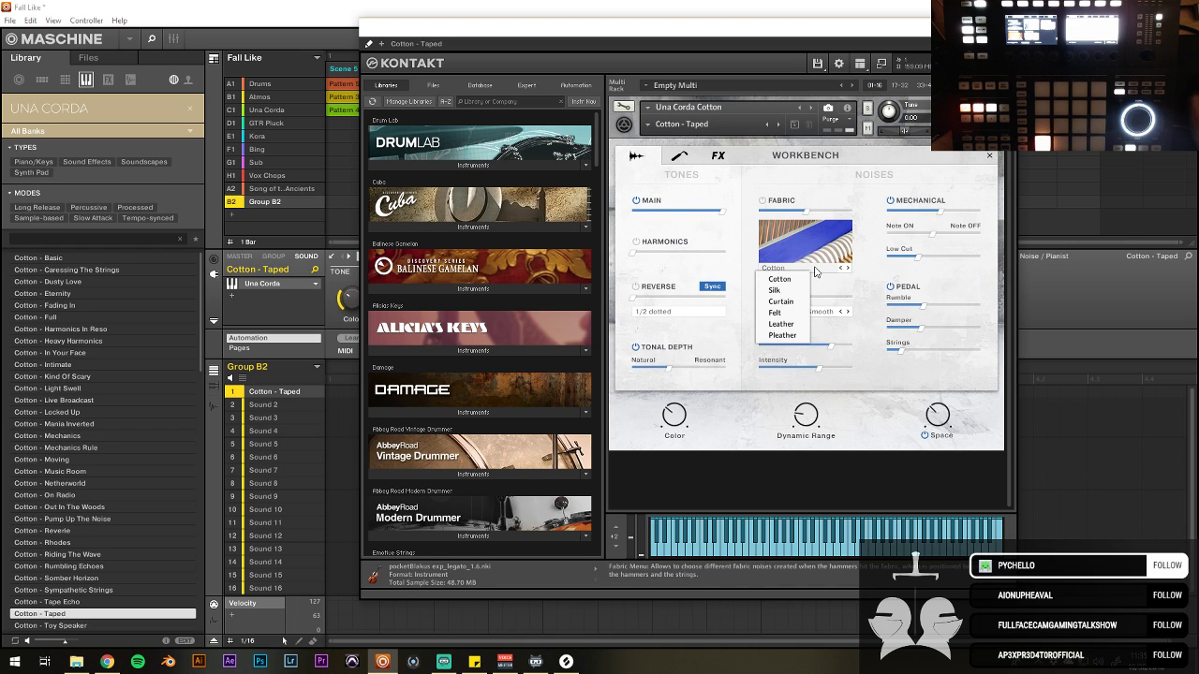
{"action": "left_click", "coordinate": [783, 324]}
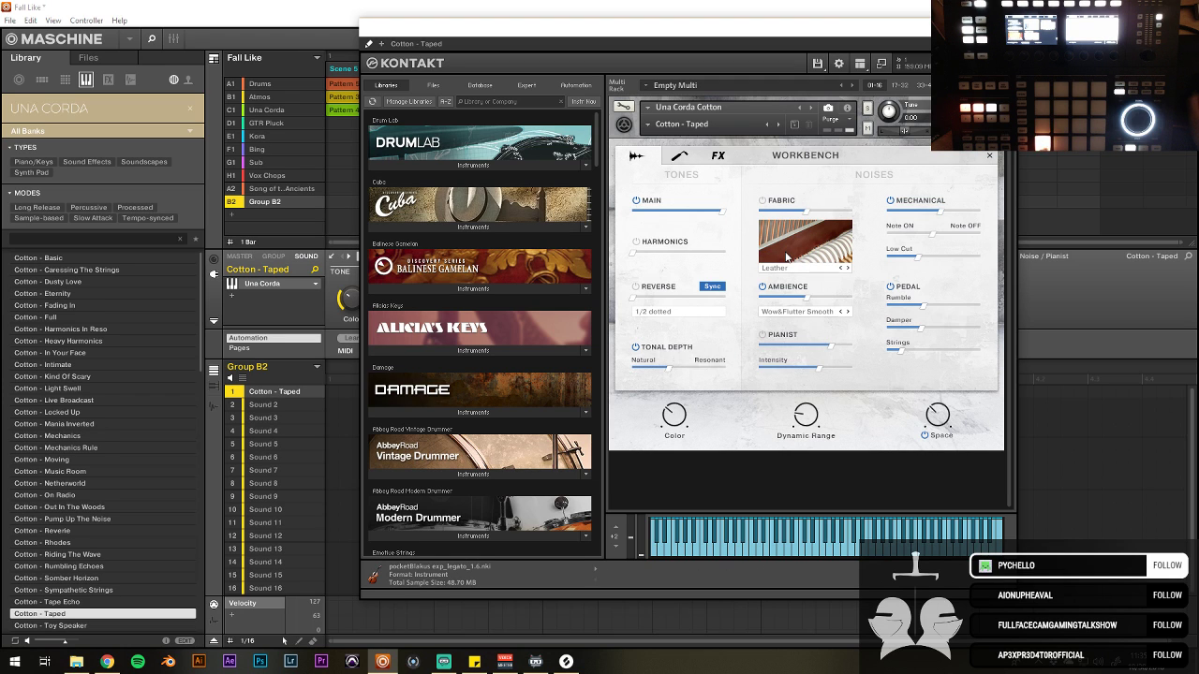
Step: Browse the Una Corda presets in the library from Cotton - Taped through the Felt and Pure banks to Pure - Sparkling
{"action": "key", "text": "Down"}
{"action": "key", "text": "Down"}
{"action": "key", "text": "Down"}
{"action": "key", "text": "Down"}
{"action": "key", "text": "Down"}
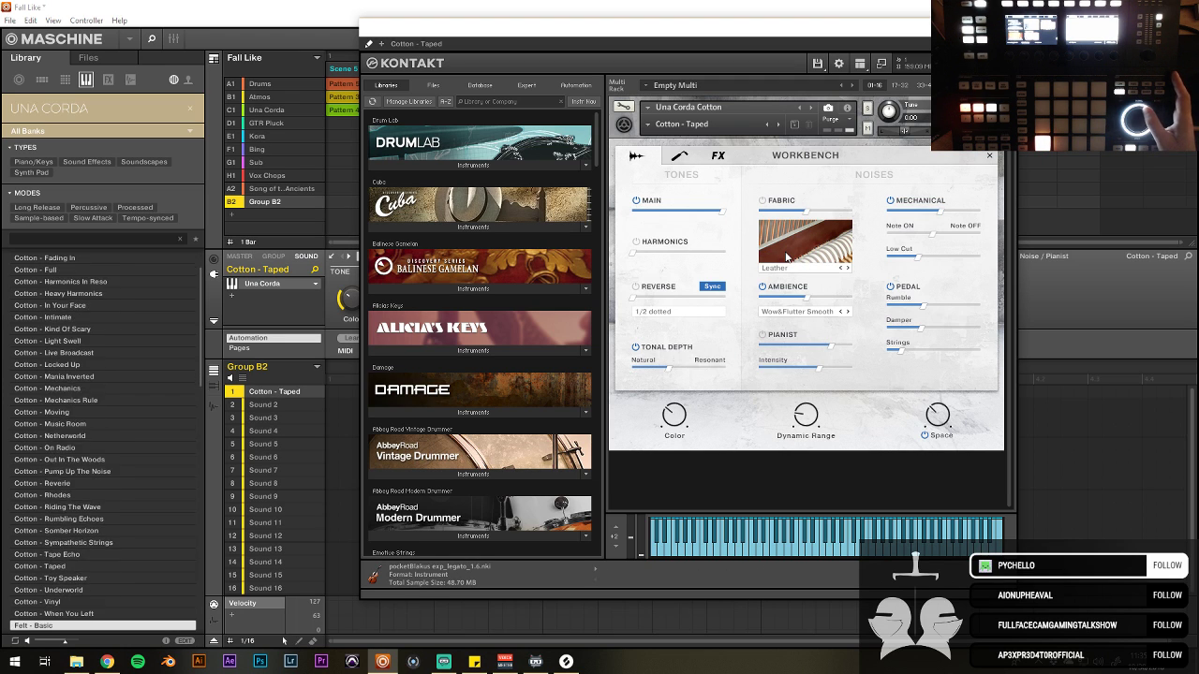
{"action": "key", "text": "Down"}
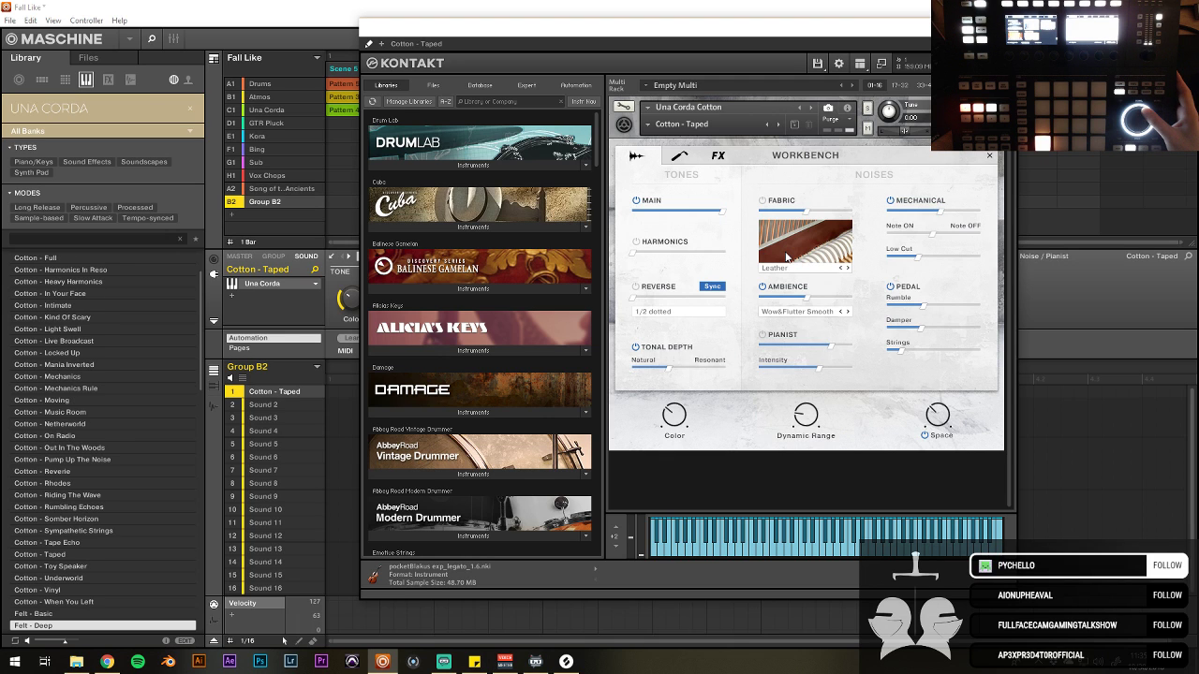
{"action": "key", "text": "Down"}
{"action": "key", "text": "Down"}
{"action": "key", "text": "Down"}
{"action": "key", "text": "Down"}
{"action": "key", "text": "Down"}
{"action": "key", "text": "Down"}
{"action": "key", "text": "Down"}
{"action": "key", "text": "Down"}
{"action": "key", "text": "Down"}
{"action": "key", "text": "Down"}
{"action": "key", "text": "Down"}
{"action": "key", "text": "Down"}
{"action": "key", "text": "Down"}
{"action": "key", "text": "Down"}
{"action": "key", "text": "Down"}
{"action": "key", "text": "Down"}
{"action": "key", "text": "Down"}
{"action": "key", "text": "Down"}
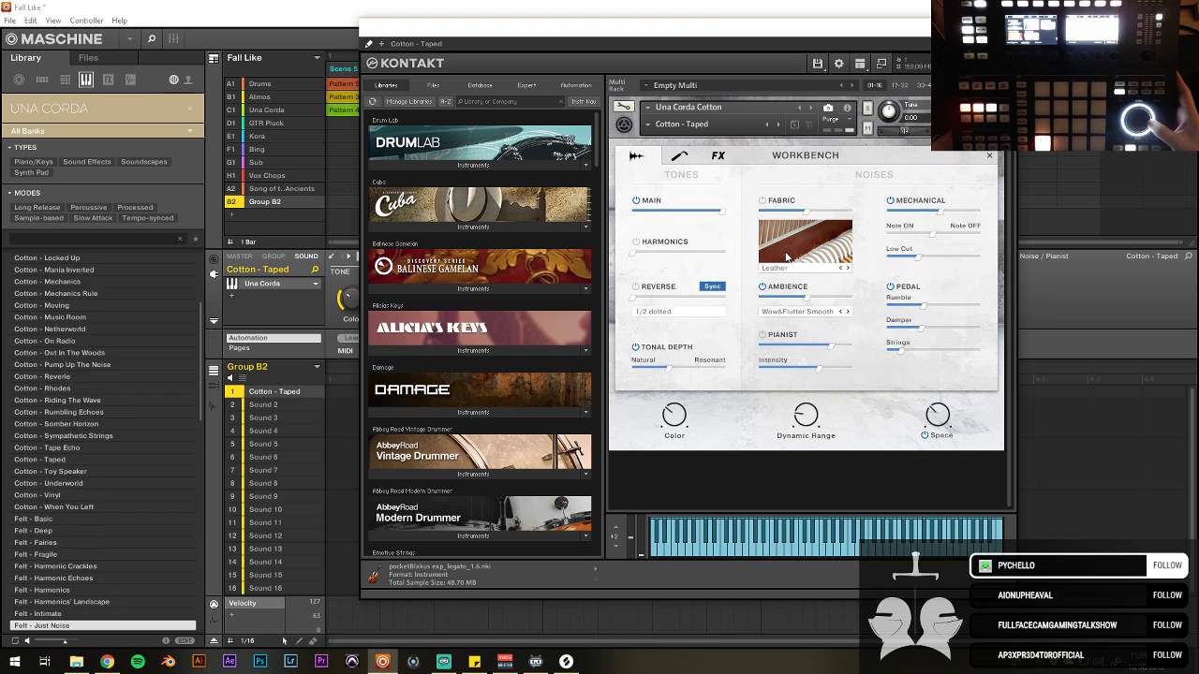
{"action": "key", "text": "Down"}
{"action": "key", "text": "Down"}
{"action": "key", "text": "Down"}
{"action": "key", "text": "Down"}
{"action": "key", "text": "Down"}
{"action": "key", "text": "Down"}
{"action": "key", "text": "Down"}
{"action": "key", "text": "Down"}
{"action": "key", "text": "Down"}
{"action": "key", "text": "Down"}
{"action": "key", "text": "Down"}
{"action": "key", "text": "Down"}
{"action": "key", "text": "Down"}
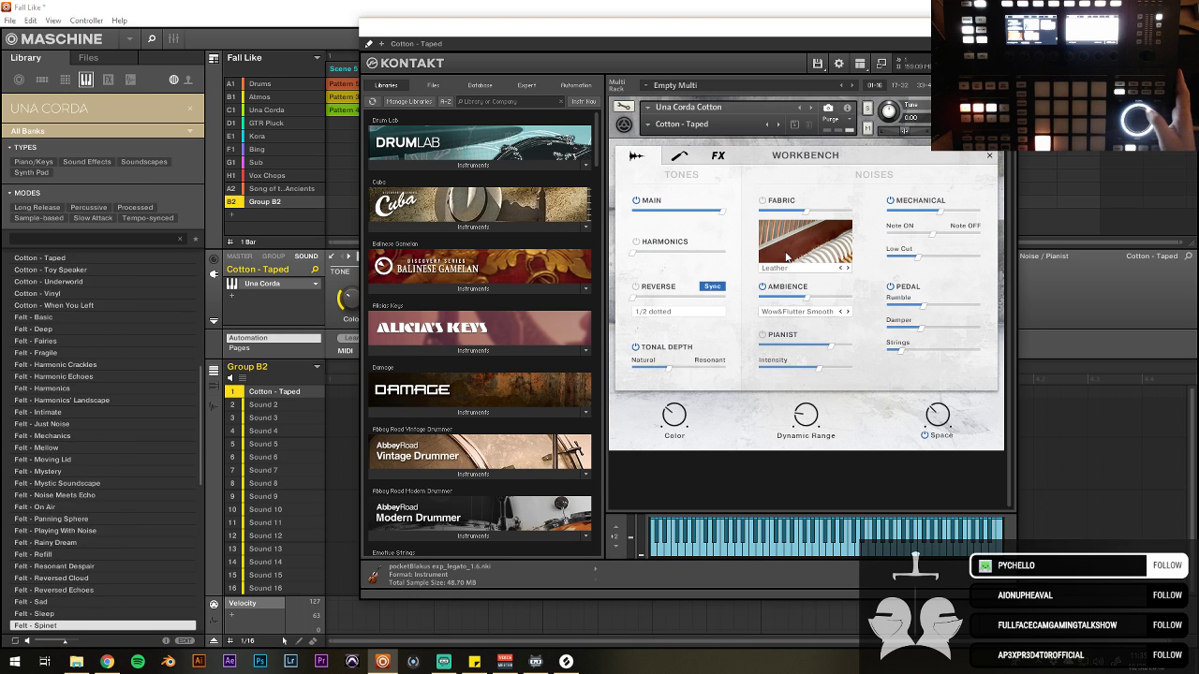
{"action": "key", "text": "Down"}
{"action": "key", "text": "Down"}
{"action": "key", "text": "Down"}
{"action": "key", "text": "Down"}
{"action": "key", "text": "Down"}
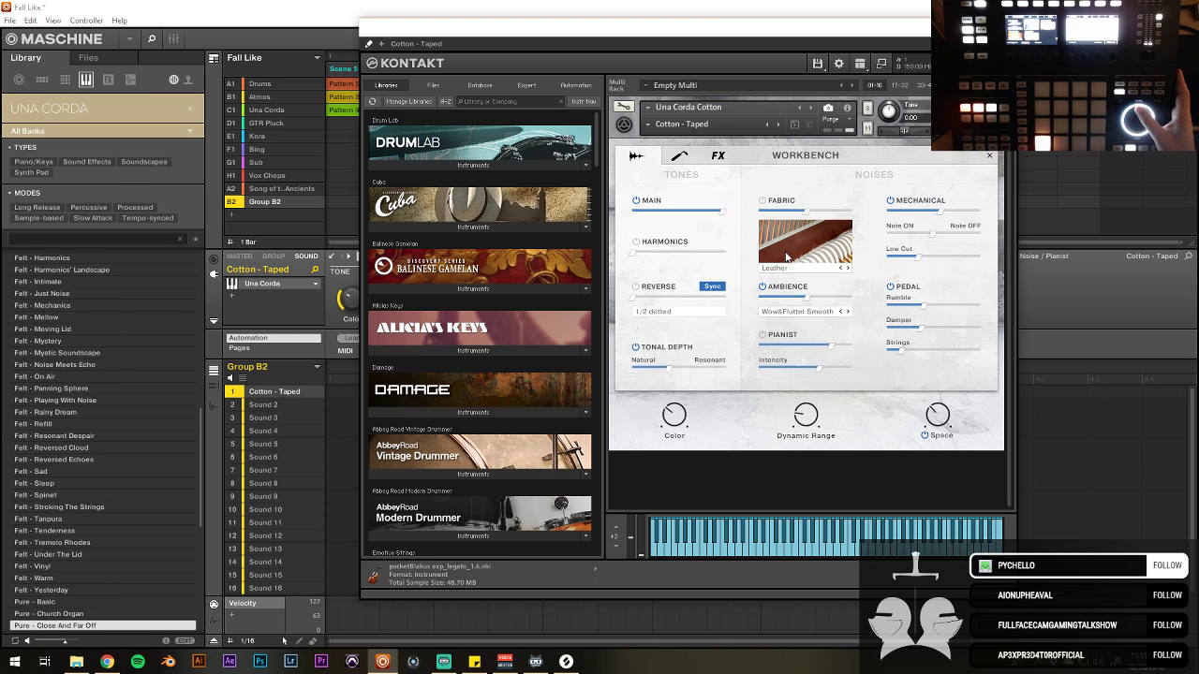
{"action": "key", "text": "Down"}
{"action": "key", "text": "Down"}
{"action": "key", "text": "Down"}
{"action": "key", "text": "Down"}
{"action": "key", "text": "Down"}
{"action": "key", "text": "Down"}
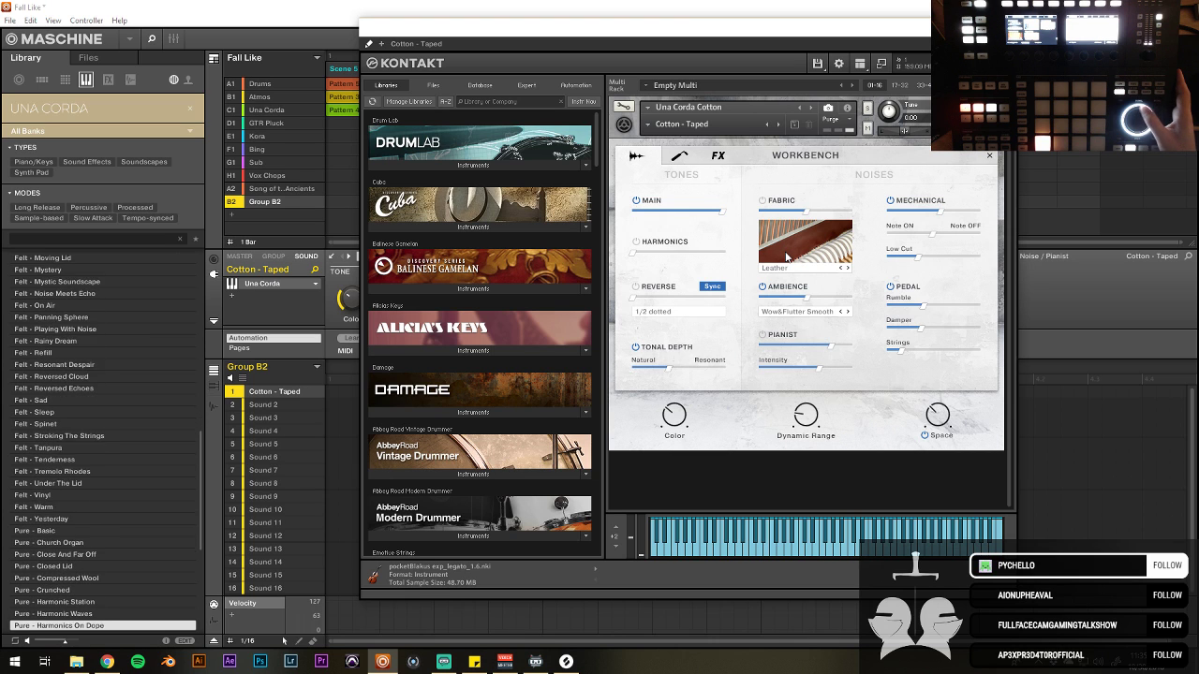
{"action": "key", "text": "Down"}
{"action": "key", "text": "Down"}
{"action": "key", "text": "Down"}
{"action": "key", "text": "Down"}
{"action": "key", "text": "Down"}
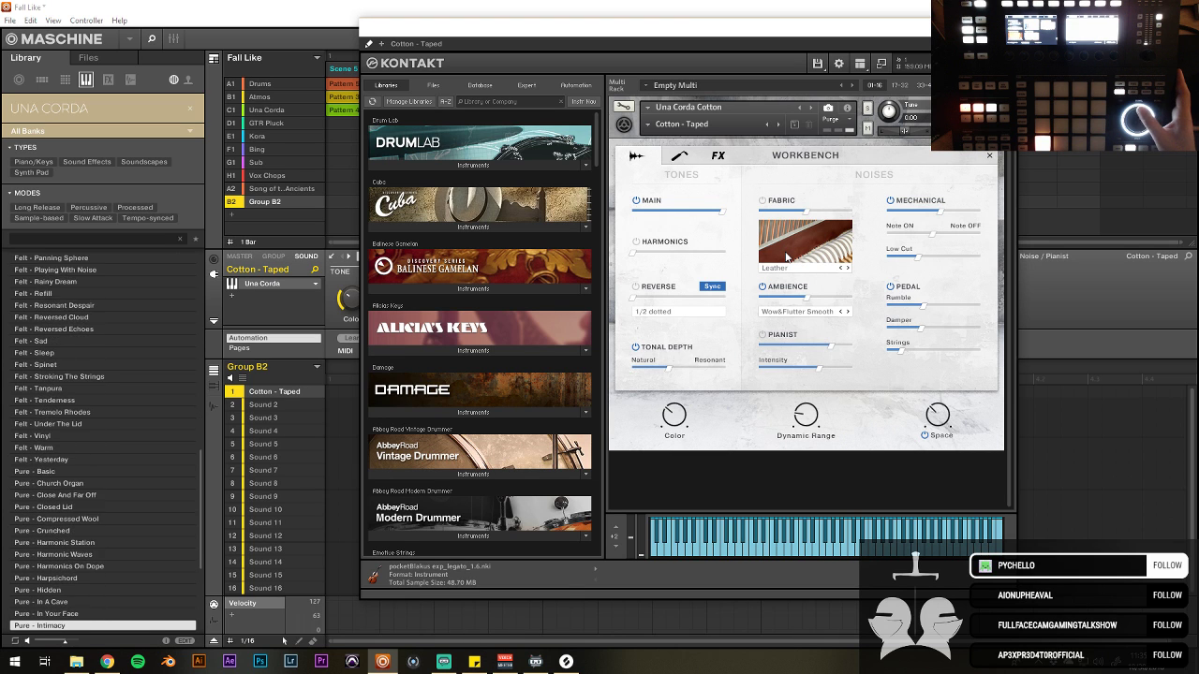
{"action": "key", "text": "Down"}
{"action": "key", "text": "Down"}
{"action": "key", "text": "Down"}
{"action": "key", "text": "Down"}
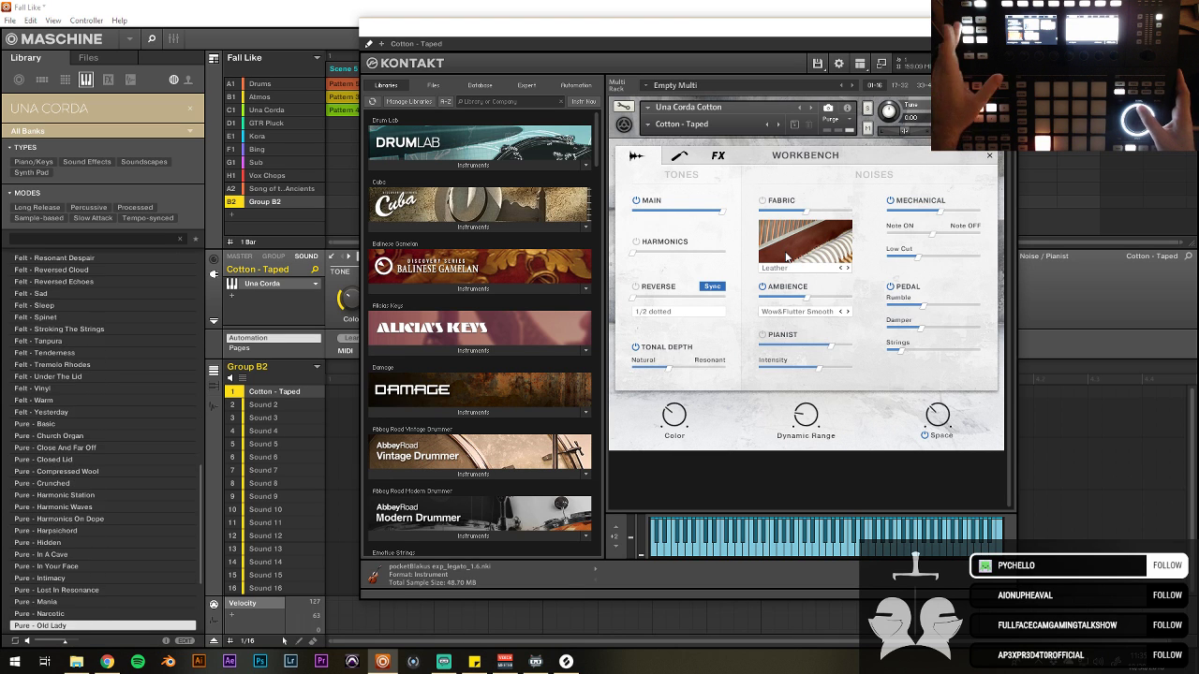
{"action": "key", "text": "Down"}
{"action": "key", "text": "Down"}
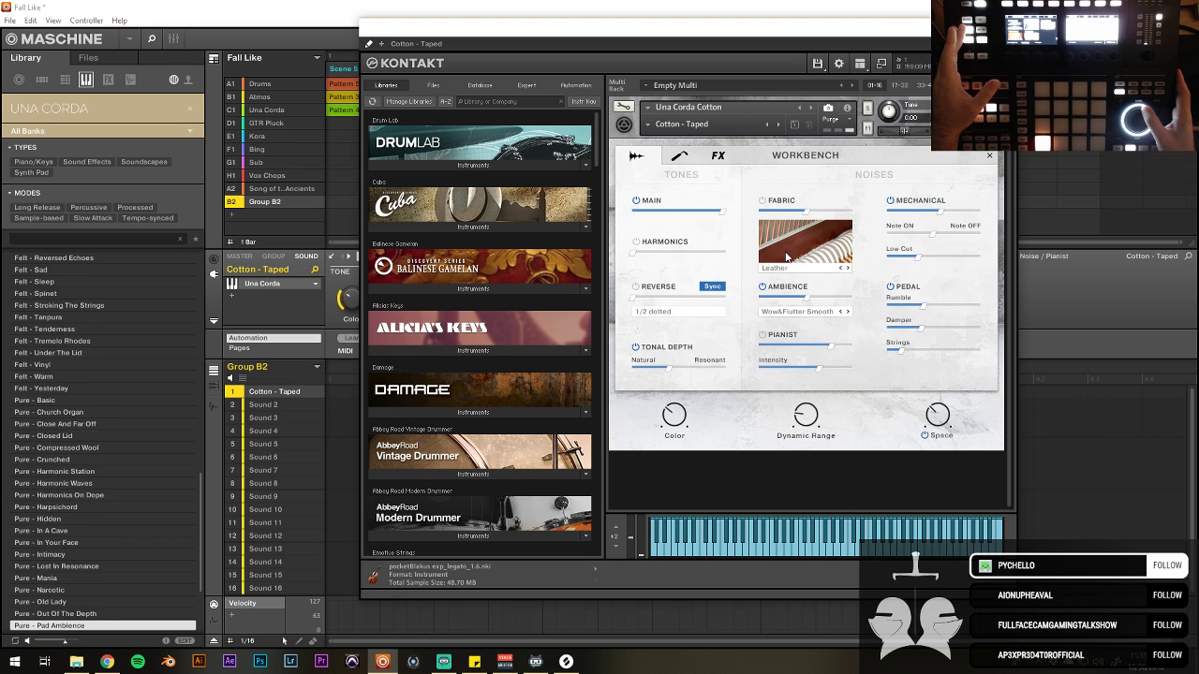
{"action": "key", "text": "Down"}
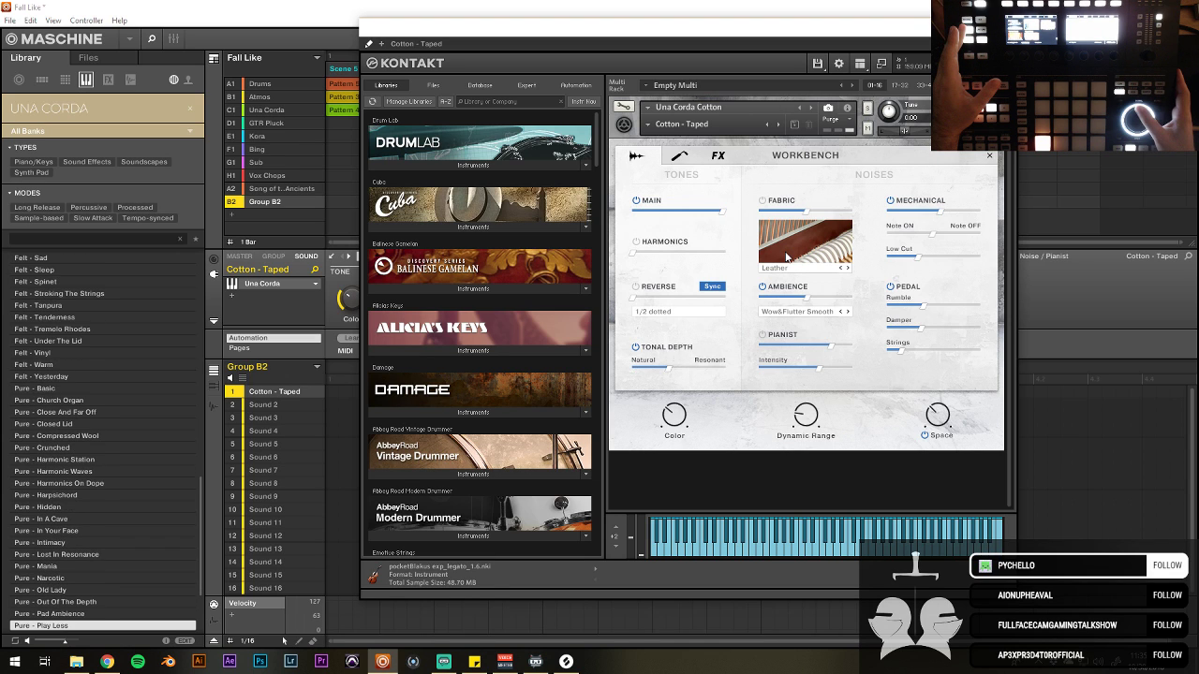
{"action": "key", "text": "Down"}
{"action": "key", "text": "Down"}
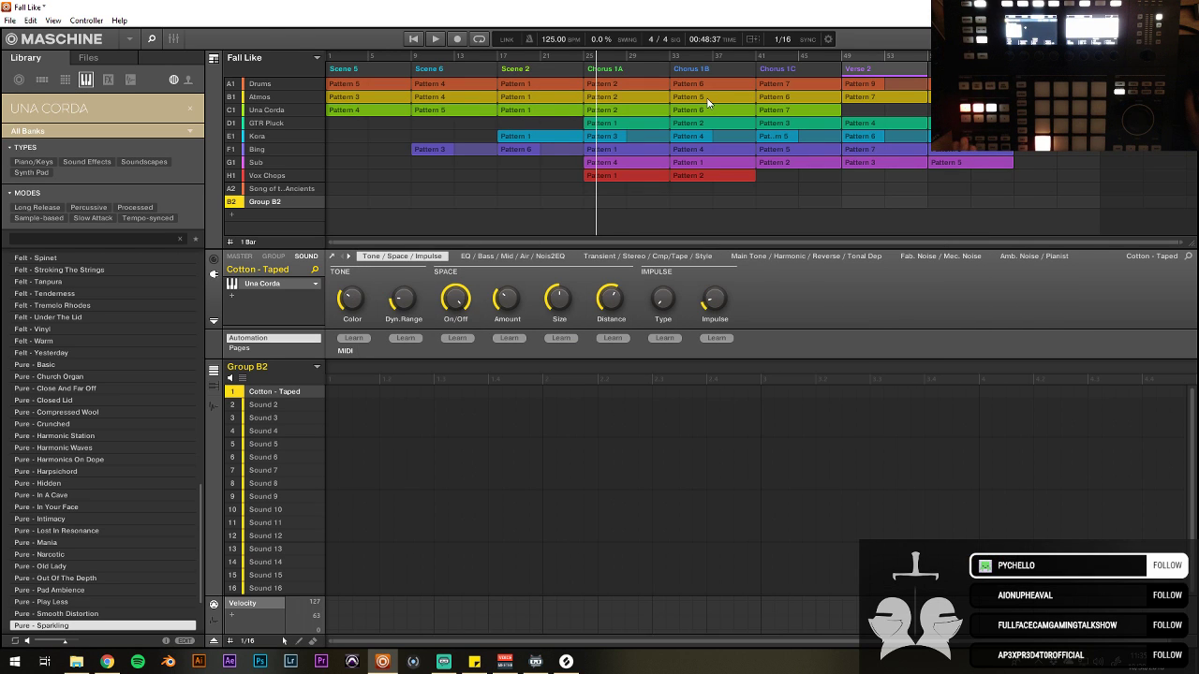
Step: Play the arrangement from Chorus 1A and from the start of Verse 2, with the Vox Chops group selected
{"action": "key", "text": "space"}
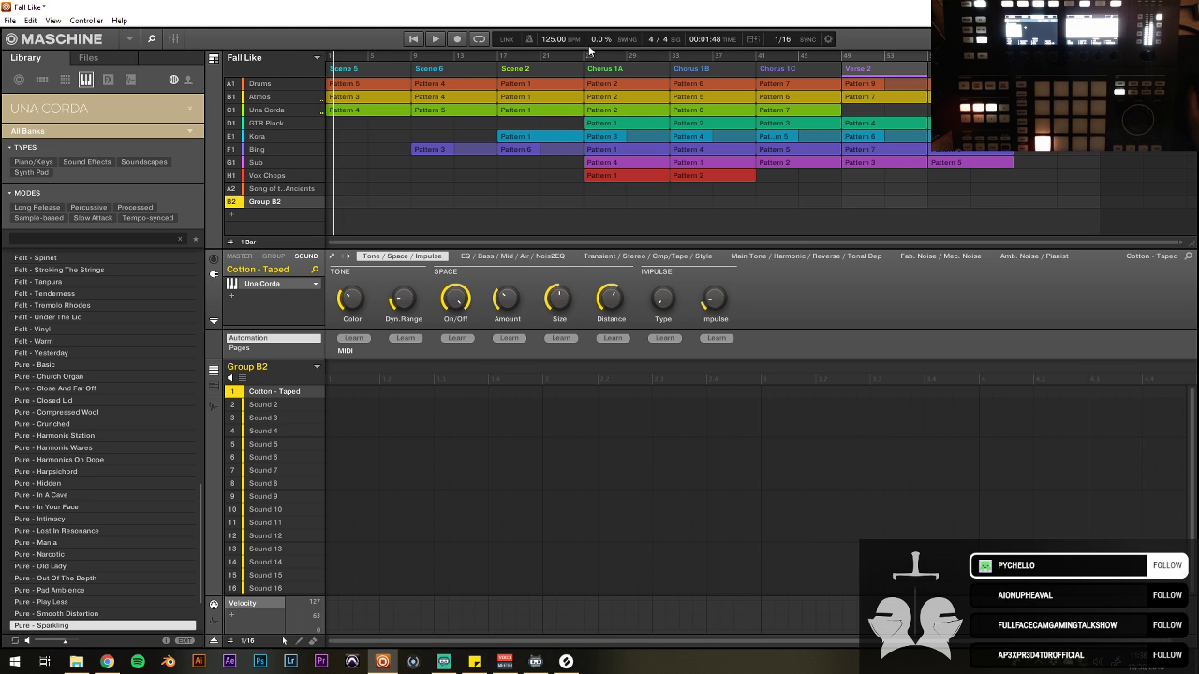
{"action": "left_click", "coordinate": [588, 55]}
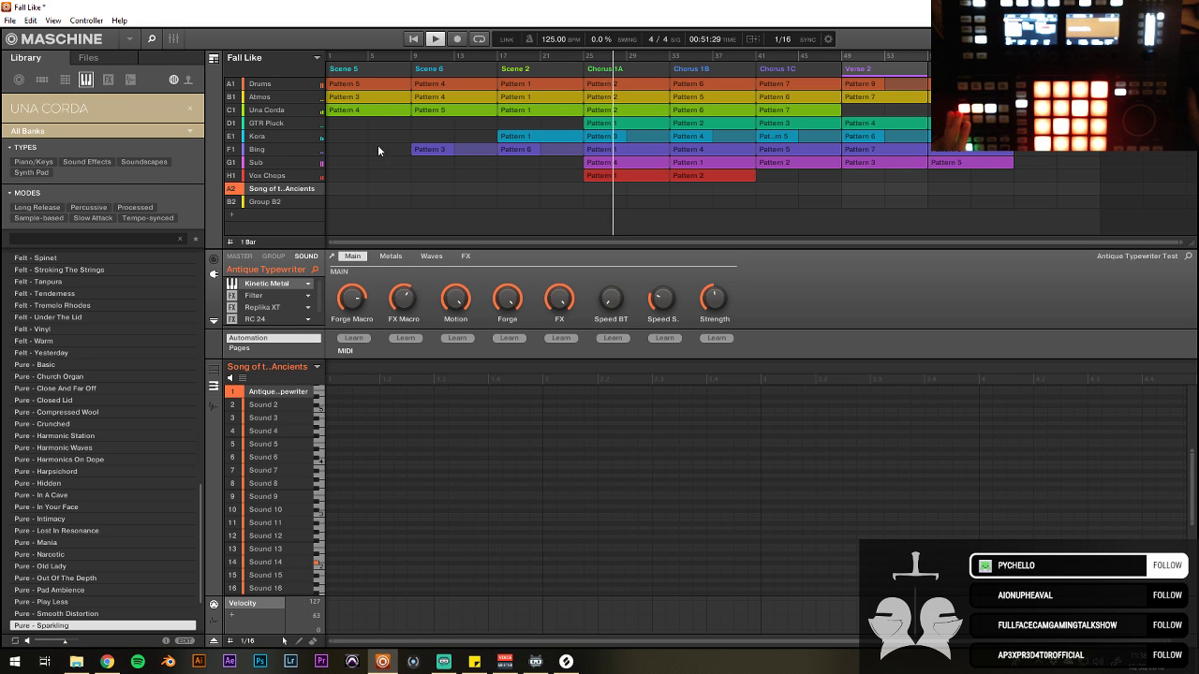
{"action": "left_click", "coordinate": [283, 172]}
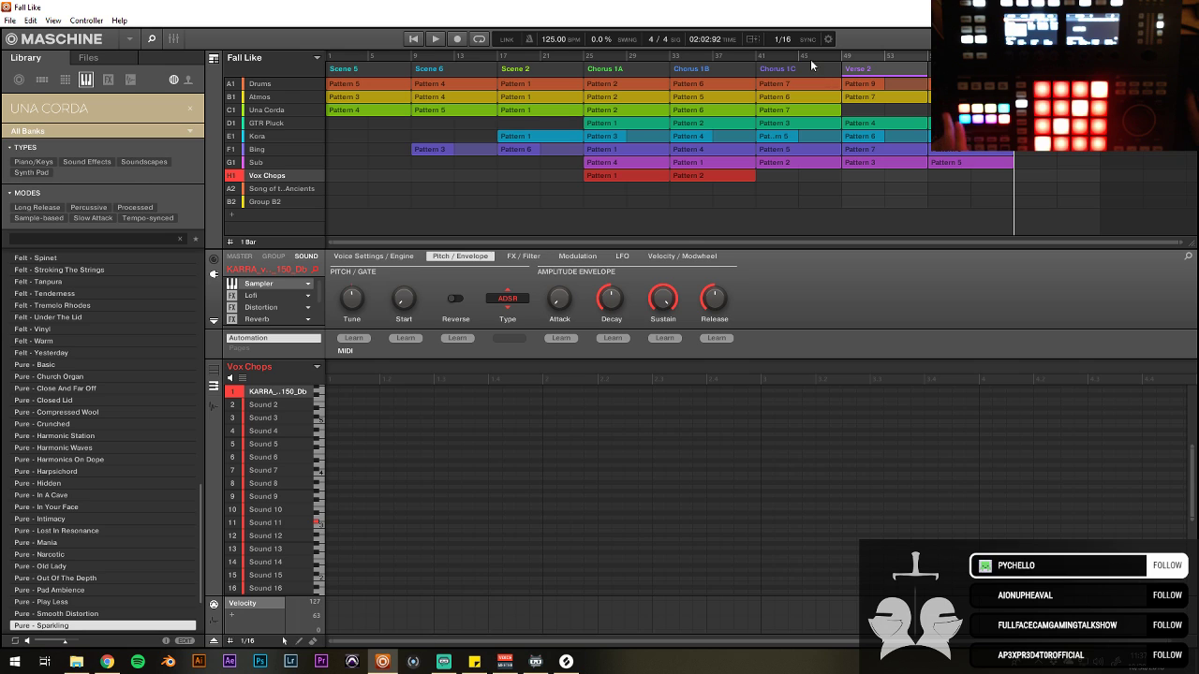
{"action": "left_click", "coordinate": [840, 54]}
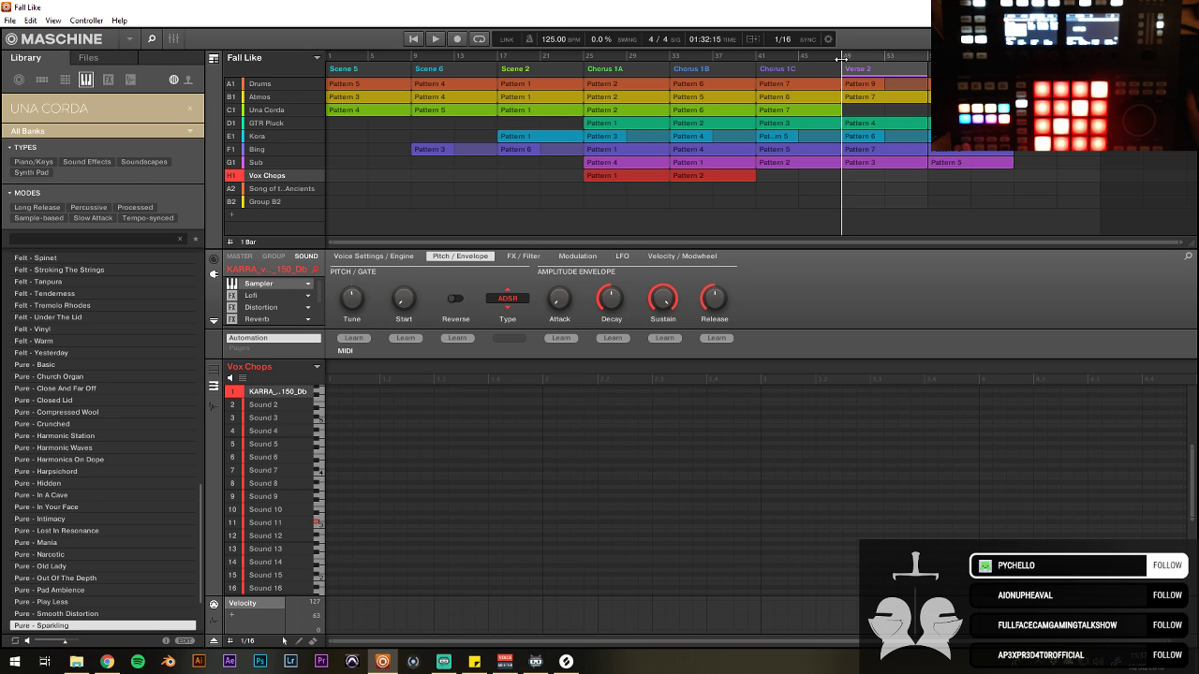
{"action": "key", "text": "space"}
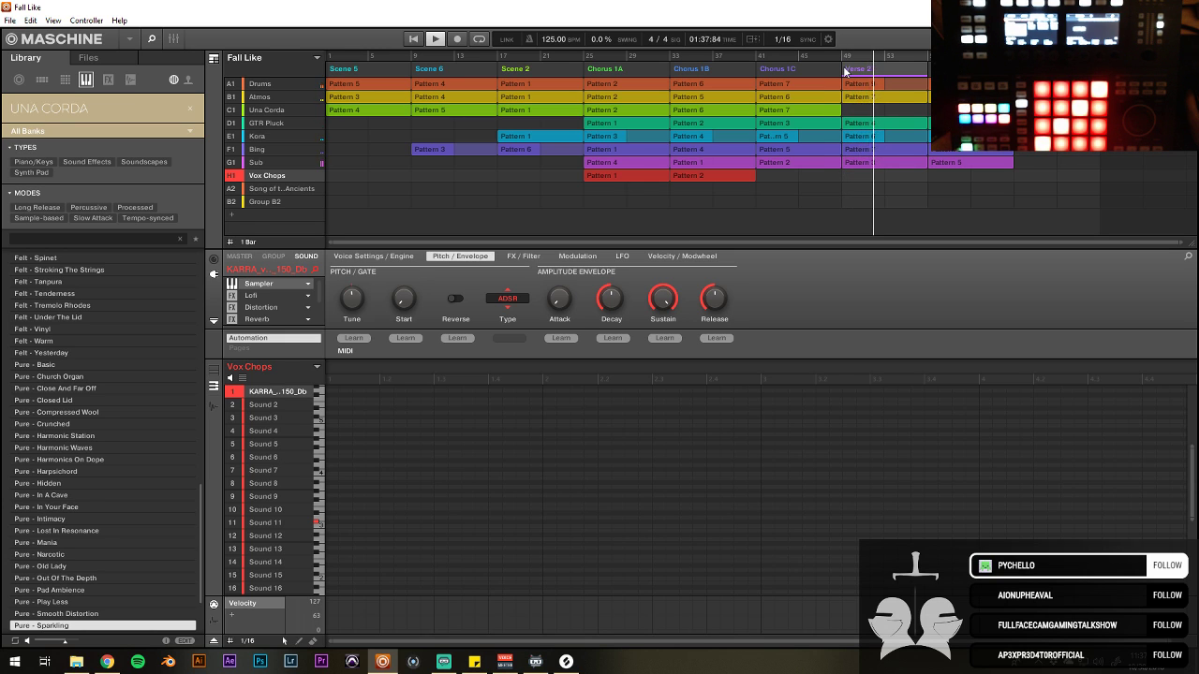
Step: Place a unique copy of the Chorus 1A scene at the end of the arrangement
{"action": "left_click", "coordinate": [628, 67]}
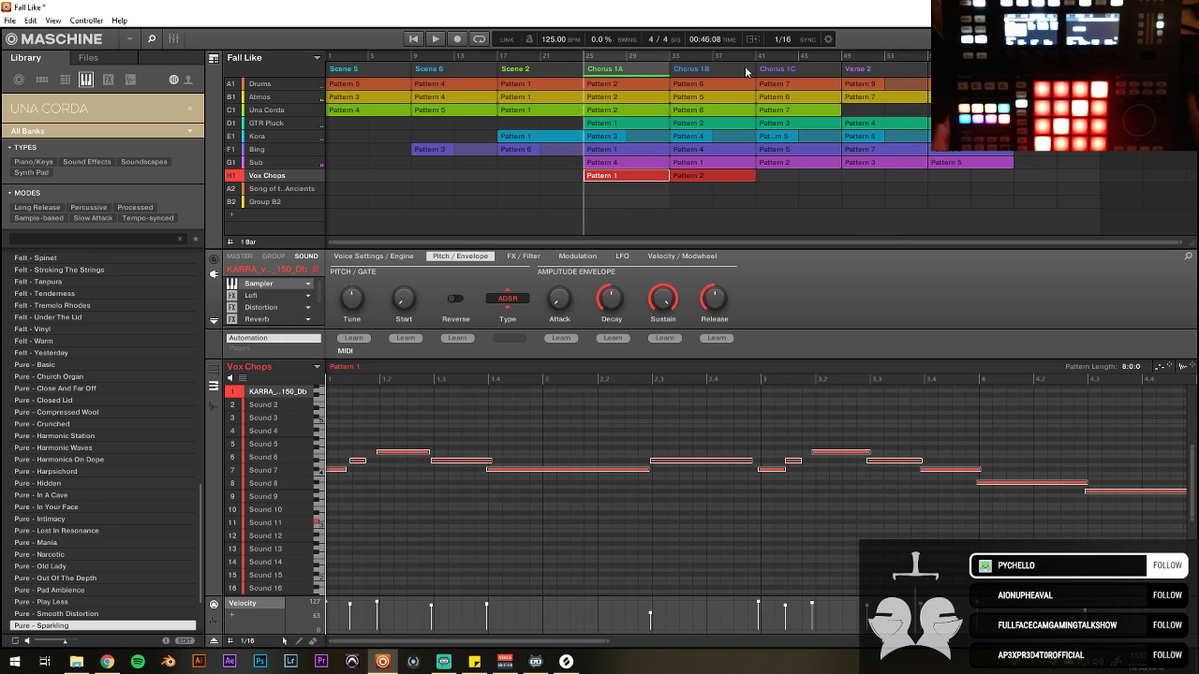
{"action": "right_click", "coordinate": [627, 69]}
{"action": "left_click", "coordinate": [678, 179]}
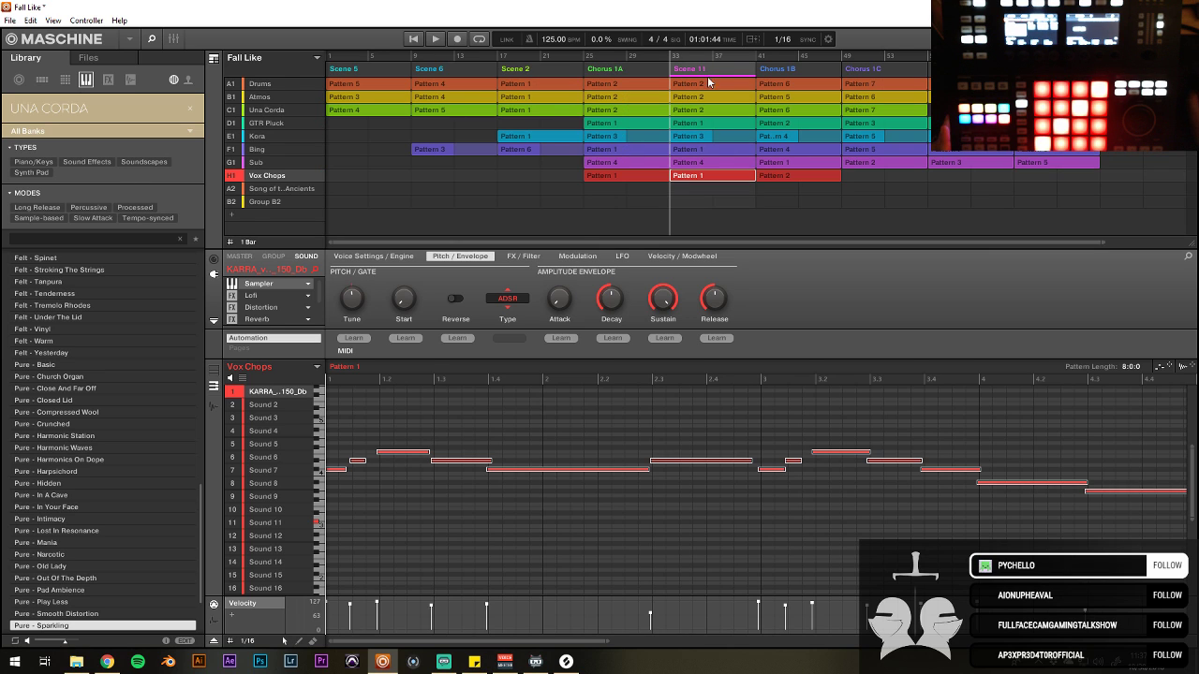
{"action": "key", "text": "ctrl+z"}
{"action": "right_click", "coordinate": [1048, 158]}
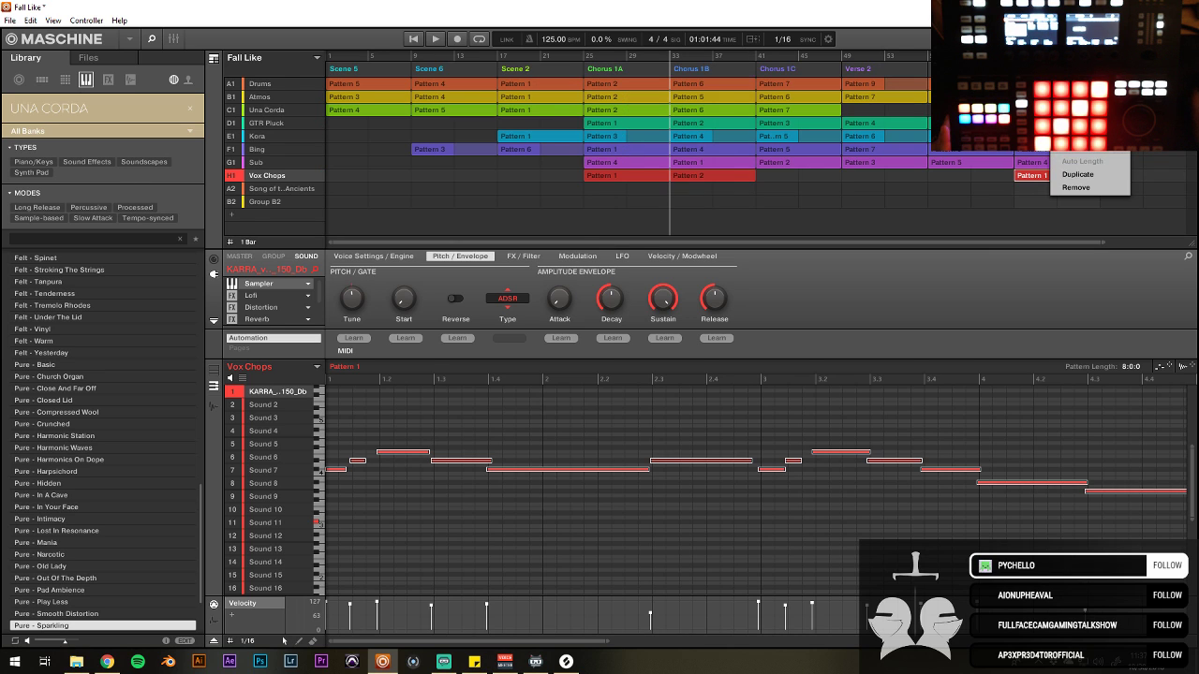
{"action": "left_click", "coordinate": [1077, 174]}
Step: Place a unique copy of the Chorus 1B scene behind the copied Chorus 1A at the arrangement's end
{"action": "right_click", "coordinate": [714, 62]}
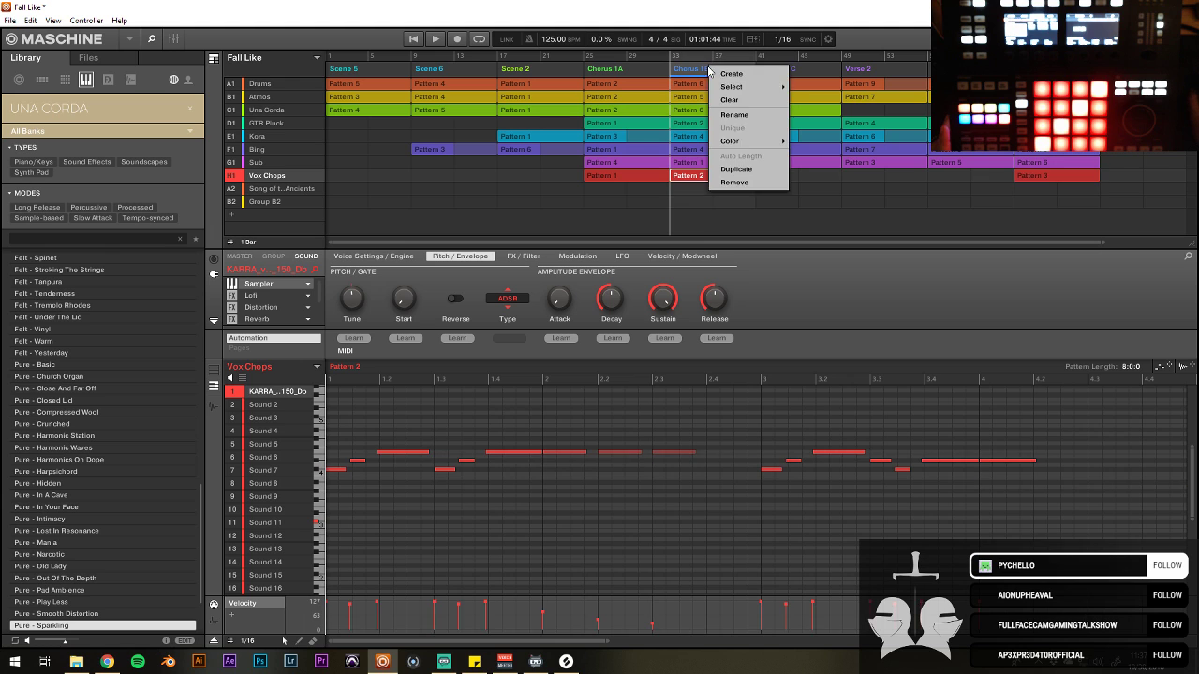
{"action": "left_click", "coordinate": [749, 168]}
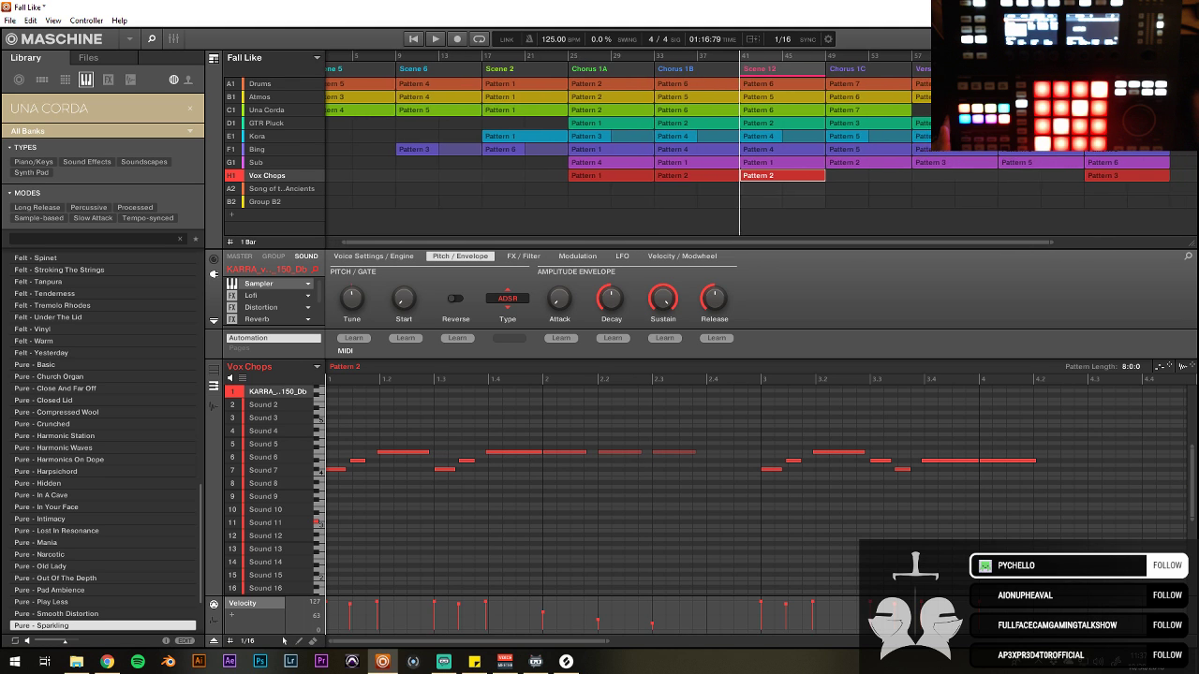
{"action": "key", "text": "ctrl+z"}
{"action": "right_click", "coordinate": [1105, 150]}
{"action": "key", "text": "Escape"}
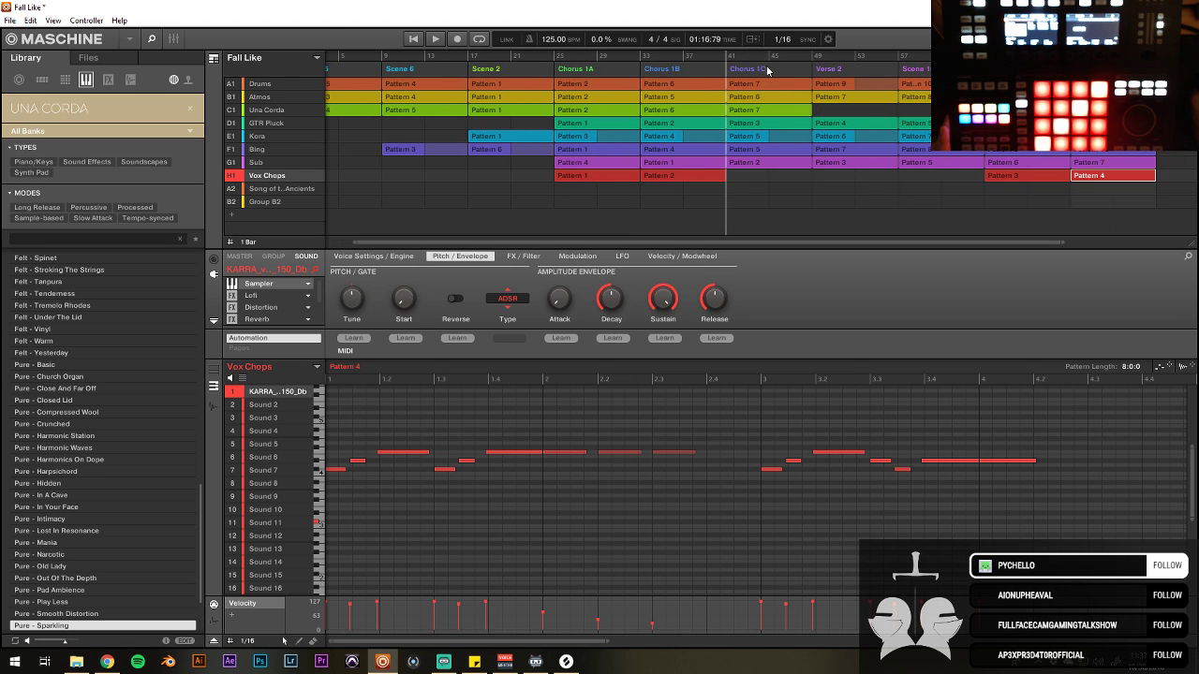
Step: Place a unique copy of the Chorus 1C scene behind the copied Chorus 1B at the arrangement's end
{"action": "right_click", "coordinate": [766, 64]}
{"action": "left_click", "coordinate": [801, 169]}
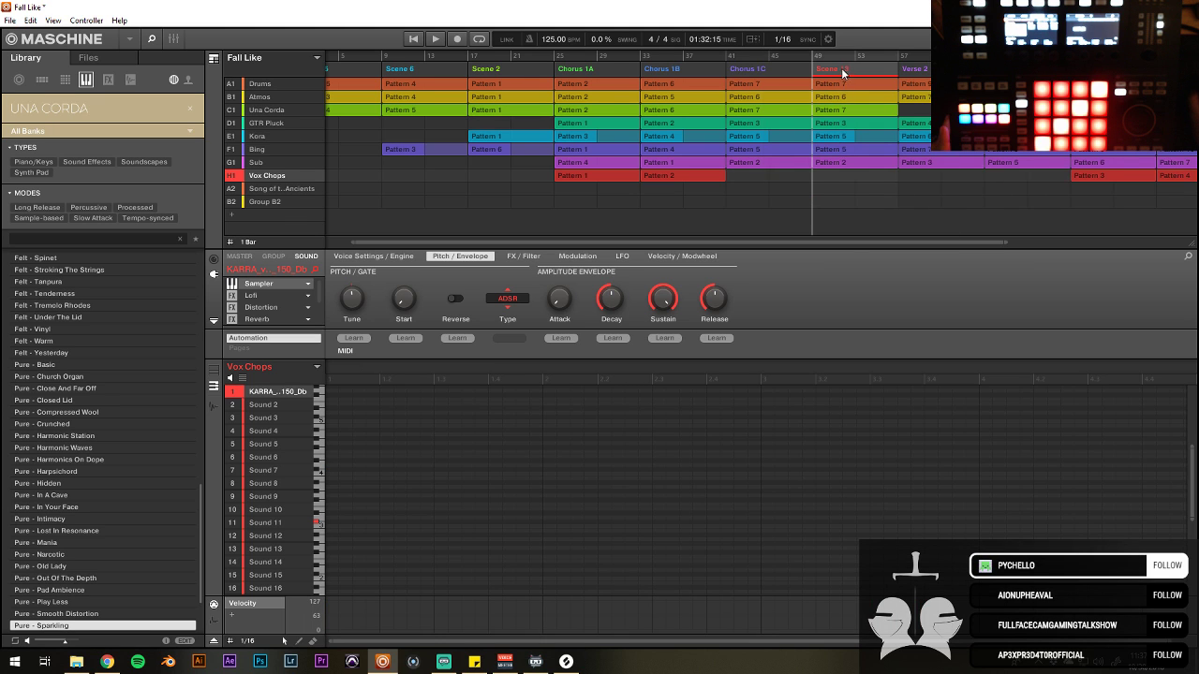
{"action": "key", "text": "ctrl+z"}
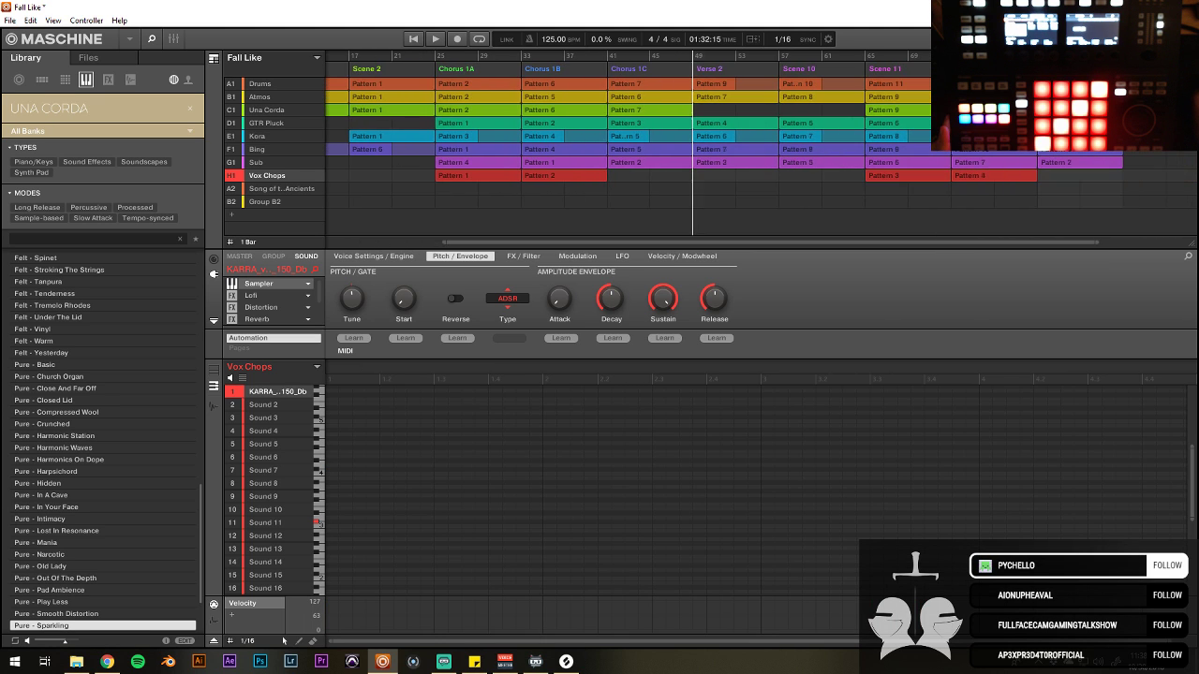
{"action": "right_click", "coordinate": [1099, 153]}
{"action": "left_click", "coordinate": [1125, 171]}
Step: Switch to Chrome and search the web for podolski
{"action": "left_click", "coordinate": [107, 663]}
{"action": "left_click", "coordinate": [309, 33]}
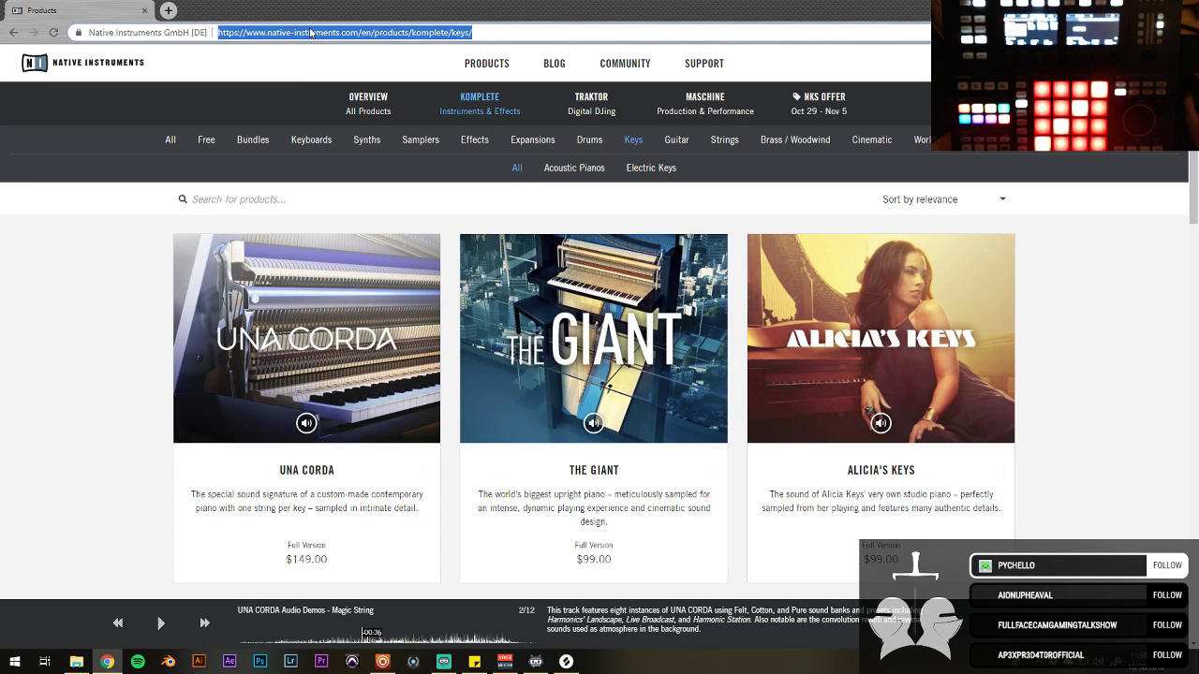
{"action": "type", "text": "podolski"}
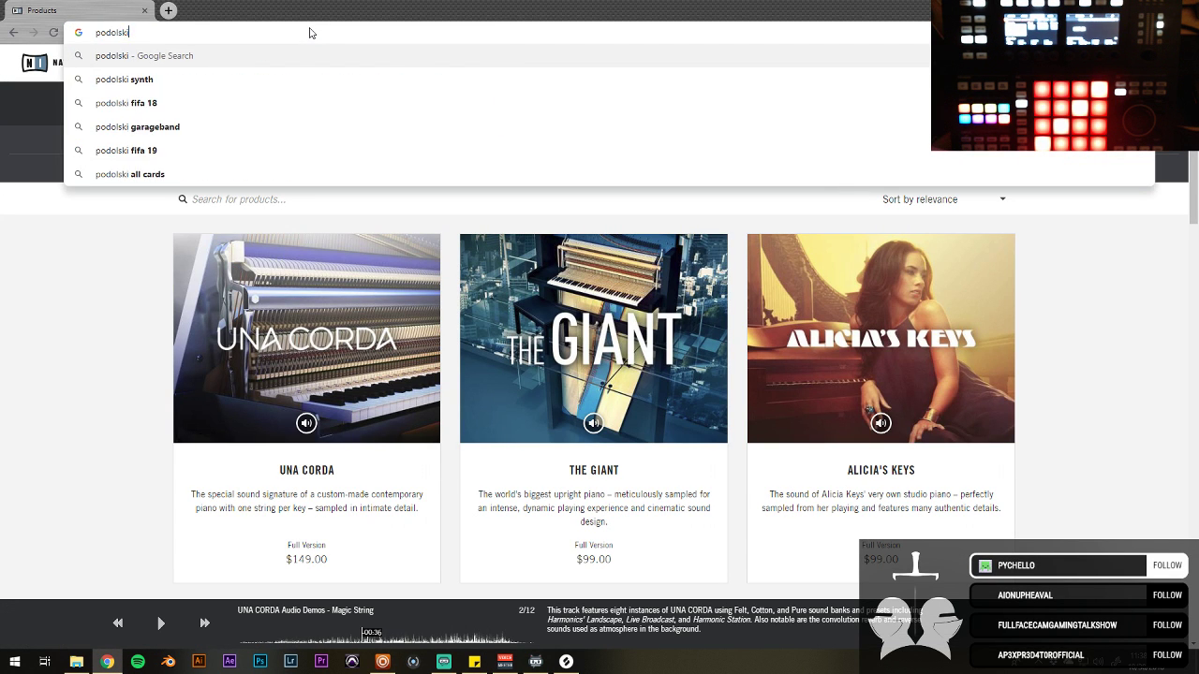
{"action": "key", "text": "Return"}
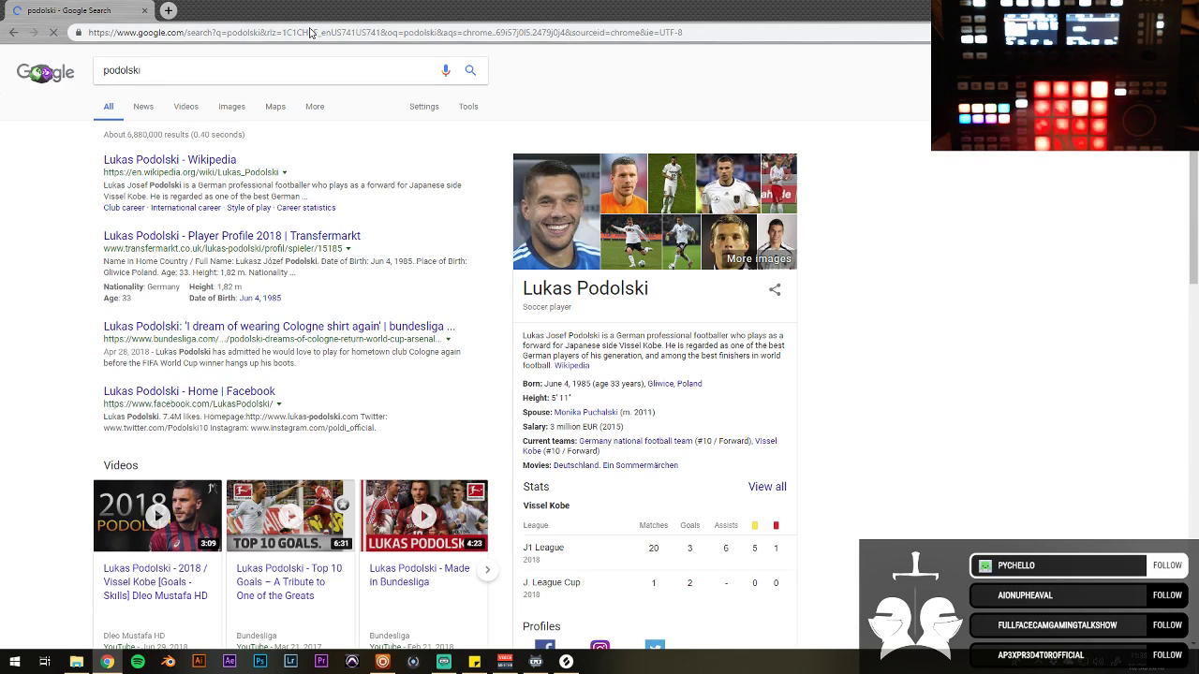
Step: Refine the web search to podolski uhe and open u-he's Podolski product page
{"action": "left_click", "coordinate": [214, 68]}
{"action": "type", "text": "uhe"}
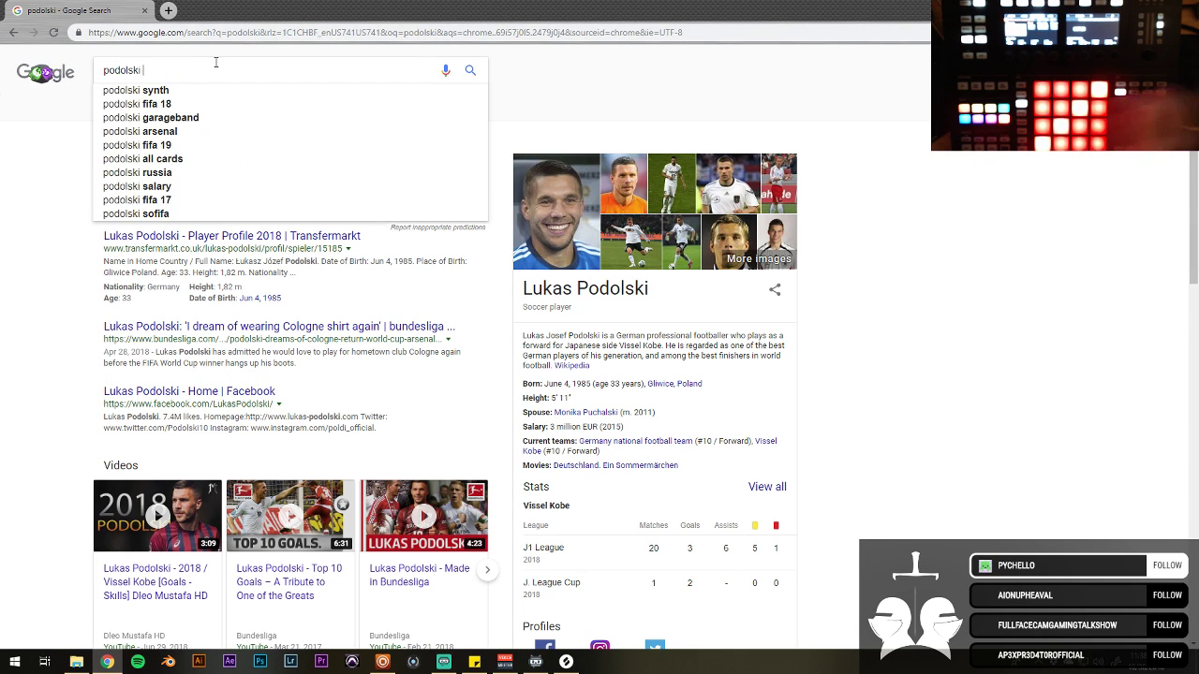
{"action": "key", "text": "Return"}
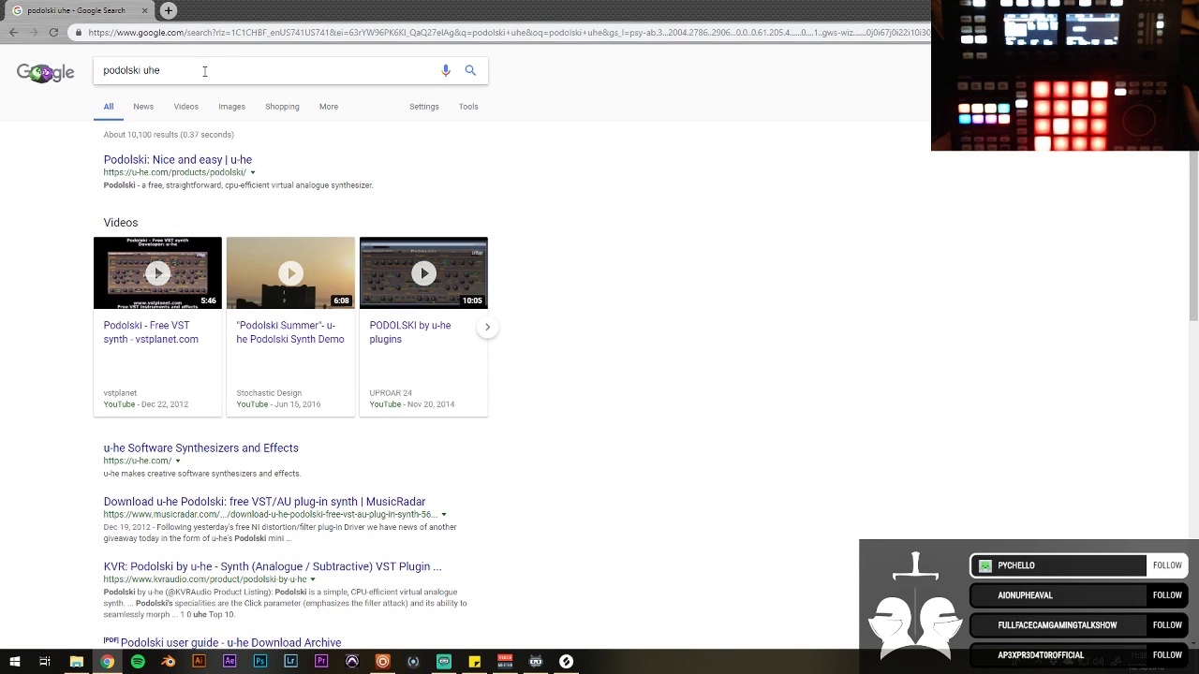
{"action": "left_click", "coordinate": [226, 161]}
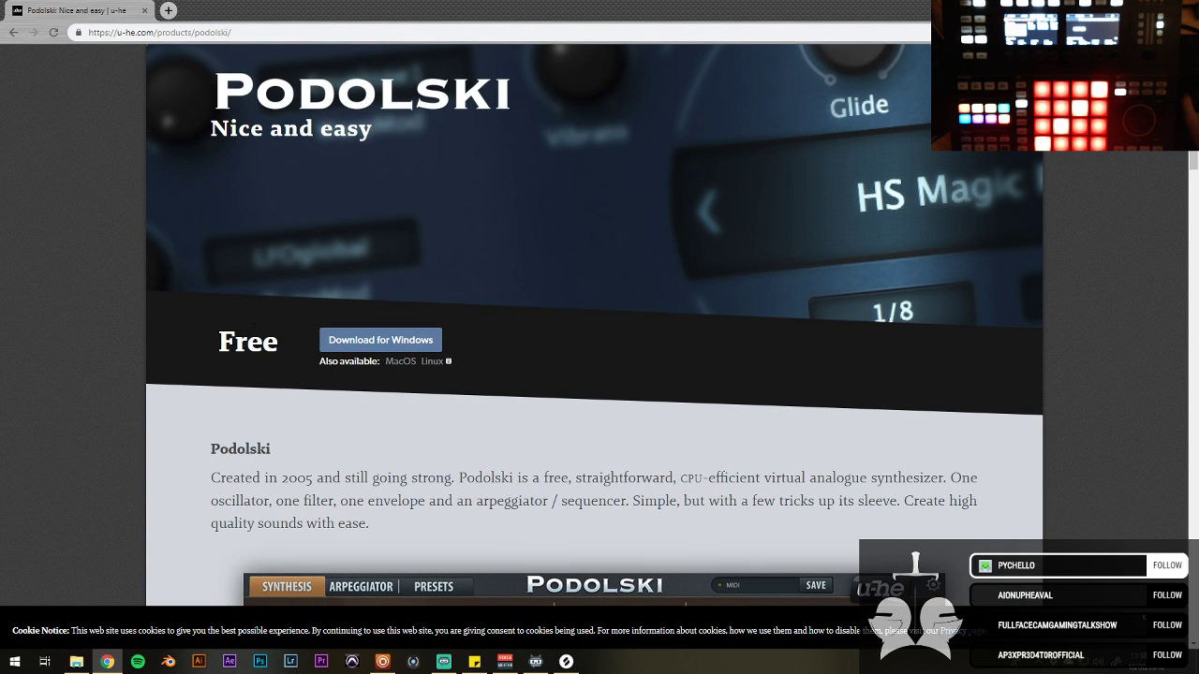
Step: Examine Podolski's interface, feature list and history on the product page, and play the Slowhouse audio demo
{"action": "scroll", "coordinate": [266, 337], "scroll_direction": "down", "scroll_amount": 5}
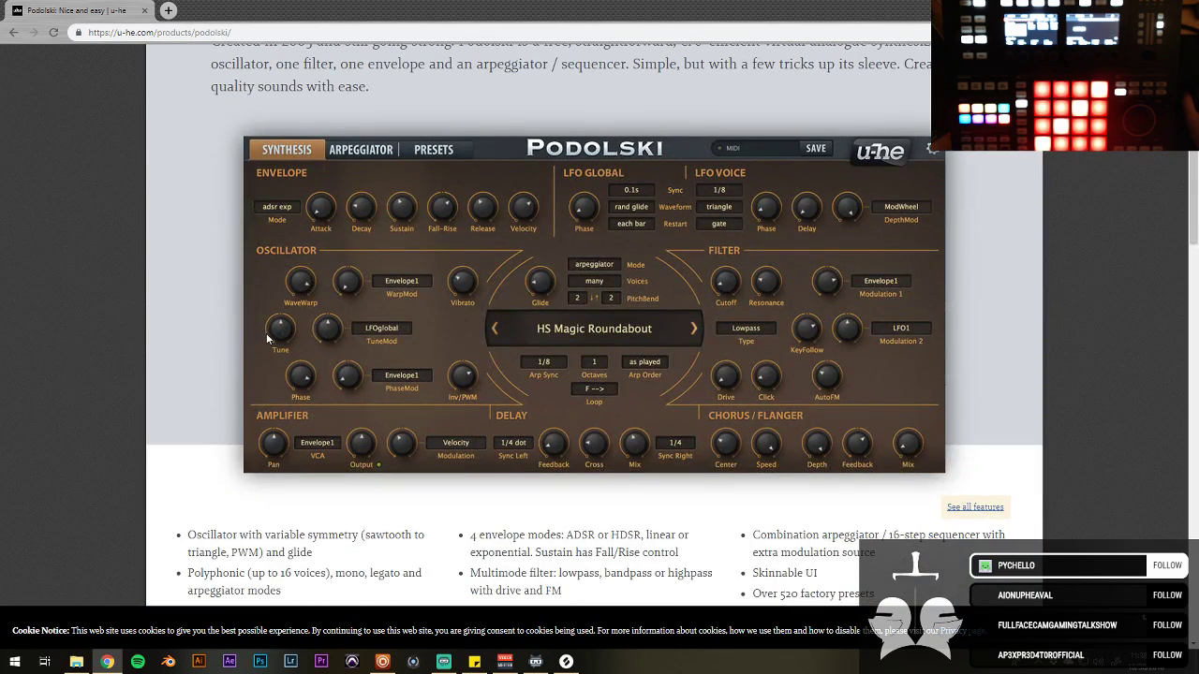
{"action": "scroll", "coordinate": [266, 338], "scroll_direction": "down", "scroll_amount": 3}
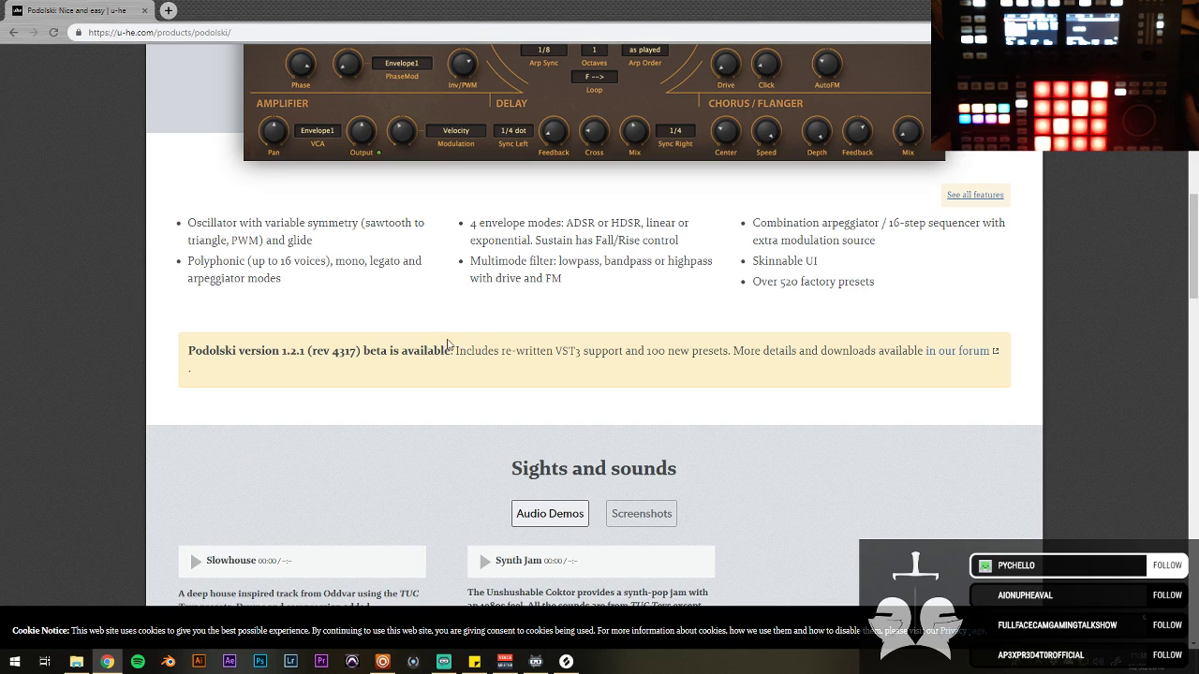
{"action": "scroll", "coordinate": [478, 347], "scroll_direction": "down", "scroll_amount": 2}
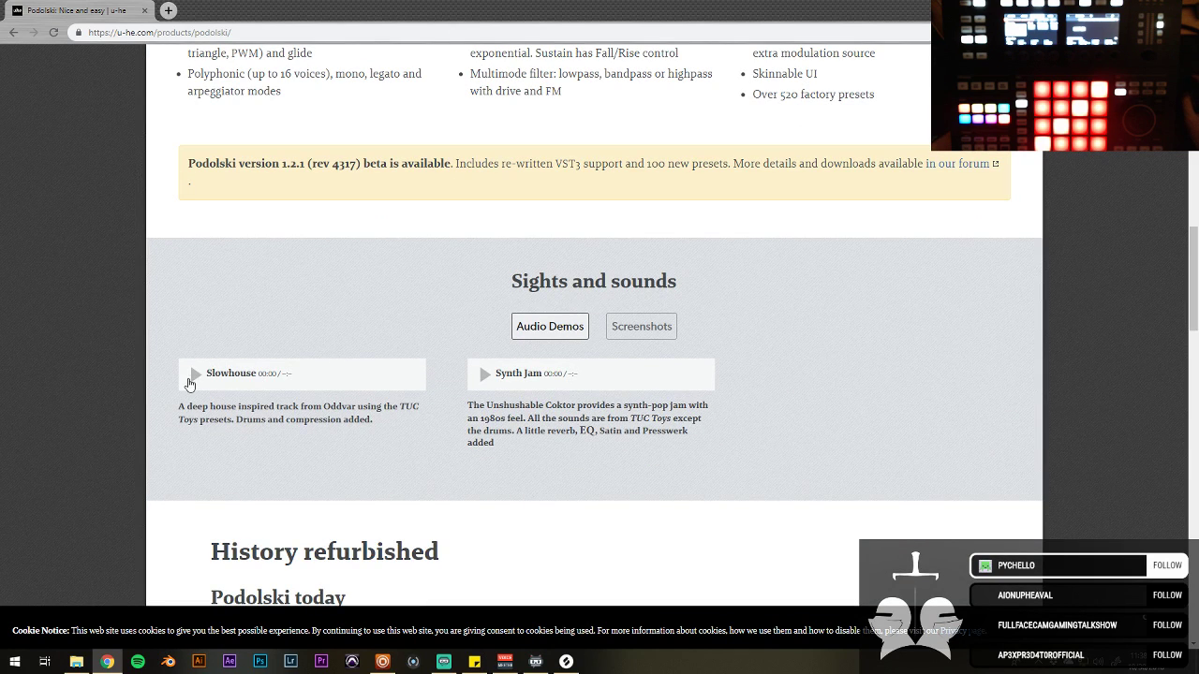
{"action": "left_click", "coordinate": [192, 378]}
{"action": "scroll", "coordinate": [484, 365], "scroll_direction": "down", "scroll_amount": 4}
{"action": "scroll", "coordinate": [490, 354], "scroll_direction": "down", "scroll_amount": 3}
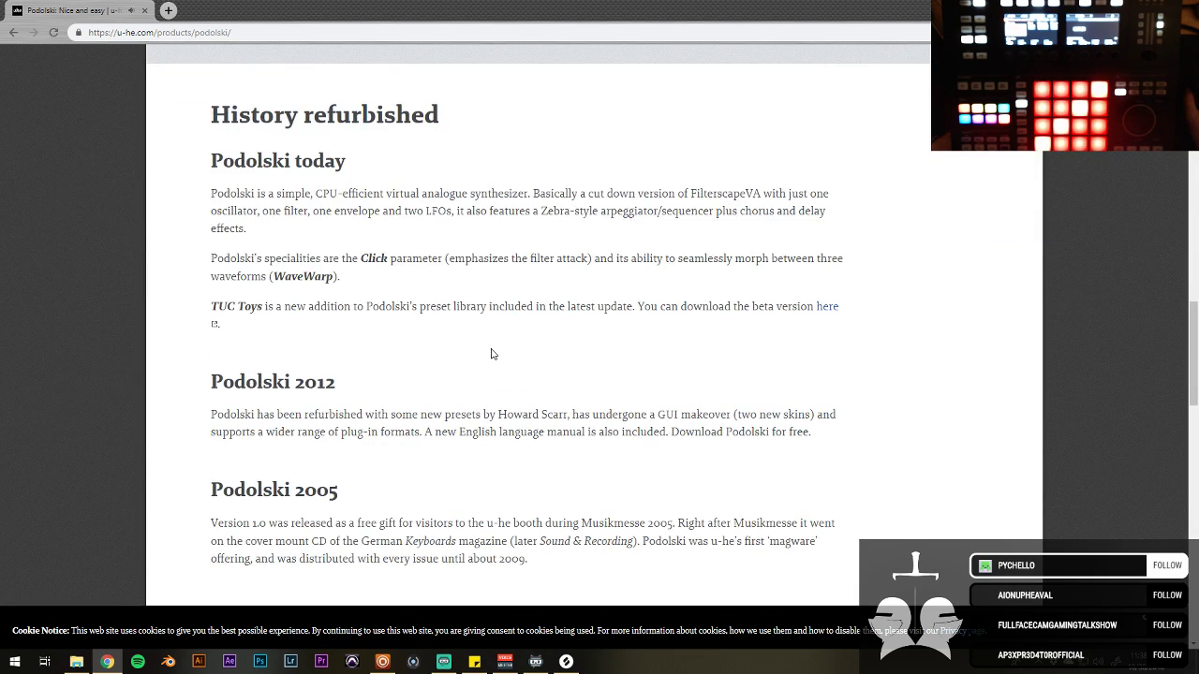
{"action": "scroll", "coordinate": [490, 354], "scroll_direction": "up", "scroll_amount": 10}
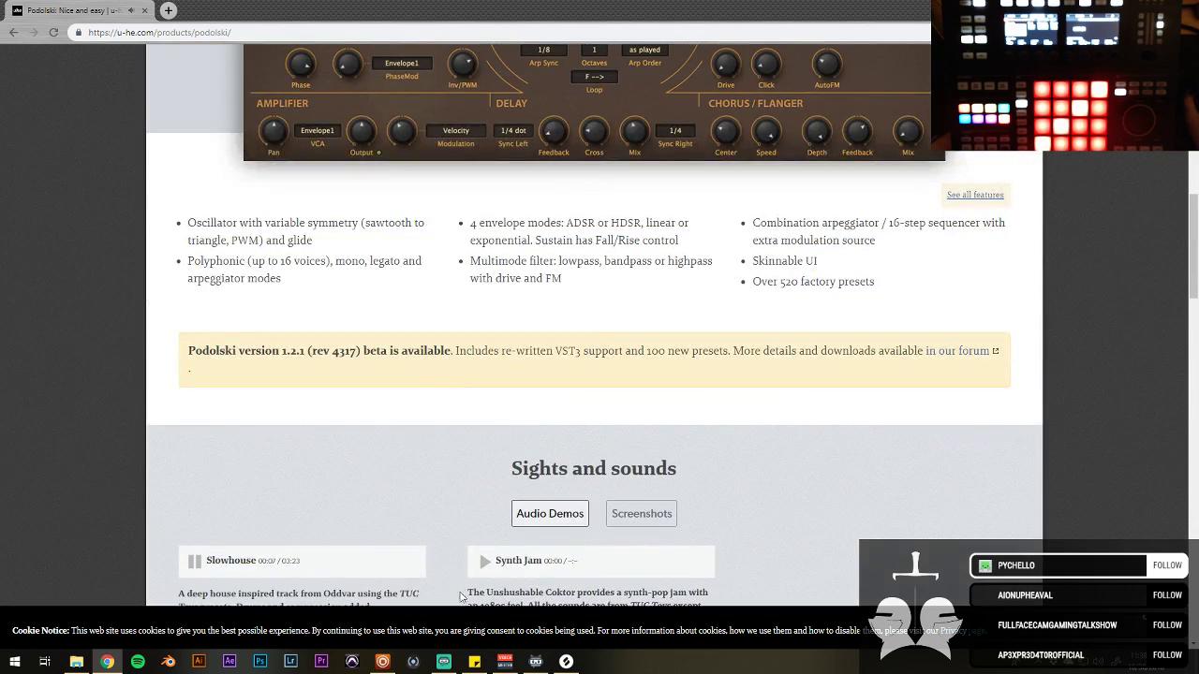
Step: Play the Synth Jam audio demo on the Podolski page and stop it
{"action": "left_click", "coordinate": [484, 561]}
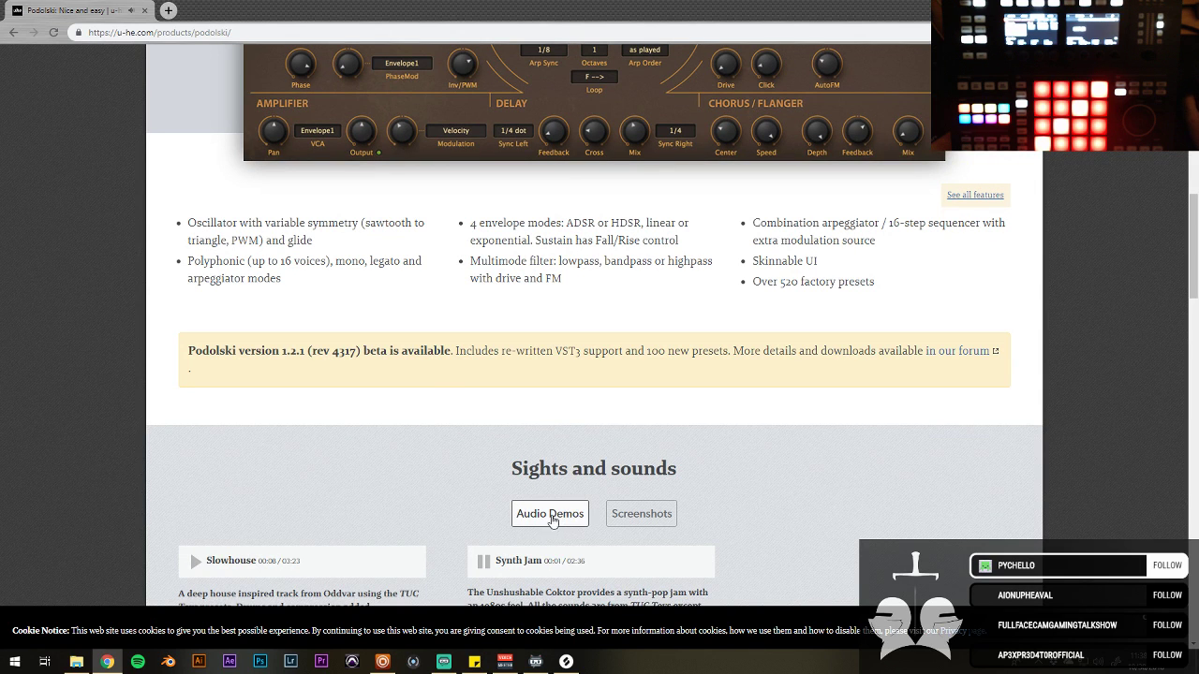
{"action": "scroll", "coordinate": [366, 436], "scroll_direction": "down", "scroll_amount": 2}
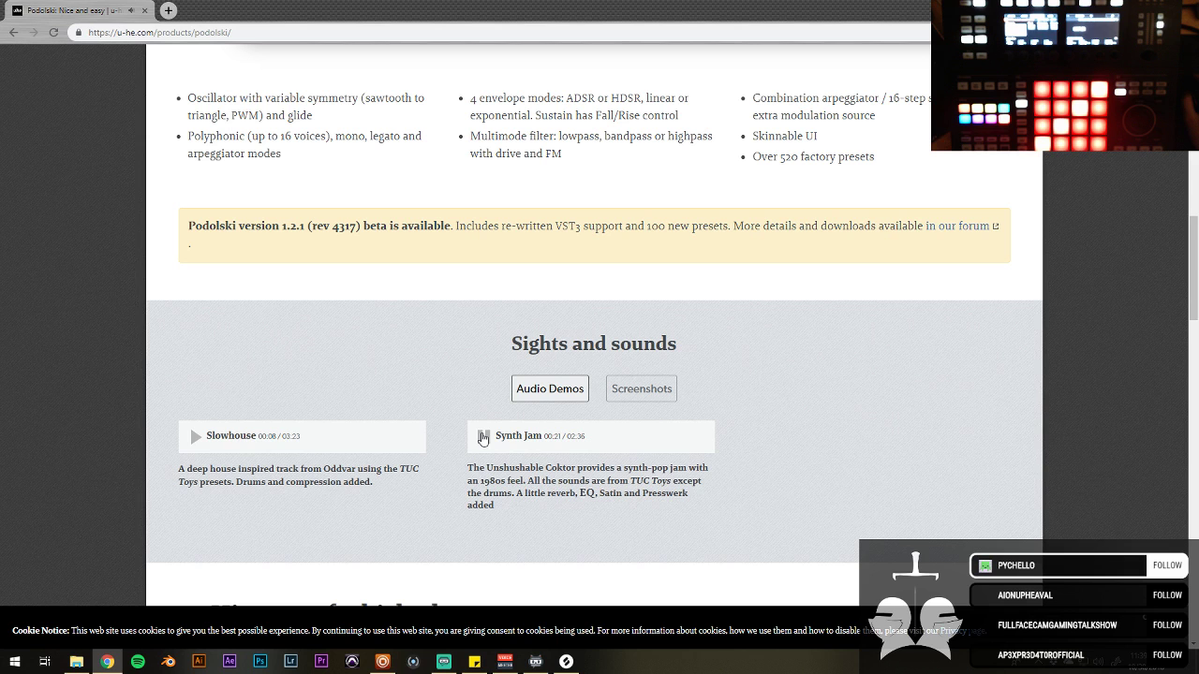
{"action": "scroll", "coordinate": [482, 438], "scroll_direction": "up", "scroll_amount": 10}
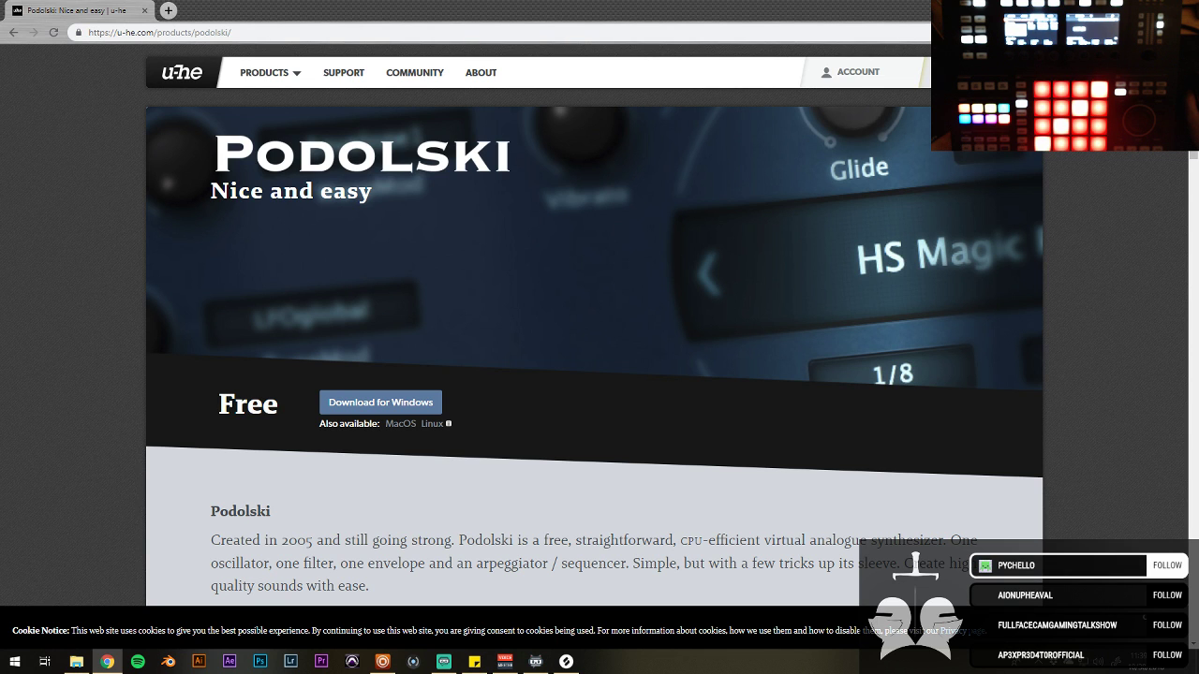
Step: Leave the browser and switch to Streamlabs OBS to read the stream chat
{"action": "key", "text": "alt+Tab"}
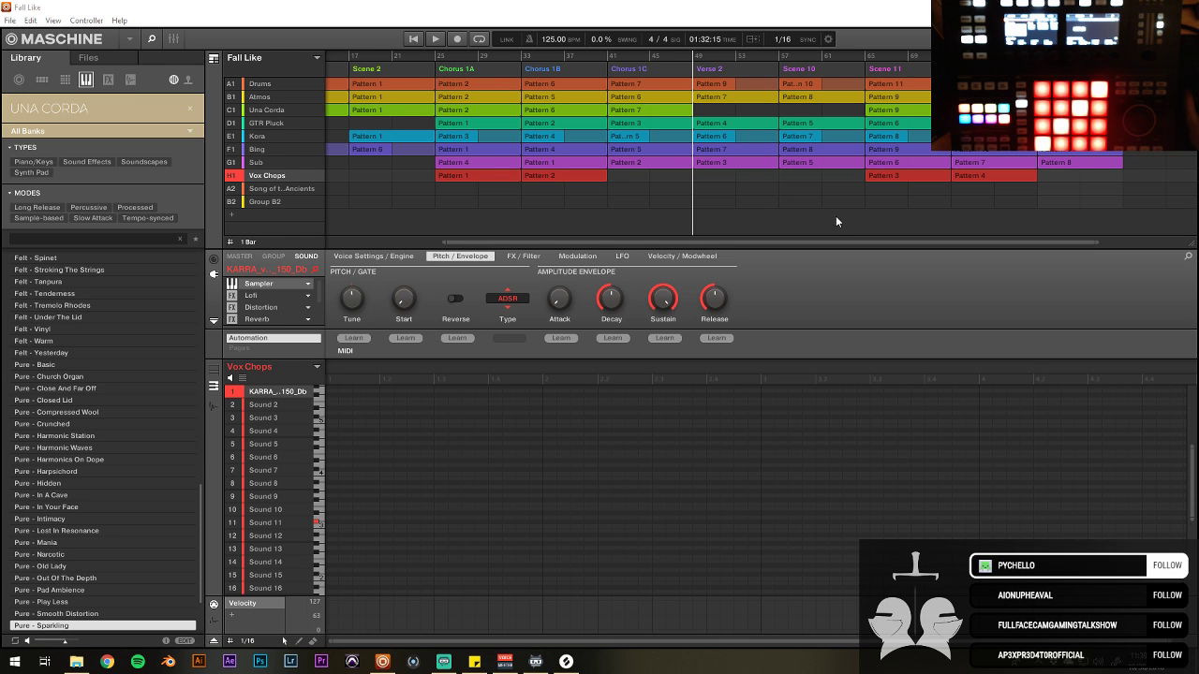
{"action": "left_click", "coordinate": [443, 661]}
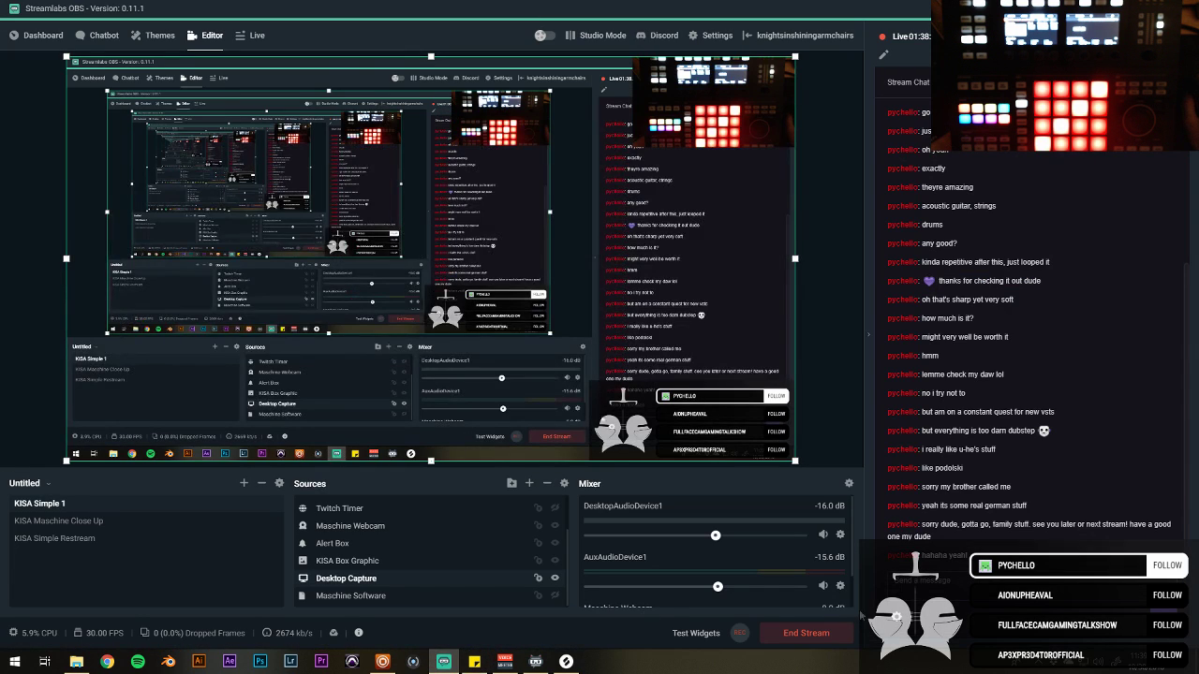